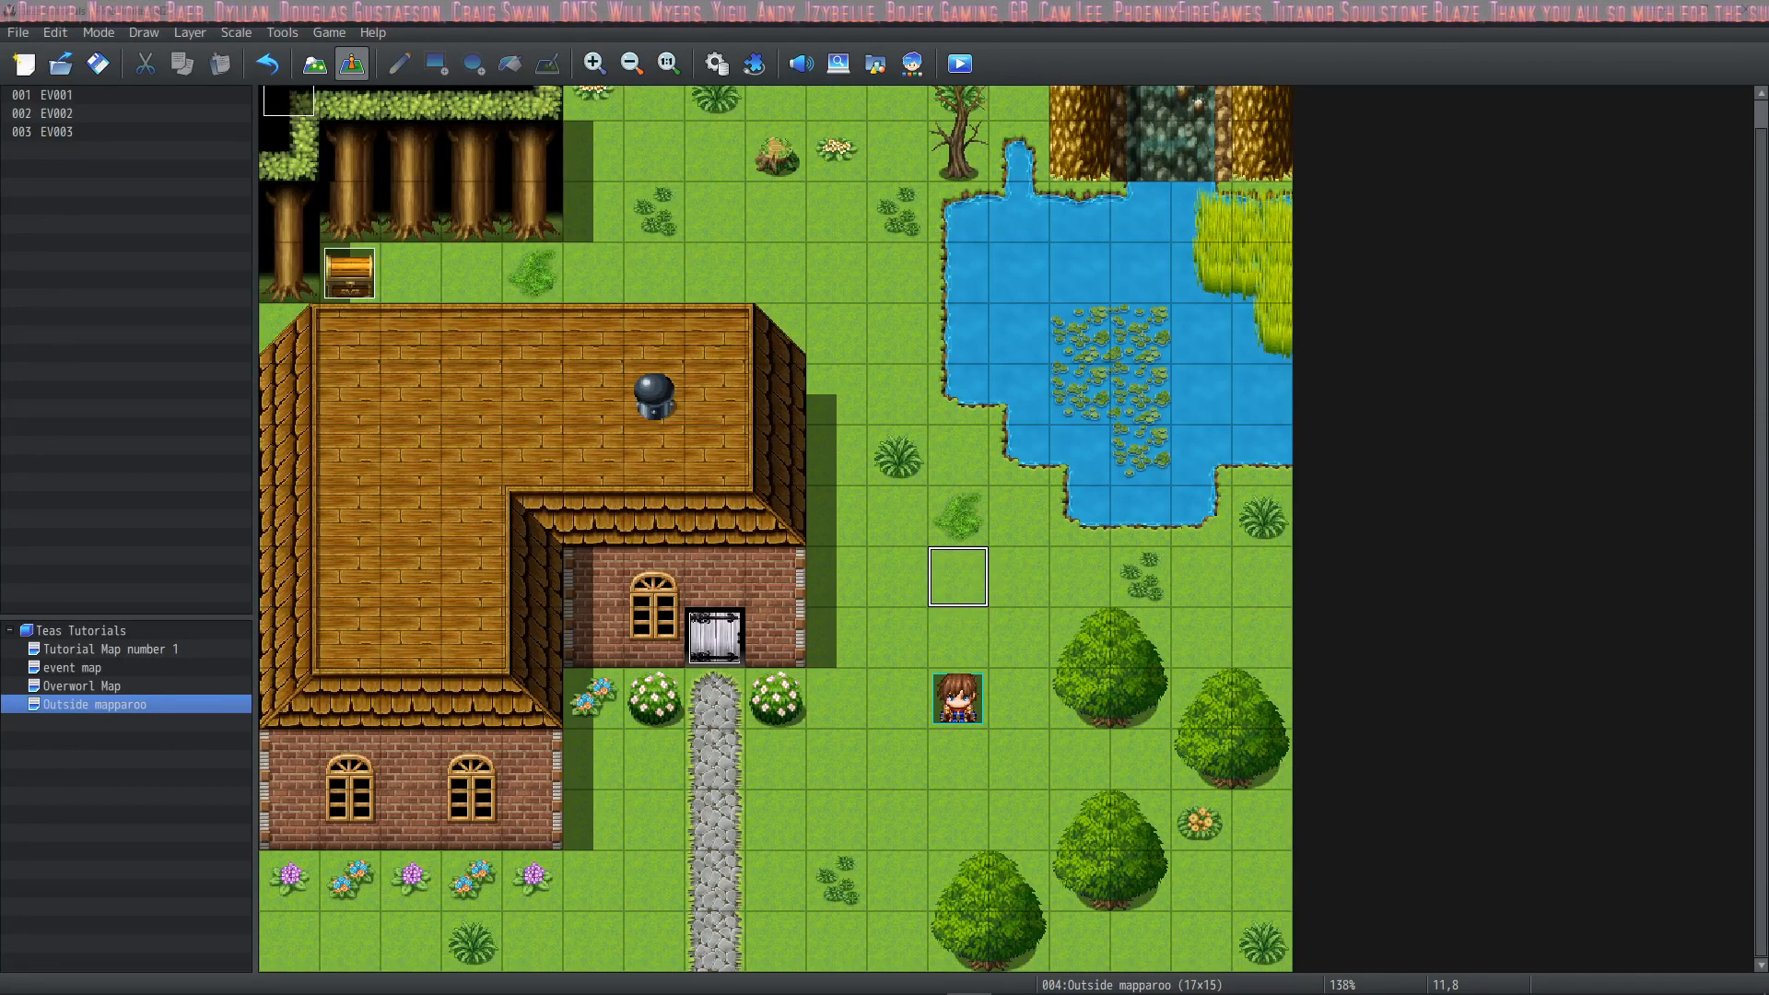
# Step: Create an event on the grass two tiles above the player start, using the brown-haired woman sprite from People1
pyautogui.doubleClick(964, 577)
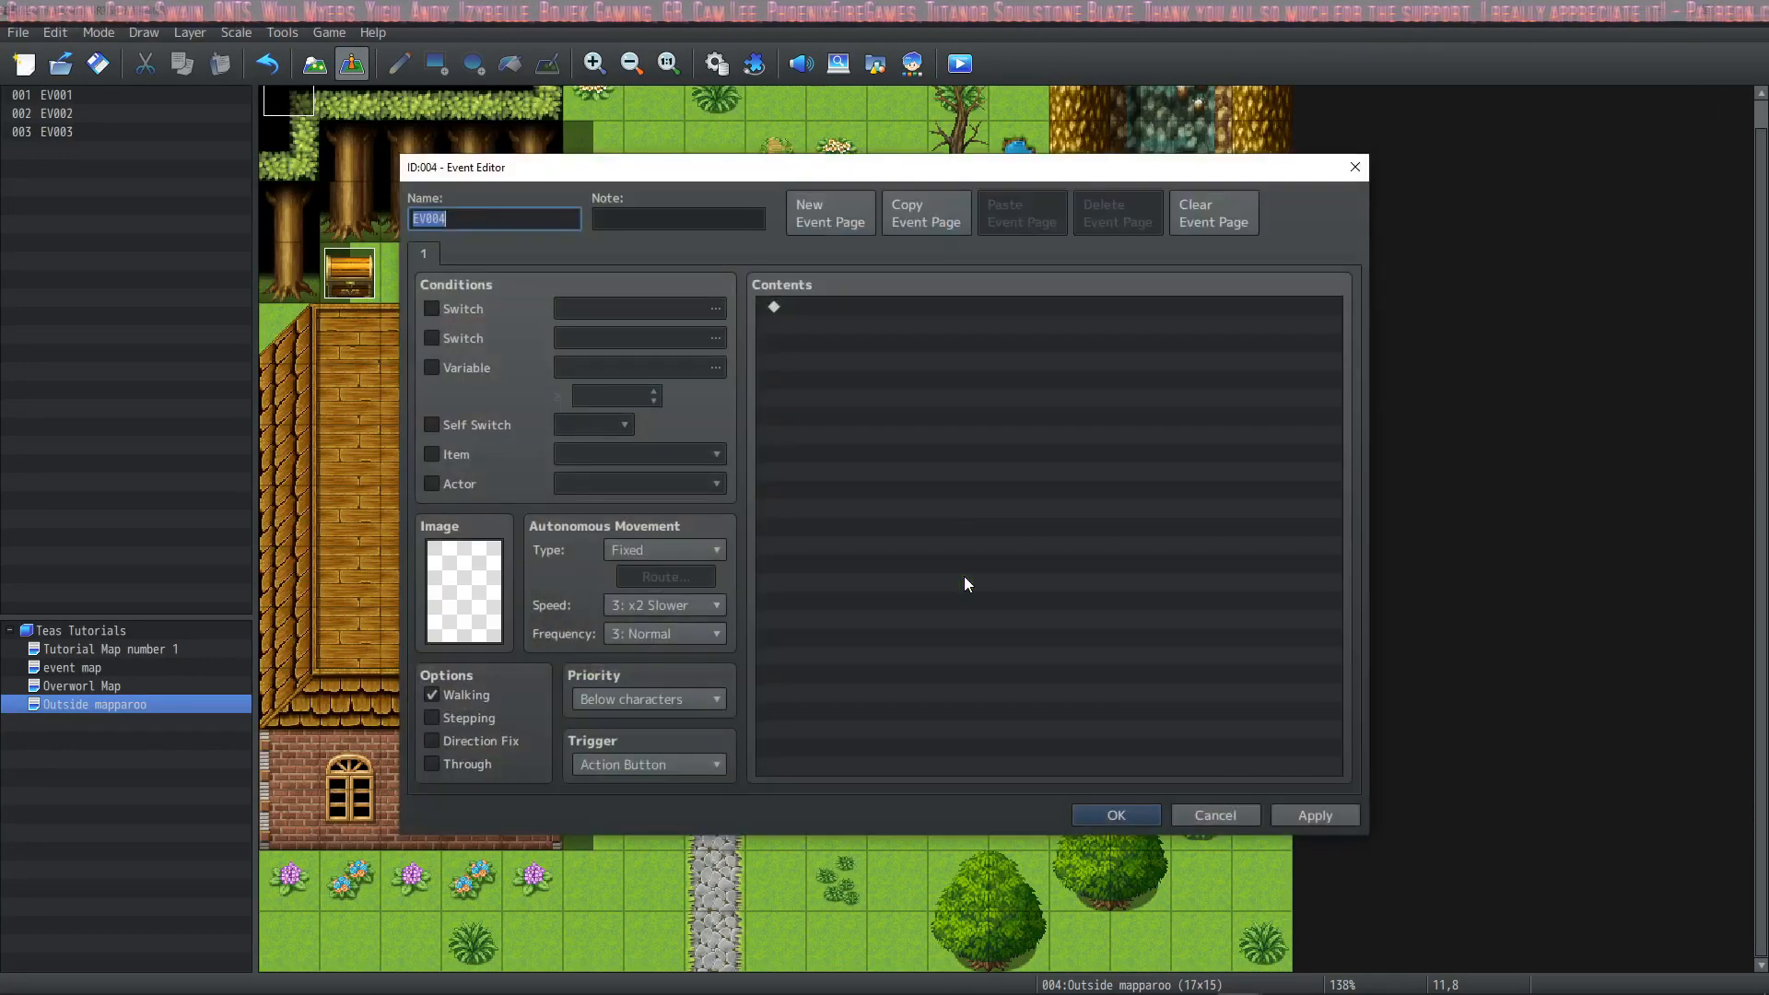
pyautogui.doubleClick(817, 308)
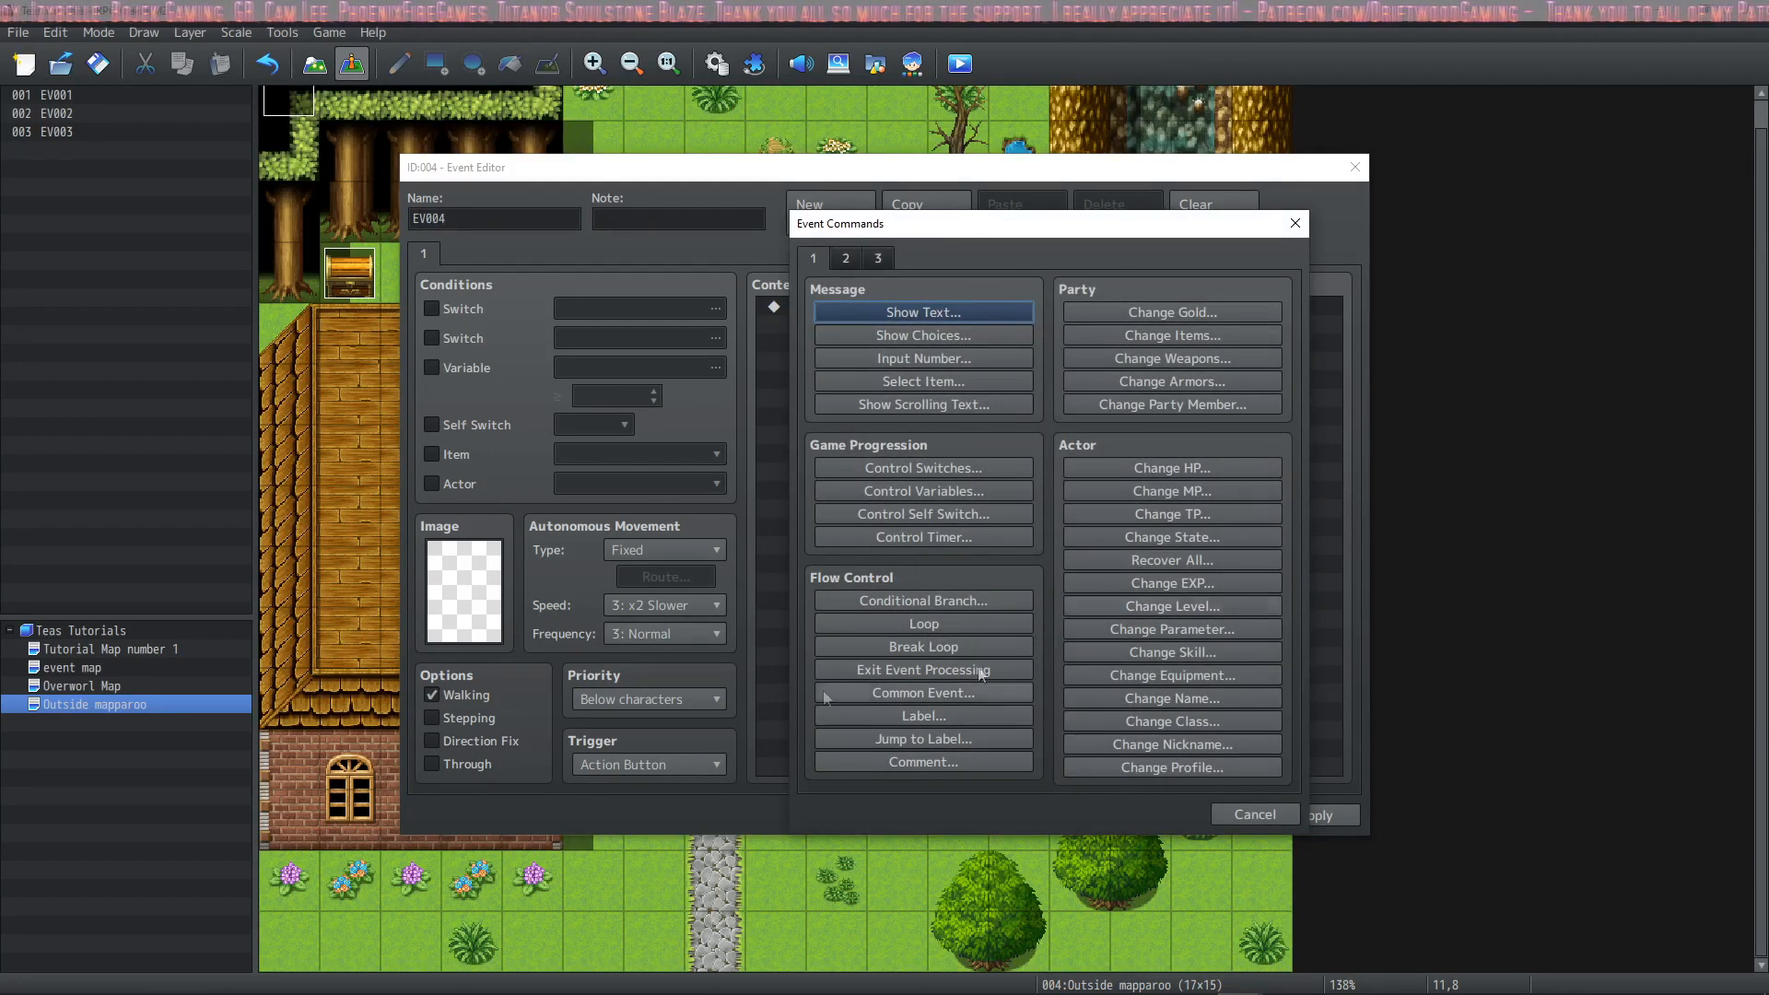
pyautogui.click(1297, 226)
pyautogui.doubleClick(461, 589)
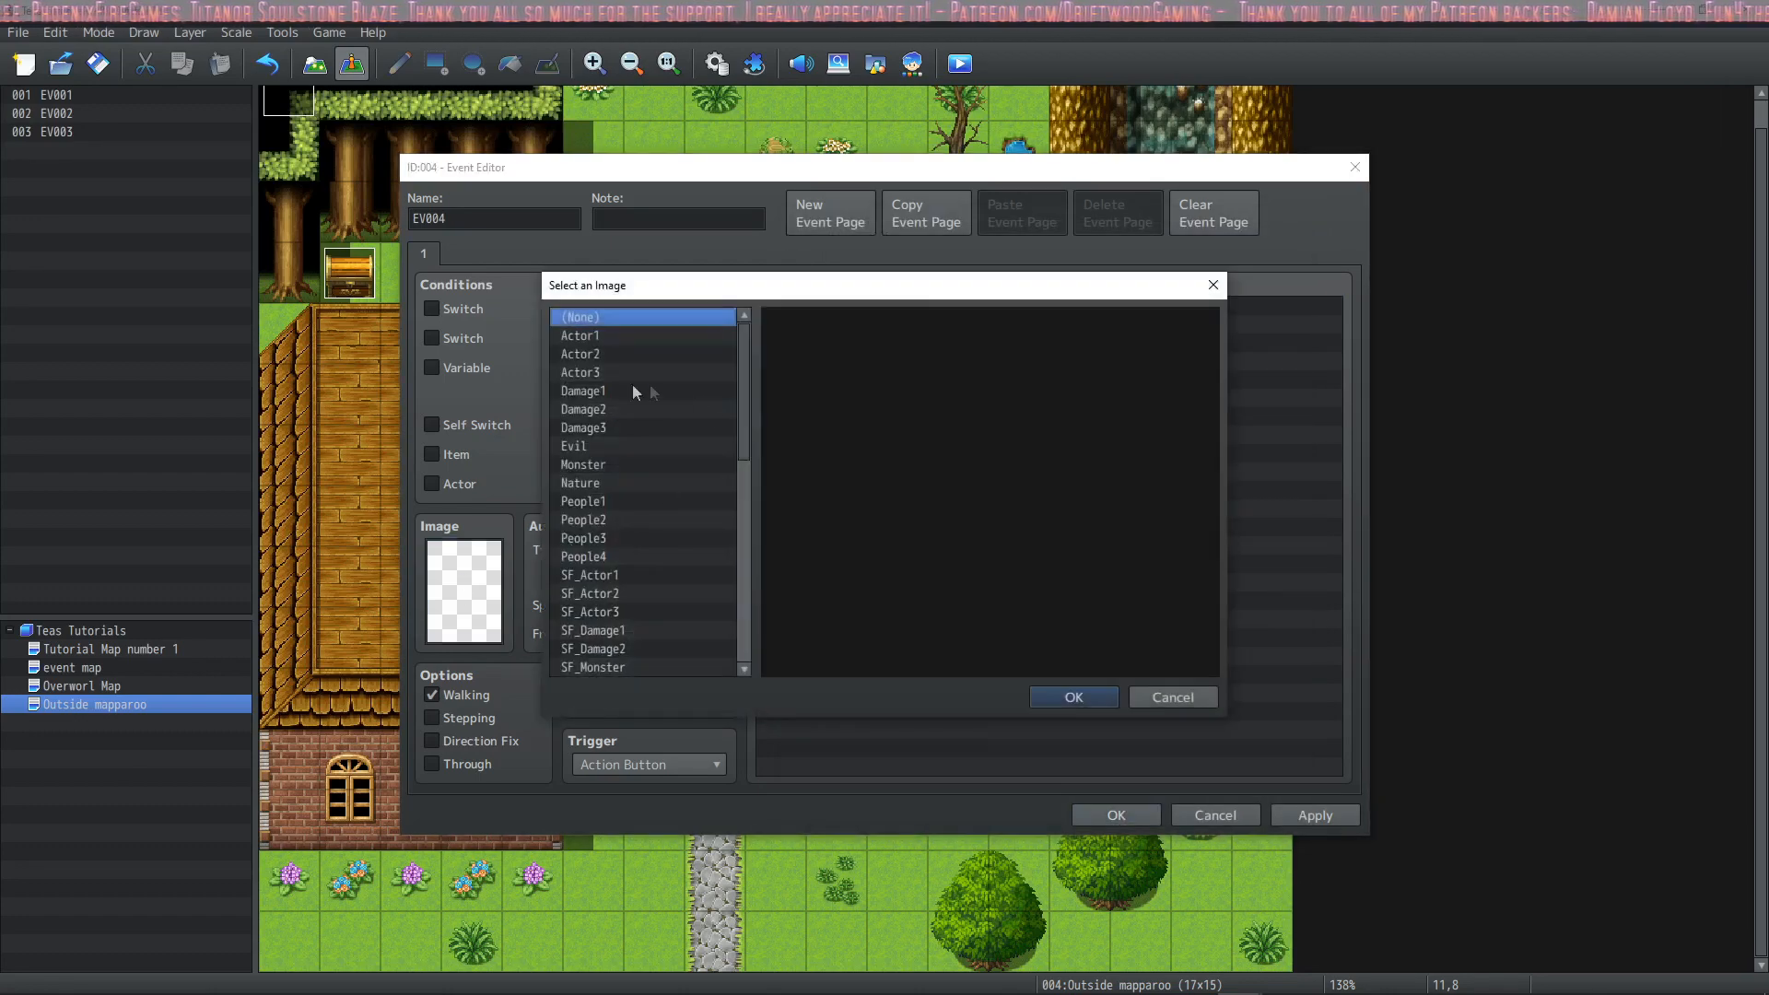
pyautogui.click(627, 391)
pyautogui.click(588, 540)
pyautogui.click(590, 502)
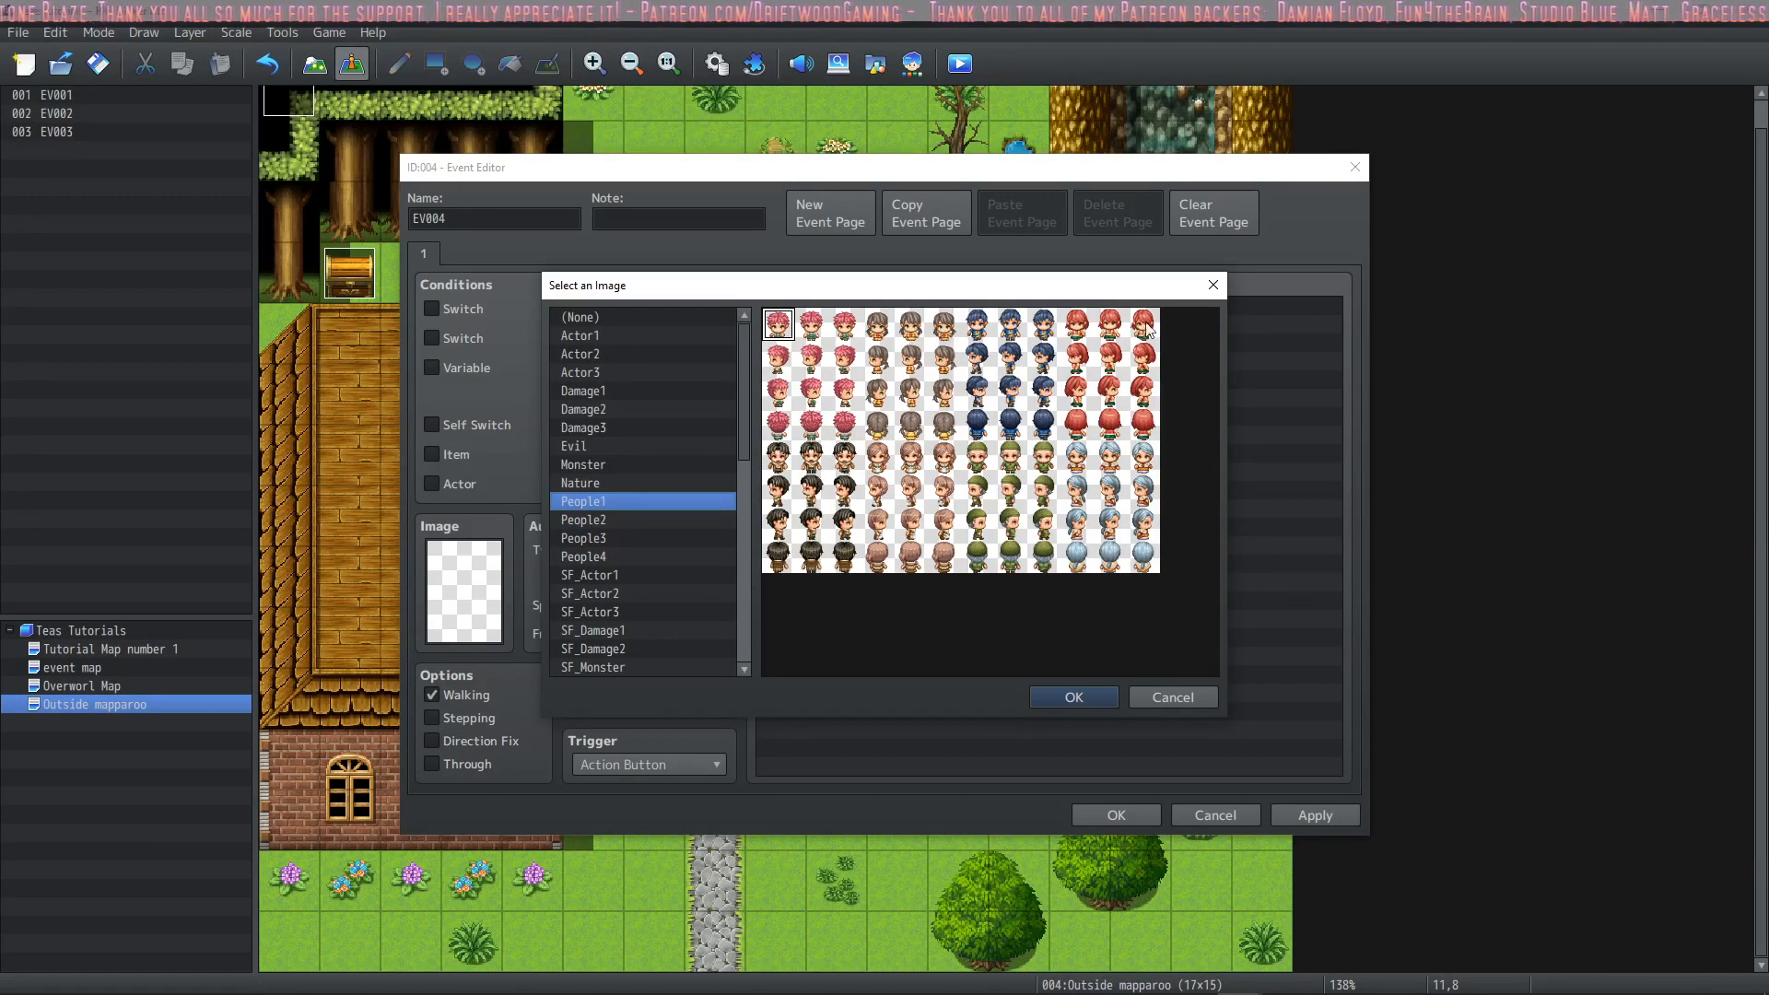
pyautogui.click(911, 461)
pyautogui.doubleClick(912, 463)
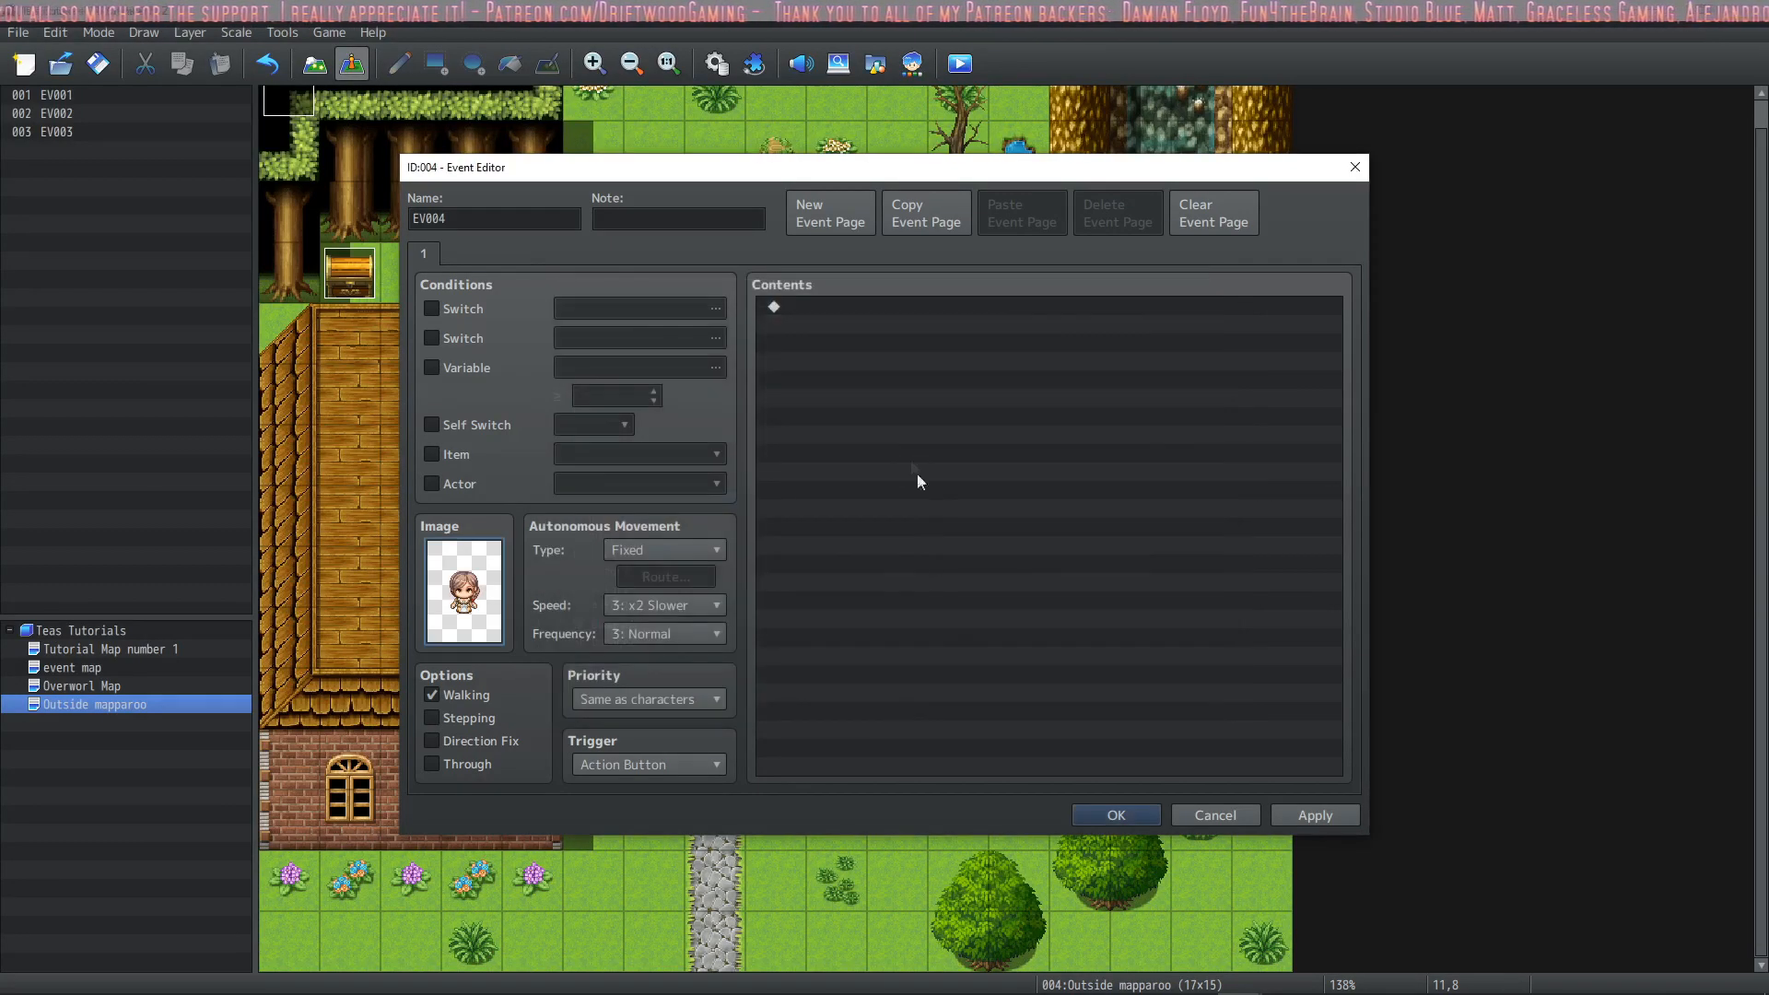
# Step: Start a Show Text command in the event and choose the matching brown-haired woman's face from People1
pyautogui.doubleClick(916, 306)
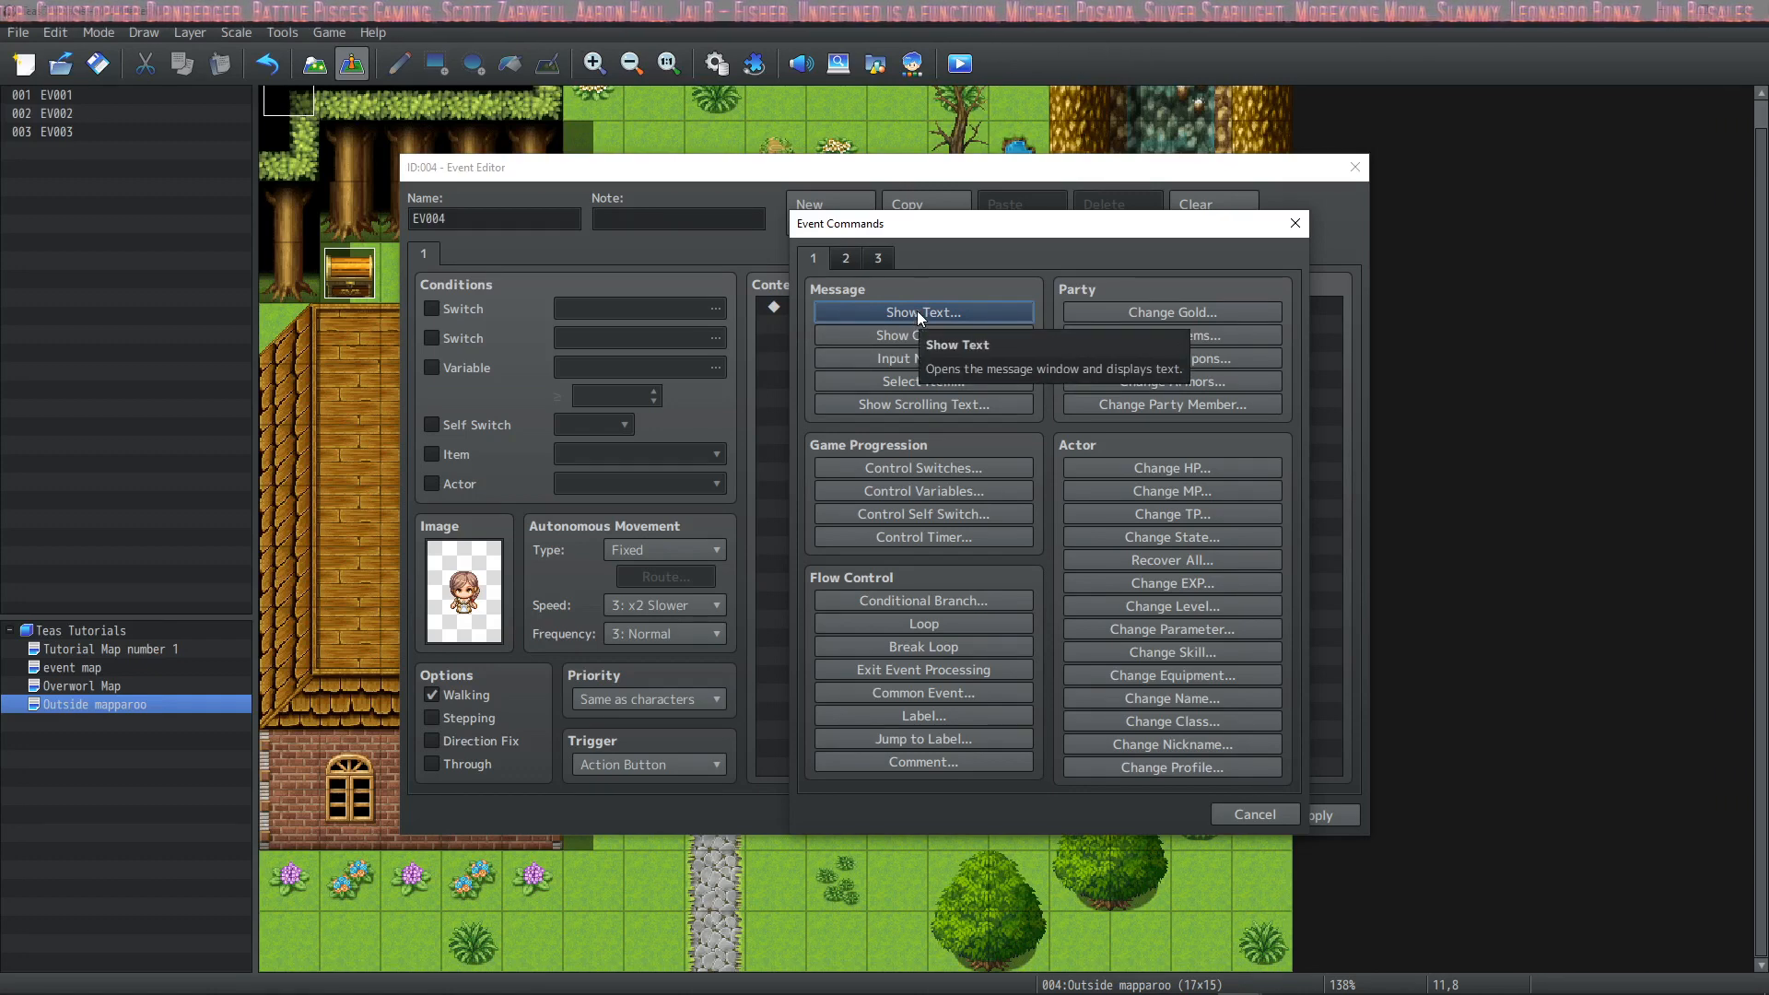
pyautogui.click(918, 313)
pyautogui.doubleClick(820, 497)
pyautogui.click(772, 542)
pyautogui.click(775, 477)
pyautogui.doubleClick(1063, 488)
# Step: Fill in the speaker's name and the message "How are you doing today?", and add the text to the event
pyautogui.click(822, 580)
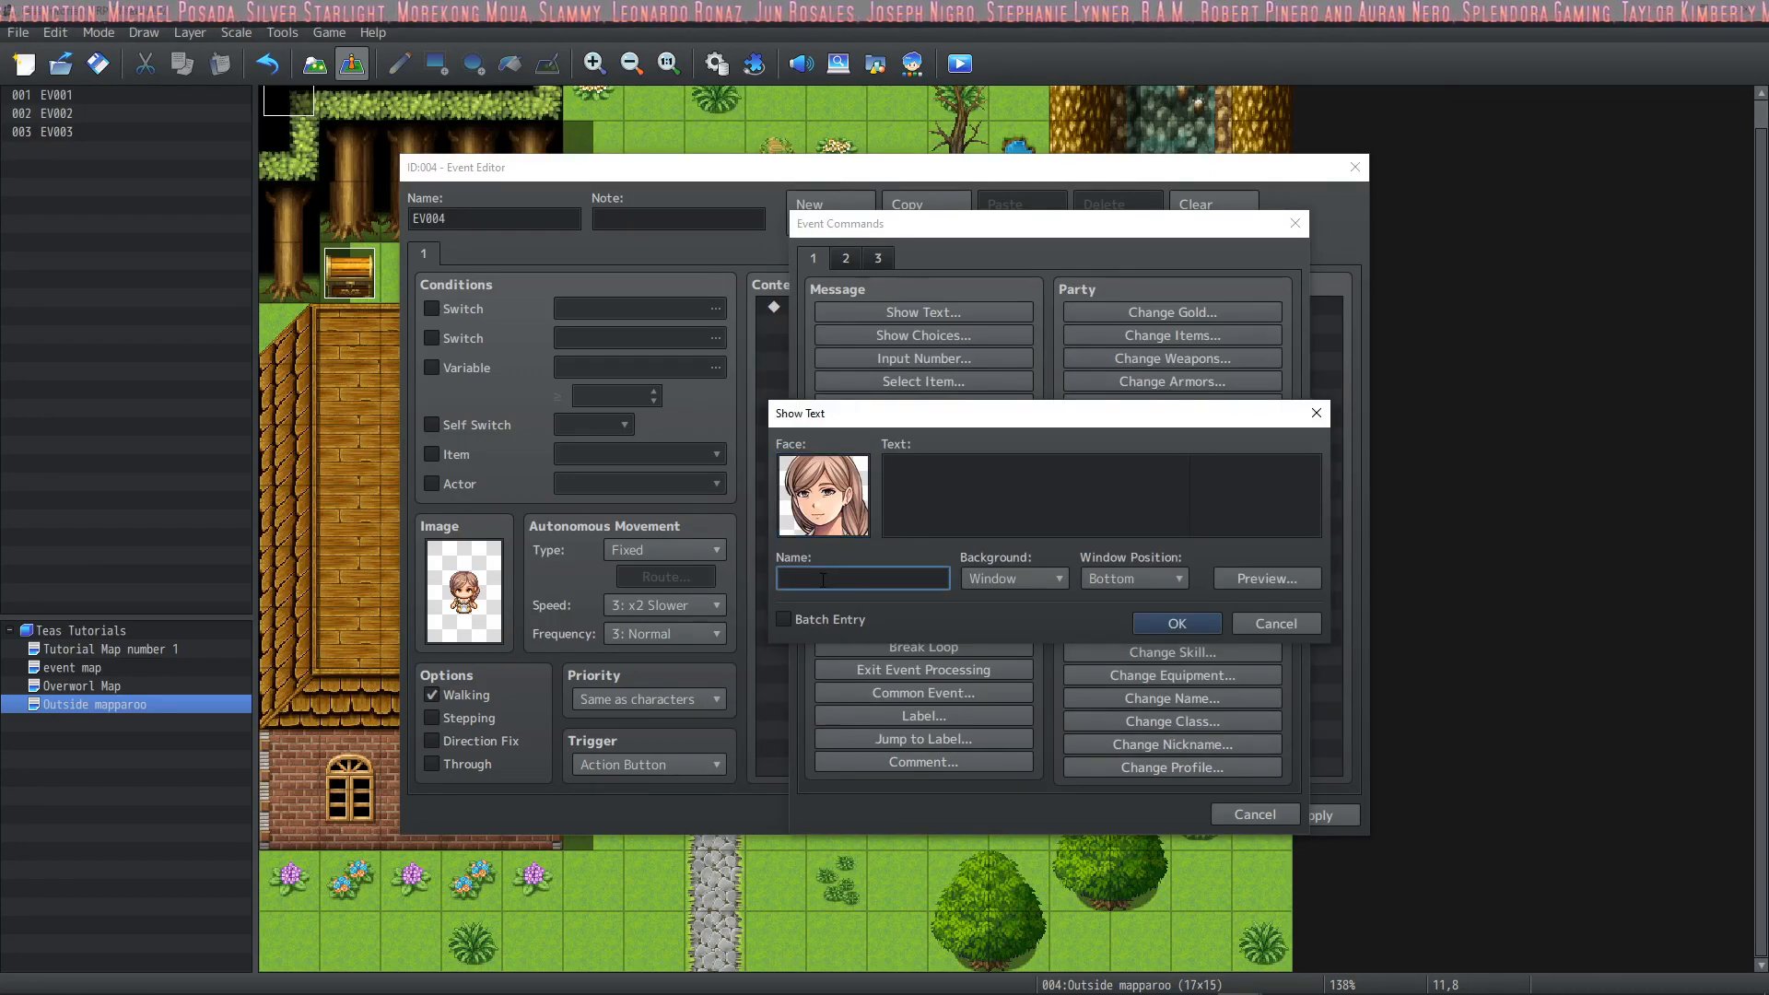
pyautogui.write('Breanna')
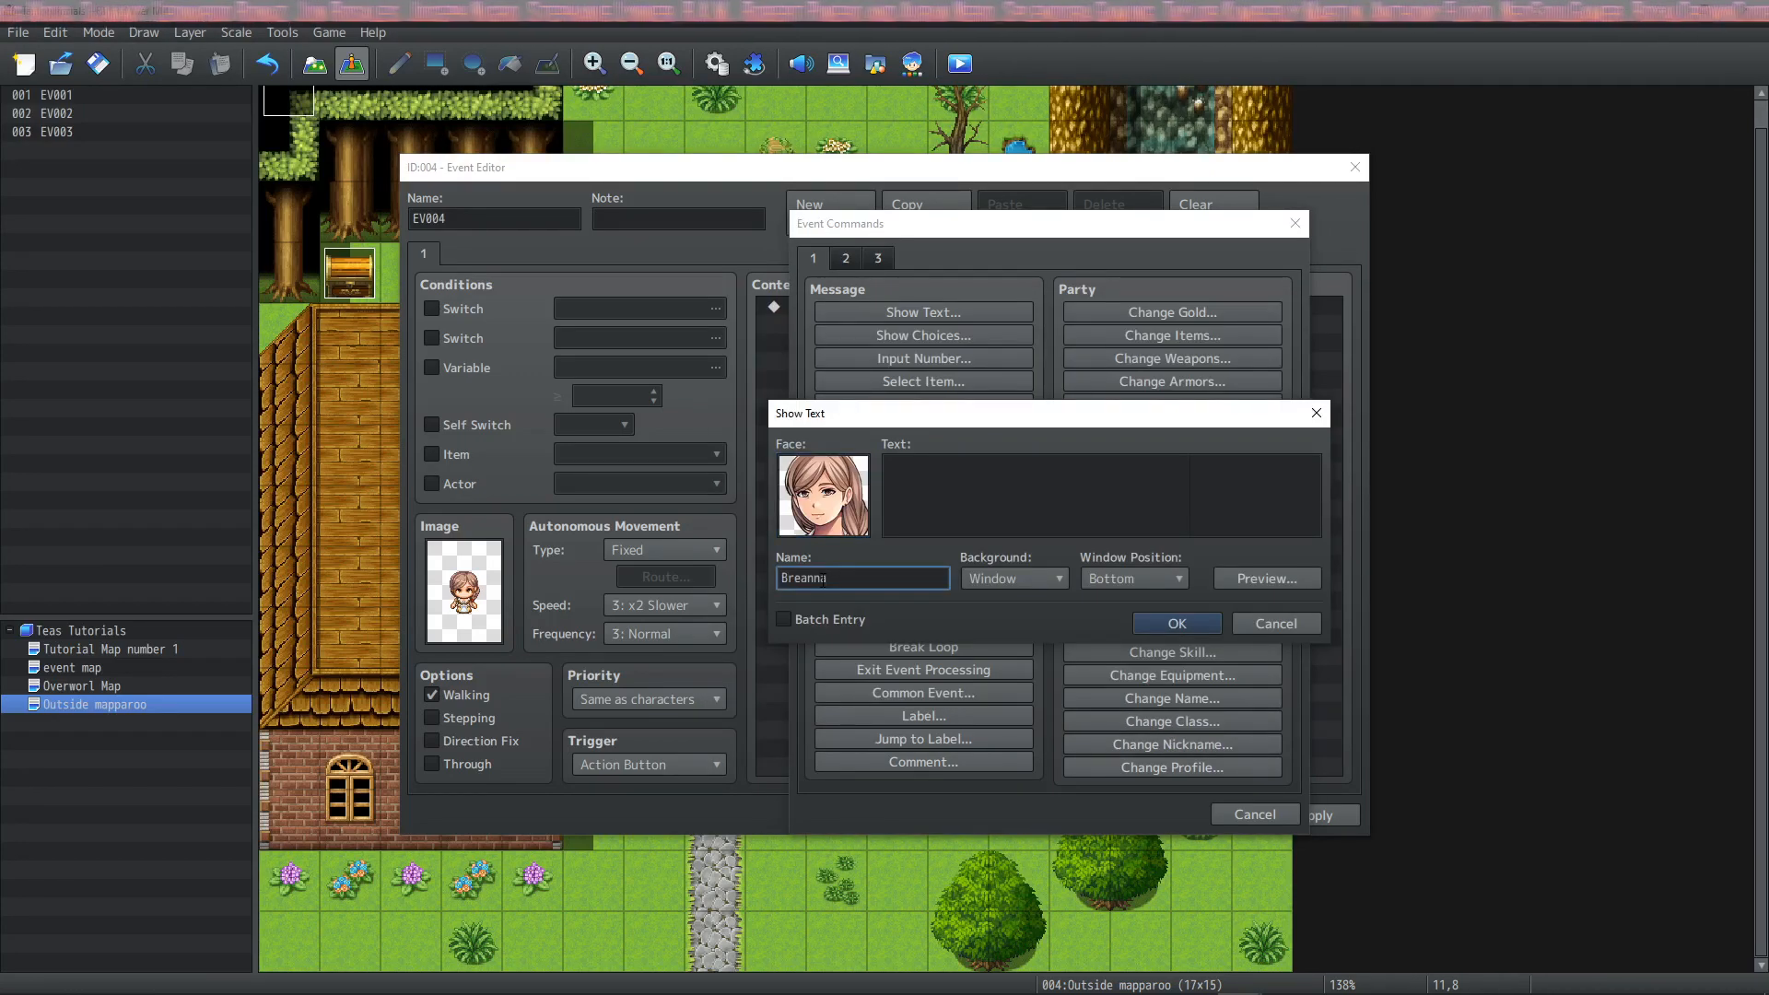
pyautogui.click(1015, 478)
pyautogui.write('How are you doing today?')
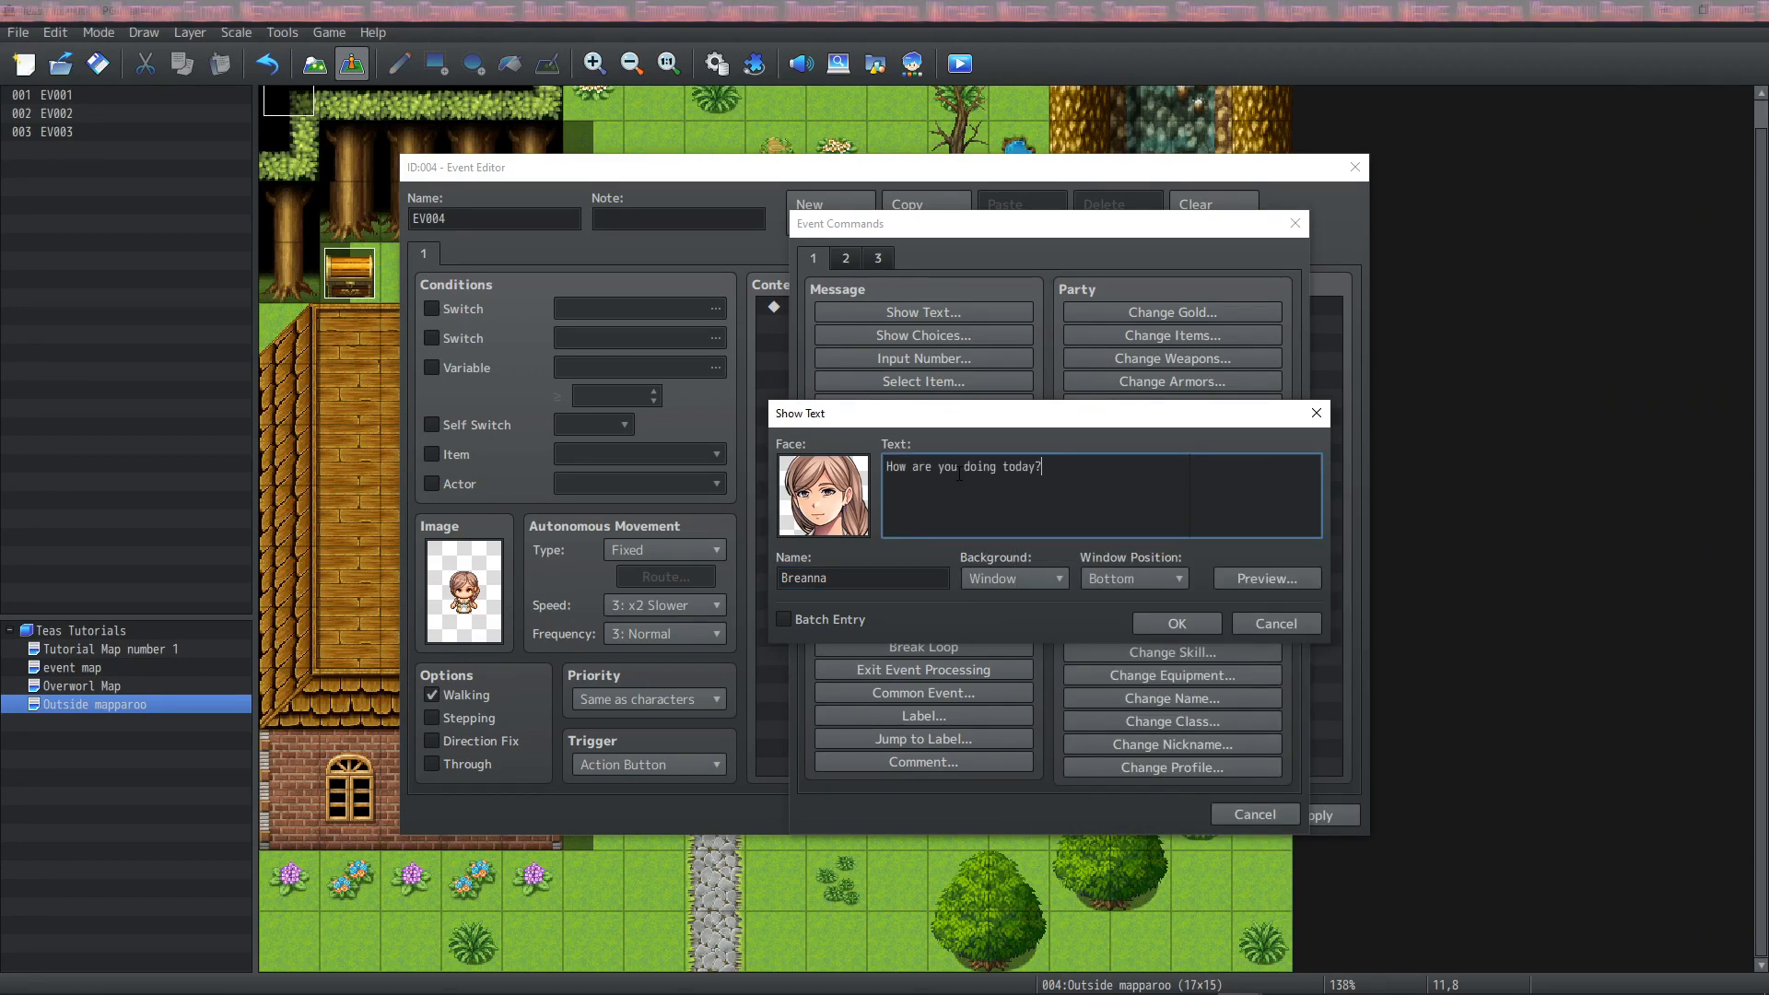
pyautogui.click(1166, 622)
# Step: Add a Show Choices command below the text, with choice #1 "If I rated how I'm feeling I would say I'm a ..."
pyautogui.doubleClick(858, 342)
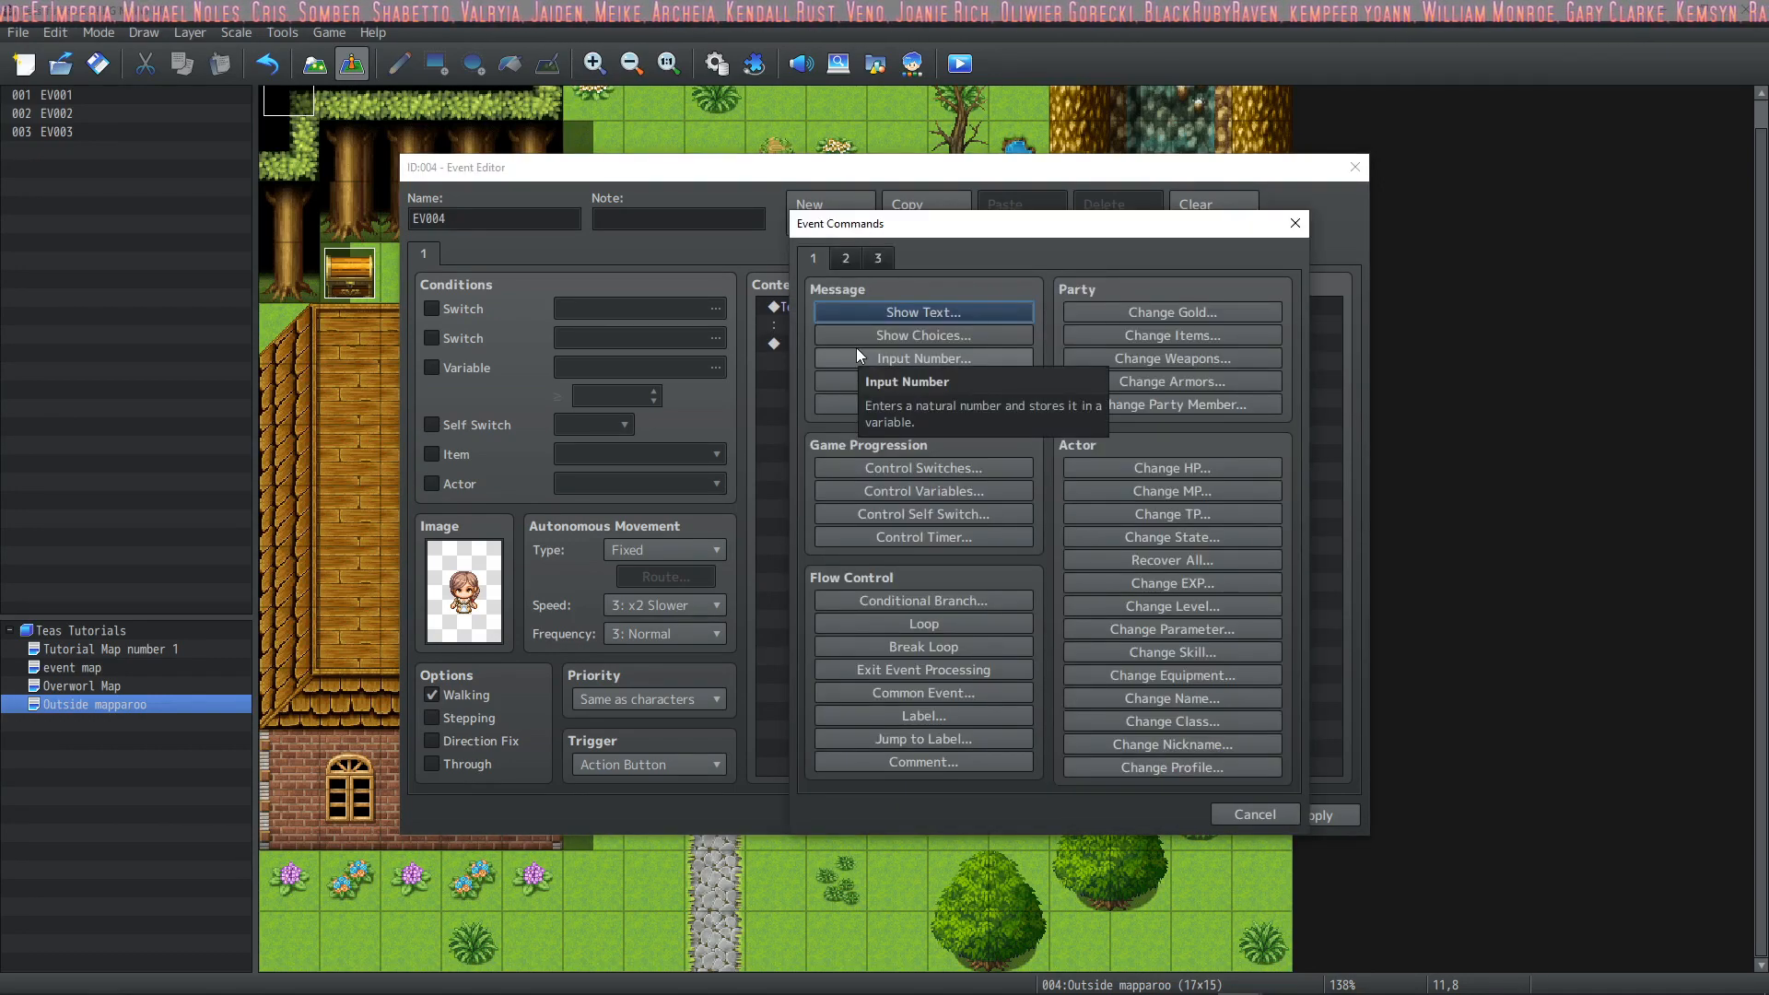
pyautogui.click(862, 337)
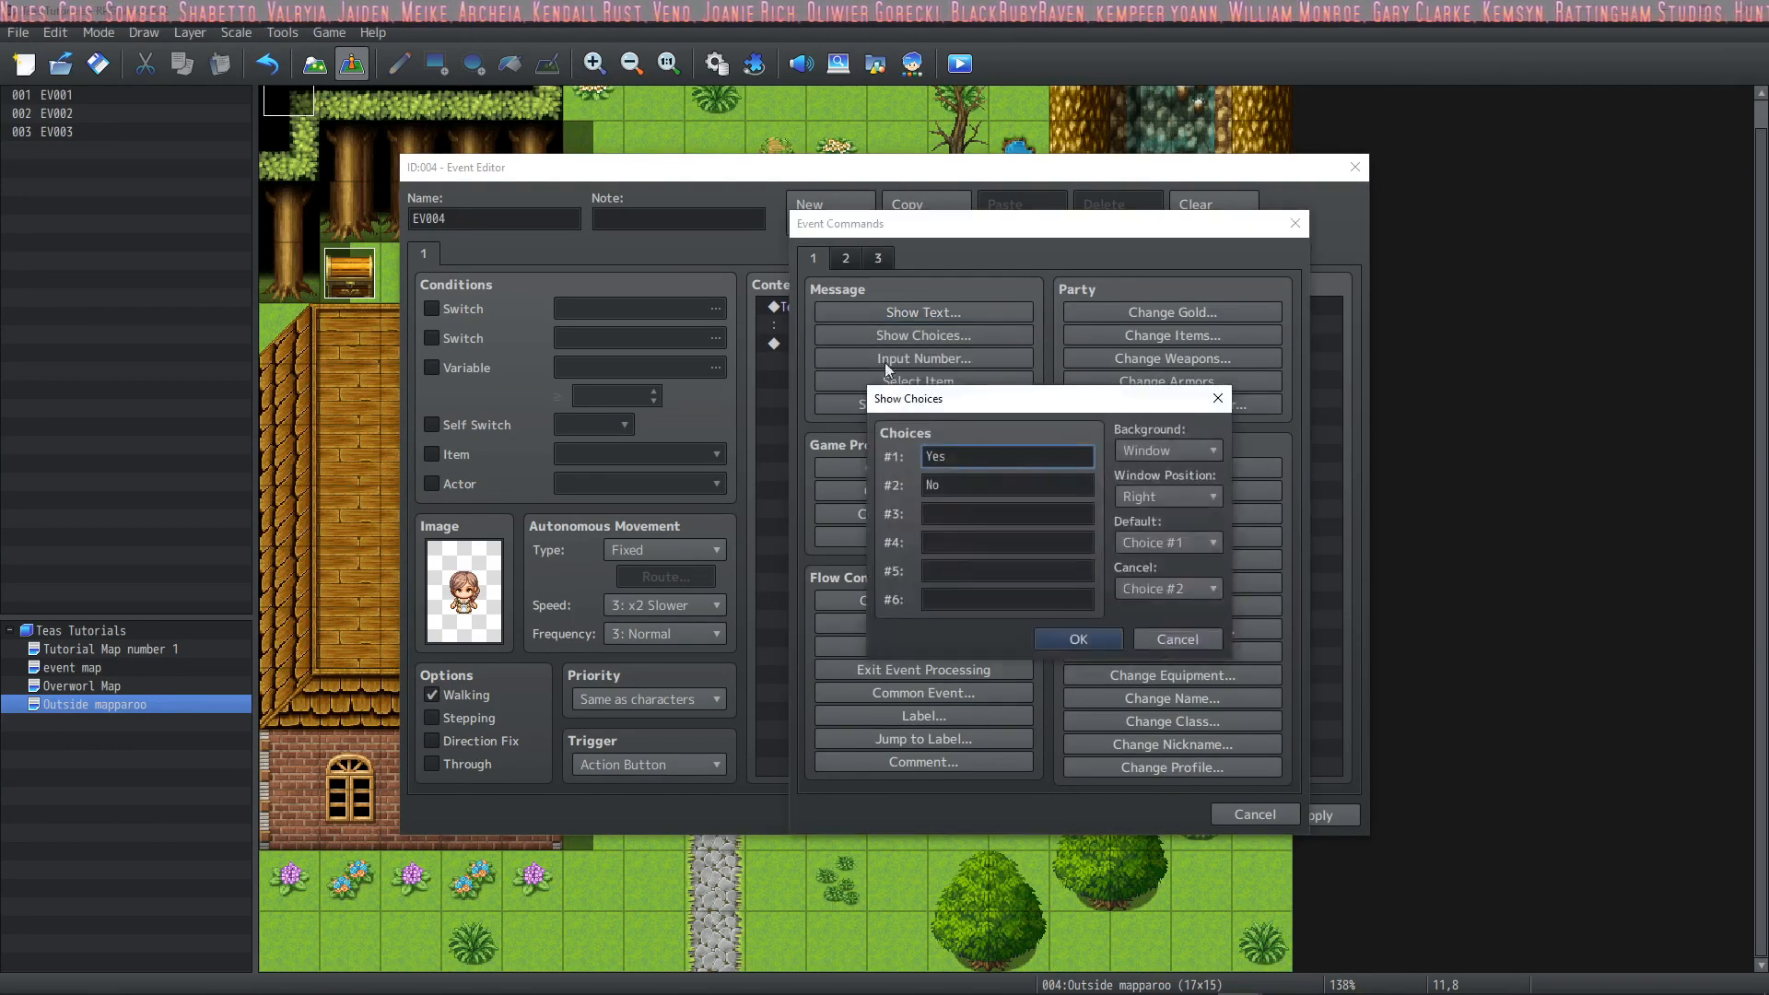
pyautogui.doubleClick(961, 459)
pyautogui.write('If ')
pyautogui.write("I reated how I'm feeling ")
pyautogui.write('I would say')
pyautogui.write(" I'm a ...")
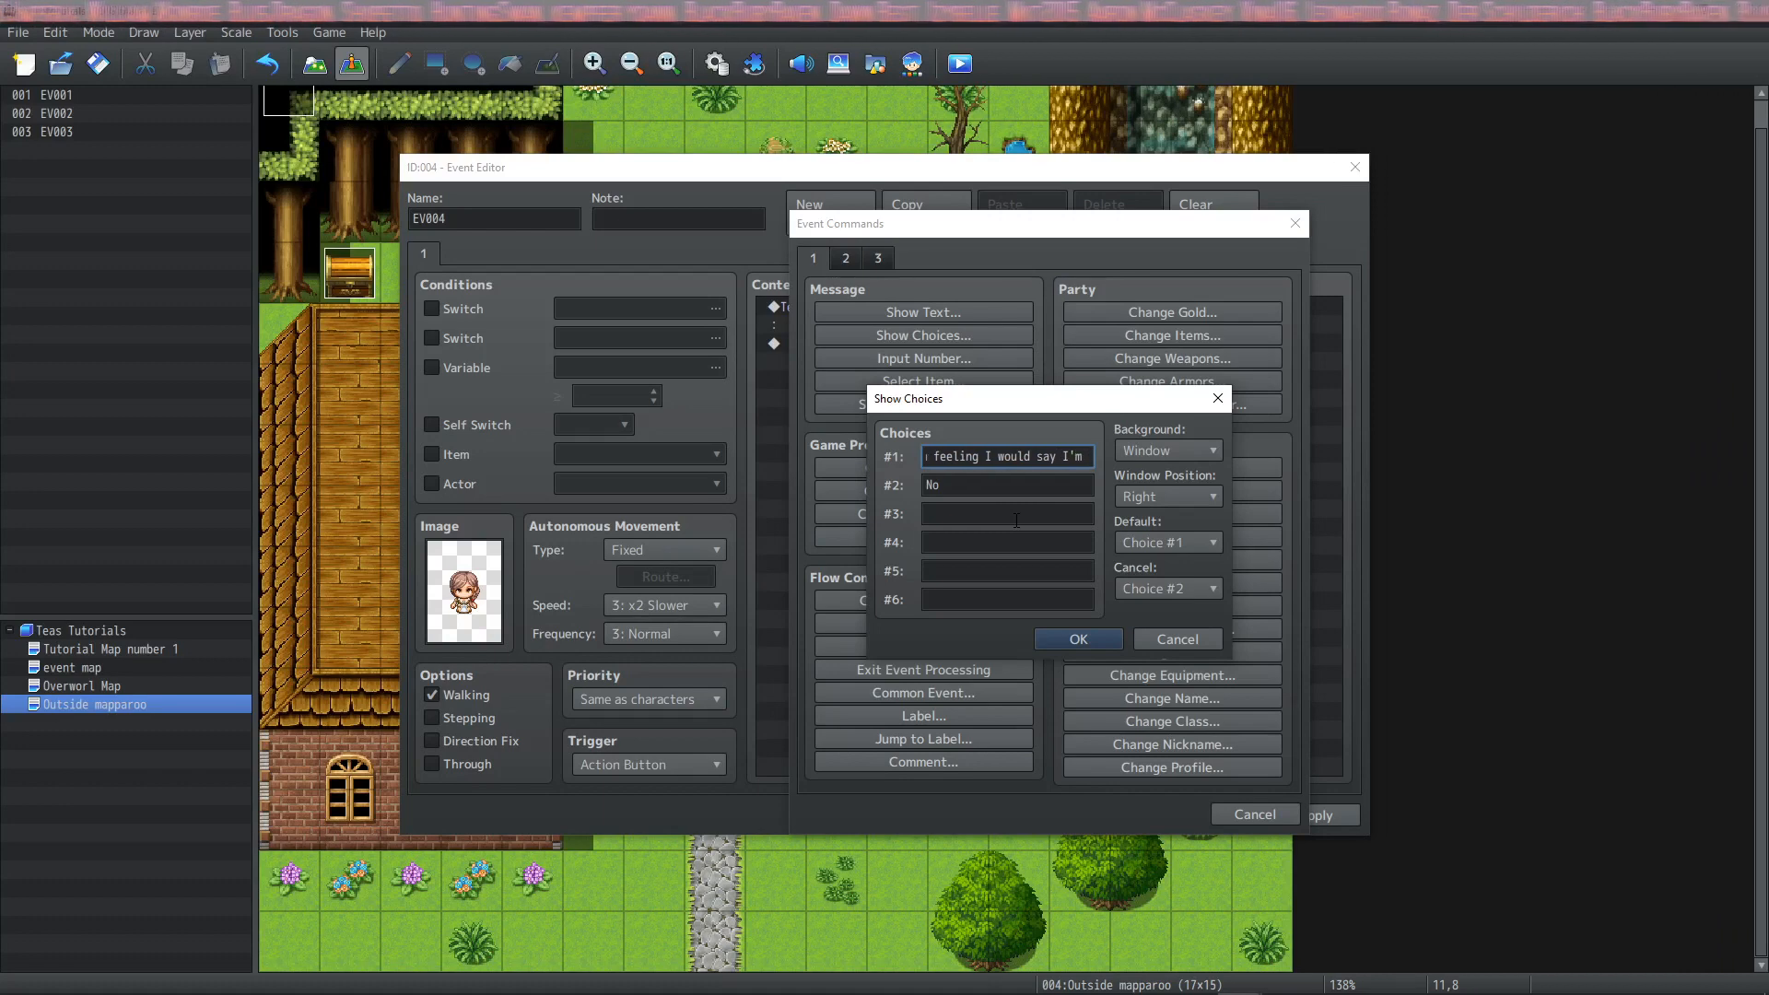
# Step: Set choice #2 to "I am so so so so sad, save me..." and add the choices to the event
pyautogui.click(1012, 486)
pyautogui.write('I am so so so so sad, s')
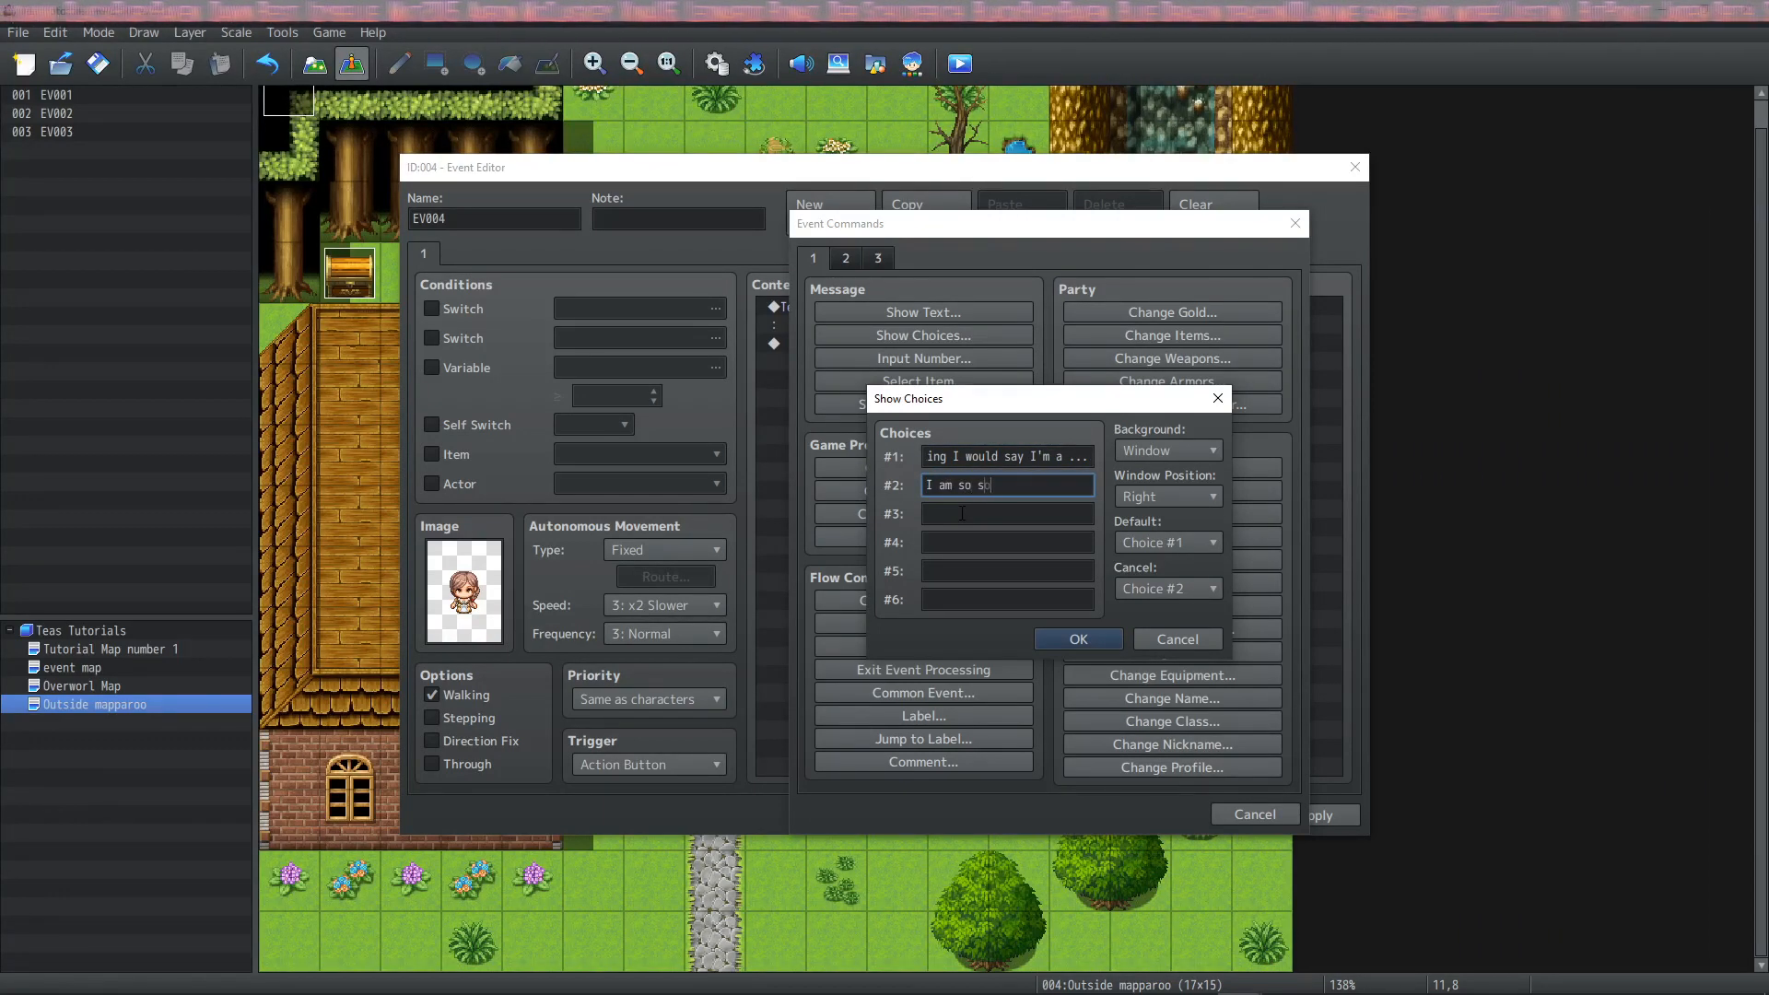
pyautogui.write('ave me...')
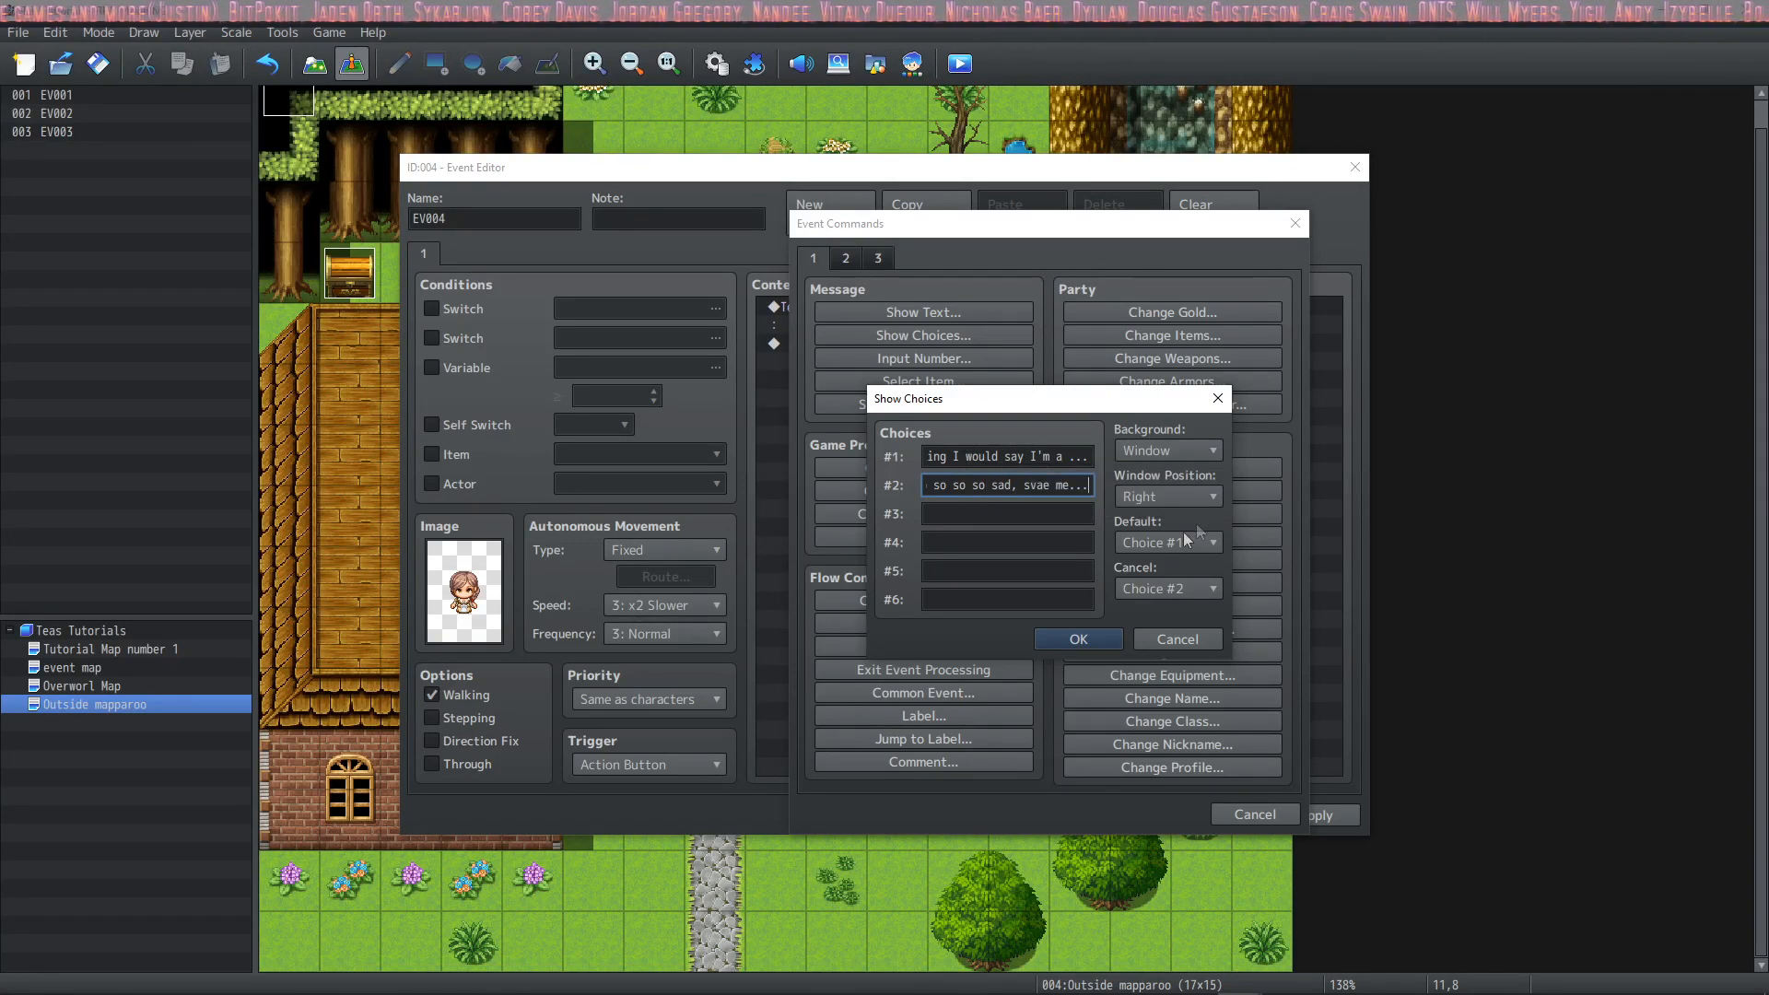
pyautogui.moveTo(1051, 485); pyautogui.dragTo(1030, 485)
pyautogui.write('ave')
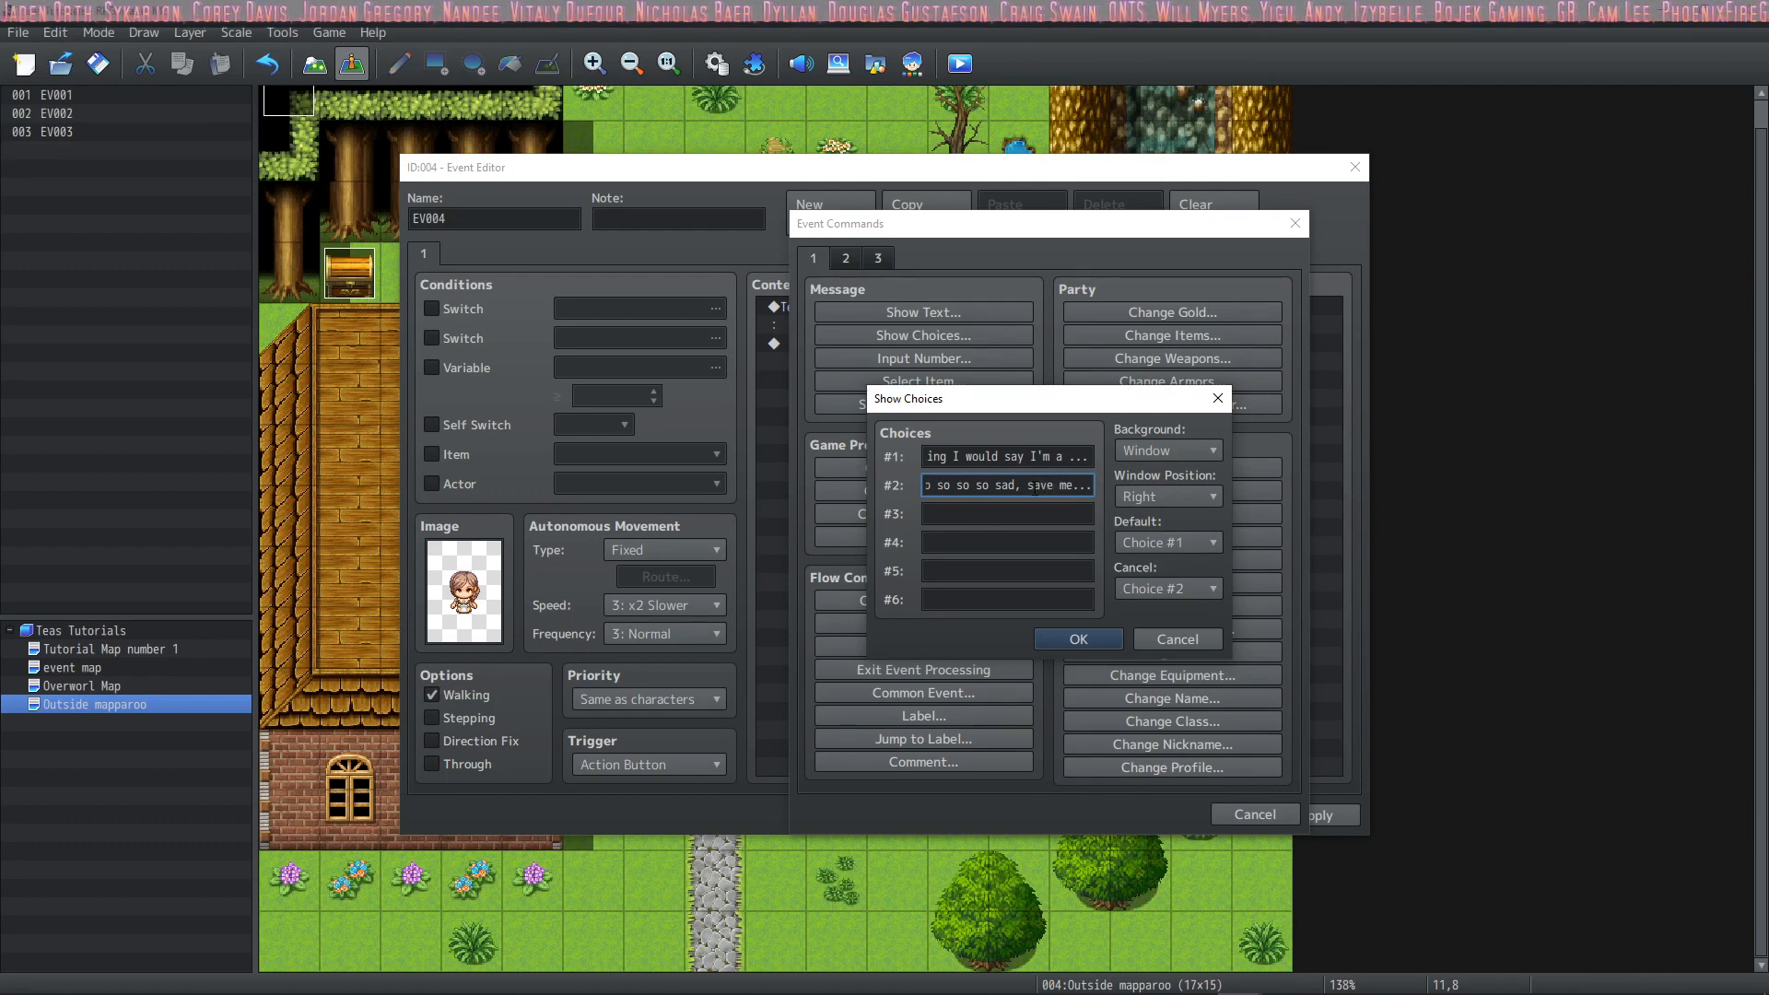
pyautogui.click(1077, 638)
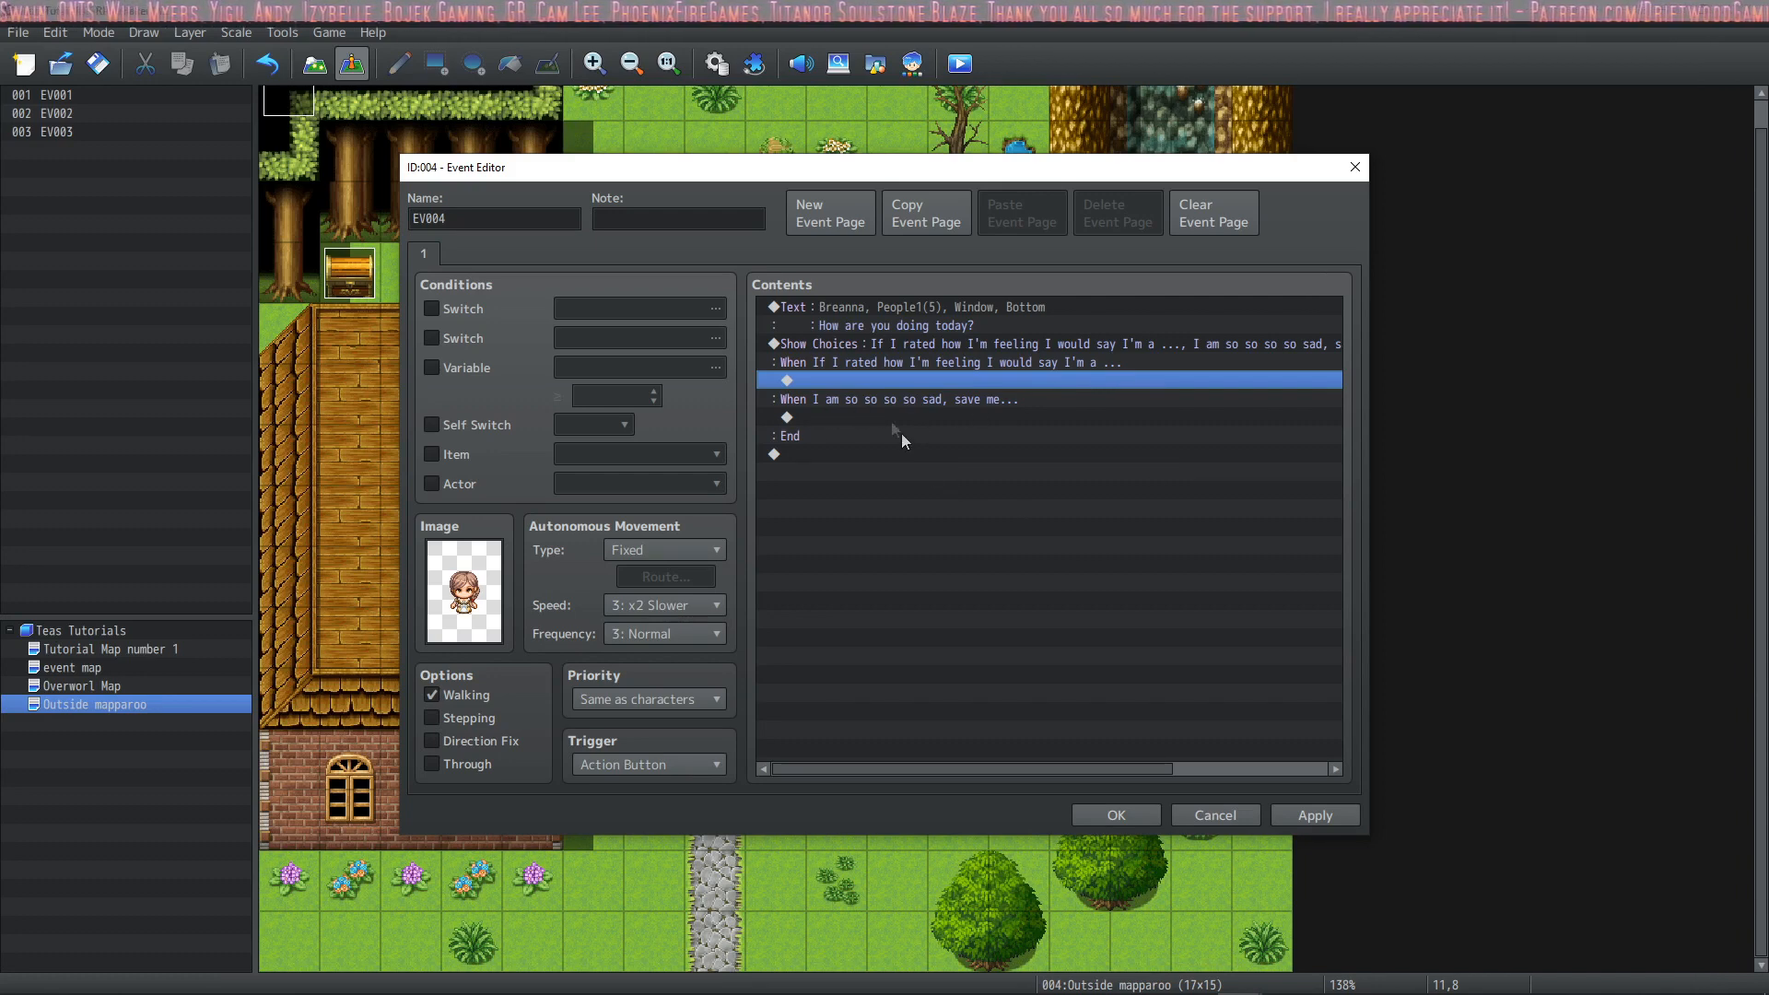
# Step: Under the first choice, add an Input Number command storing to variable 0004 Number Input with 1 digit
pyautogui.doubleClick(870, 381)
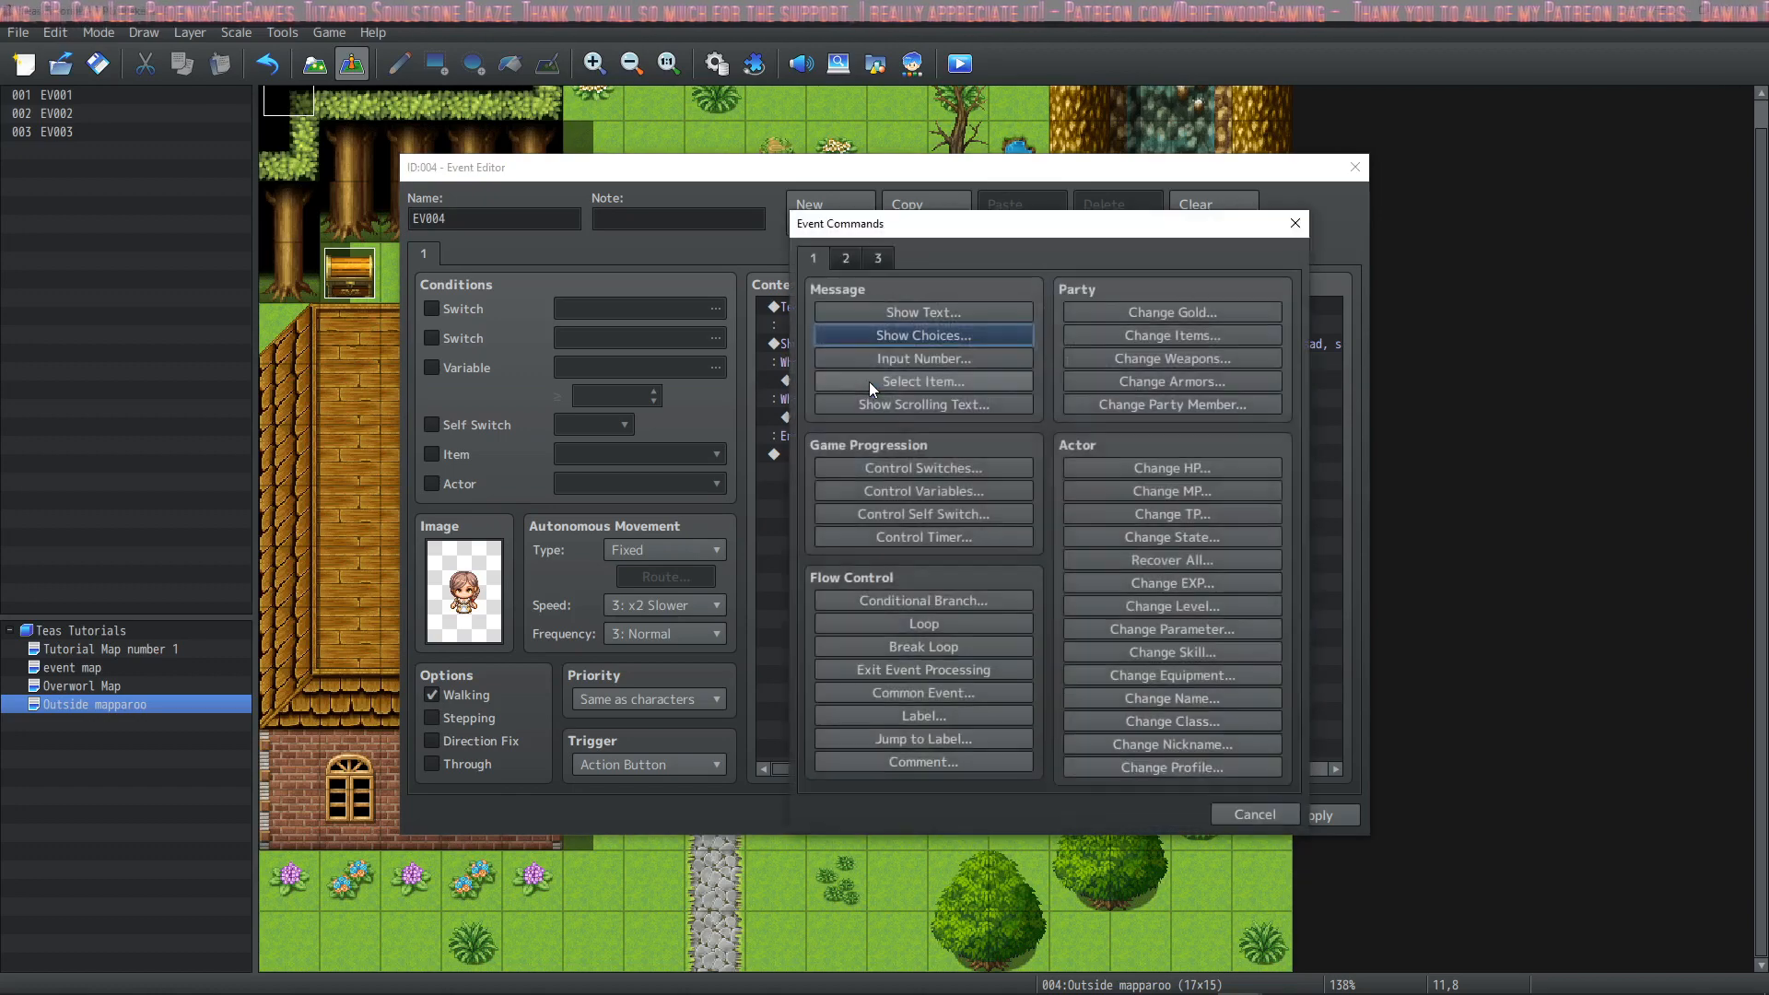
pyautogui.click(921, 357)
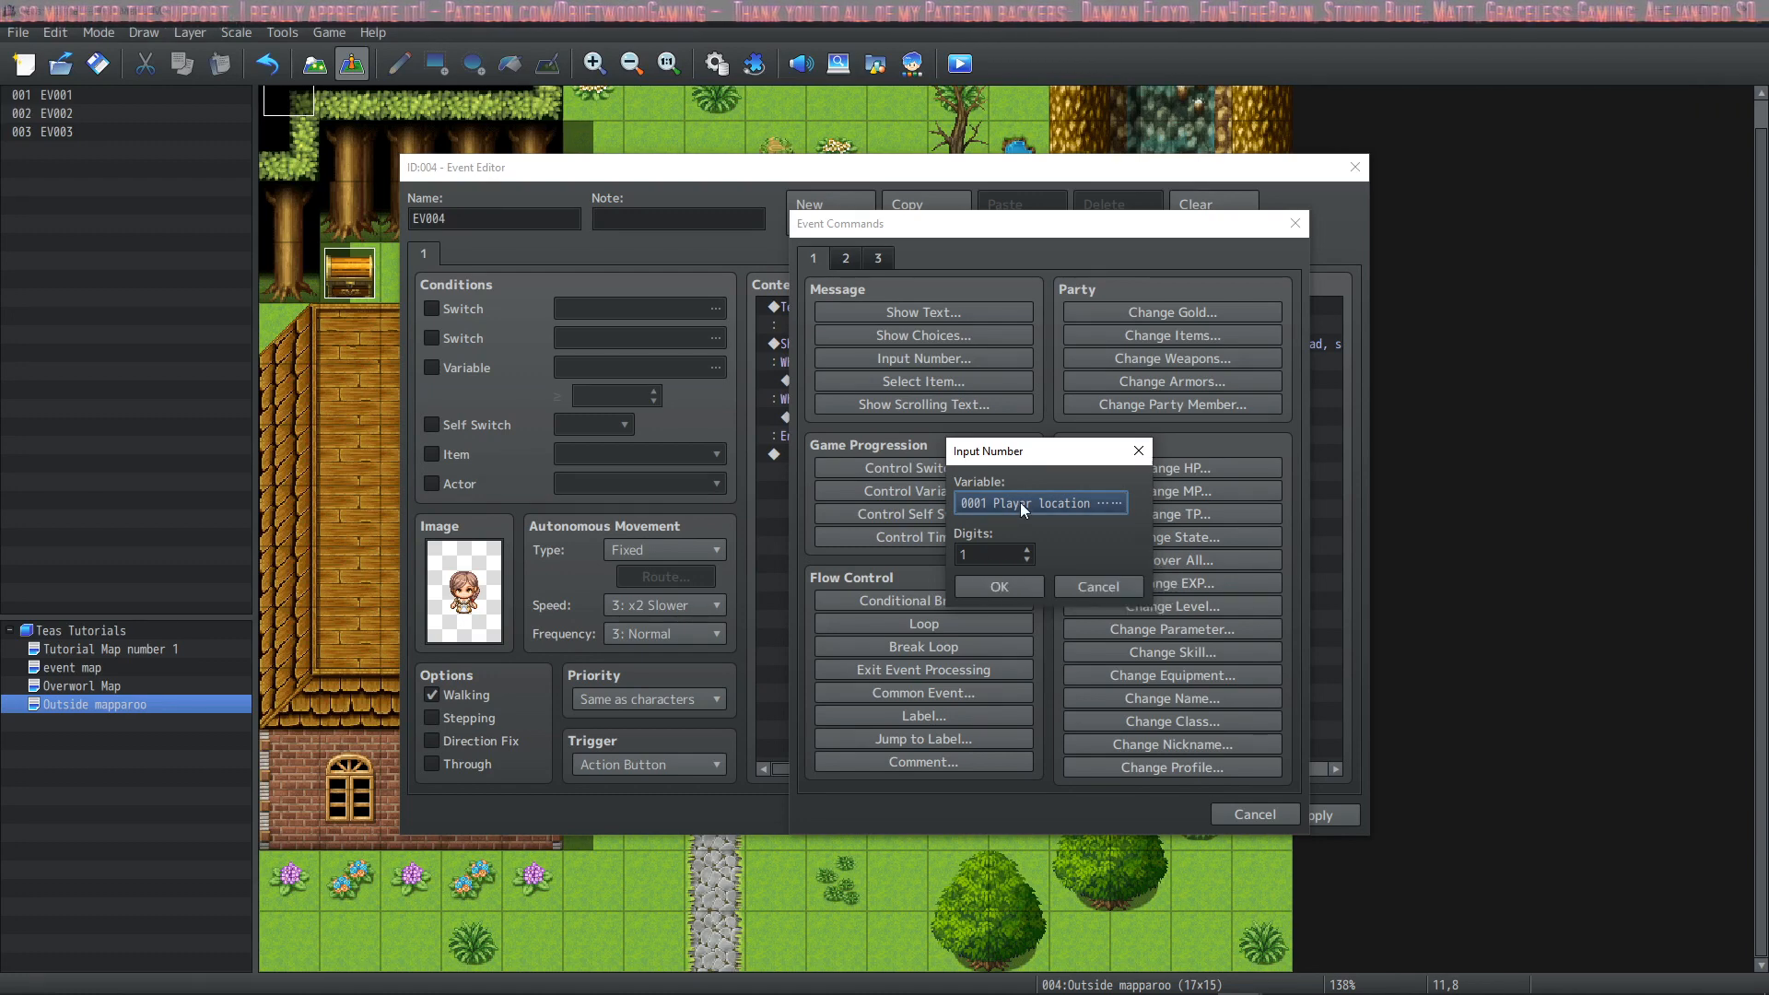
pyautogui.scroll(-3, 1021, 510)
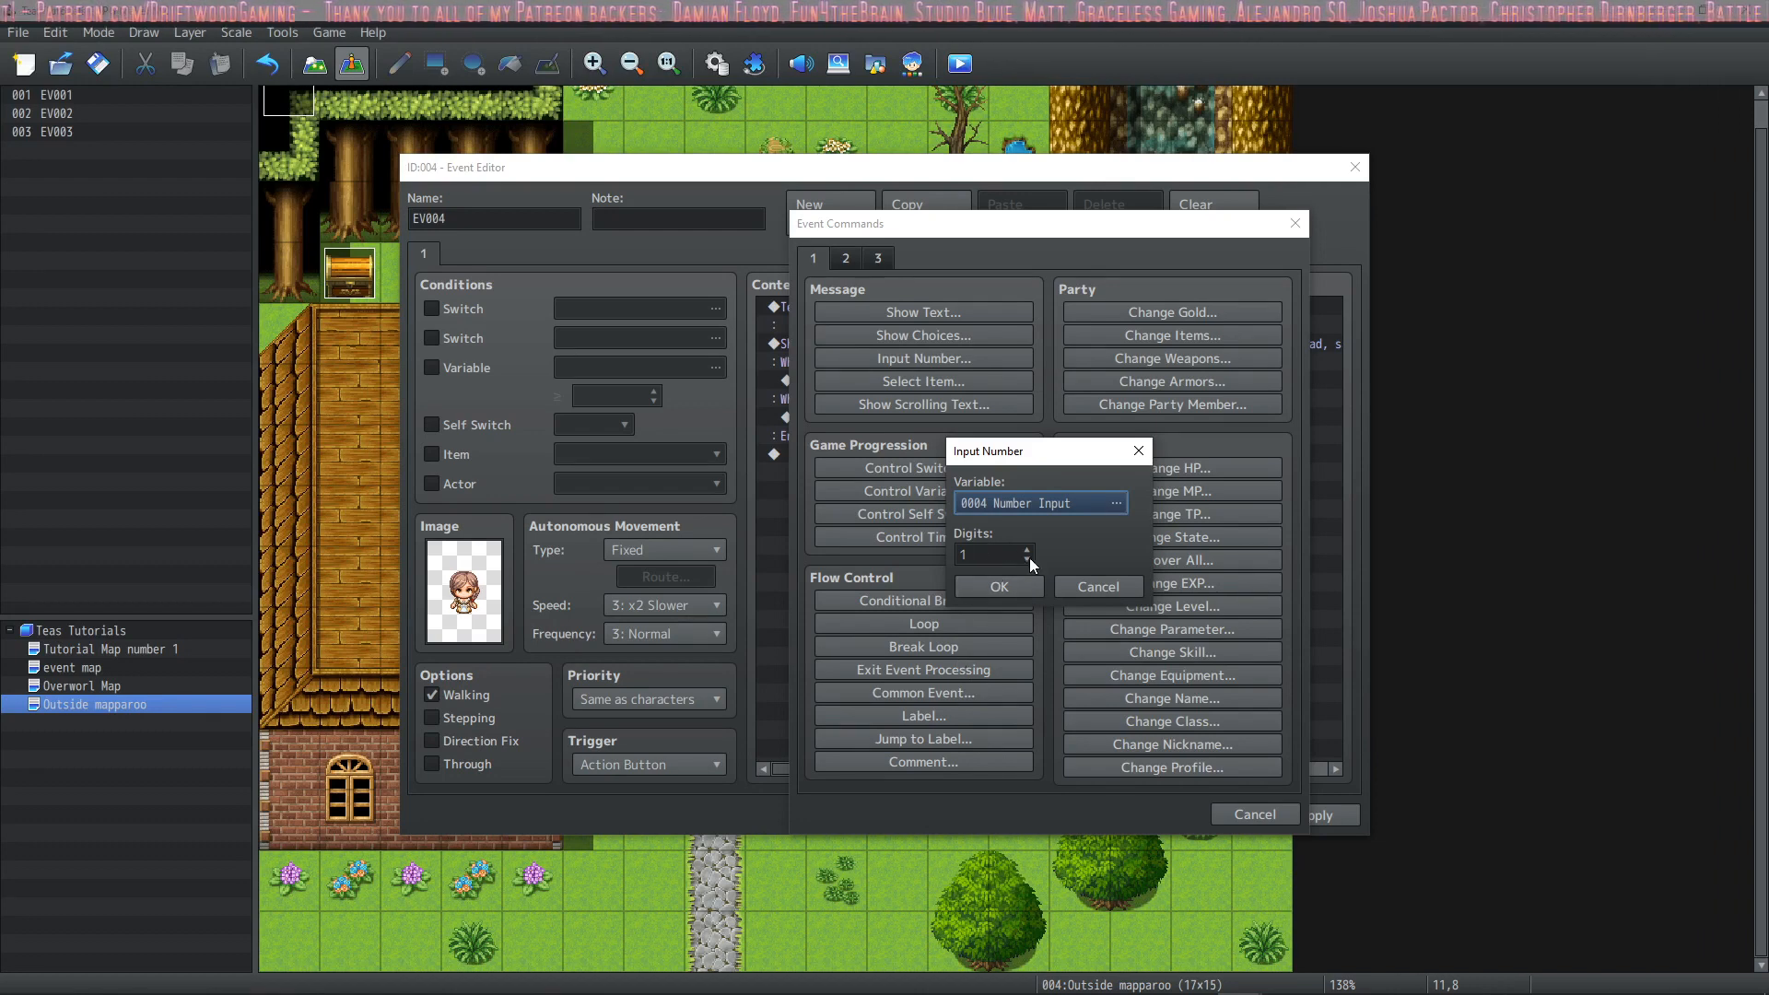
pyautogui.scroll(5, 1030, 551)
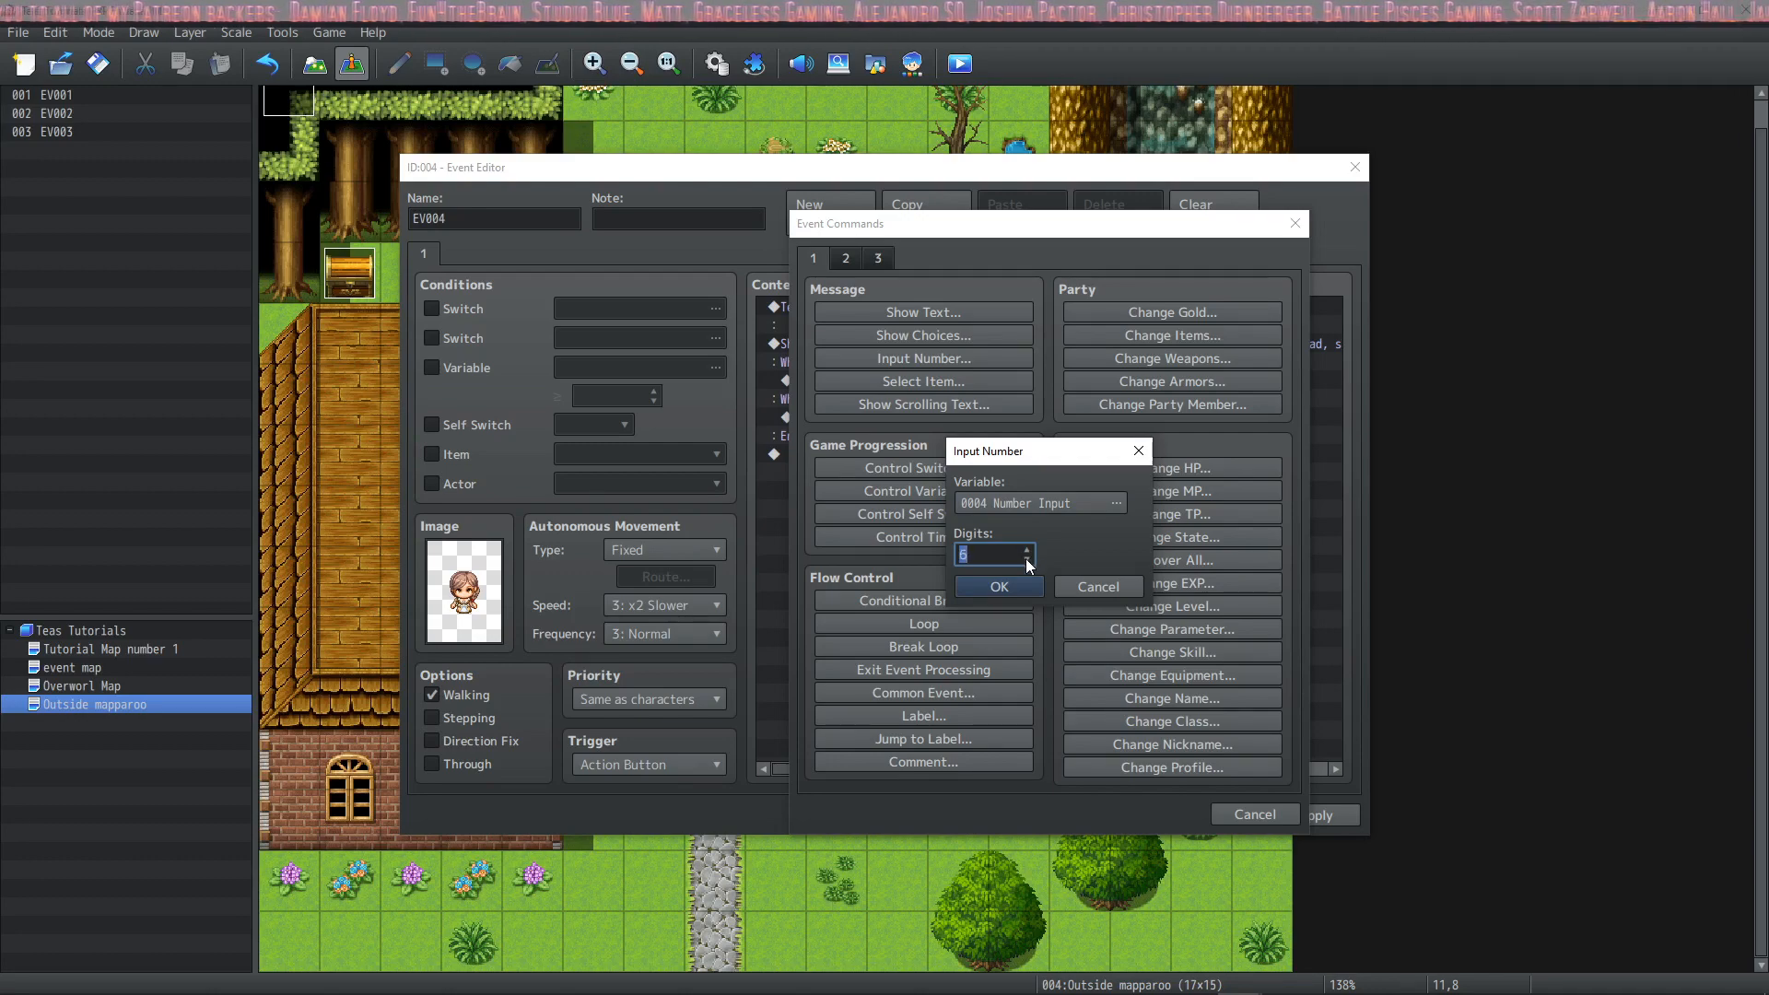
pyautogui.scroll(-5, 1025, 559)
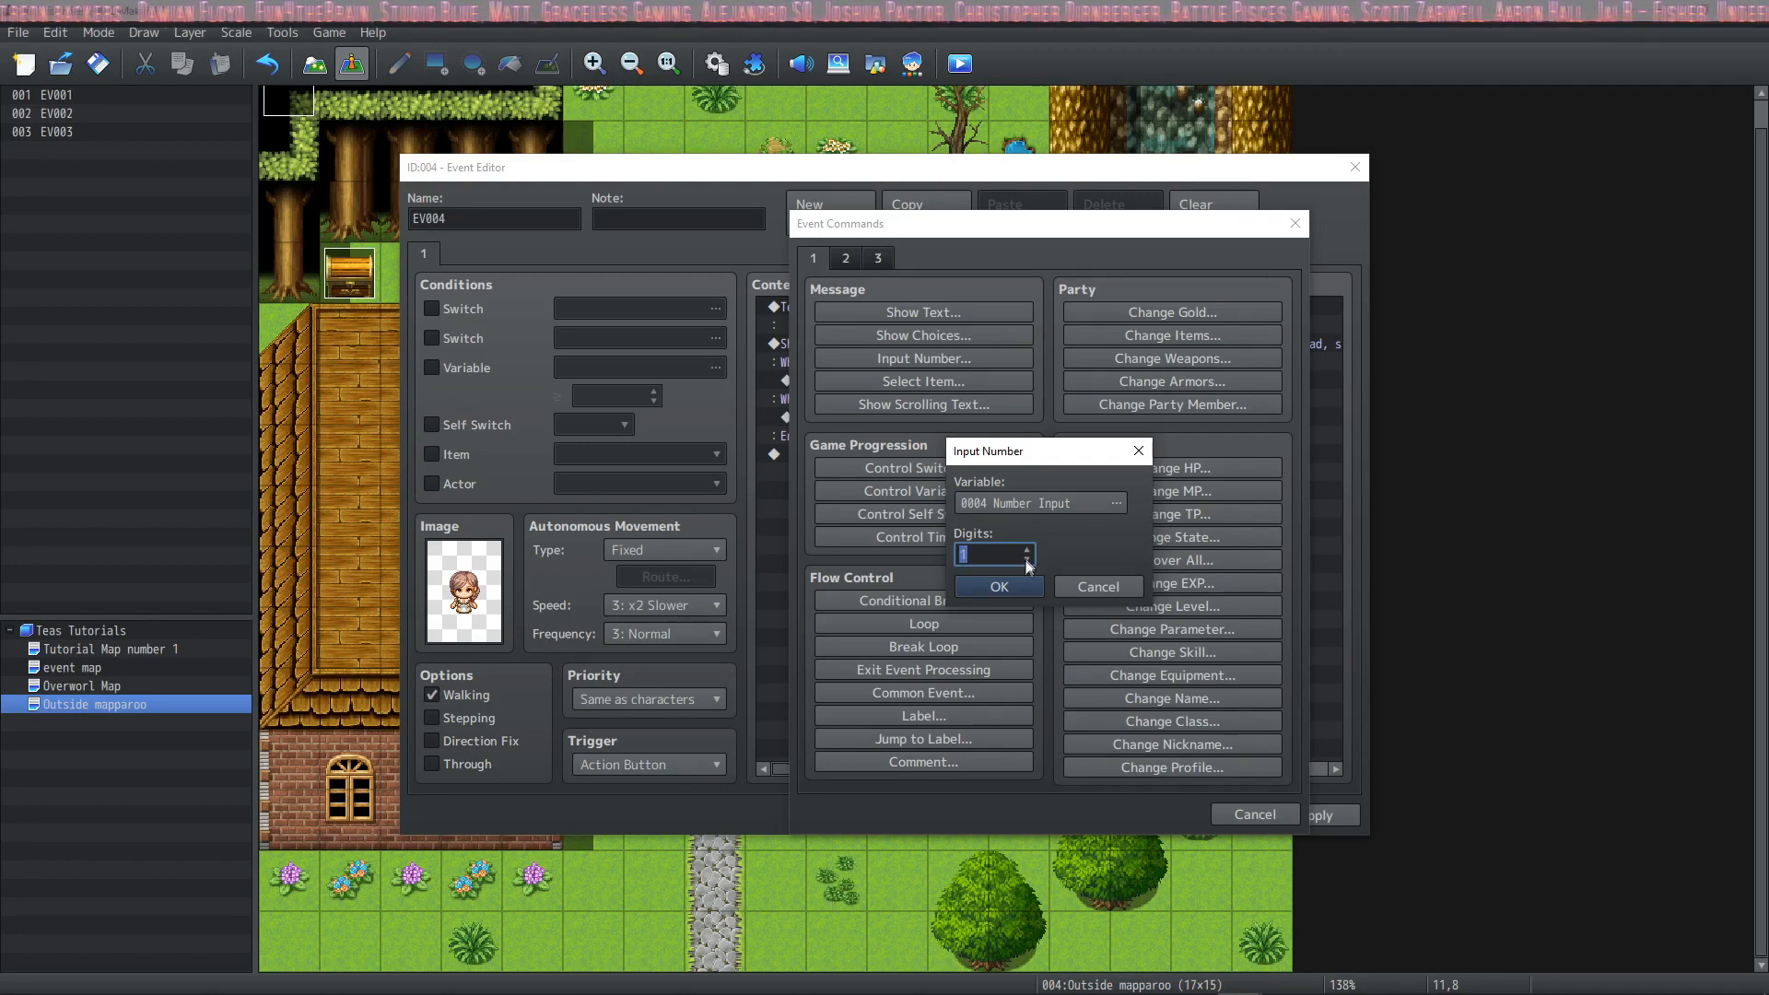
pyautogui.click(1000, 588)
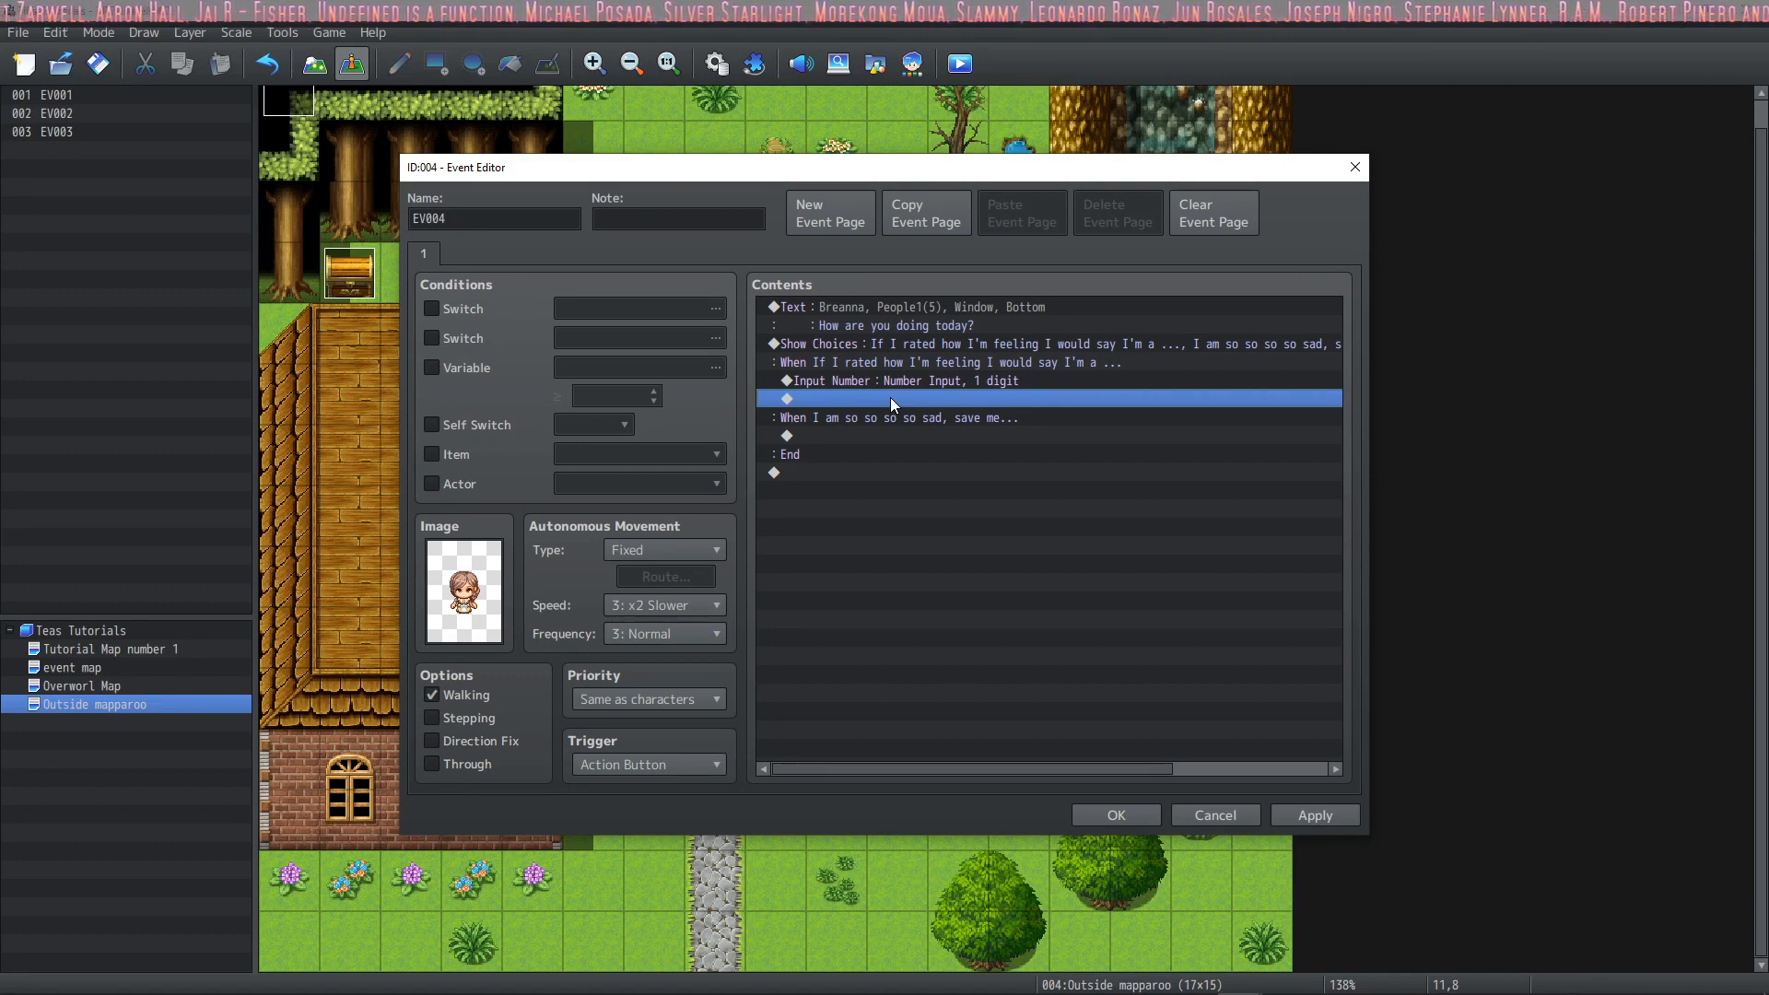
# Step: Below the number input, start a Conditional Branch with an Else branch, based on variable 0004 Number Input
pyautogui.doubleClick(890, 396)
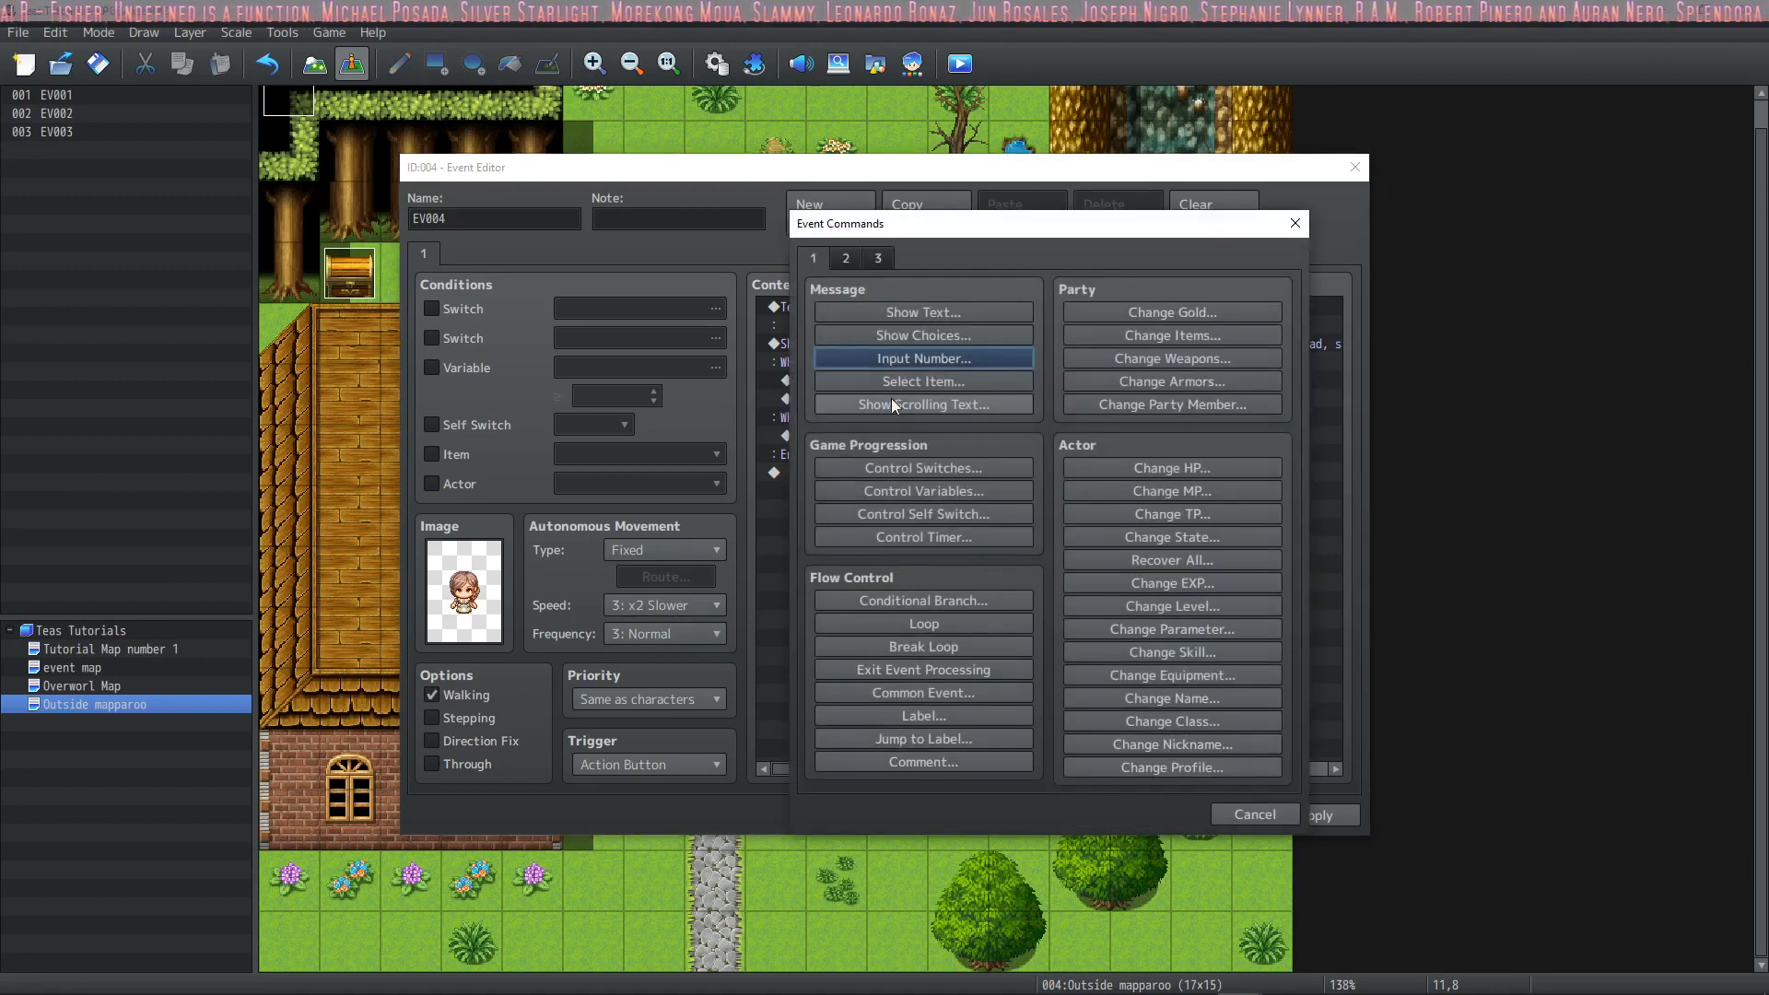
pyautogui.click(890, 601)
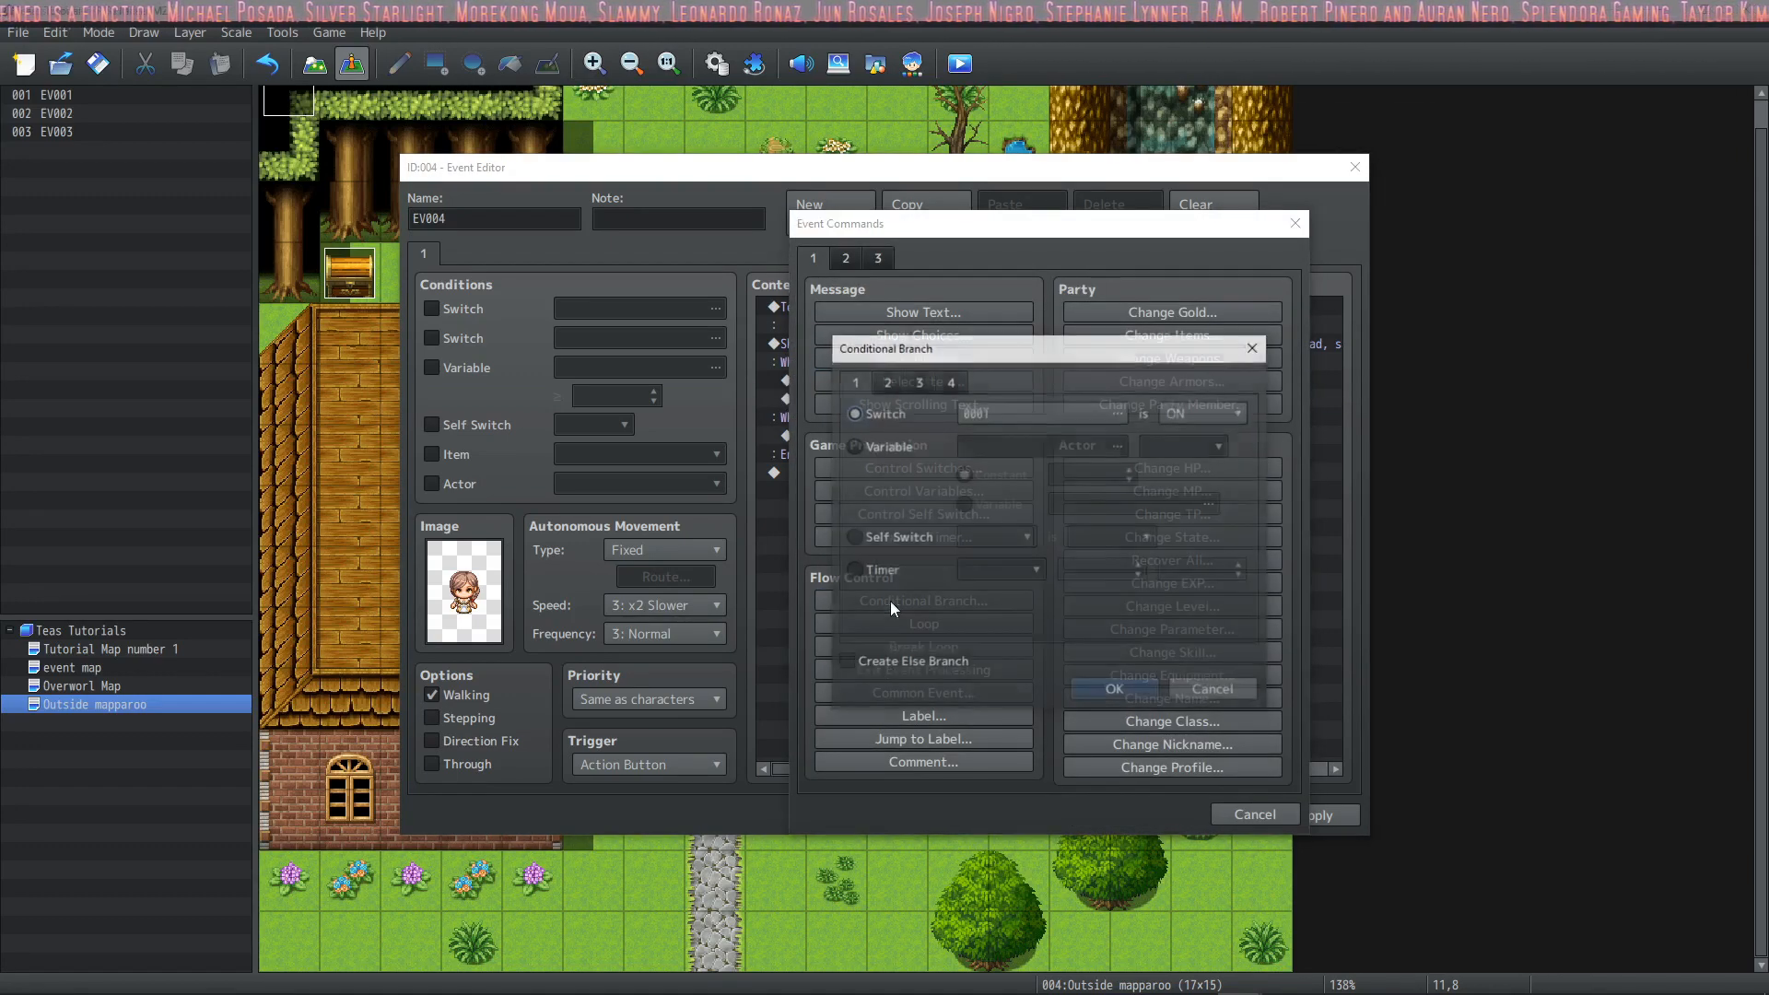
pyautogui.click(847, 662)
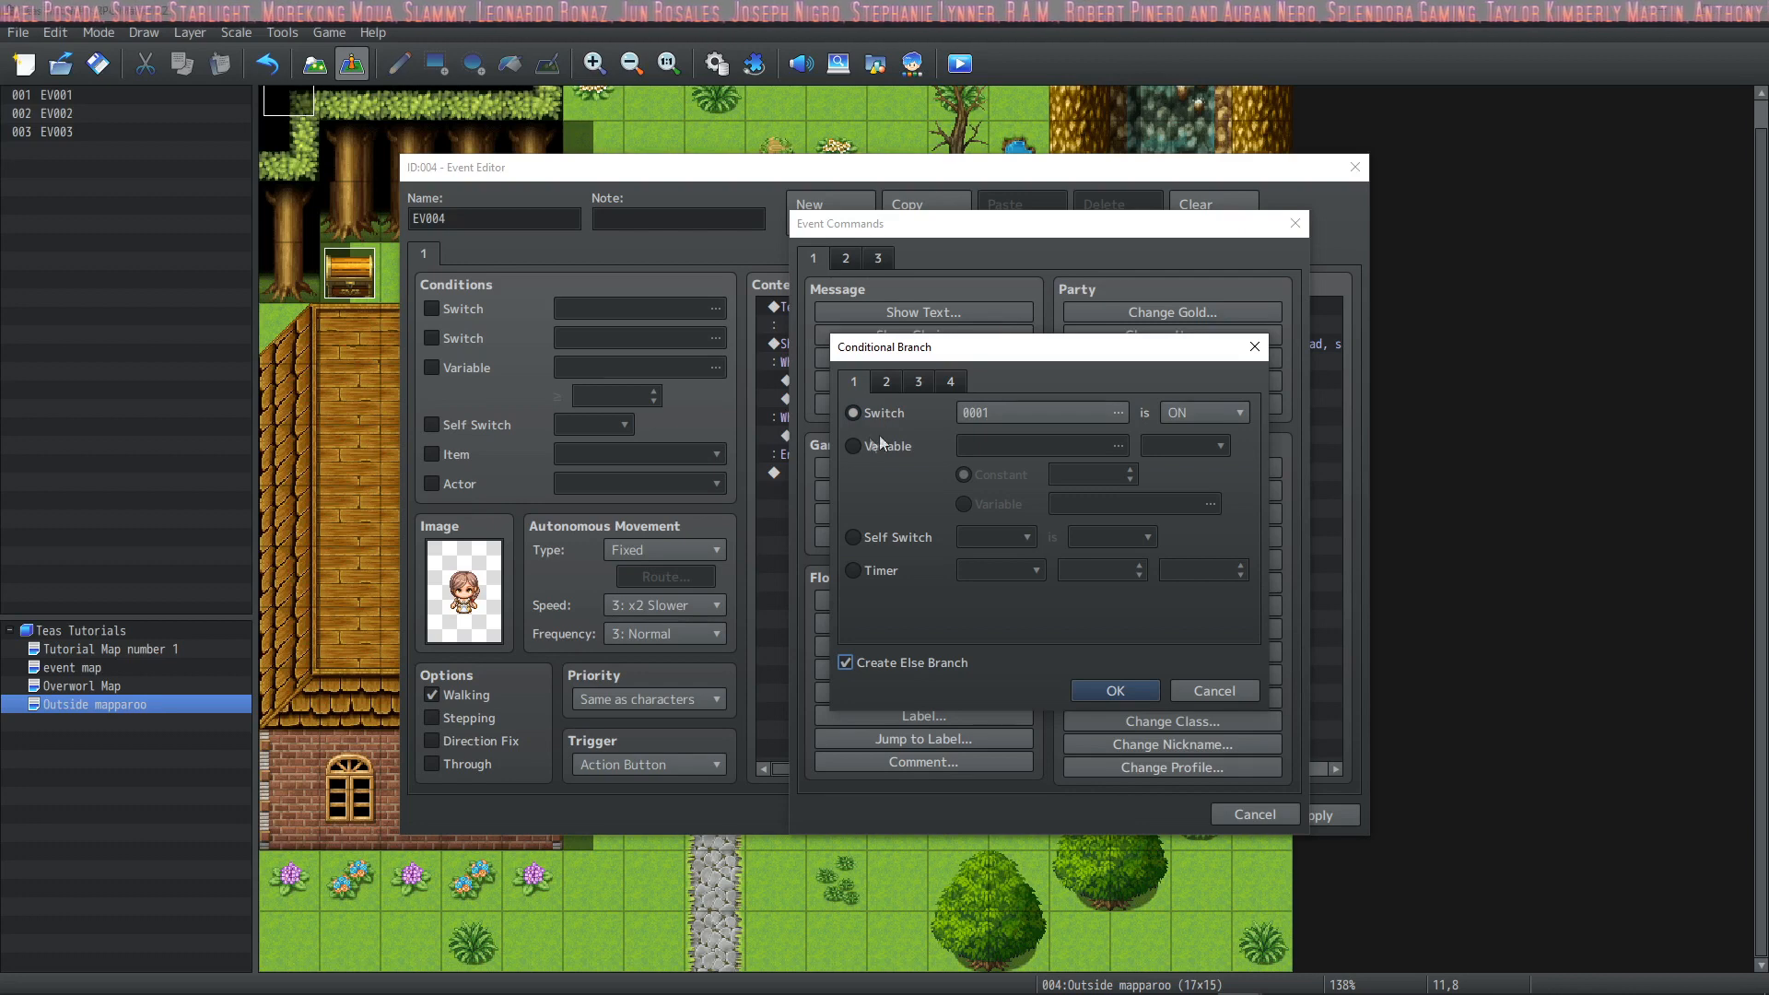
pyautogui.click(853, 447)
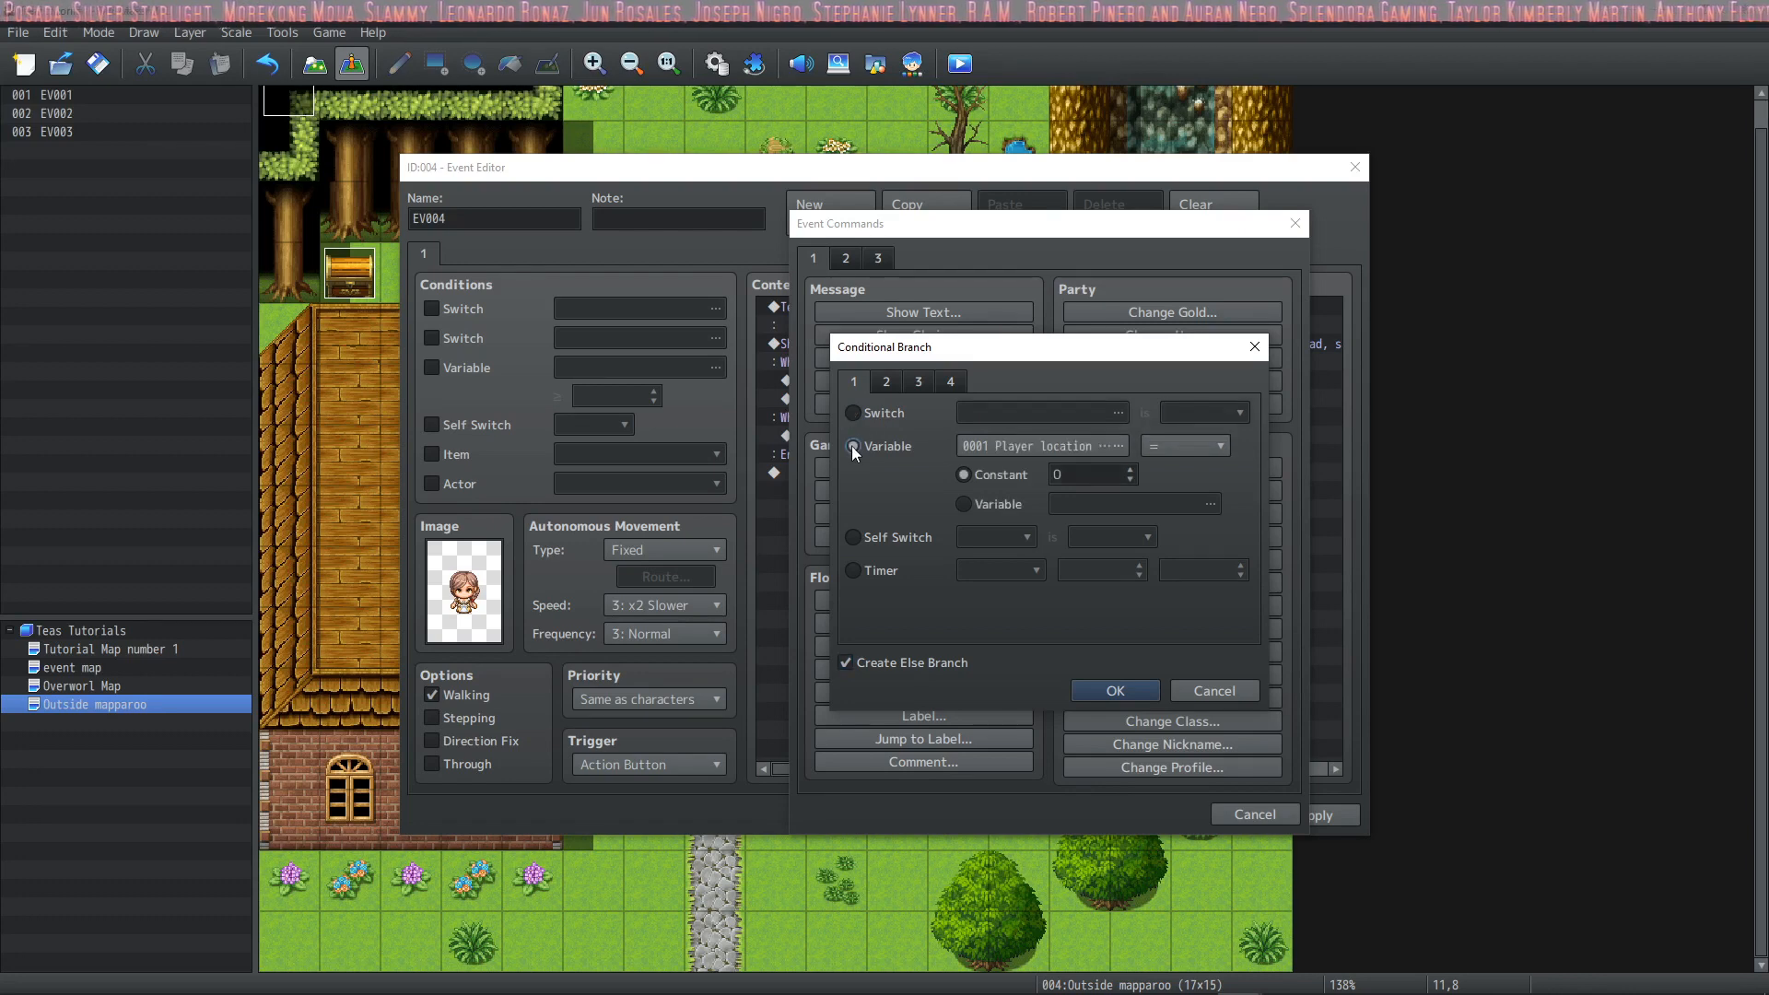
pyautogui.click(1109, 446)
pyautogui.click(1111, 382)
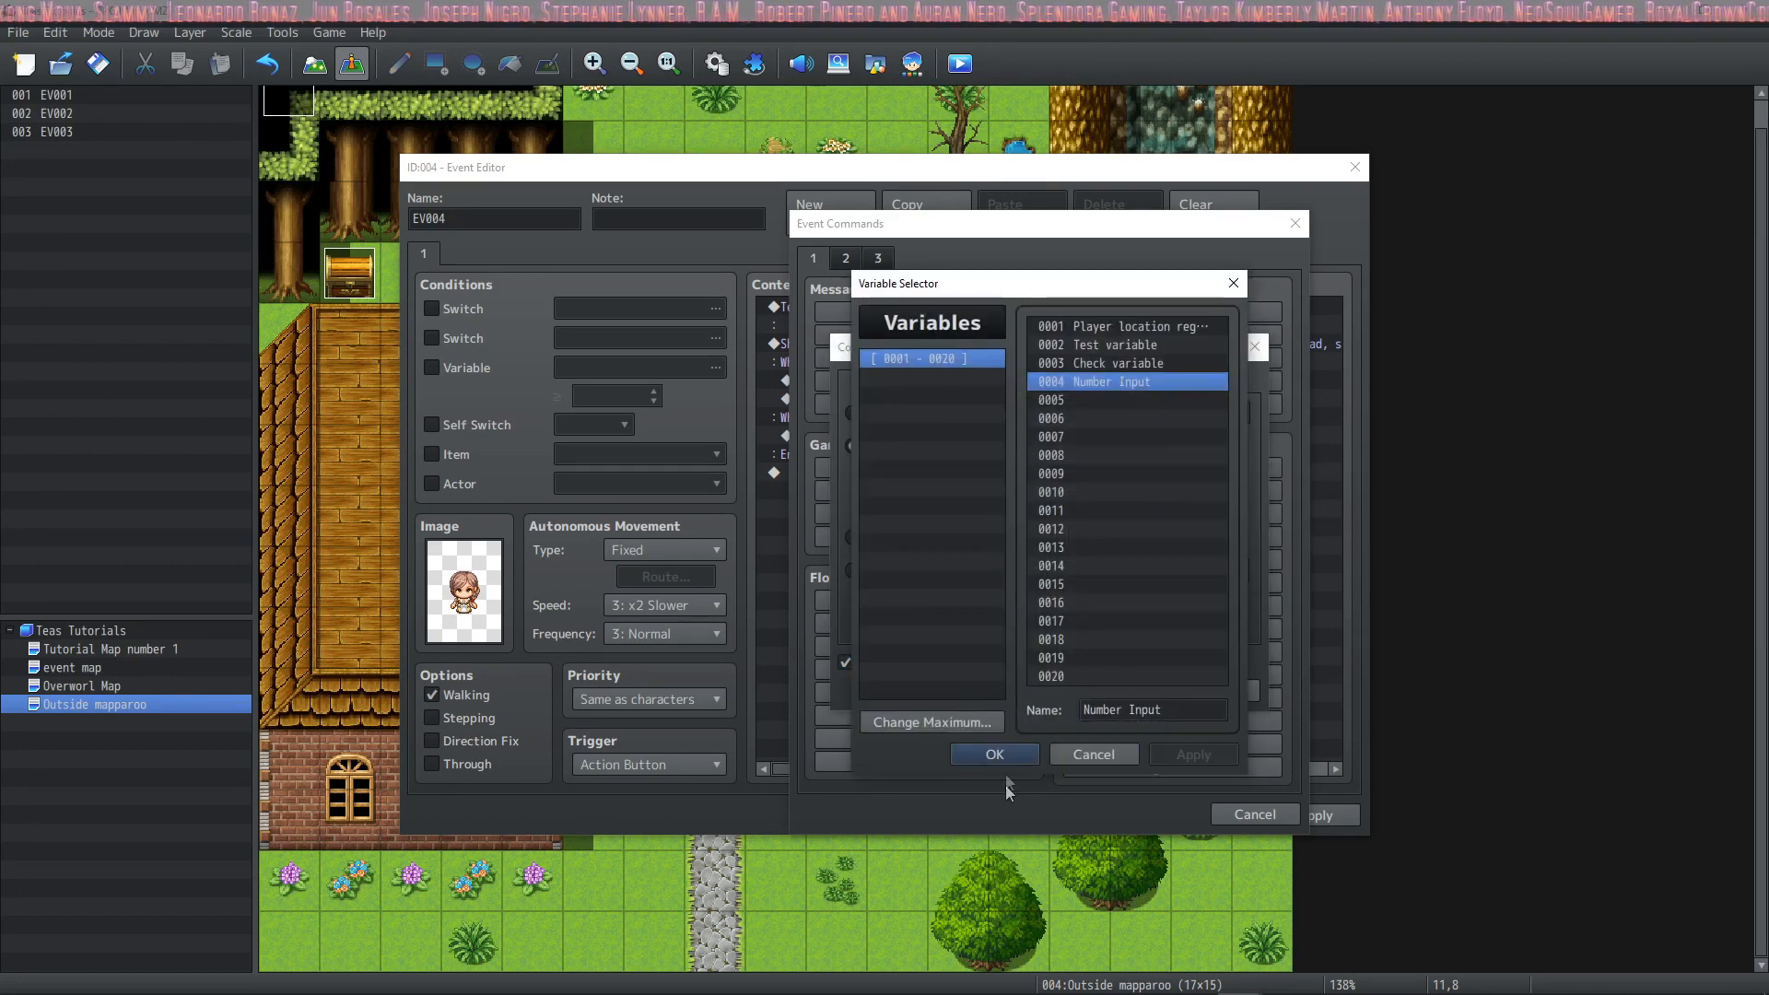
pyautogui.click(1004, 754)
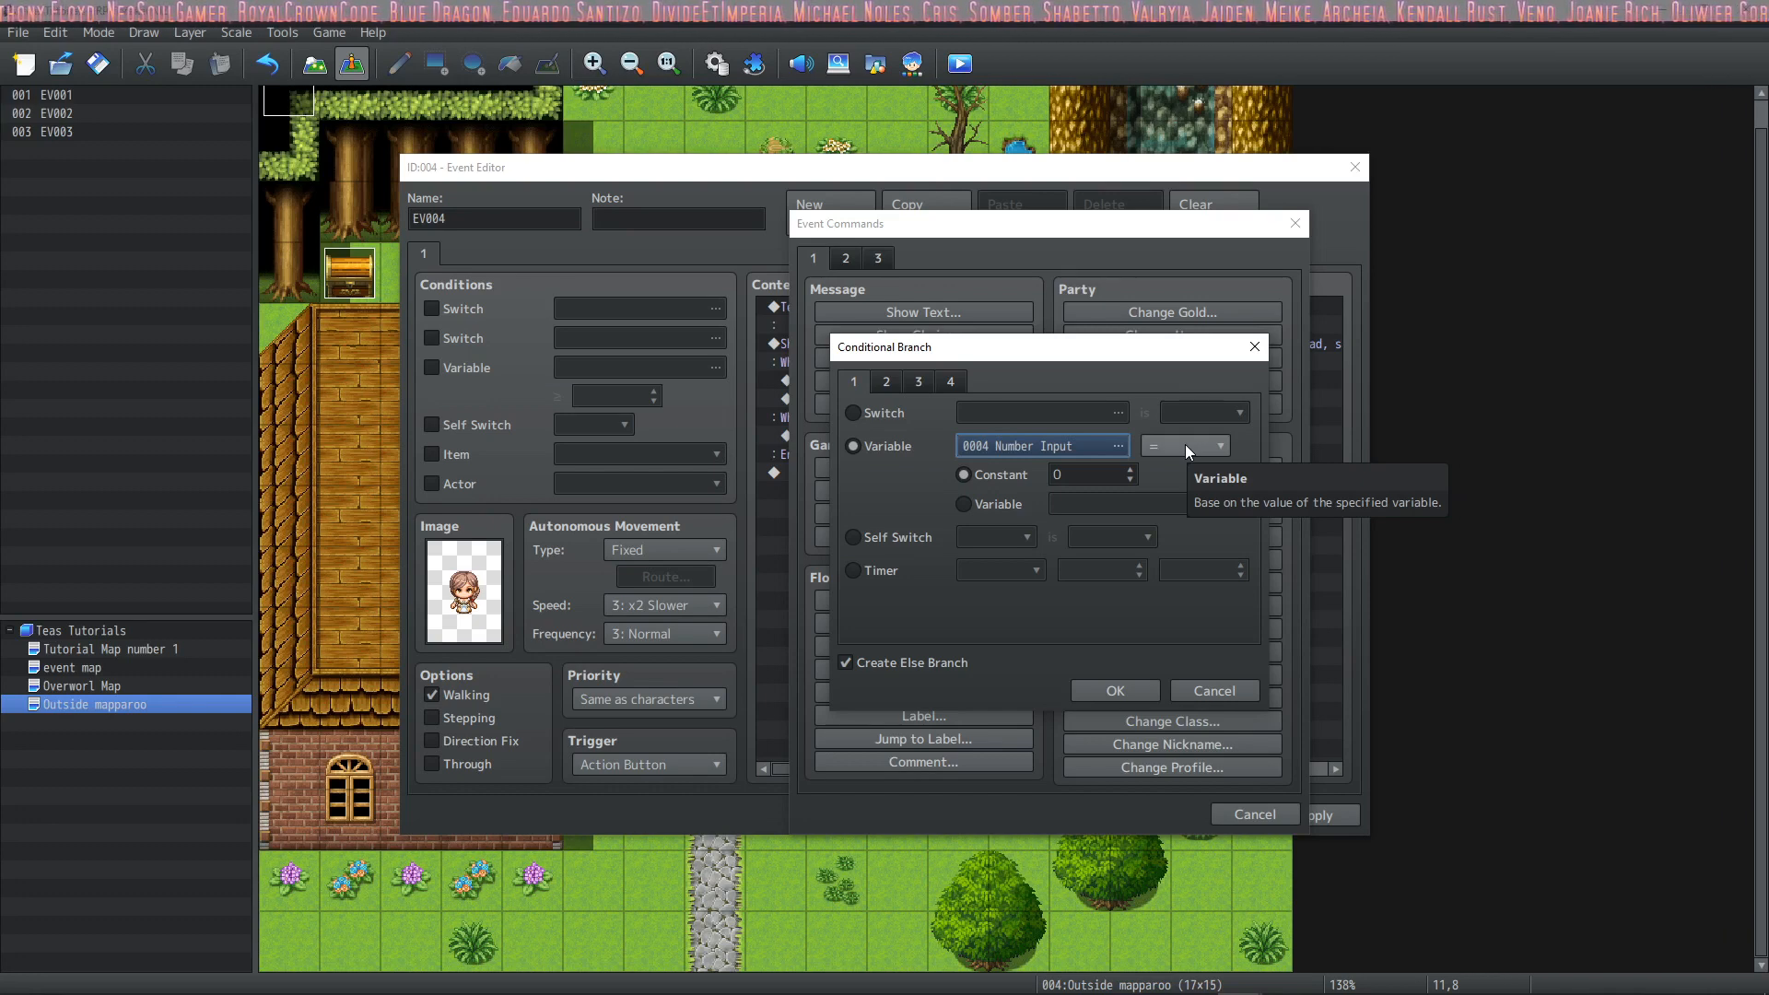
# Step: Set the branch condition to less than the constant 5 and add it to the event
pyautogui.click(1185, 444)
pyautogui.click(1158, 551)
pyautogui.click(1087, 474)
pyautogui.write('5')
pyautogui.click(1115, 692)
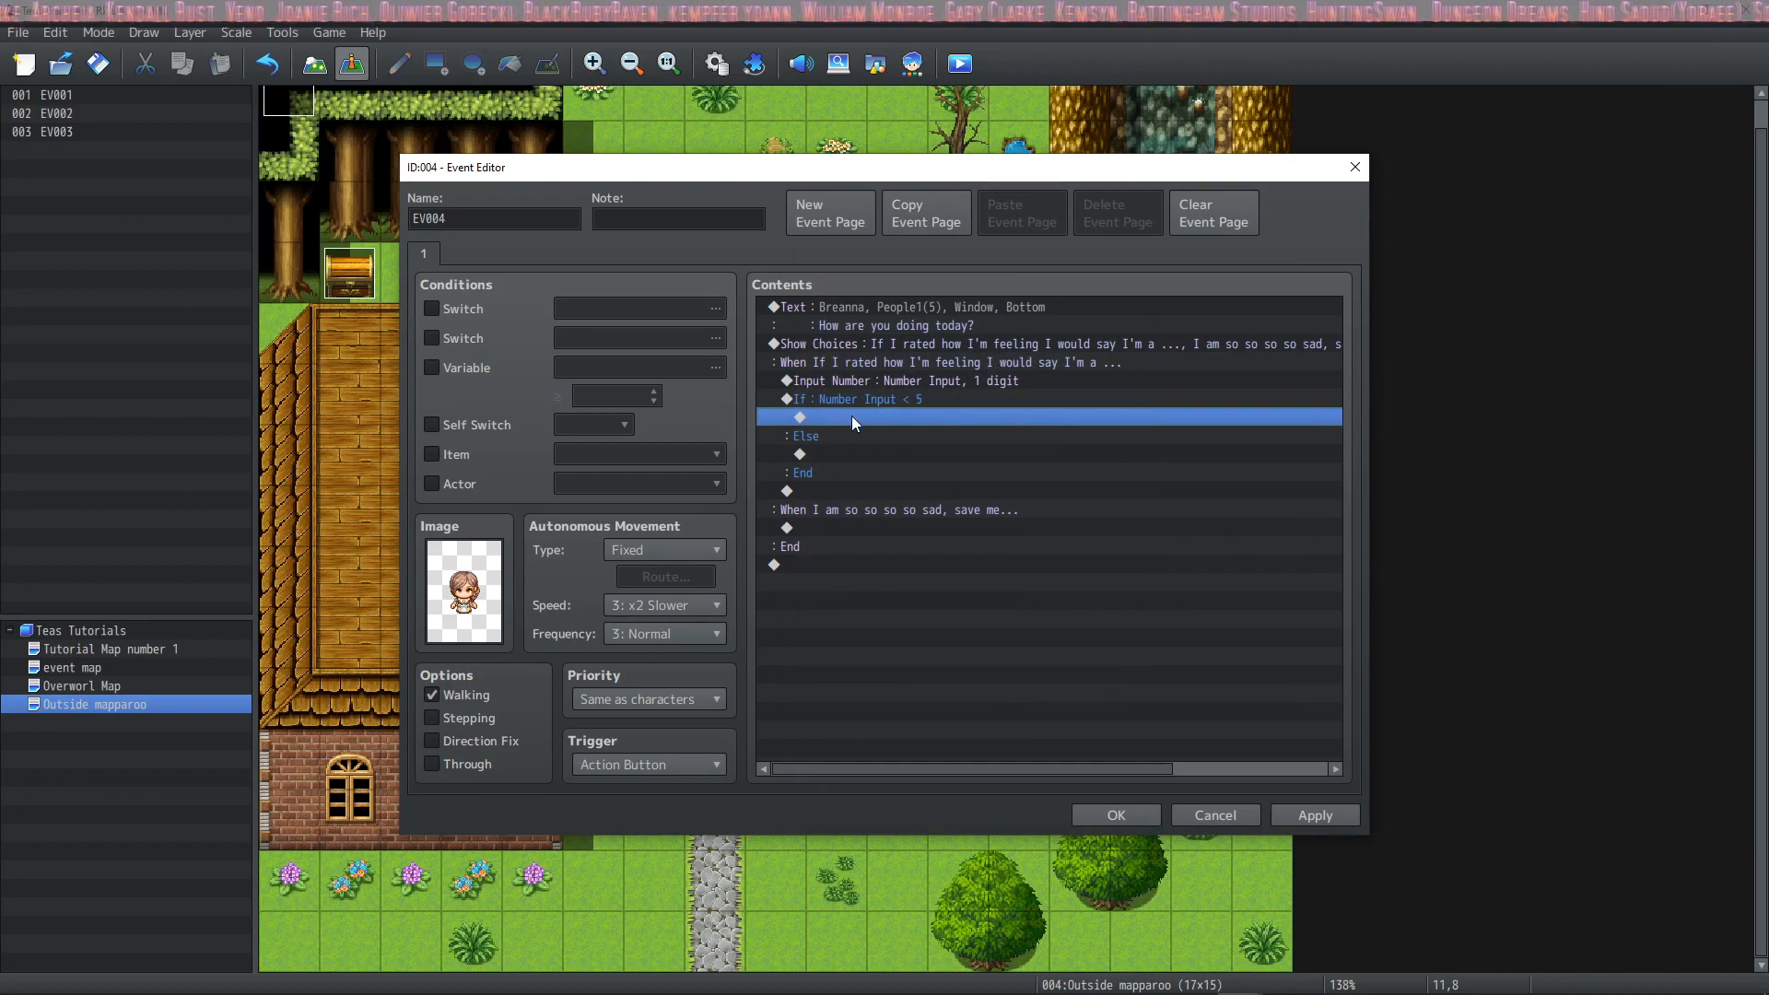
# Step: Inside the If branch, start a Show Text command with the brown-haired woman's face from People1
pyautogui.doubleClick(851, 417)
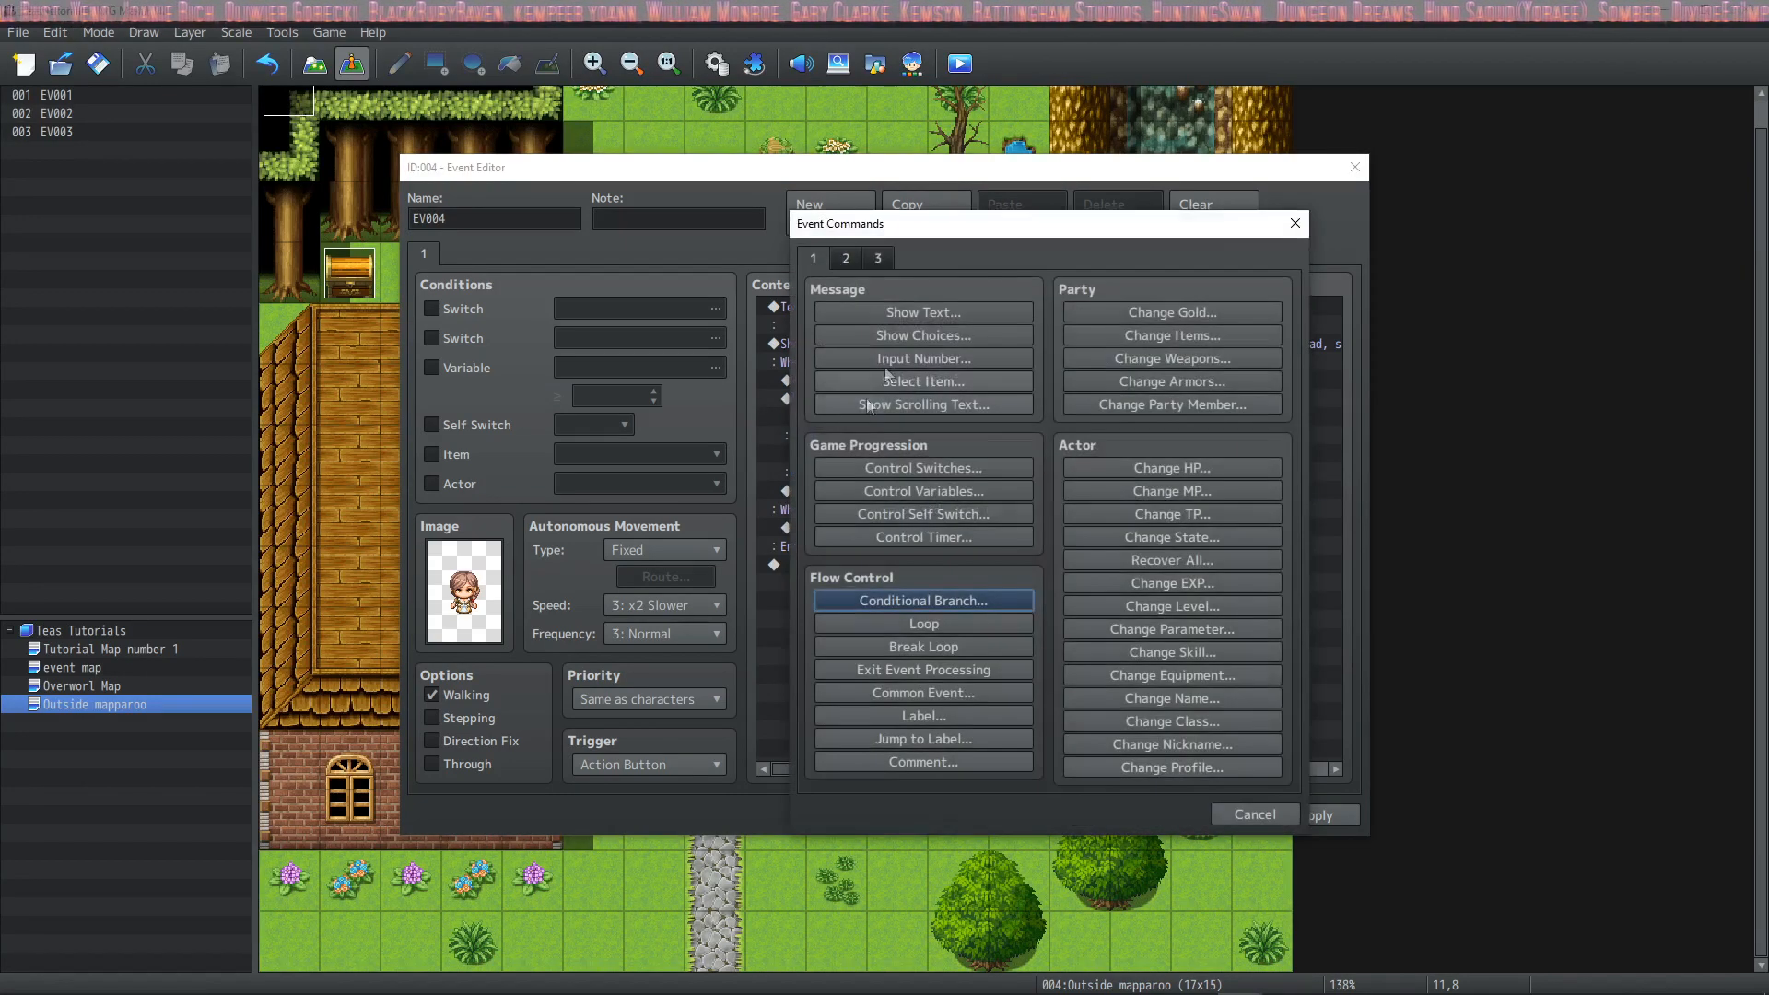
pyautogui.click(882, 313)
pyautogui.doubleClick(848, 468)
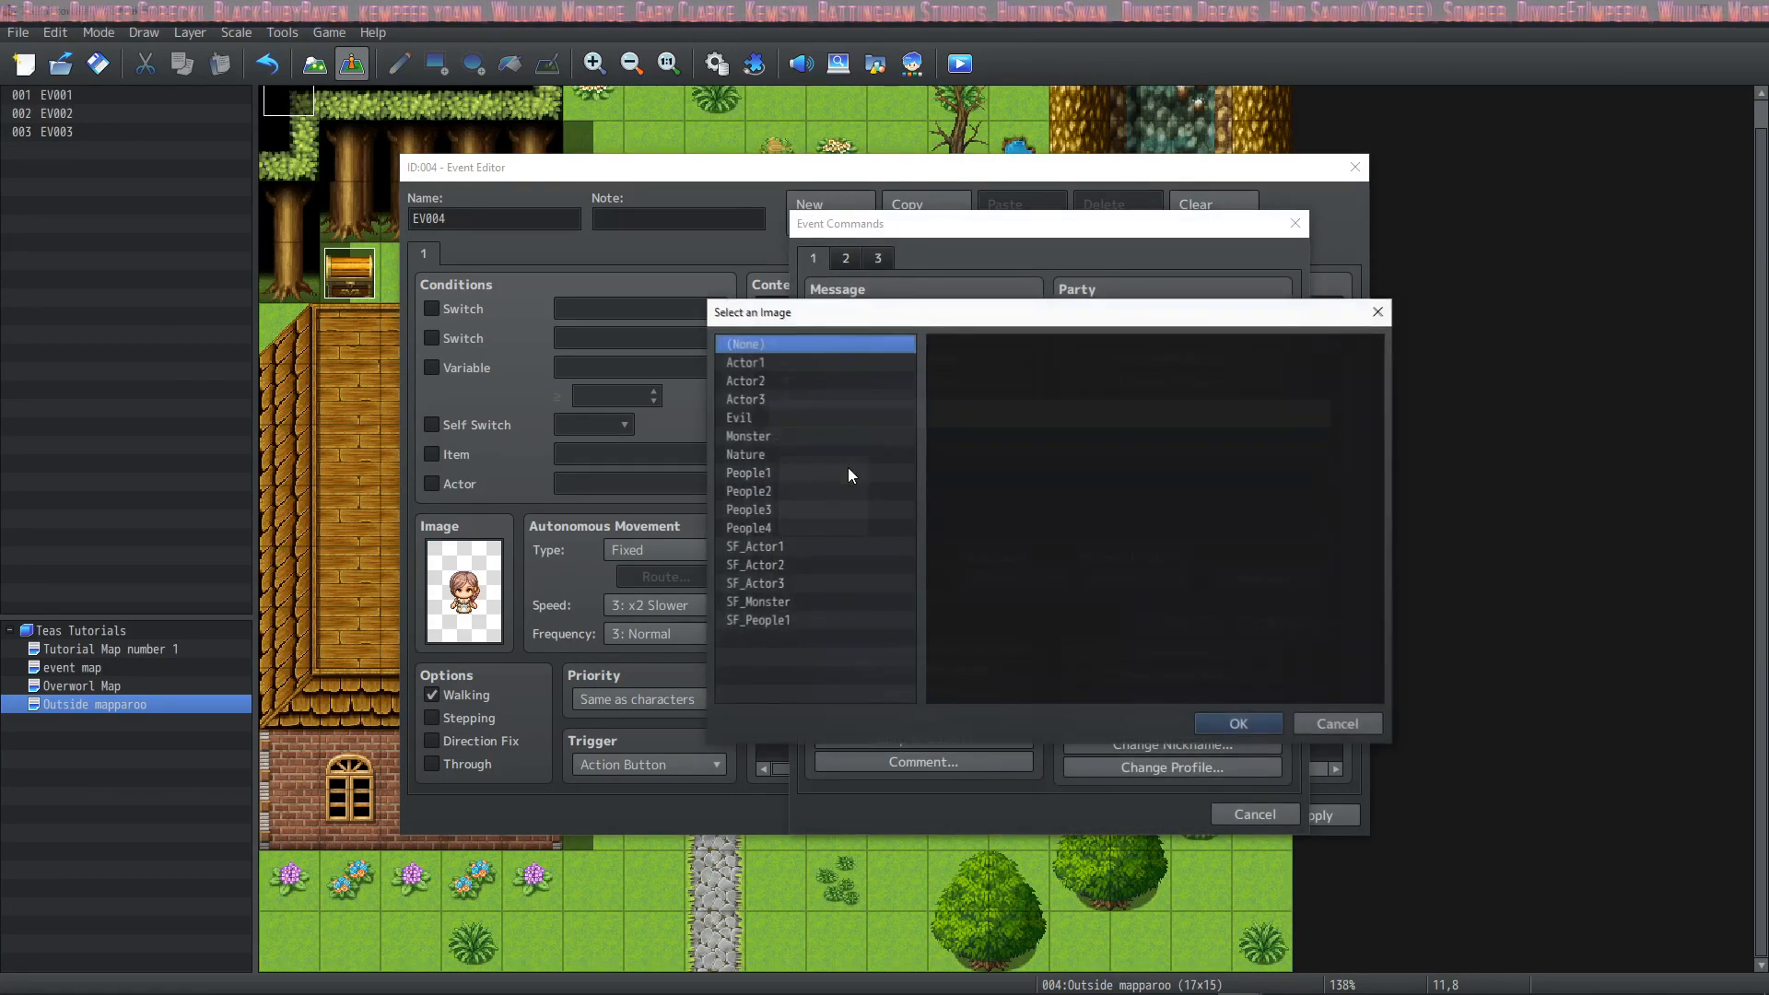
pyautogui.click(784, 473)
pyautogui.doubleClick(1059, 465)
# Step: Write the message "Oh! I'm so sorry to hear thst you're not doing well!" and add it to the If branch
pyautogui.click(961, 483)
pyautogui.write('Oh! ')
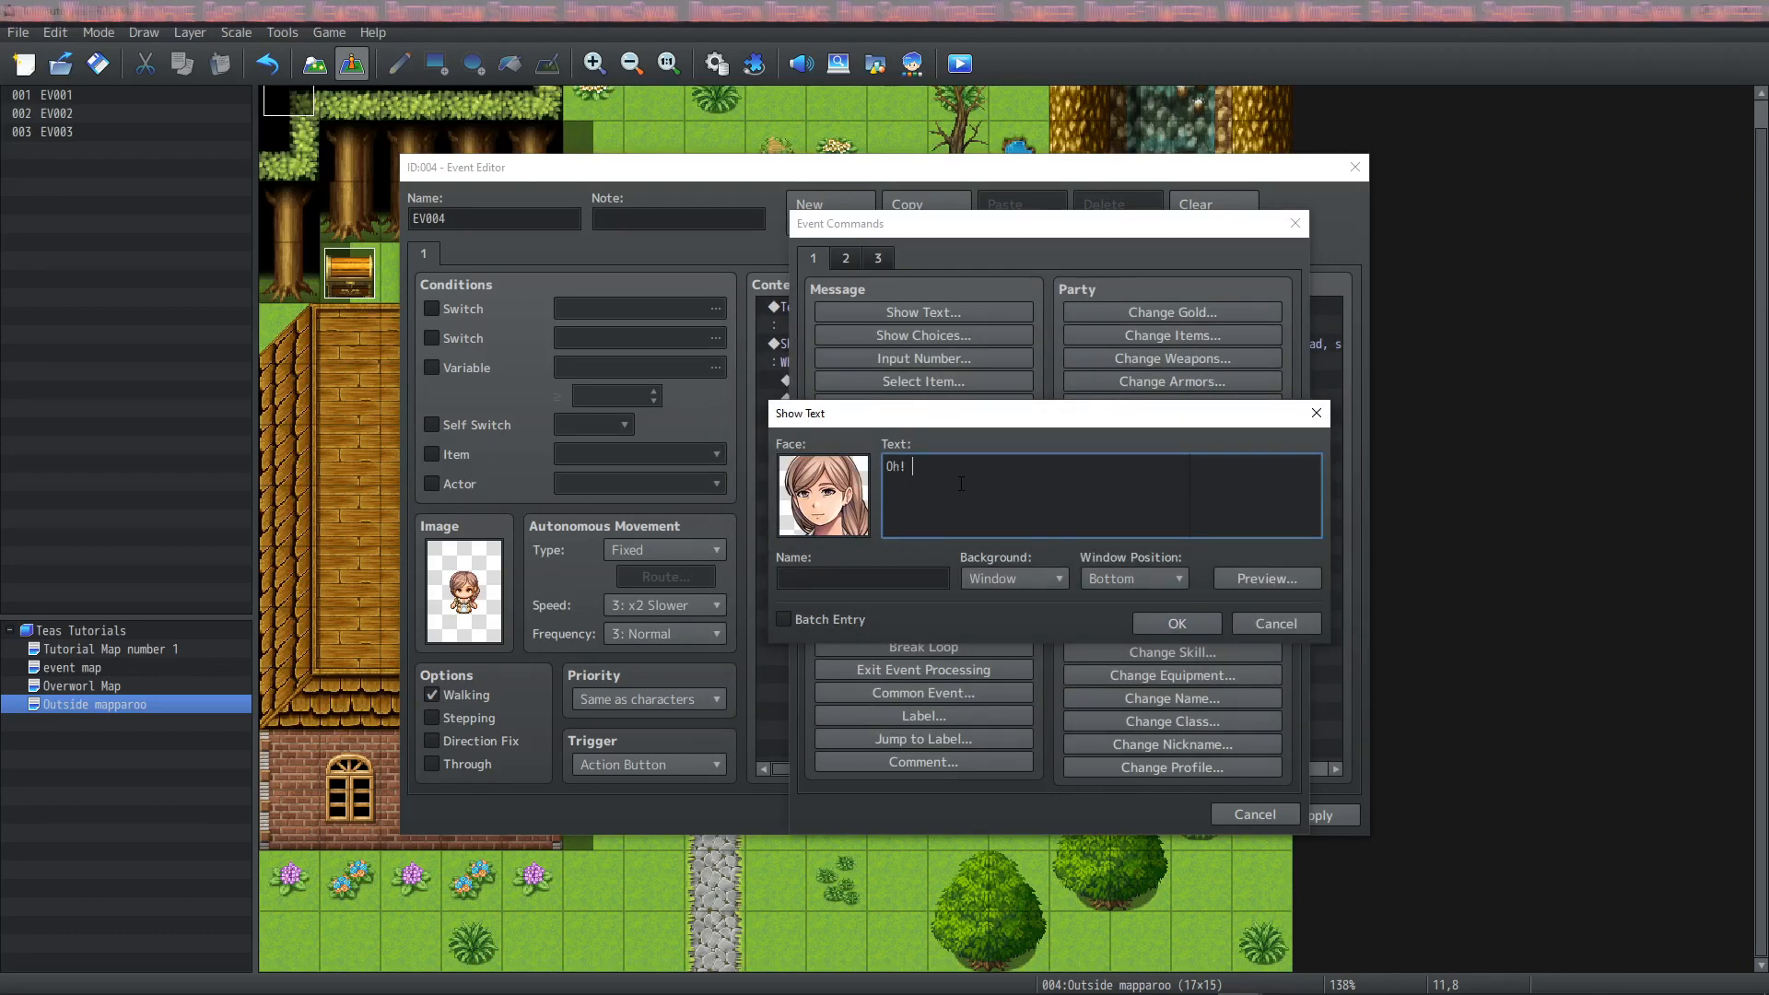
pyautogui.write("I'm so sorry to hear thst yo")
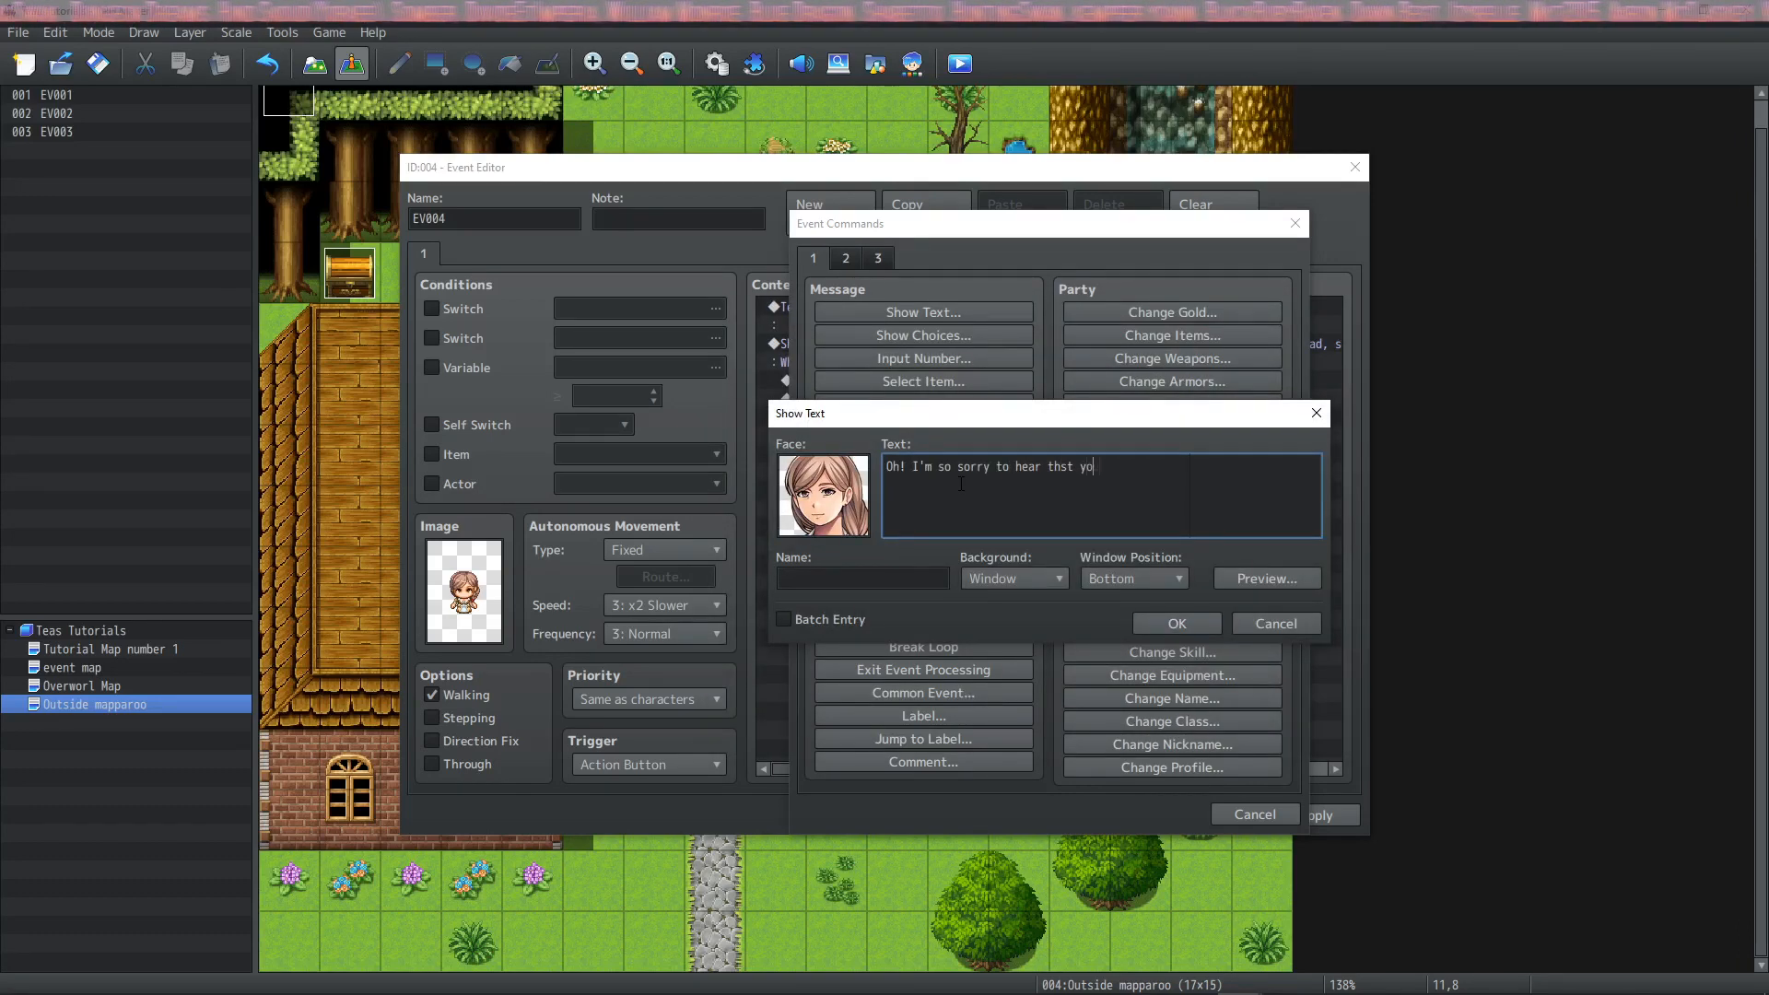
pyautogui.write("u're not doing well!")
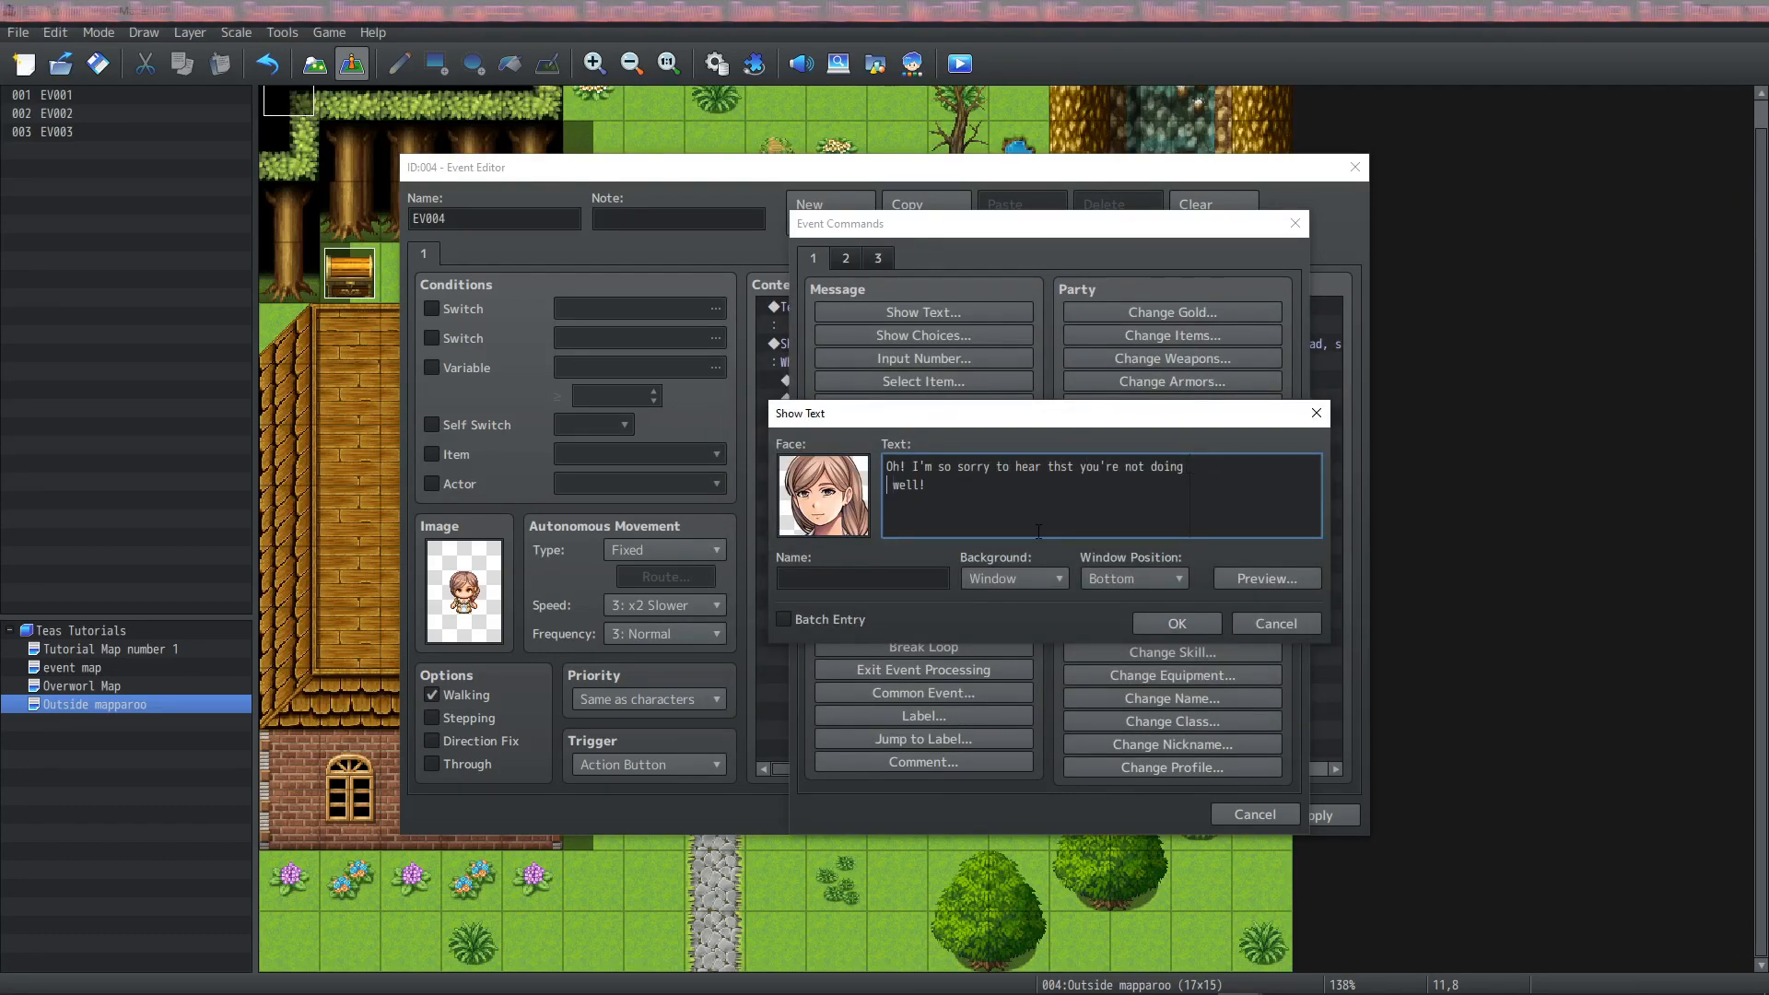
pyautogui.click(874, 578)
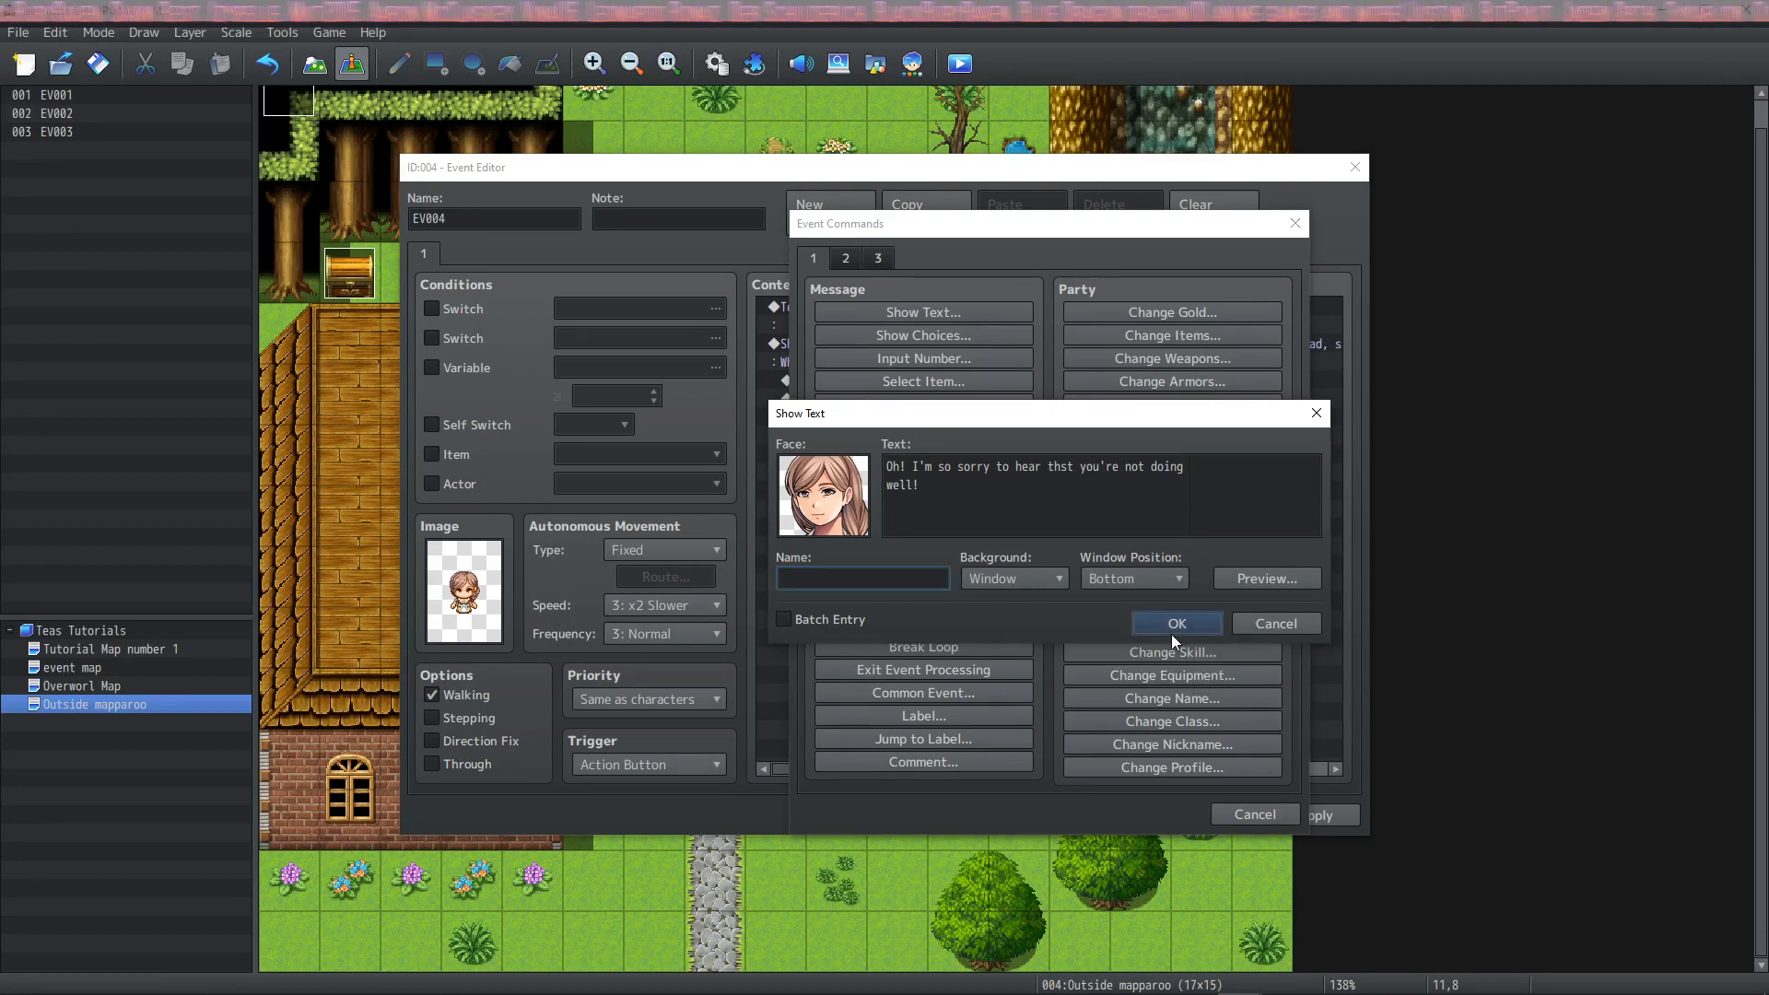
pyautogui.click(1174, 626)
# Step: Set the speaker name of the If branch message to Breanna
pyautogui.doubleClick(899, 415)
pyautogui.click(862, 578)
pyautogui.write('Breanna')
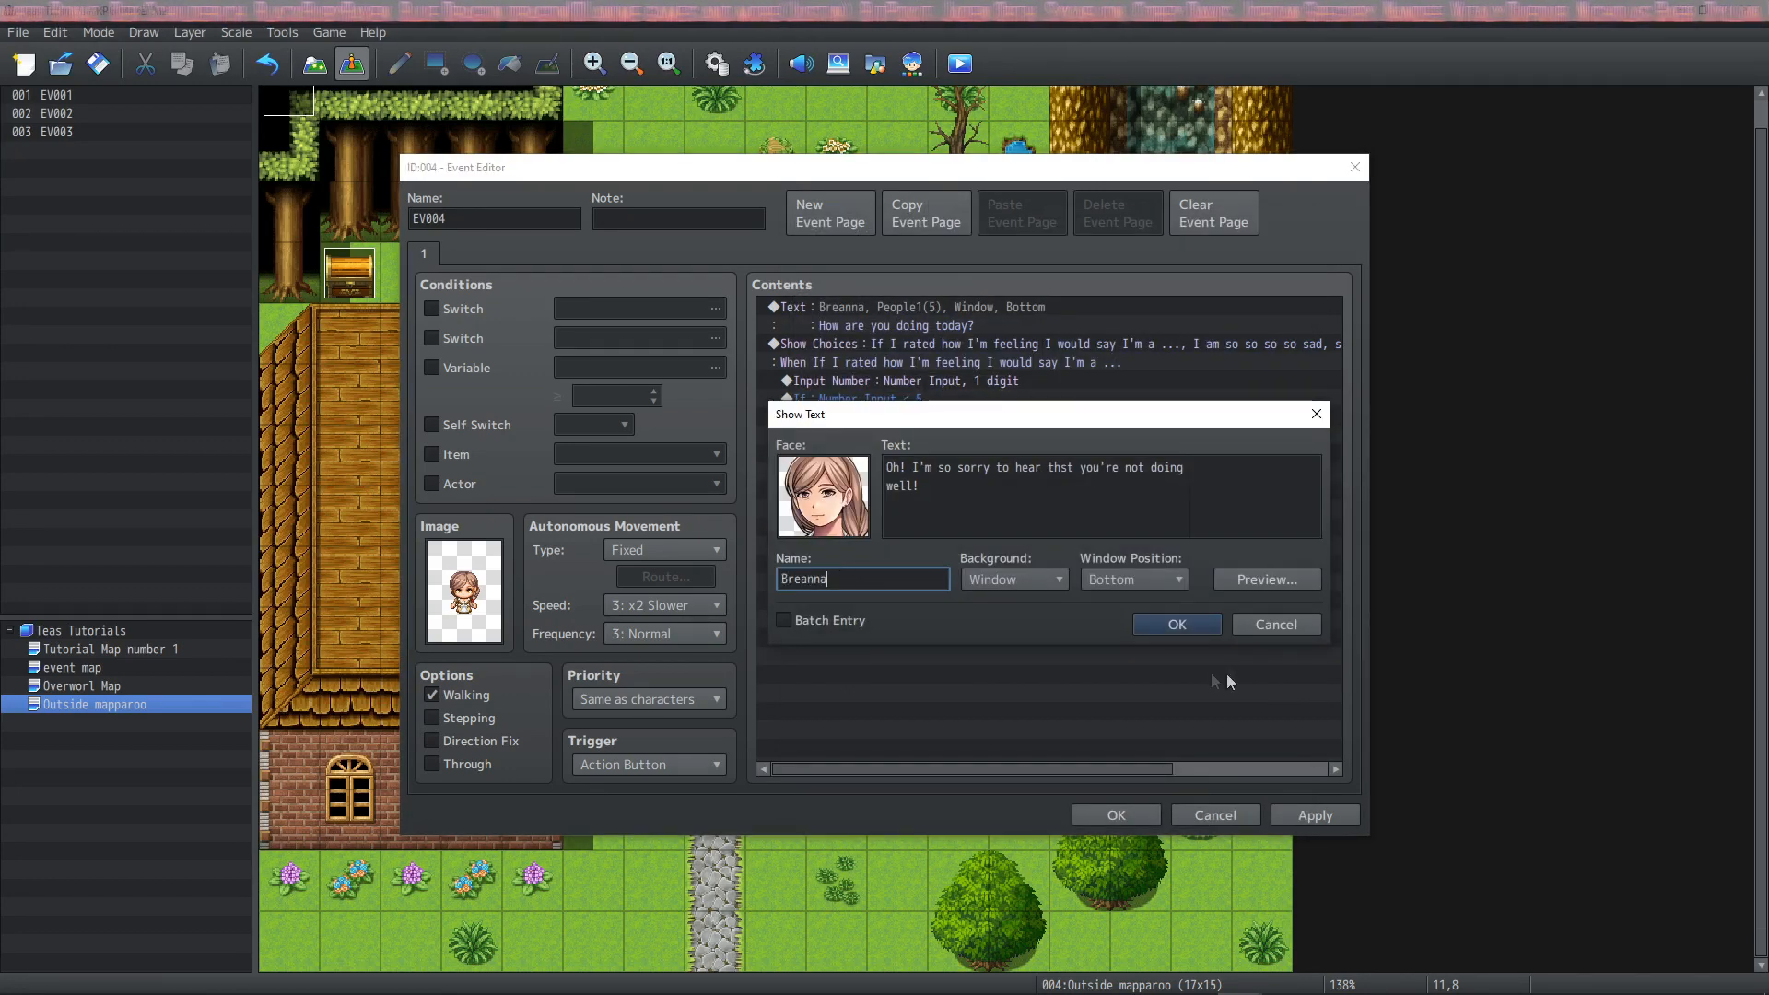
pyautogui.click(1176, 624)
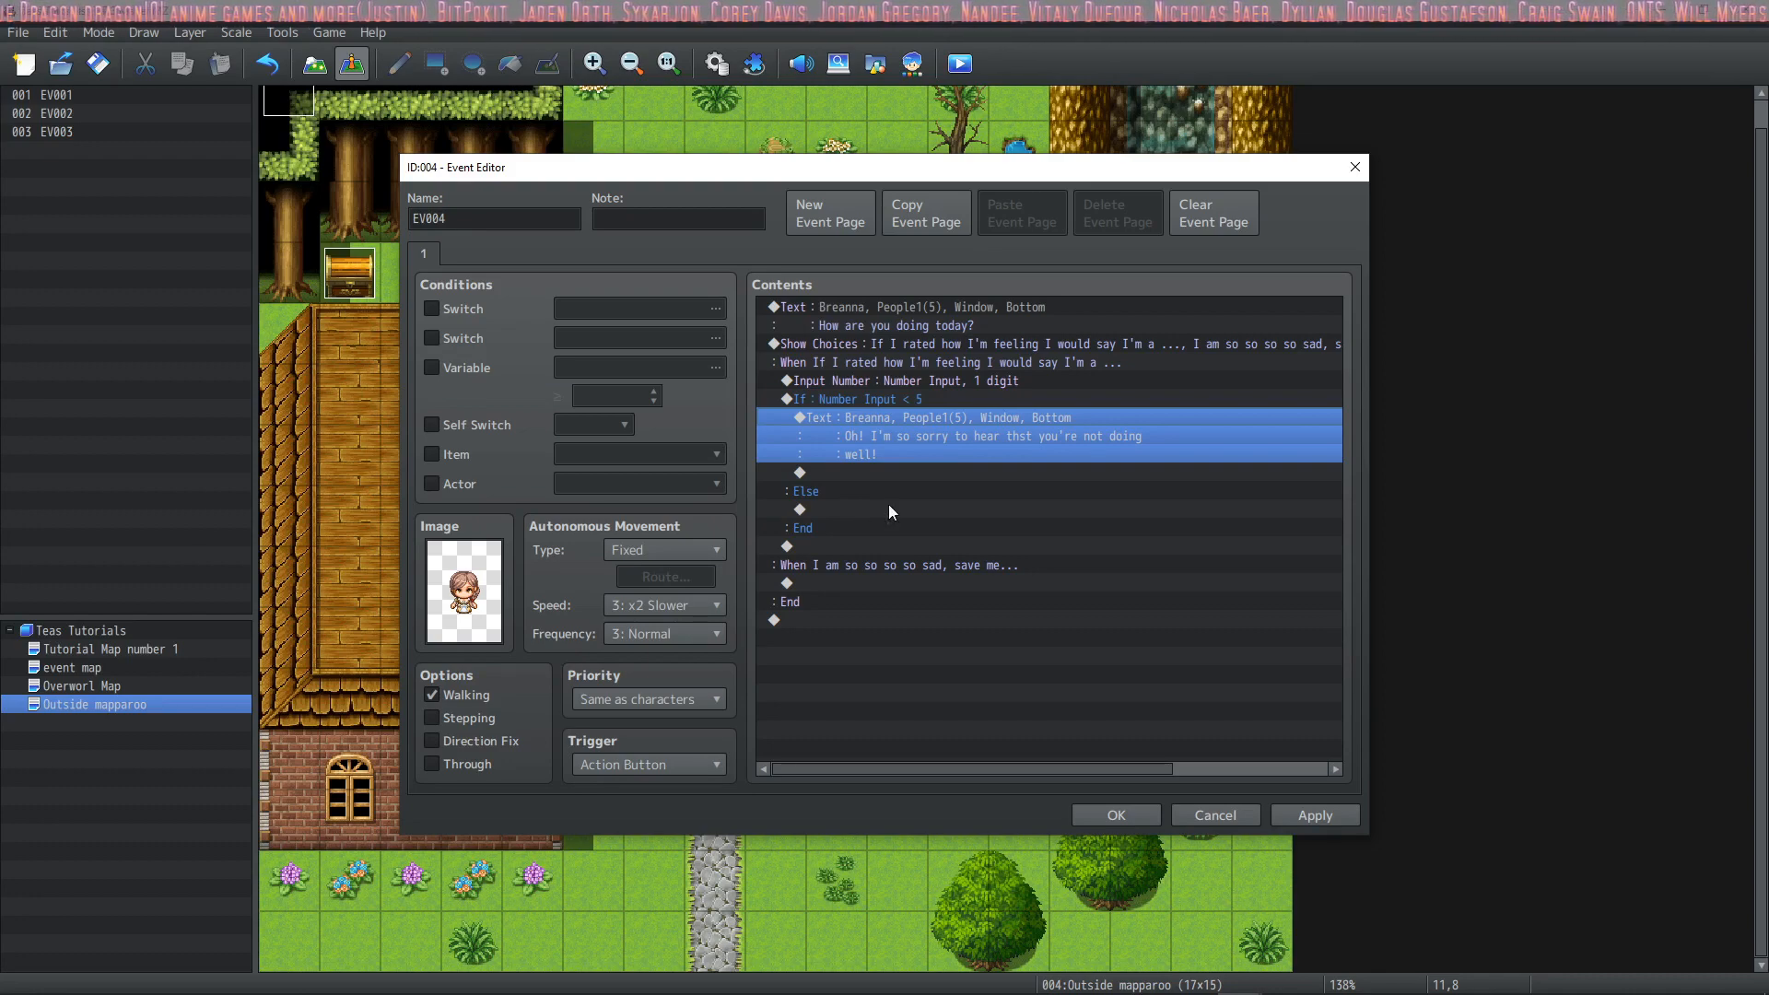
# Step: In the Else branch, add a Show Text with the brown-haired woman's face, text "I'm so happy that you're happy!!!" and speaker name Breanna
pyautogui.doubleClick(888, 505)
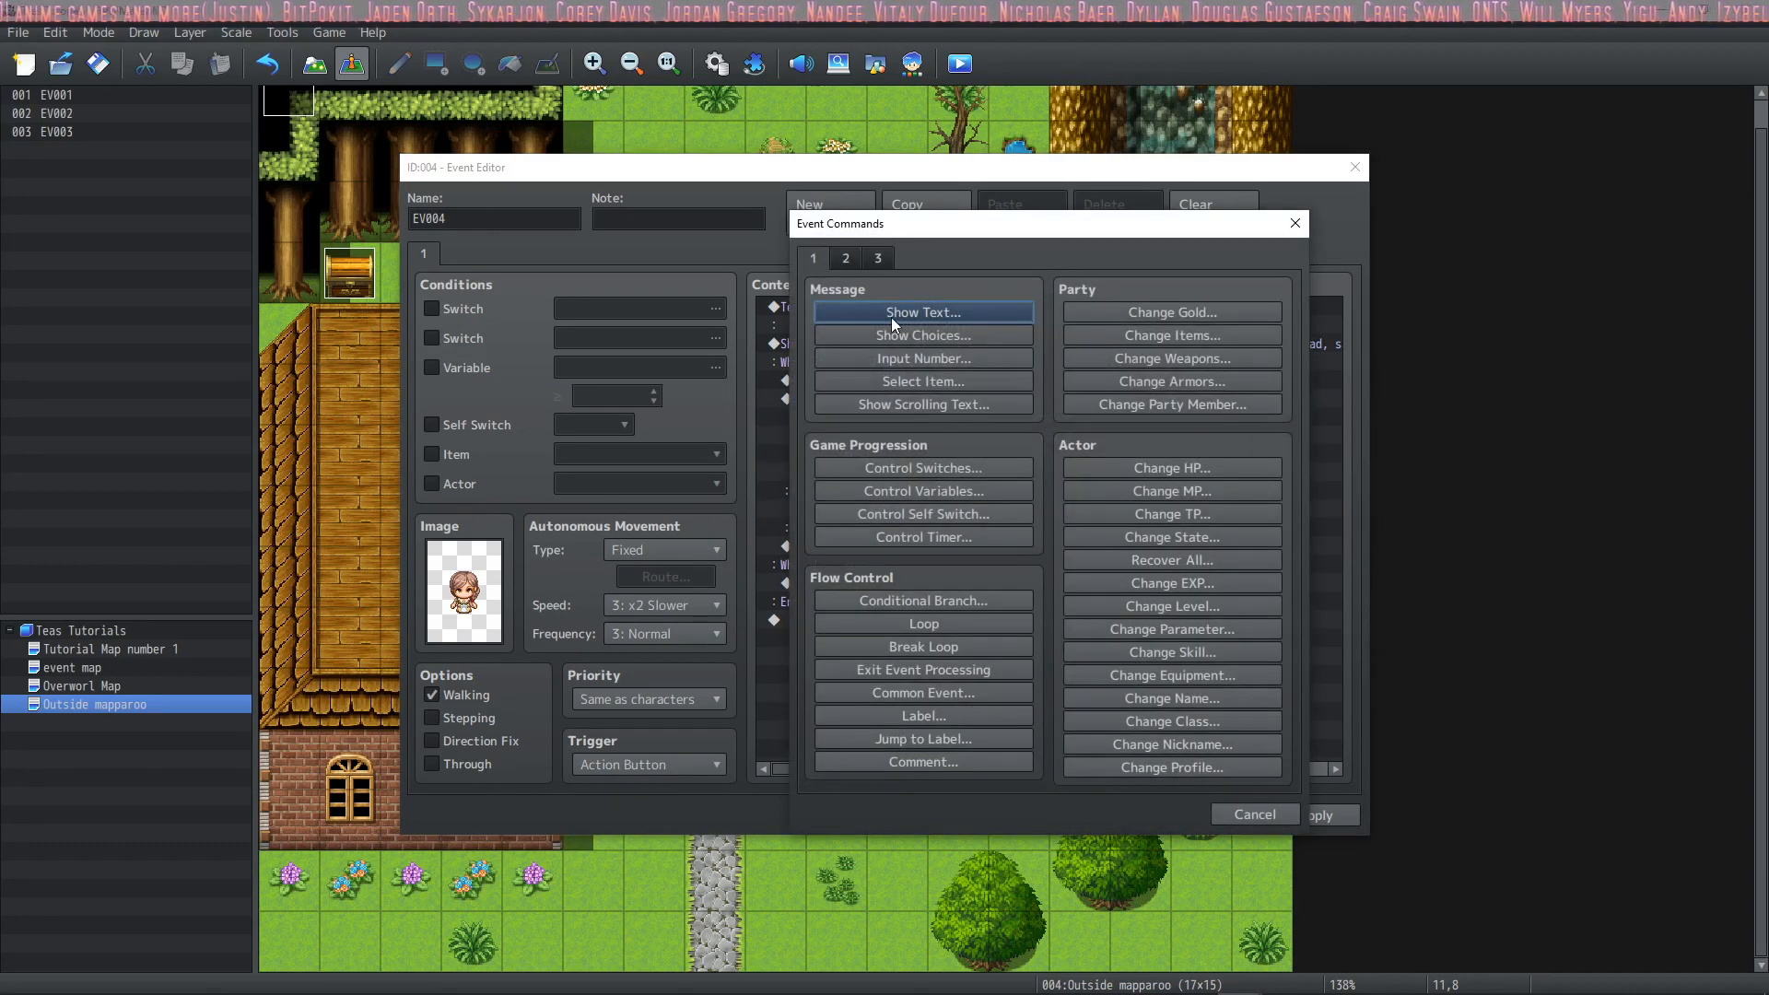
pyautogui.click(892, 317)
pyautogui.doubleClick(838, 489)
pyautogui.doubleClick(1054, 489)
pyautogui.write("I'")
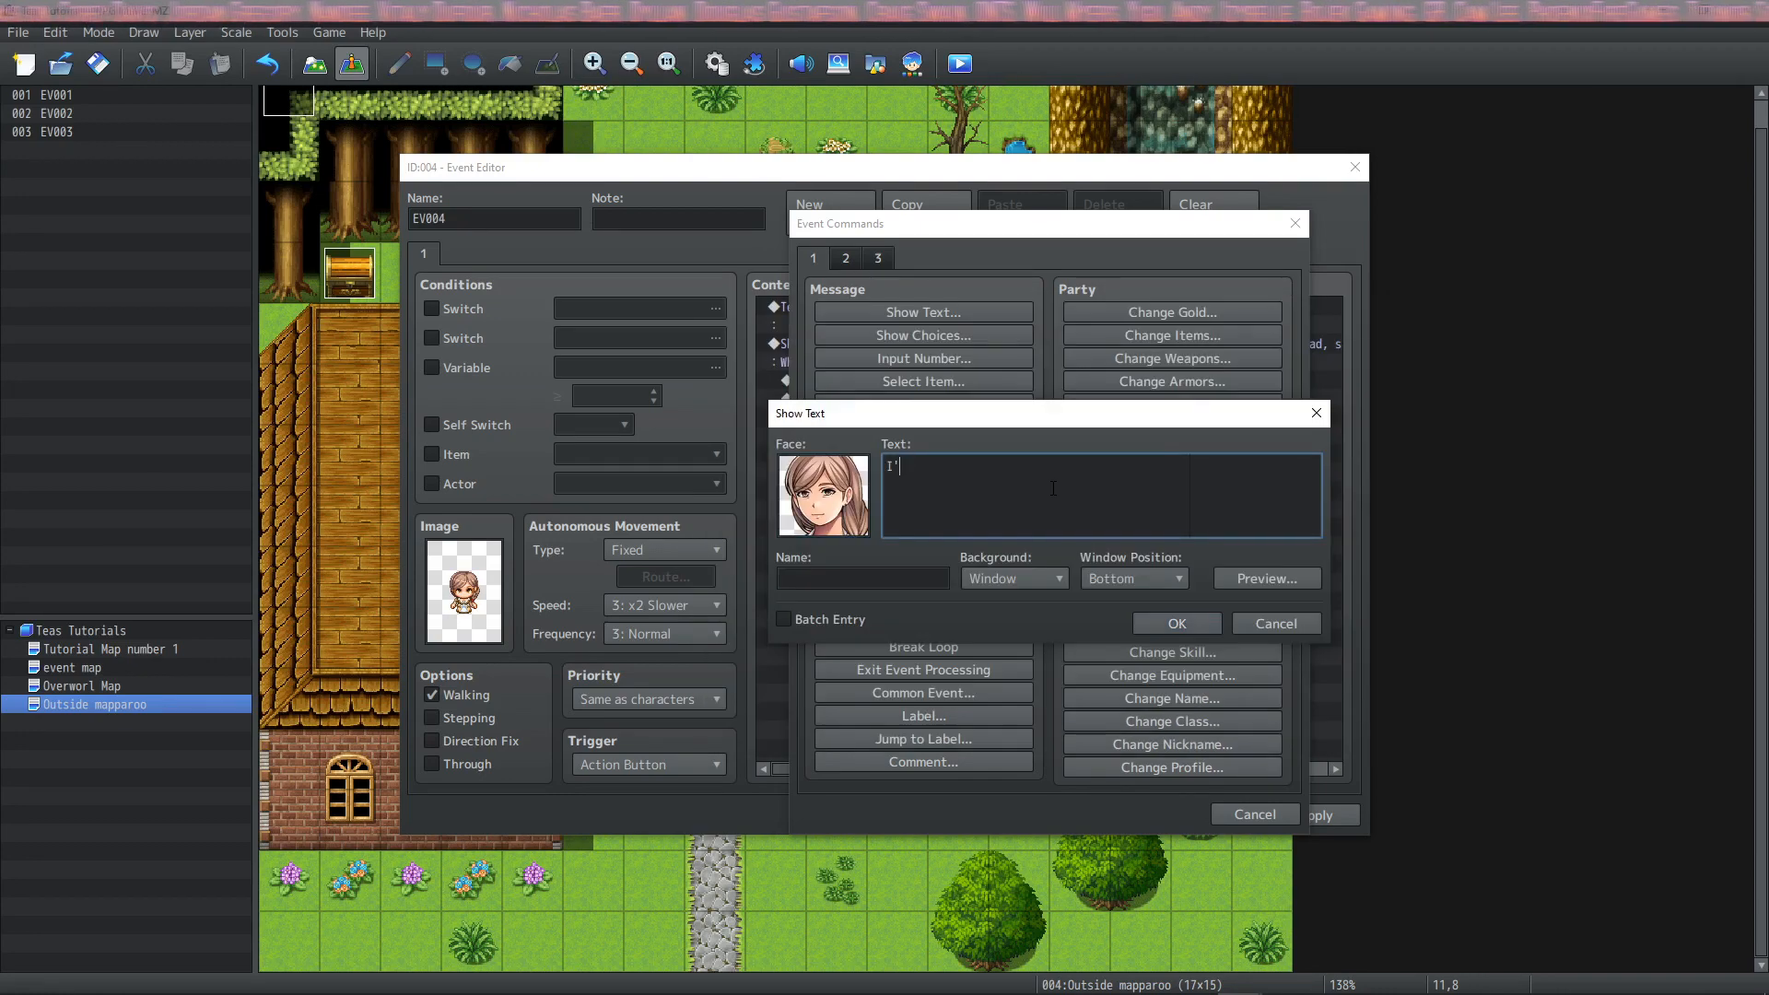
pyautogui.write("m so happy that you're happy!!!")
pyautogui.click(900, 580)
pyautogui.write('Breanna')
pyautogui.click(1169, 623)
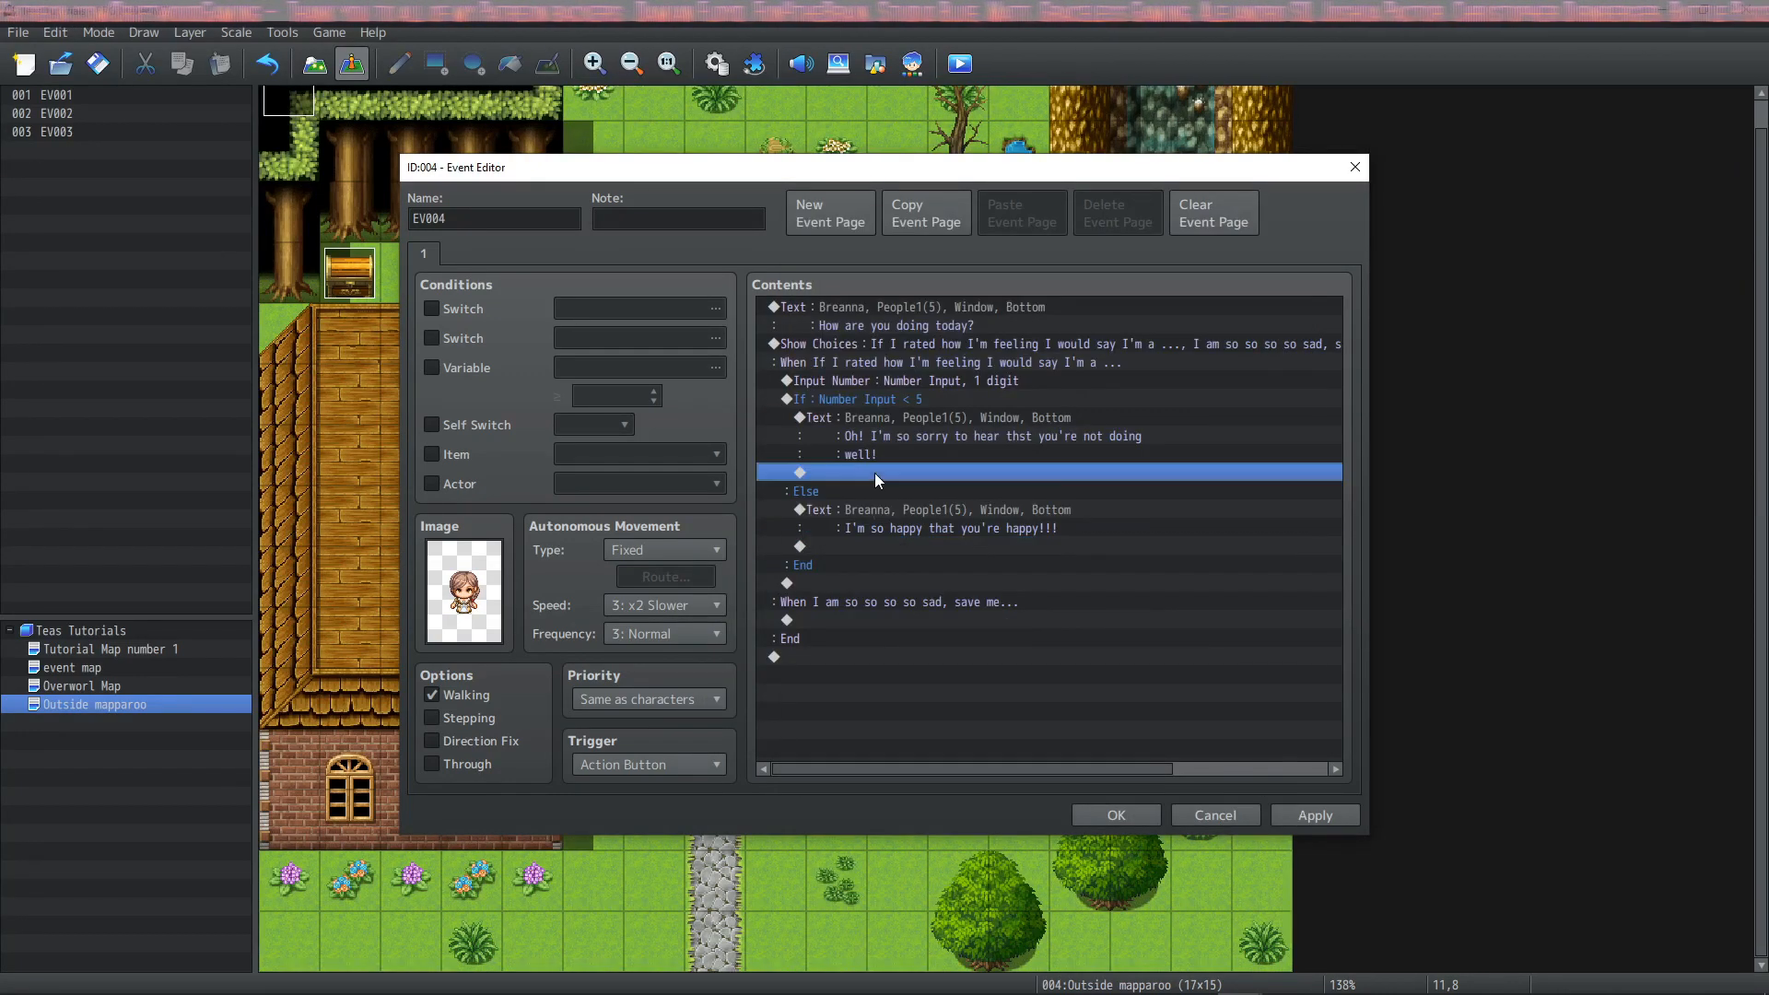
pyautogui.doubleClick(875, 472)
pyautogui.click(1294, 224)
# Step: Under the second choice, add a Show Text with the brown-haired woman's face, text "Oh dear! How sad..." and speaker name Breanna
pyautogui.click(847, 621)
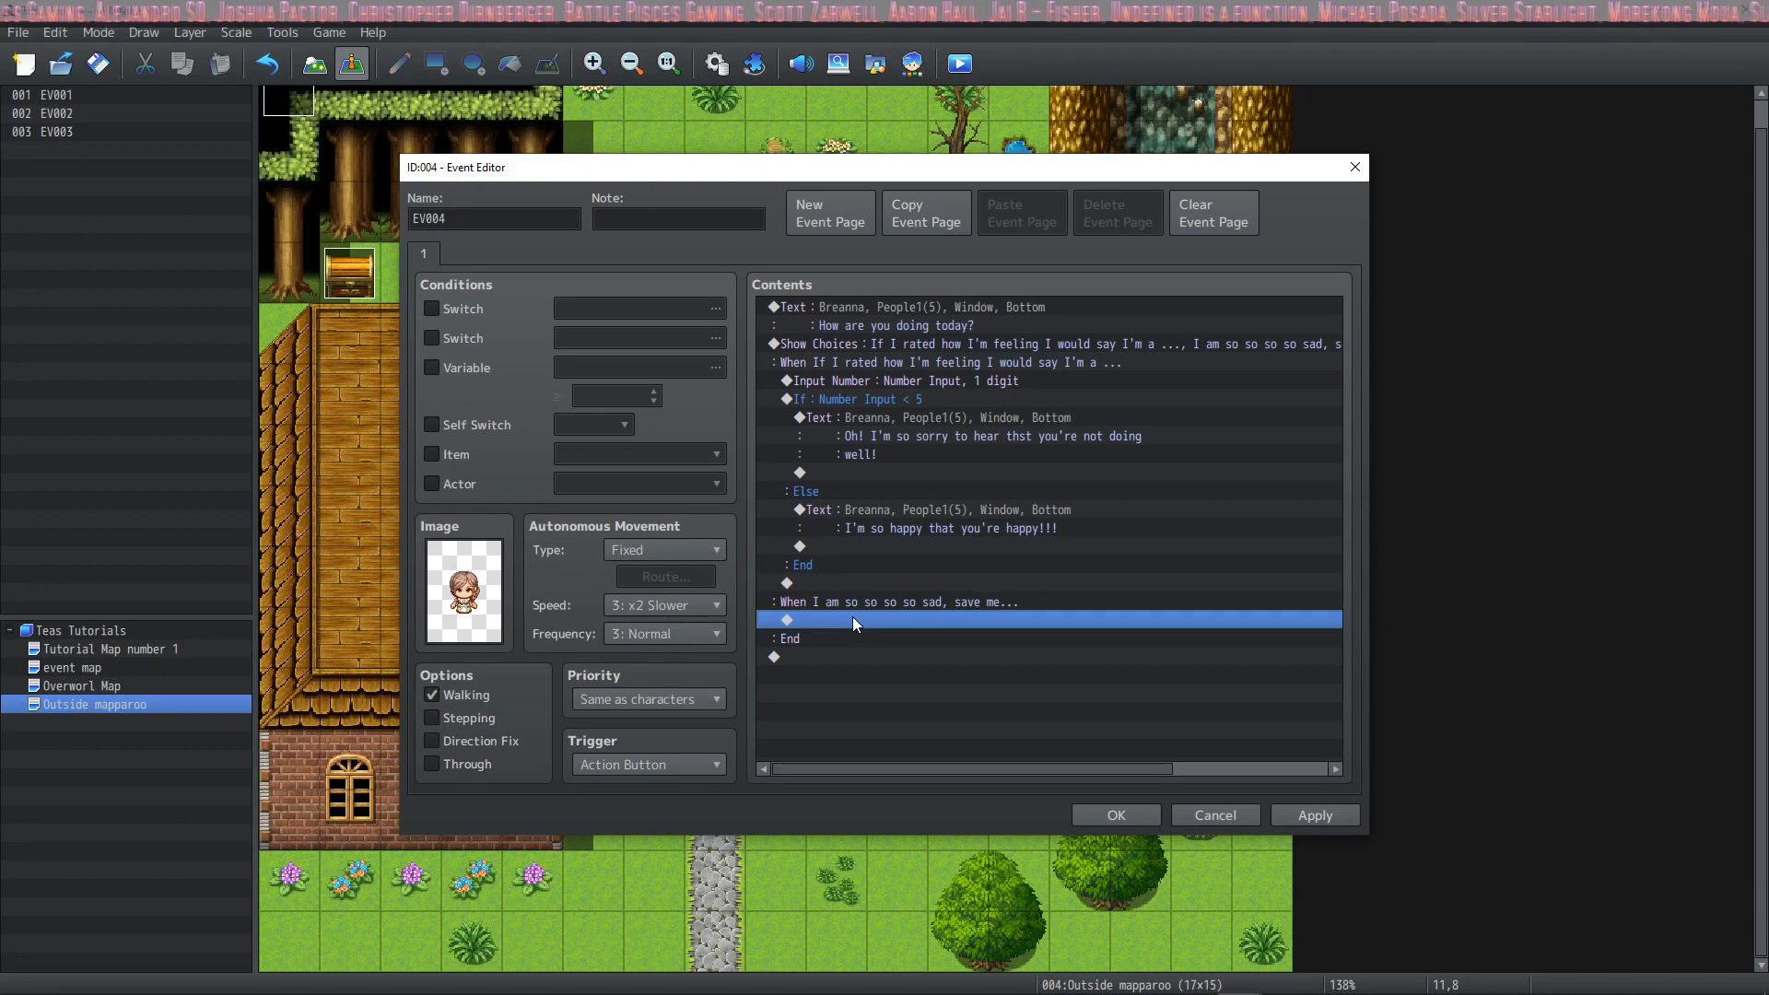
pyautogui.doubleClick(853, 619)
pyautogui.click(910, 313)
pyautogui.doubleClick(820, 498)
pyautogui.click(770, 473)
pyautogui.doubleClick(1044, 452)
pyautogui.click(1014, 511)
pyautogui.write('Oh dear! How sad...')
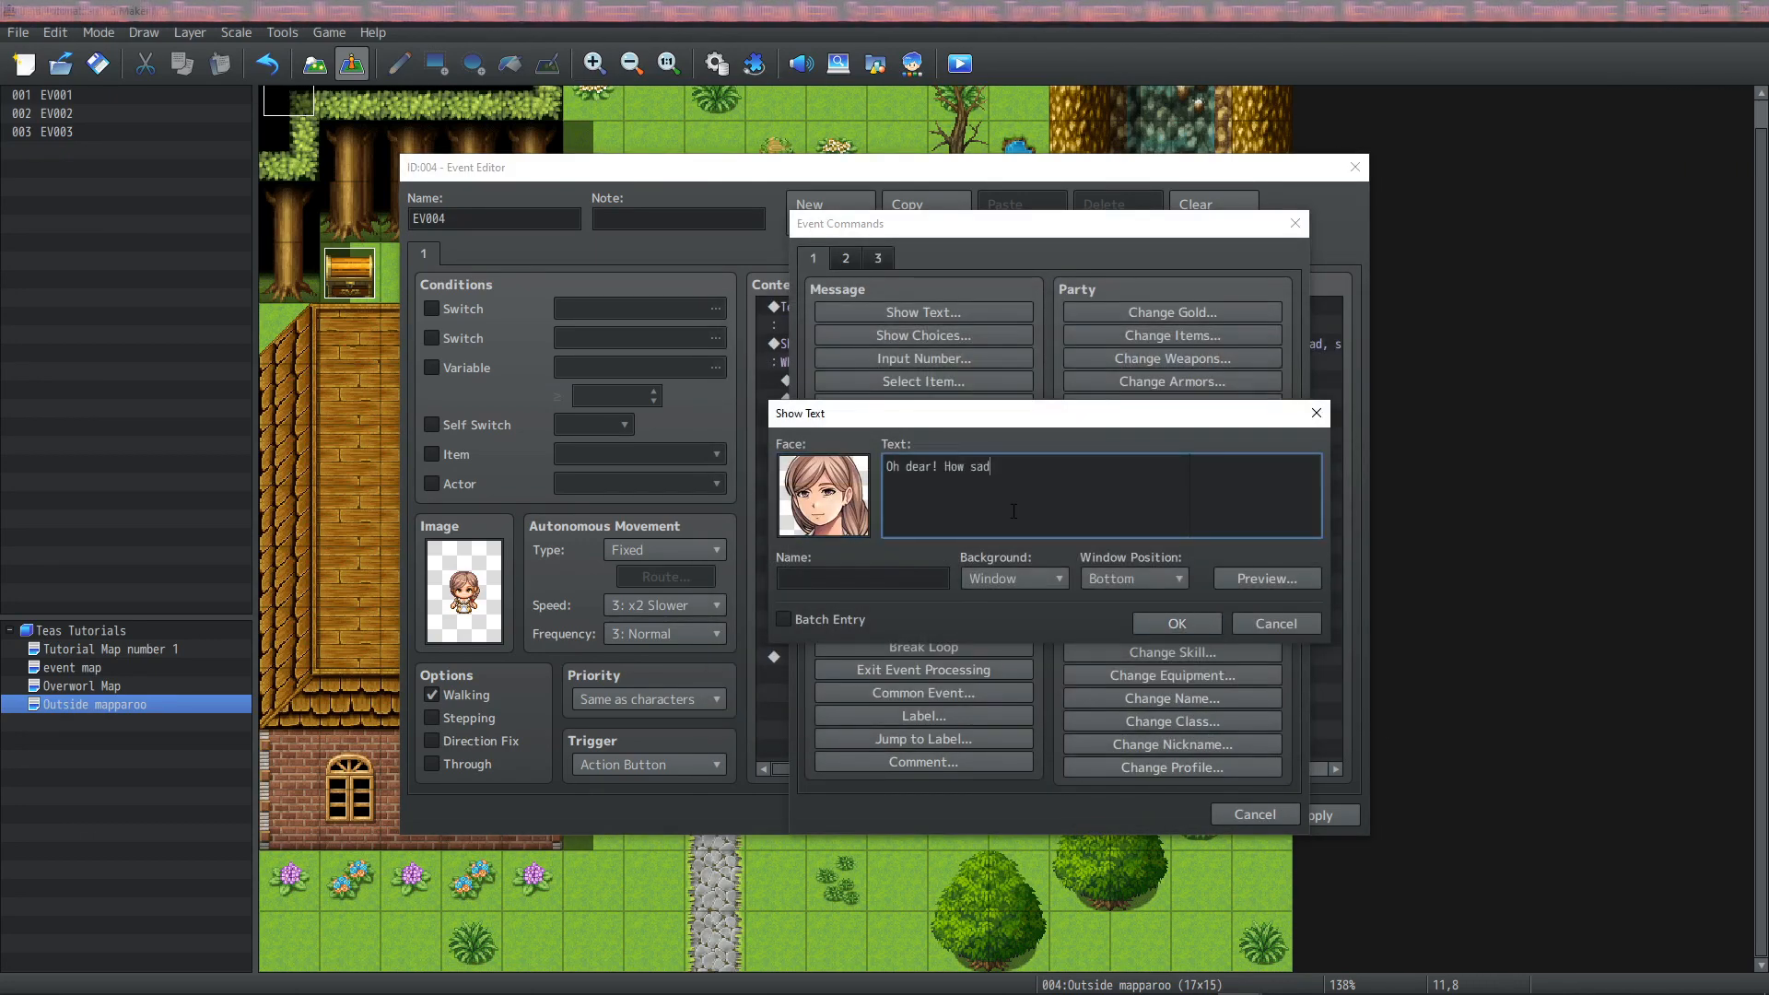
pyautogui.click(861, 578)
pyautogui.write('Breanna')
pyautogui.click(1177, 623)
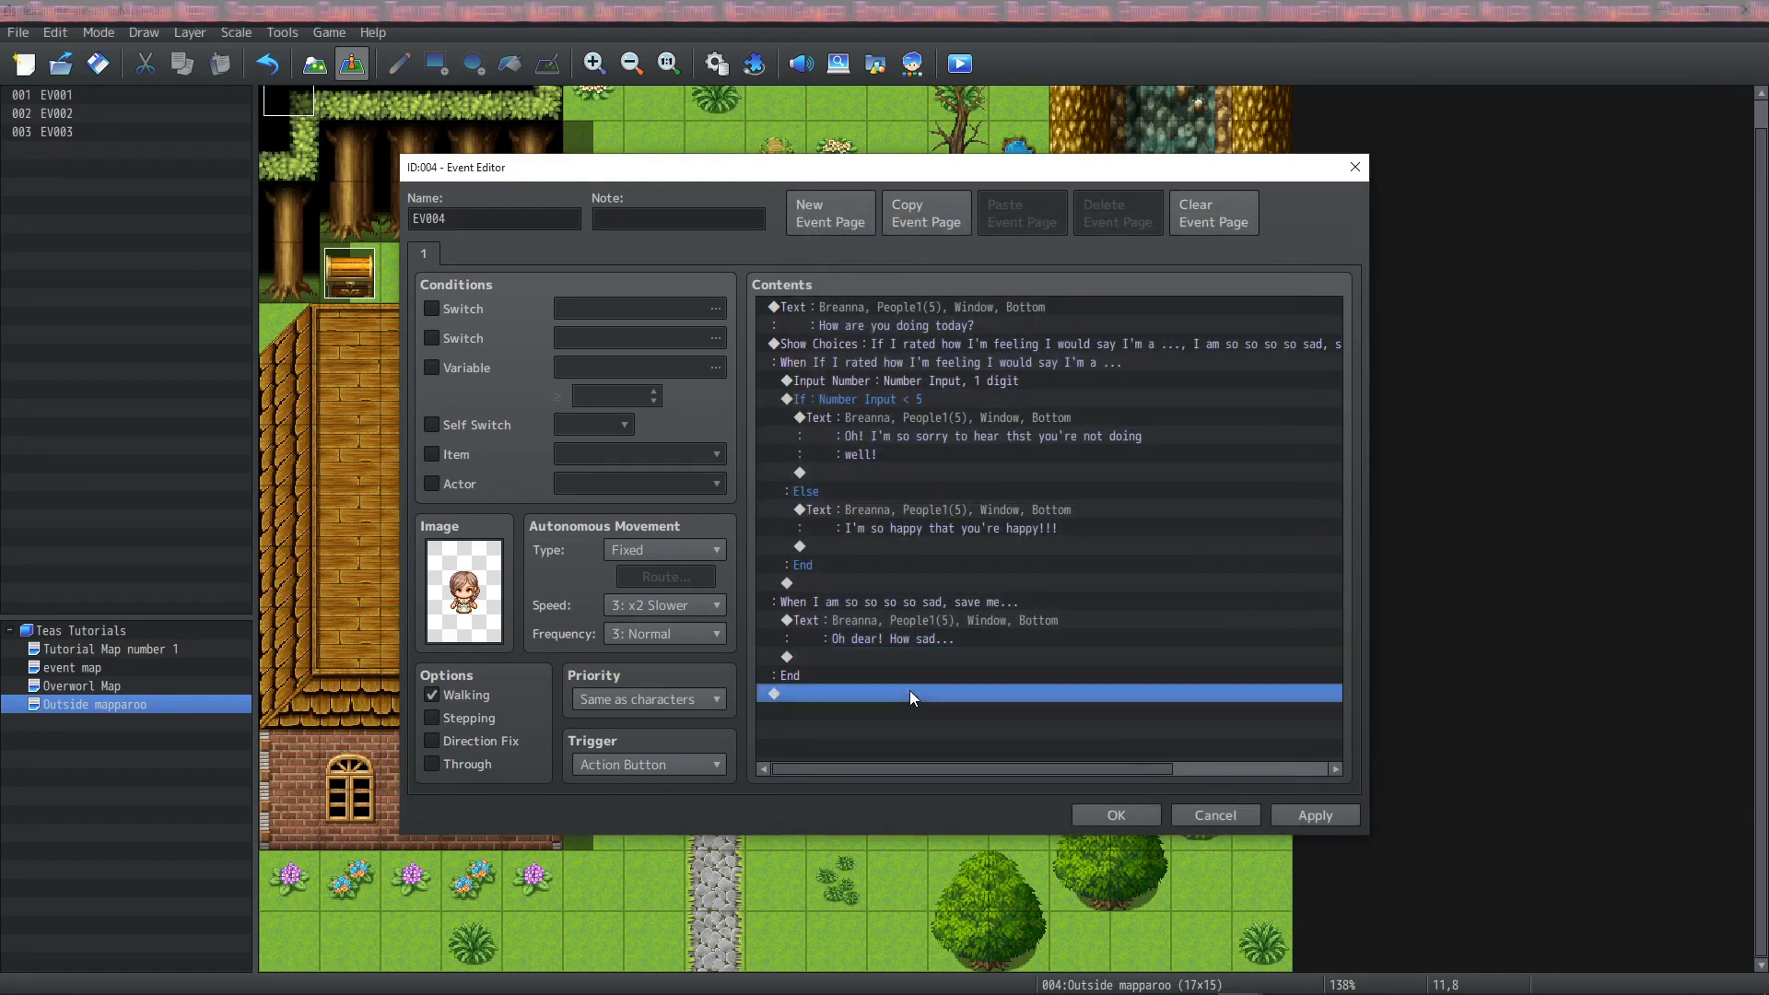
# Step: After the end of the choices, add a Change Items command that increases 0007 Potion by the constant 10
pyautogui.doubleClick(910, 689)
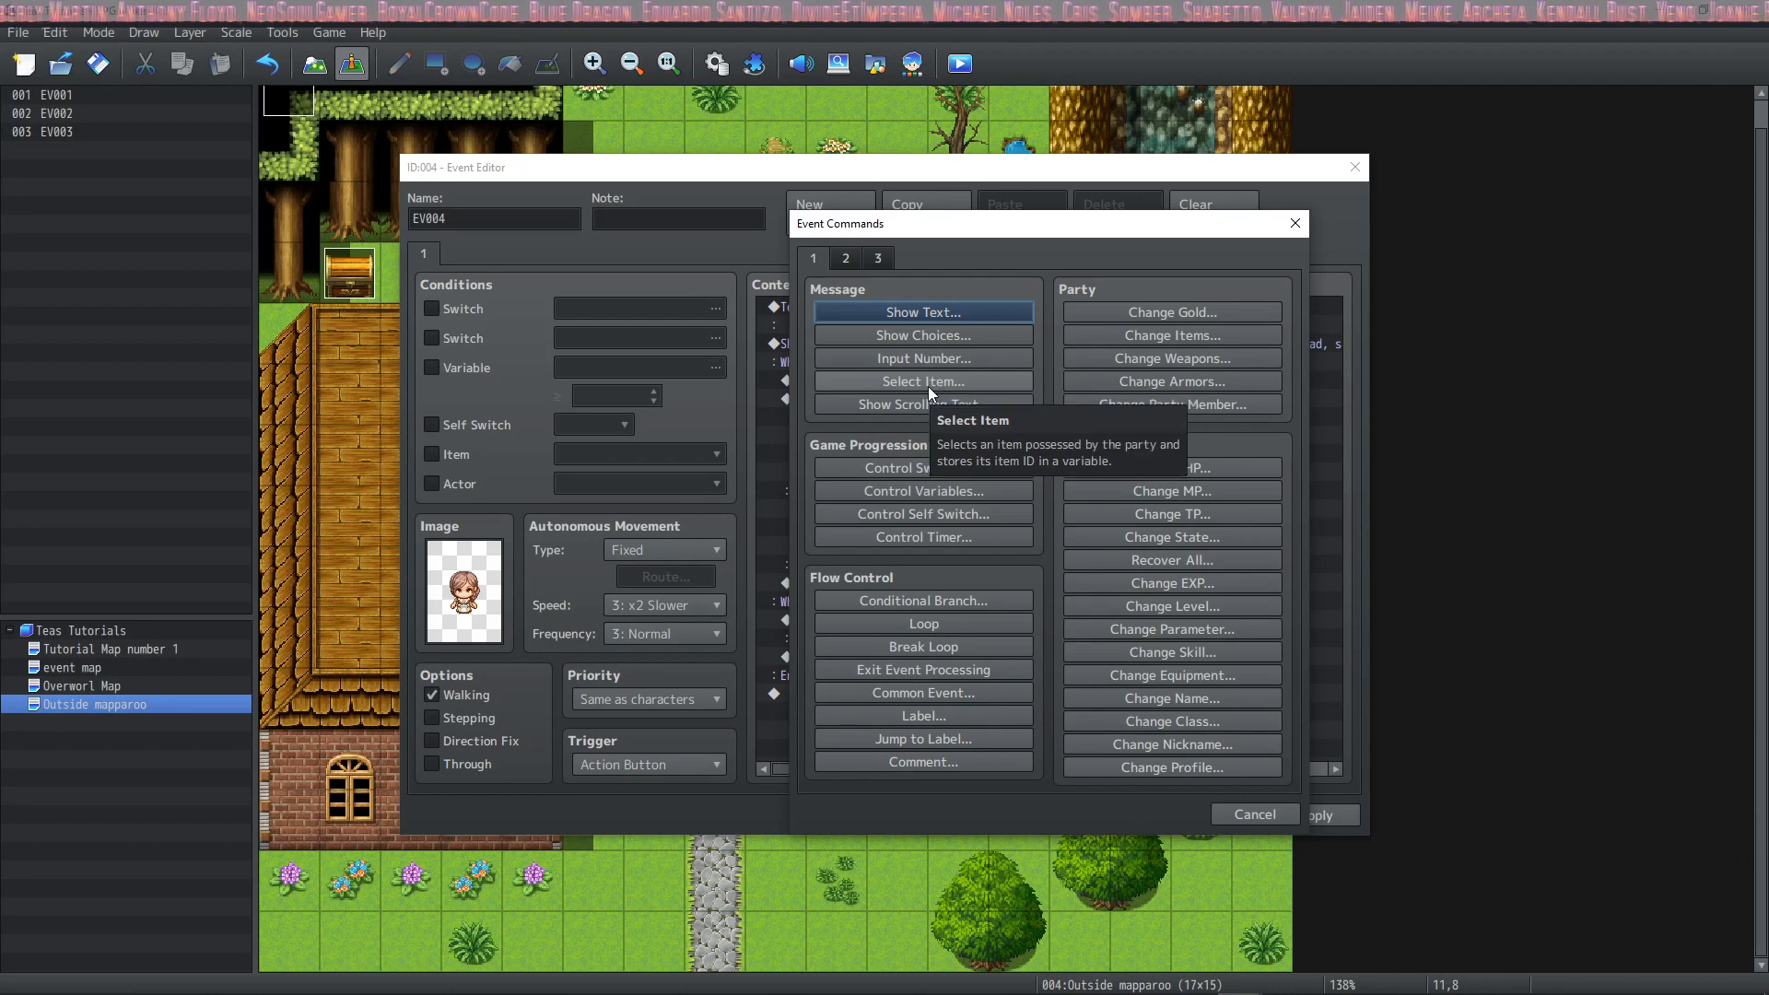
pyautogui.click(1205, 335)
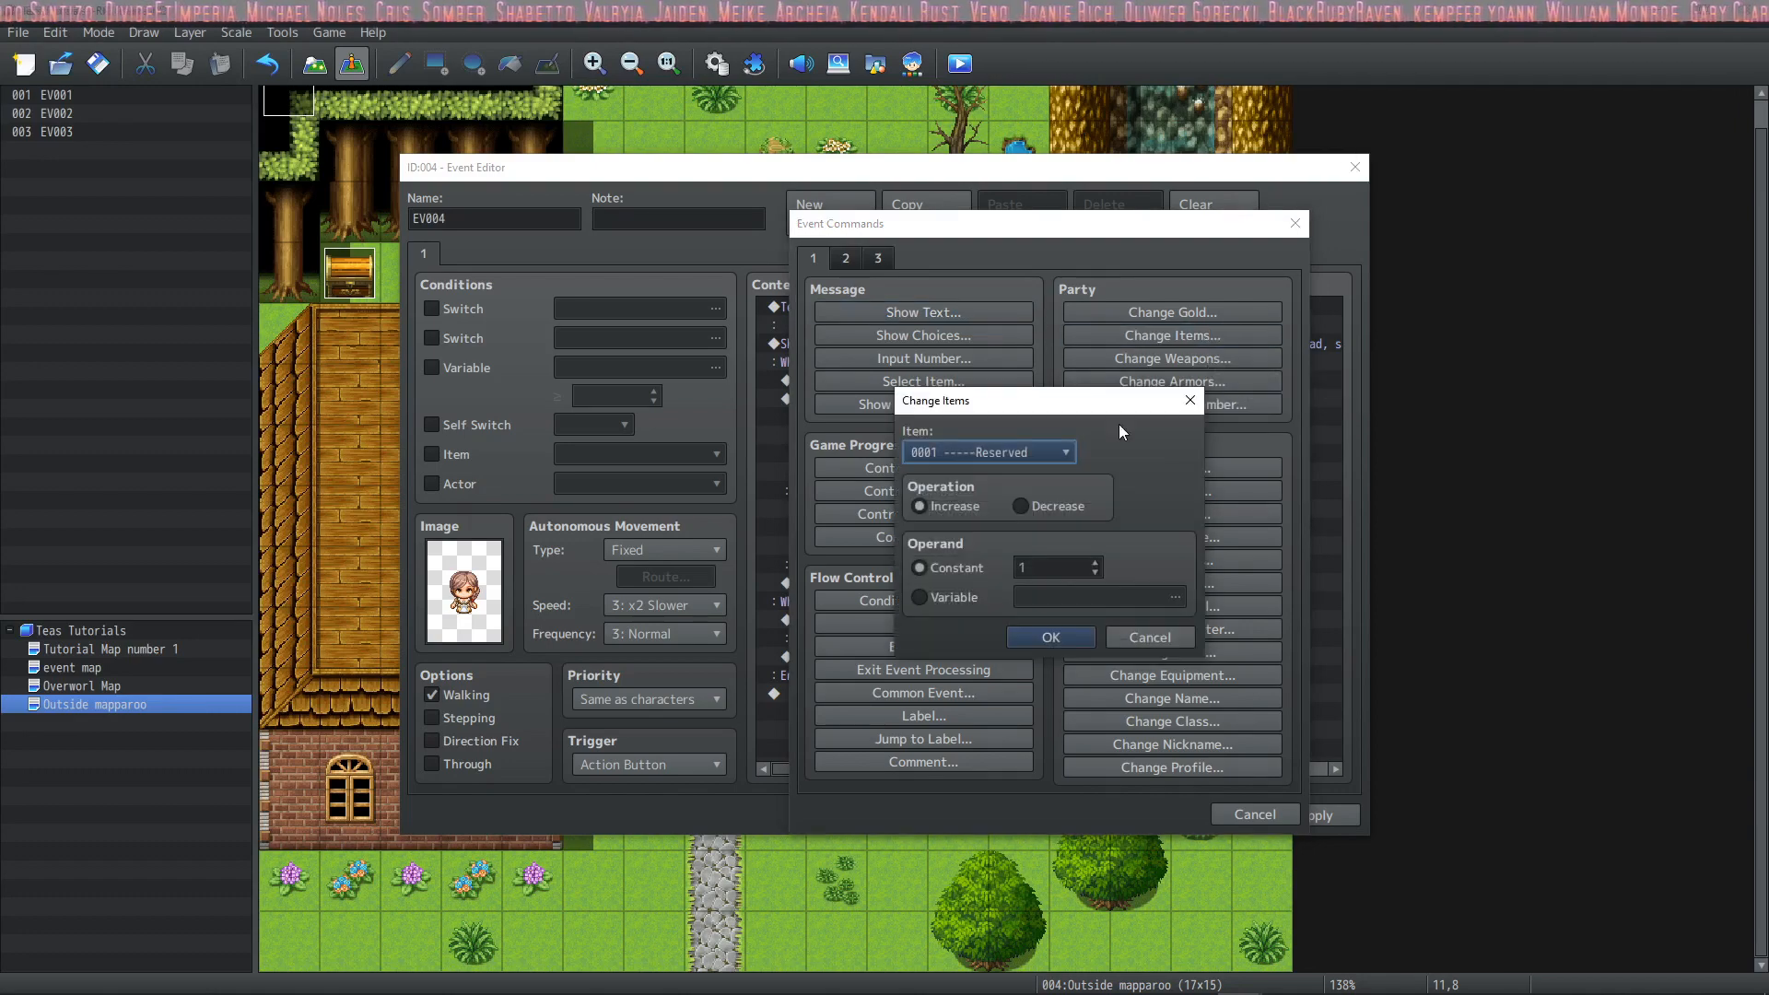
pyautogui.click(1037, 451)
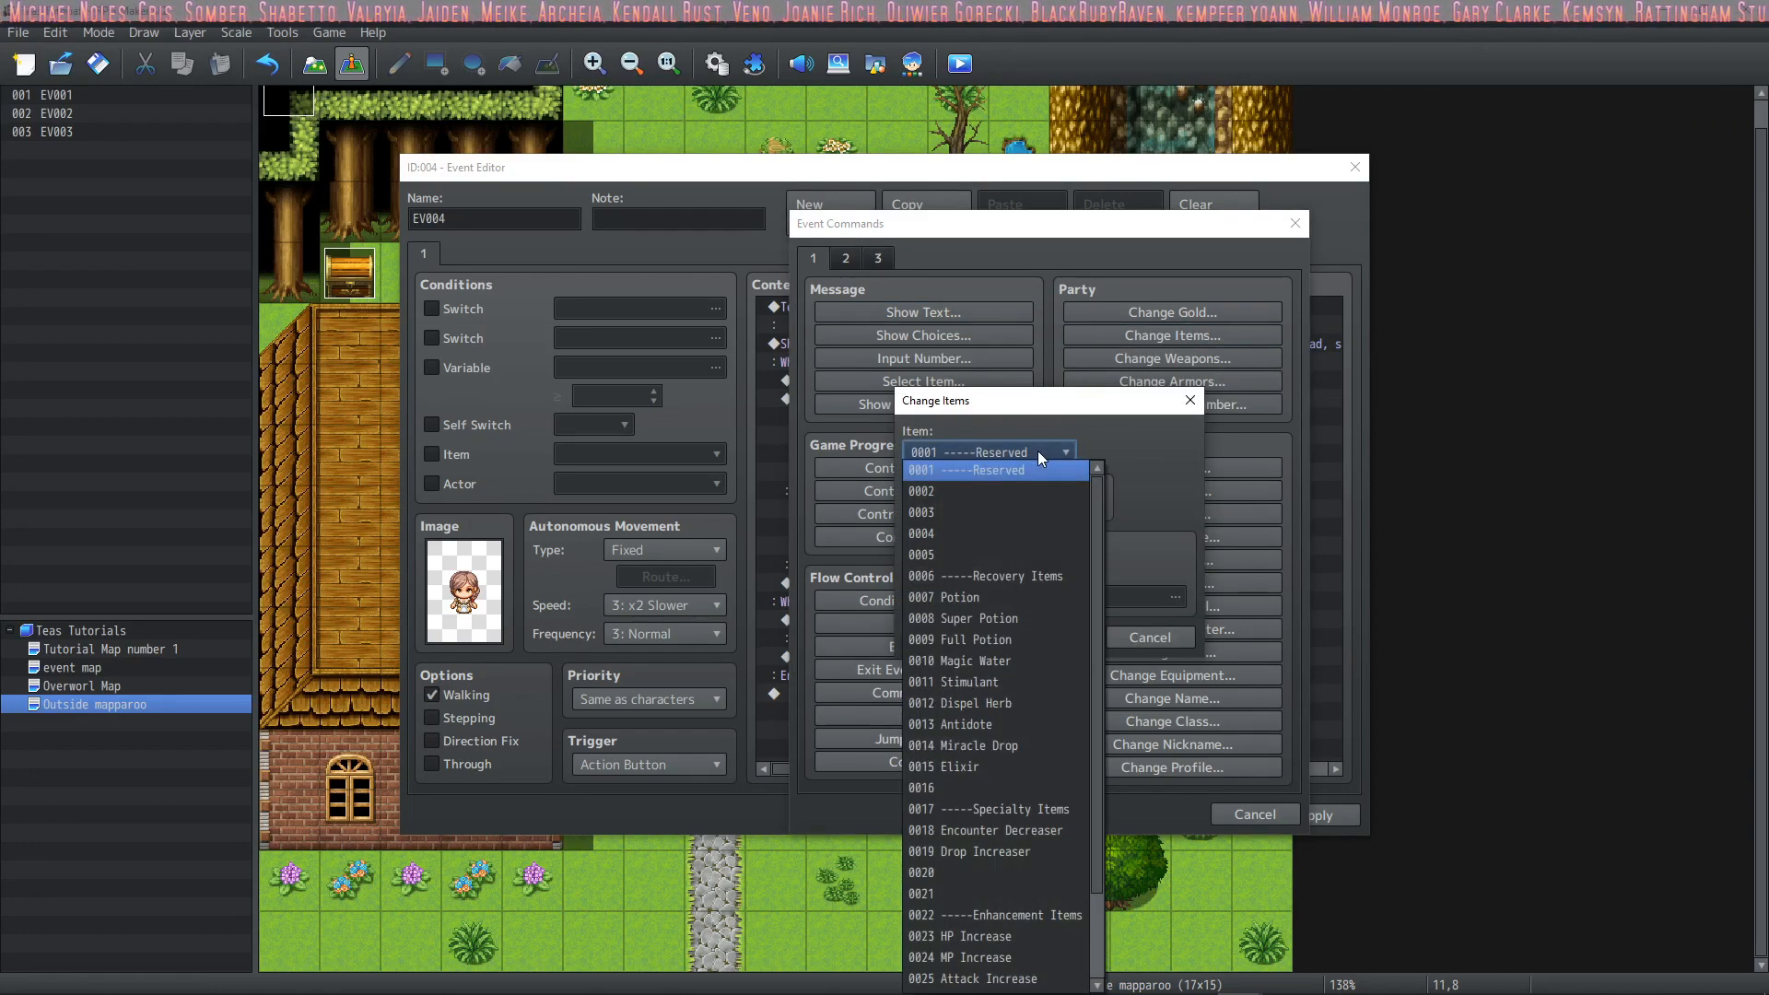
pyautogui.click(981, 600)
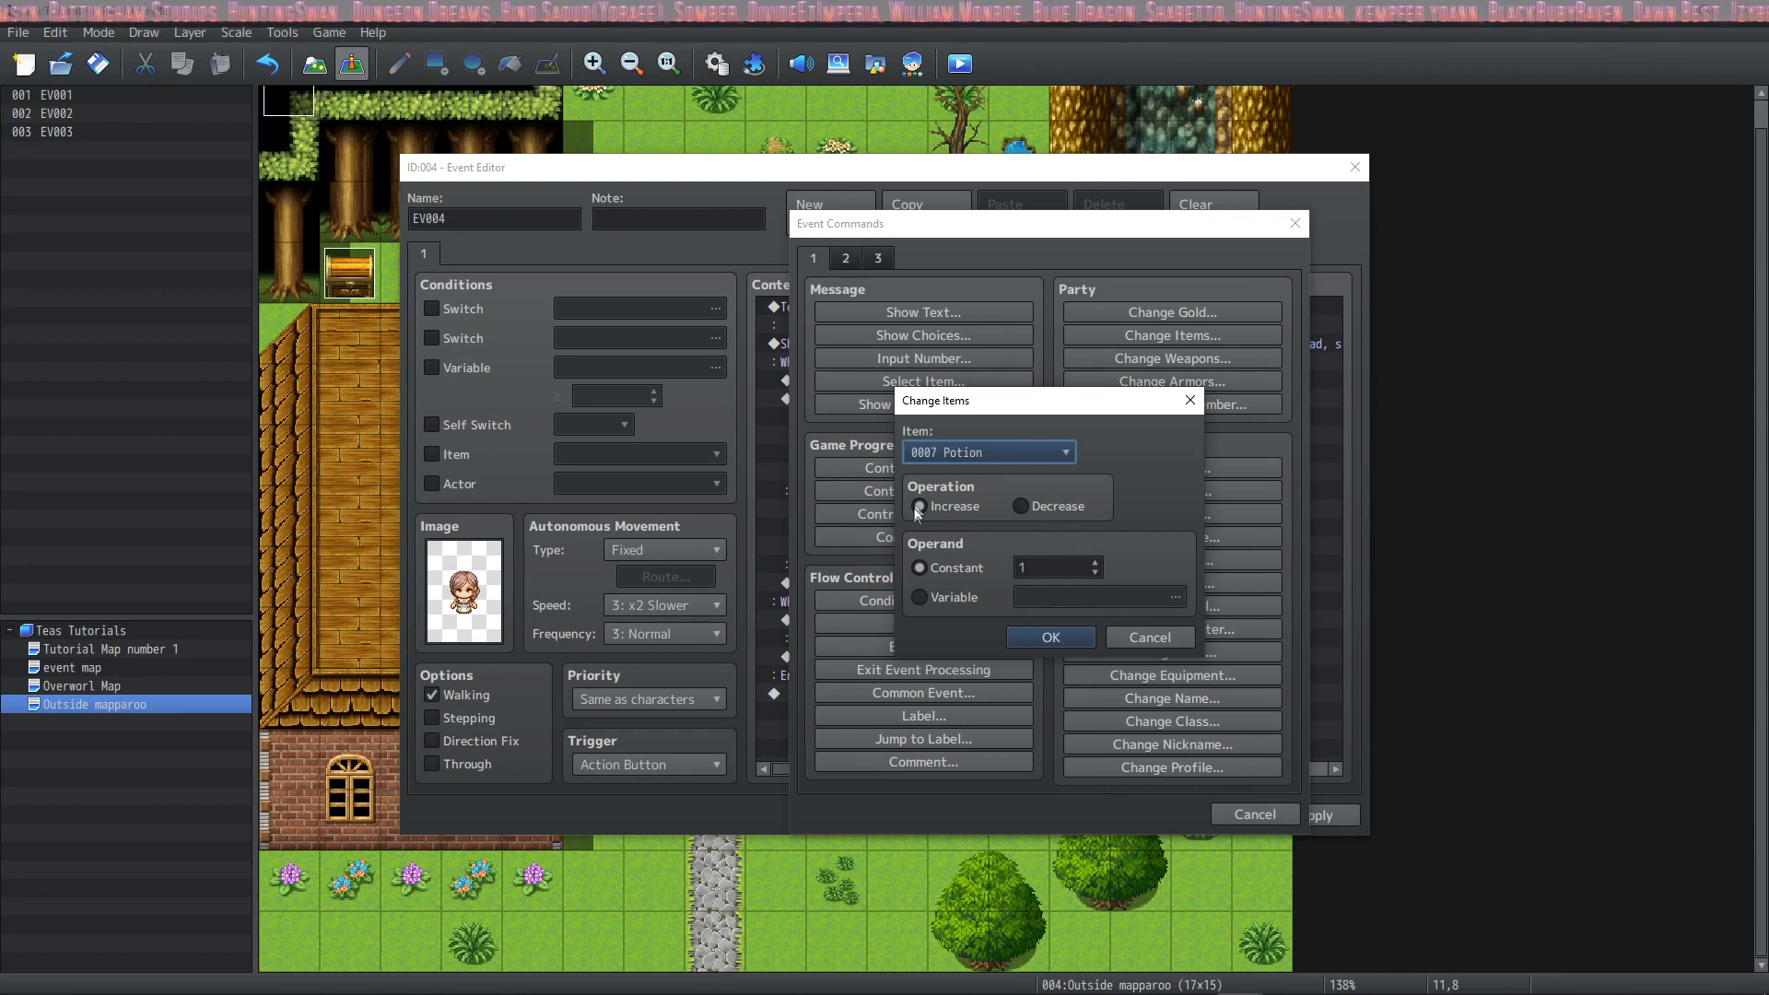
pyautogui.doubleClick(1044, 569)
pyautogui.write('10')
pyautogui.click(1040, 639)
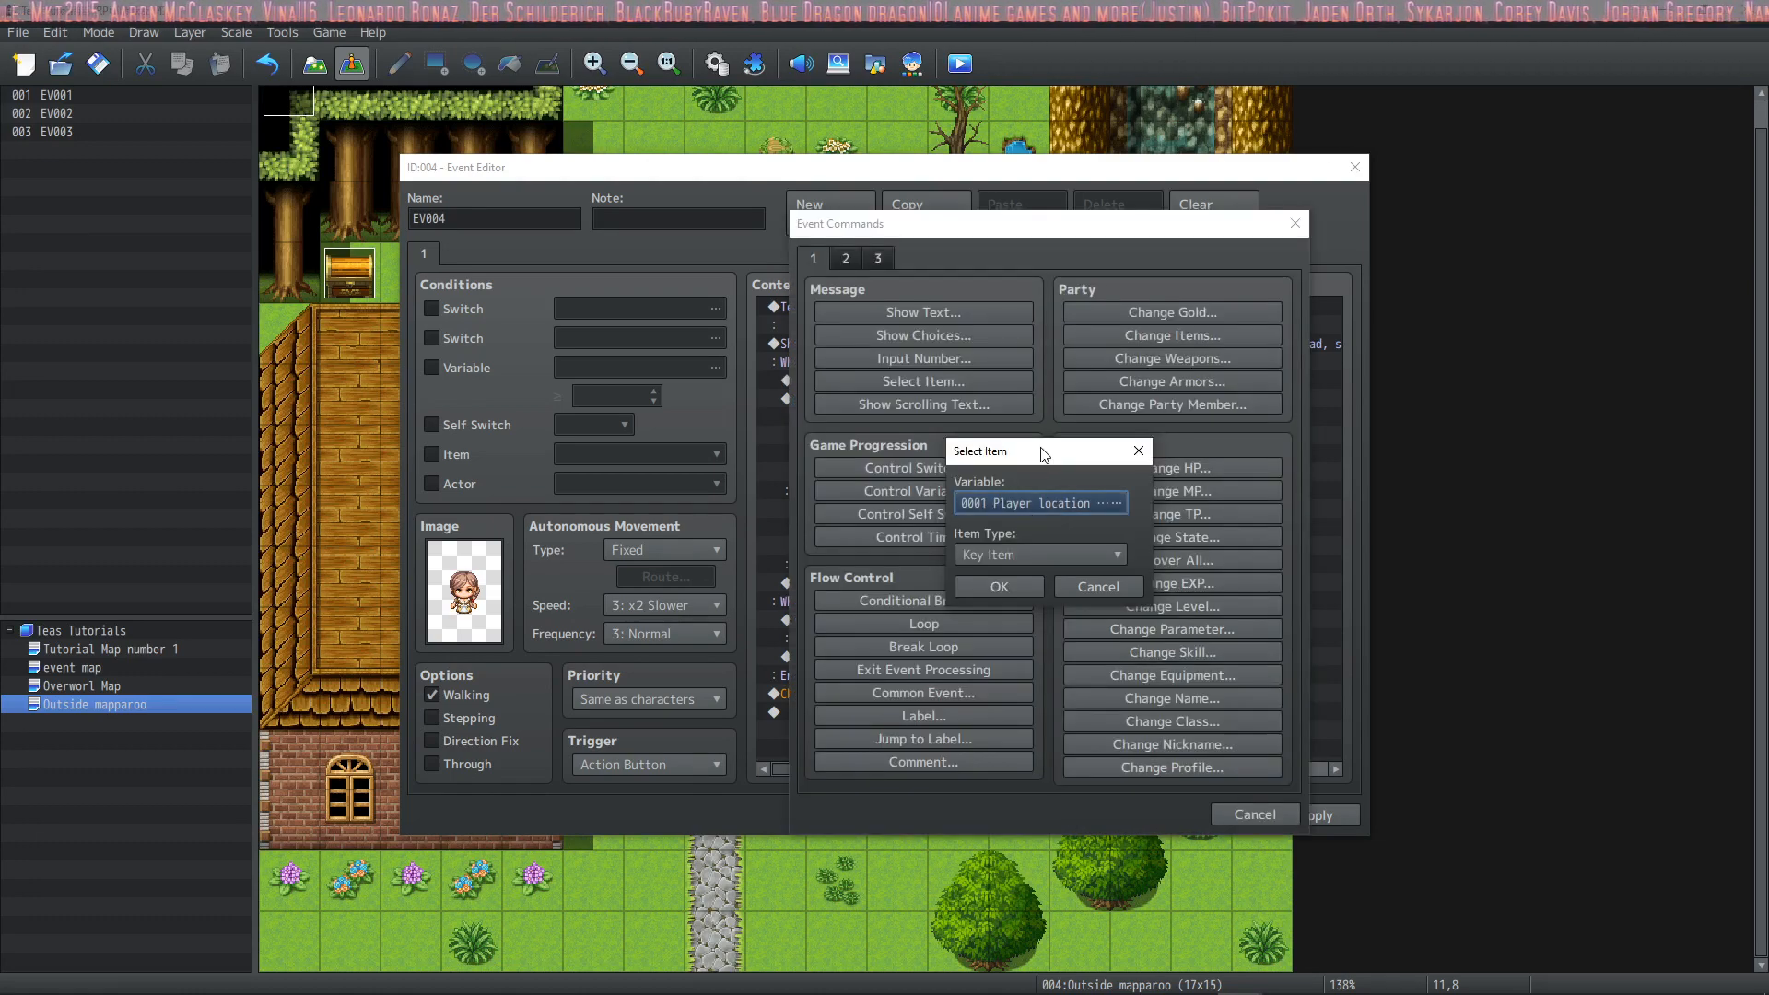
# Step: For a Select Item command below the potion change, choose variable 0005 and name it Item ID
pyautogui.doubleClick(1061, 504)
pyautogui.click(1106, 400)
pyautogui.click(1088, 709)
pyautogui.write('Itme id')
pyautogui.press('BackSpace')
pyautogui.press('BackSpace')
pyautogui.press('BackSpace')
pyautogui.press('BackSpace')
pyautogui.press('BackSpace')
pyautogui.press('BackSpace')
pyautogui.write('tem ID')
pyautogui.click(1028, 754)
# Step: Set the item type to Regular Item and add the Select Item command to the event
pyautogui.click(1032, 553)
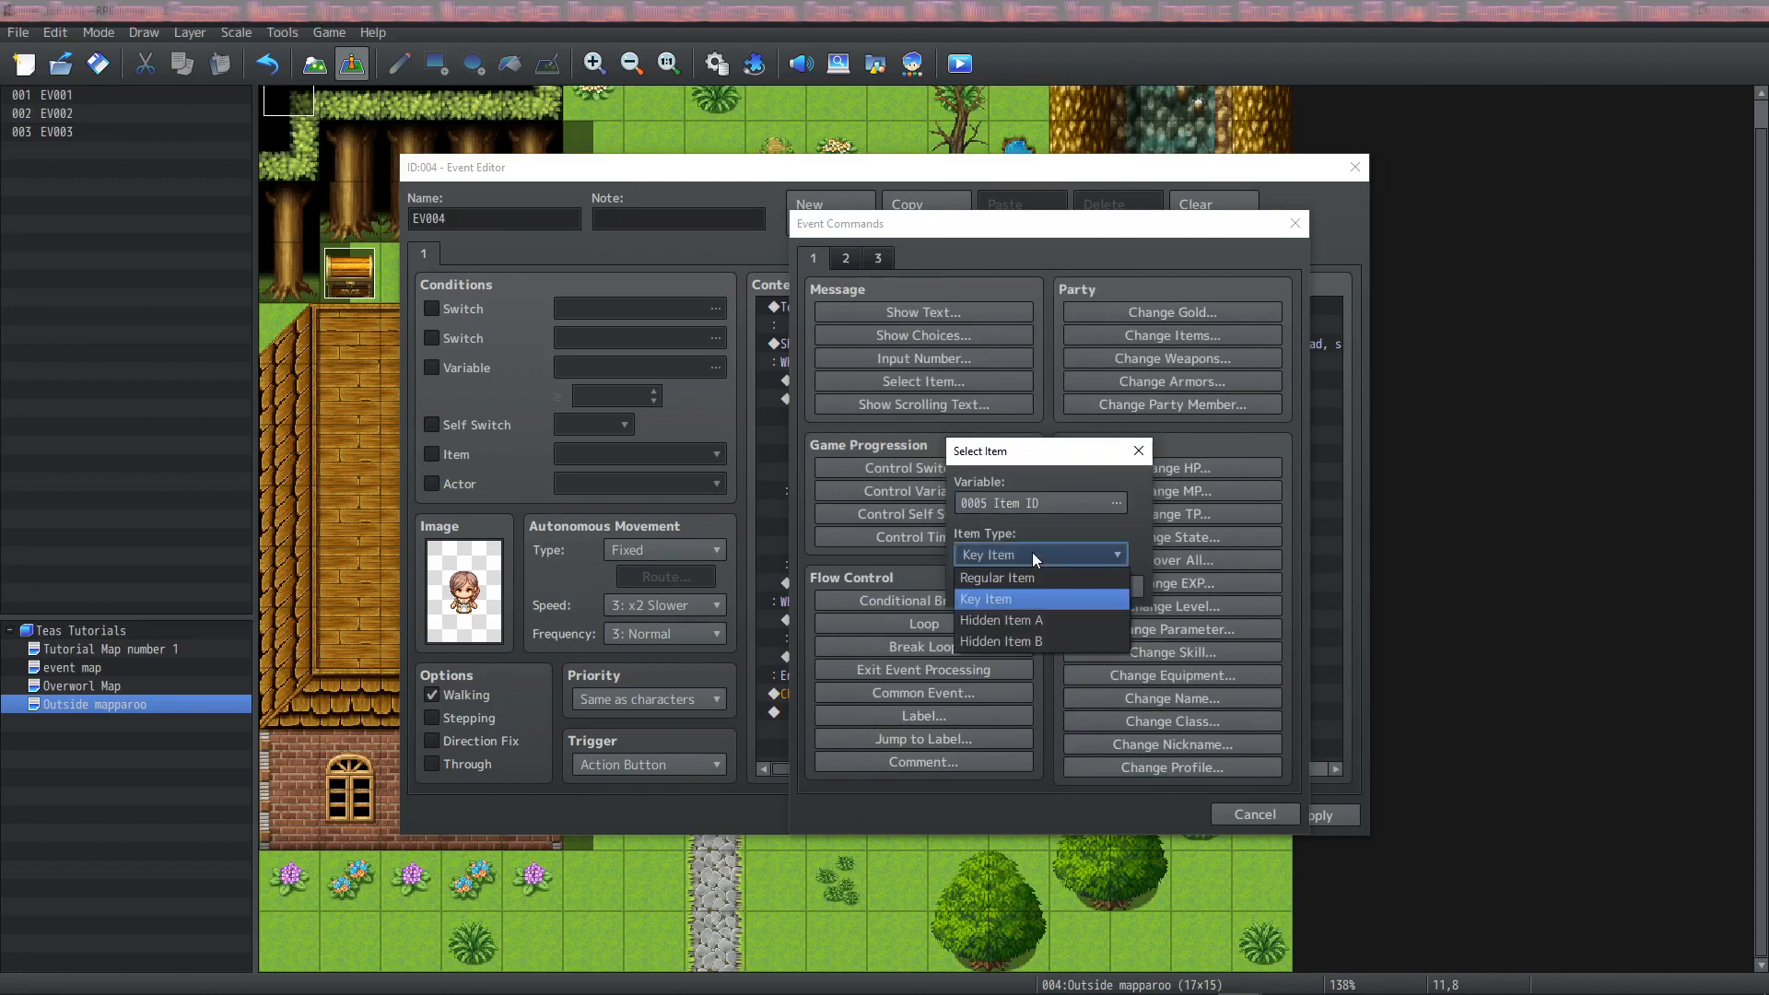
pyautogui.click(999, 599)
pyautogui.click(1008, 588)
# Step: Below the item selection, add a Conditional Branch with an Else branch that checks whether variable 0005 Item ID equals the constant 7
pyautogui.doubleClick(952, 733)
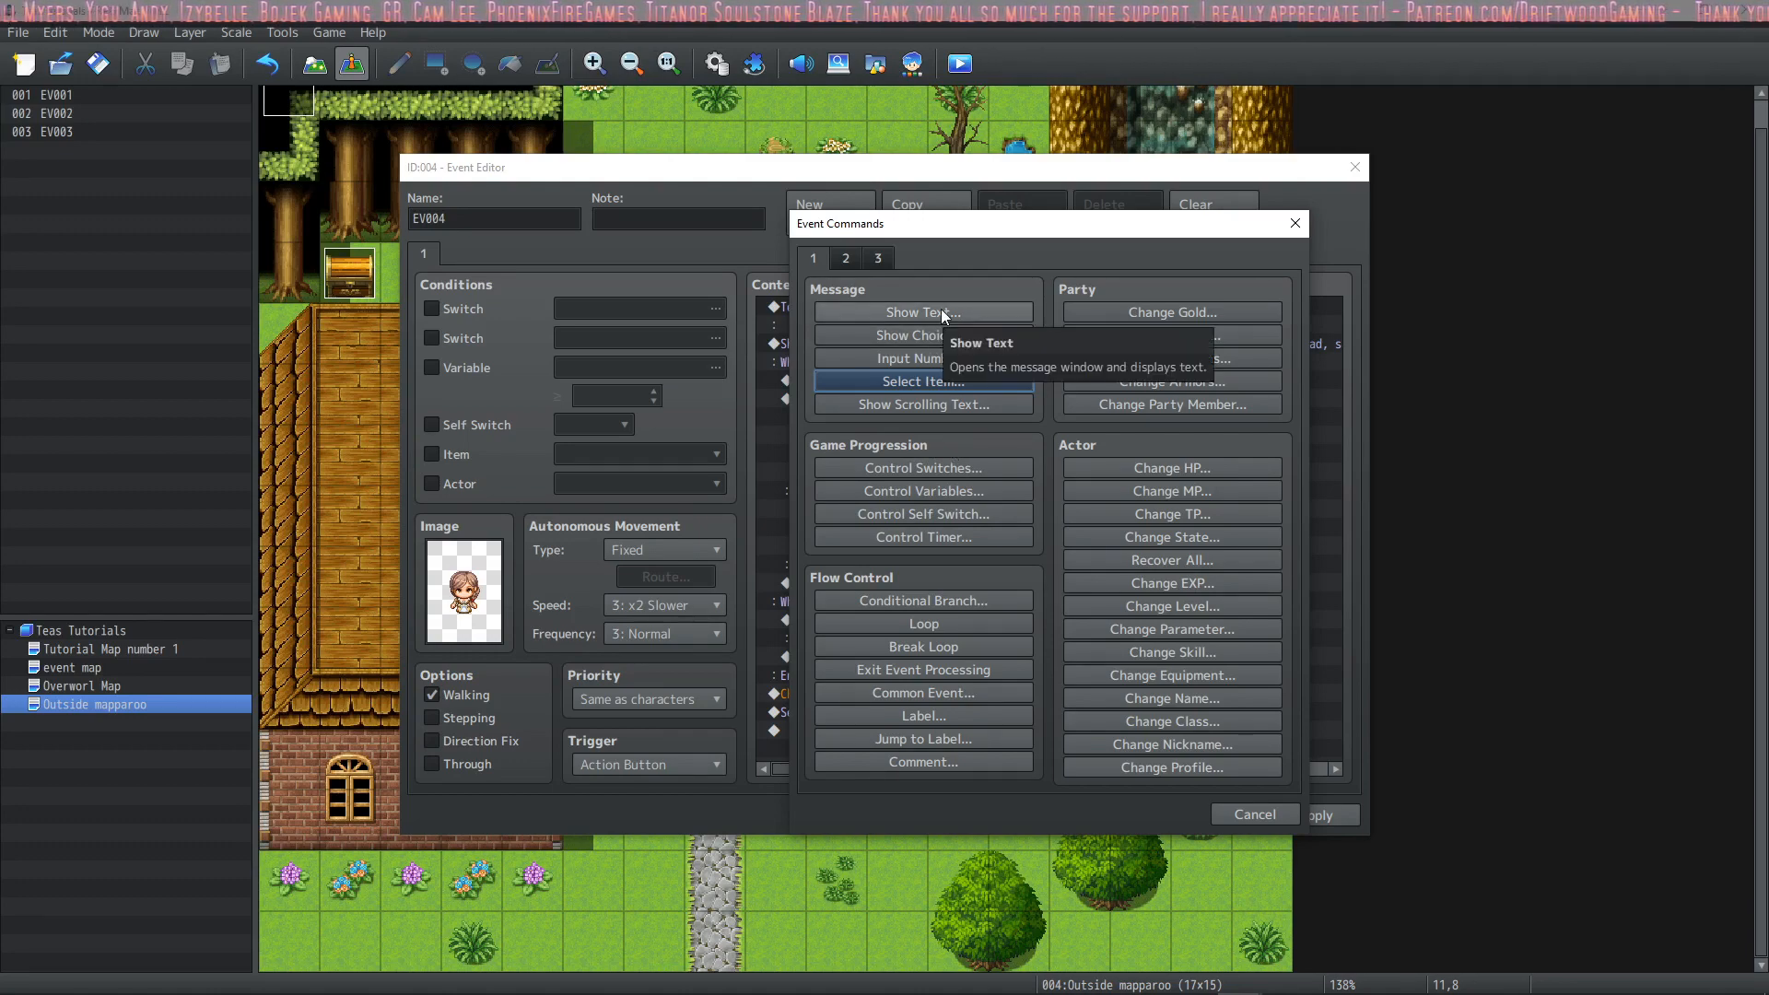
pyautogui.click(933, 604)
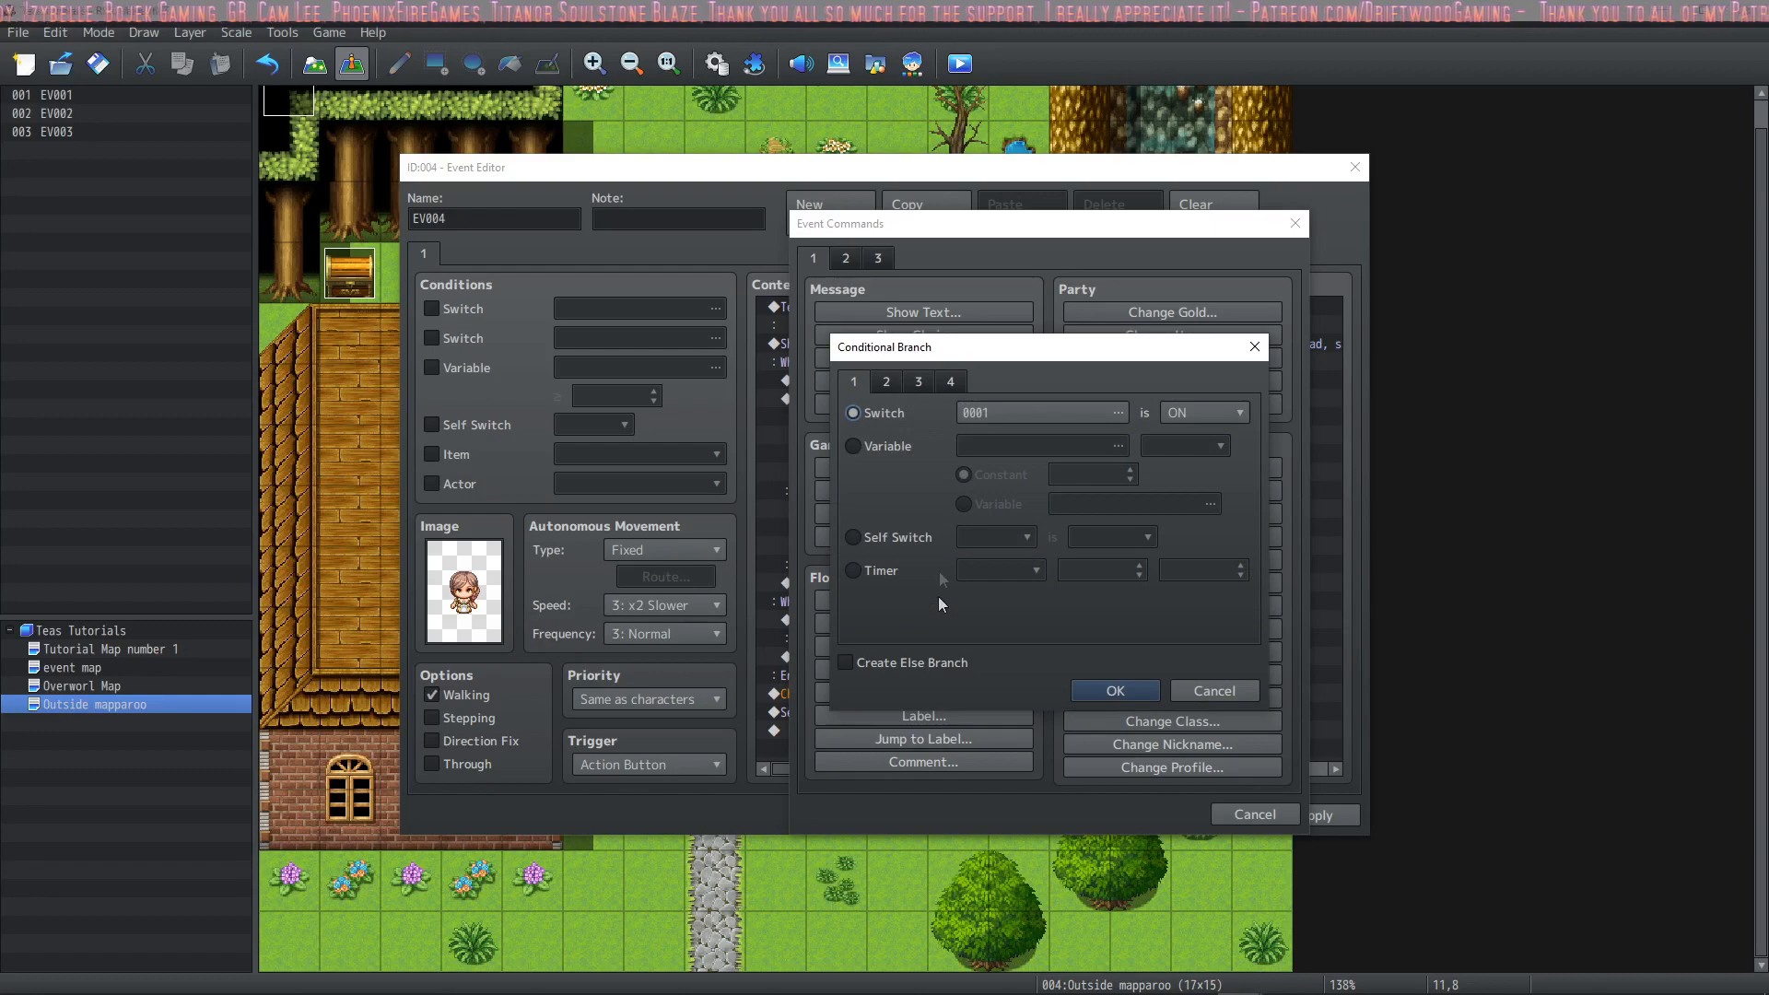
pyautogui.click(846, 663)
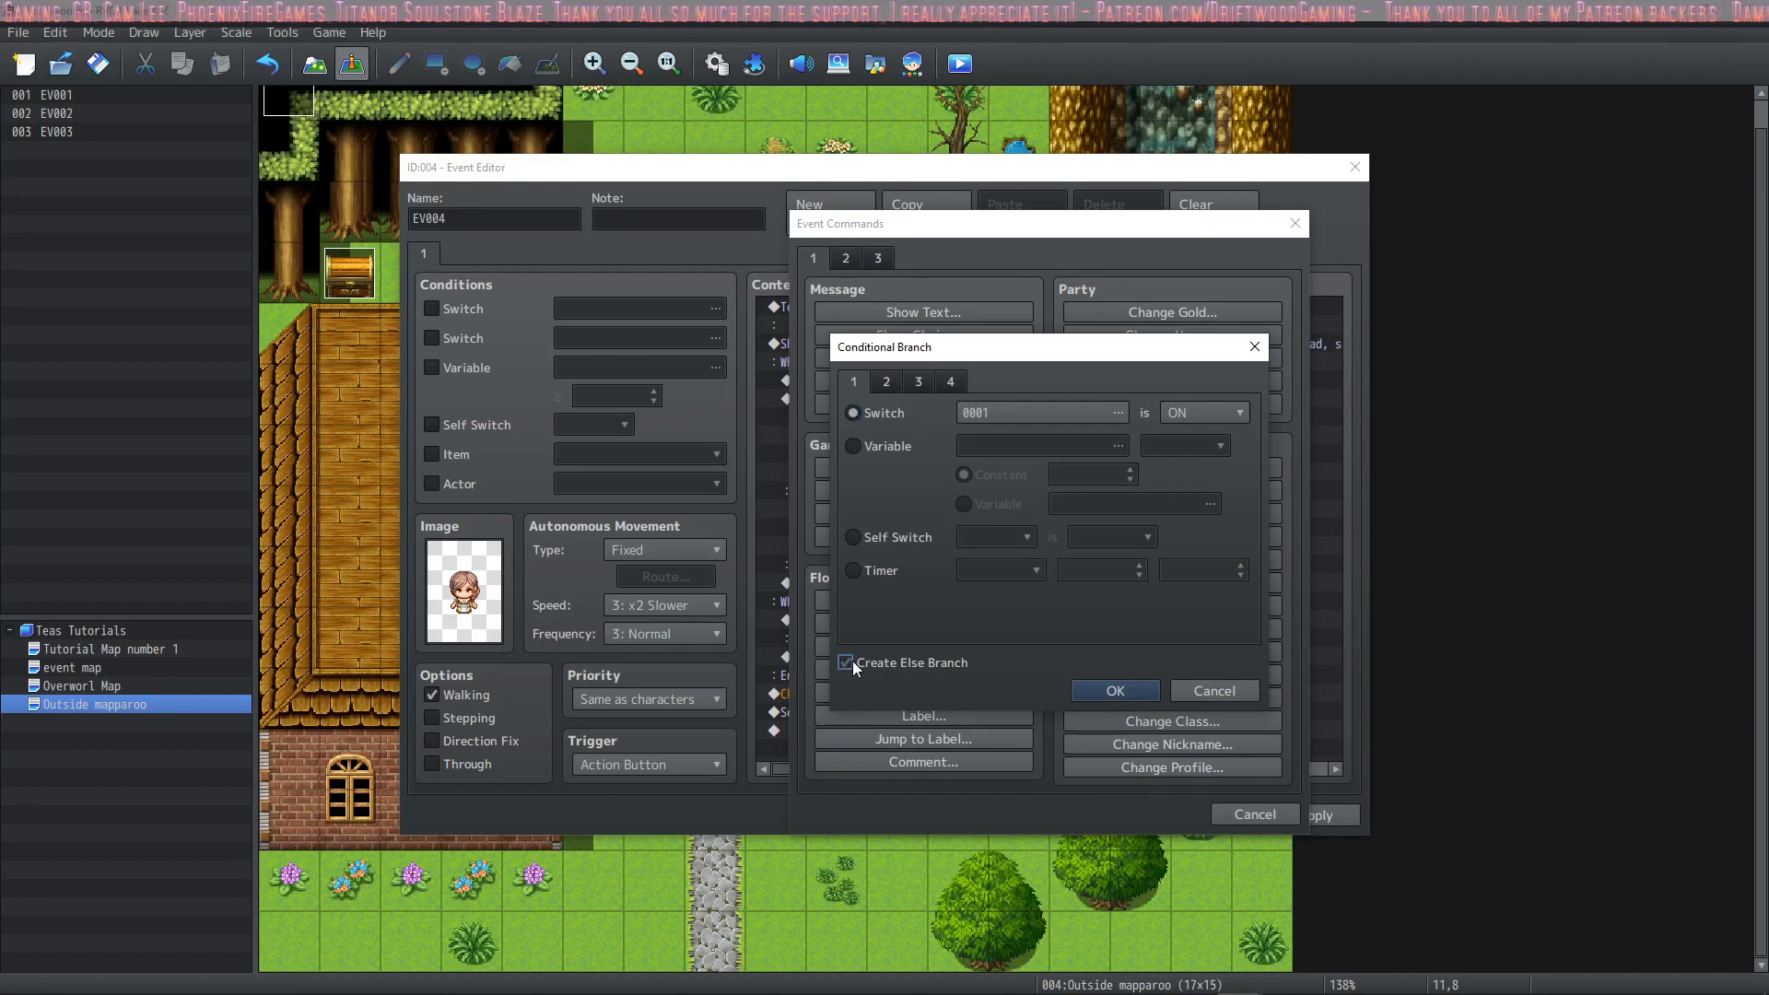
pyautogui.click(899, 449)
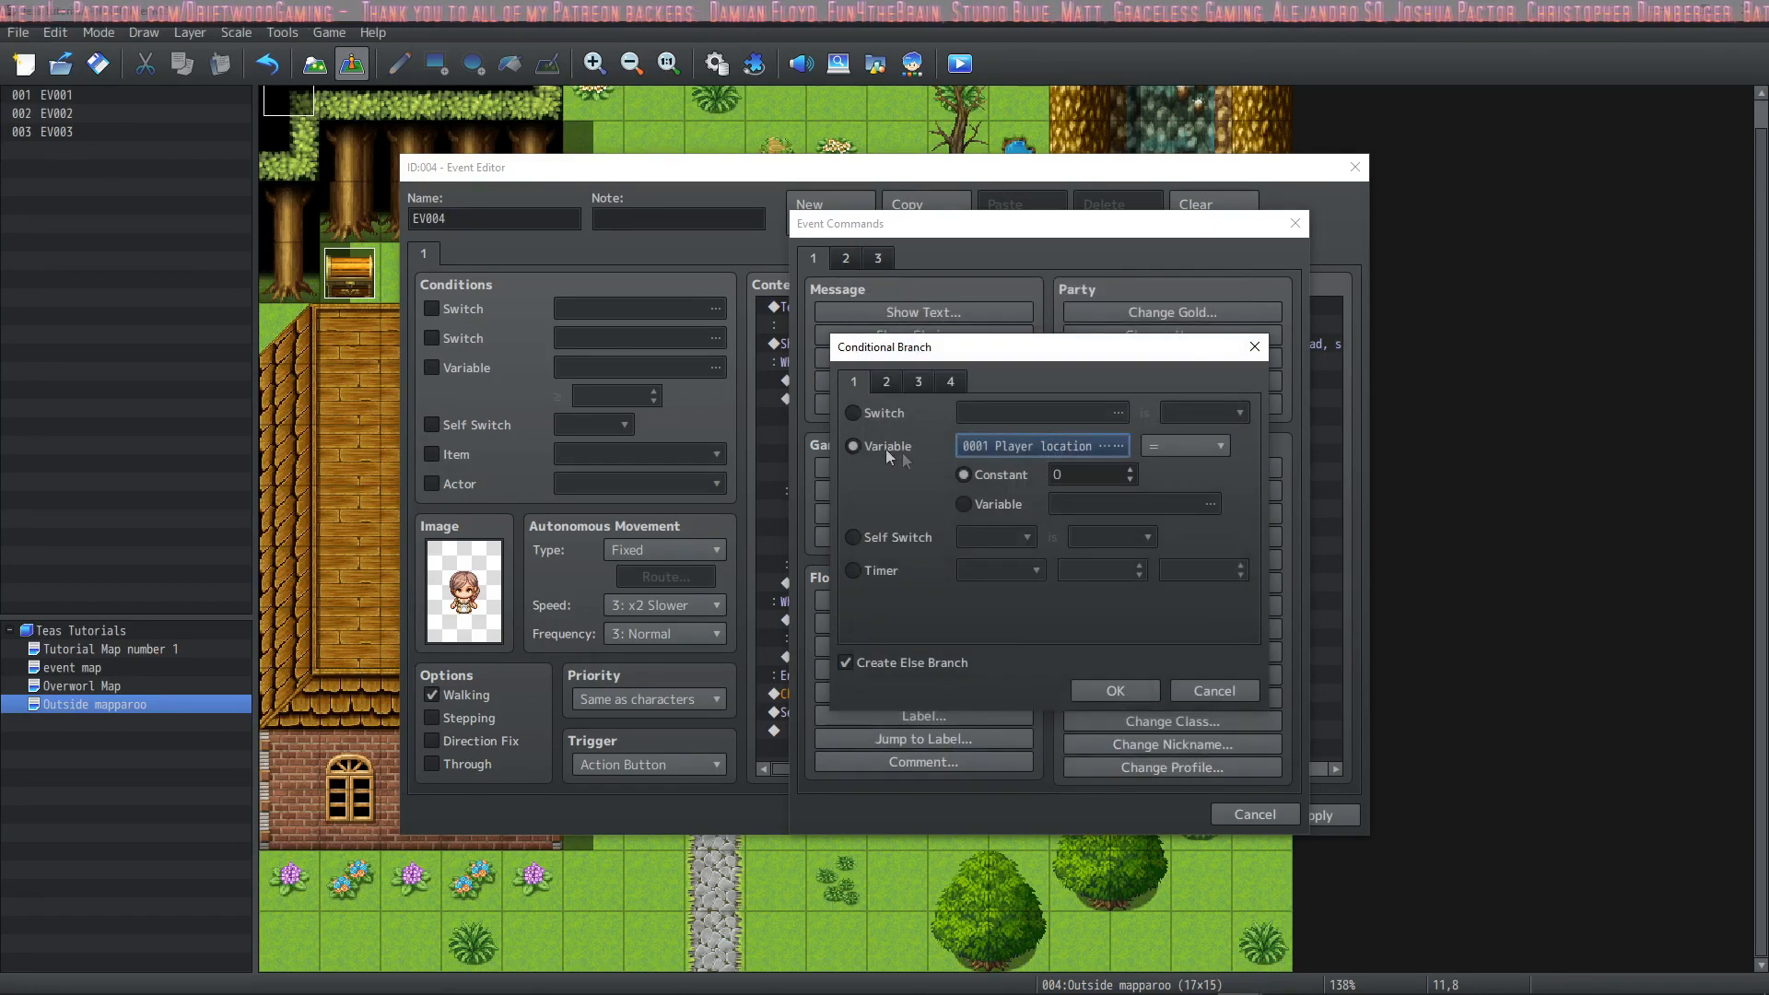
pyautogui.click(1003, 446)
pyautogui.click(1076, 400)
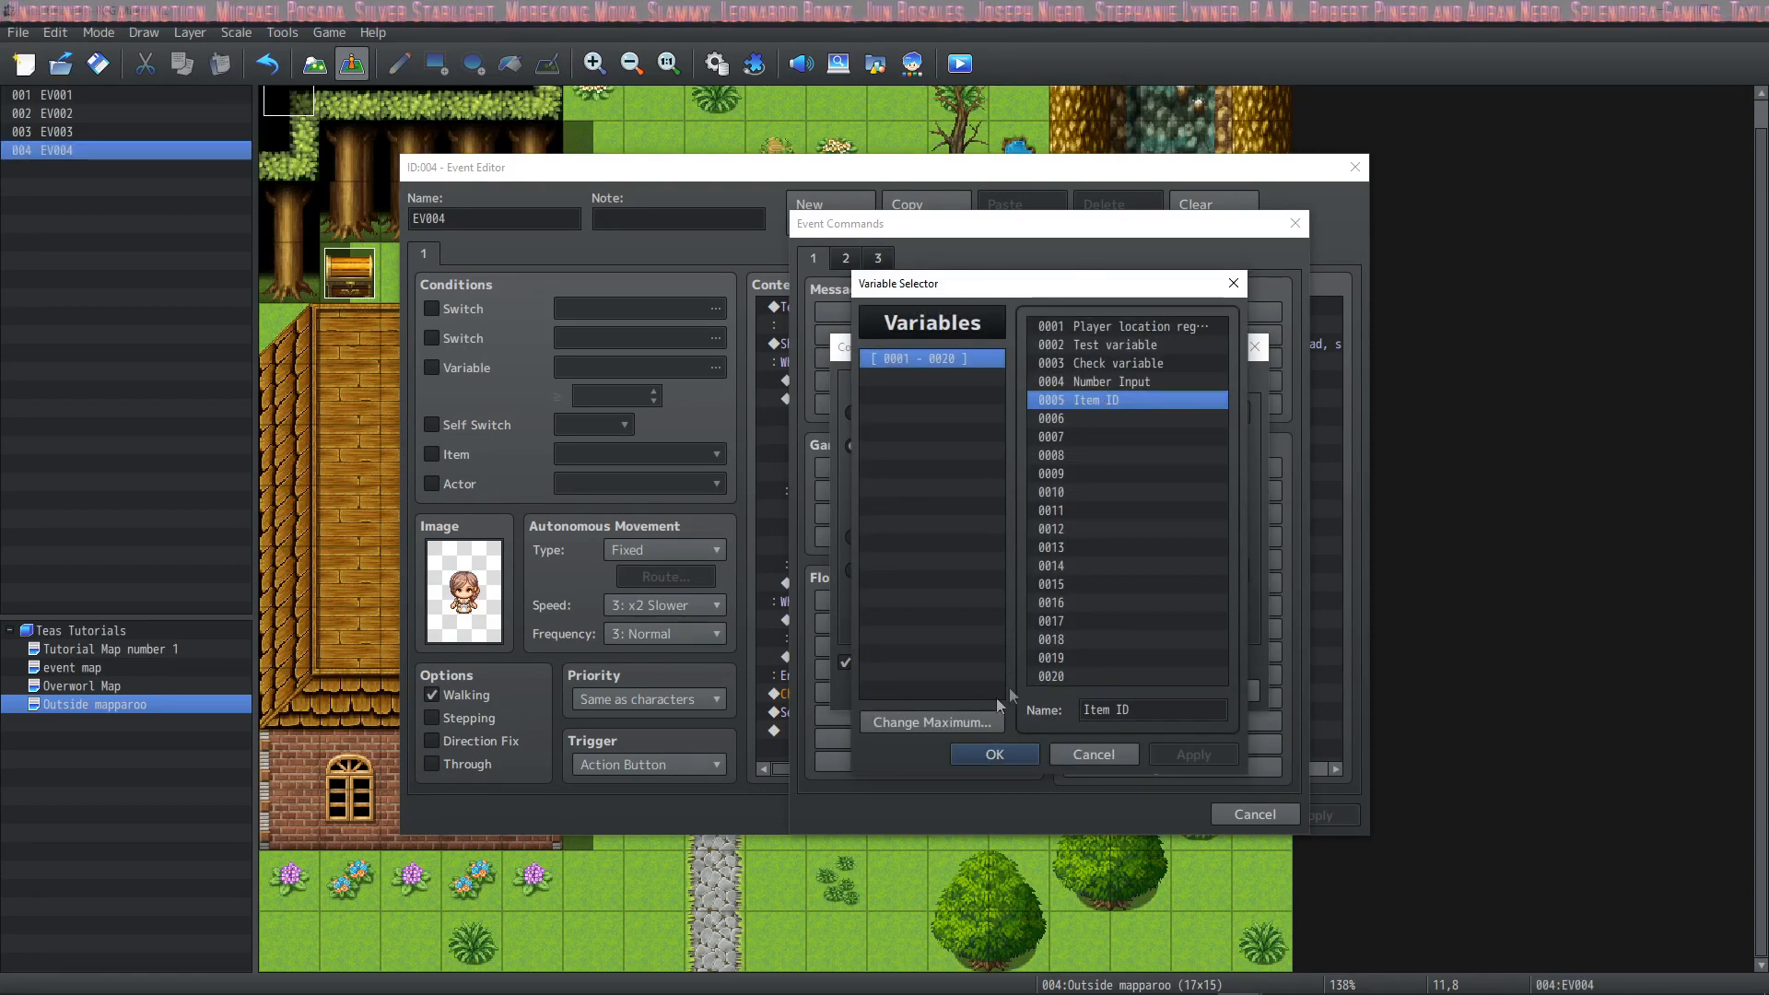
pyautogui.click(984, 752)
pyautogui.click(1086, 472)
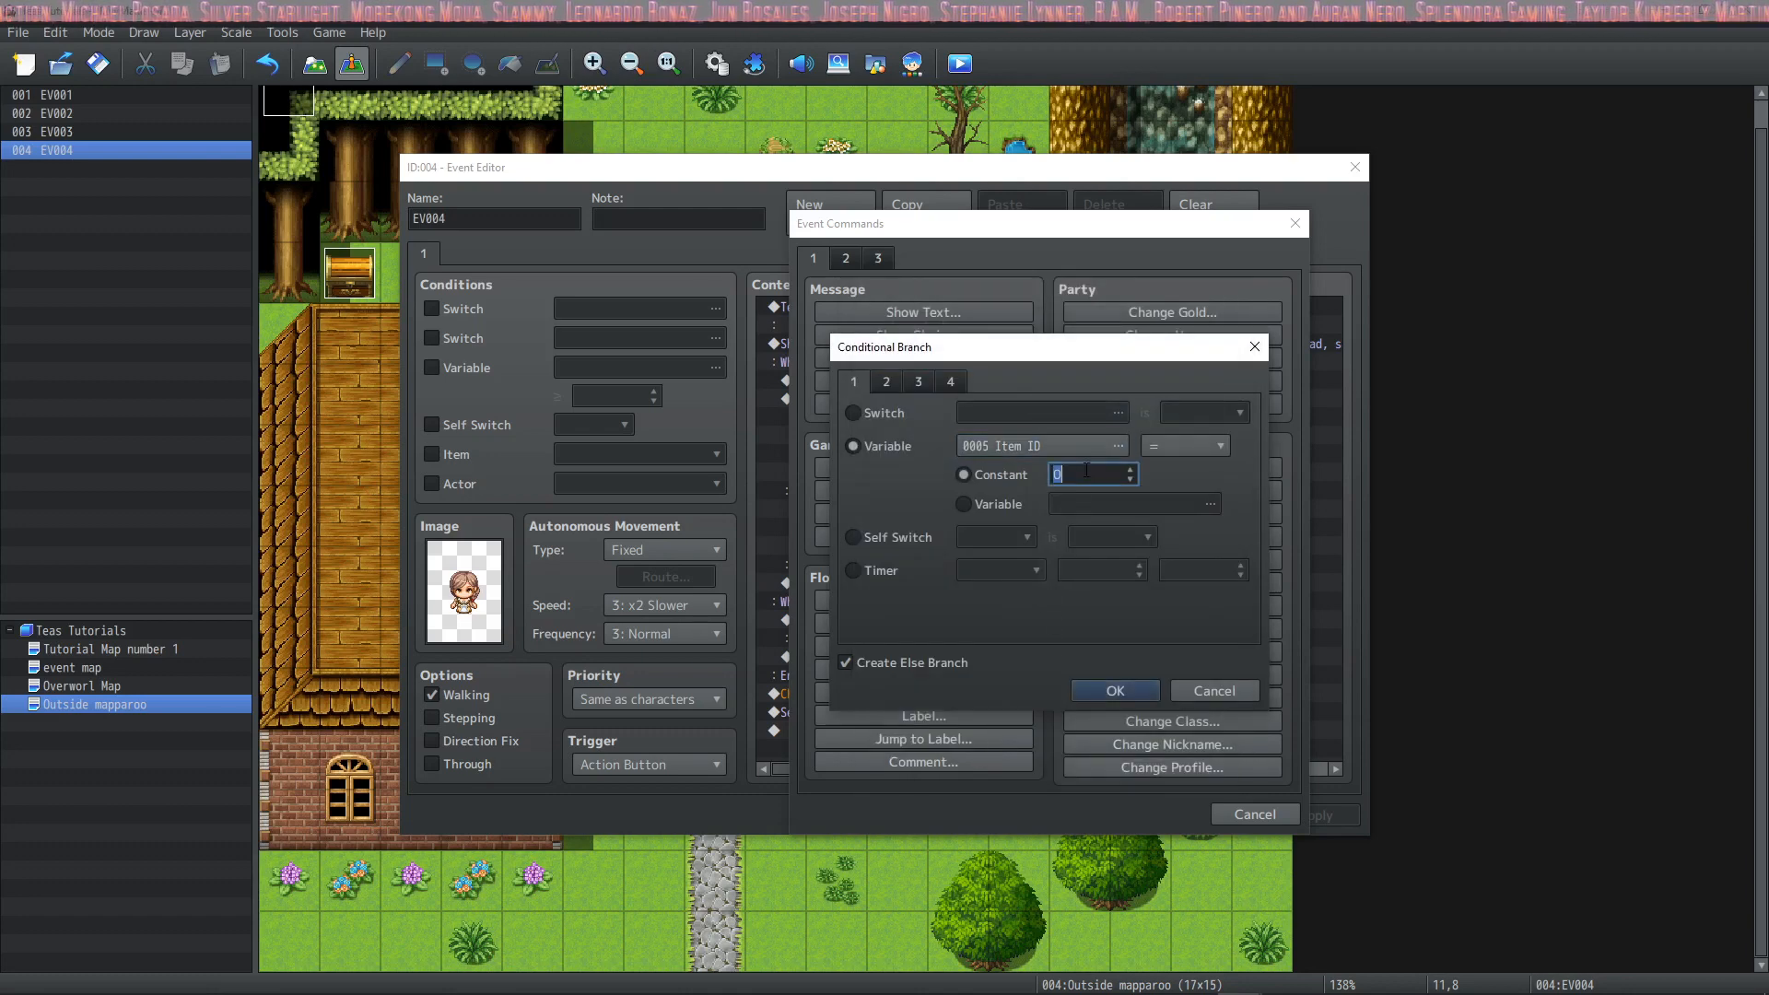
pyautogui.write('7')
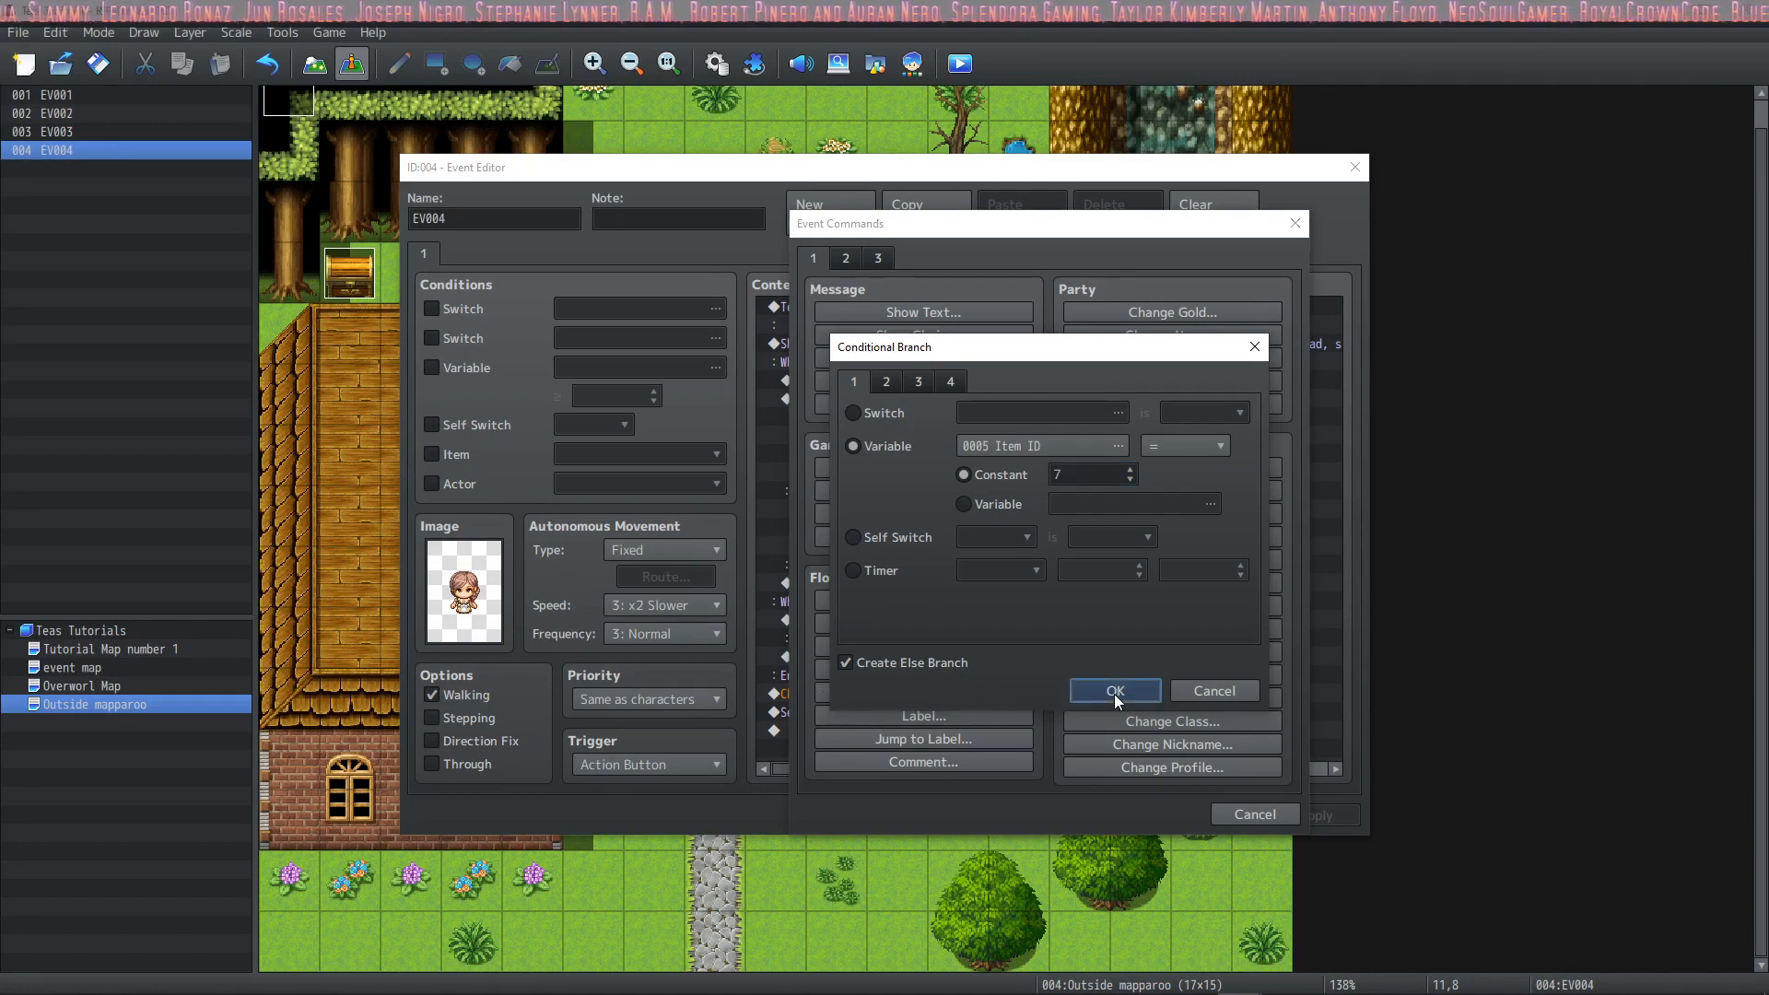
pyautogui.click(1114, 692)
# Step: In the Item ID If branch, add a Show Text with the brown-haired woman's face, text "Oh! Thank you so much!!!" and speaker name Brianna
pyautogui.scroll(-1, 980, 671)
pyautogui.doubleClick(848, 694)
pyautogui.click(949, 313)
pyautogui.doubleClick(823, 495)
pyautogui.click(848, 439)
pyautogui.doubleClick(1060, 483)
pyautogui.write('Oh! Thank you so much!!!')
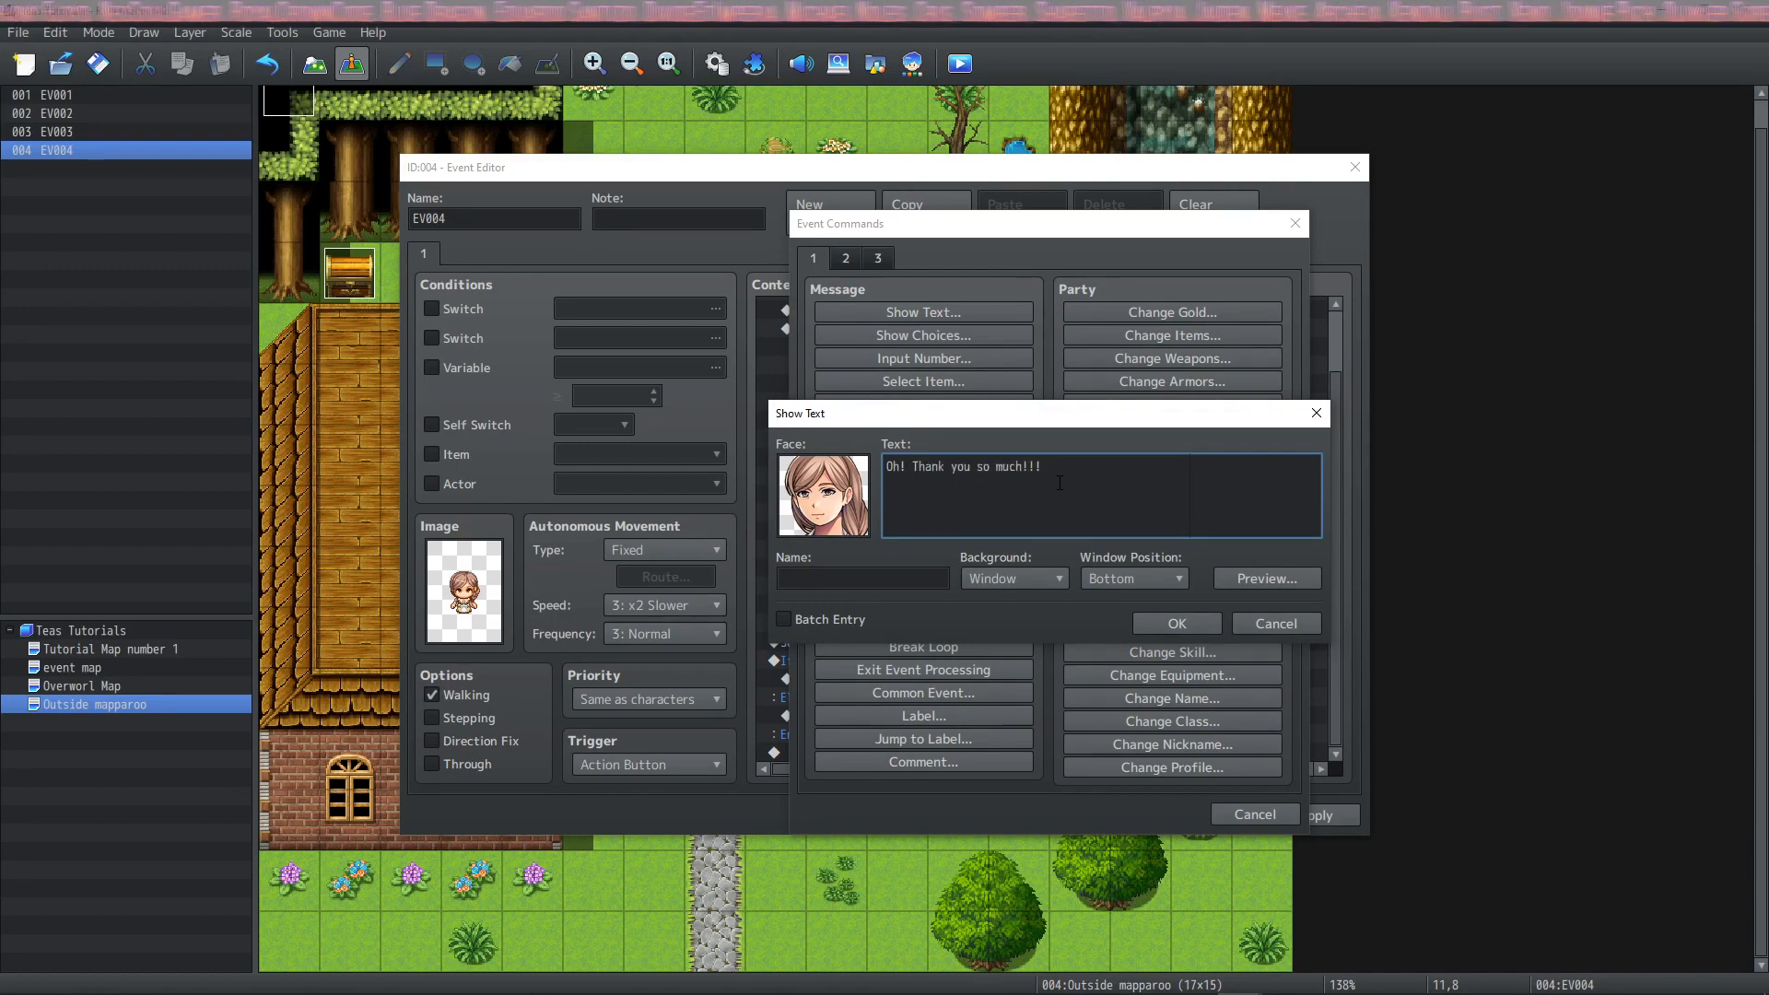
pyautogui.click(887, 577)
pyautogui.write('Brianna')
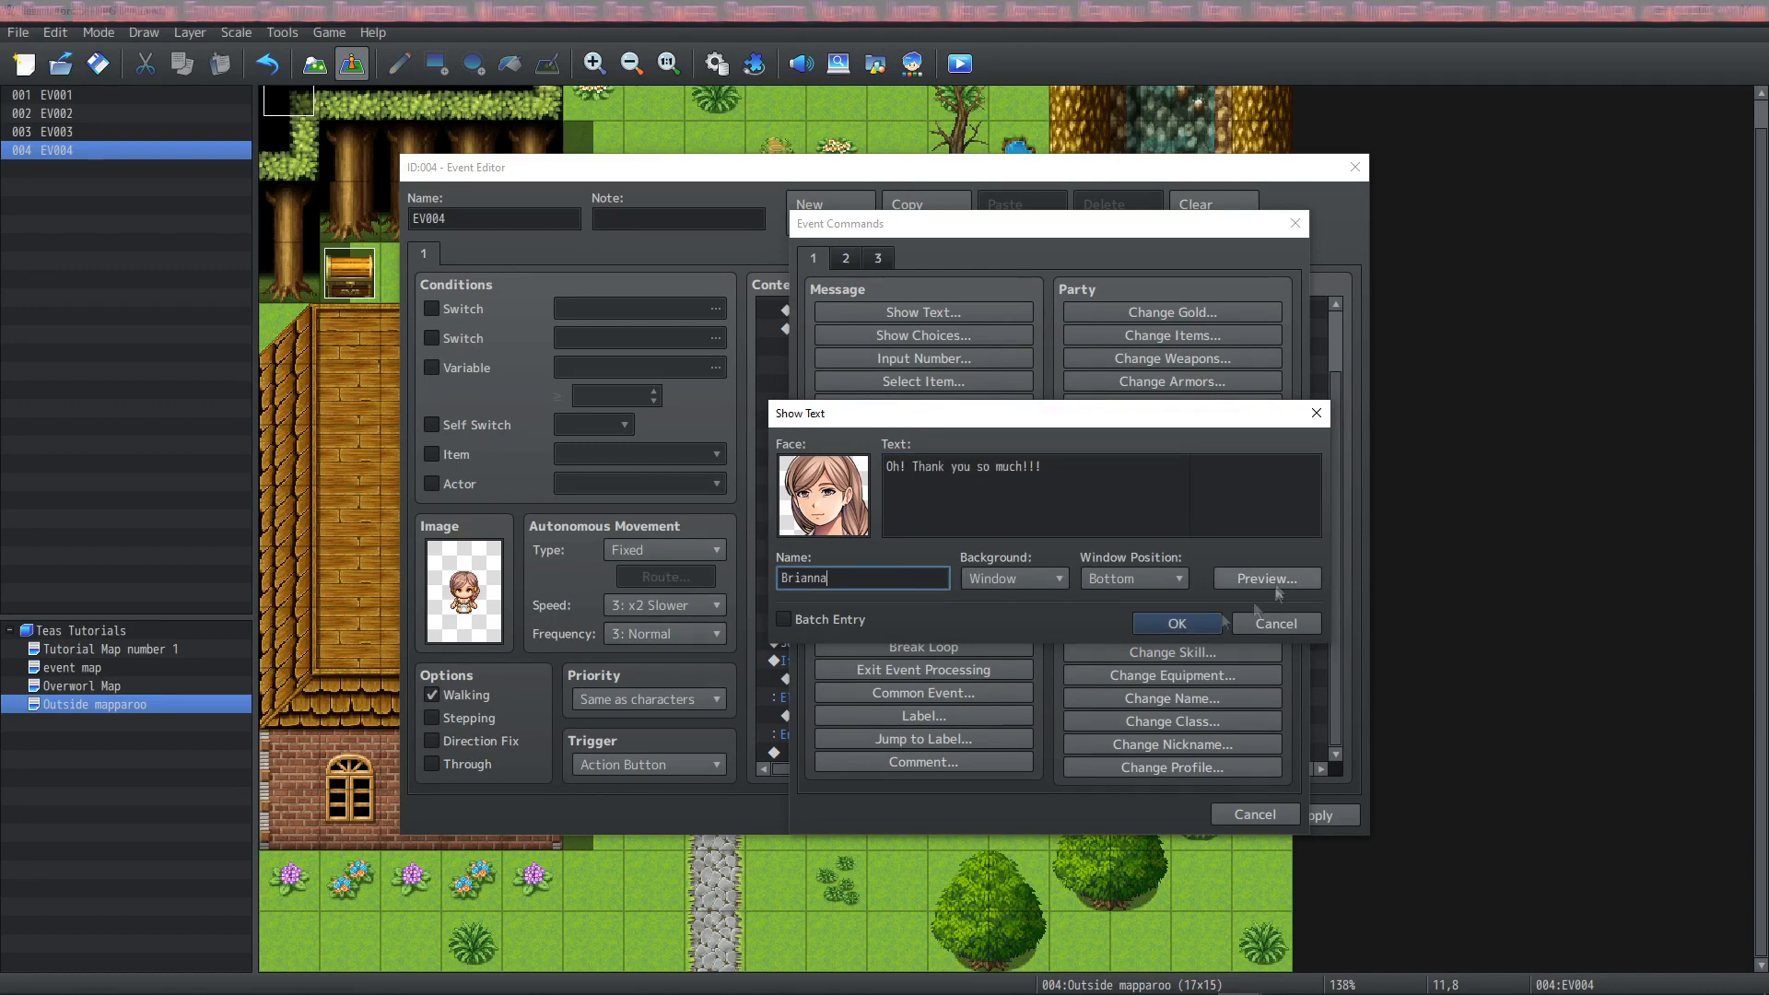
pyautogui.click(1207, 624)
# Step: In the Item ID Else branch, add a Show Text with the brown-haired woman's face, text "Oh shoot..." and speaker name Brianna
pyautogui.doubleClick(871, 712)
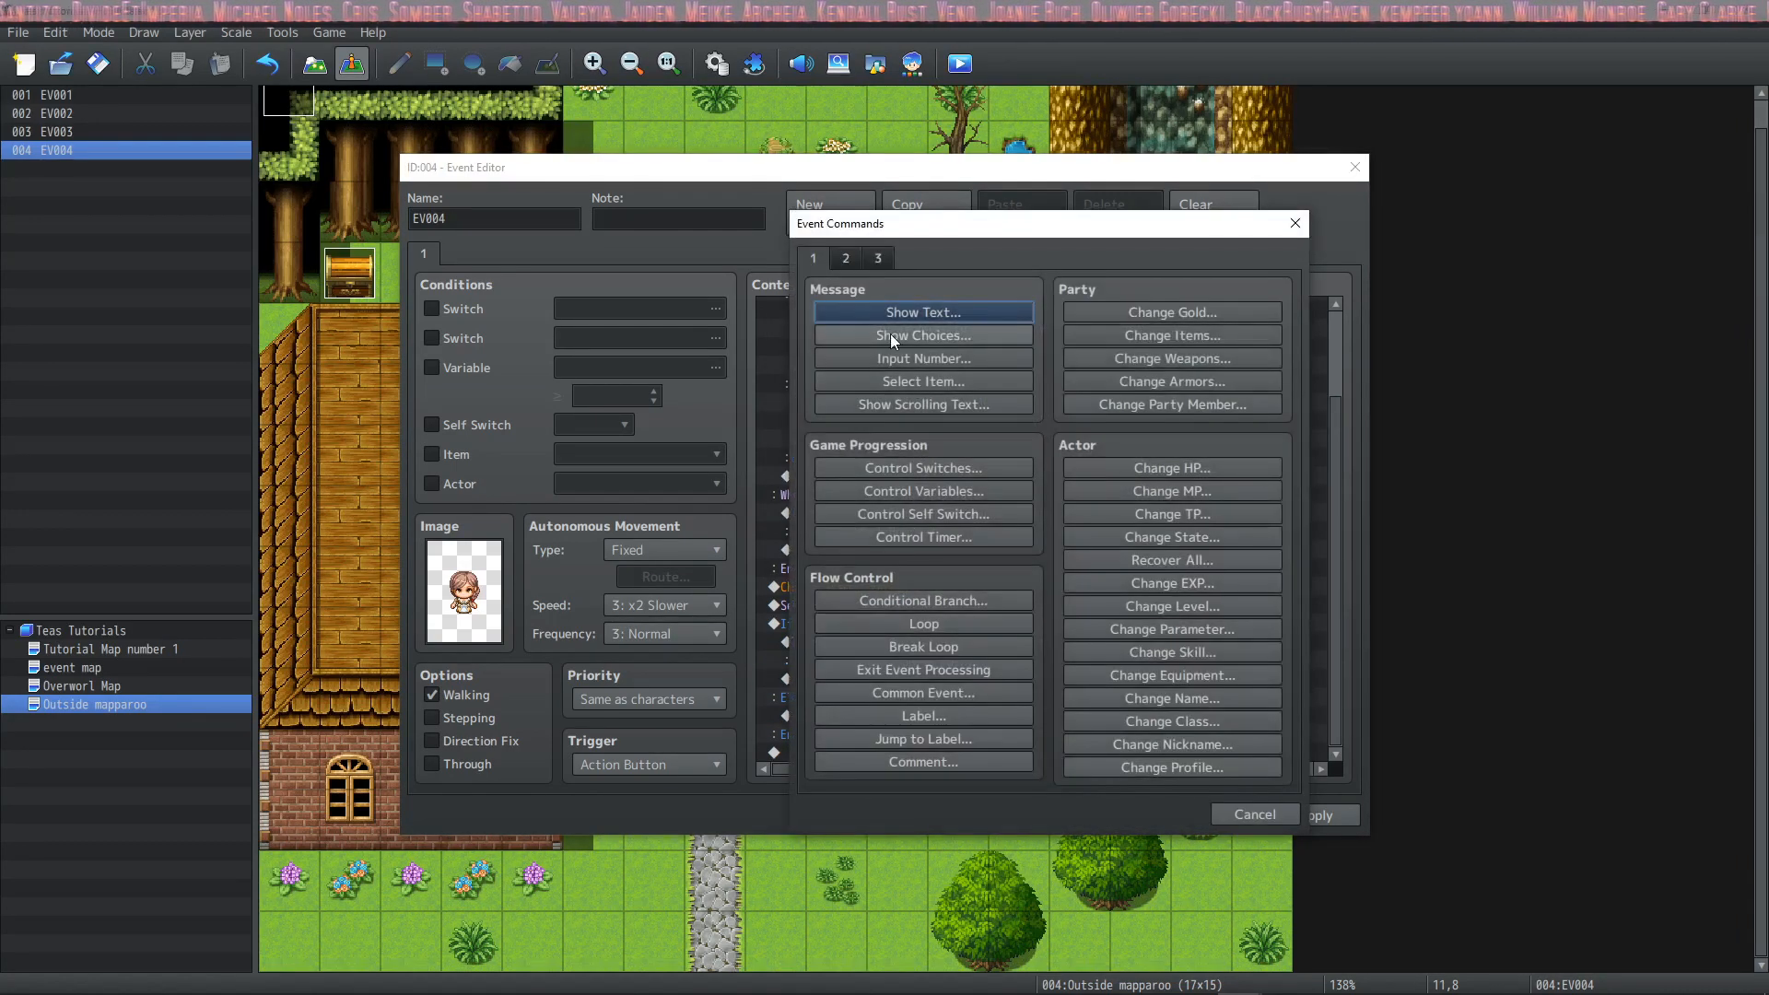
pyautogui.click(898, 316)
pyautogui.doubleClick(845, 476)
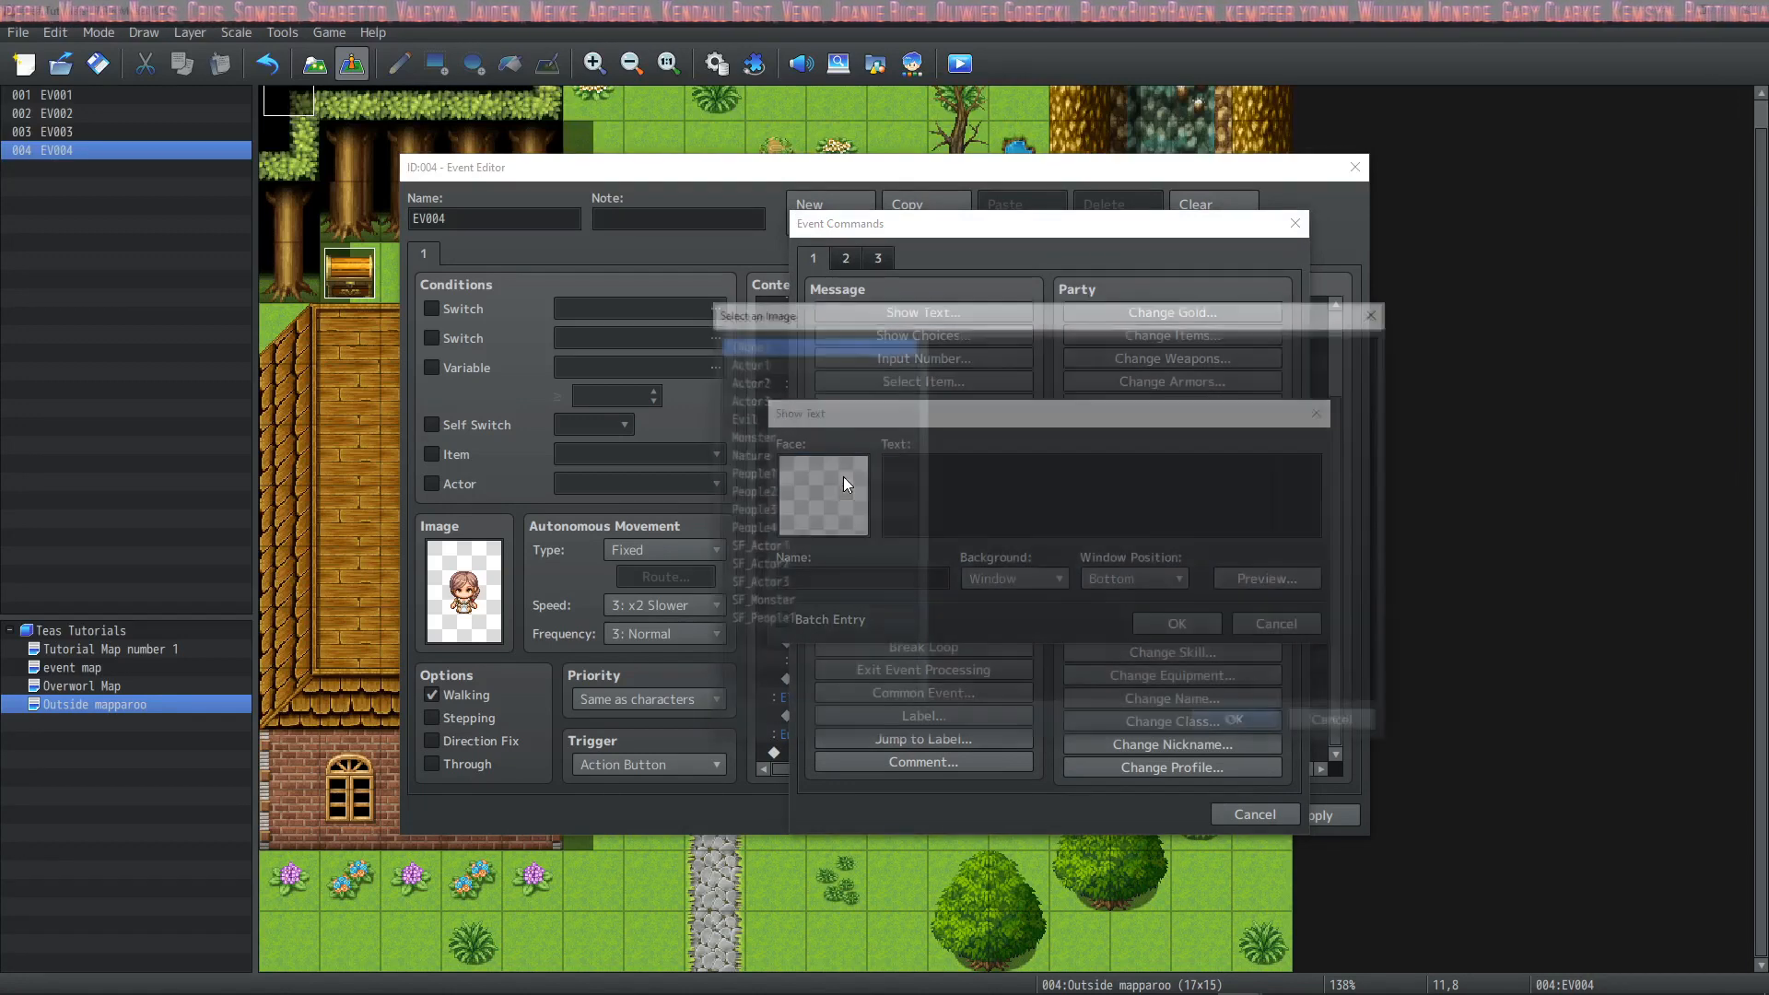
pyautogui.click(1046, 497)
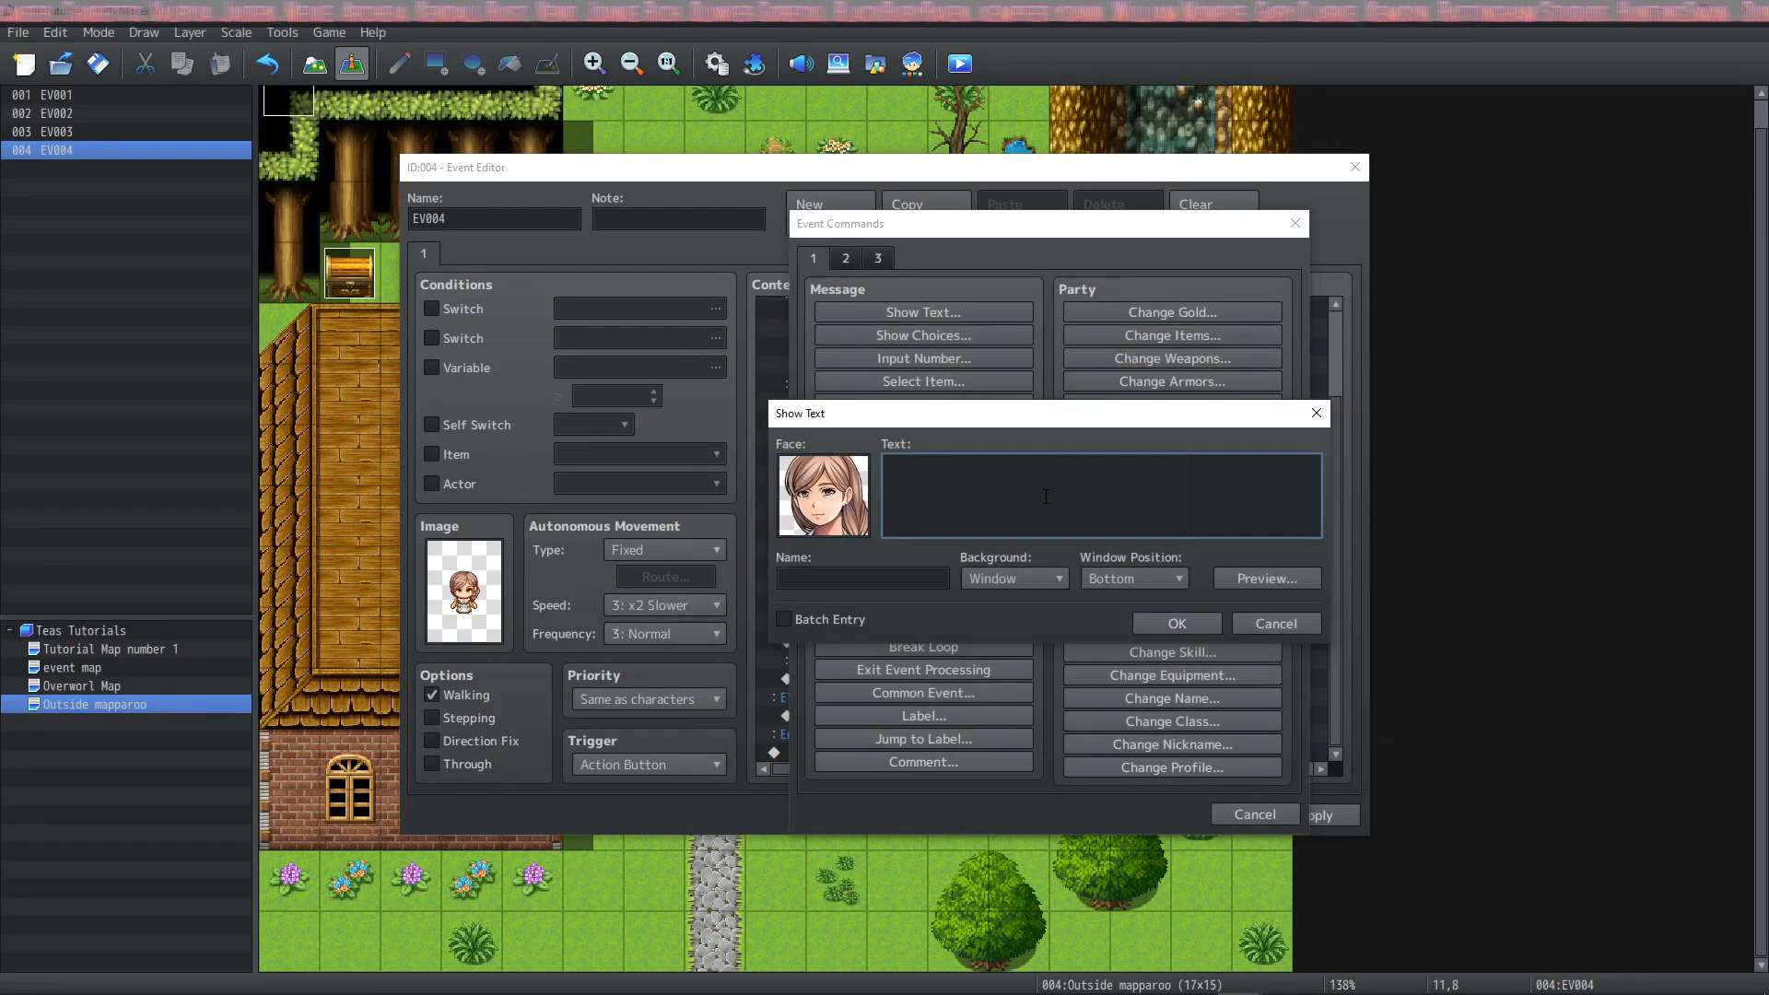
pyautogui.write('Oh shoot...')
pyautogui.press('Tab')
pyautogui.write('Brianna')
pyautogui.press('Return')
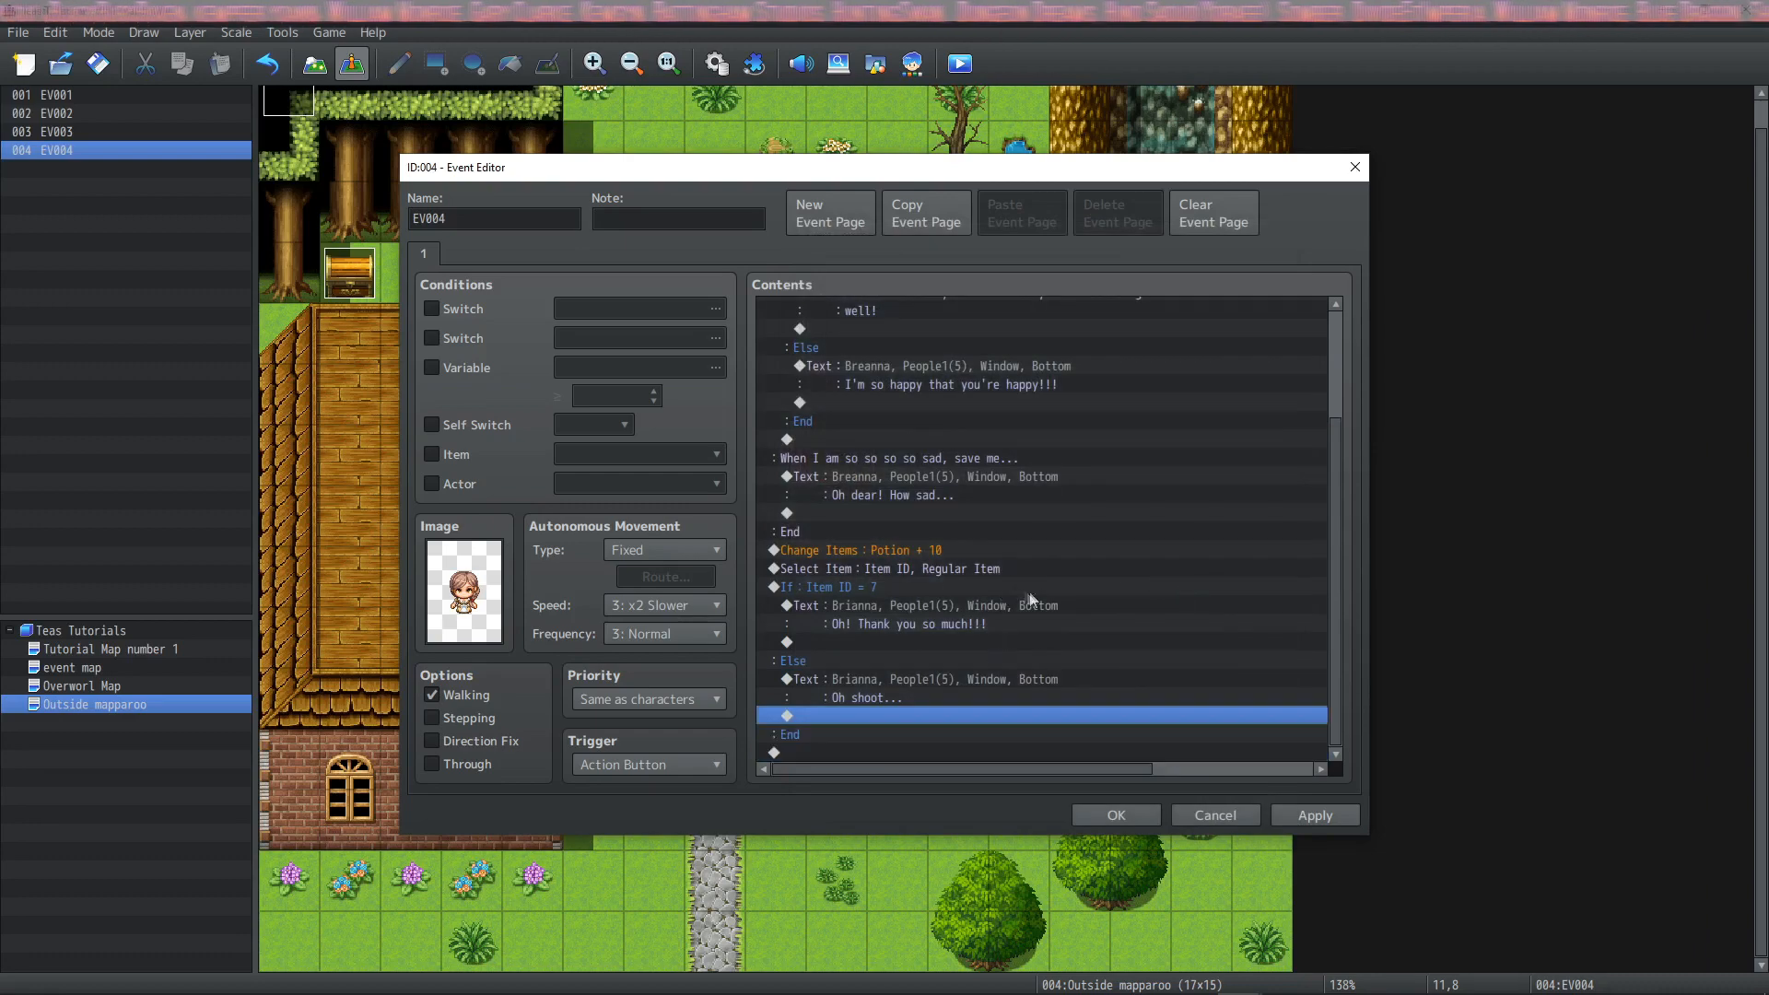
# Step: In the Item ID Else branch, add a Show Scrolling Text reading "All I wanted was a potion...." with speed 6
pyautogui.doubleClick(892, 712)
pyautogui.click(1225, 815)
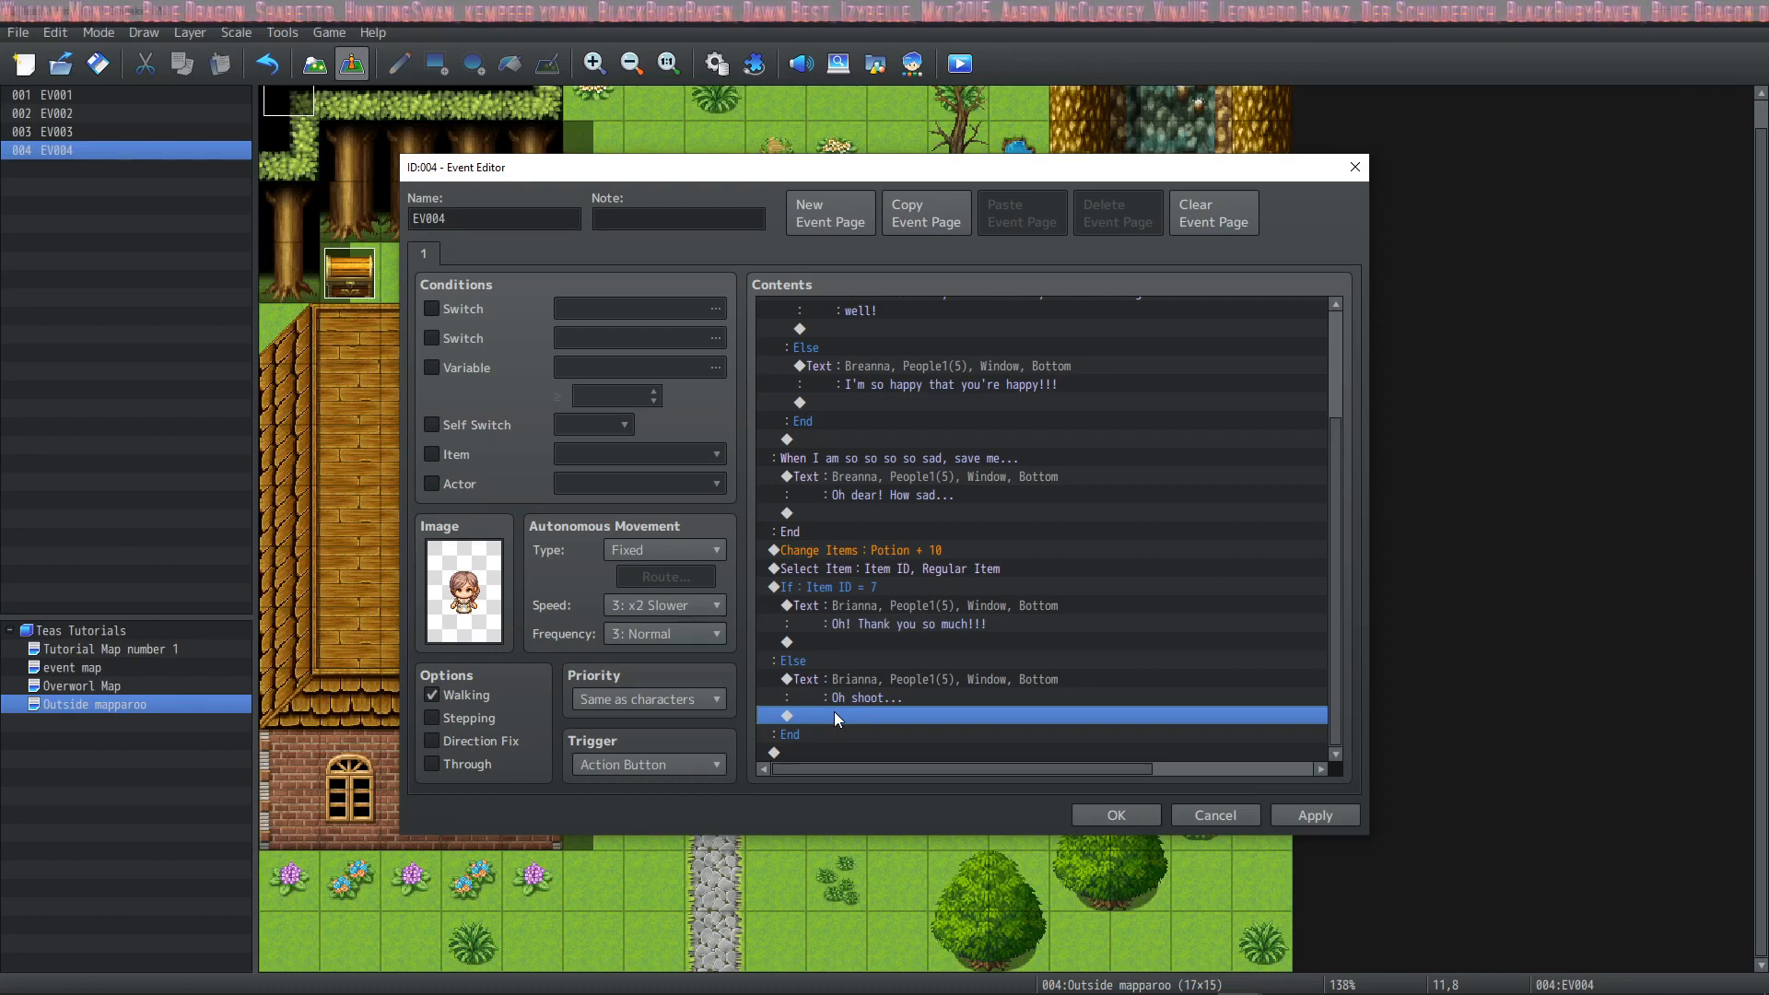
pyautogui.doubleClick(839, 715)
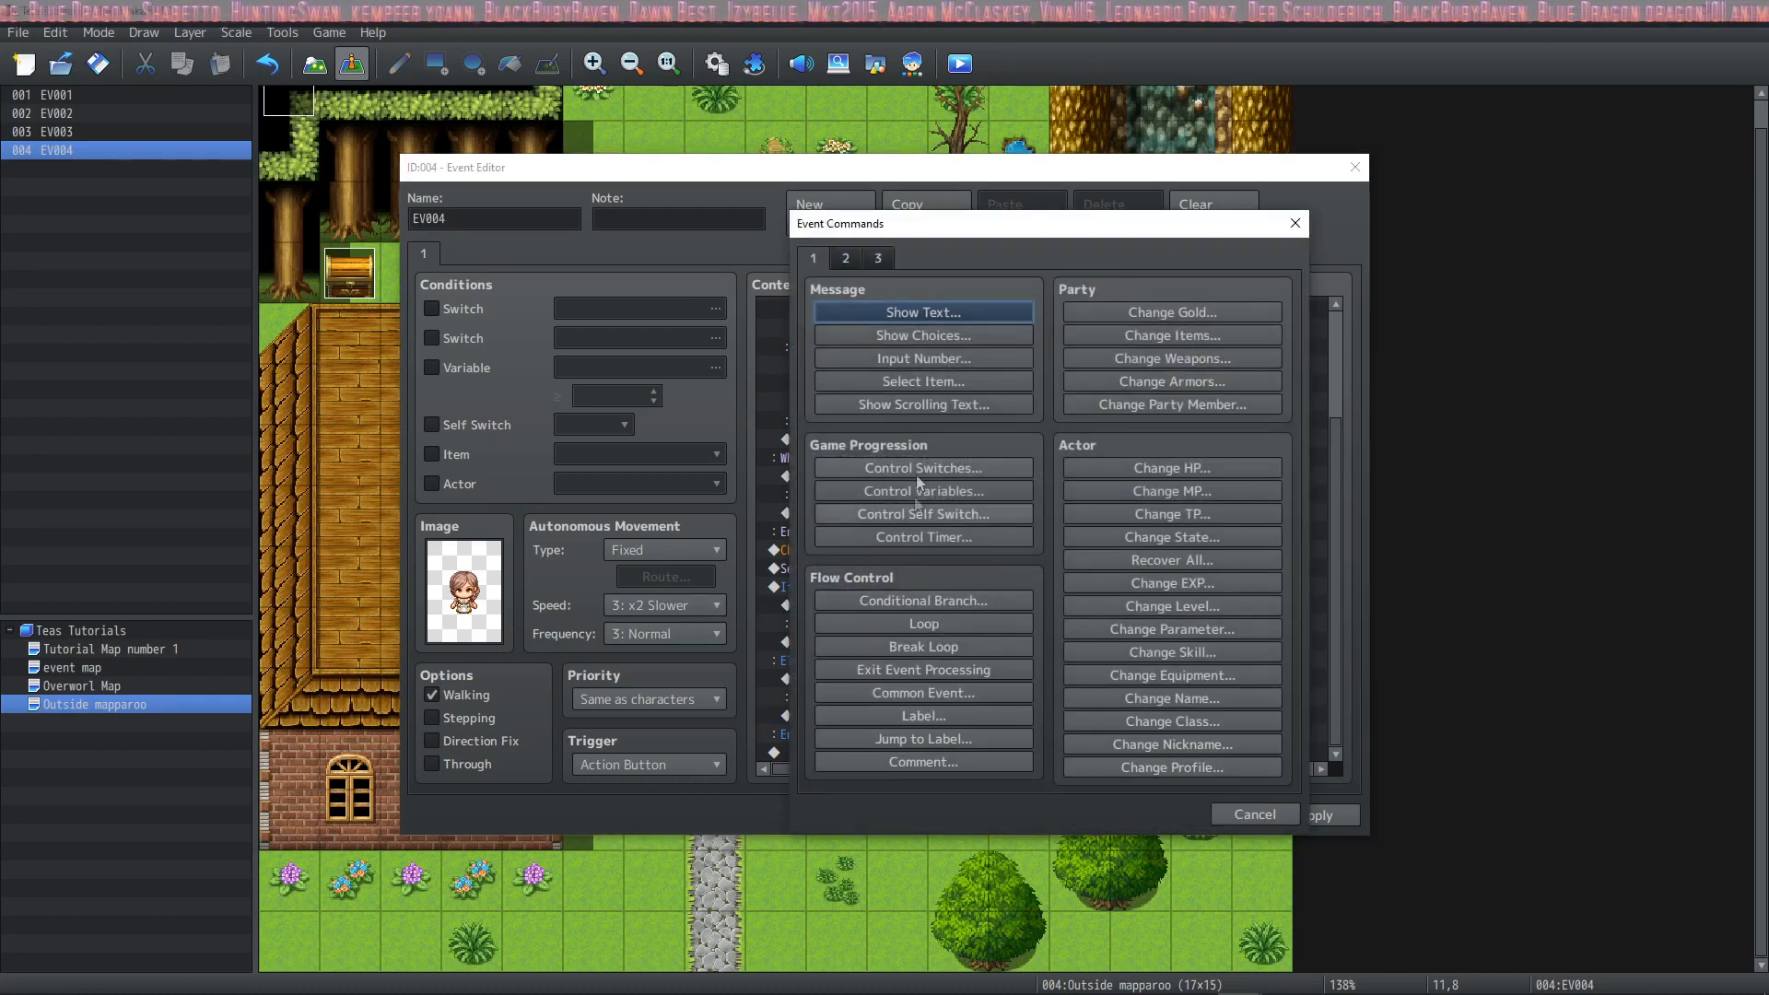
pyautogui.click(947, 406)
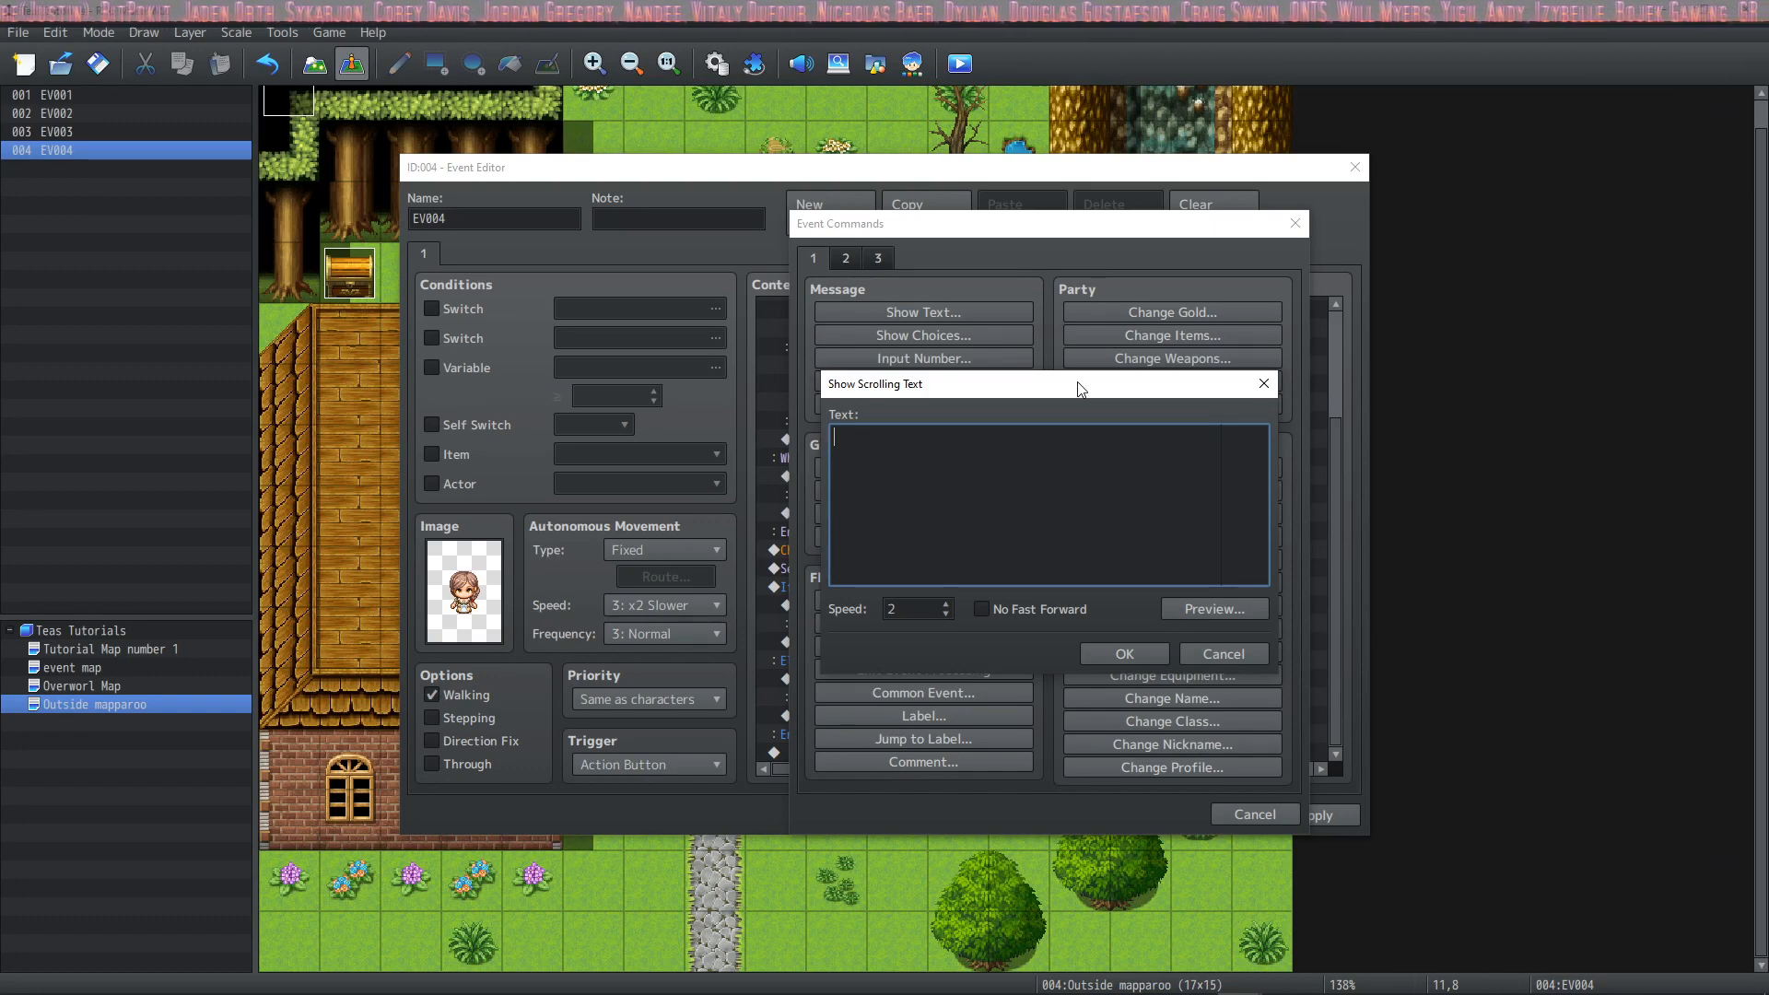
pyautogui.write('All I wanted was a potion....')
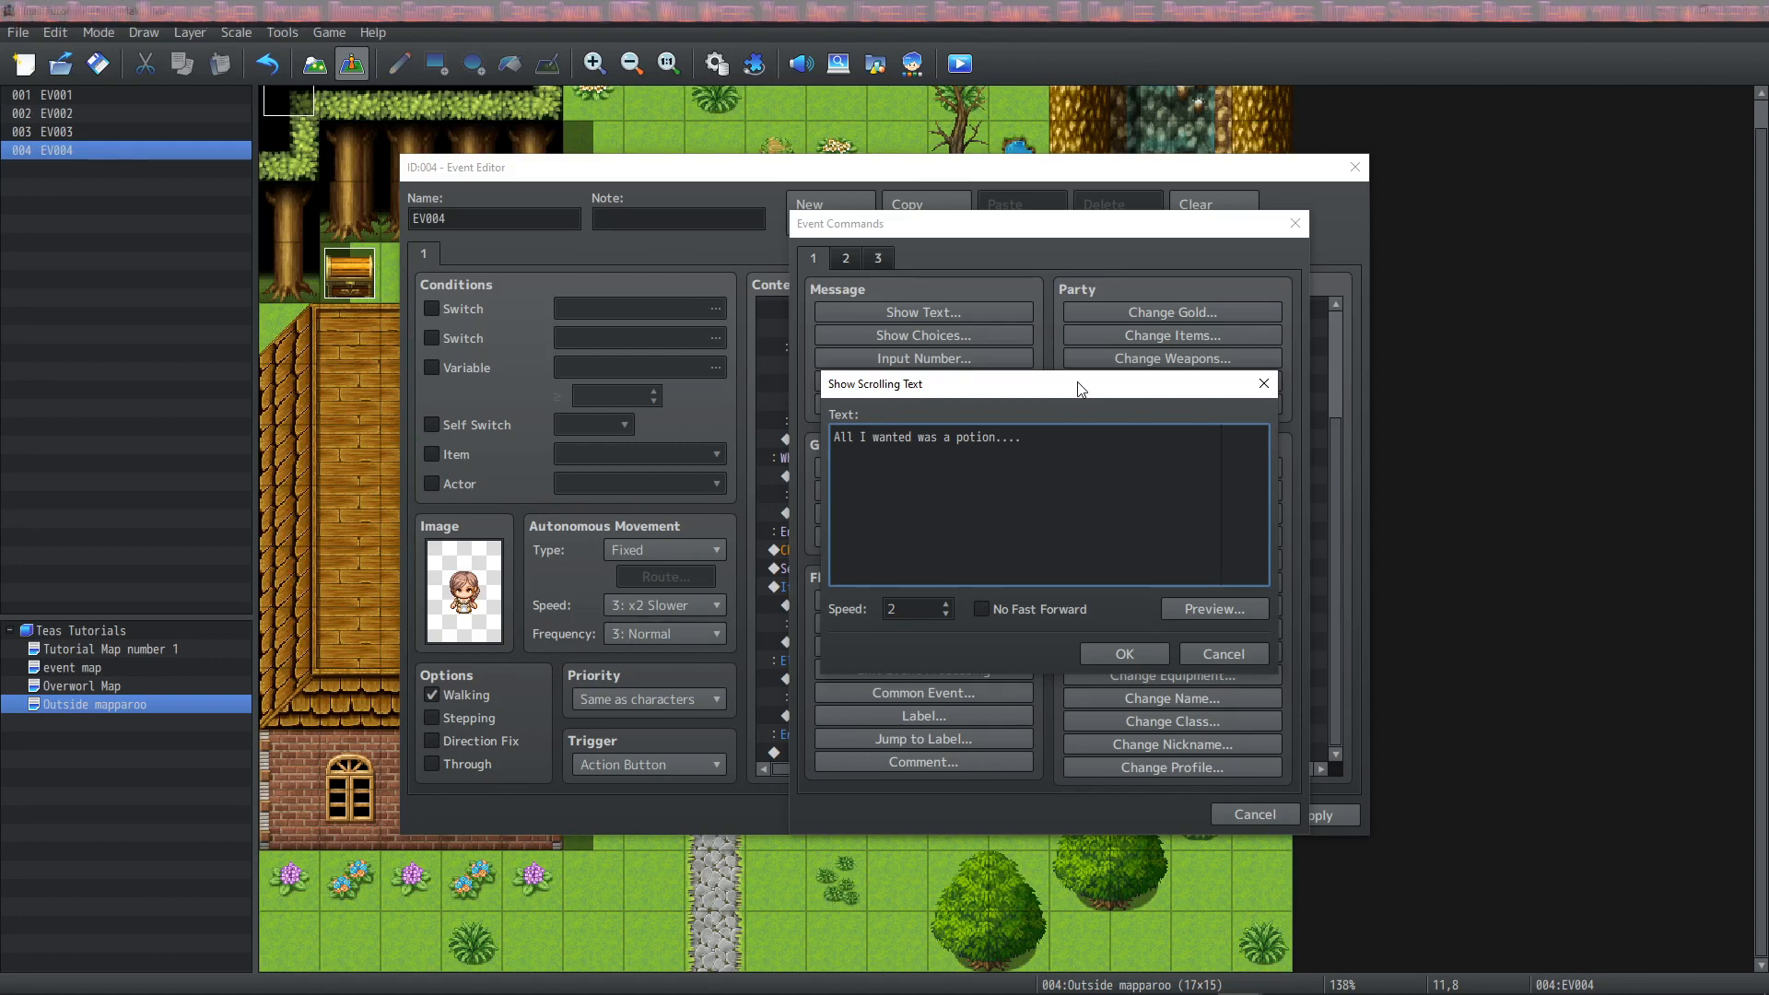
pyautogui.doubleClick(944, 609)
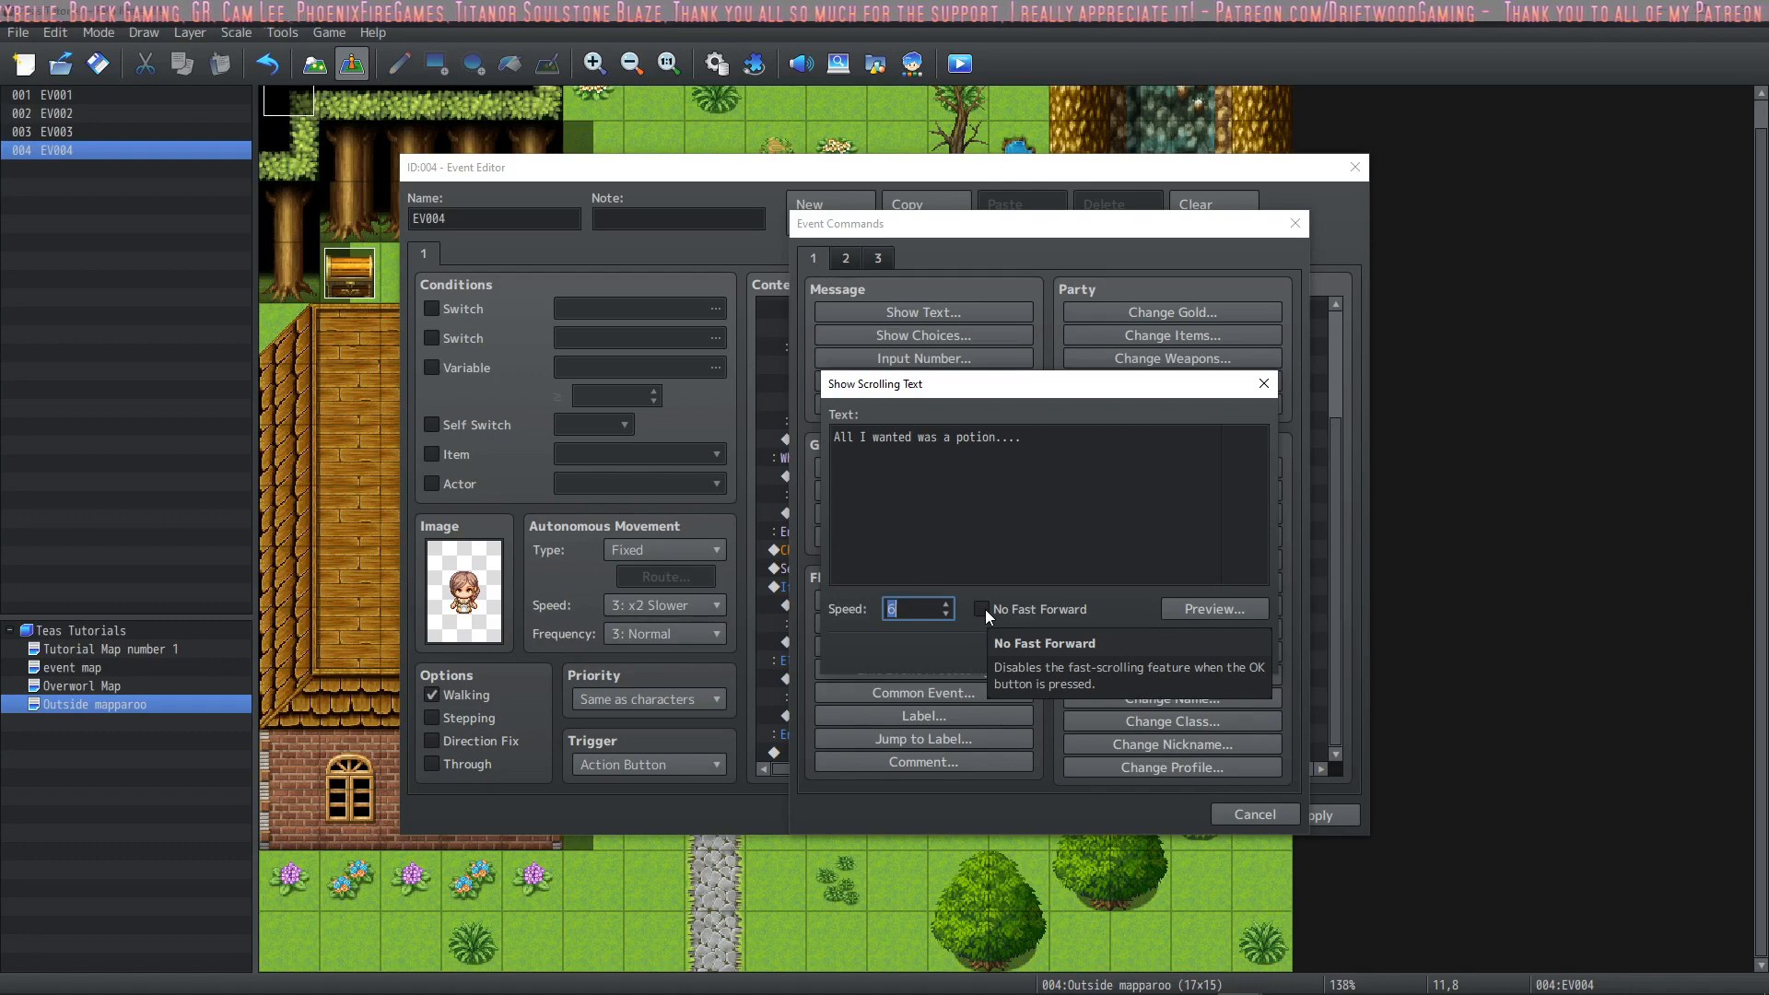
pyautogui.click(1152, 654)
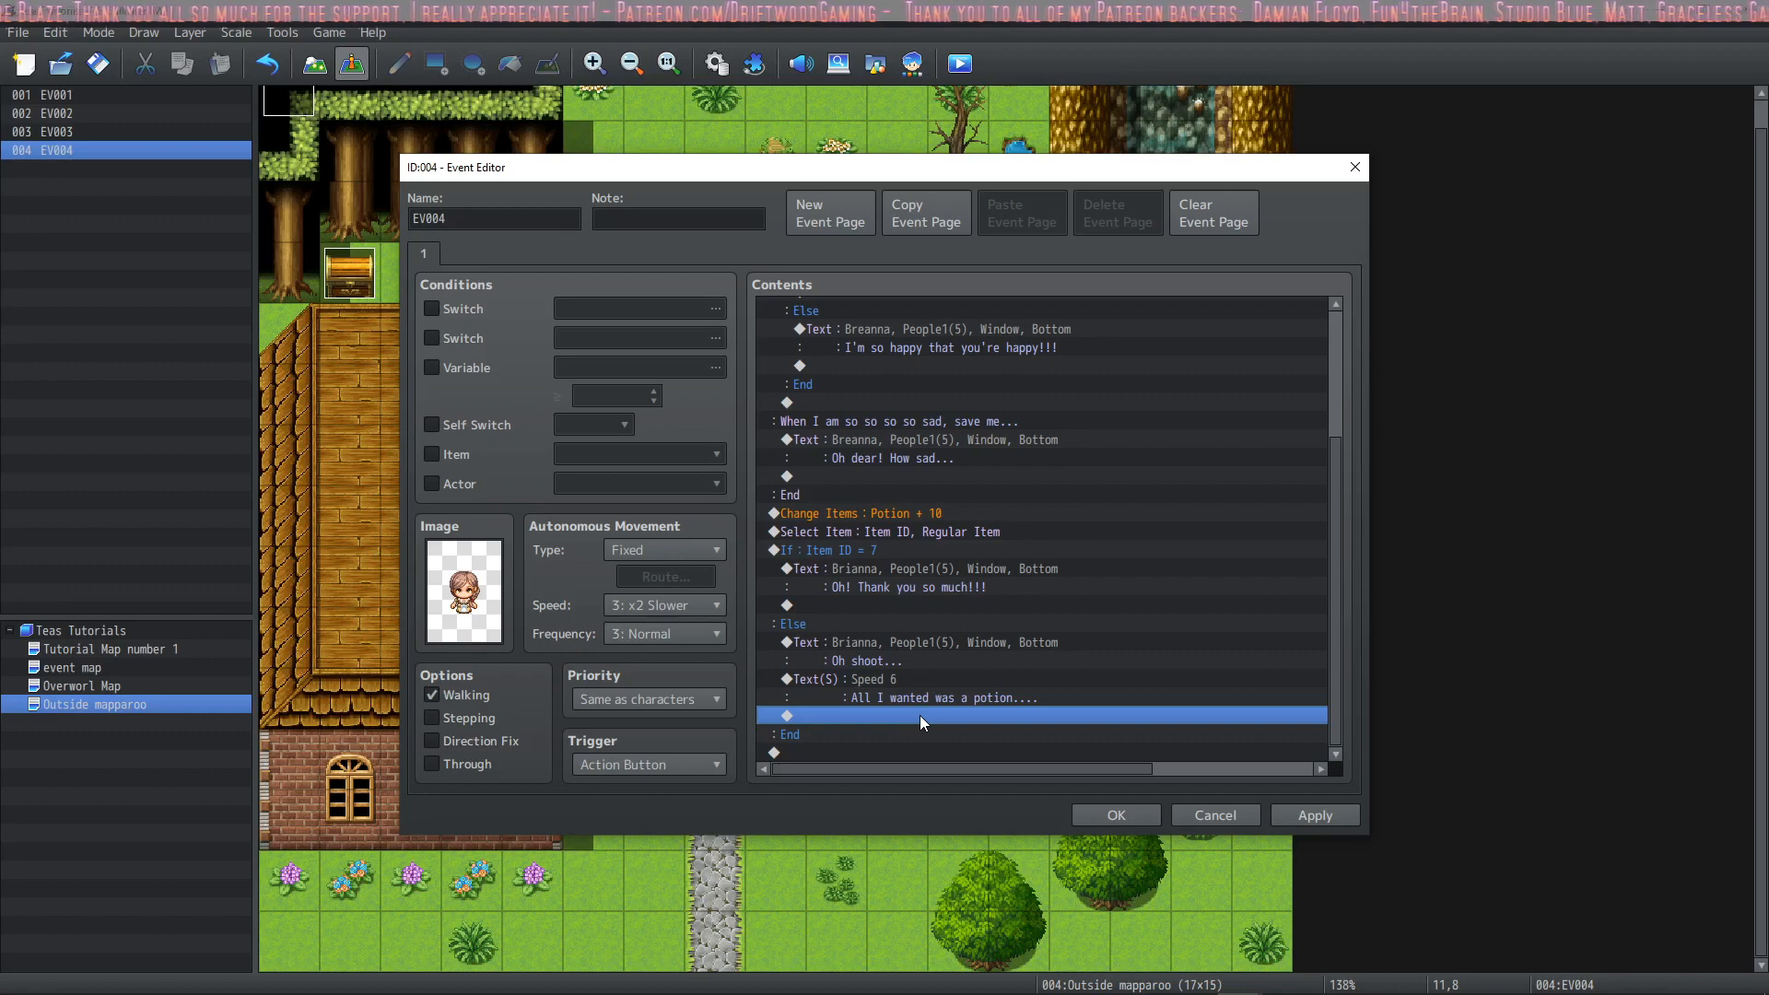
# Step: Below the scrolling text in the Else branch, add a Control Timer command that starts a timer of 0 min 5 sec
pyautogui.doubleClick(920, 715)
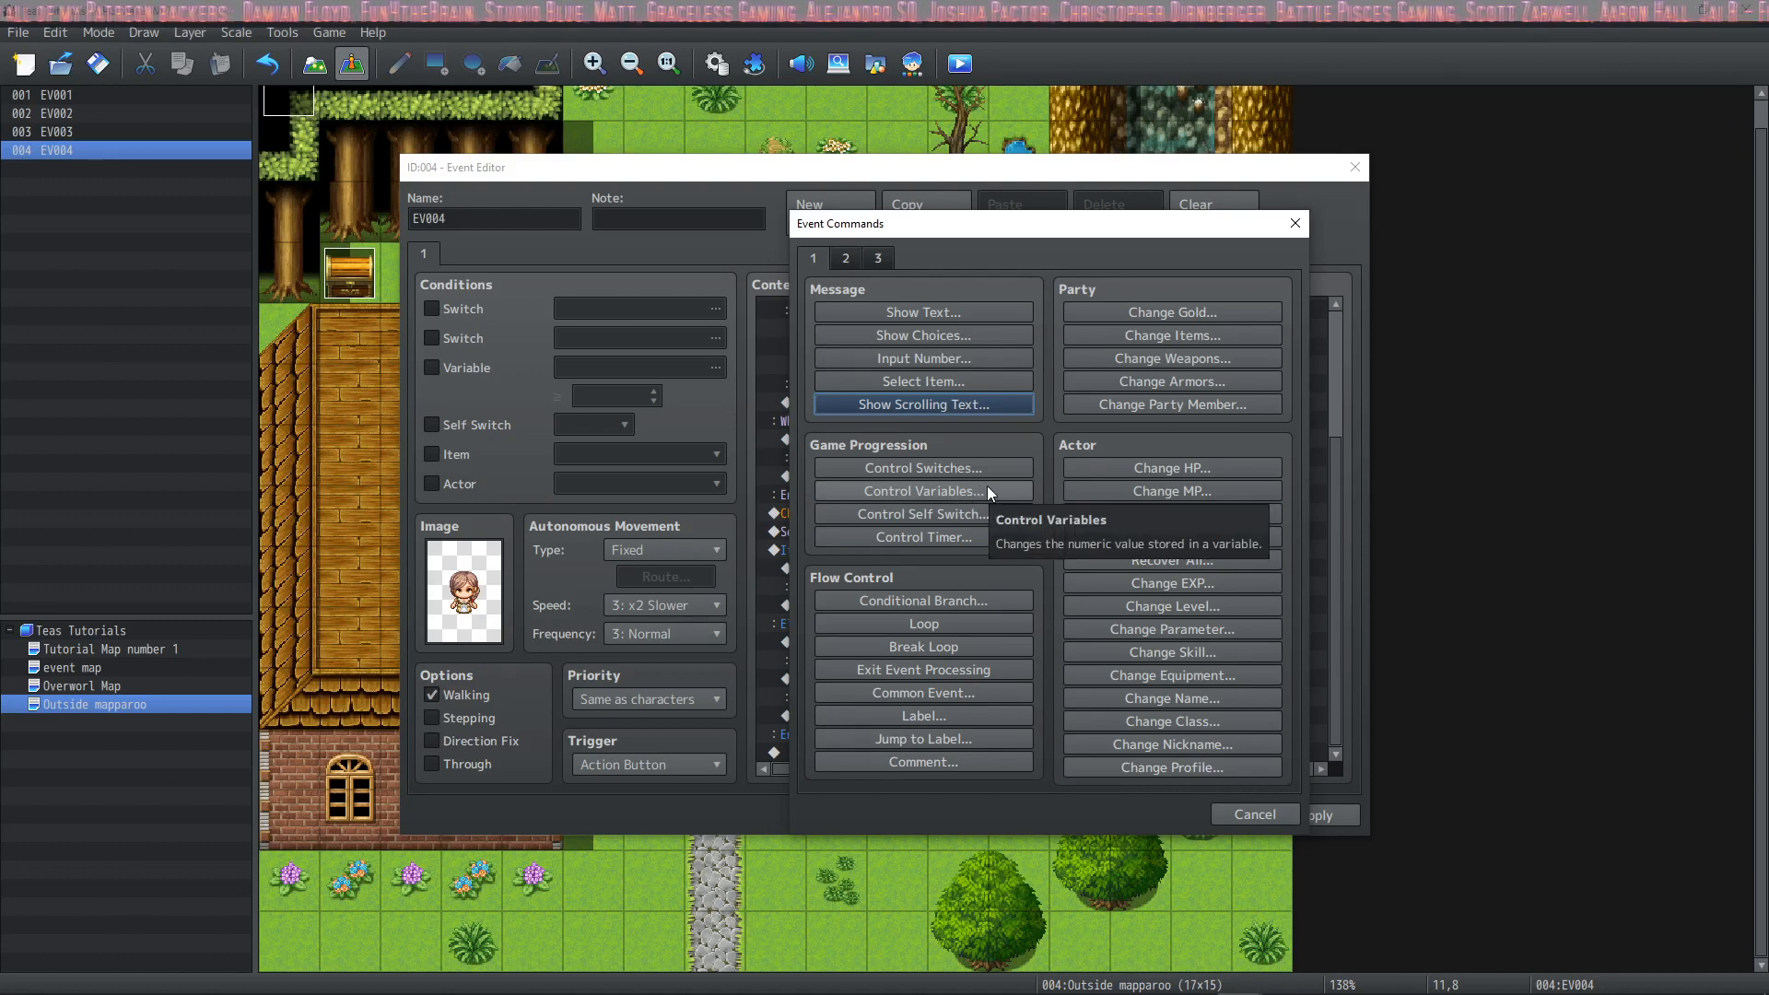
pyautogui.click(946, 538)
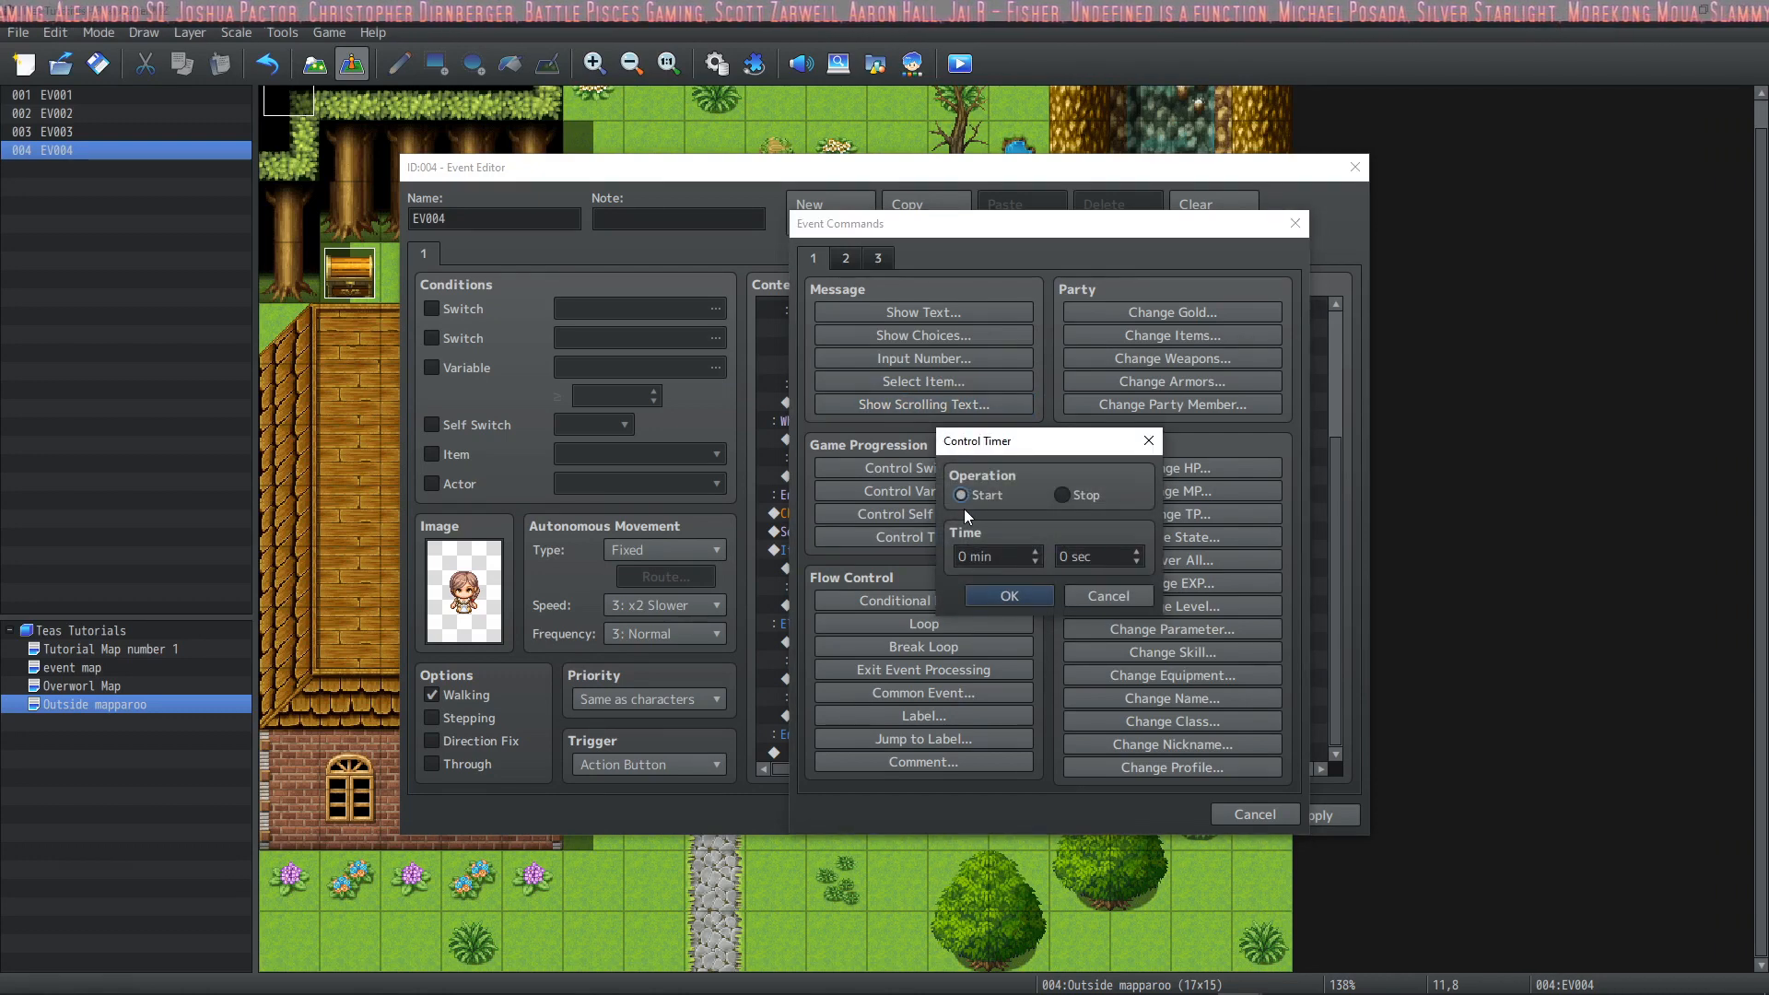
pyautogui.doubleClick(1073, 557)
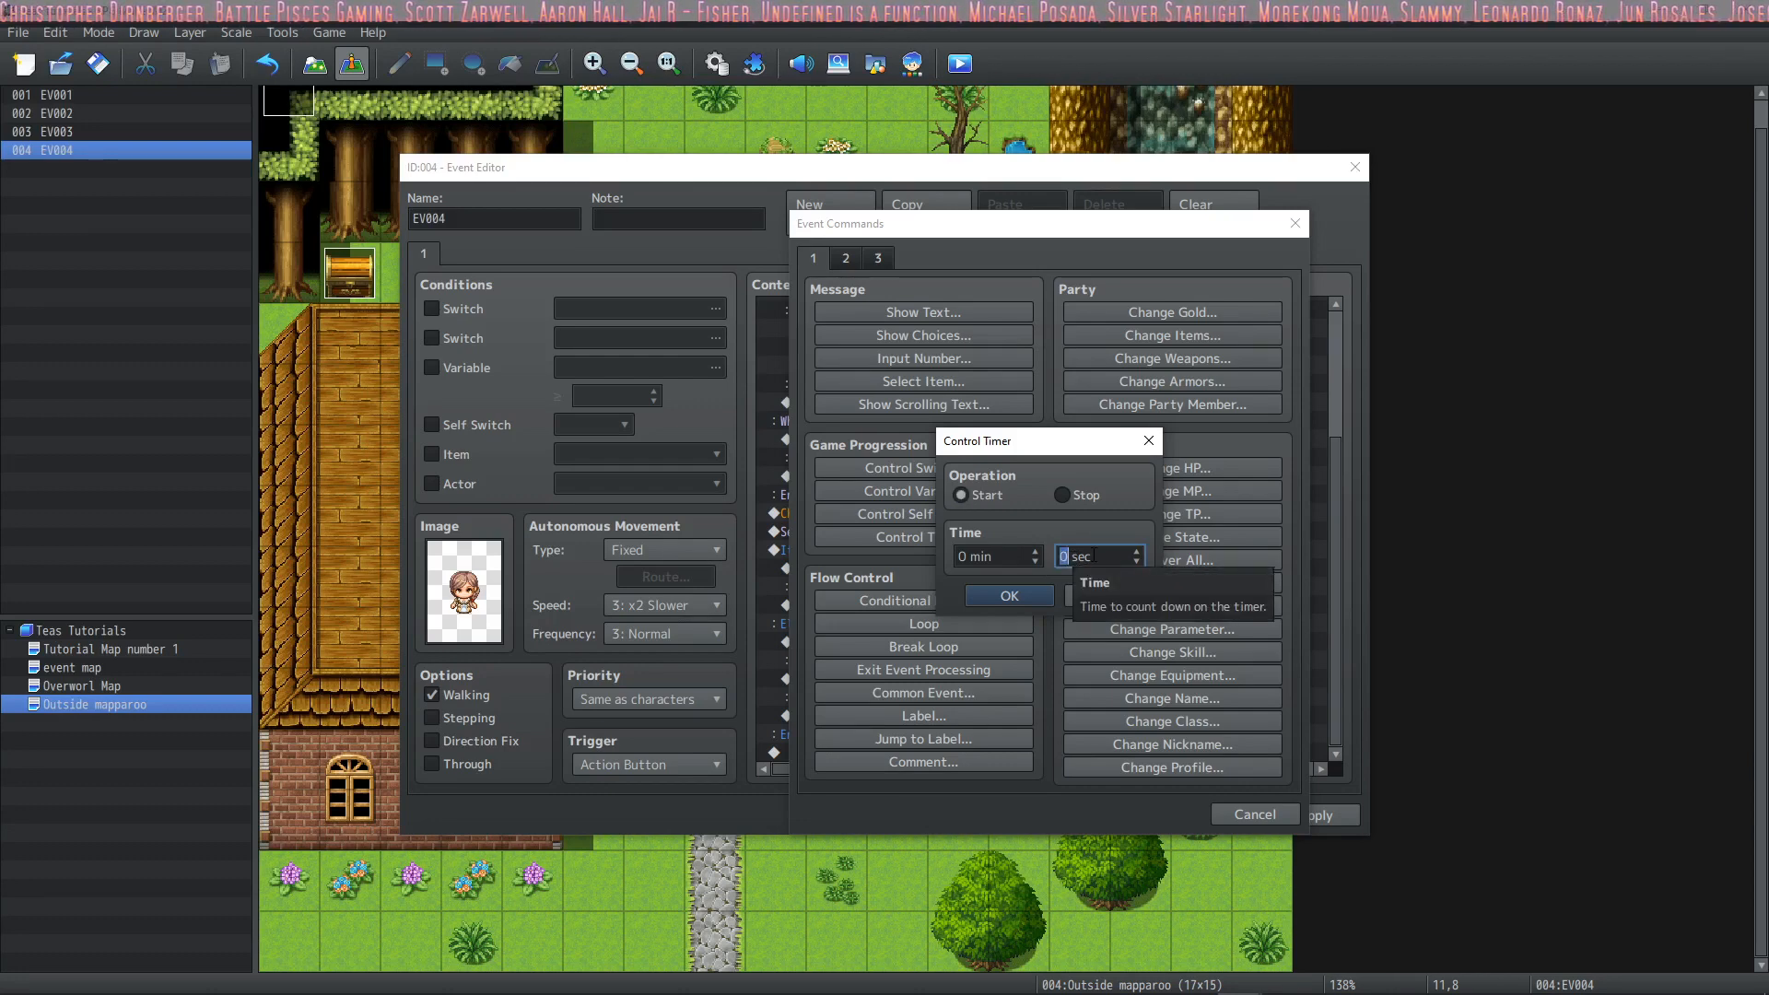
pyautogui.write('5')
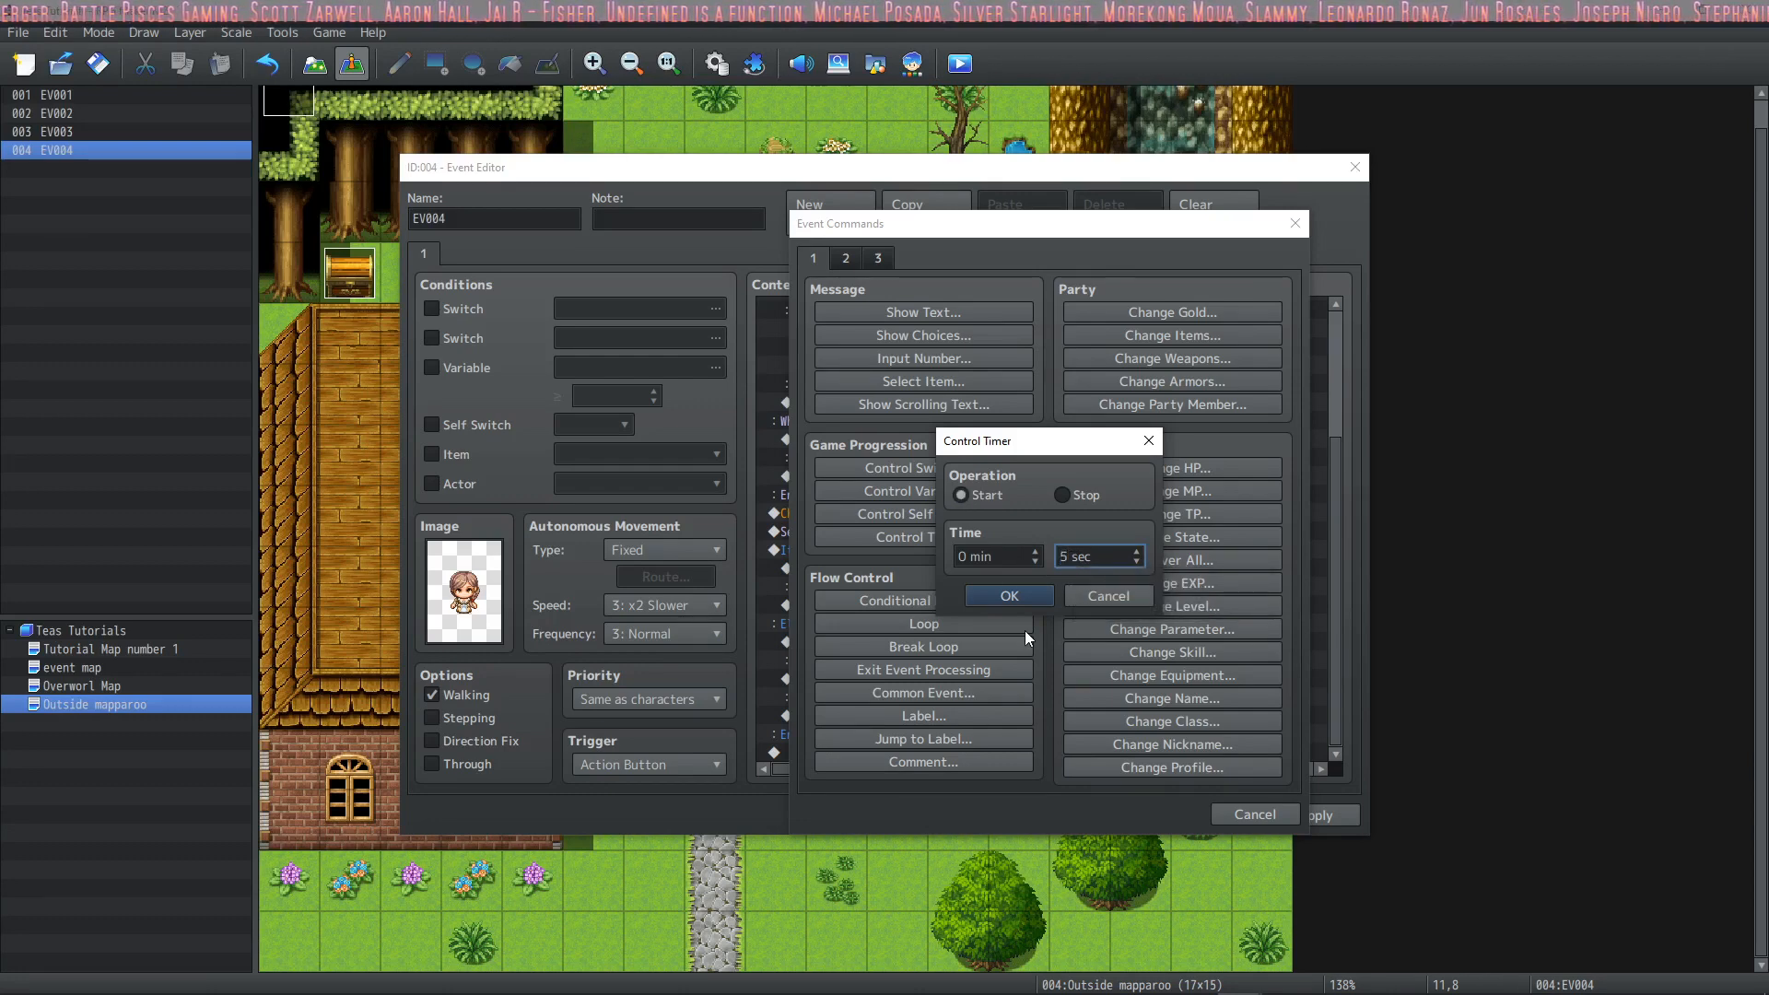
pyautogui.click(1026, 597)
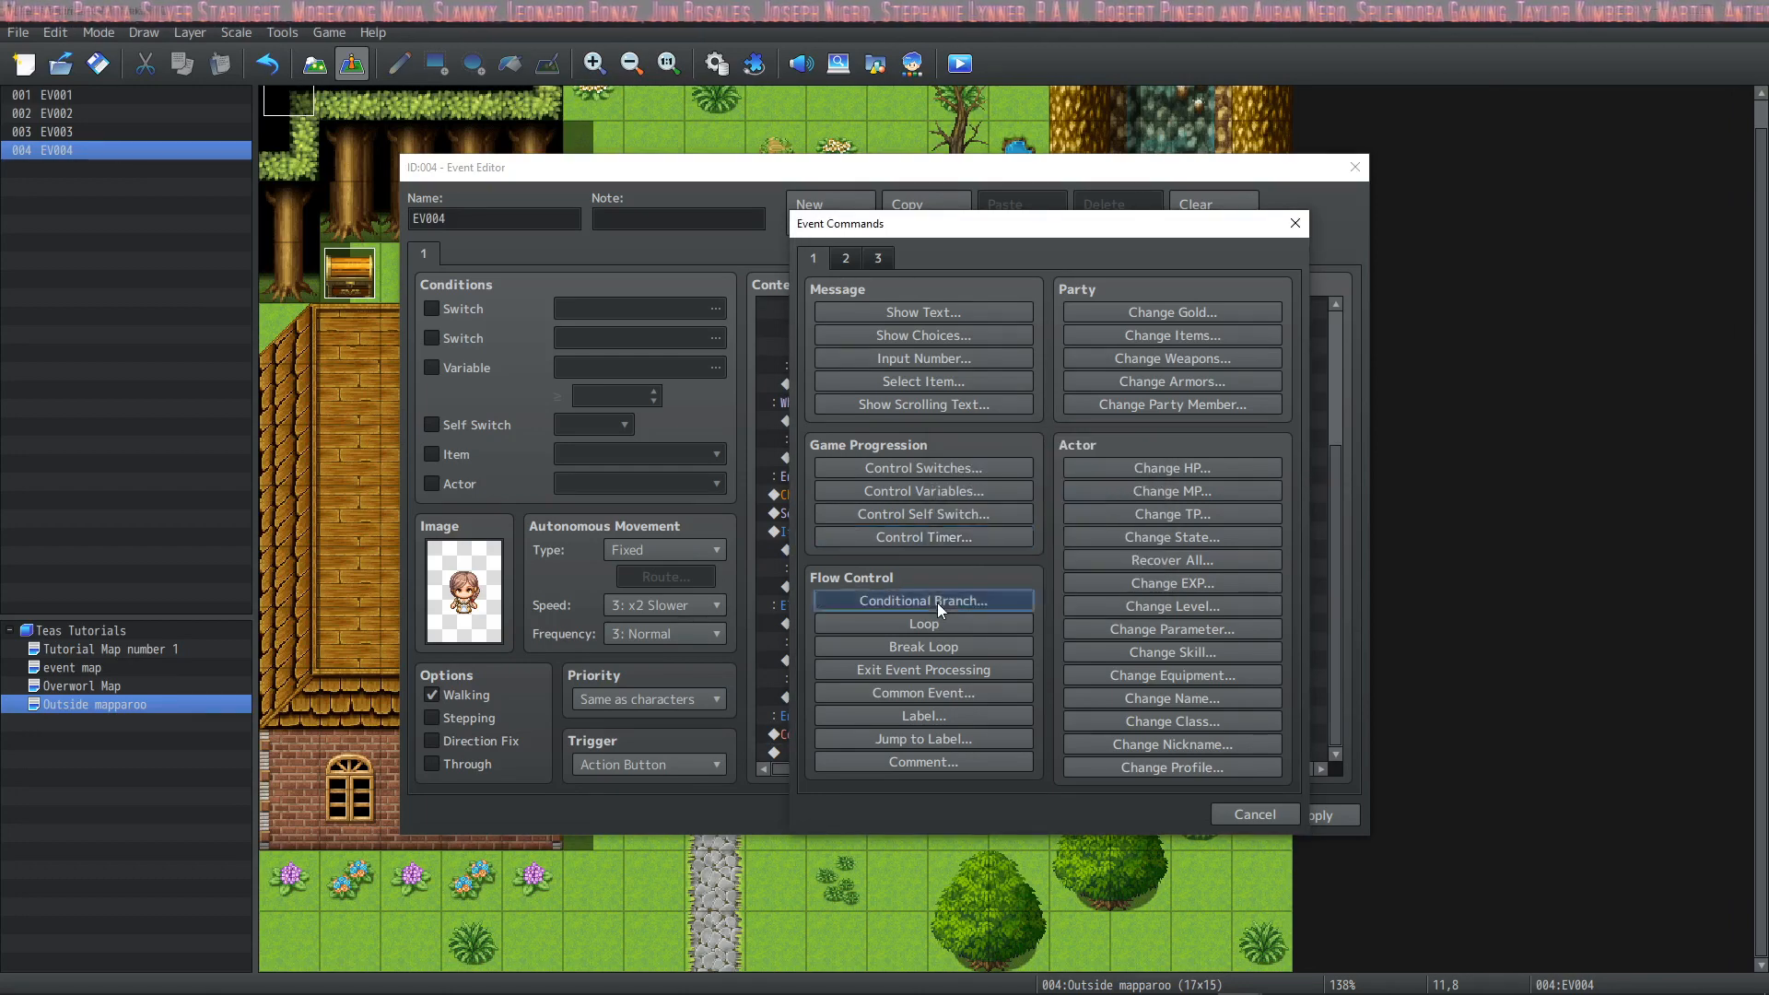
pyautogui.click(937, 603)
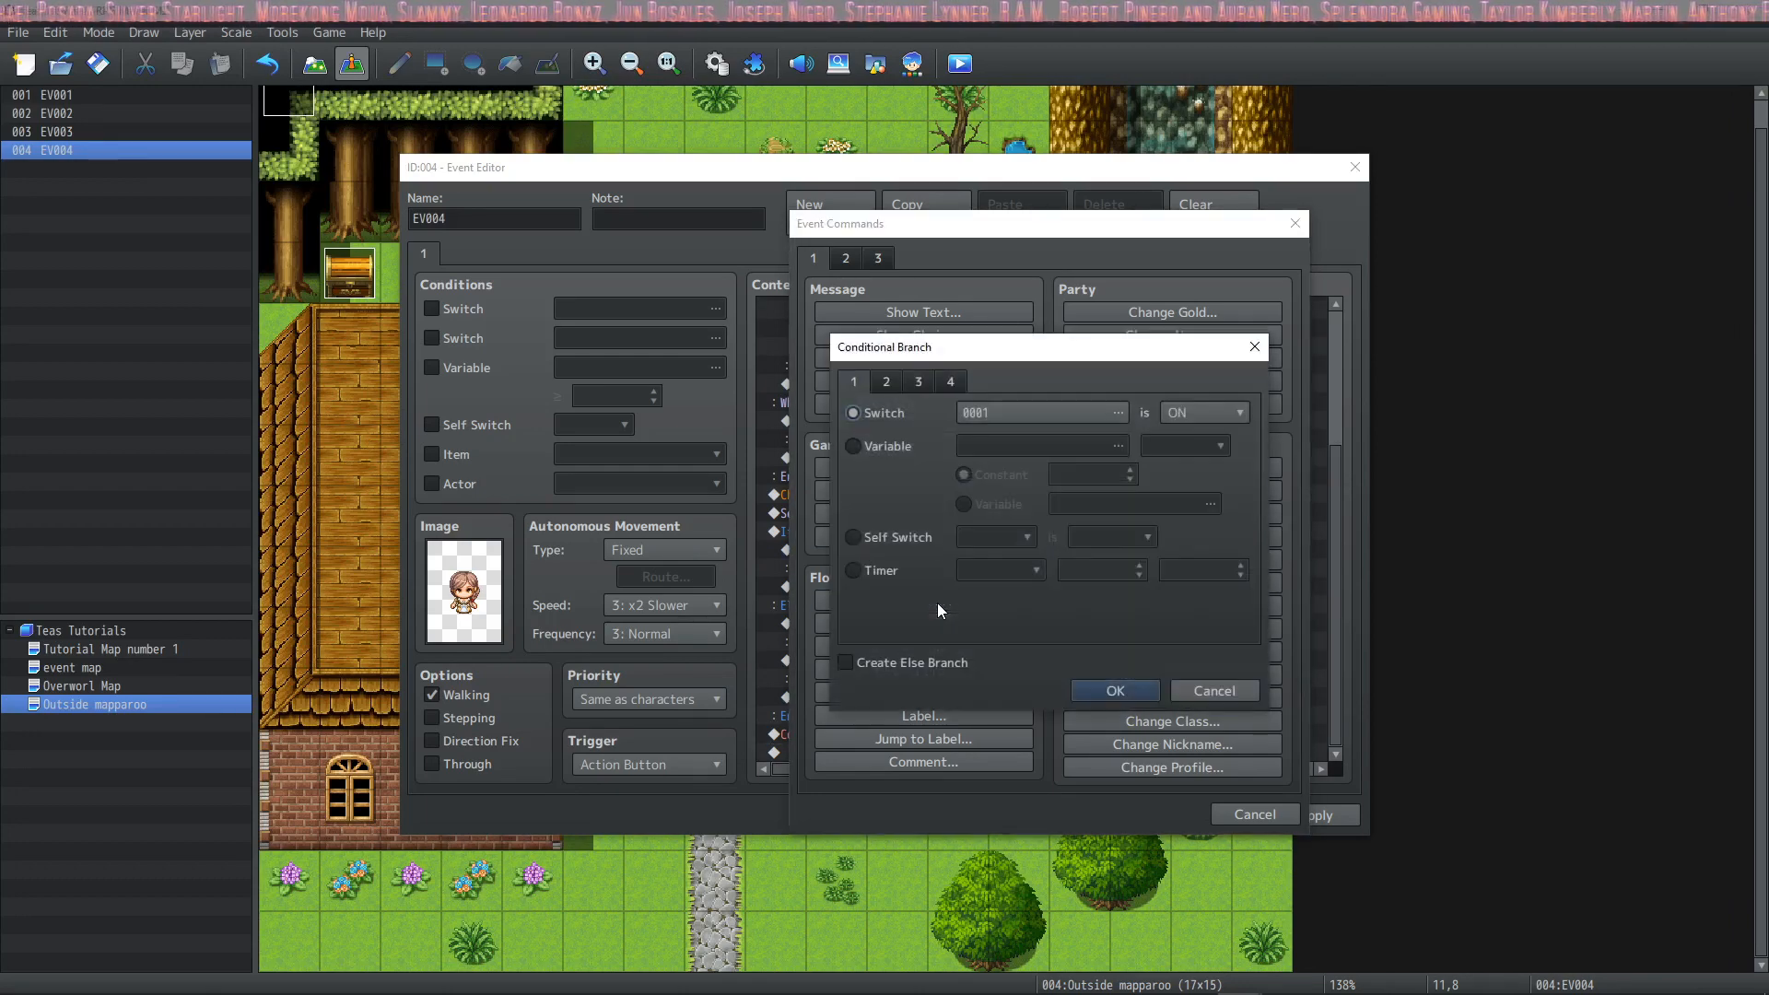
pyautogui.click(854, 573)
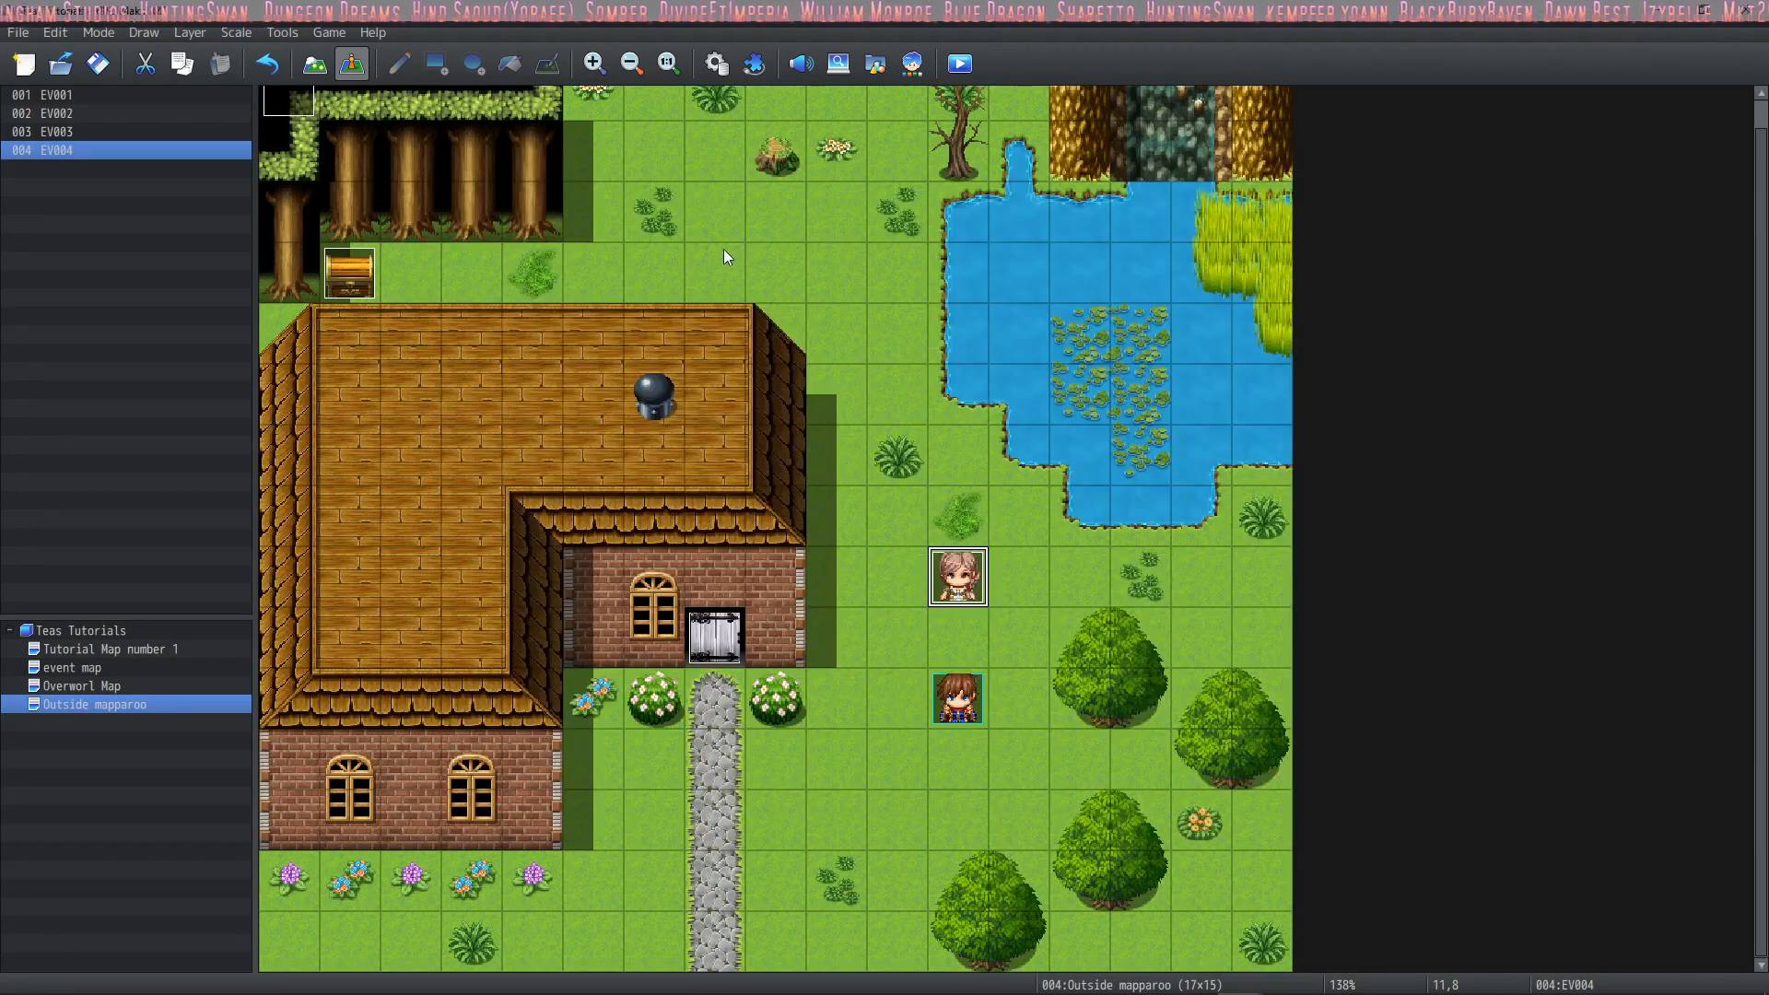
# Step: Create a new event on the map's top row, just beside the existing corner event, and set its trigger to Parallel
pyautogui.scroll(1, 360, 134)
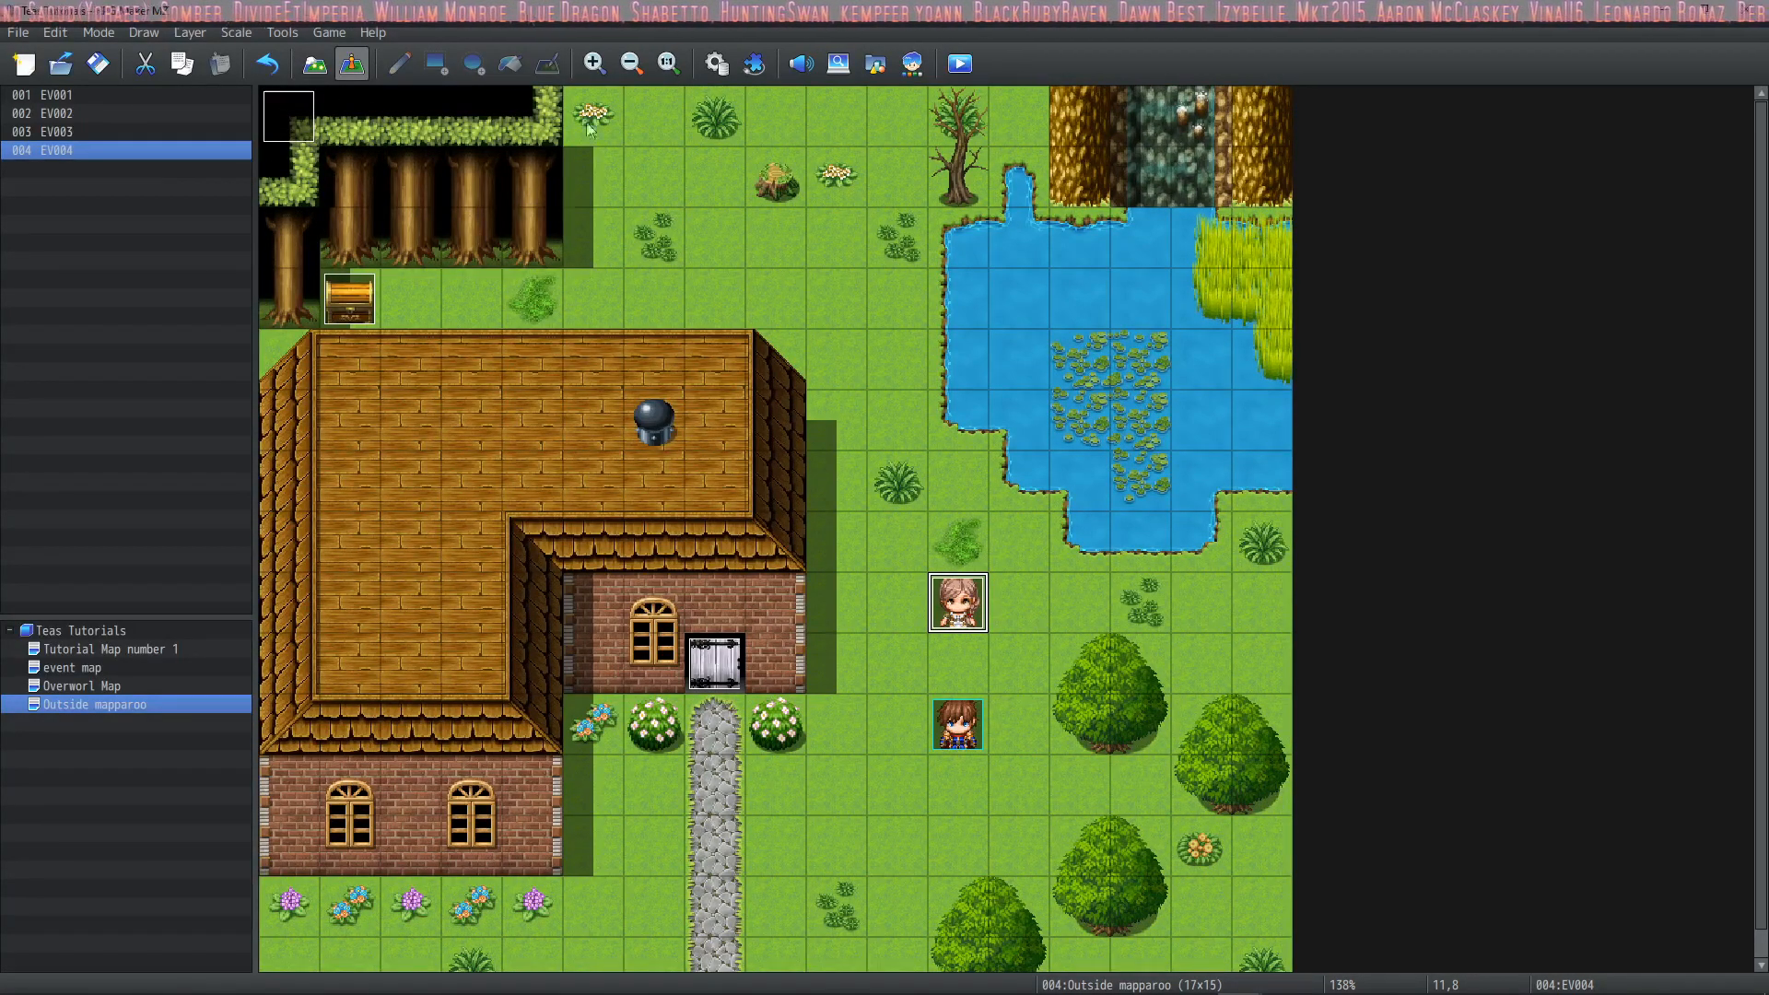
pyautogui.doubleClick(346, 124)
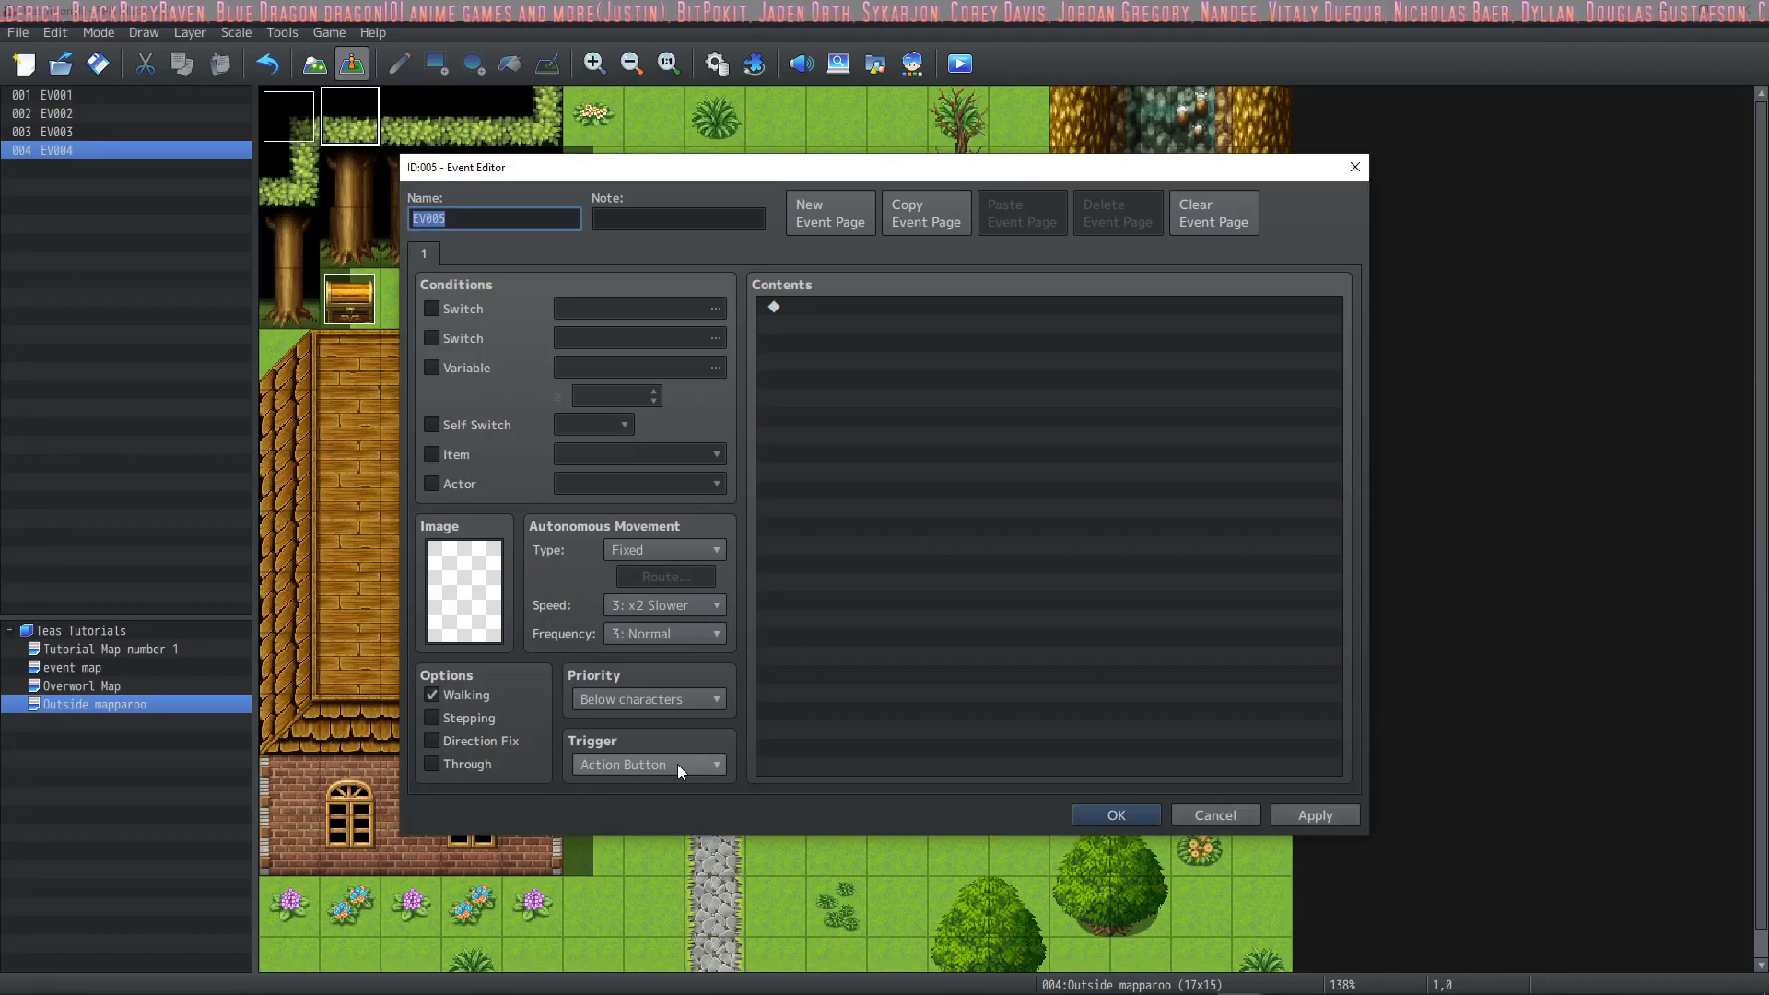
pyautogui.click(677, 764)
pyautogui.click(631, 871)
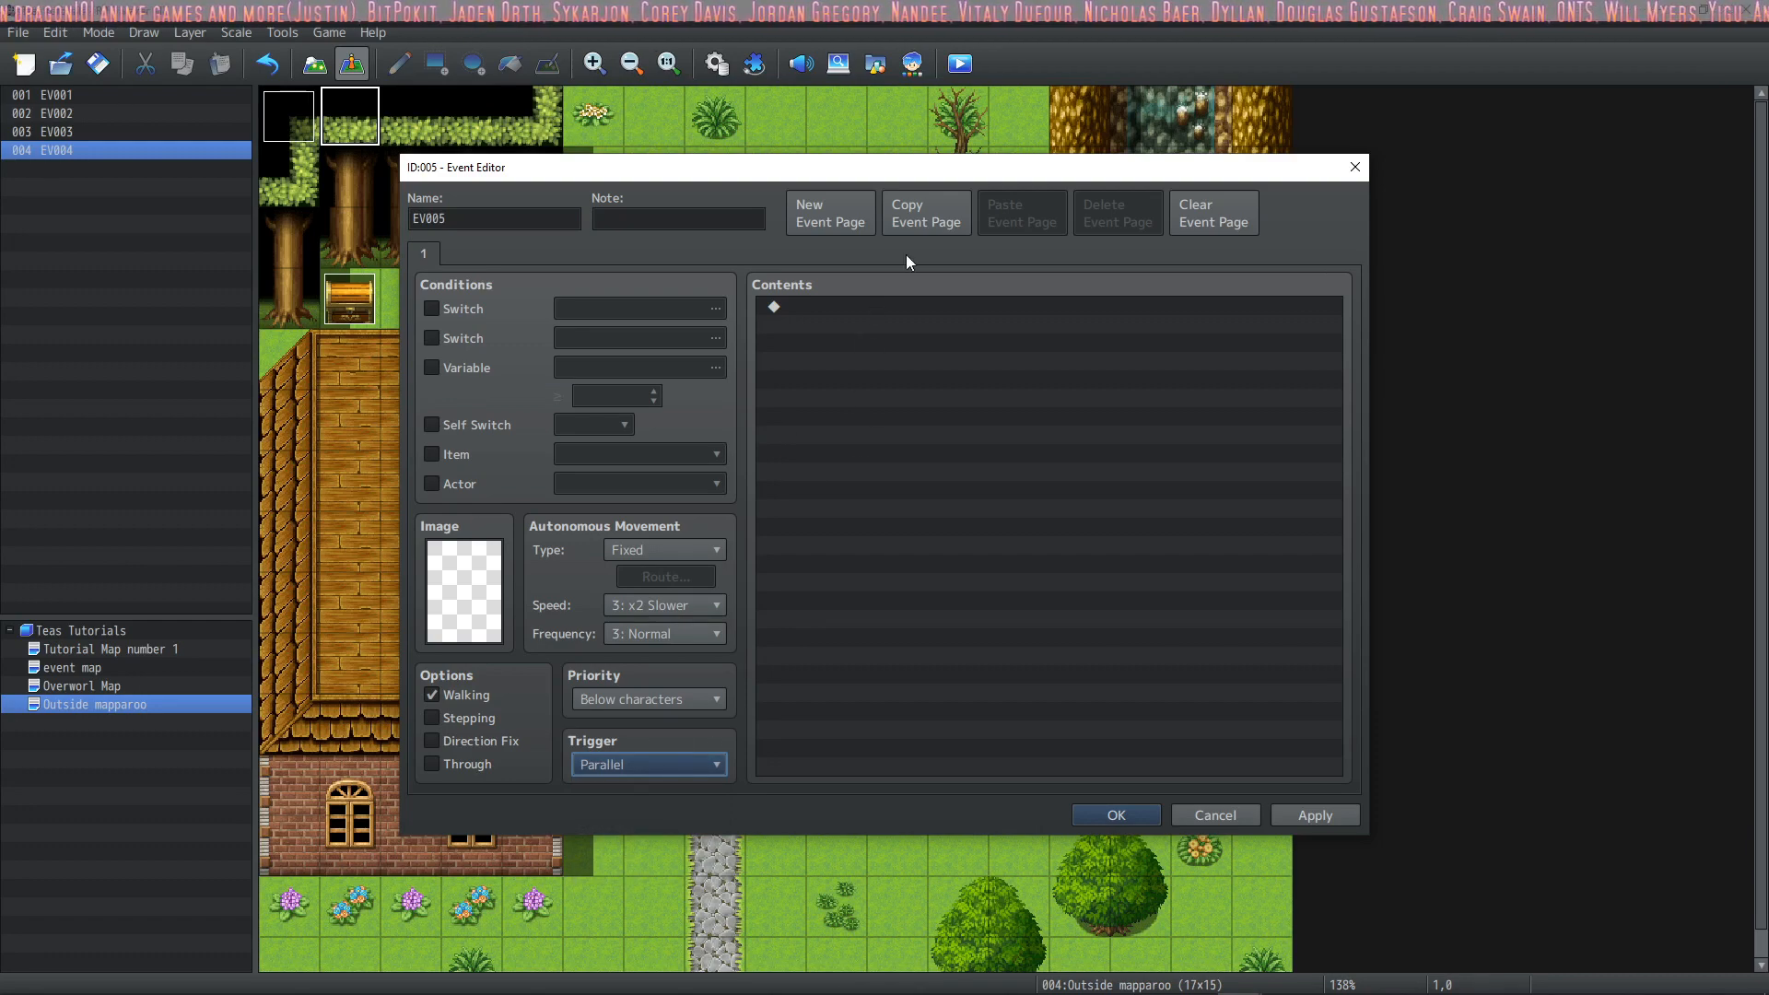
# Step: Add a Conditional Branch to the parallel event that checks whether the timer is ≥ 0 min 0 sec
pyautogui.doubleClick(878, 306)
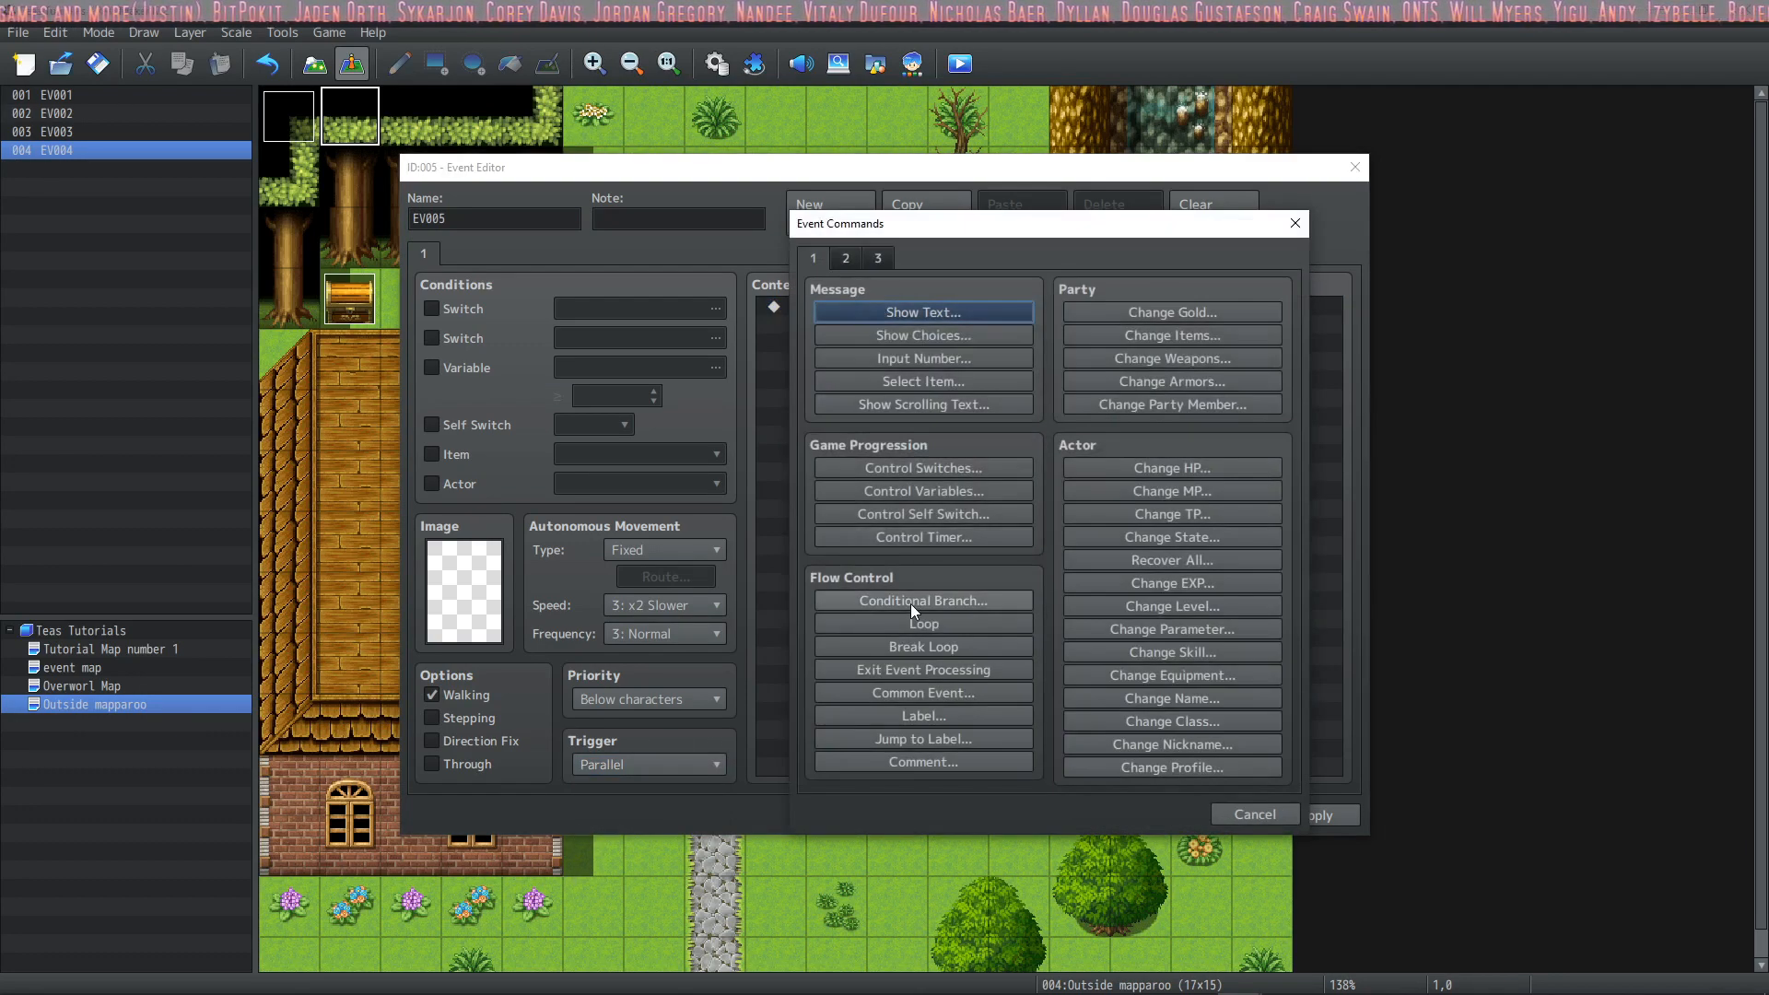
pyautogui.click(911, 604)
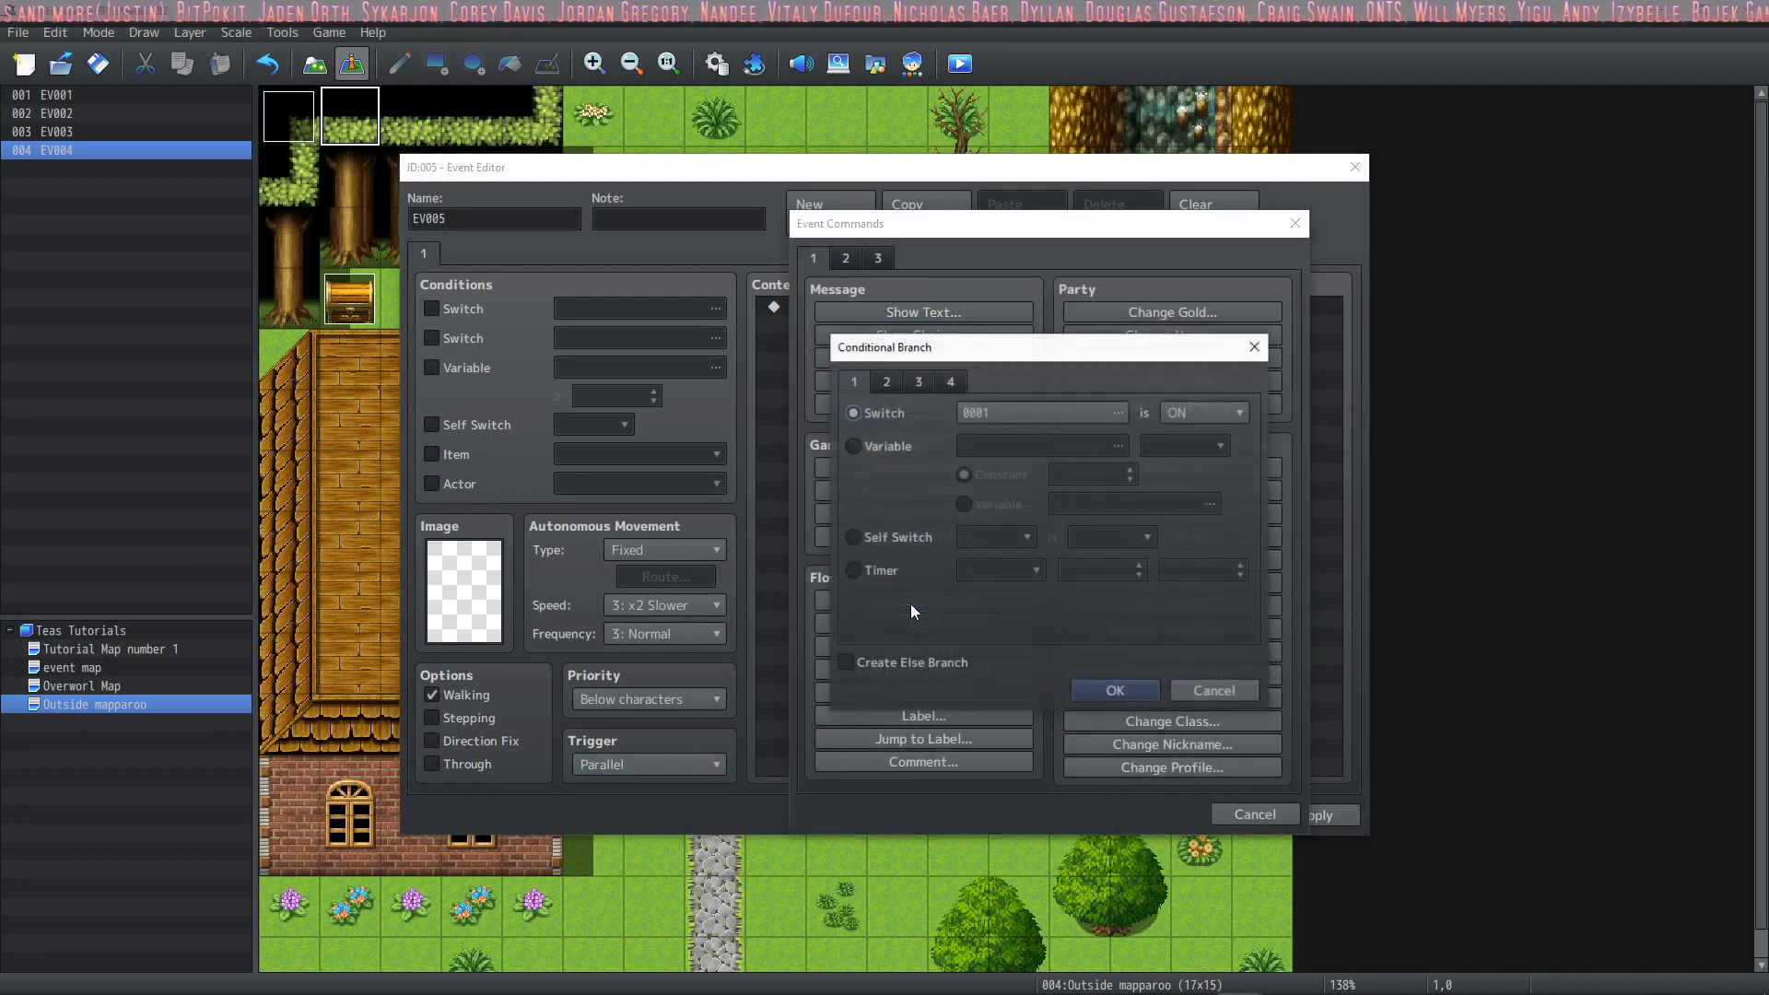
pyautogui.click(853, 570)
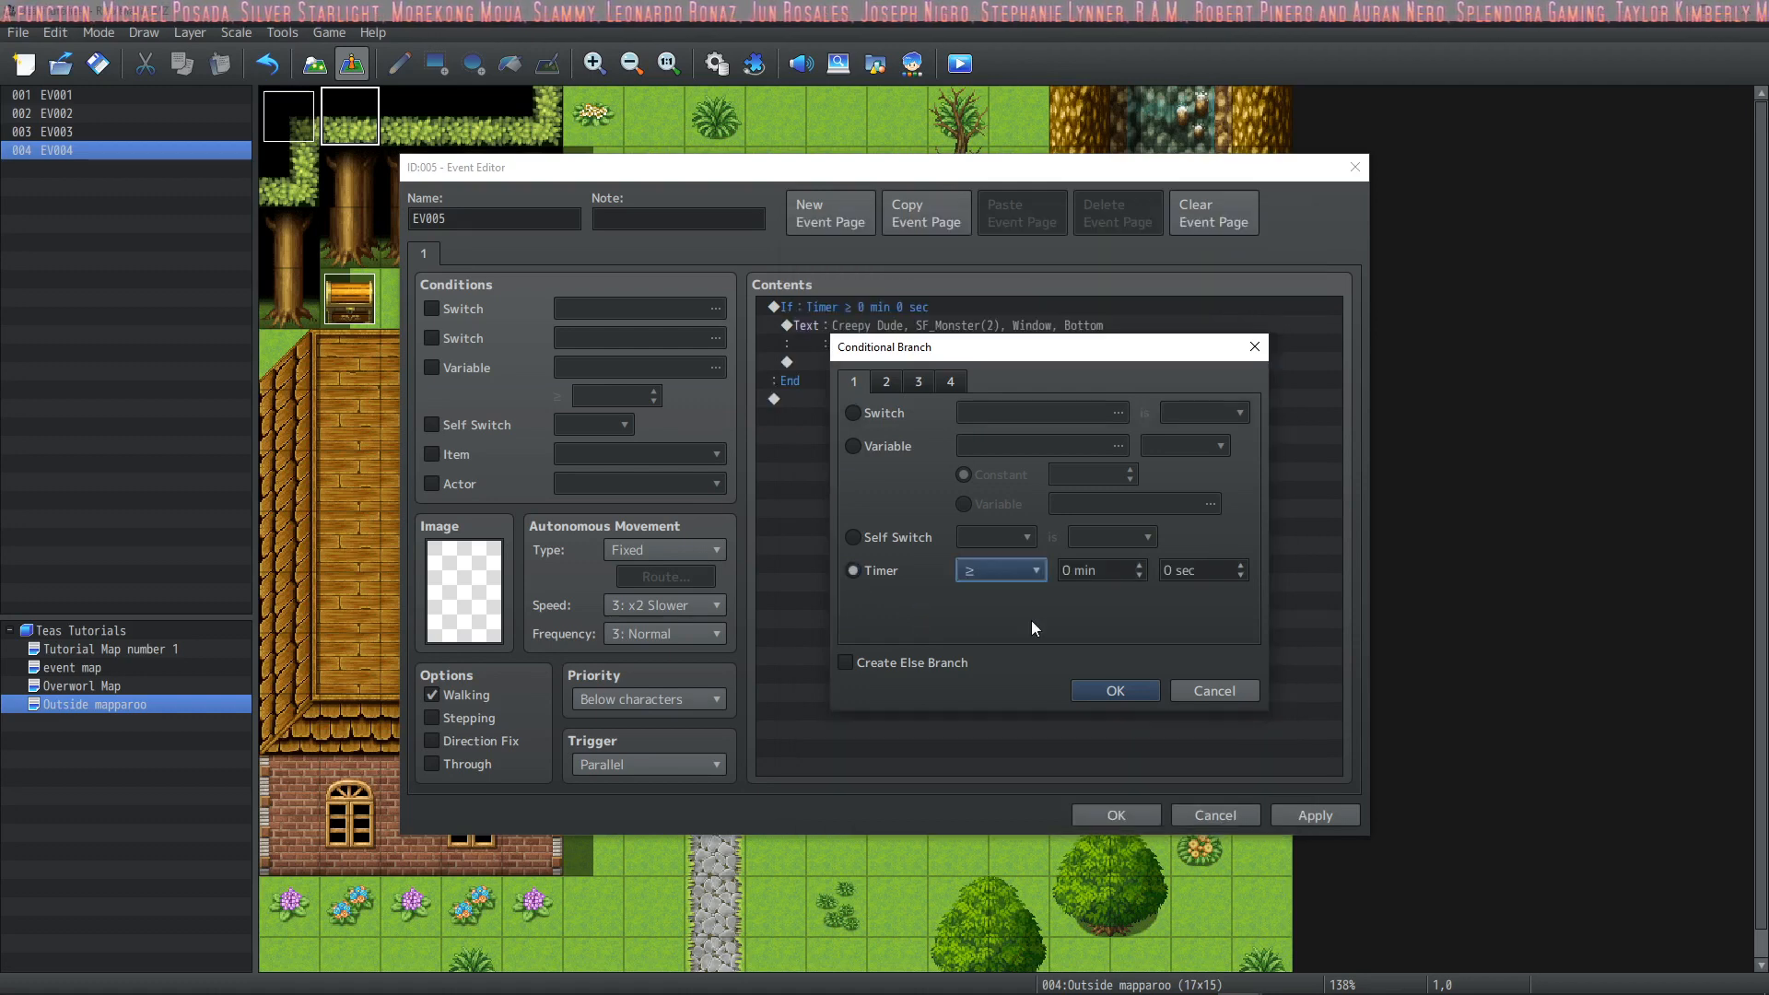
# Step: Change the timer condition's comparison to ≤ in the Conditional Branch
pyautogui.click(1039, 571)
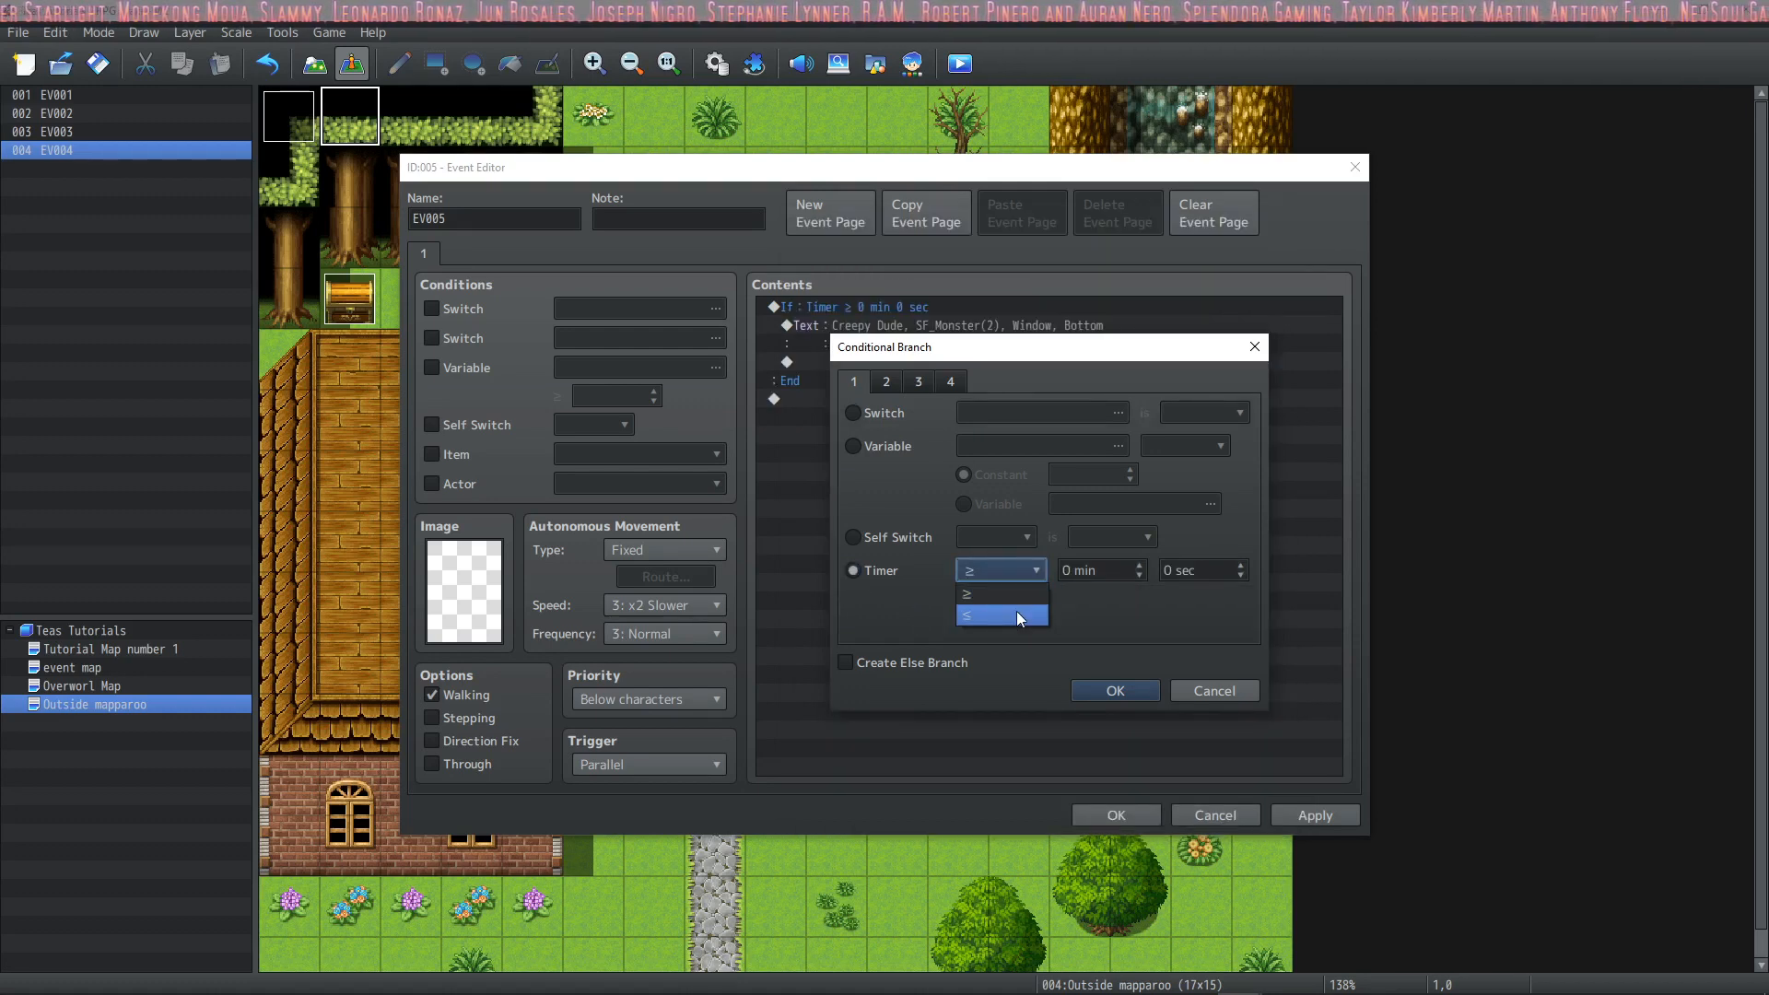
pyautogui.click(1016, 610)
pyautogui.click(1115, 690)
pyautogui.click(827, 399)
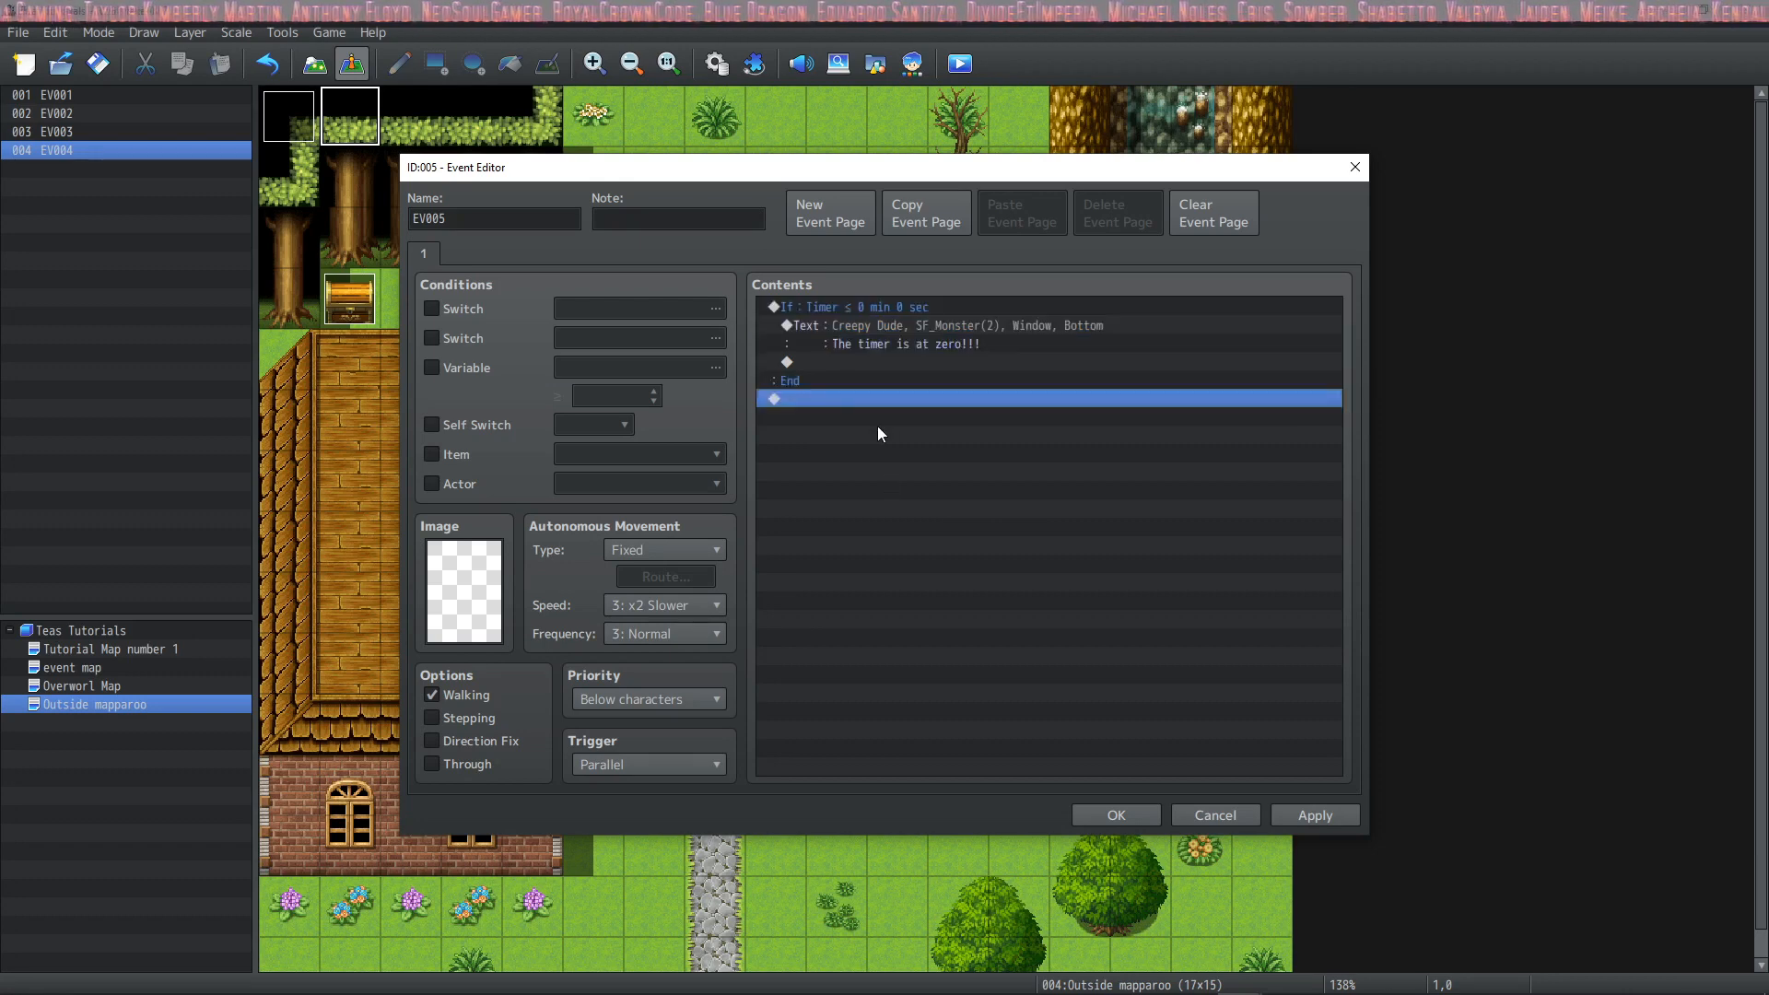
# Step: Below the Creepy Dude text in the timer branch, add a Control Self Switch command that turns A ON
pyautogui.doubleClick(864, 361)
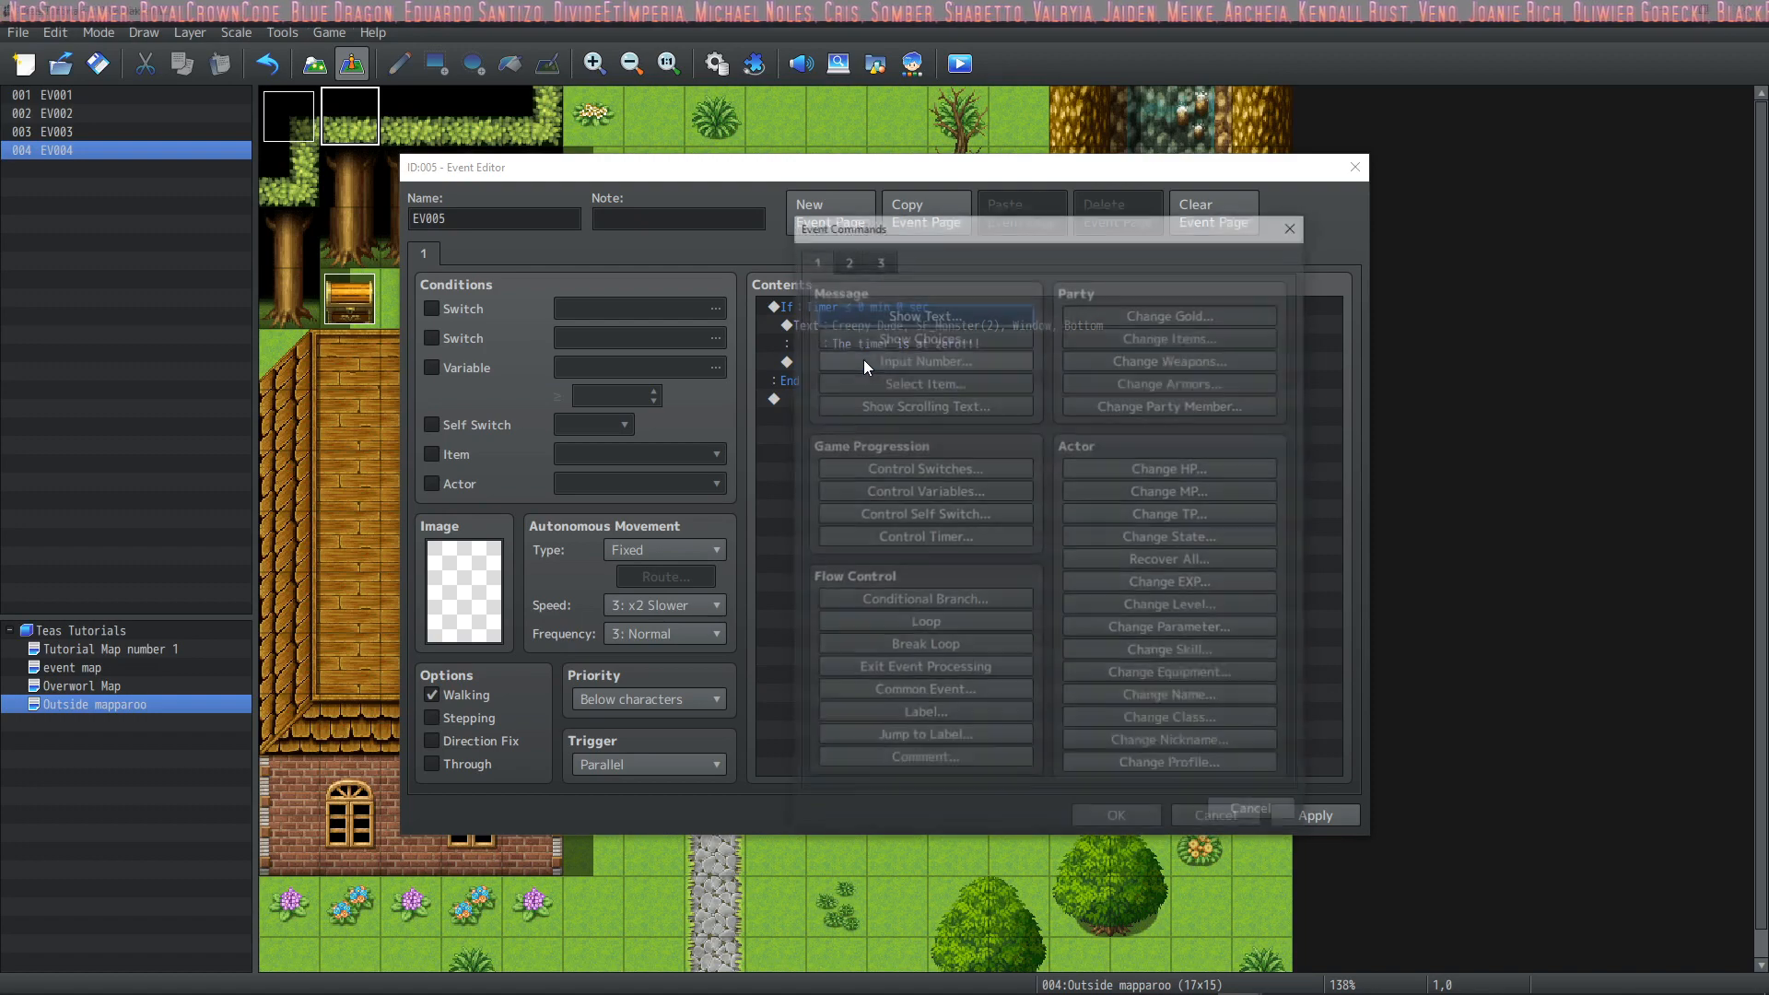
pyautogui.click(920, 513)
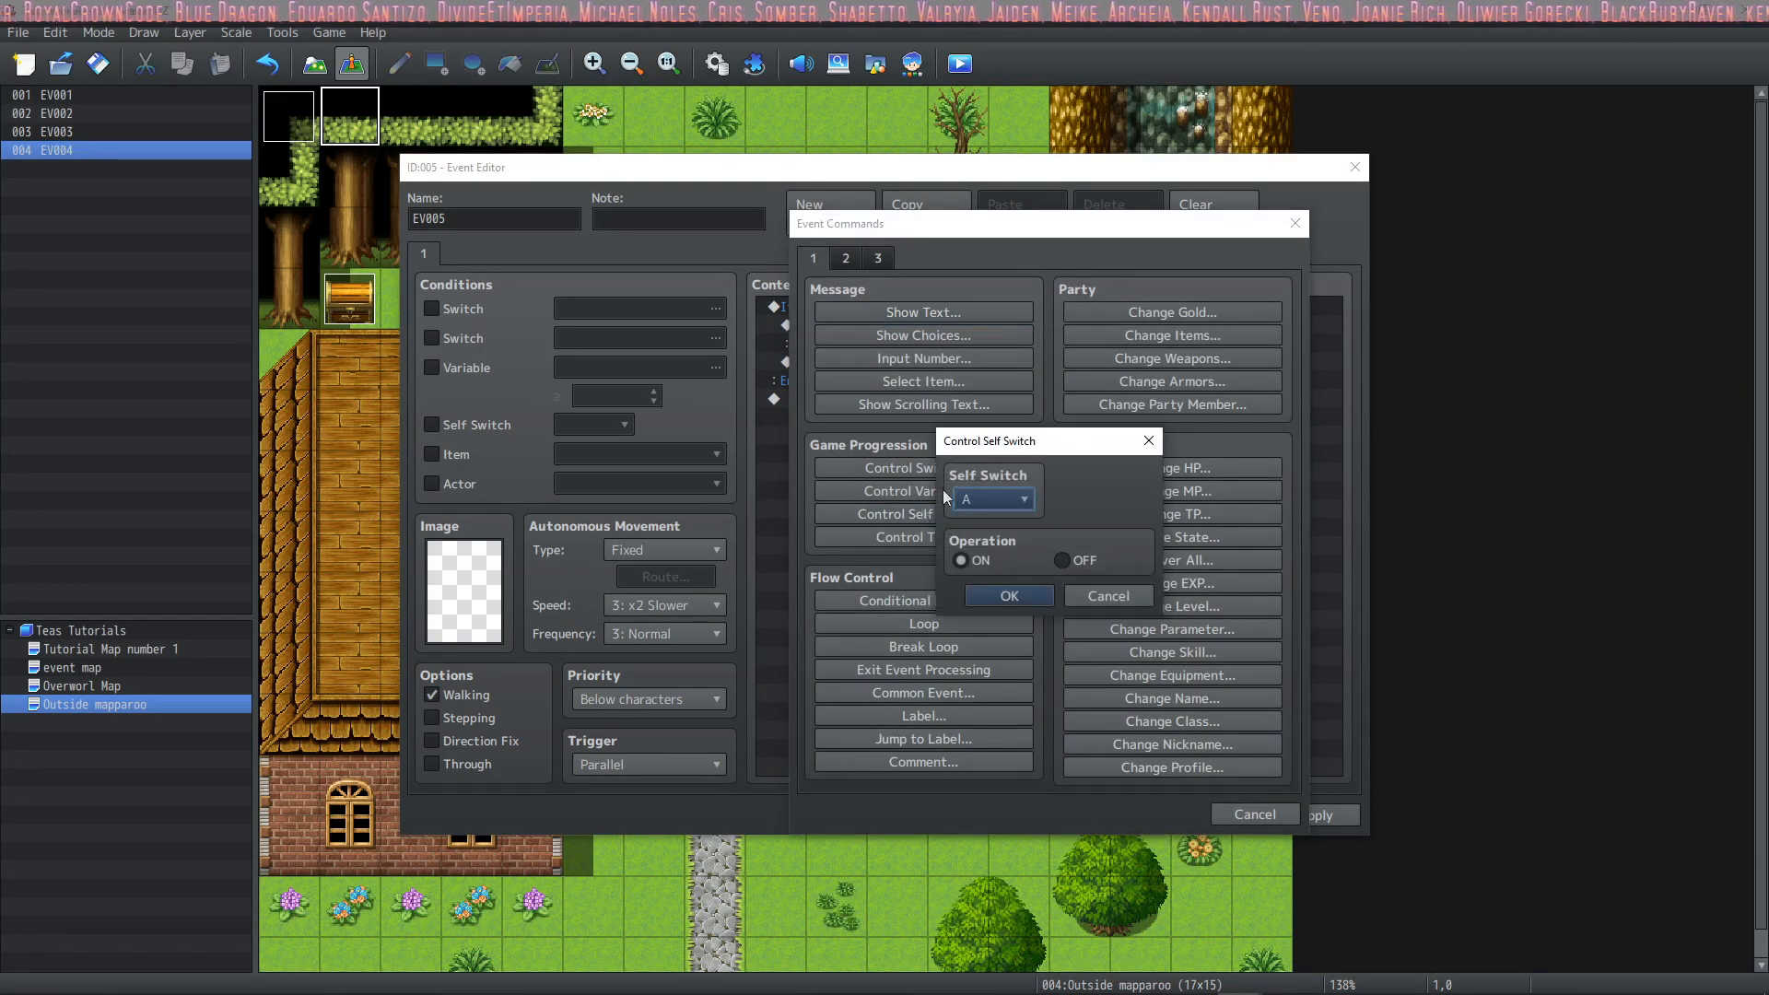
pyautogui.click(1000, 591)
# Step: Add a second page to the timer event, conditioned on Self Switch A
pyautogui.click(798, 206)
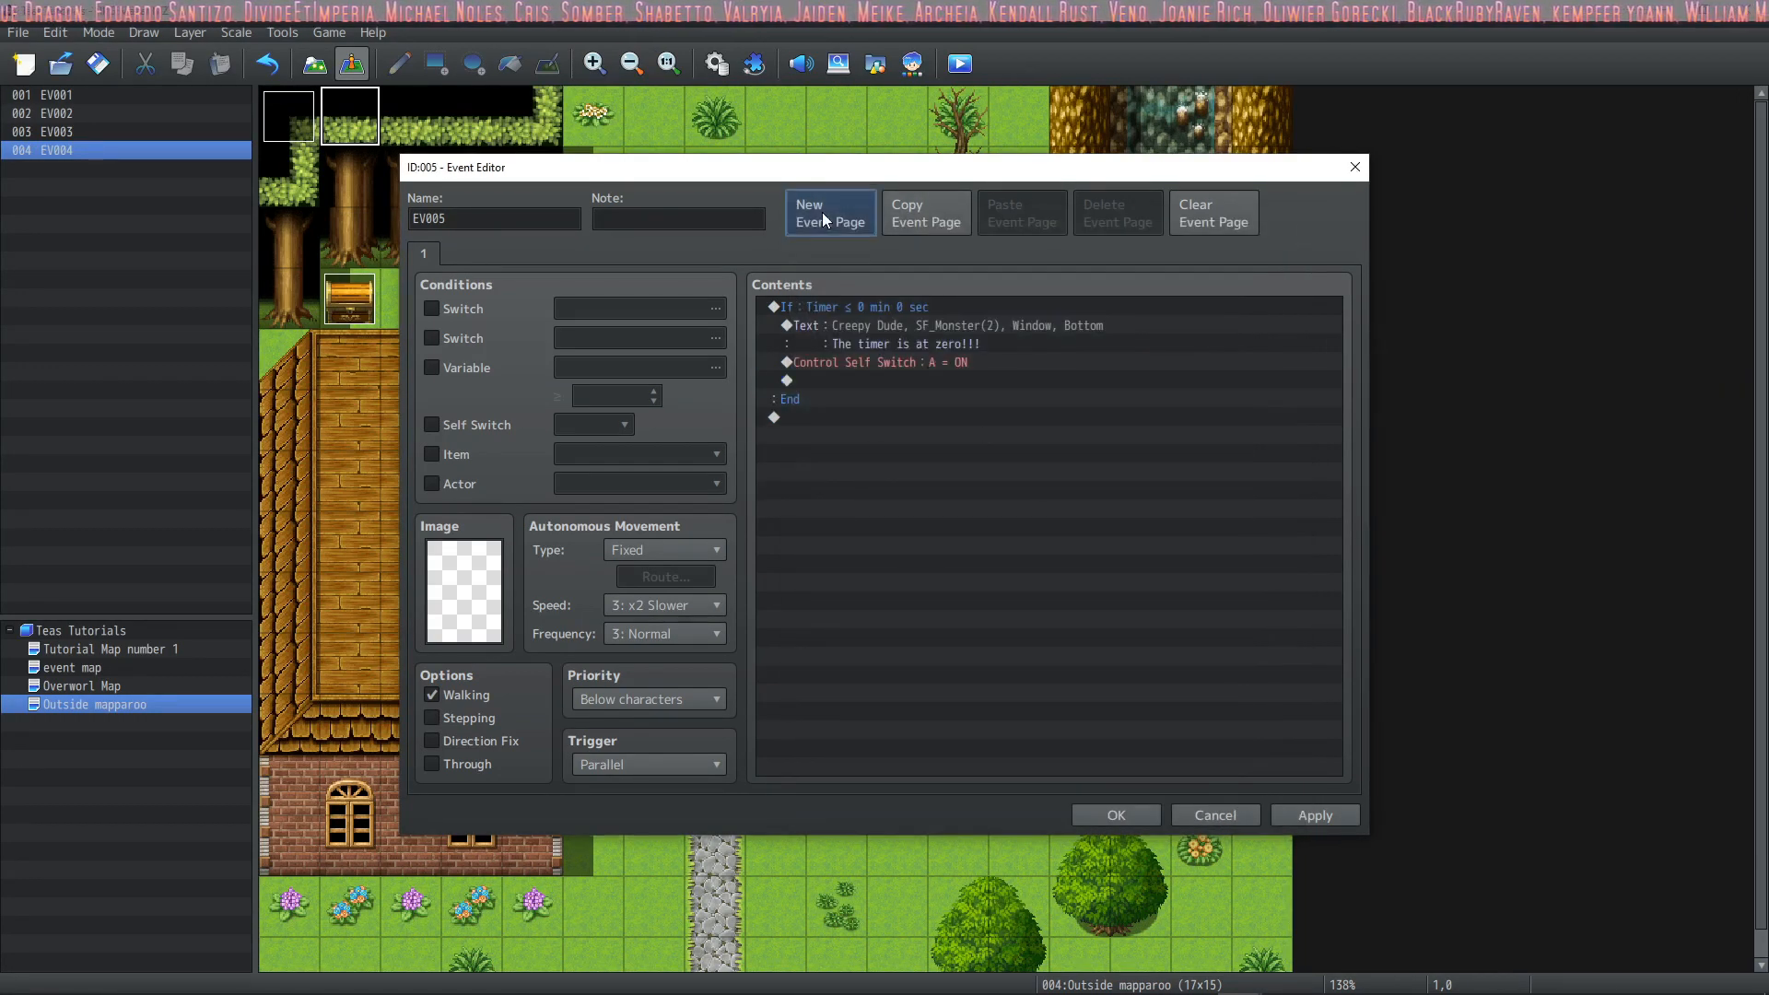
pyautogui.click(430, 425)
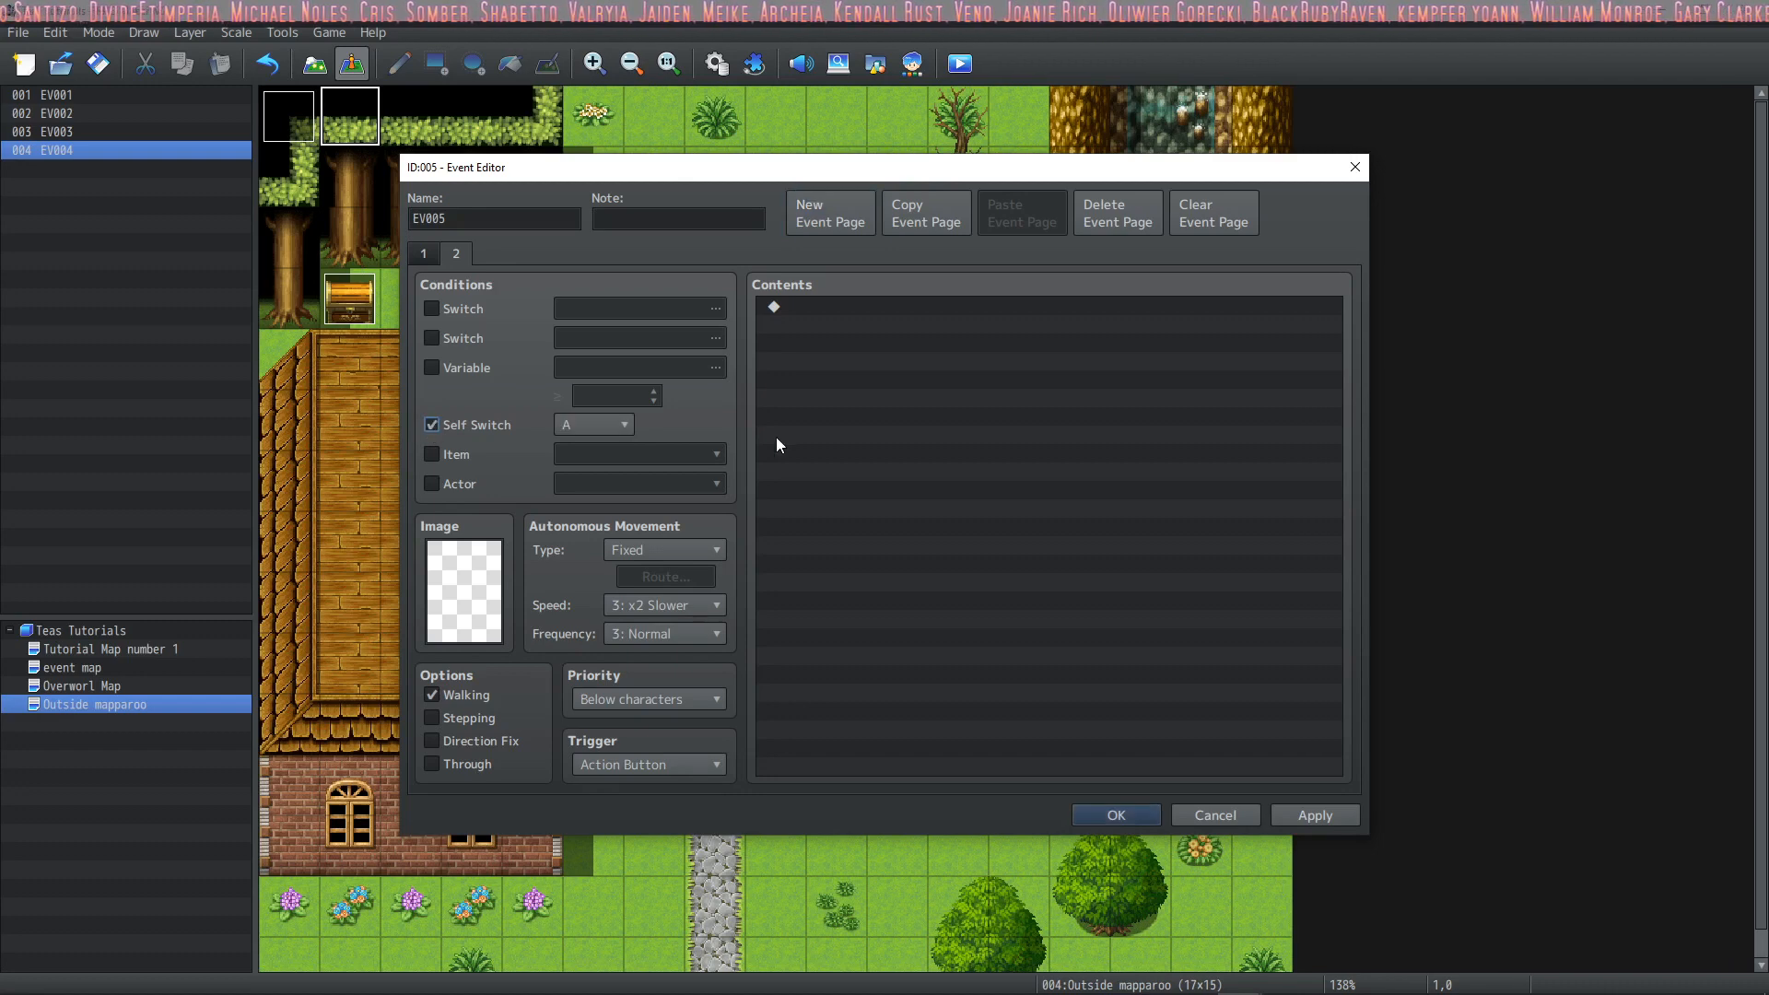
pyautogui.click(424, 251)
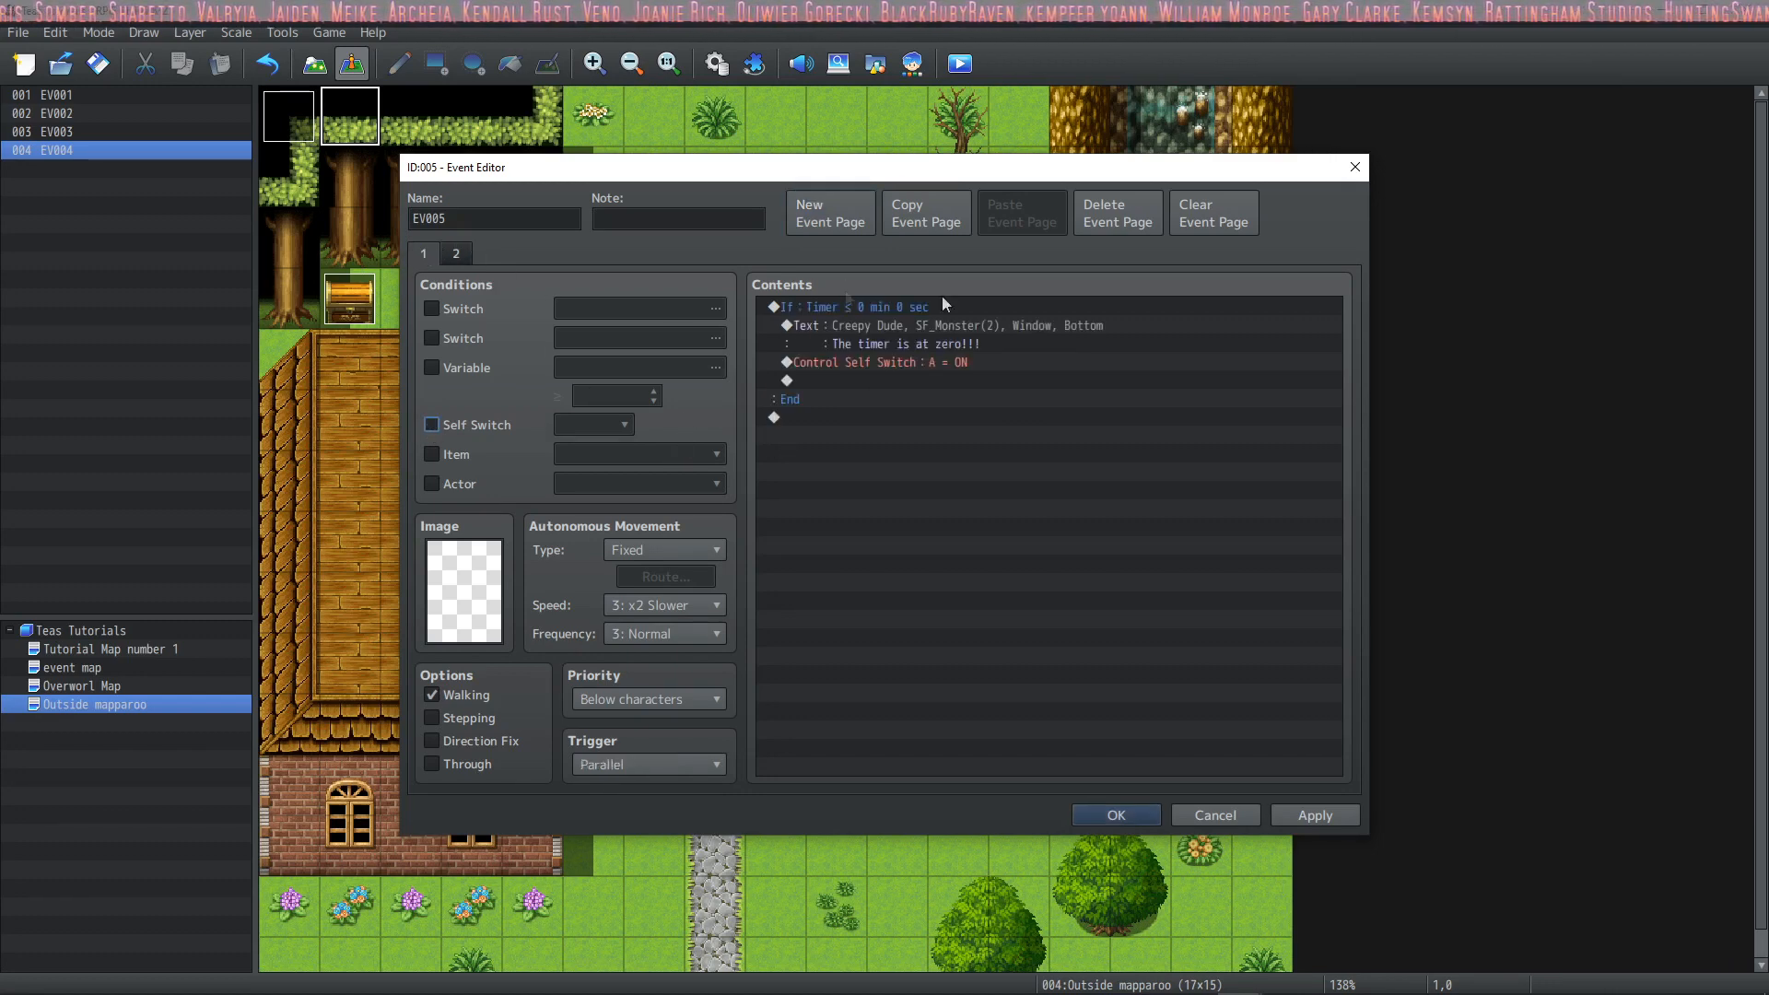
pyautogui.click(455, 254)
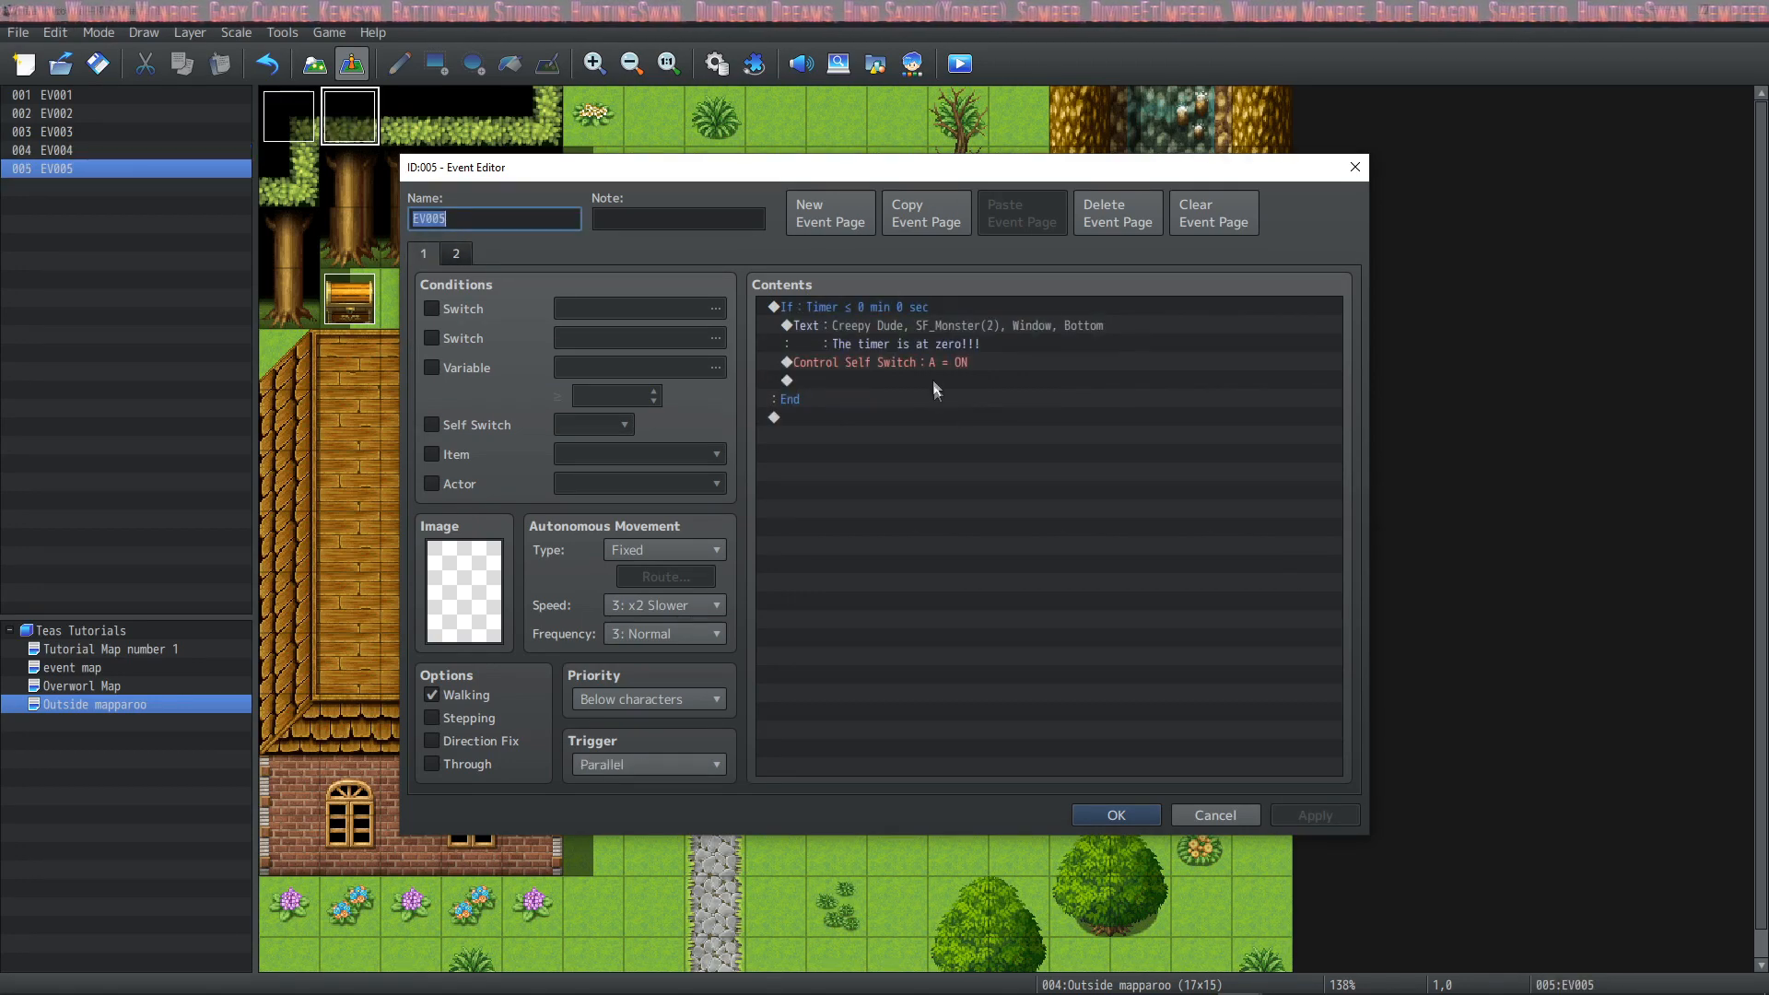
# Step: Below the self switch command, add a Control Switches command that turns ON switch 0001, named "Page 2 NPC", and save the event
pyautogui.doubleClick(929, 377)
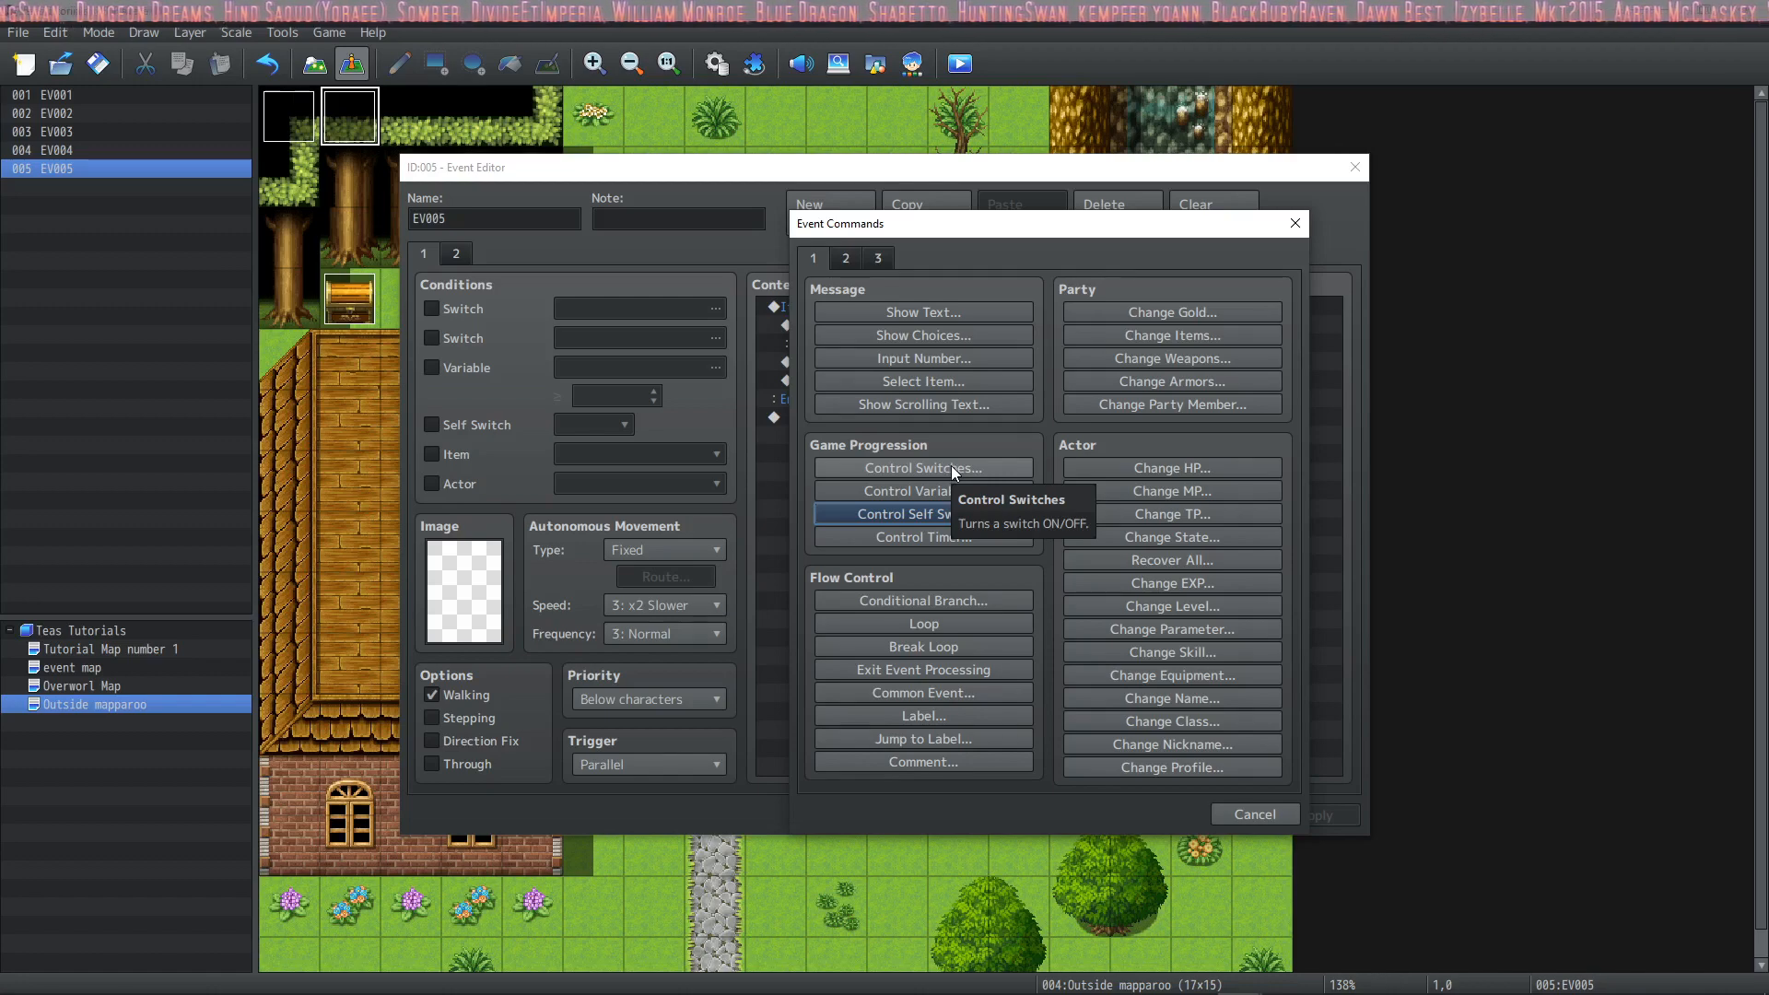
pyautogui.click(987, 466)
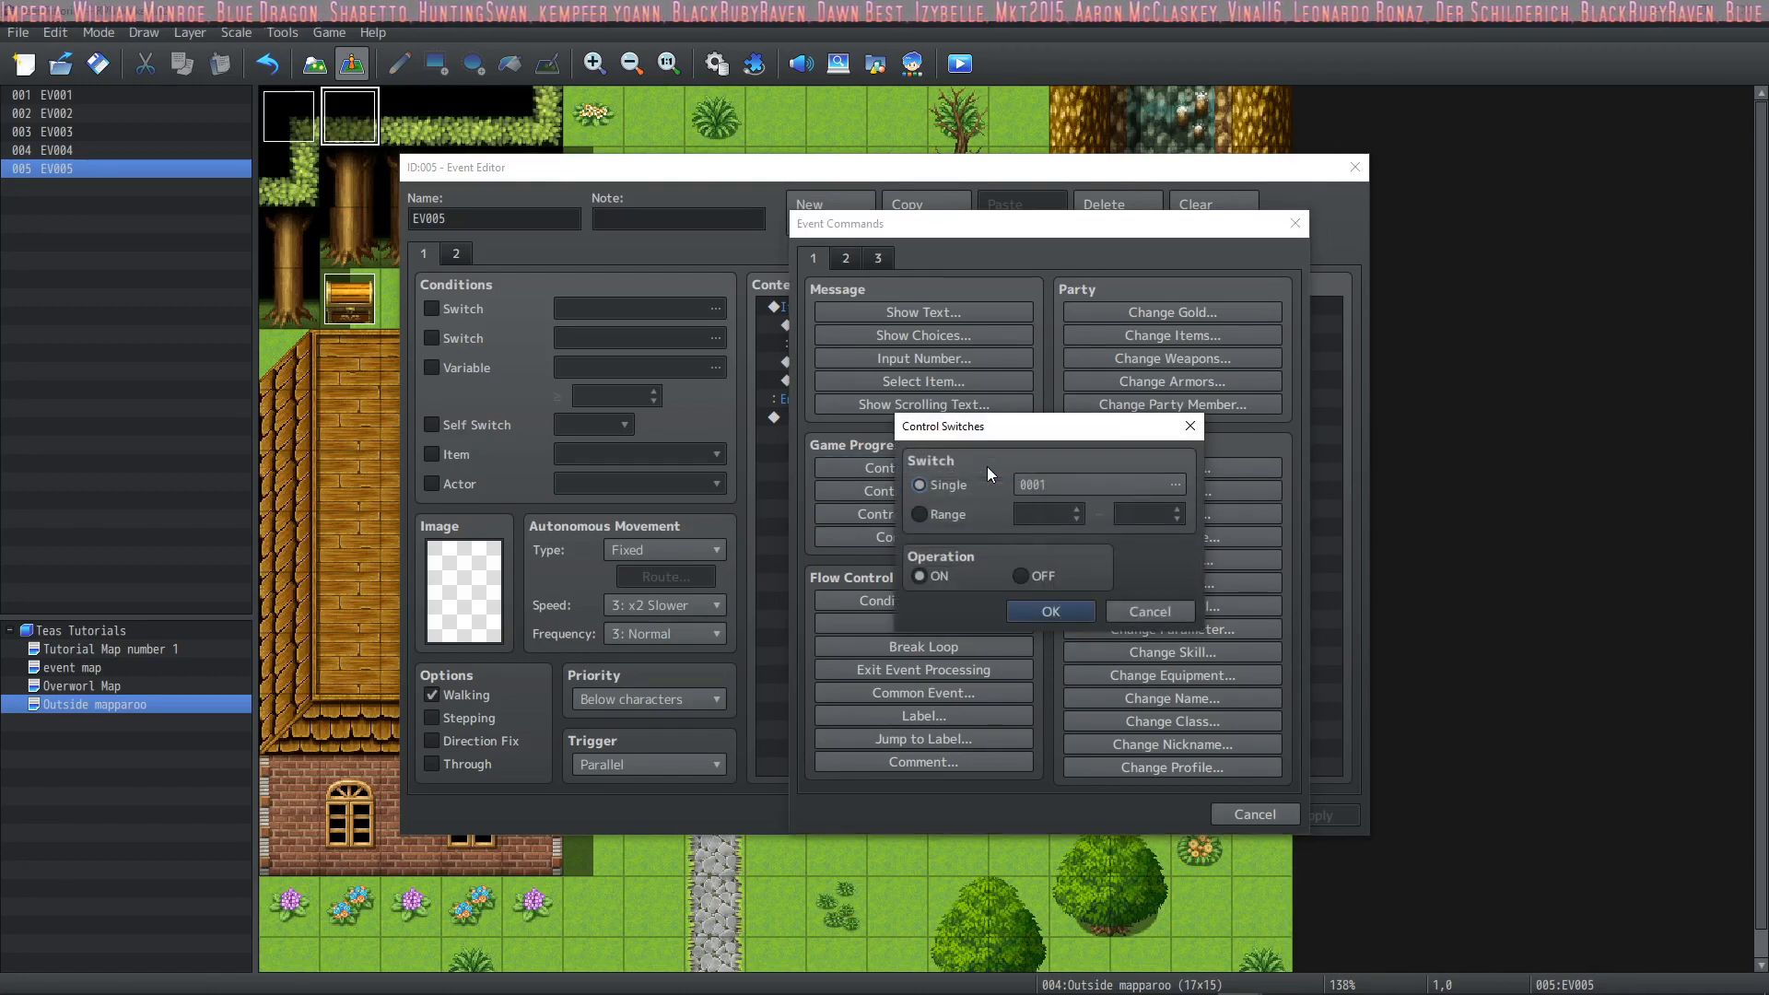
pyautogui.click(1058, 484)
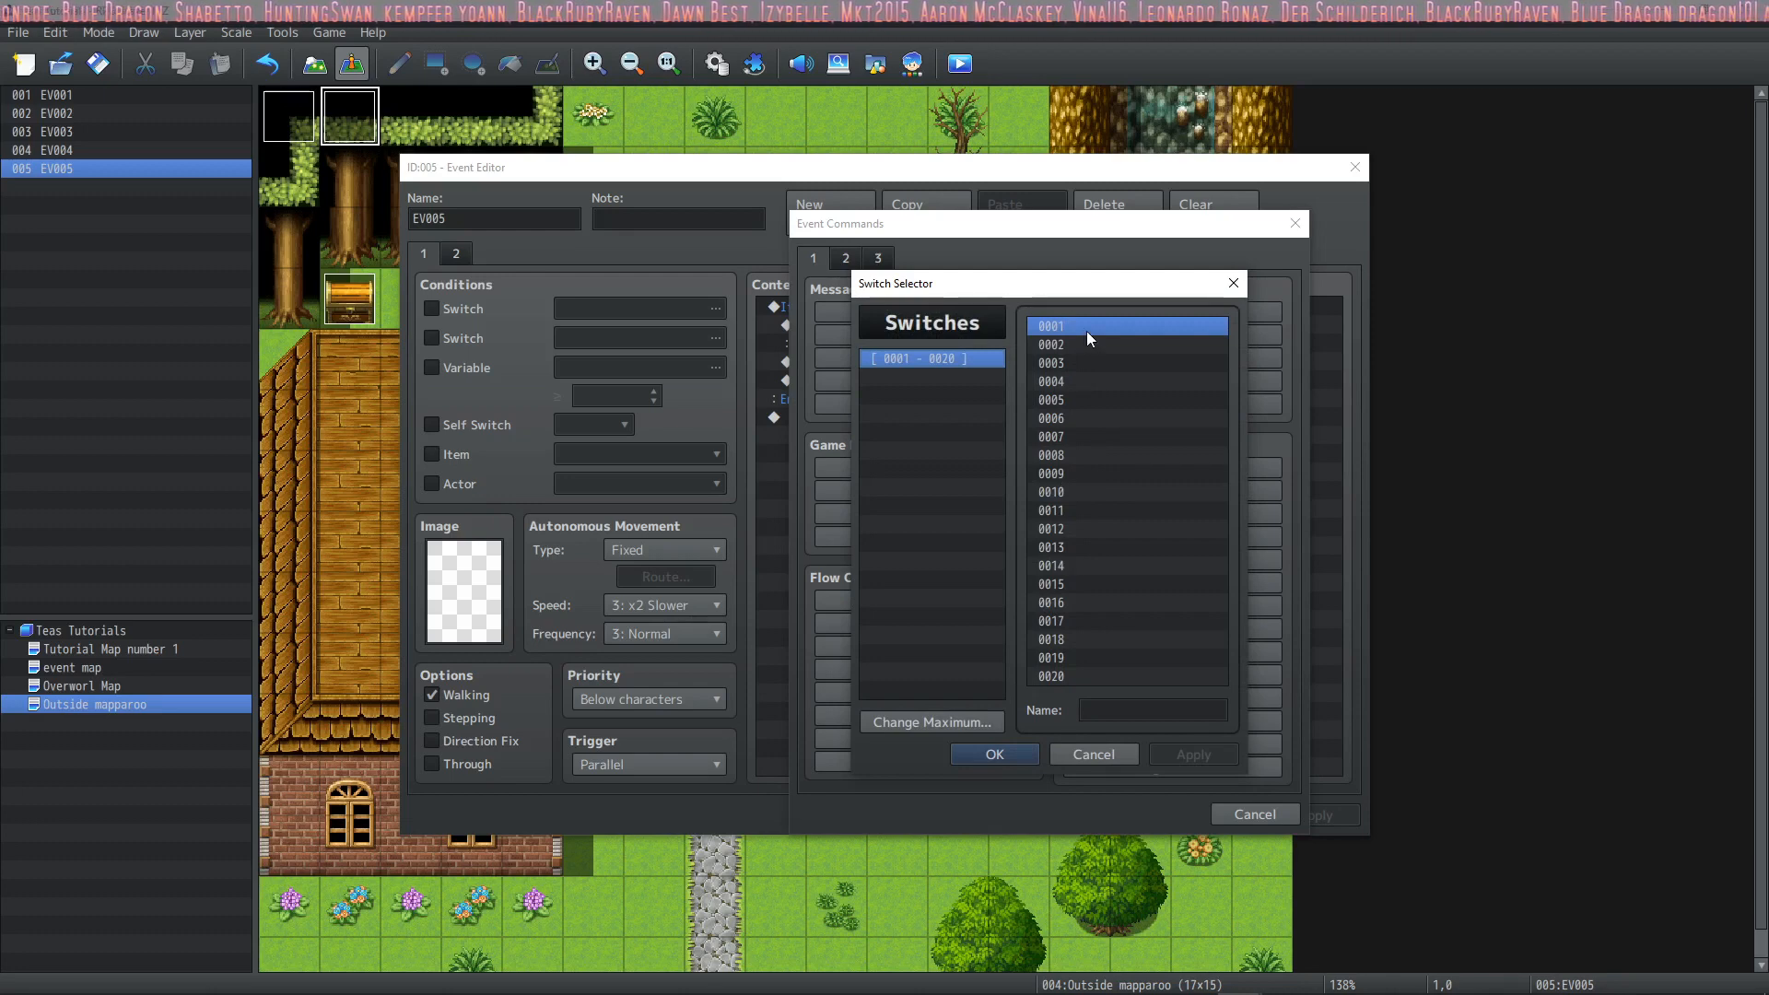
pyautogui.click(1106, 711)
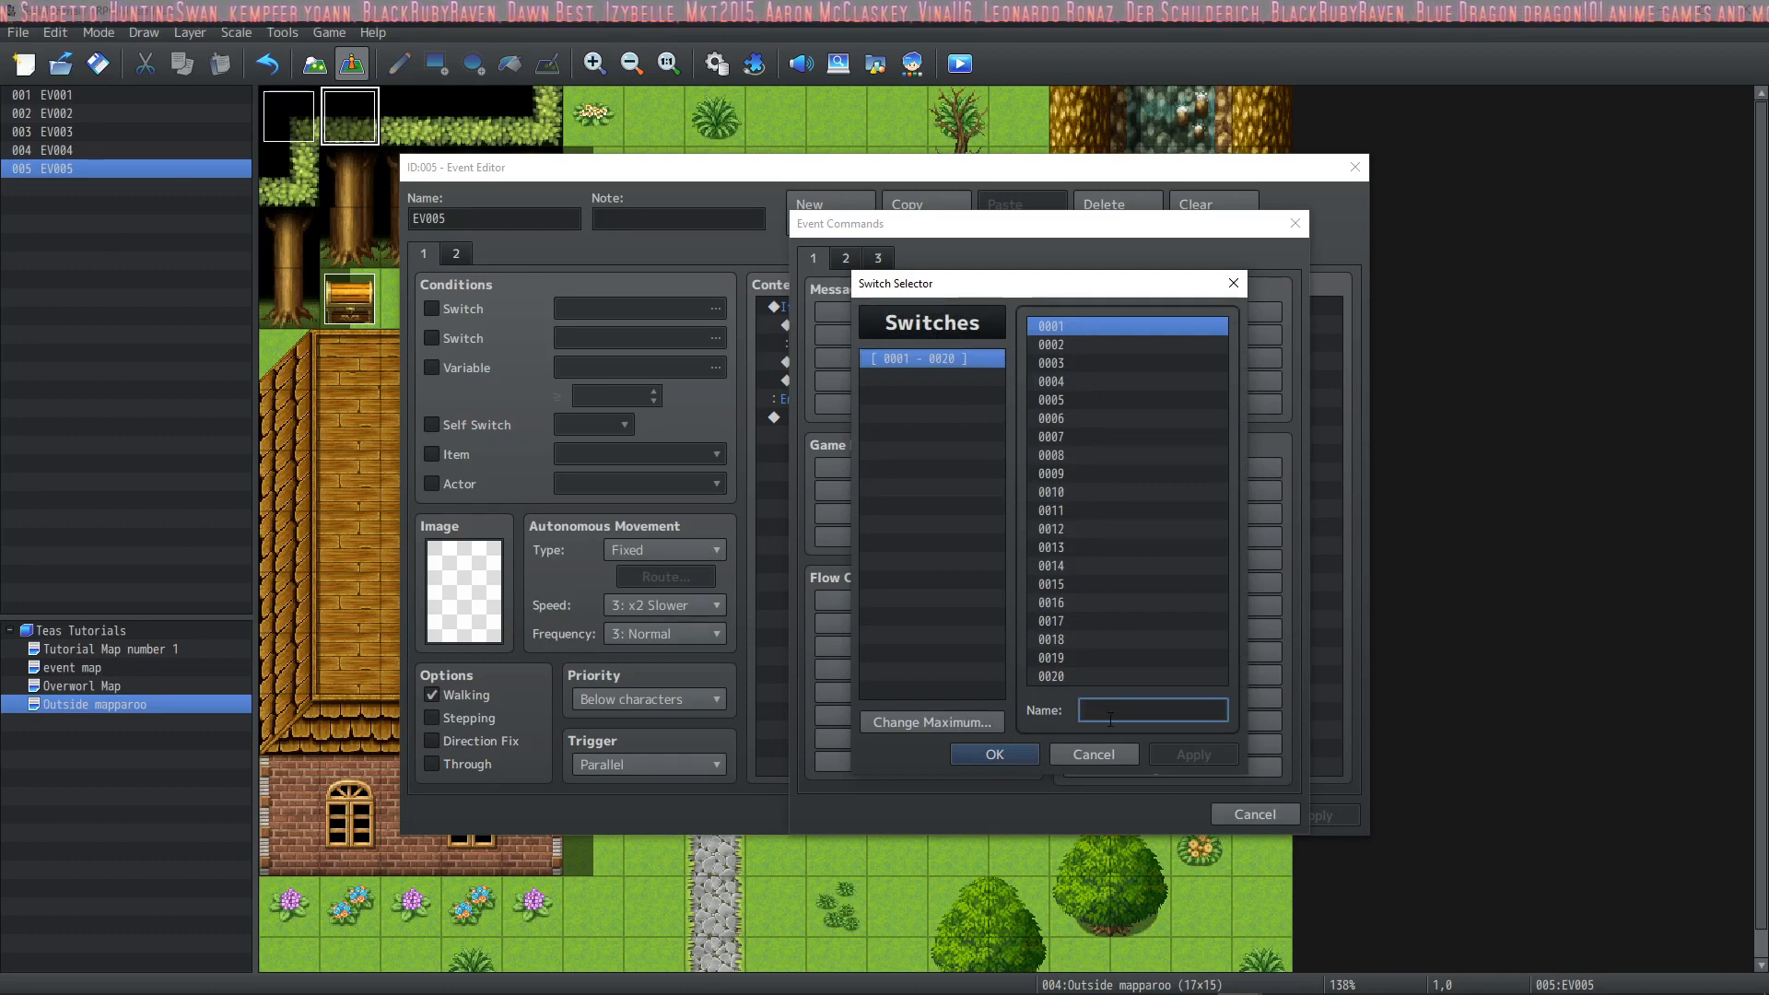
pyautogui.write('Page 2 NPC')
pyautogui.click(988, 745)
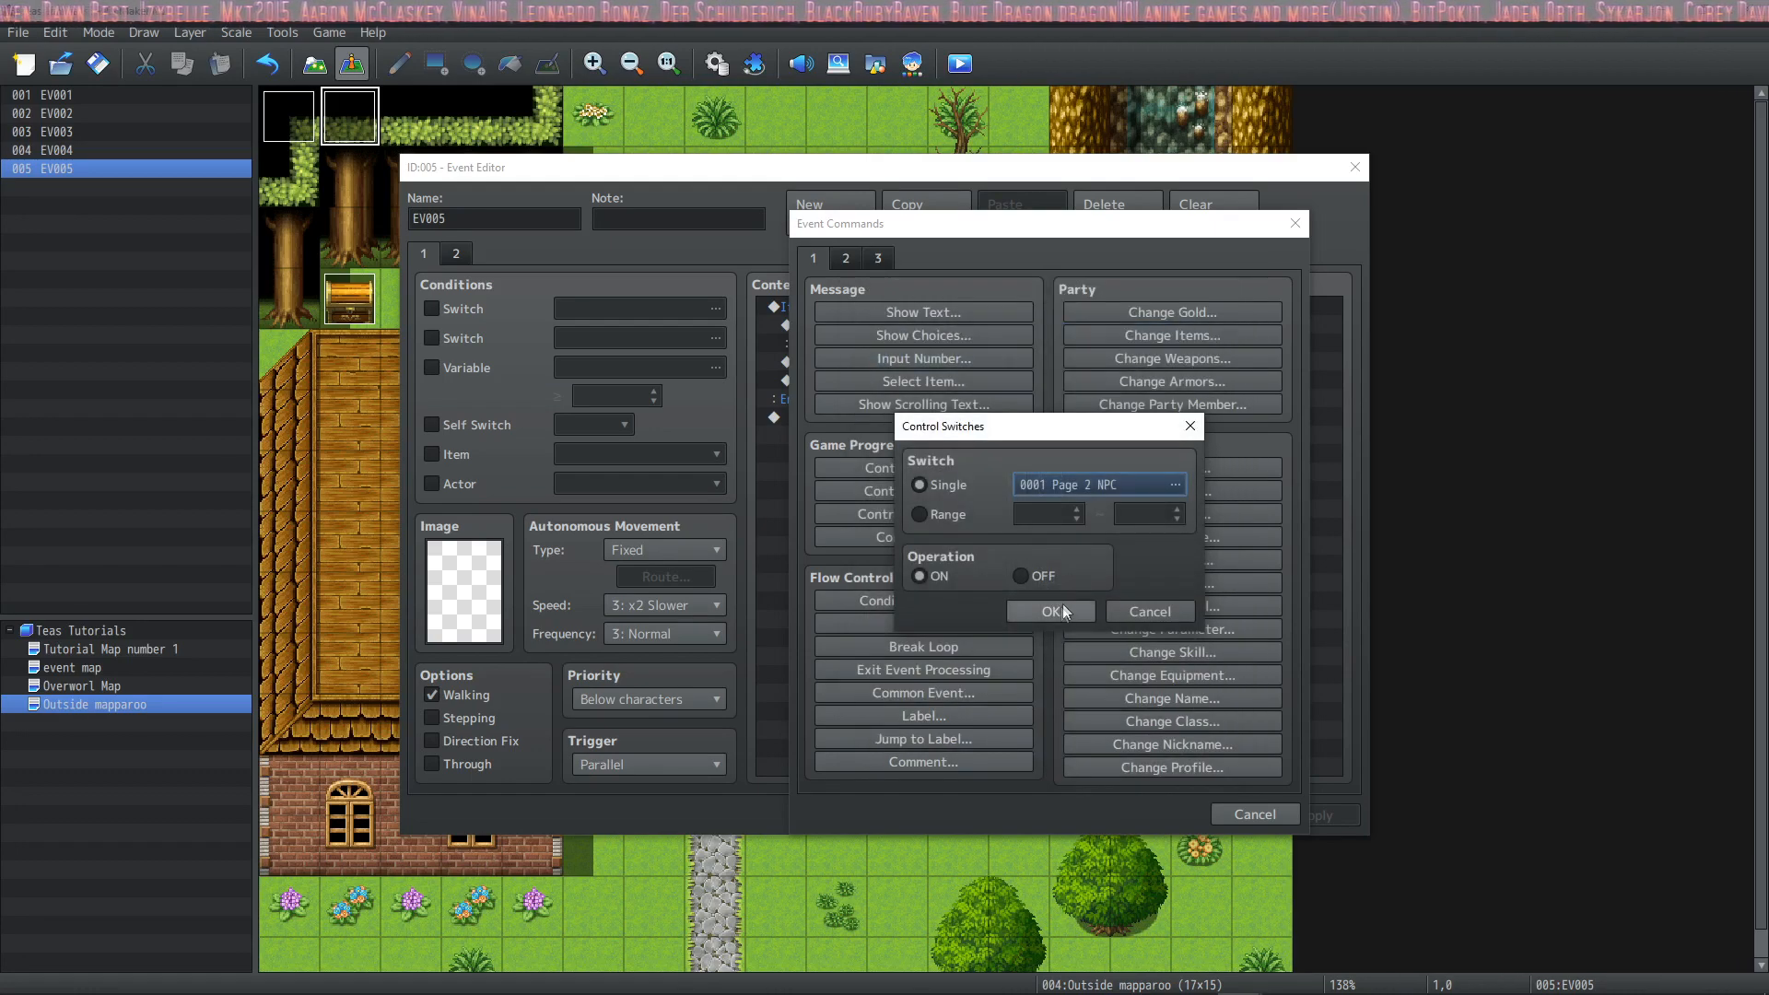
pyautogui.click(1059, 611)
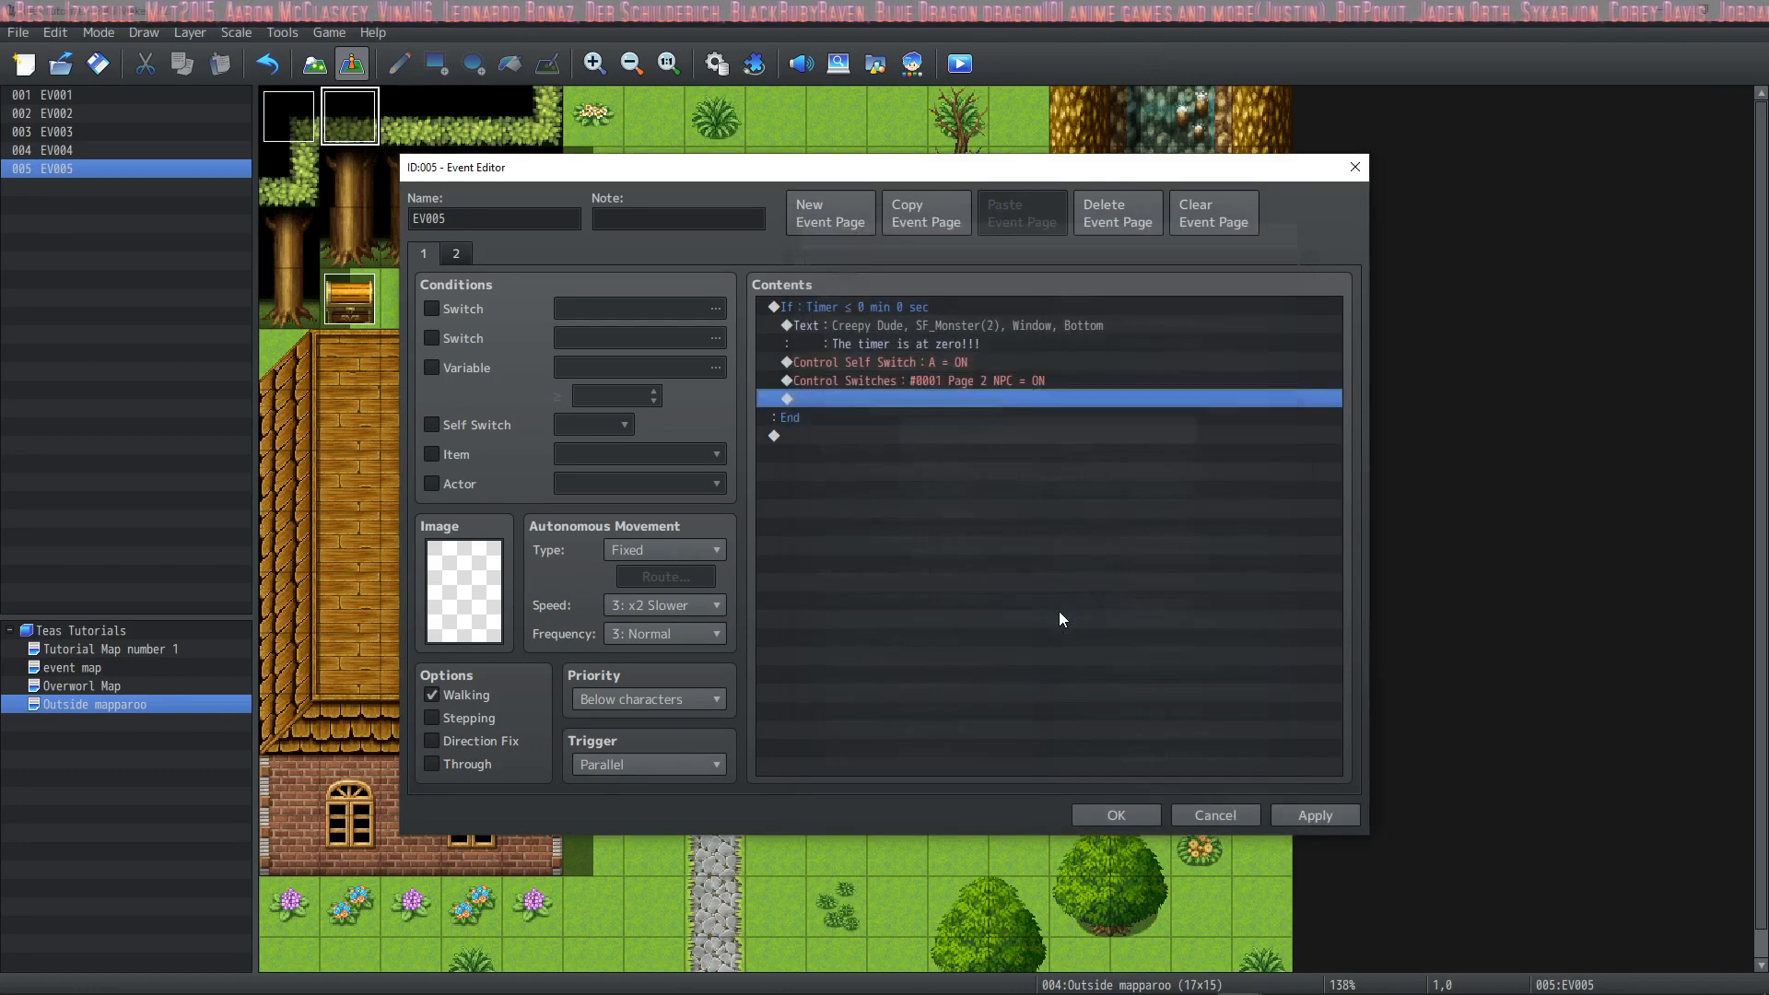
pyautogui.click(1117, 815)
# Step: Add a second page to the upper NPC's event EV004, conditioned on switch 0001 "Page 2 NPC"
pyautogui.click(966, 616)
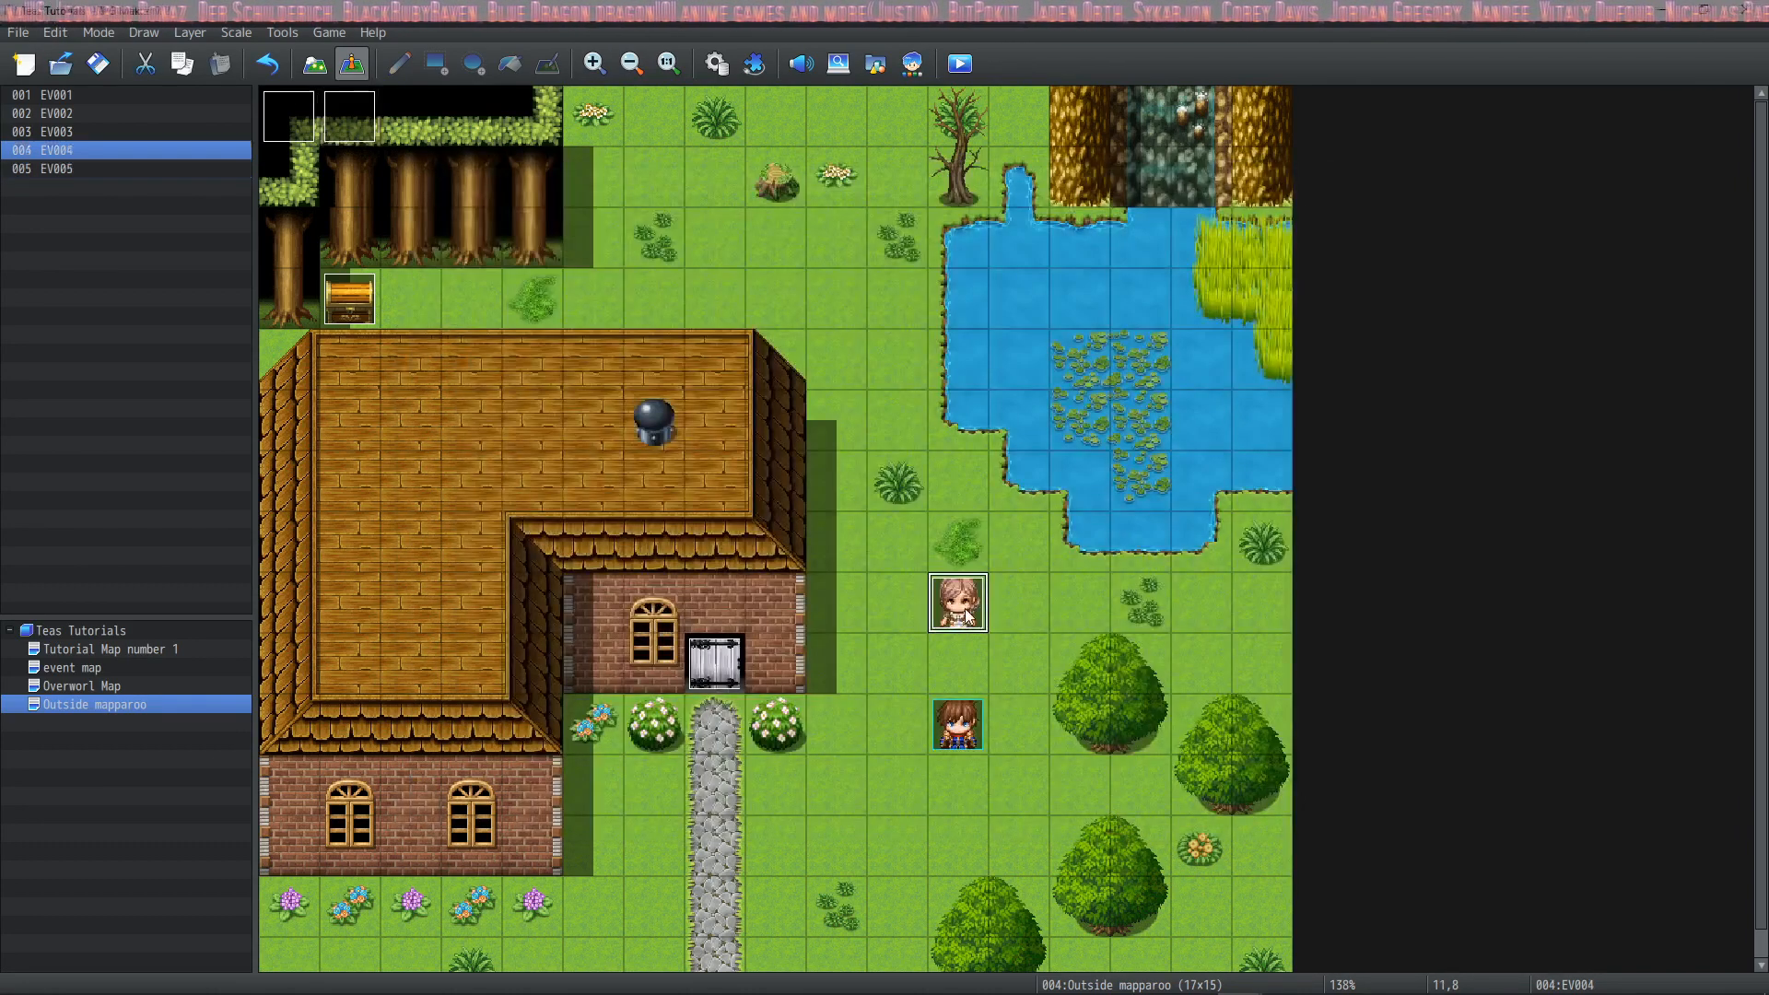
pyautogui.doubleClick(968, 615)
pyautogui.click(854, 223)
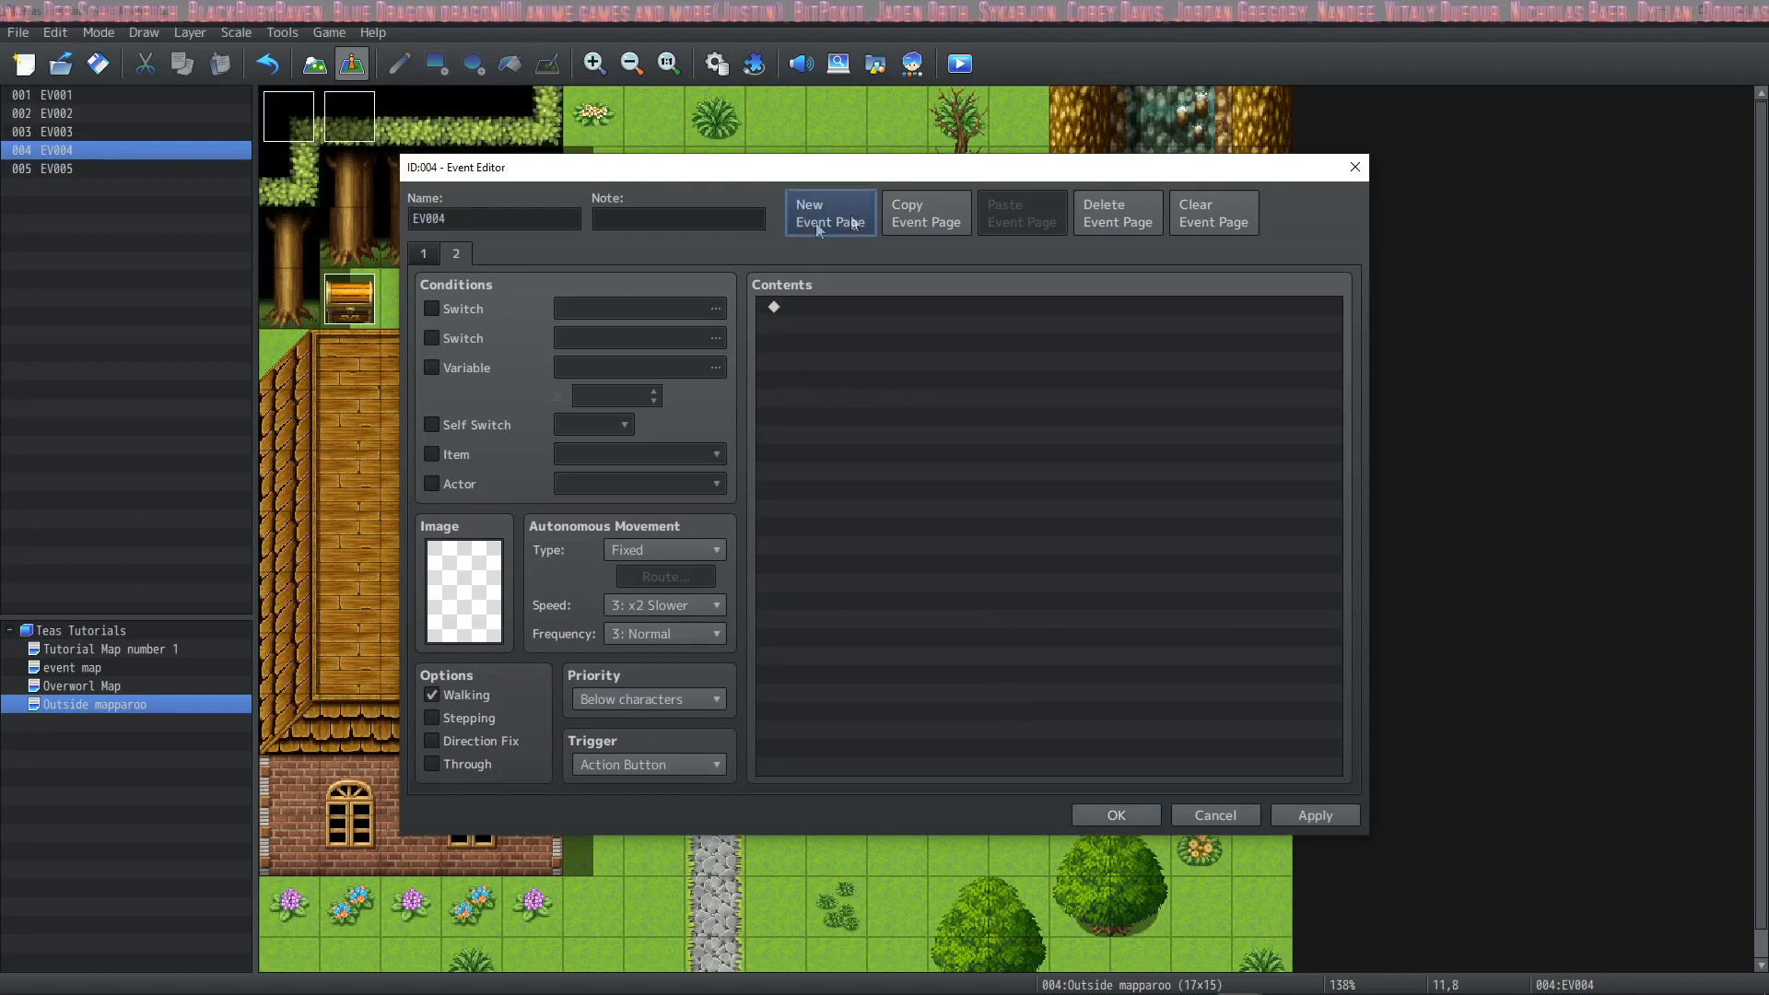
pyautogui.click(432, 308)
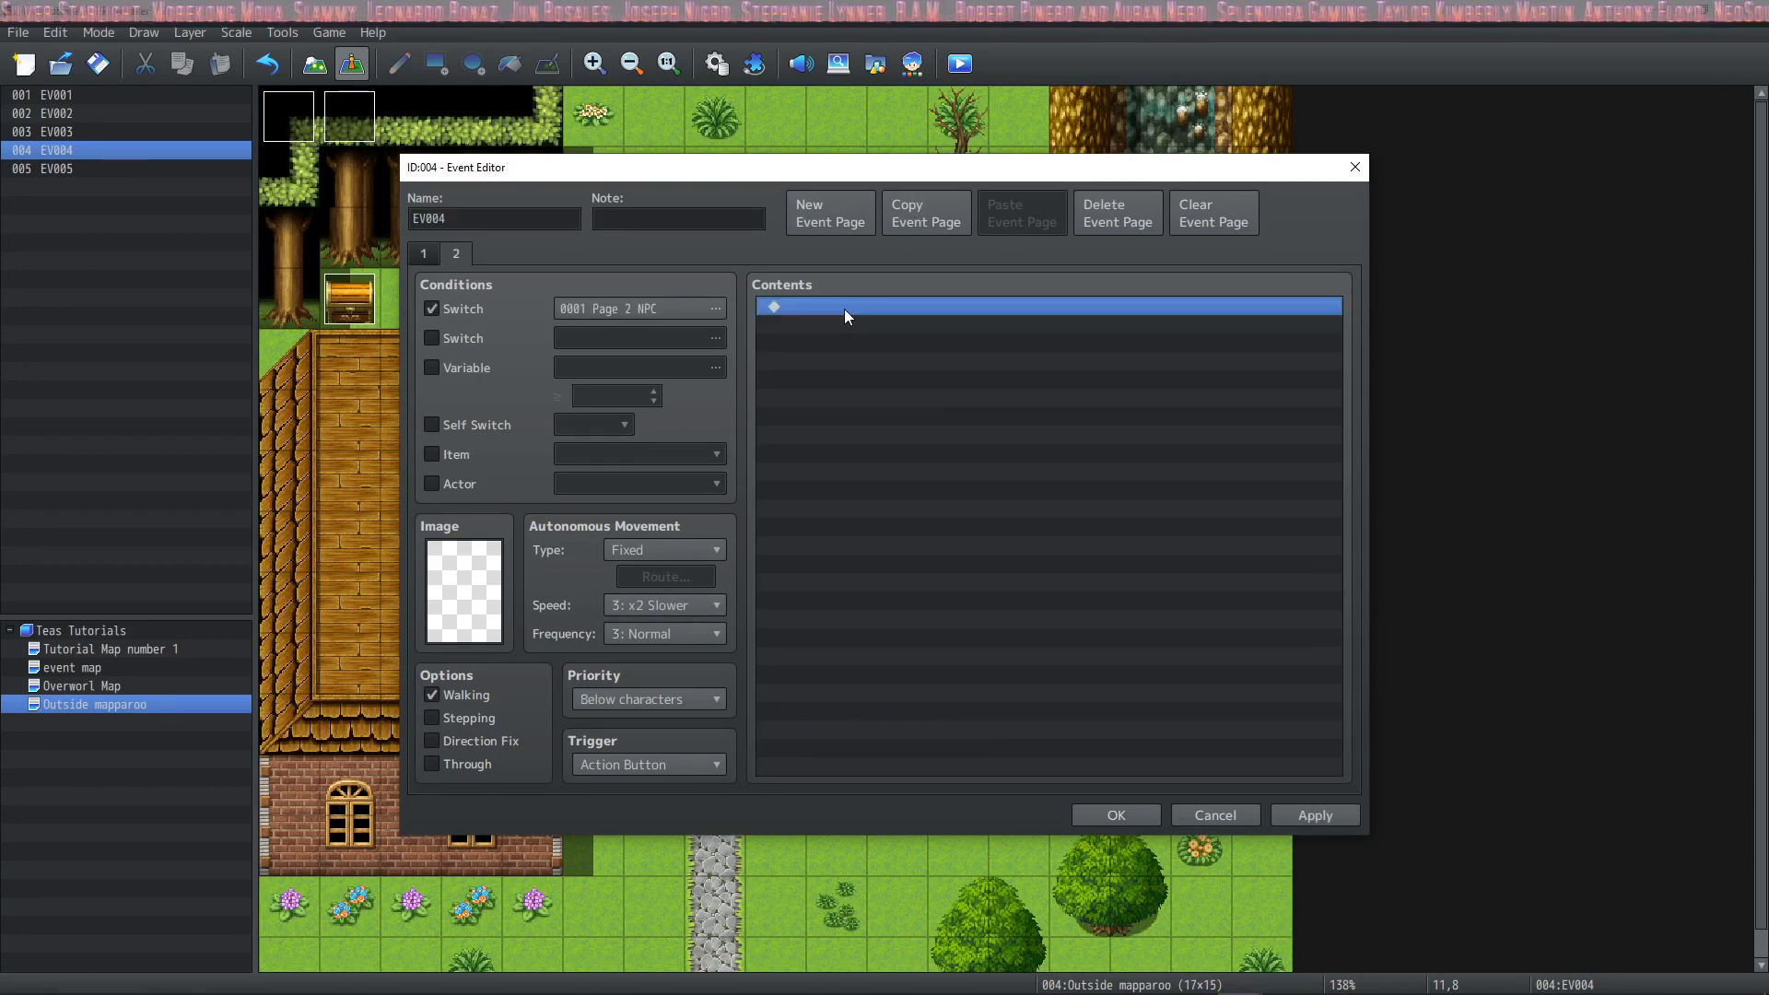
# Step: Add a Loop to page 2 and start a Conditional Branch inside it on variable 0006, named "Loop Break"
pyautogui.doubleClick(844, 308)
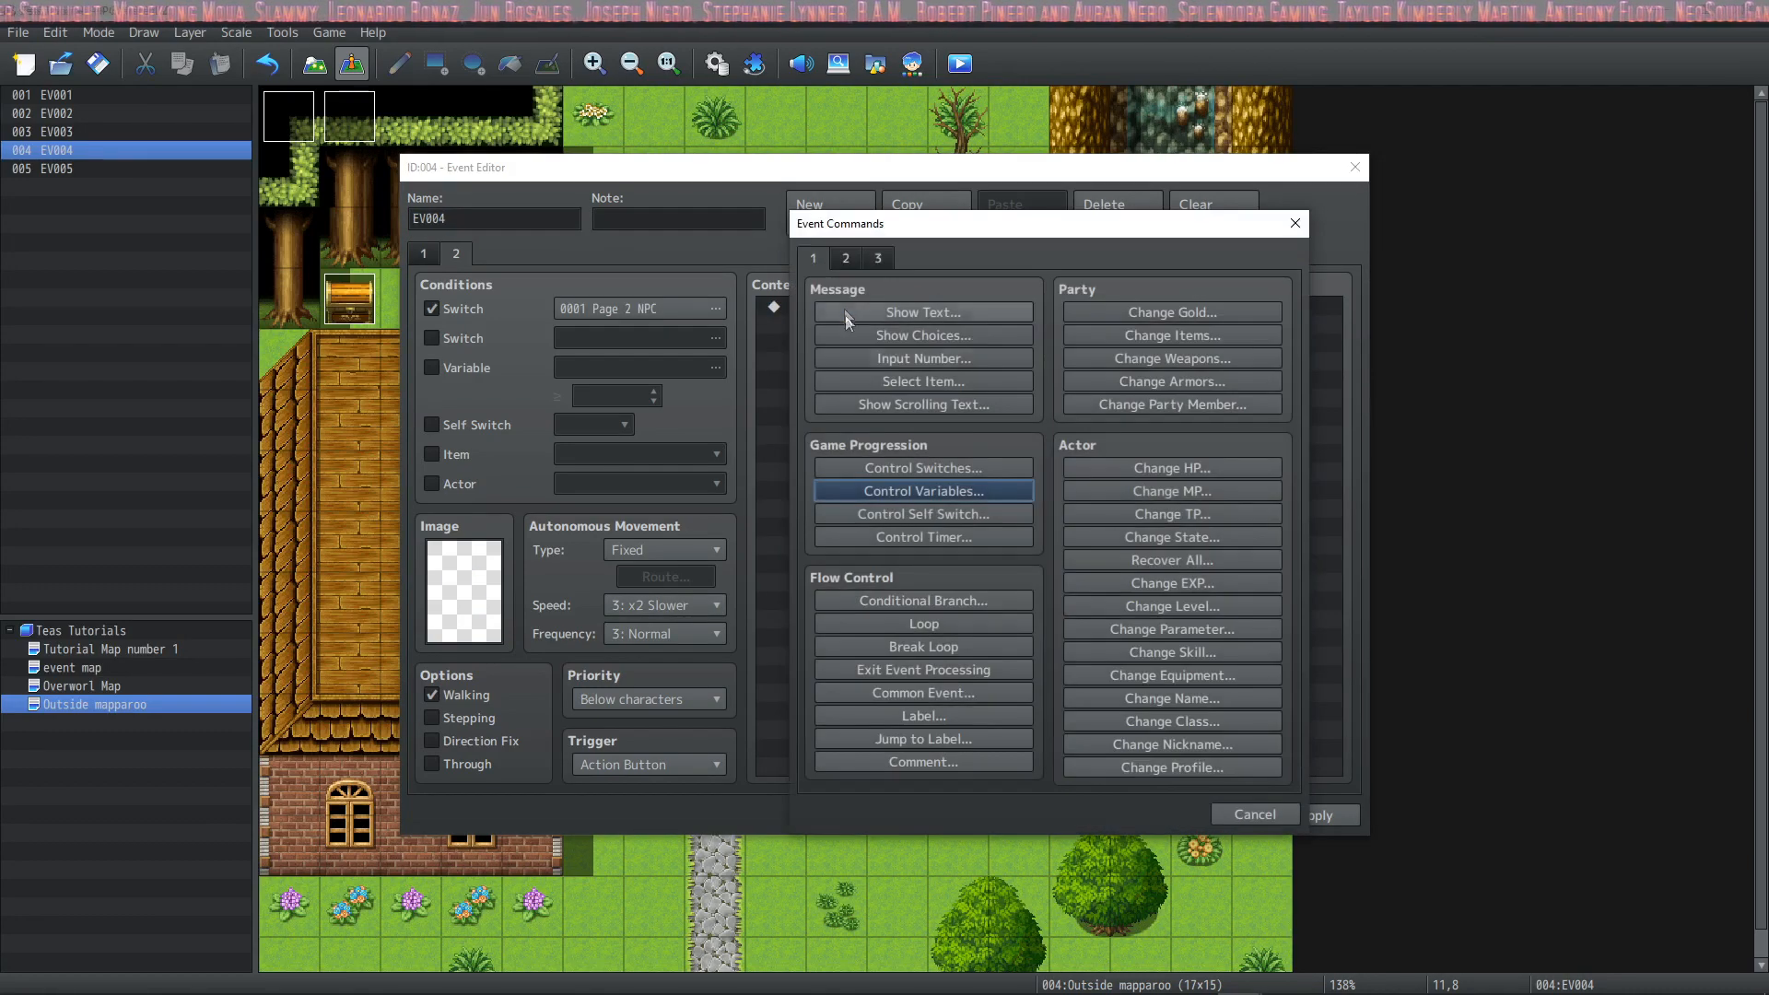
pyautogui.click(949, 626)
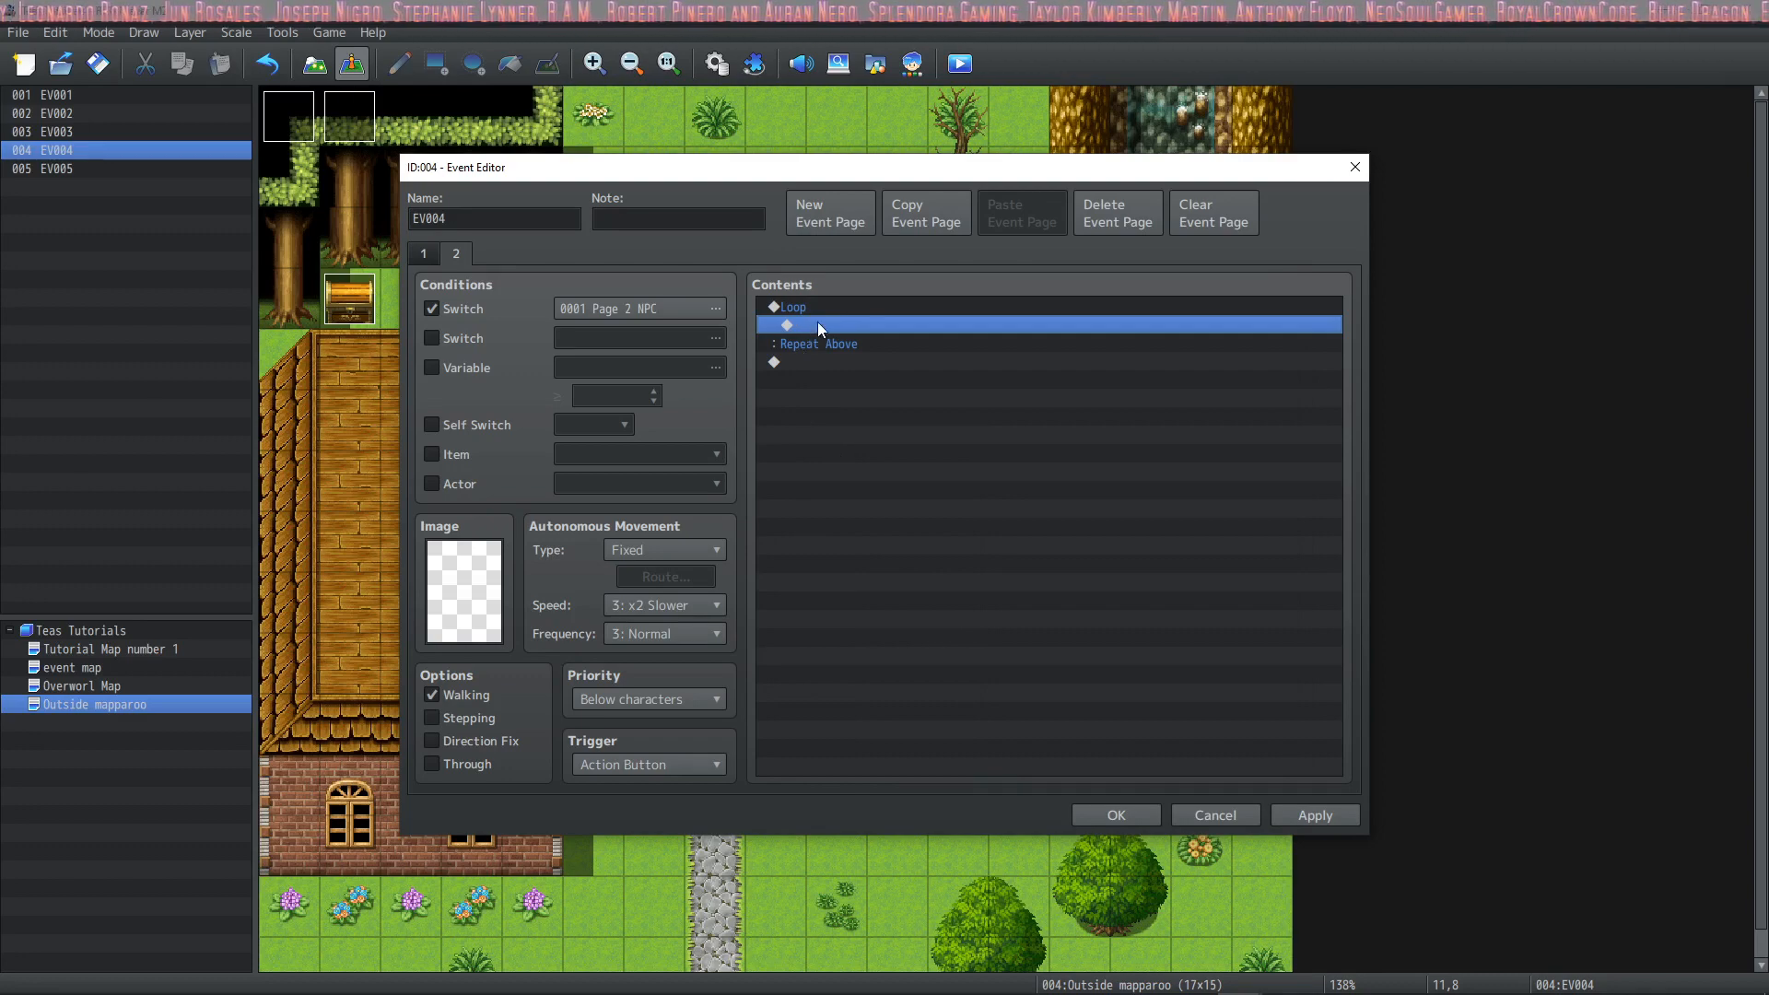
pyautogui.doubleClick(816, 322)
pyautogui.click(923, 601)
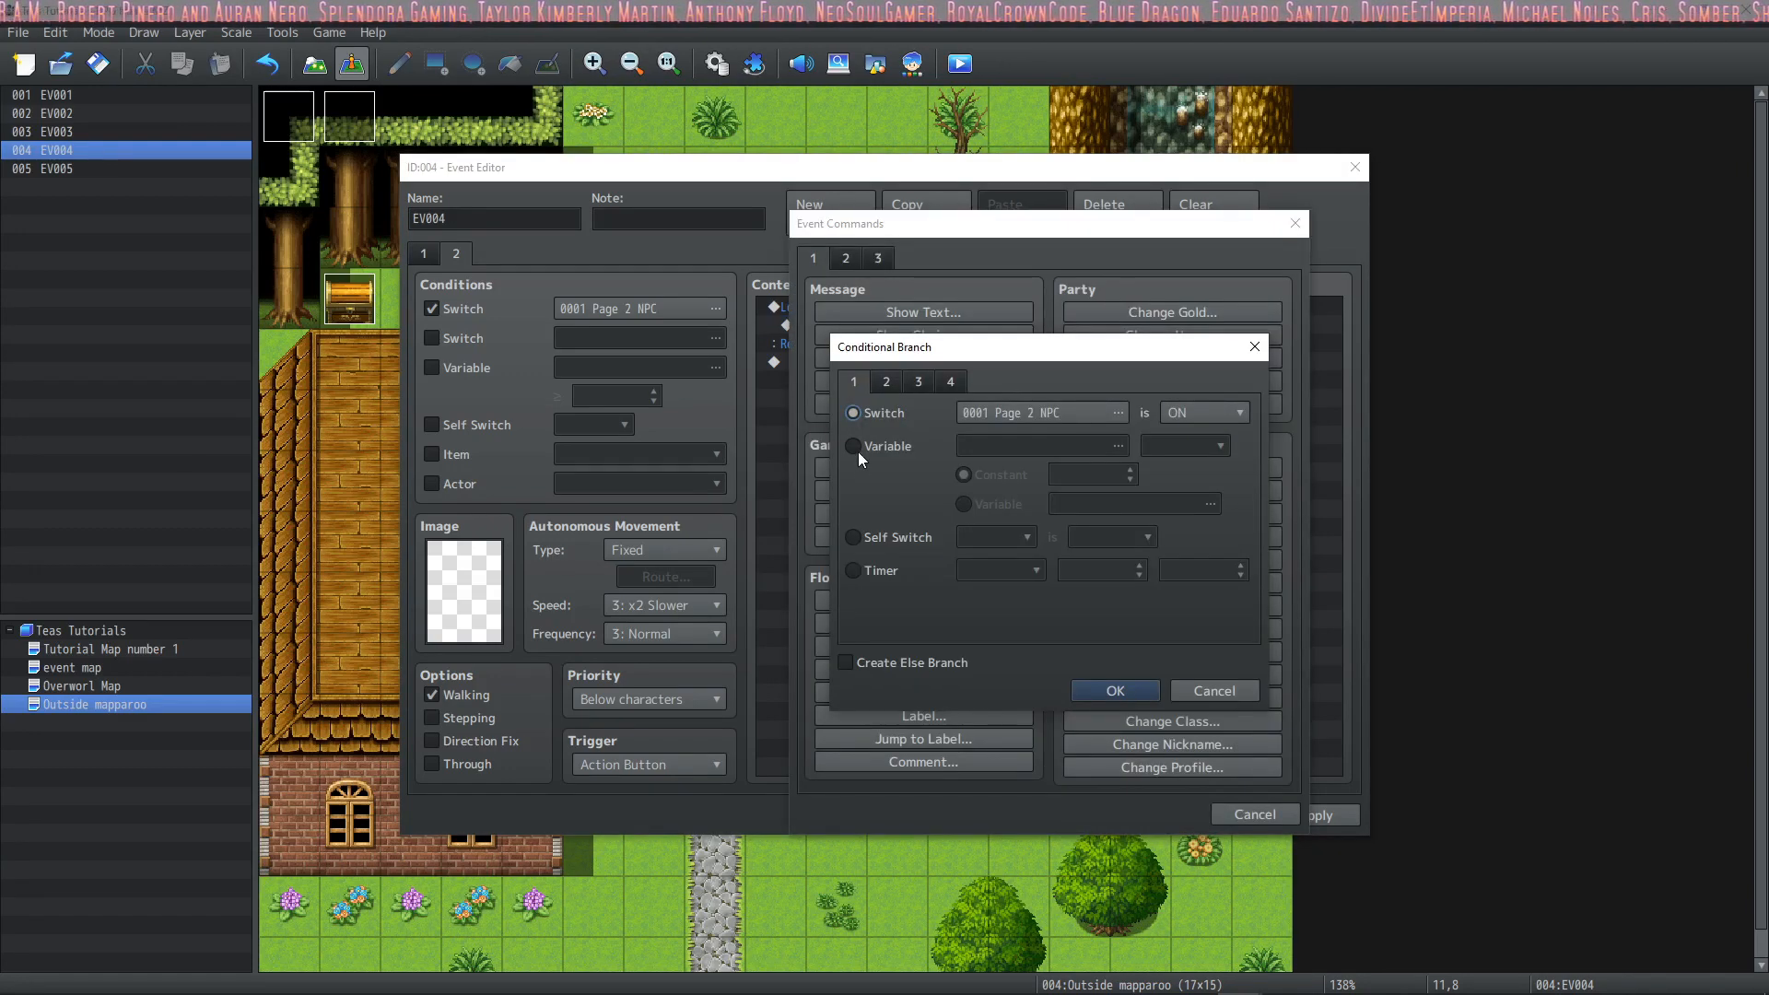
pyautogui.click(853, 446)
pyautogui.click(1032, 448)
pyautogui.click(1072, 418)
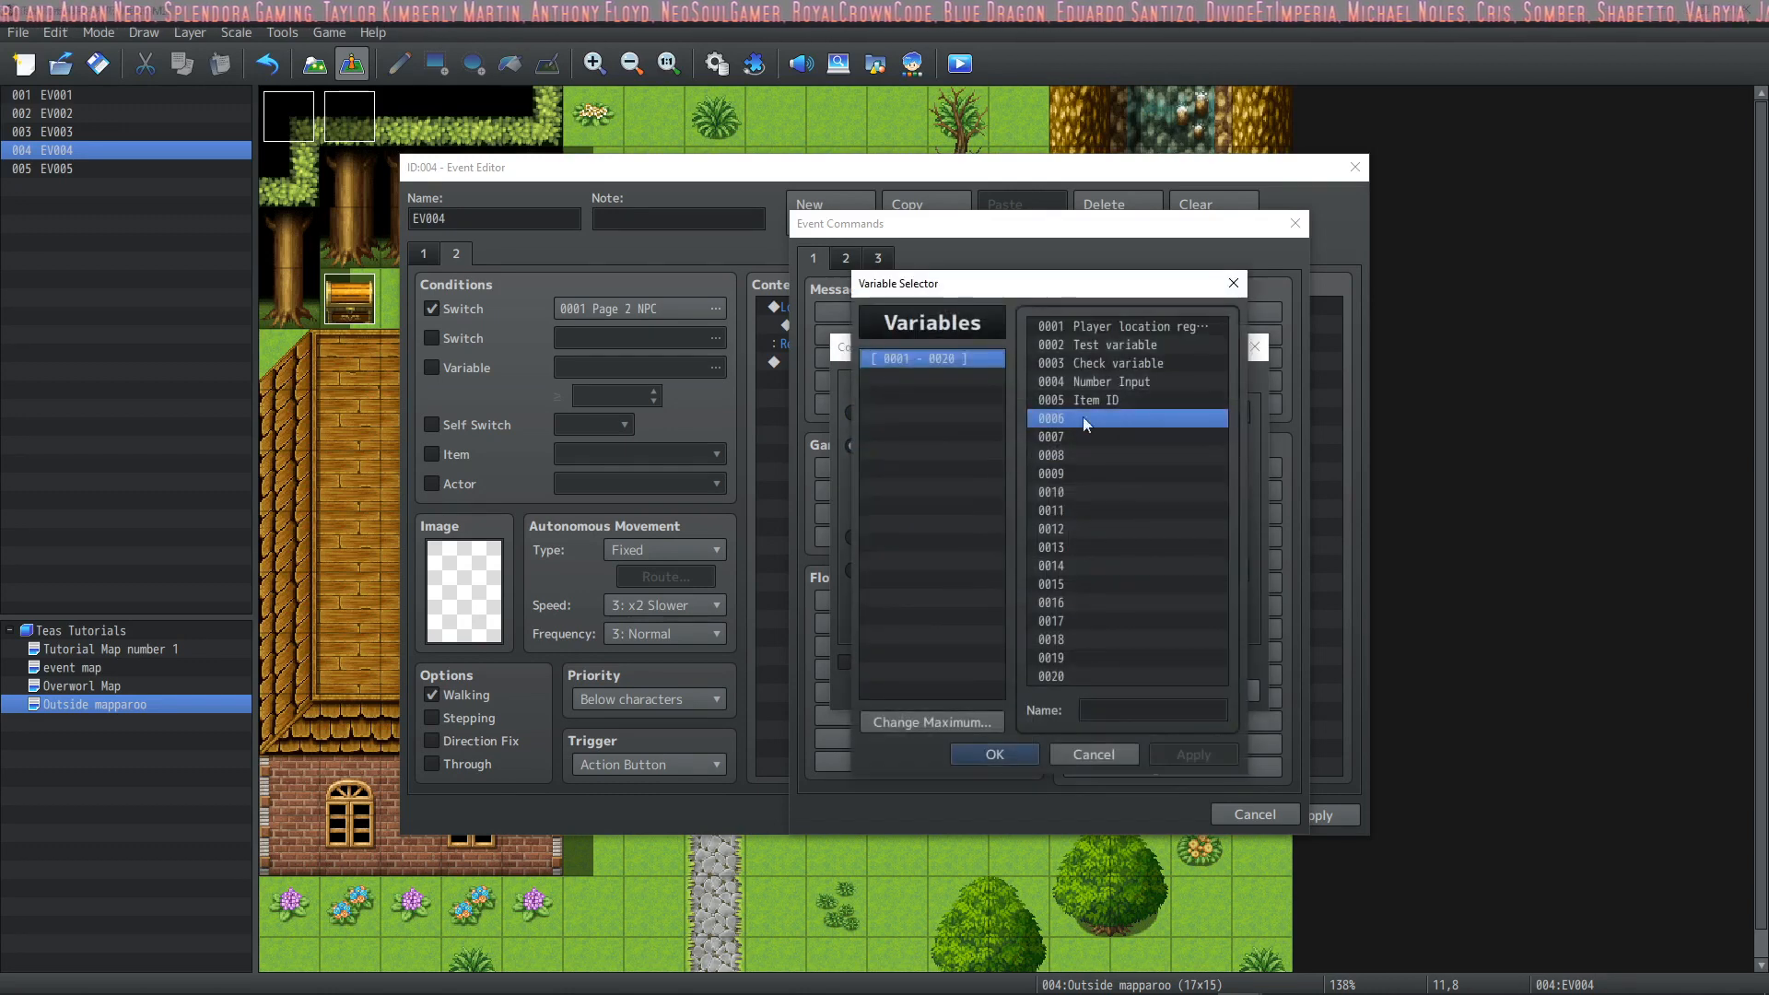
pyautogui.click(1126, 708)
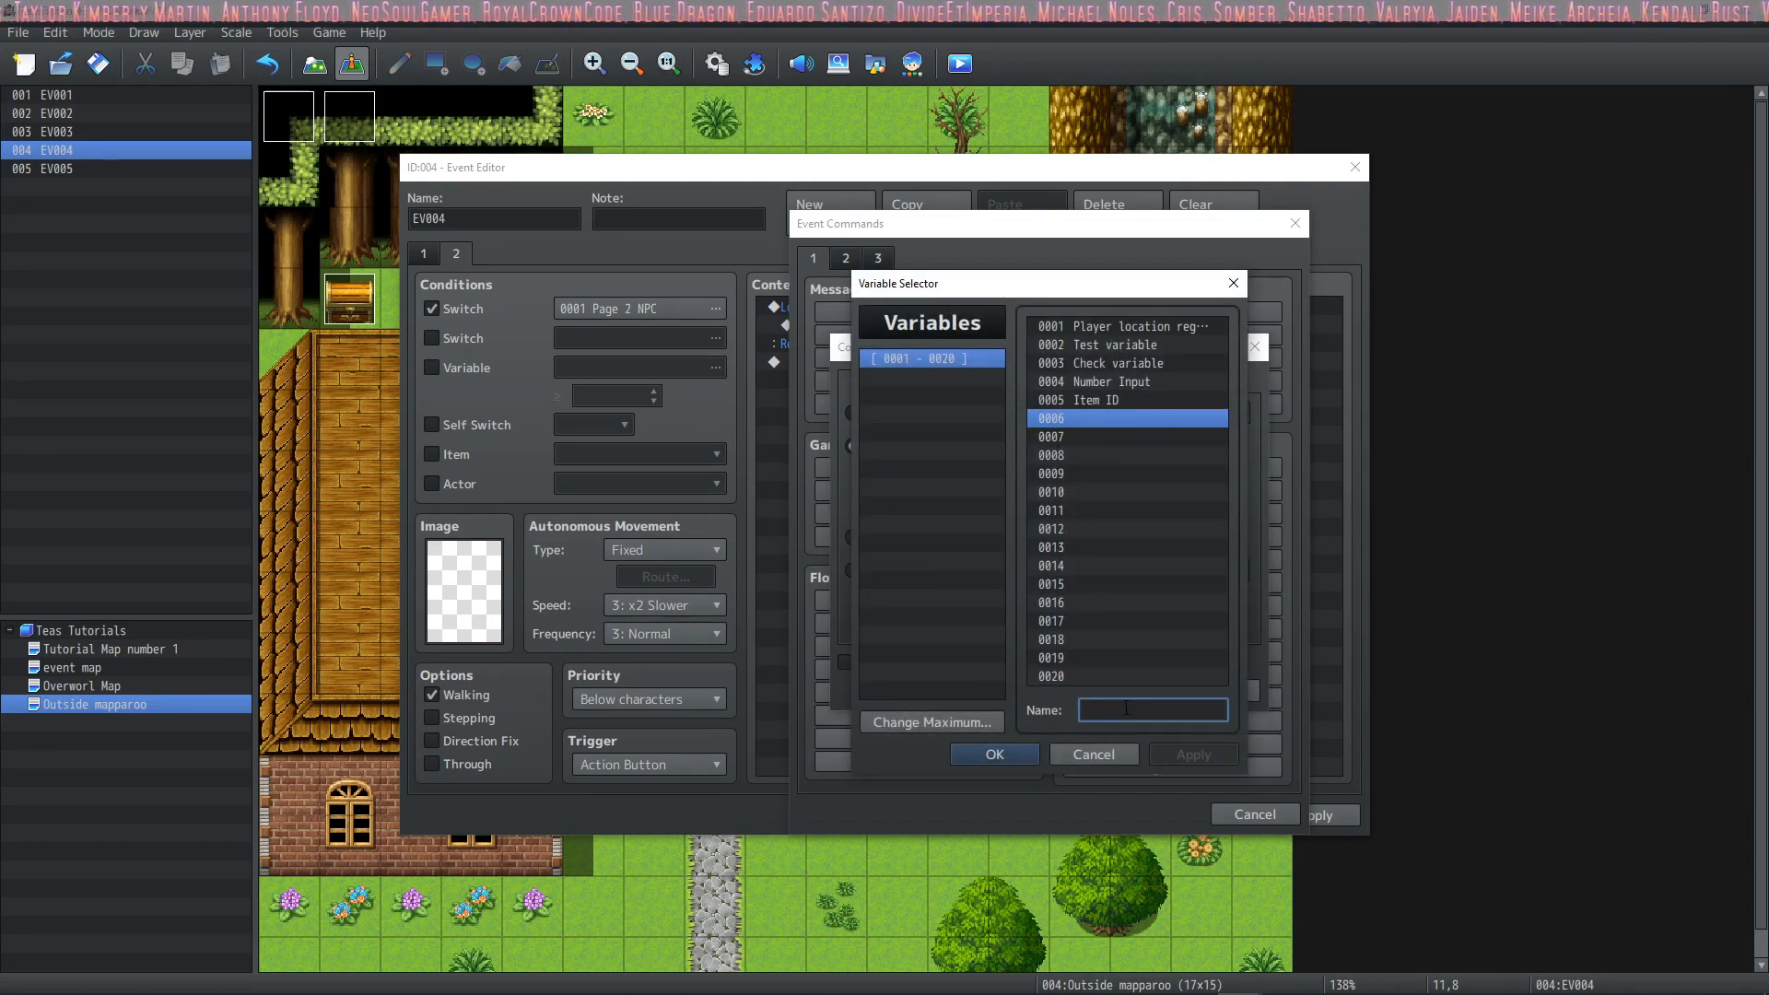
pyautogui.write('Loop Break')
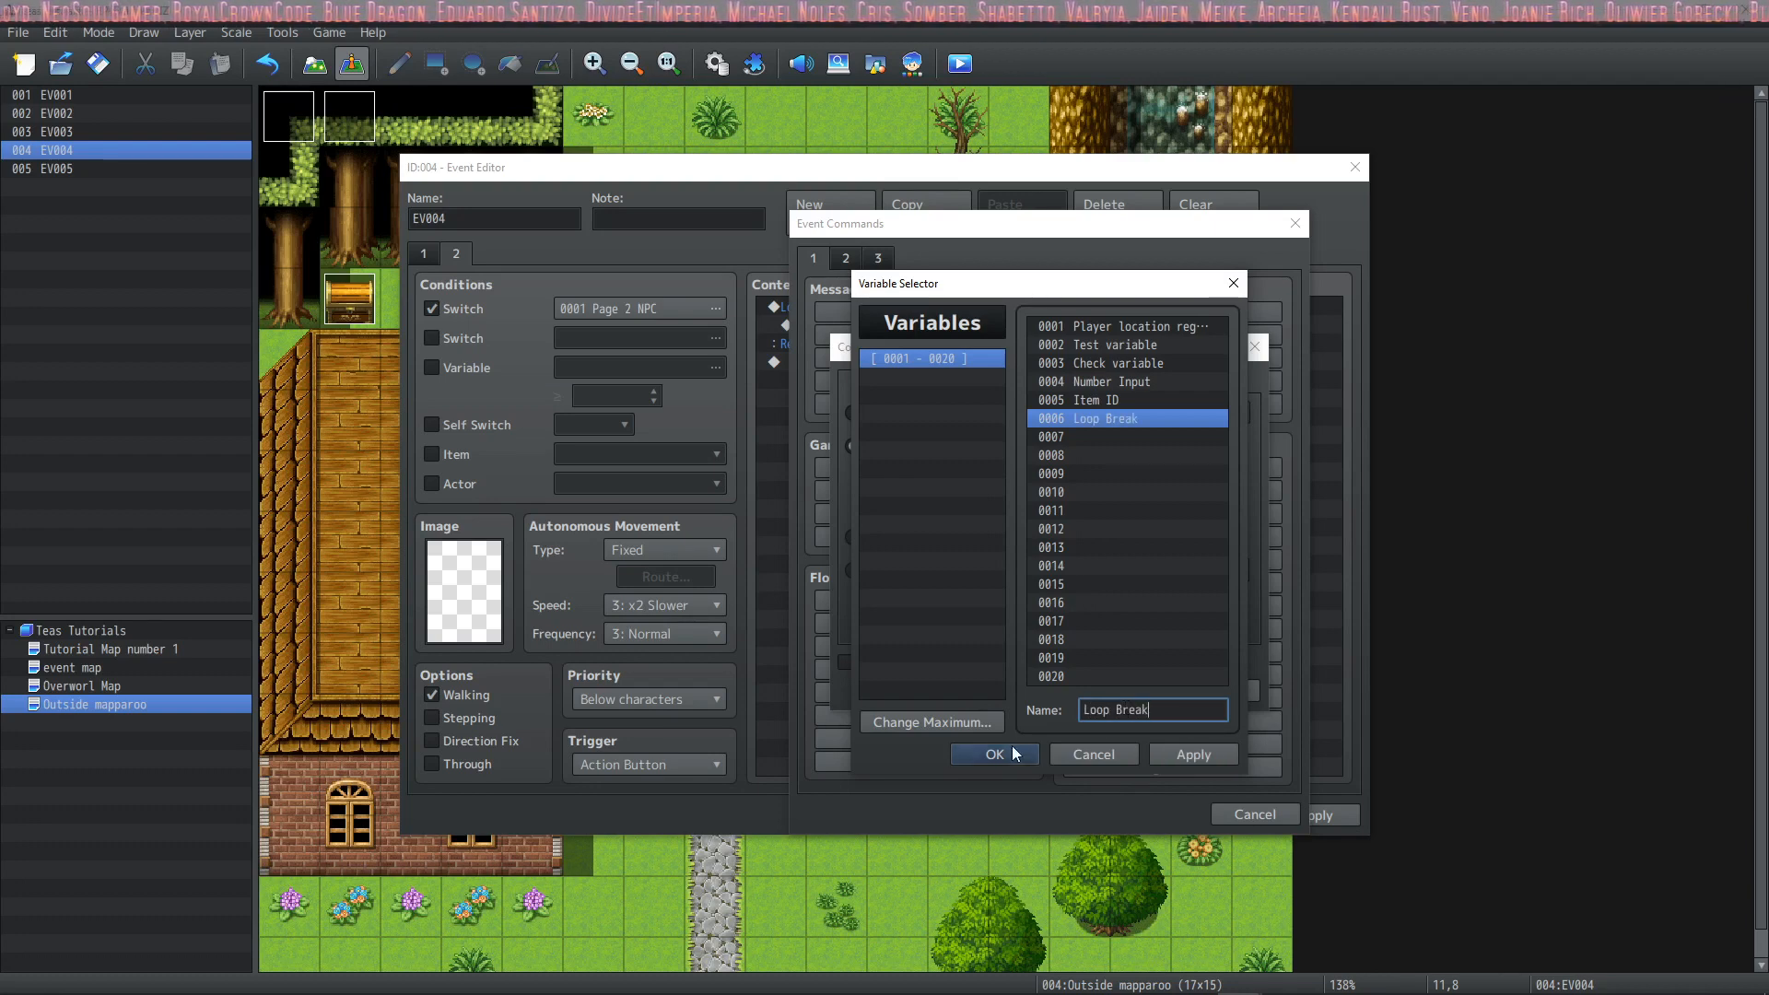
pyautogui.click(1014, 754)
# Step: Make the Conditional Branch check for a constant of 5, and place a Break Loop command inside the branch
pyautogui.click(1071, 476)
pyautogui.write('5')
pyautogui.click(1115, 690)
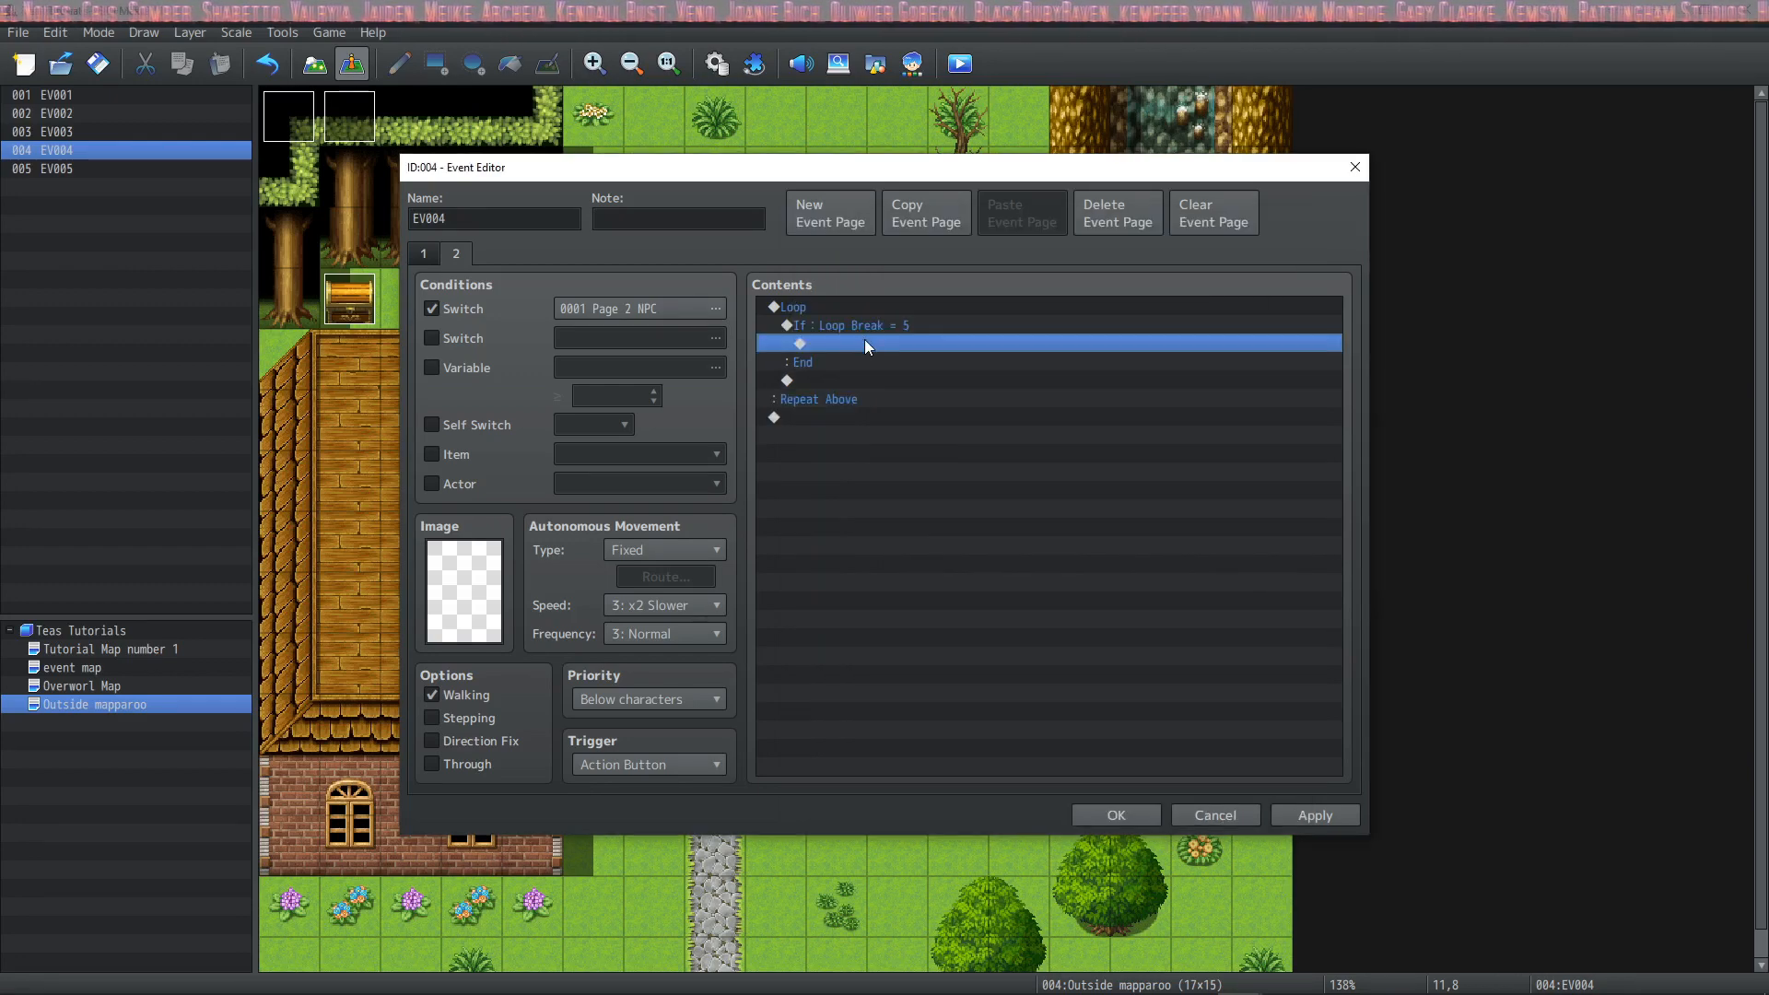
pyautogui.doubleClick(865, 343)
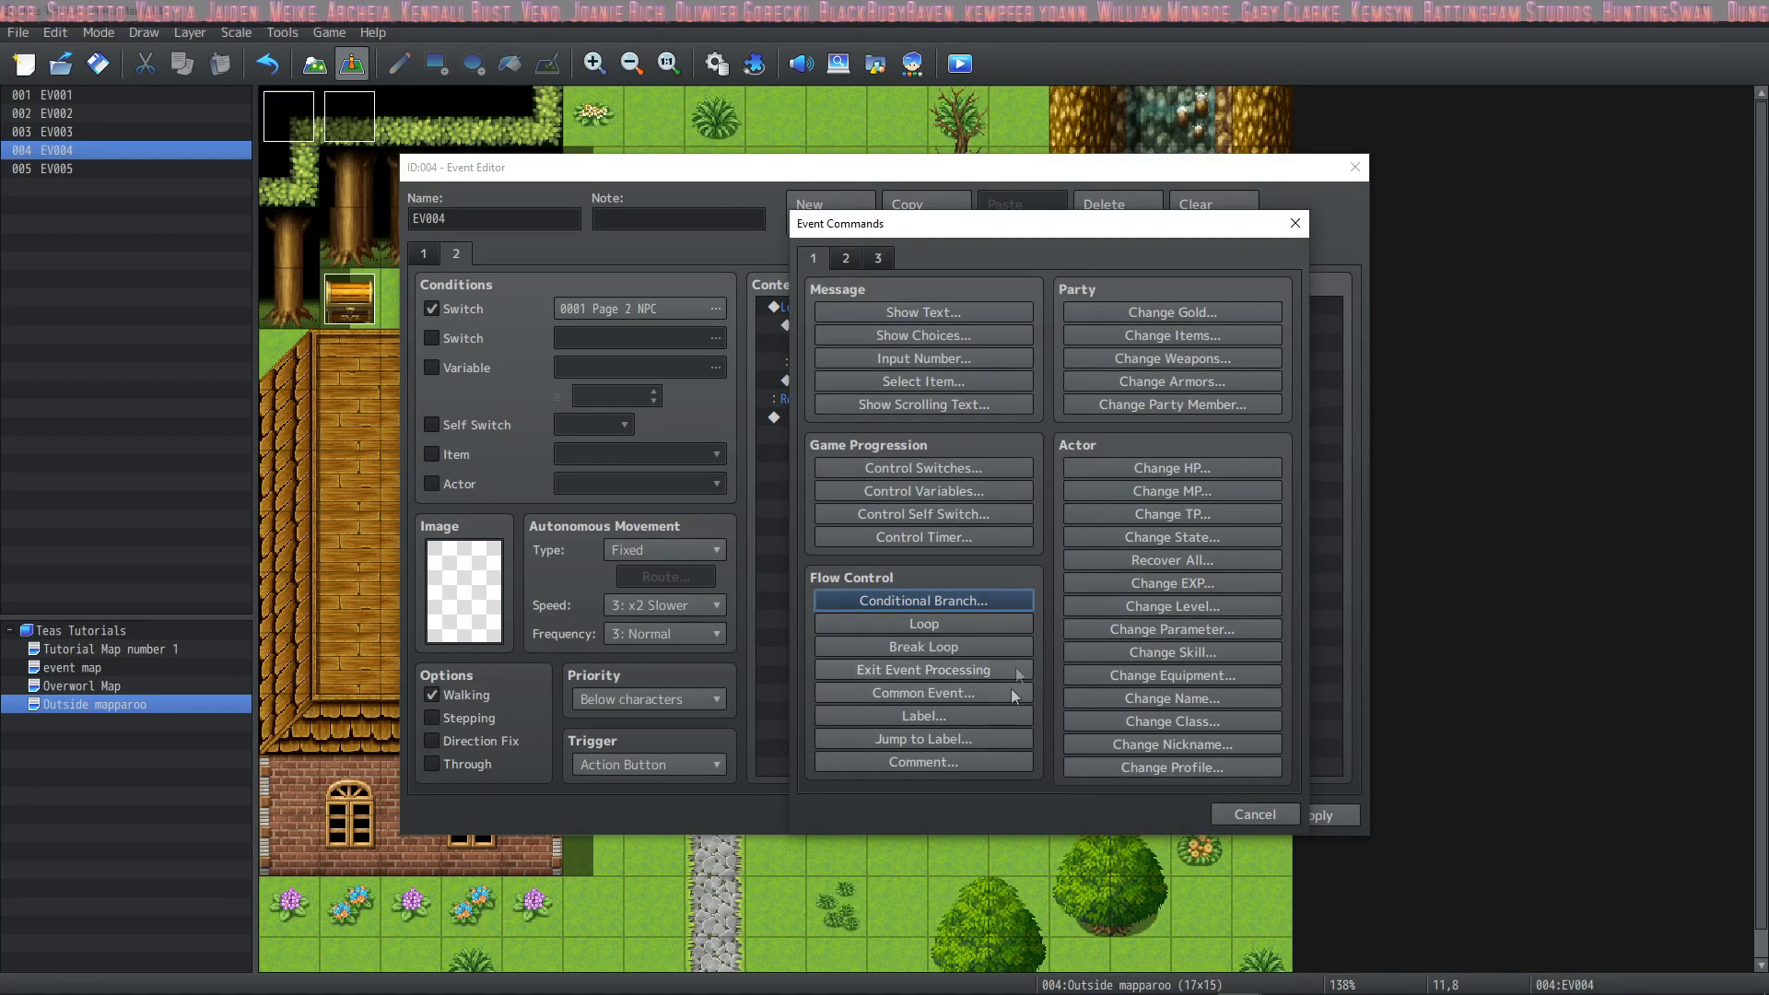
pyautogui.click(949, 650)
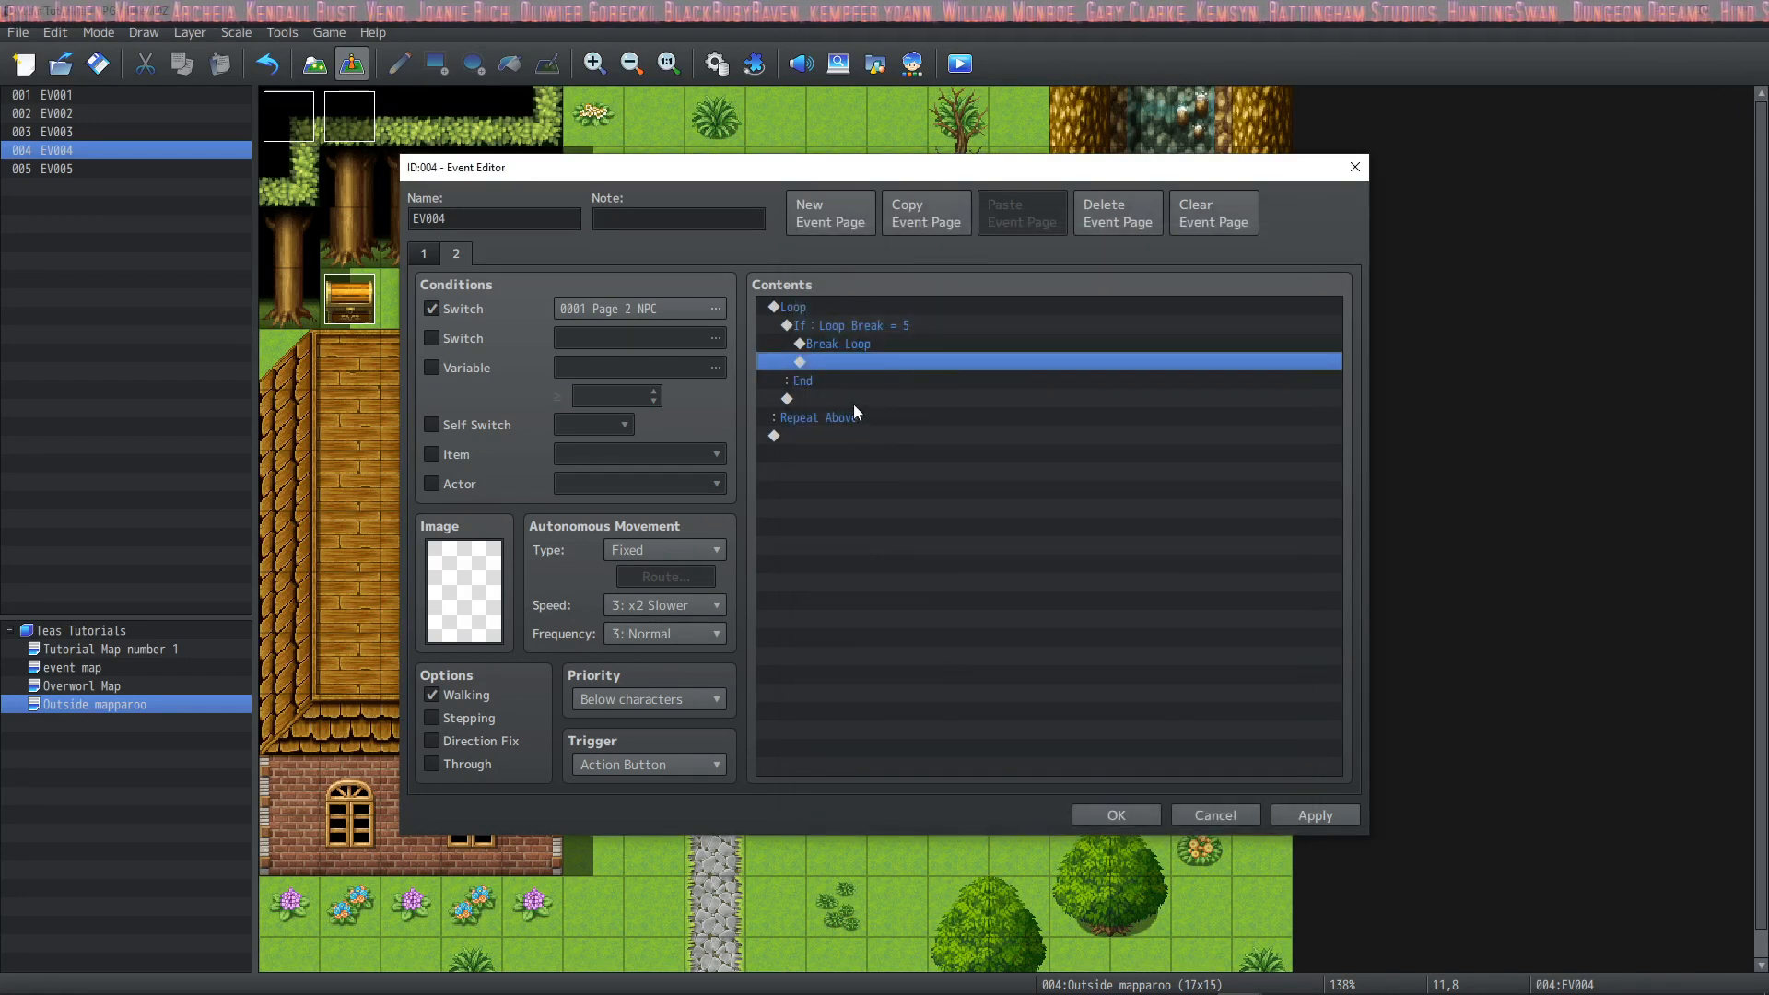
# Step: Below the branch but inside the loop, add a Show Text with face People1(5), the NPC's name and "Ahh! He's scary!!!"
pyautogui.click(854, 401)
pyautogui.doubleClick(854, 401)
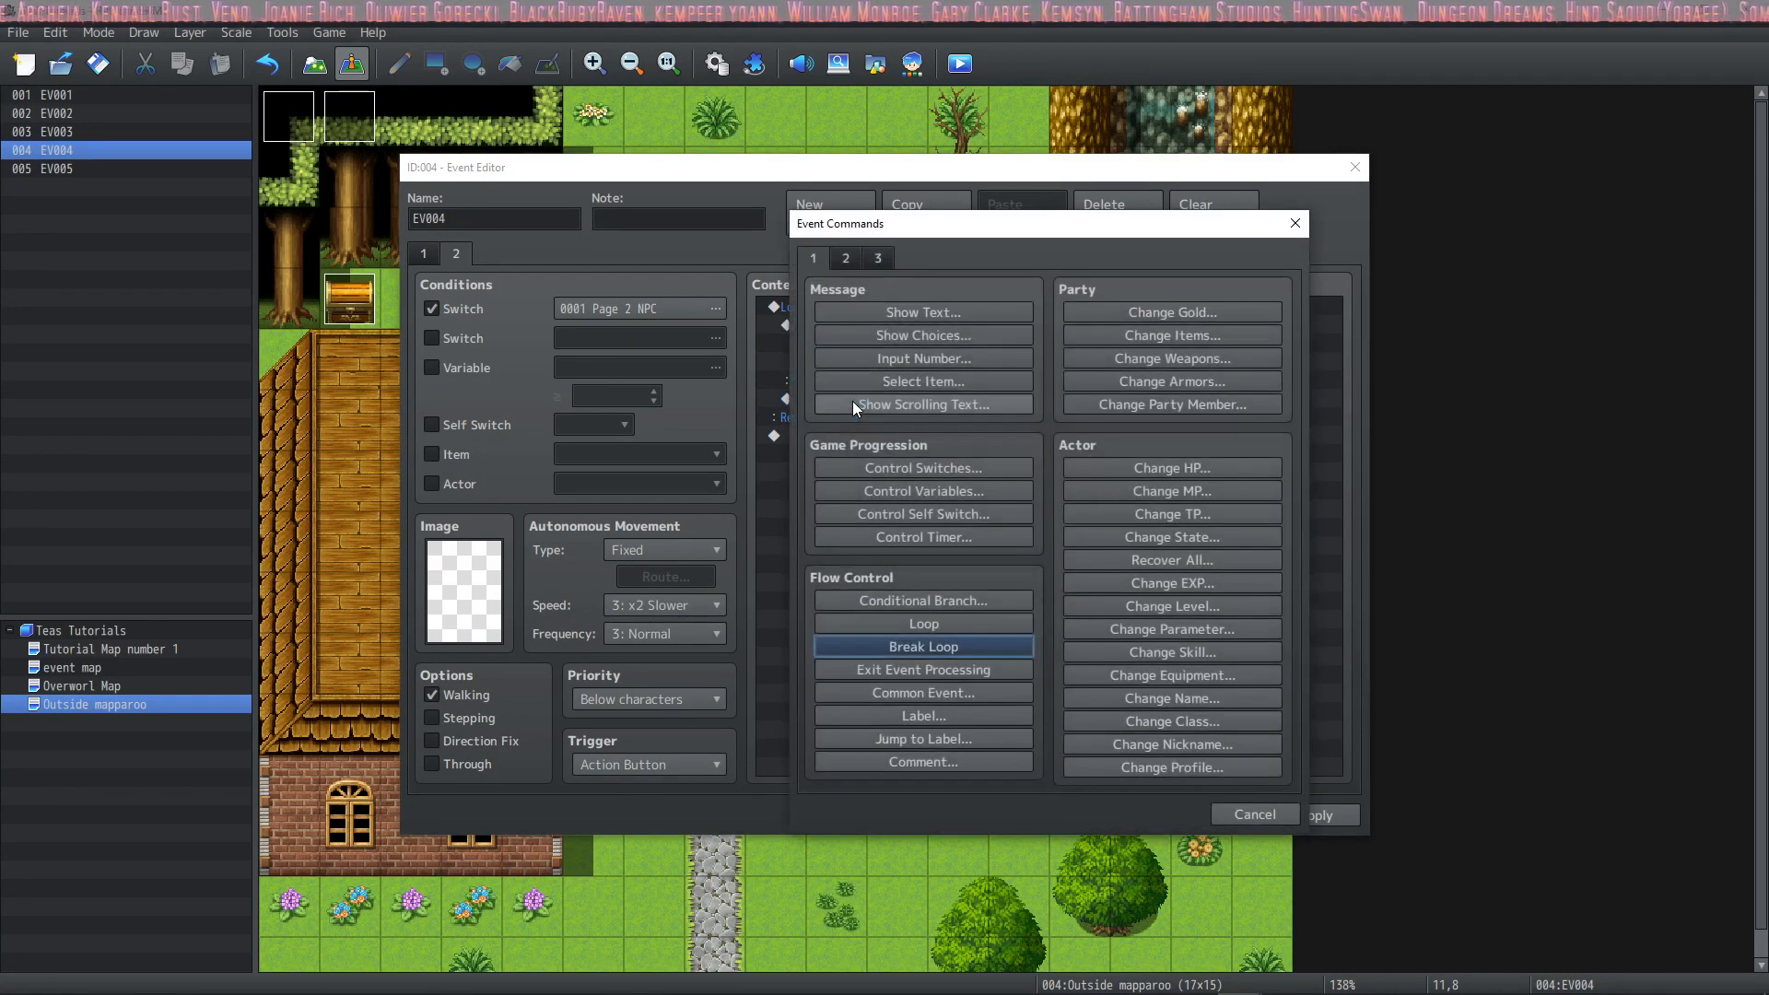
pyautogui.click(905, 313)
pyautogui.doubleClick(826, 509)
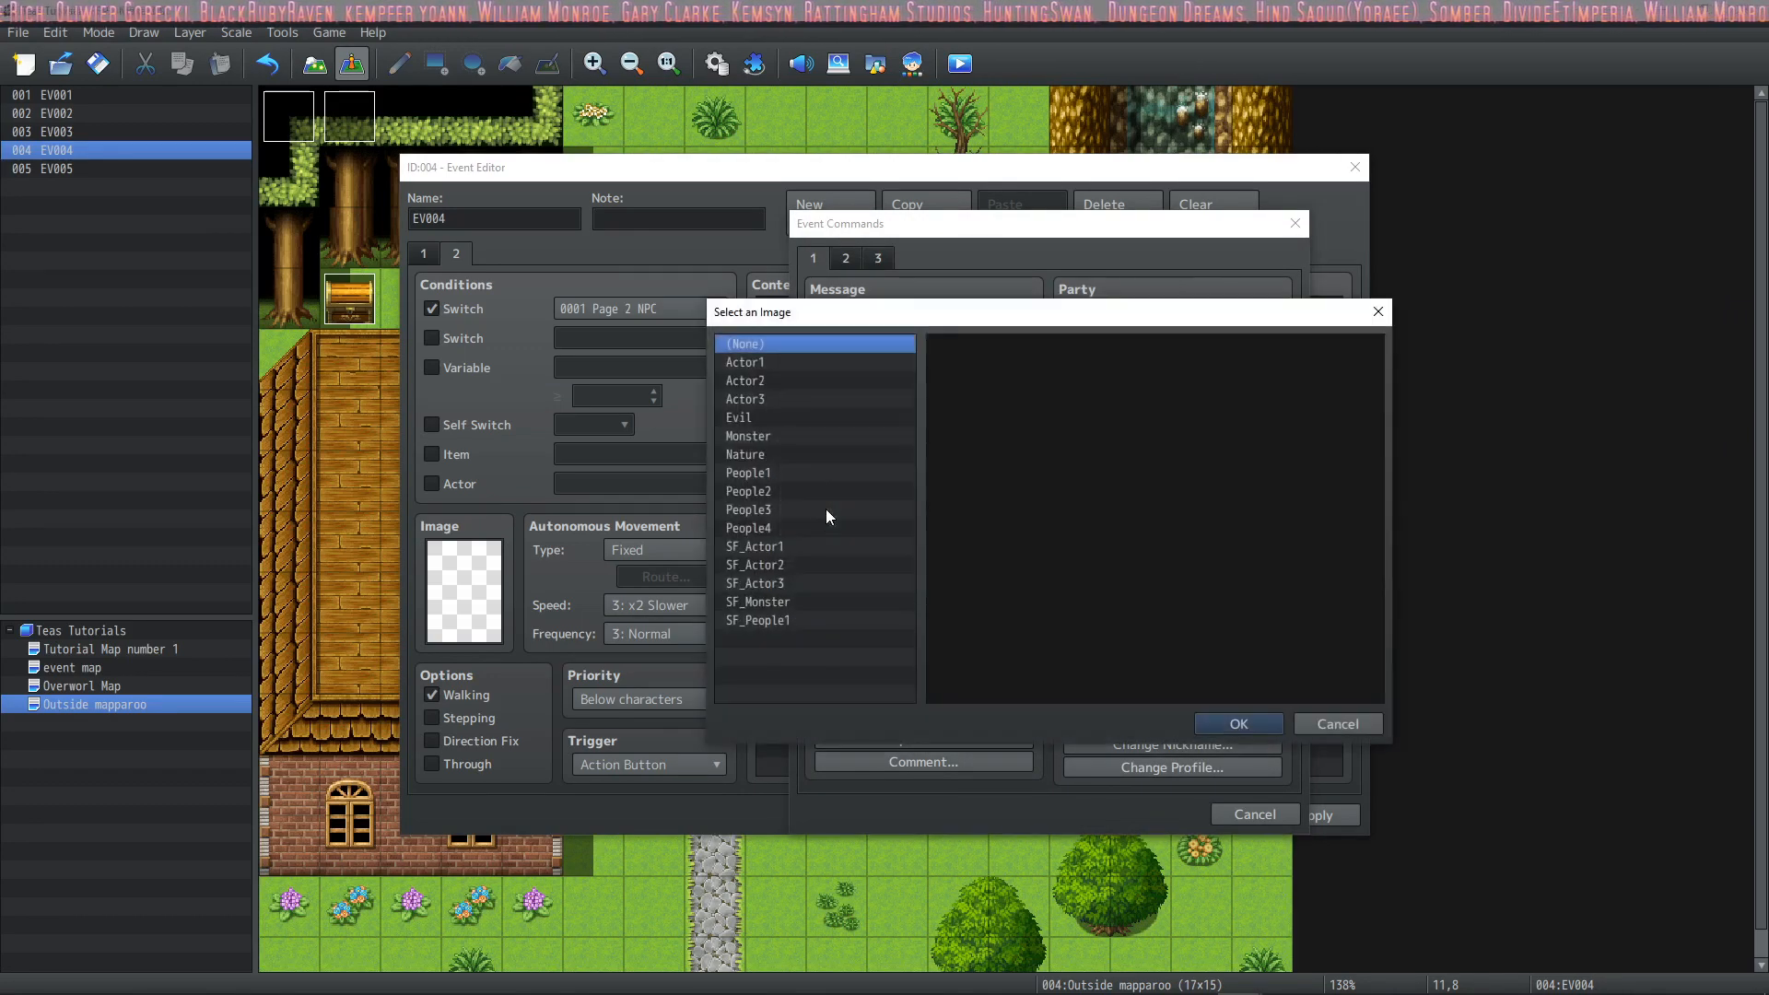
pyautogui.click(778, 477)
pyautogui.doubleClick(1060, 454)
pyautogui.click(936, 491)
pyautogui.write('Ahh! ')
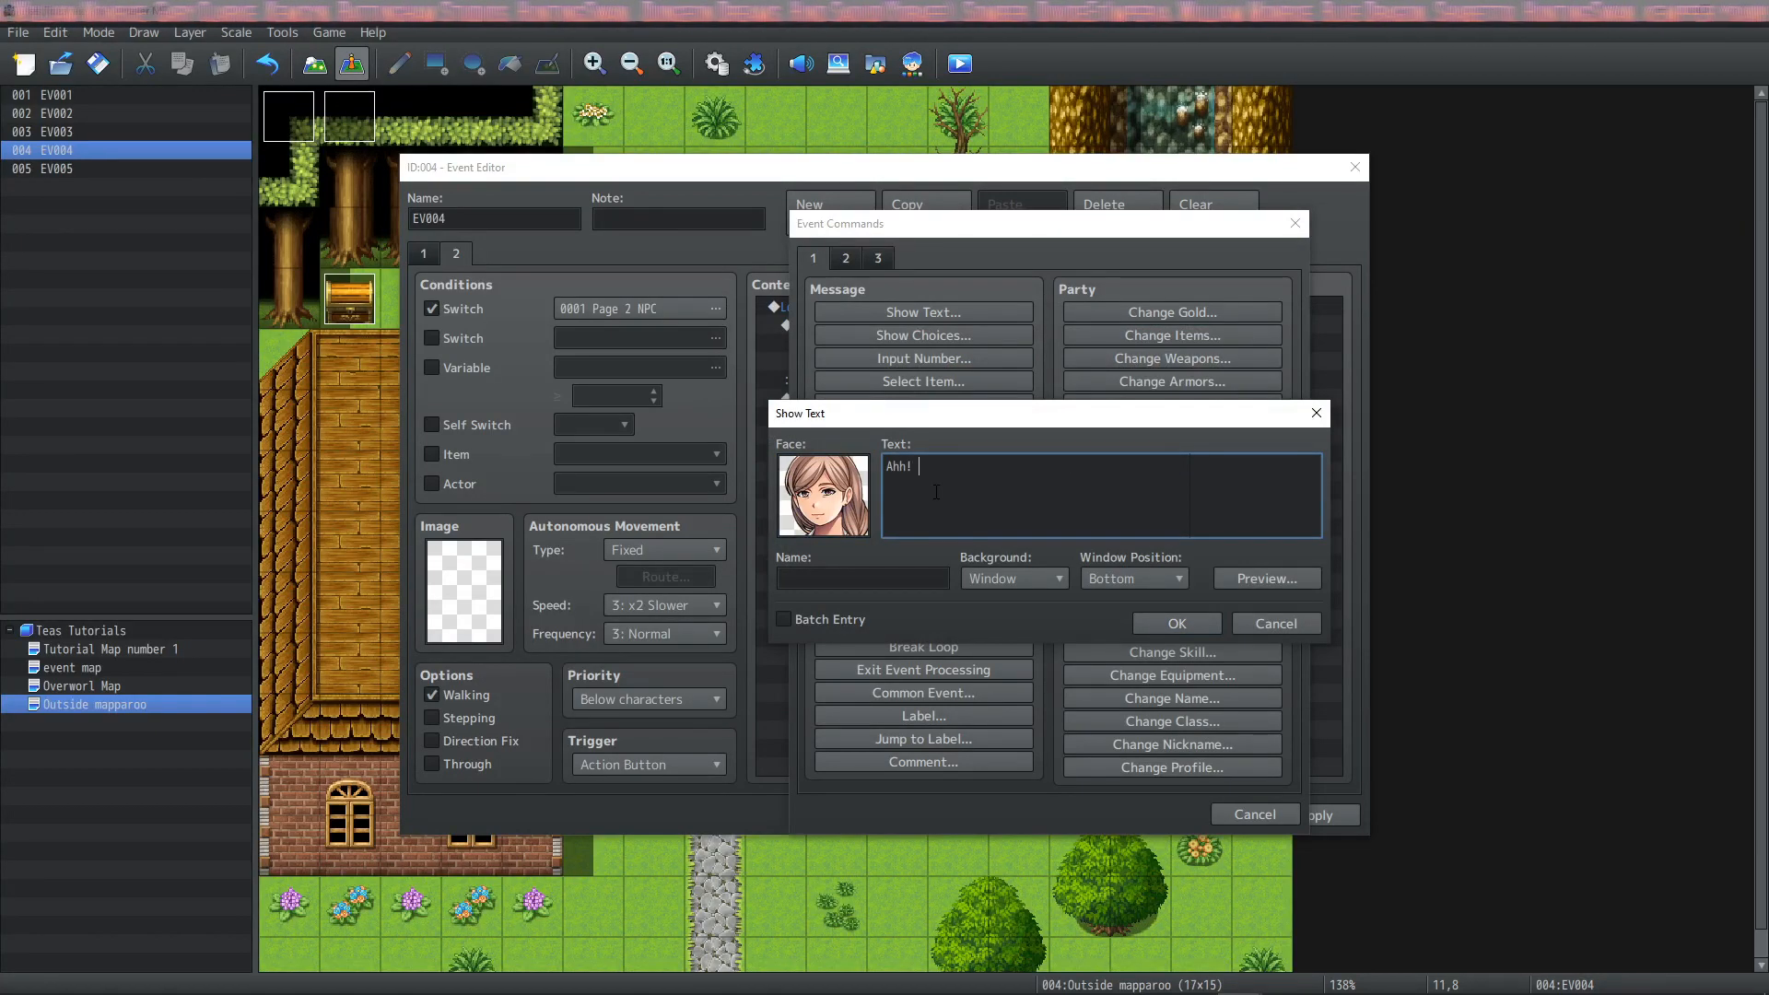
pyautogui.write("He's scary!!!")
pyautogui.click(940, 578)
pyautogui.write('Brianna')
pyautogui.click(1196, 629)
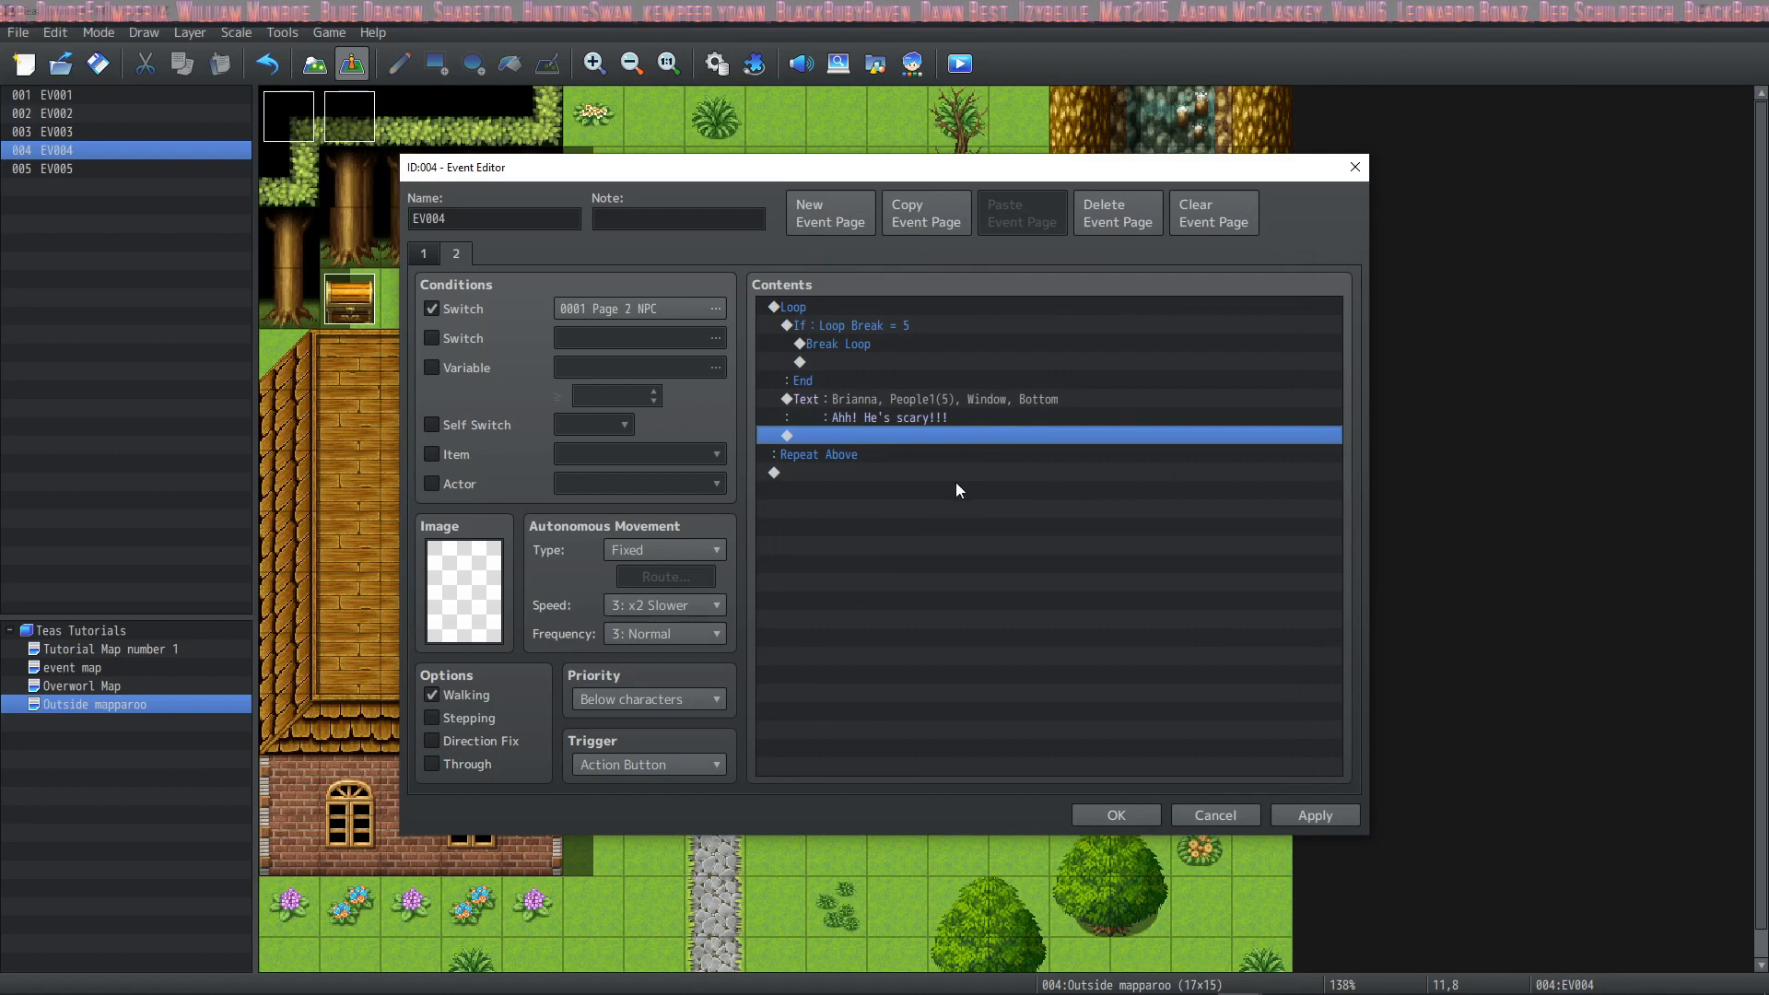
# Step: Below the text in the loop, add a Control Variables command that adds a constant 1 to variable 0006 Loop Break
pyautogui.doubleClick(916, 435)
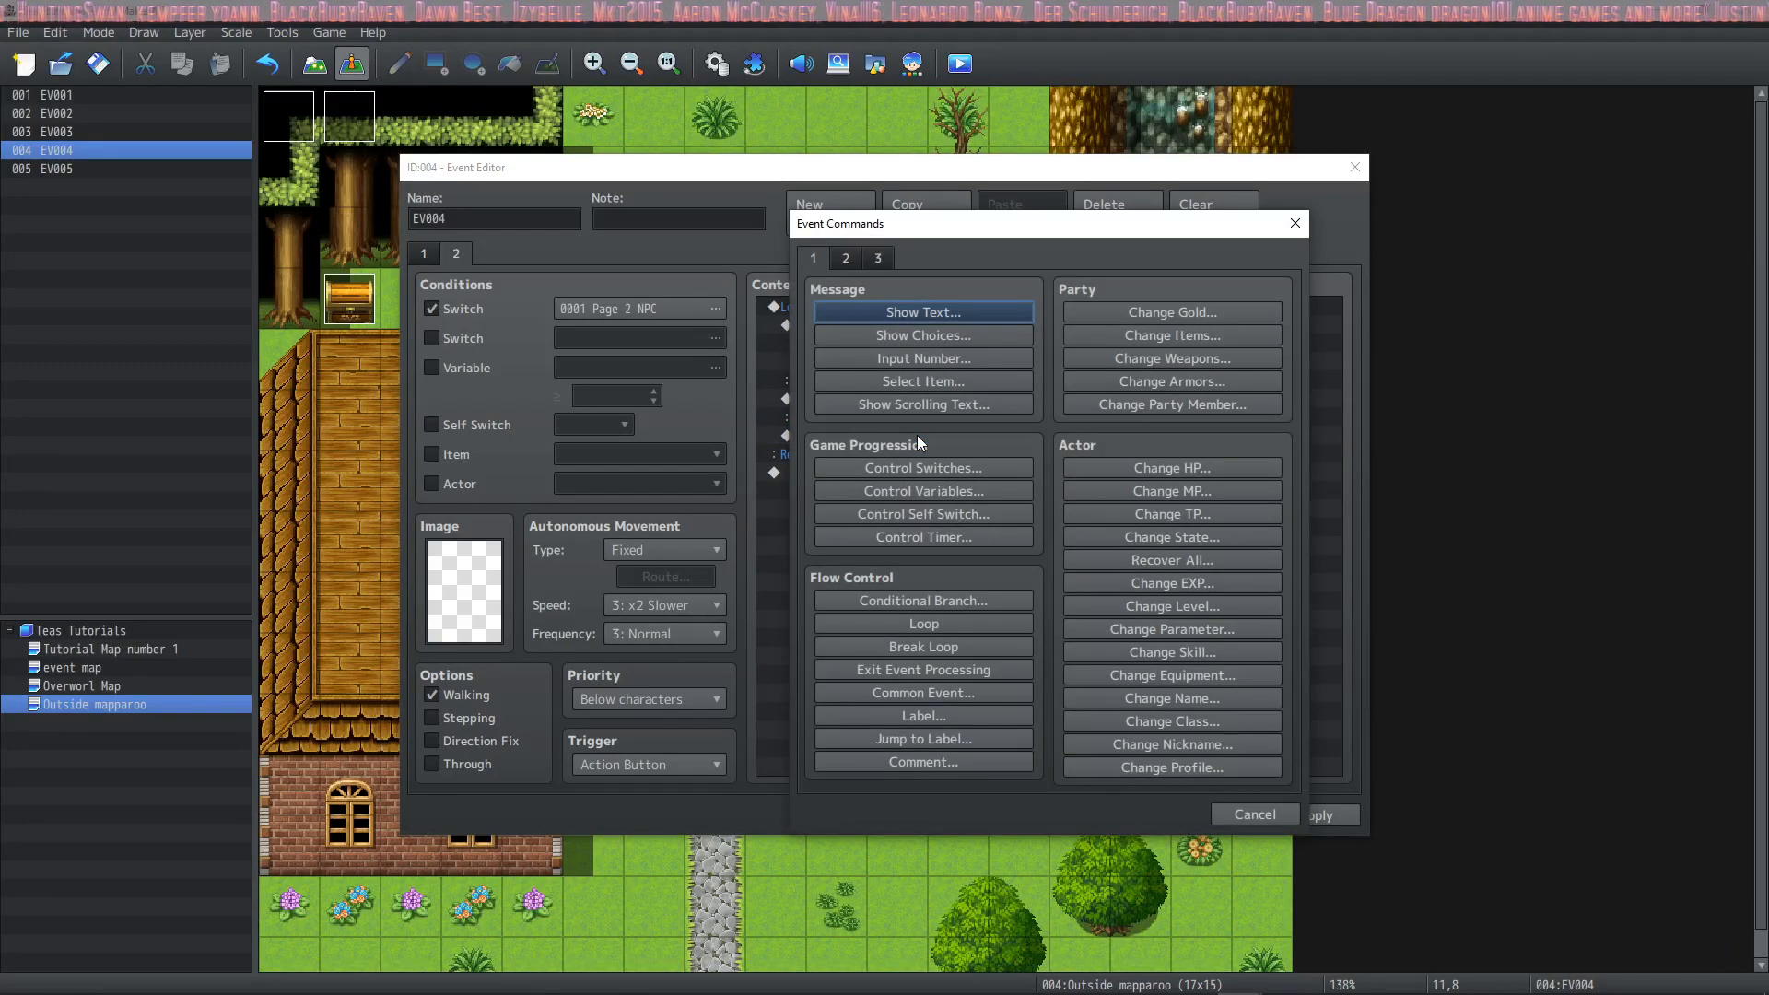
pyautogui.click(919, 491)
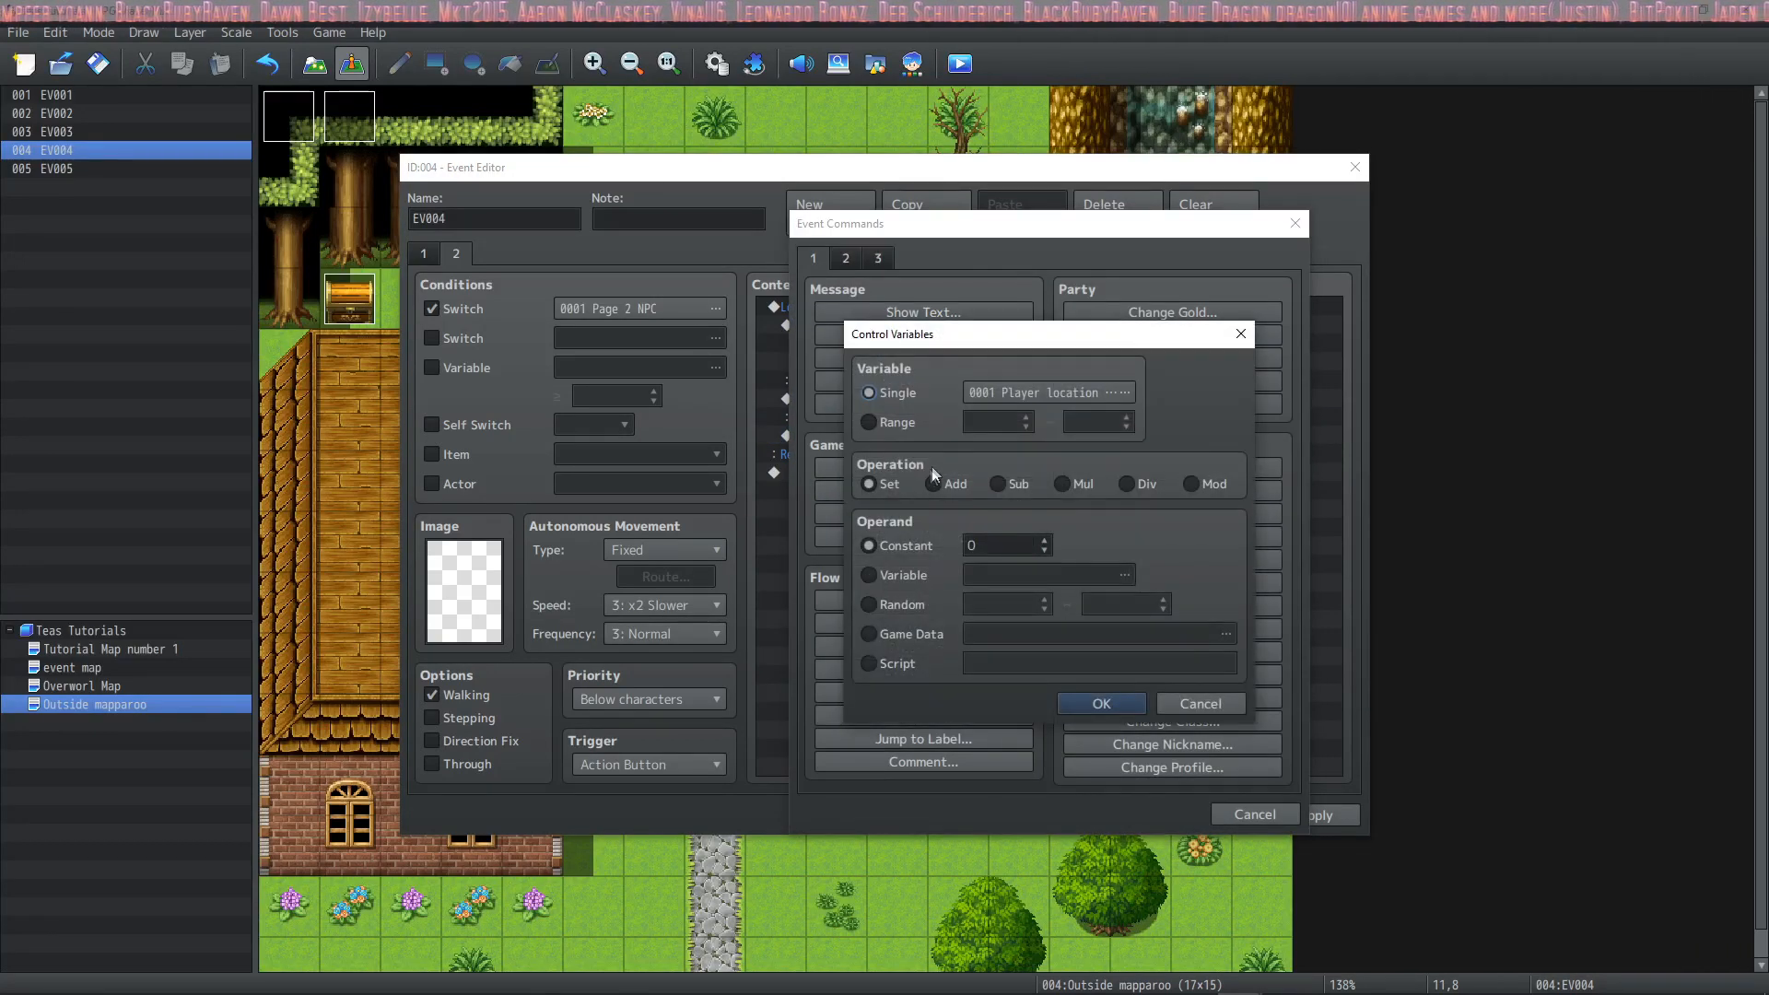
pyautogui.click(1015, 388)
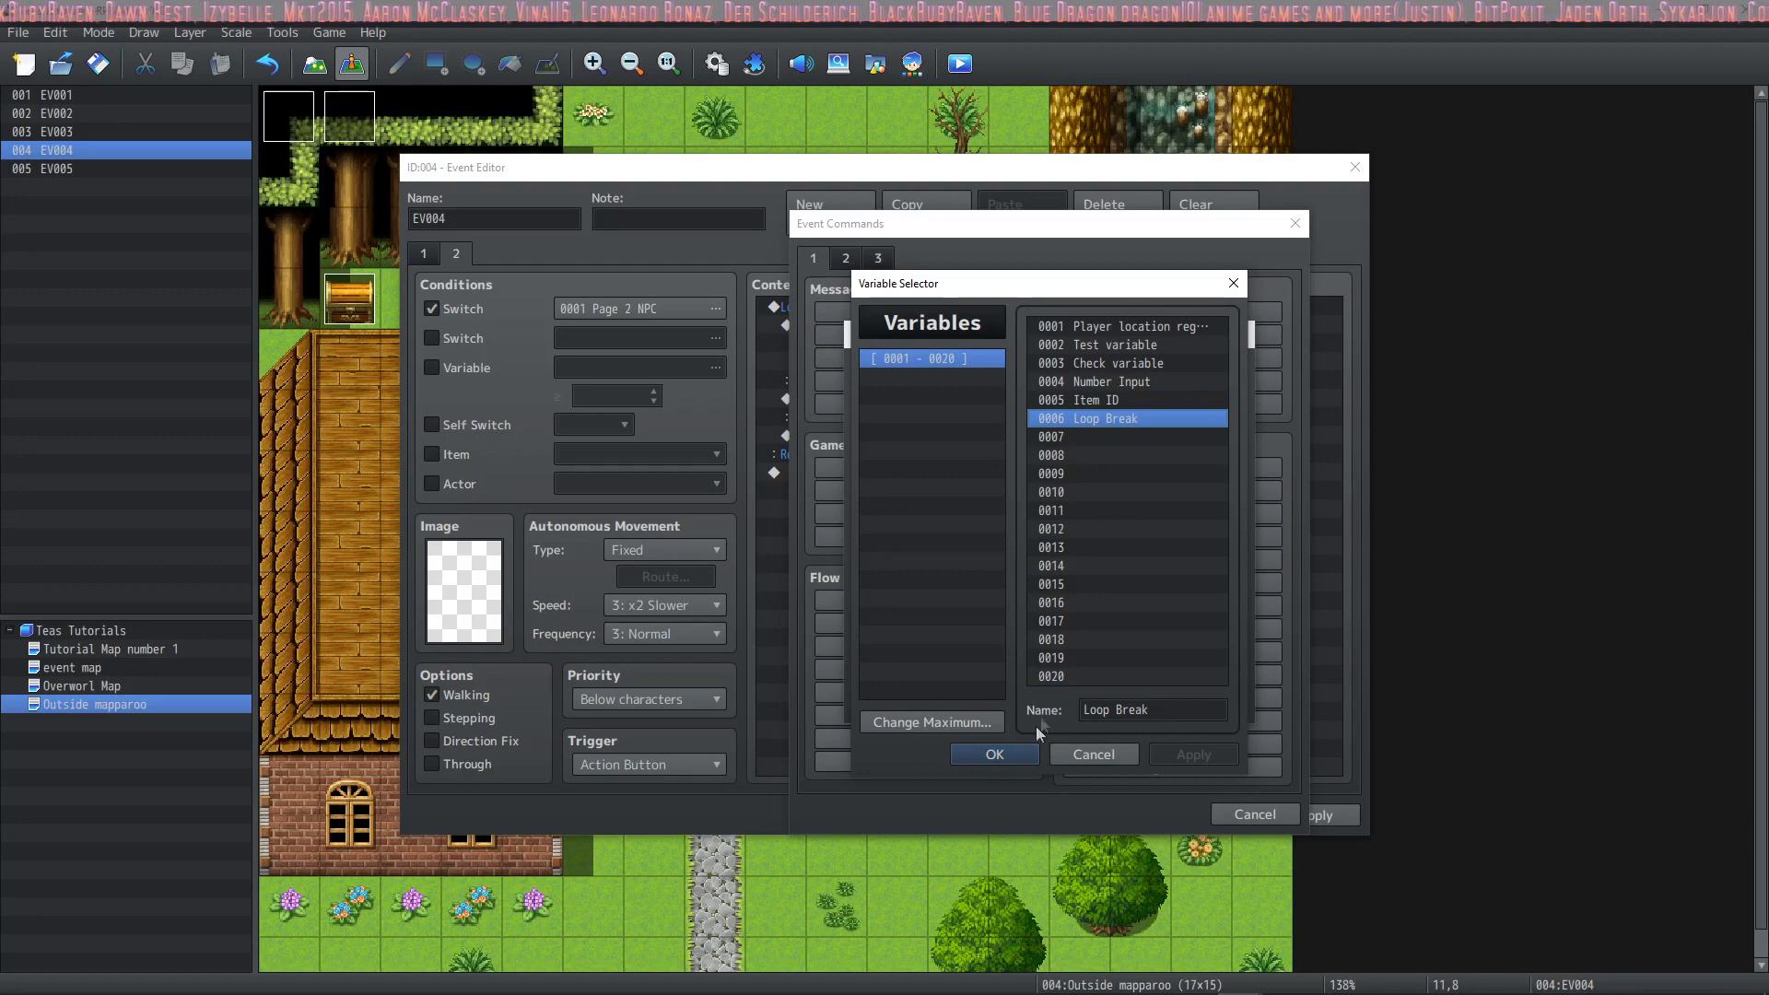
pyautogui.click(1013, 752)
pyautogui.click(933, 485)
pyautogui.click(984, 540)
pyautogui.write('1')
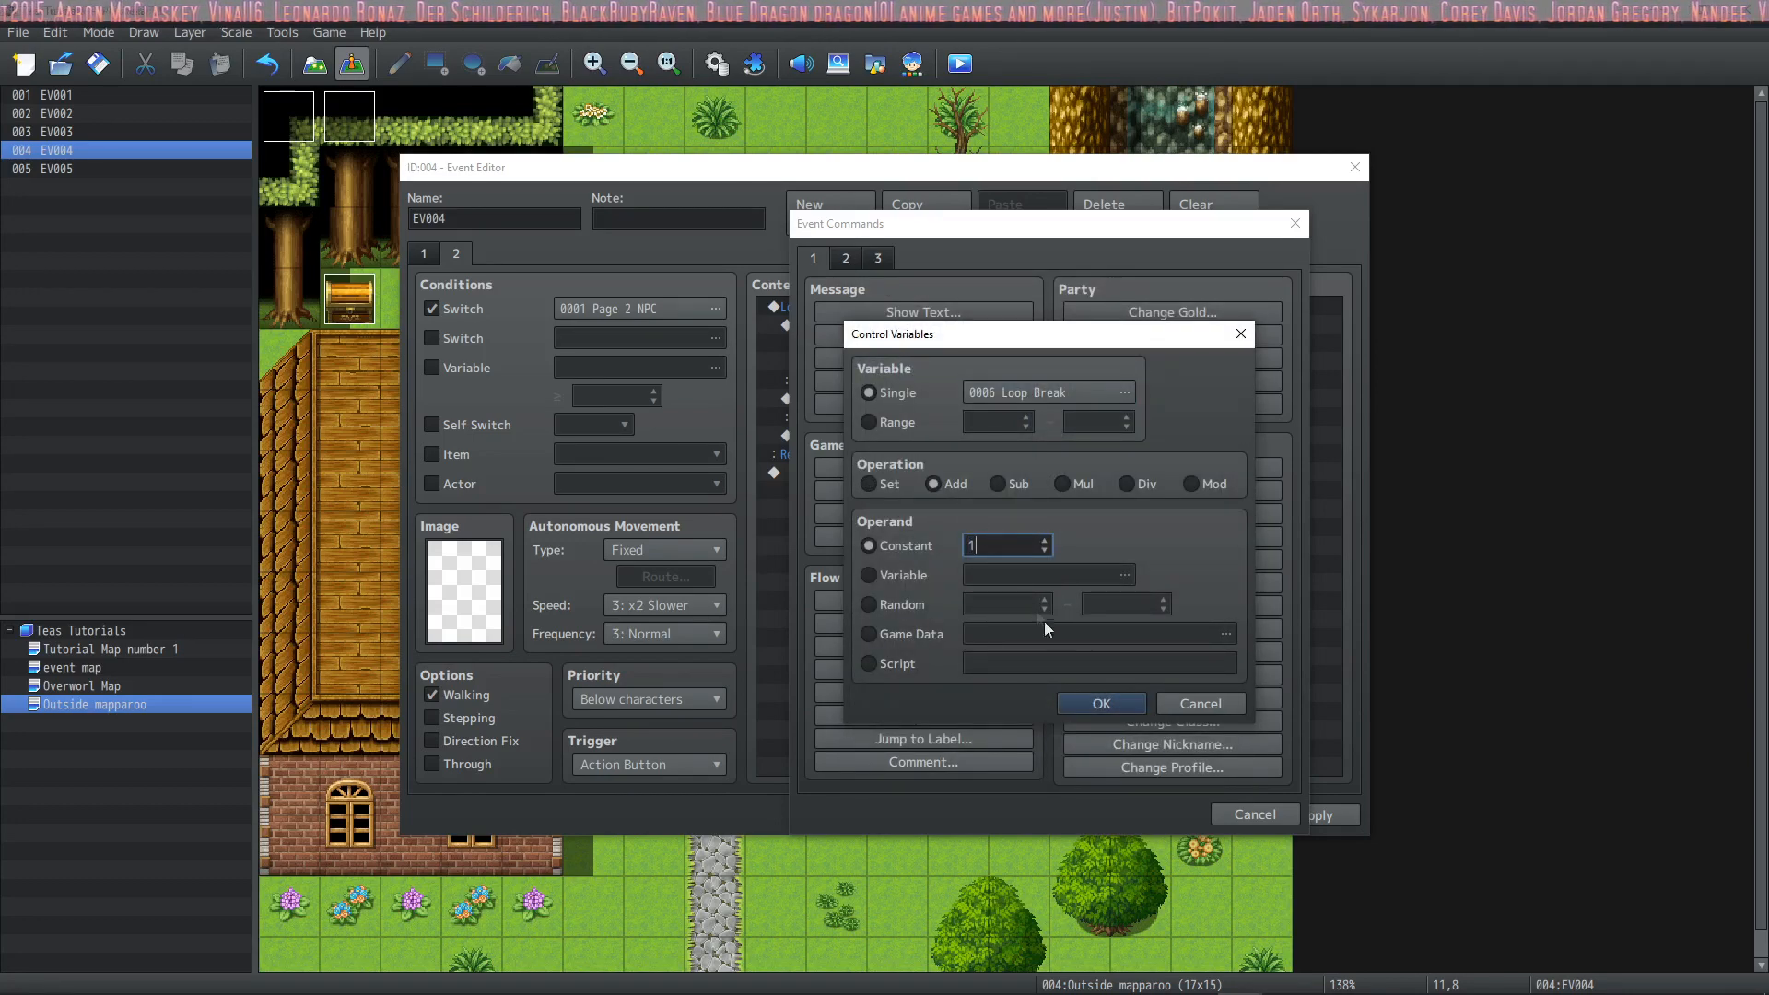
pyautogui.press('Return')
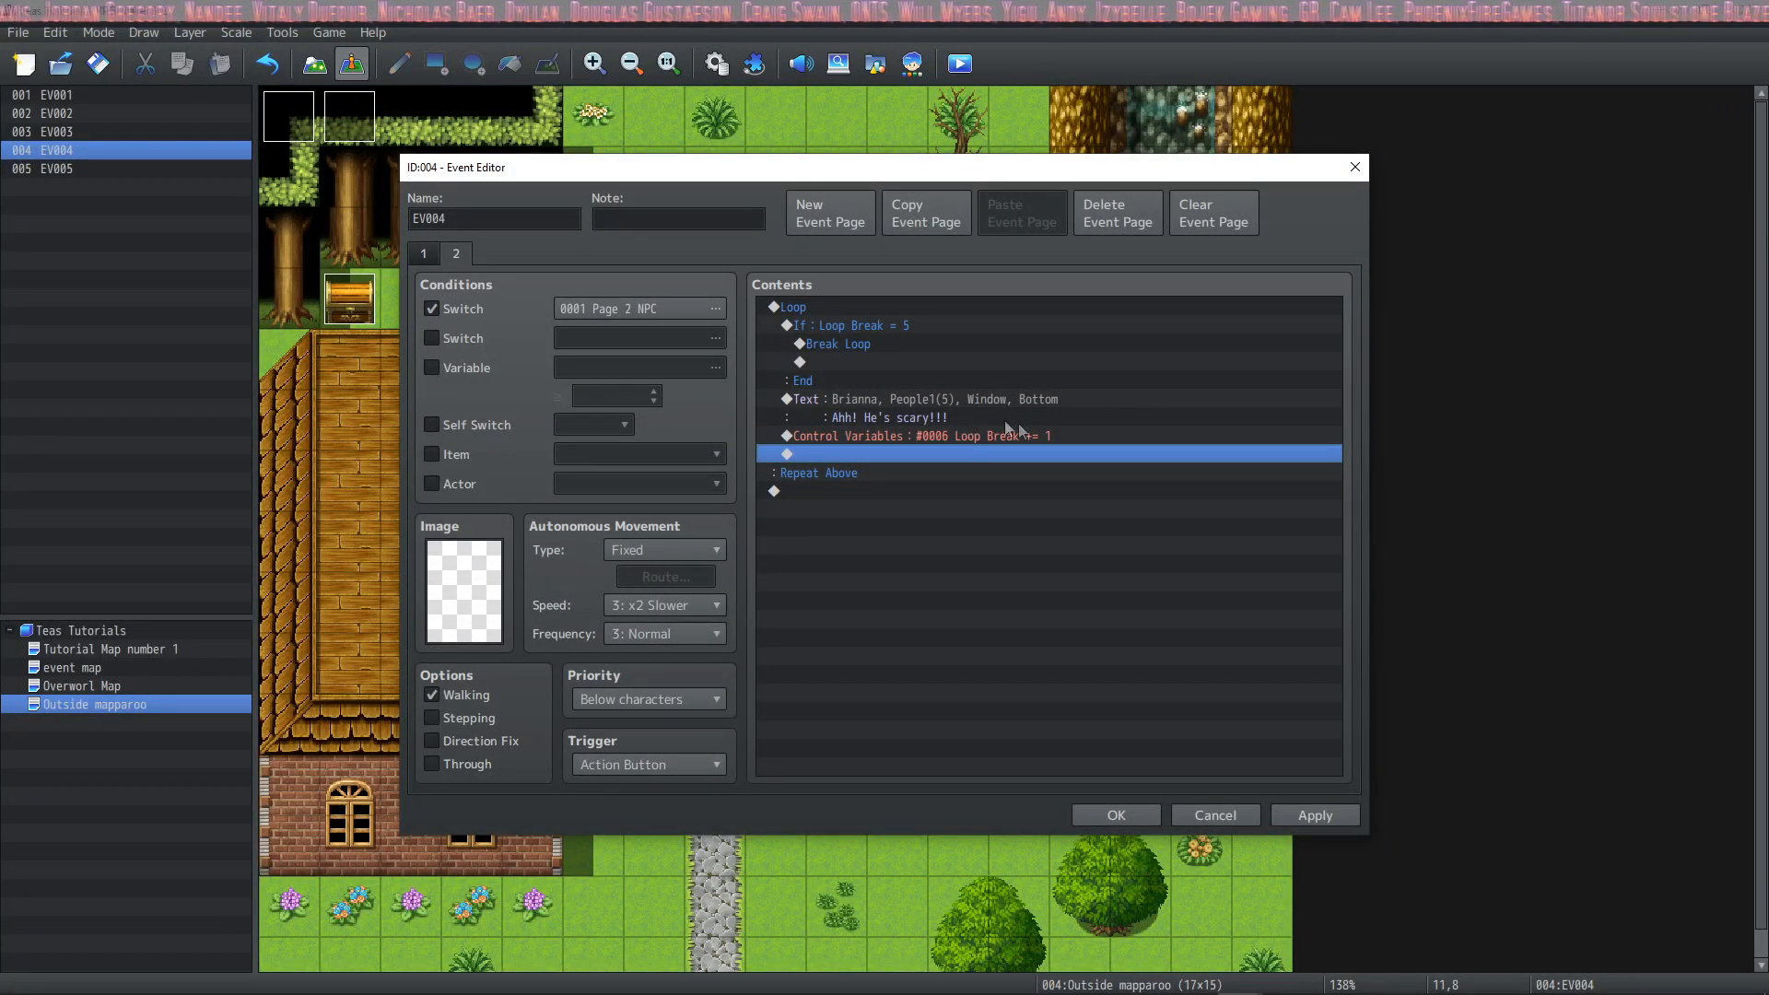
# Step: Below the loop, add a call to common event 0001 and save the NPC event
pyautogui.click(844, 492)
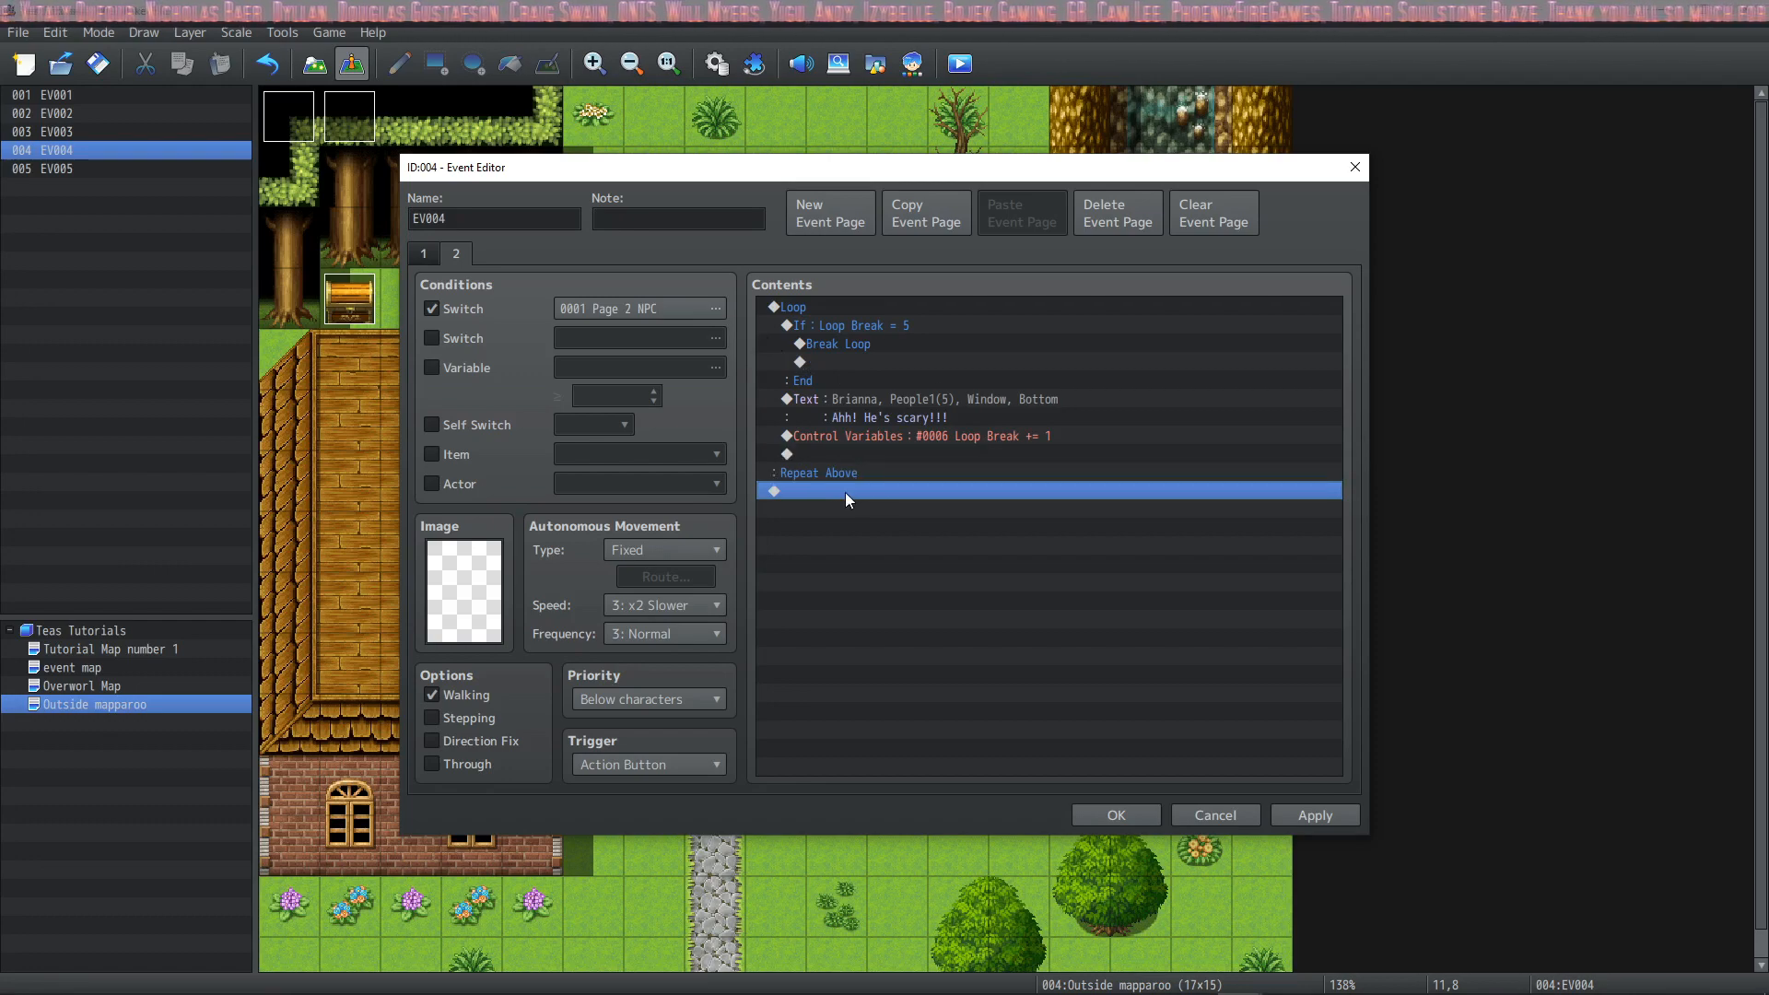
pyautogui.doubleClick(848, 493)
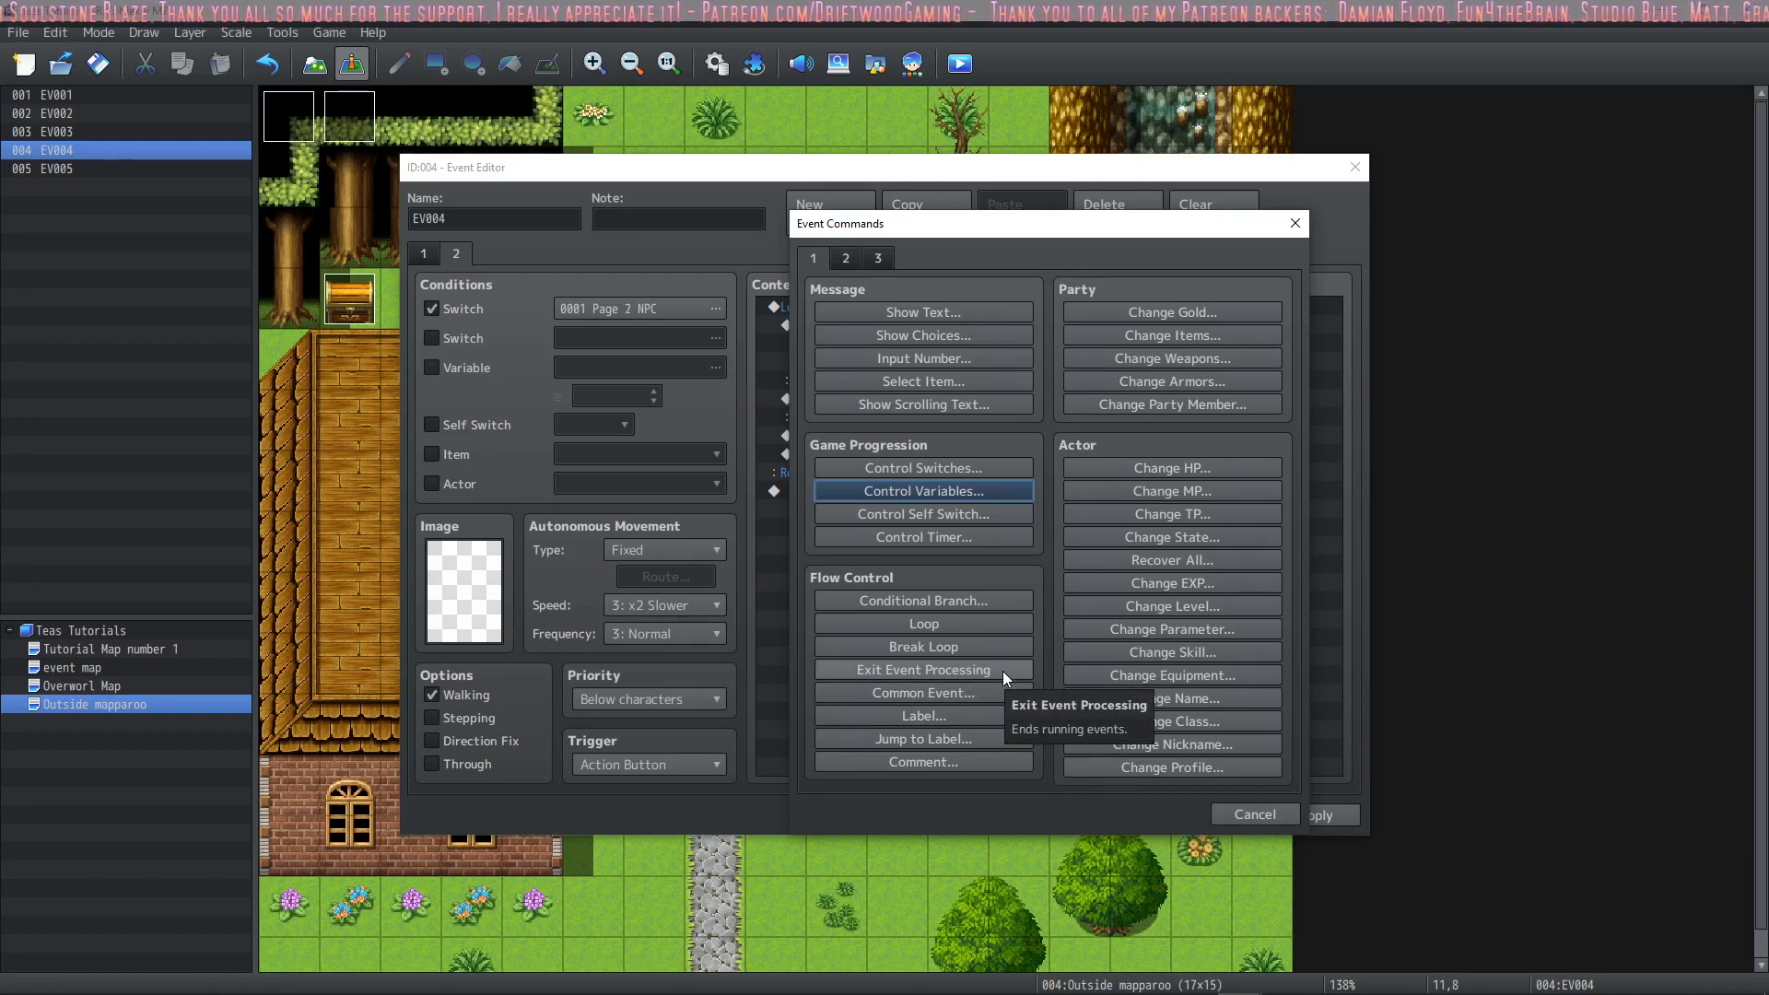
pyautogui.click(915, 693)
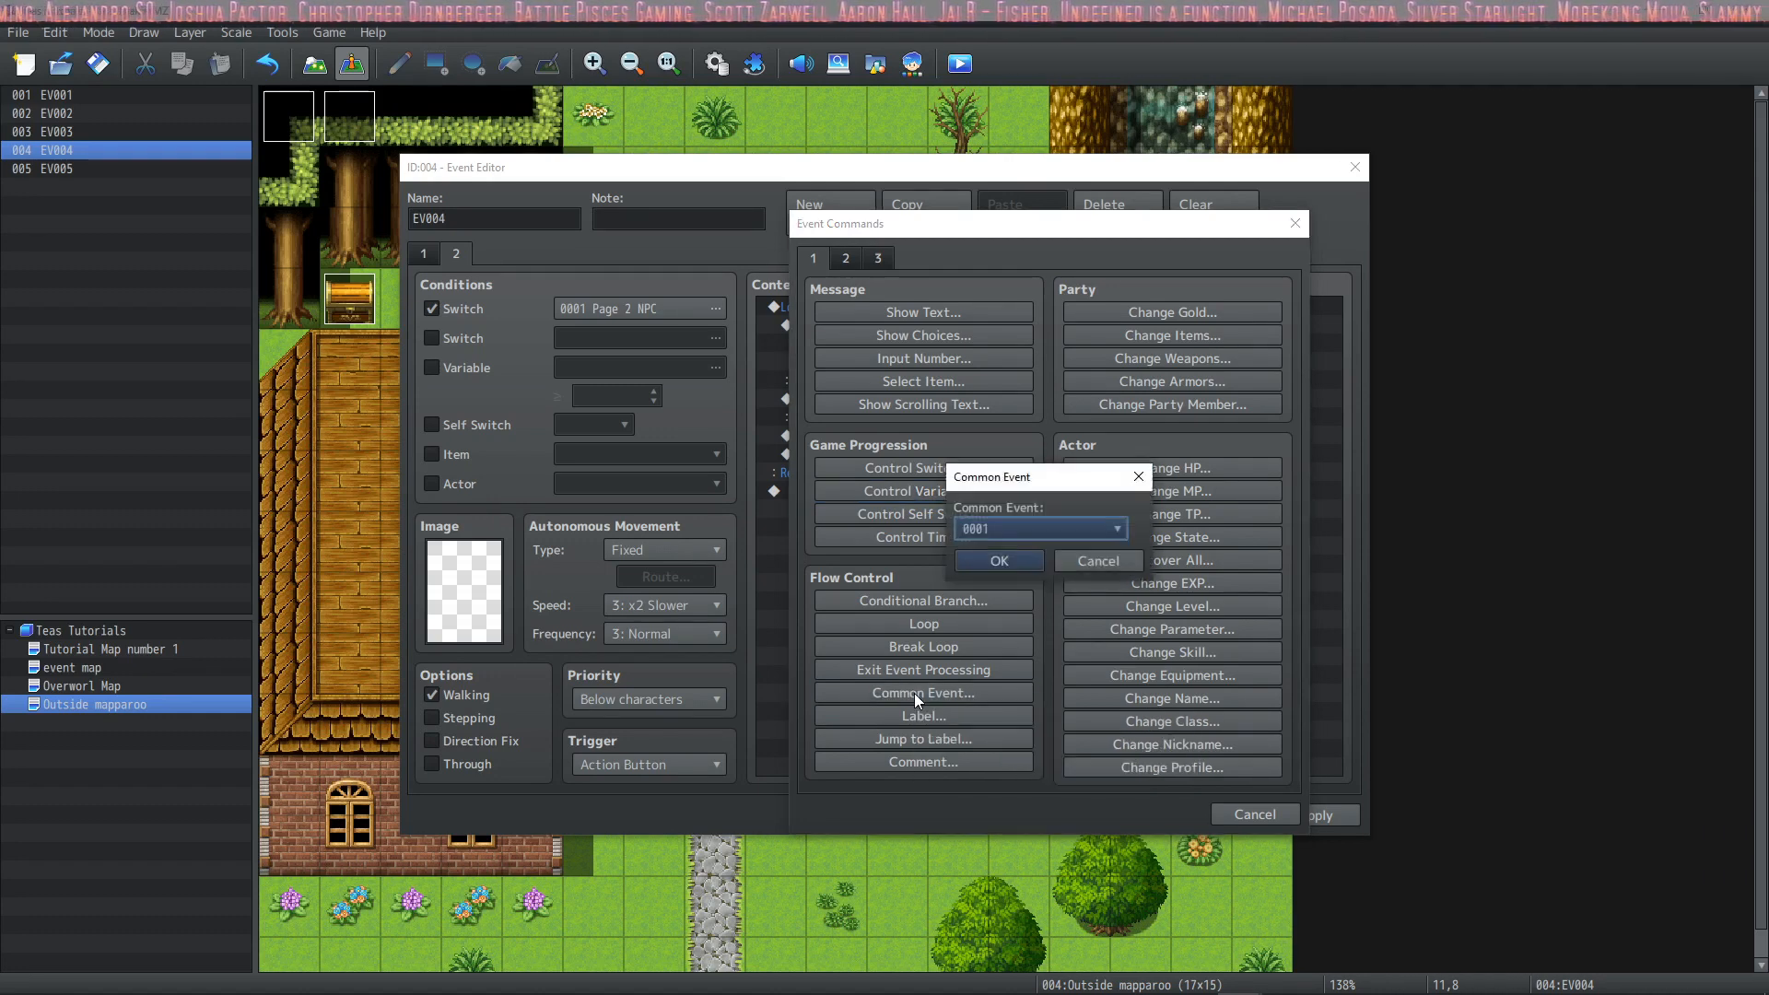
pyautogui.click(1061, 529)
pyautogui.click(1004, 542)
pyautogui.click(1000, 562)
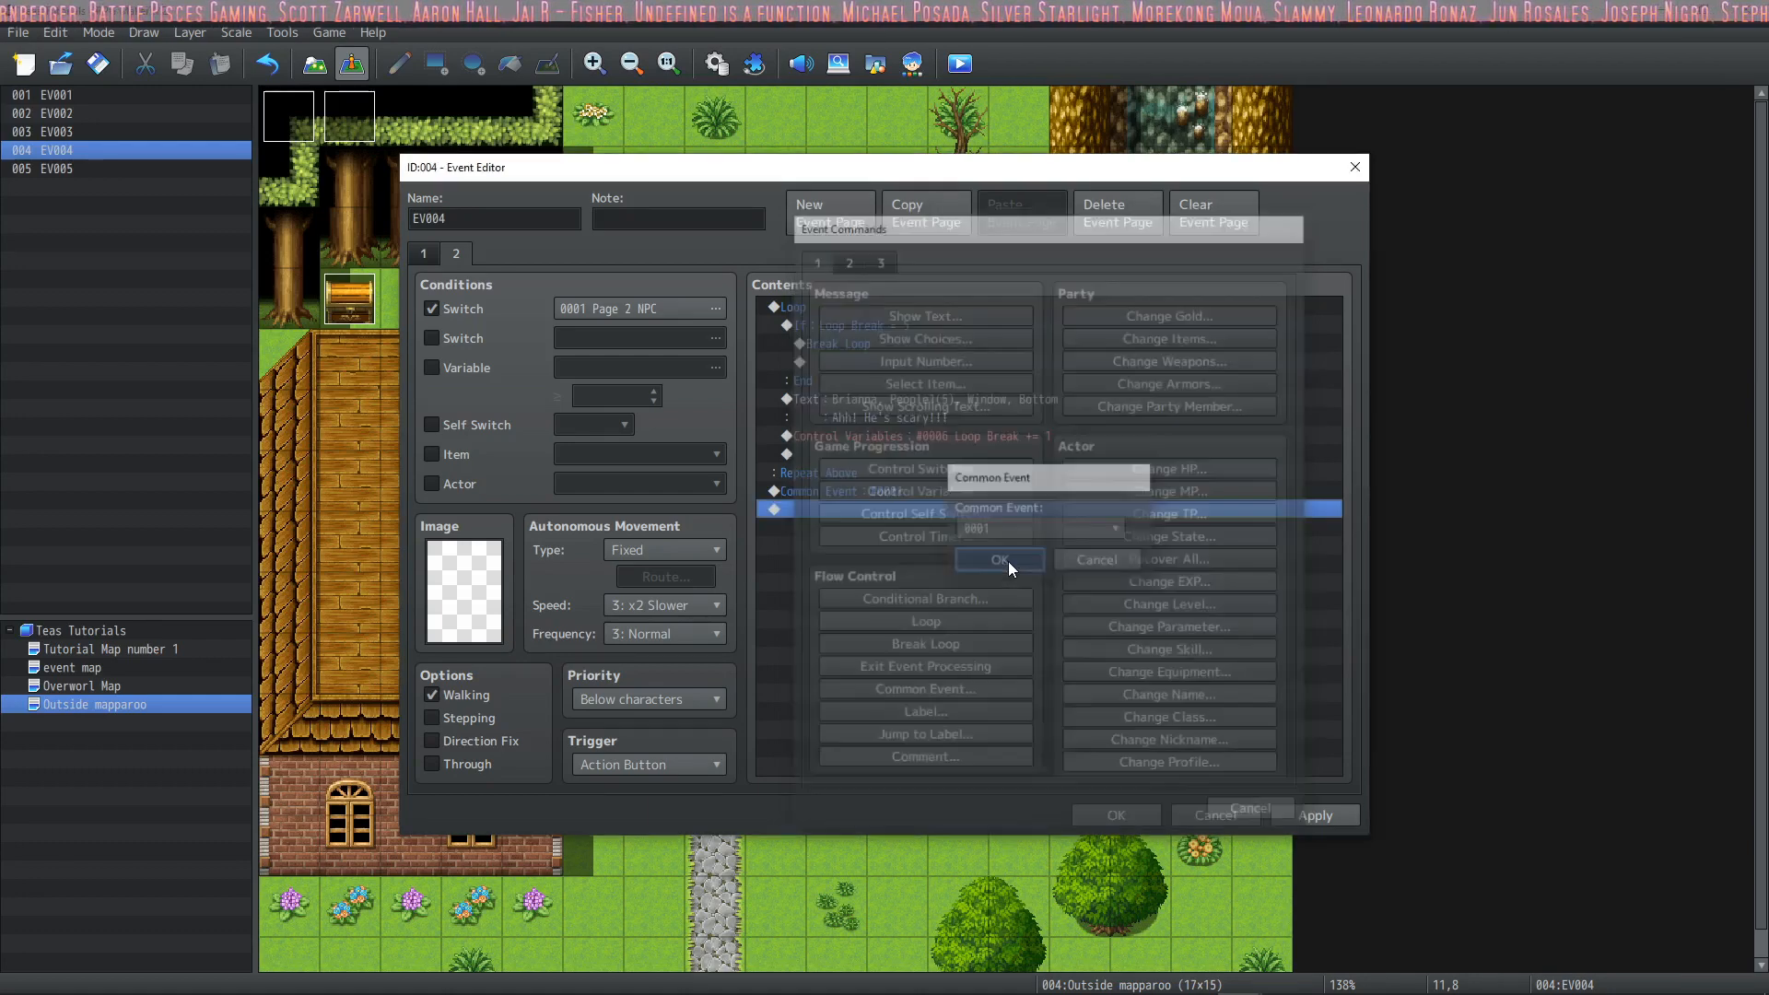
pyautogui.click(1116, 817)
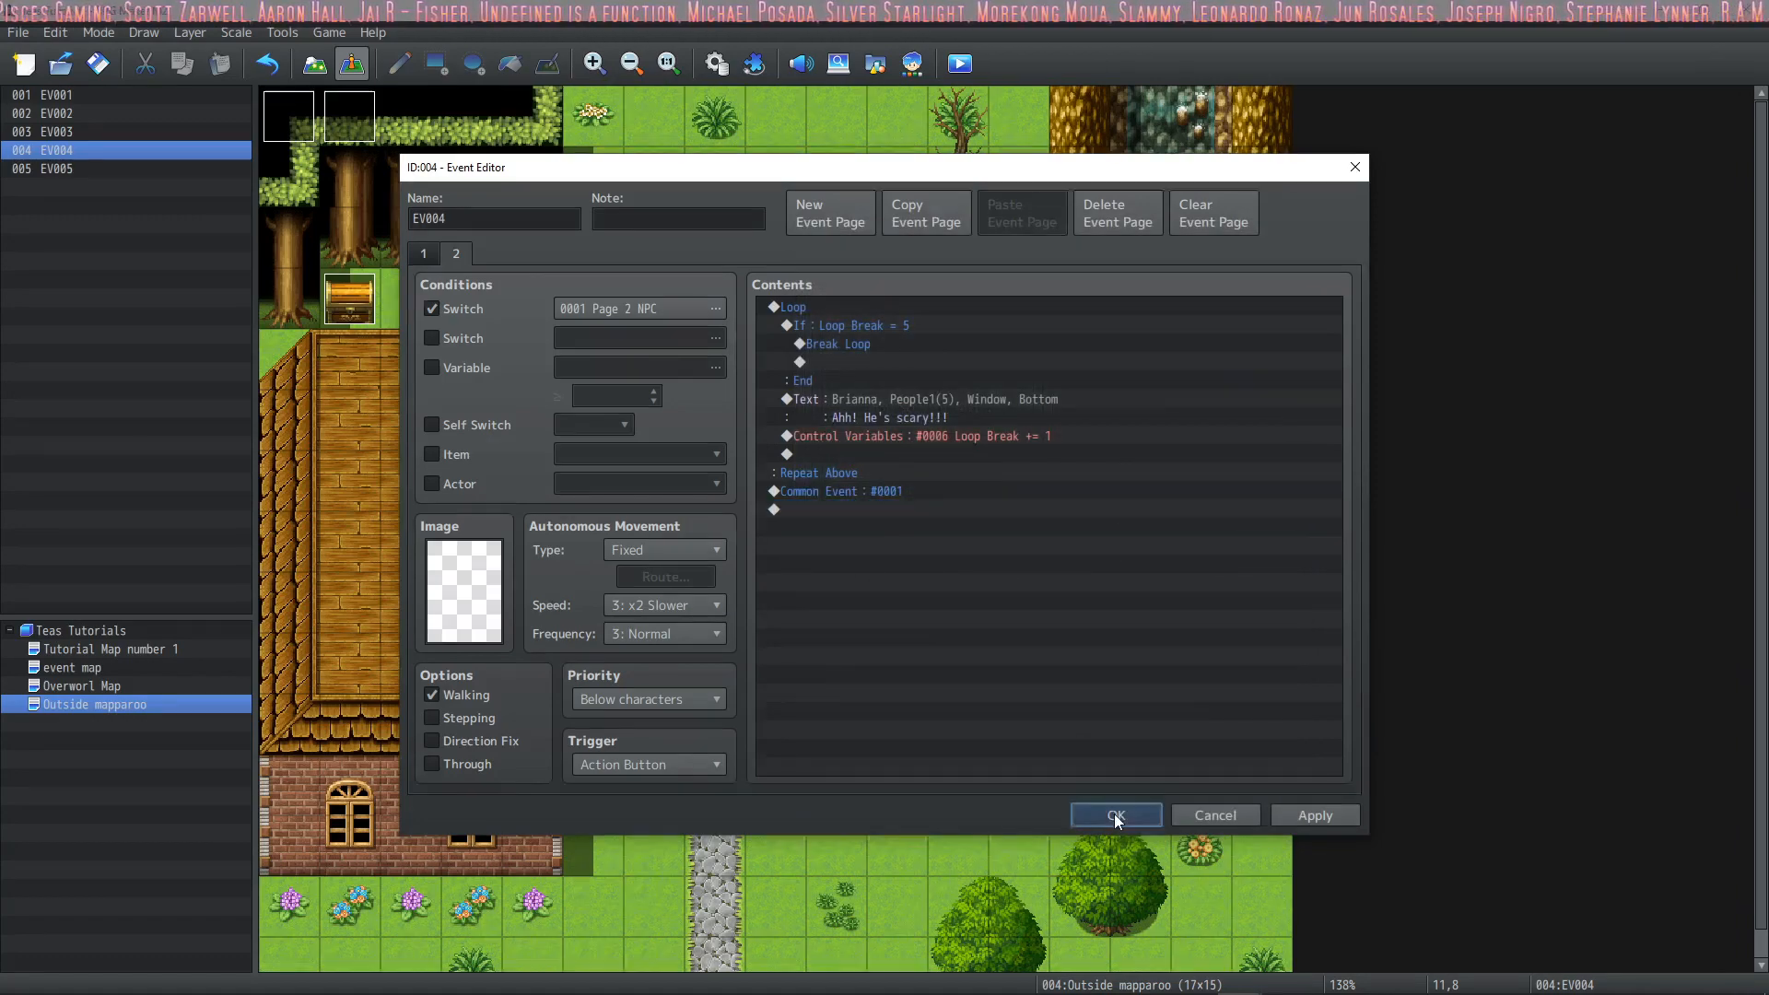
# Step: In the database, name common event 0001 "Common Event"
pyautogui.click(718, 66)
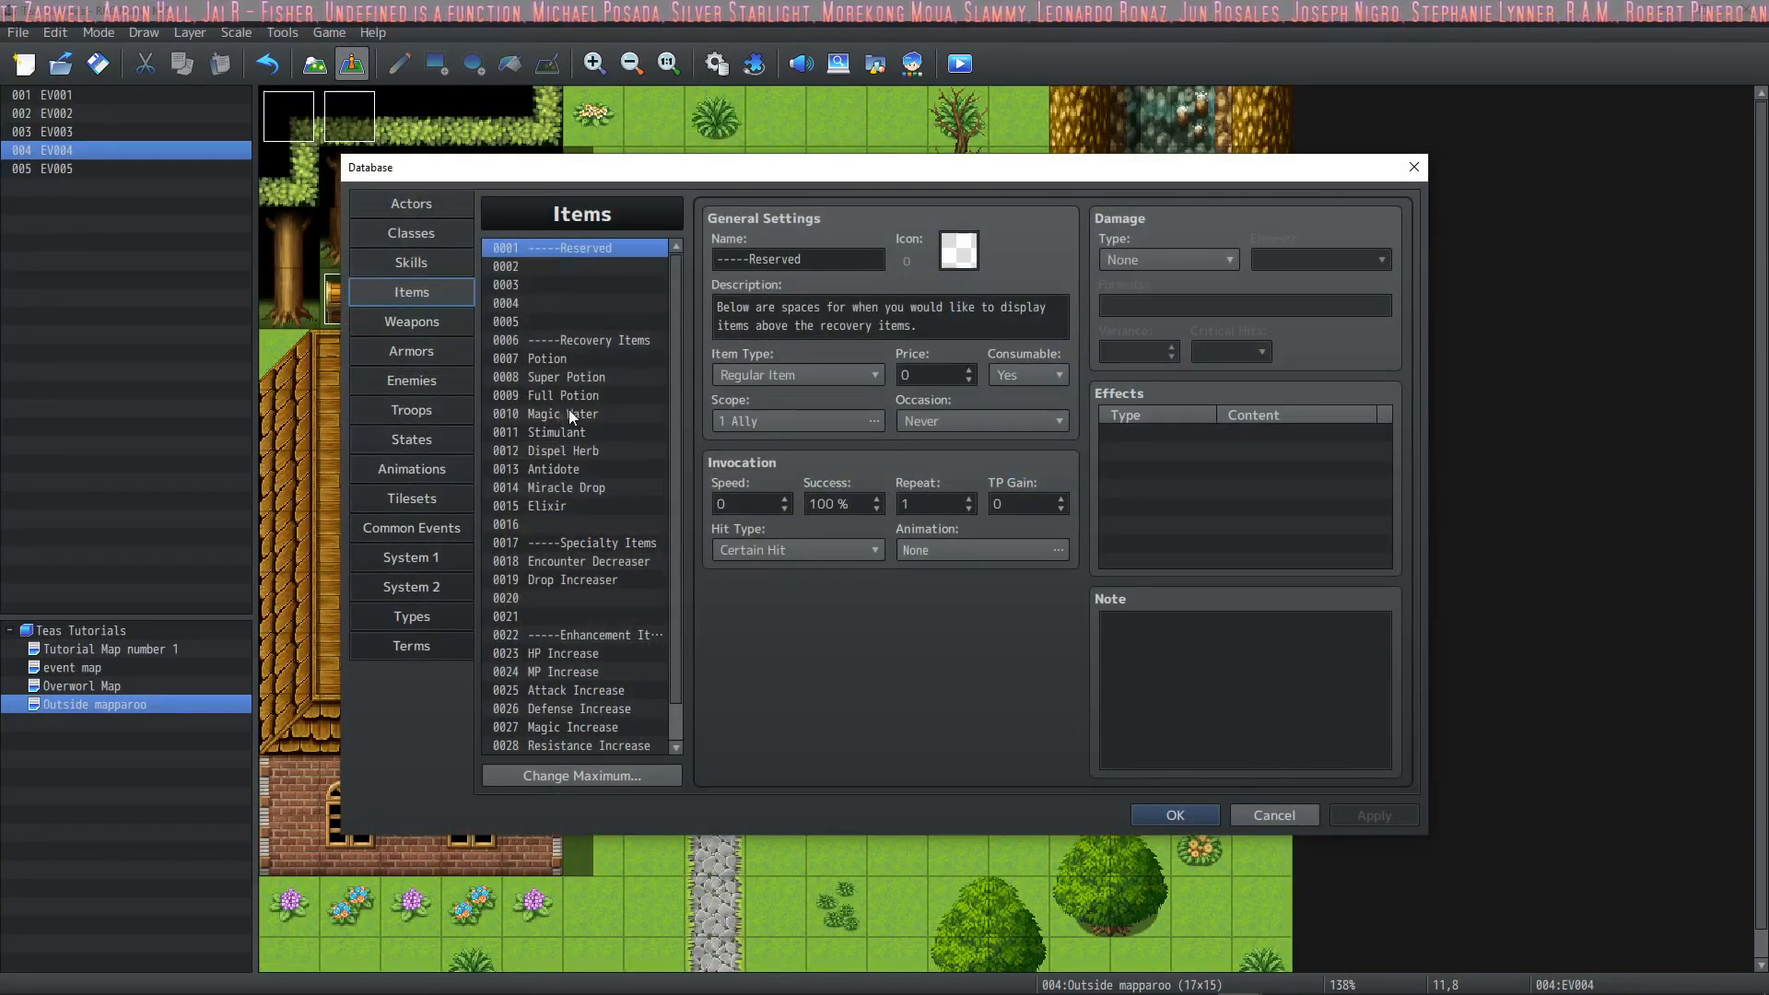
pyautogui.click(405, 529)
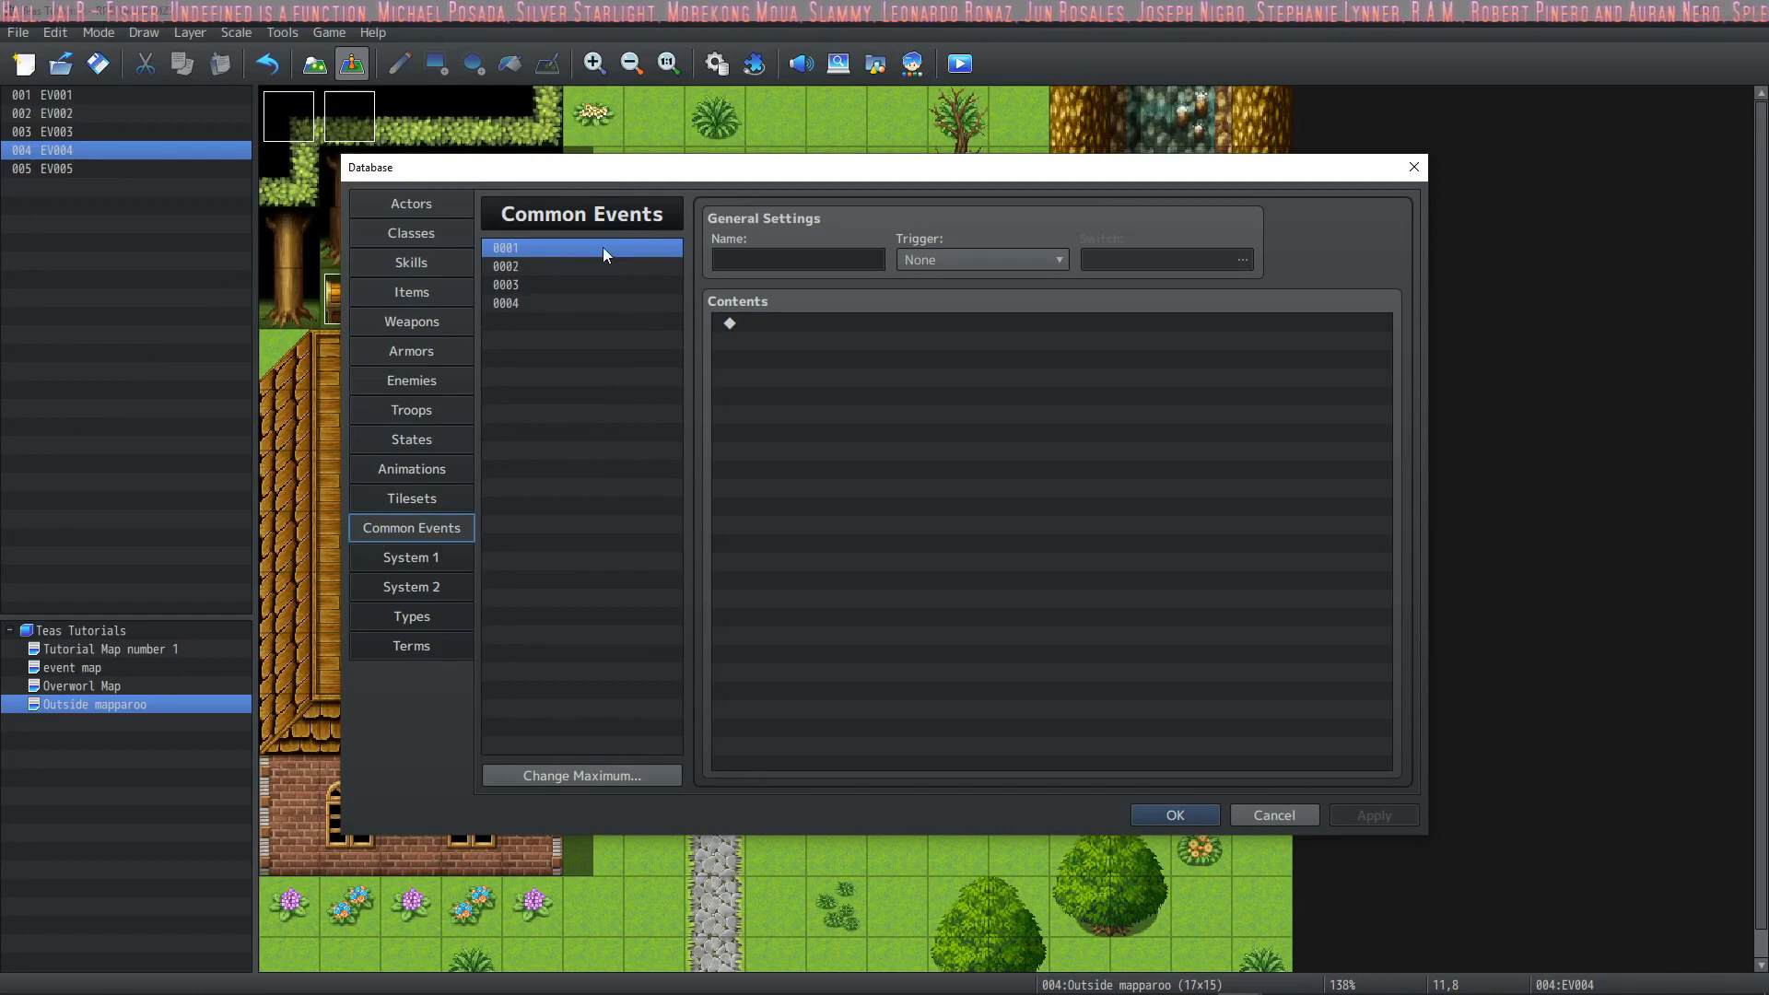
pyautogui.click(818, 261)
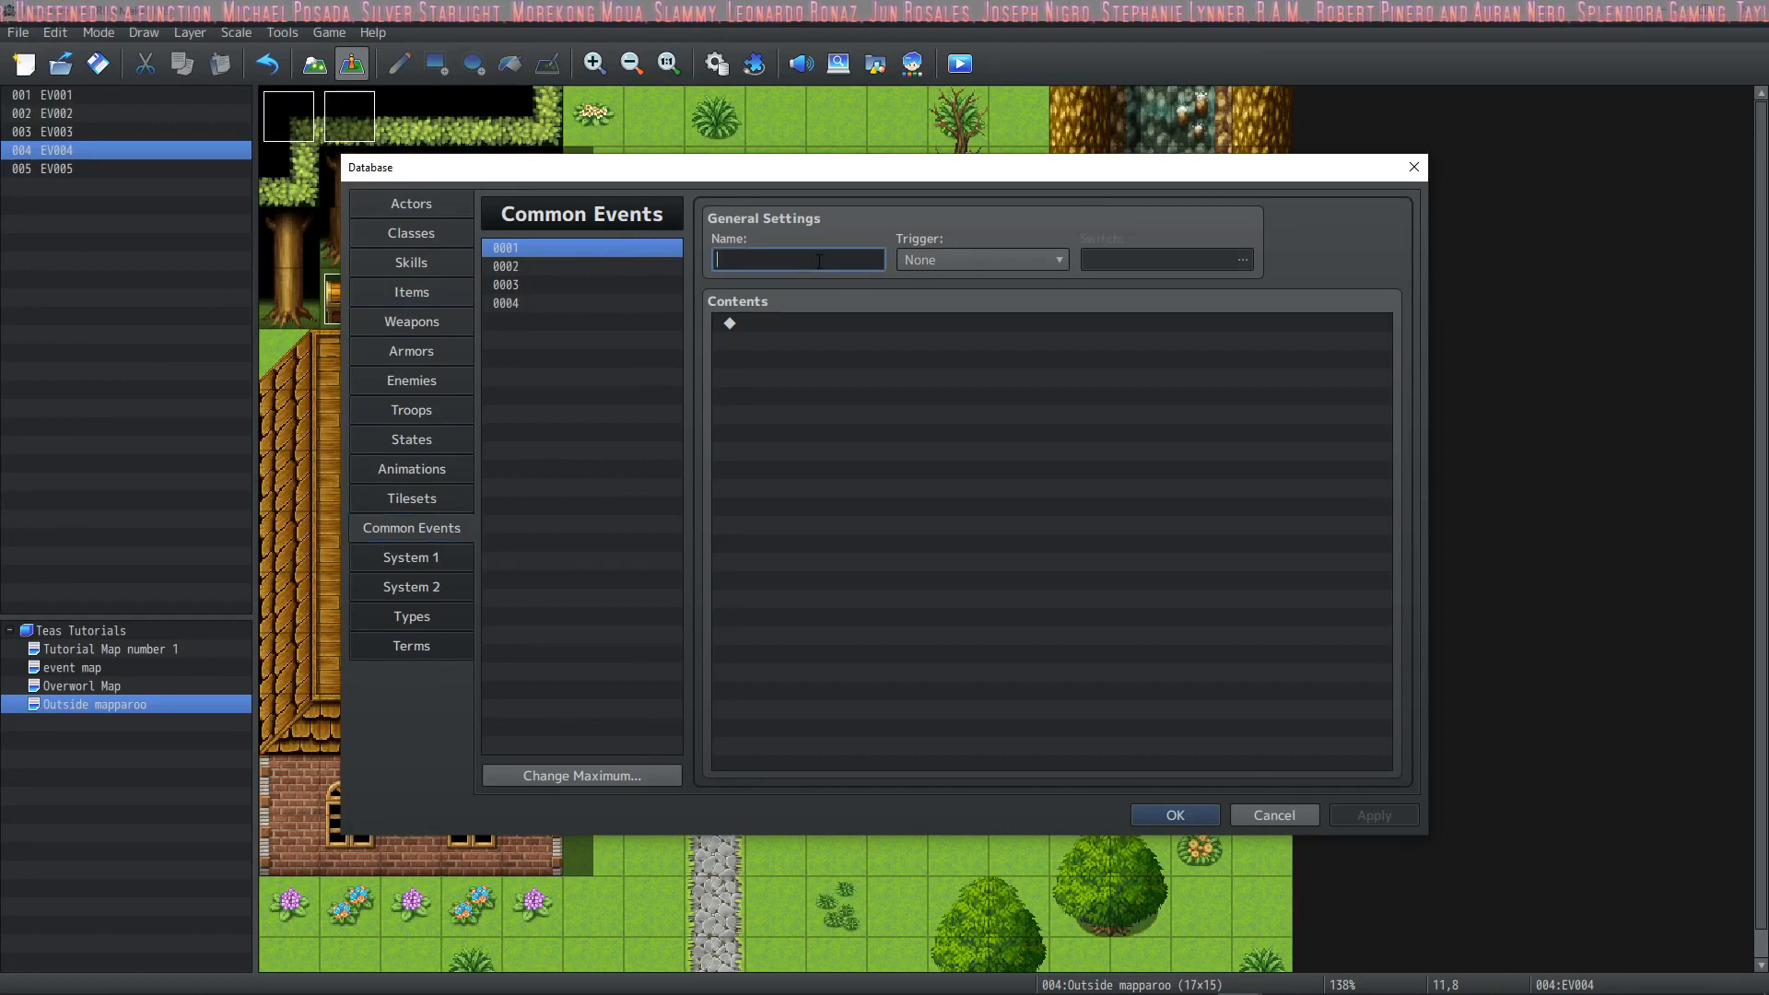
pyautogui.write('Common Event')
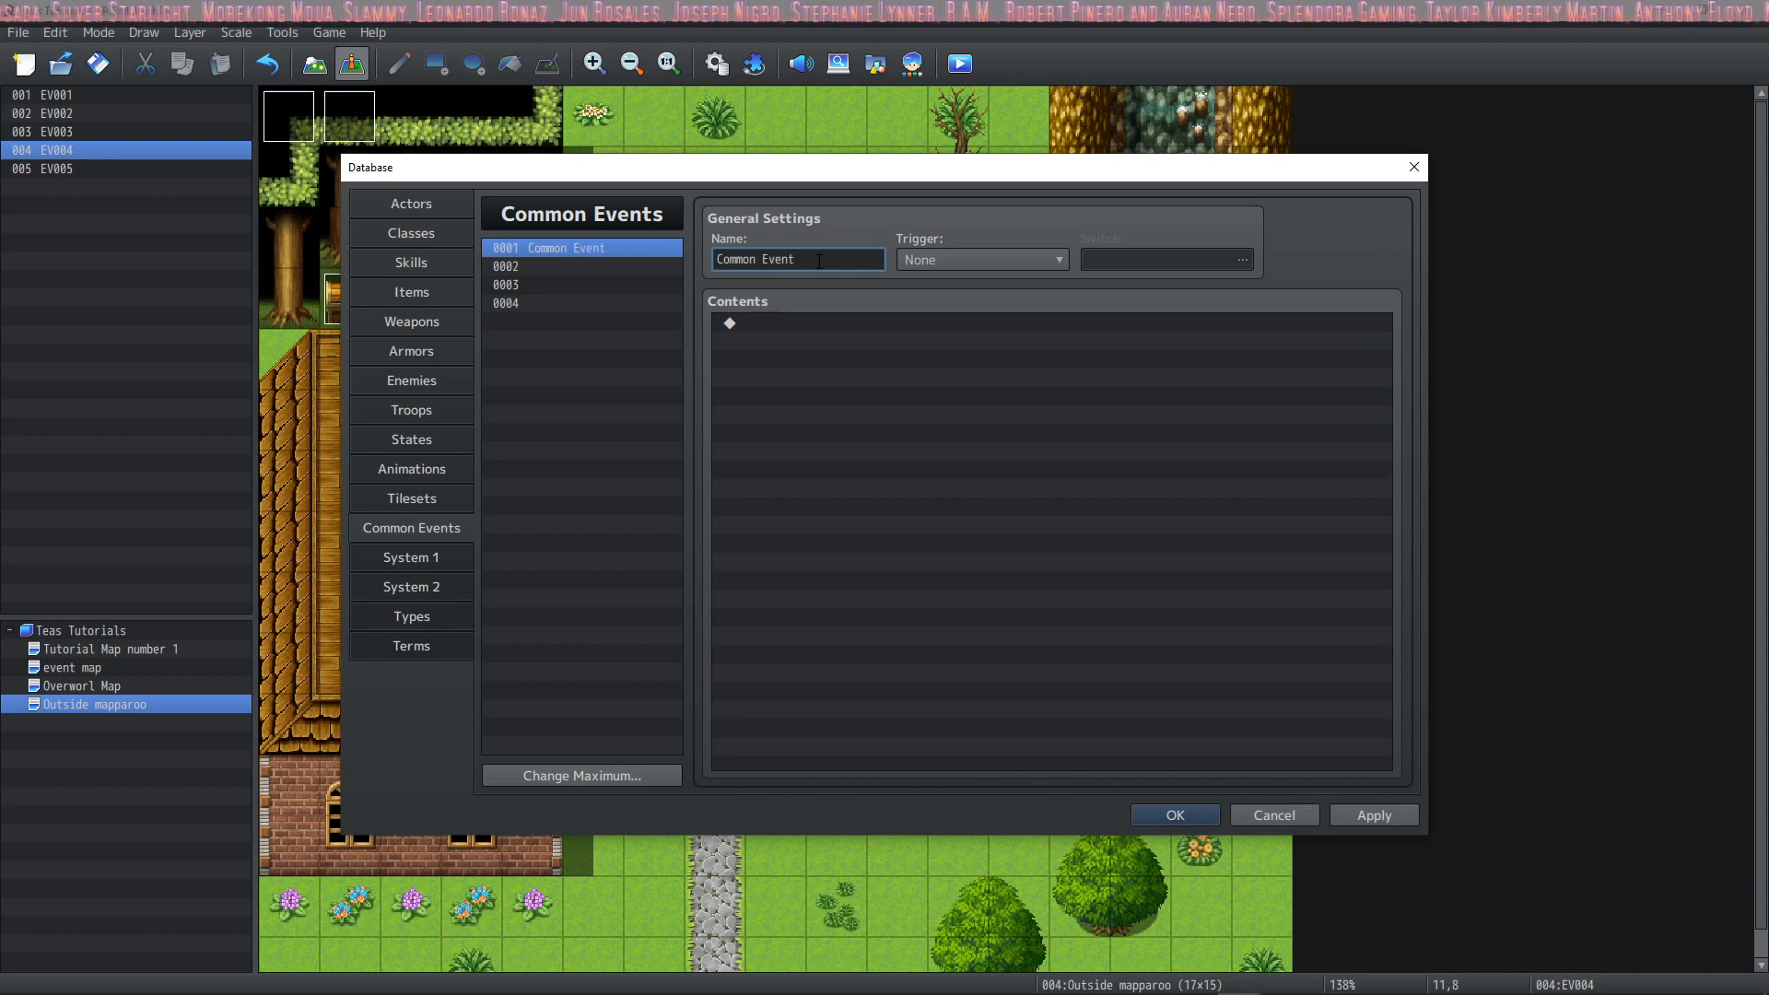
# Step: Add a Change Gold command to the common event that increases gold by 2000
pyautogui.doubleClick(812, 323)
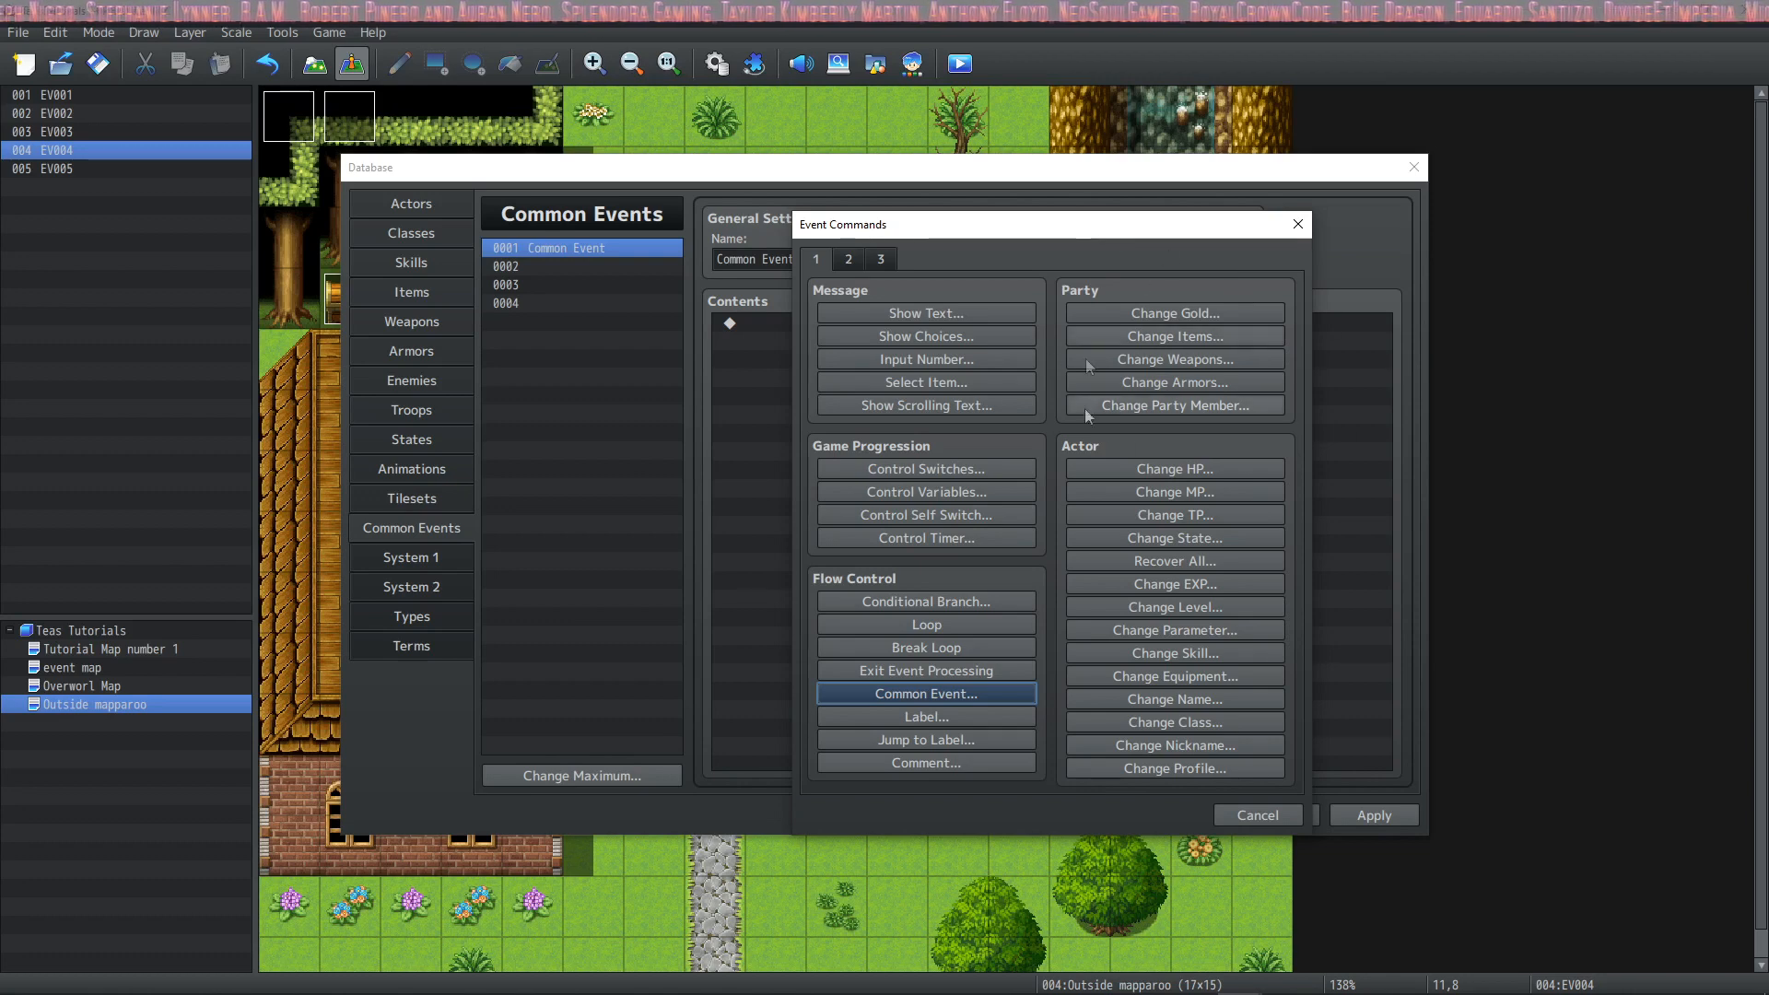
pyautogui.click(1172, 314)
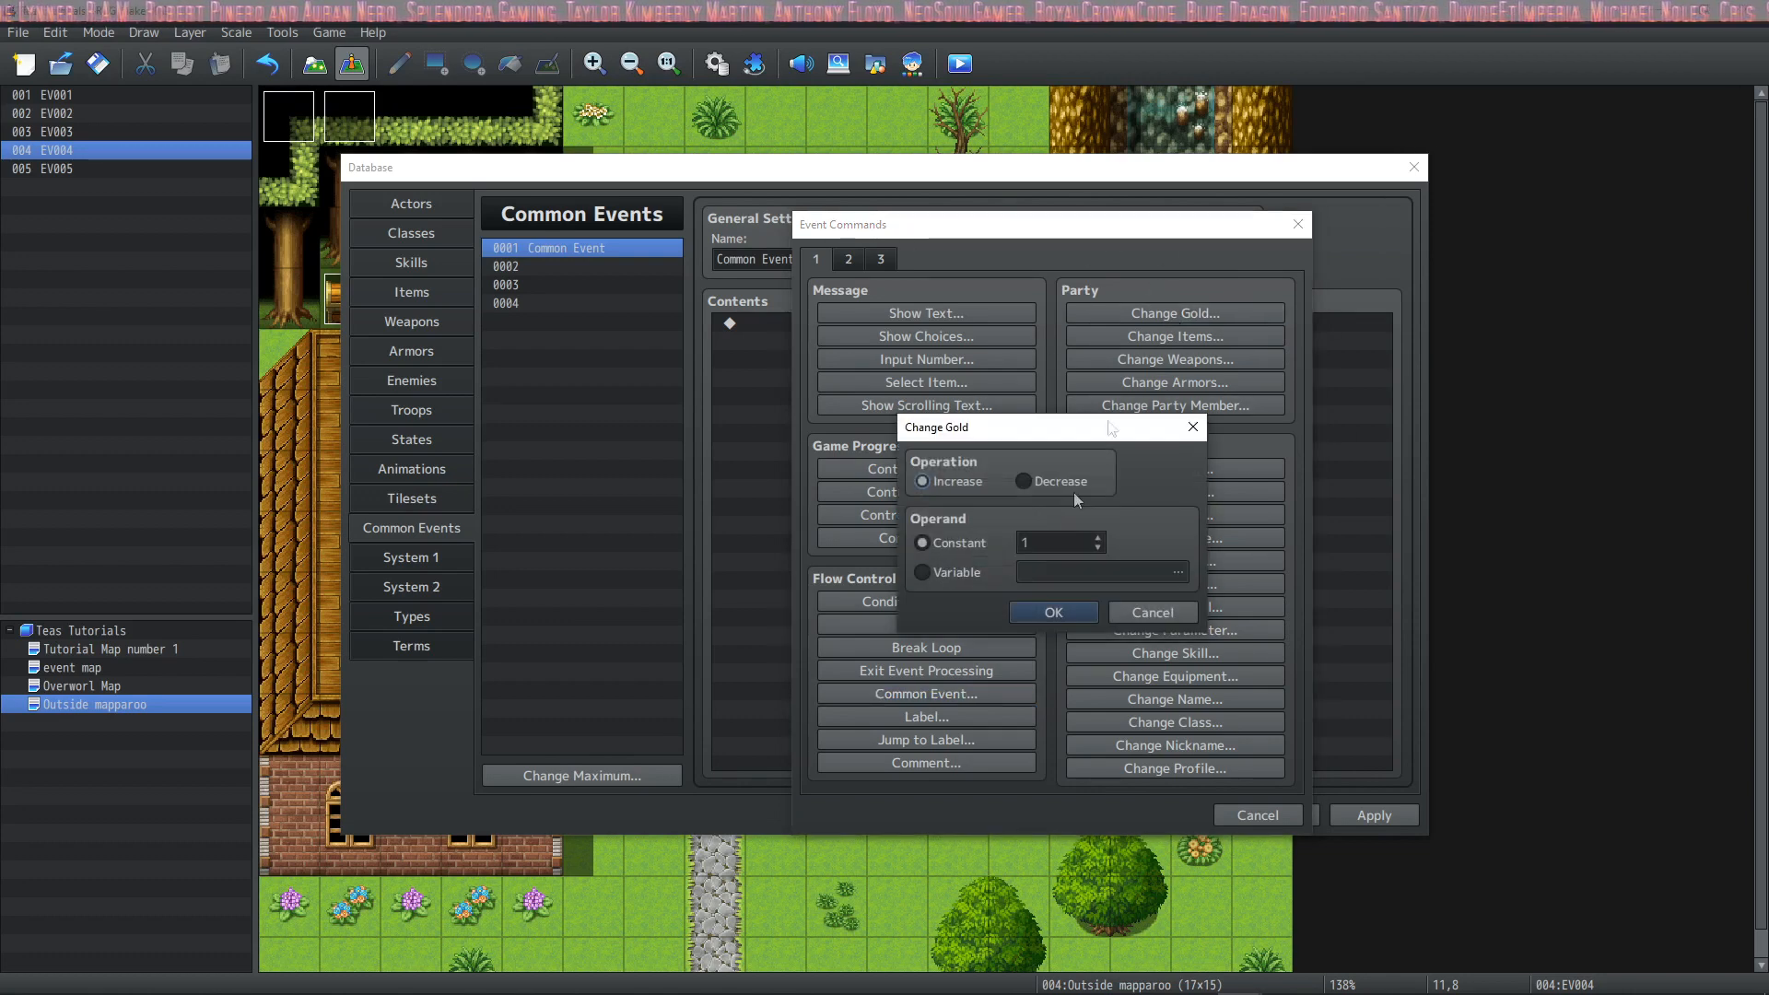
pyautogui.doubleClick(1056, 543)
pyautogui.write('2000')
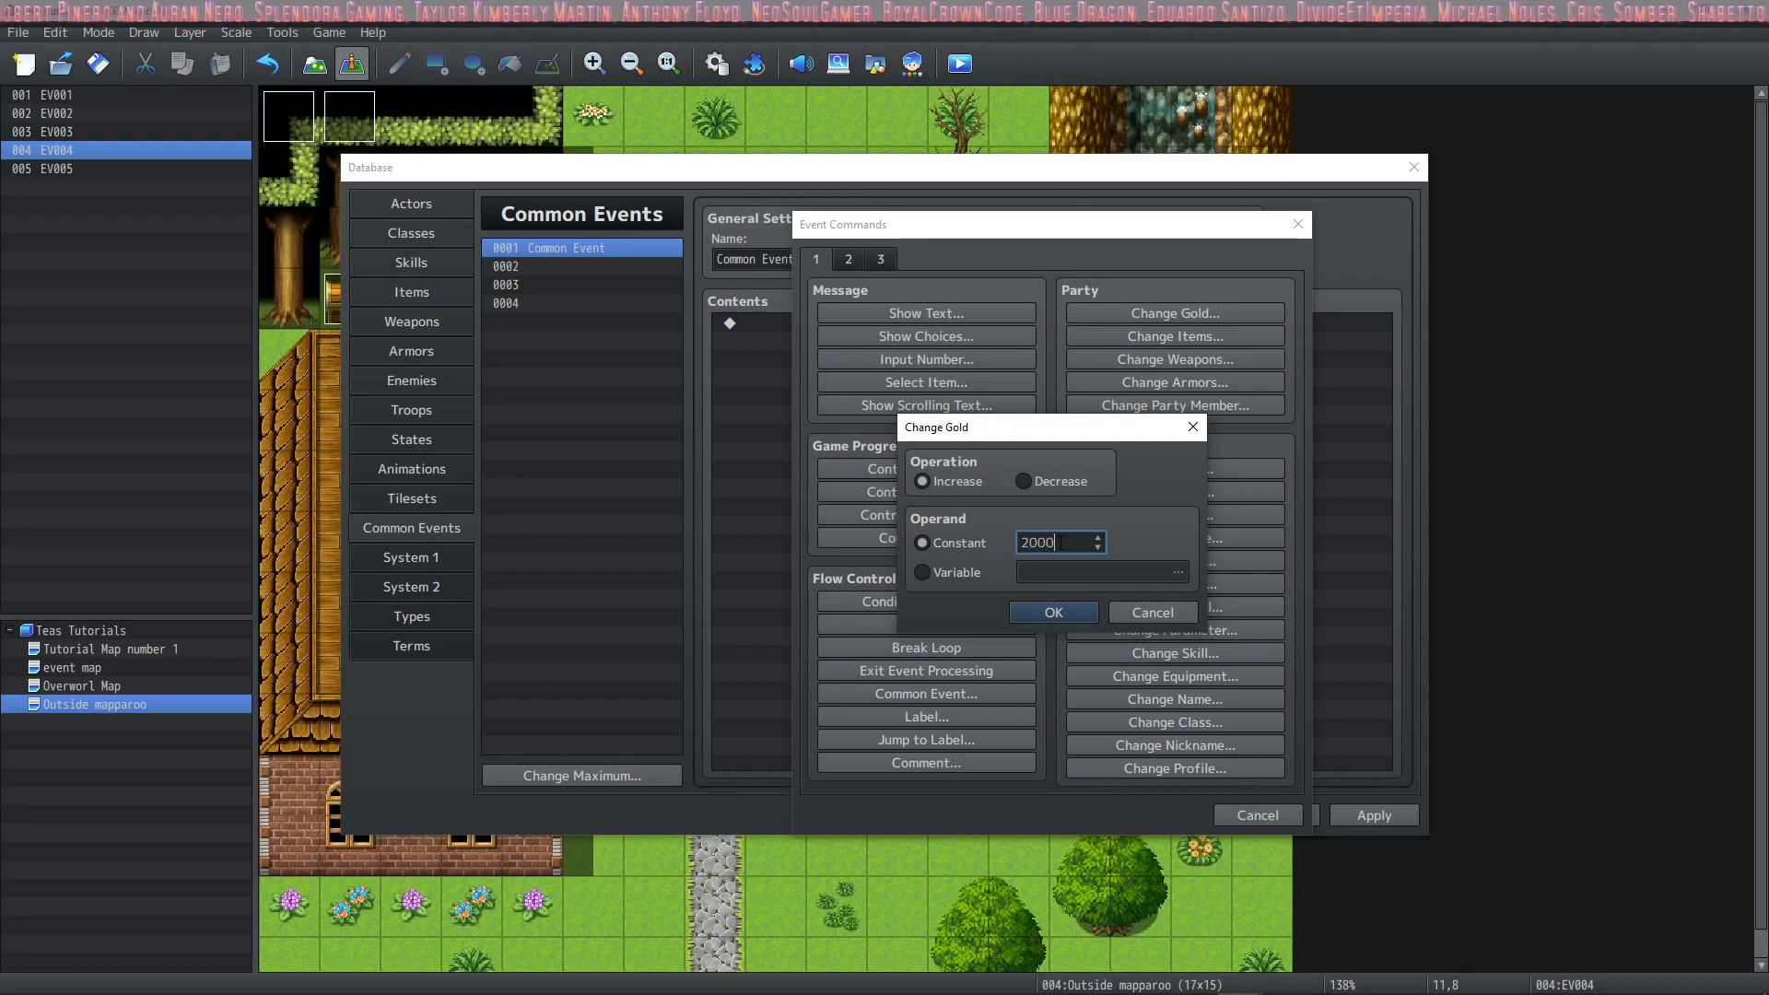
pyautogui.click(1053, 610)
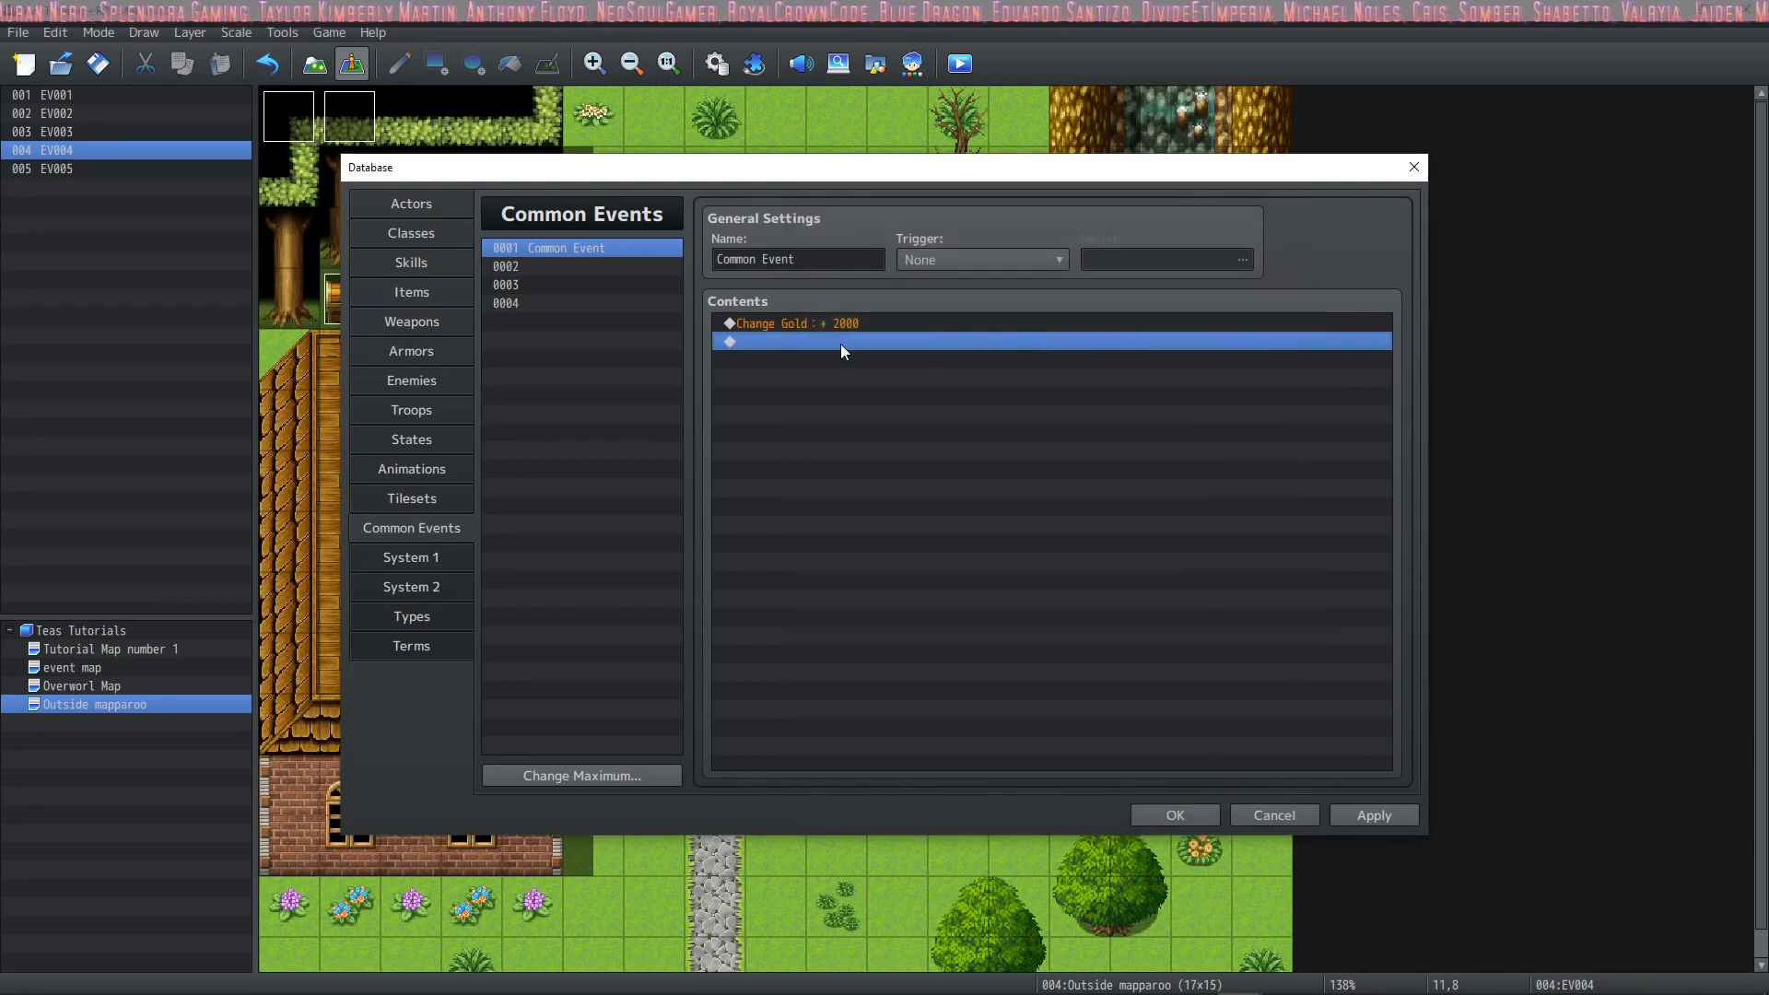
# Step: Add a Change Weapons command to the common event that increases 0004 Mithril Sword by a constant 1
pyautogui.doubleClick(841, 344)
pyautogui.click(1191, 334)
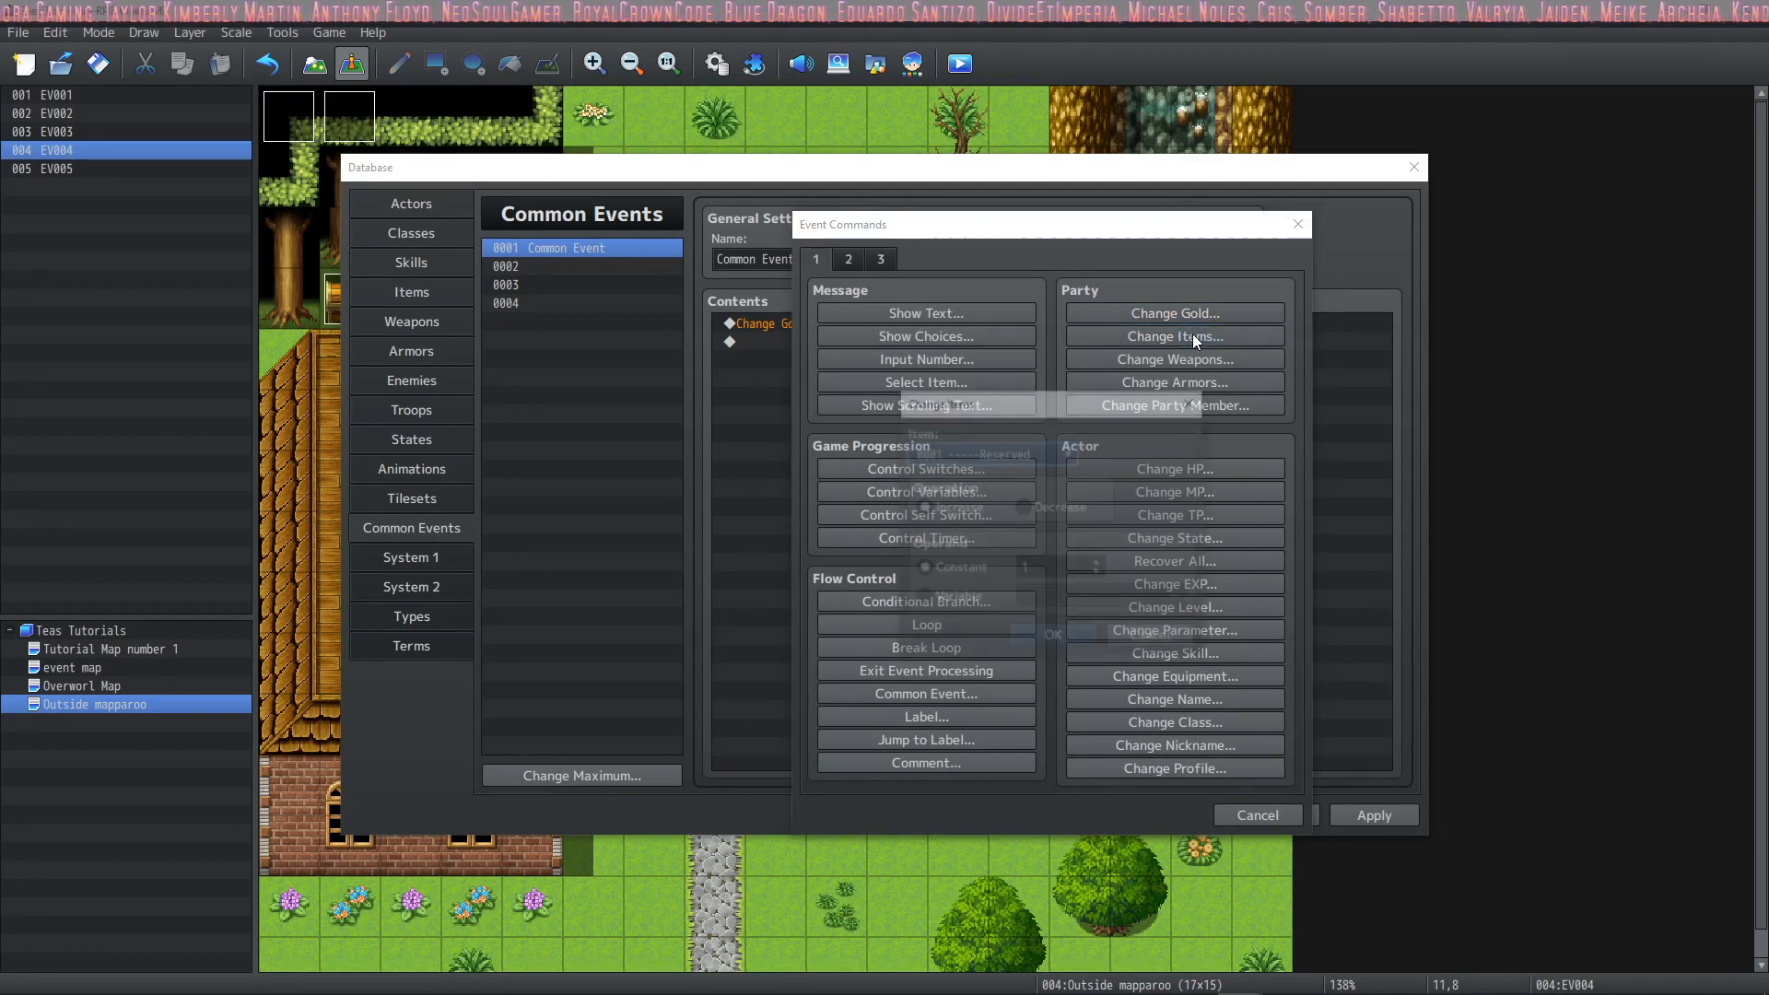
pyautogui.click(1140, 634)
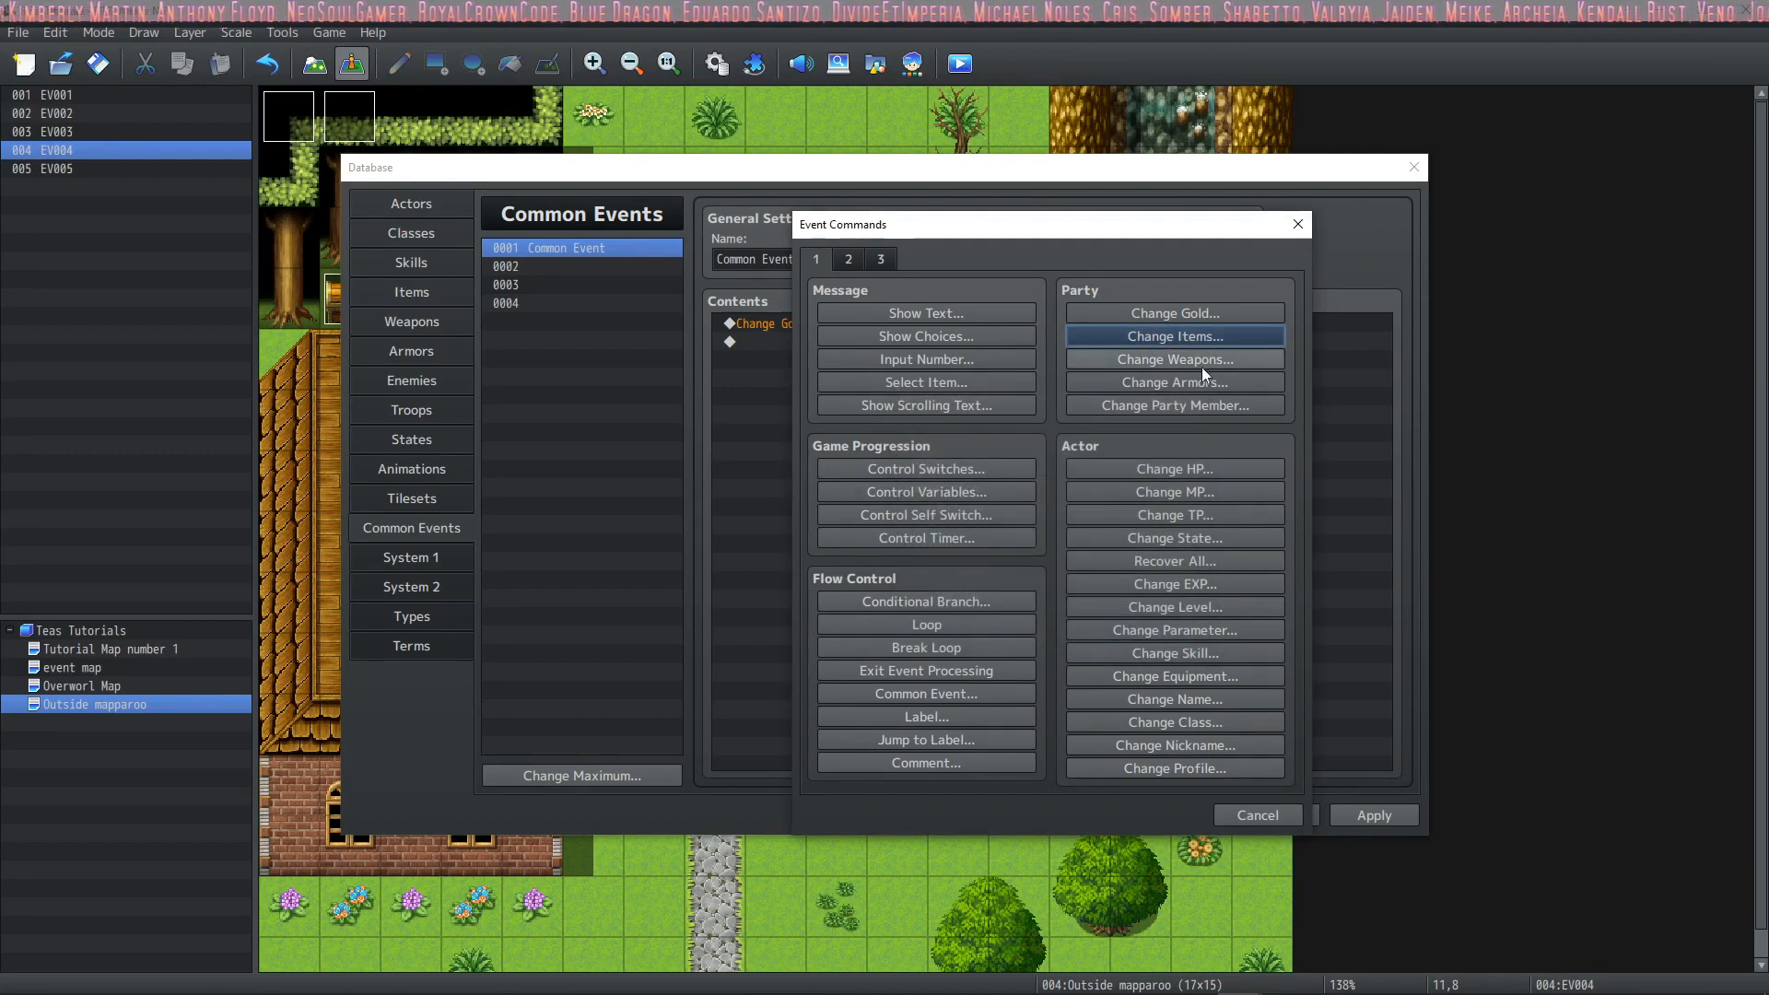
pyautogui.click(1200, 365)
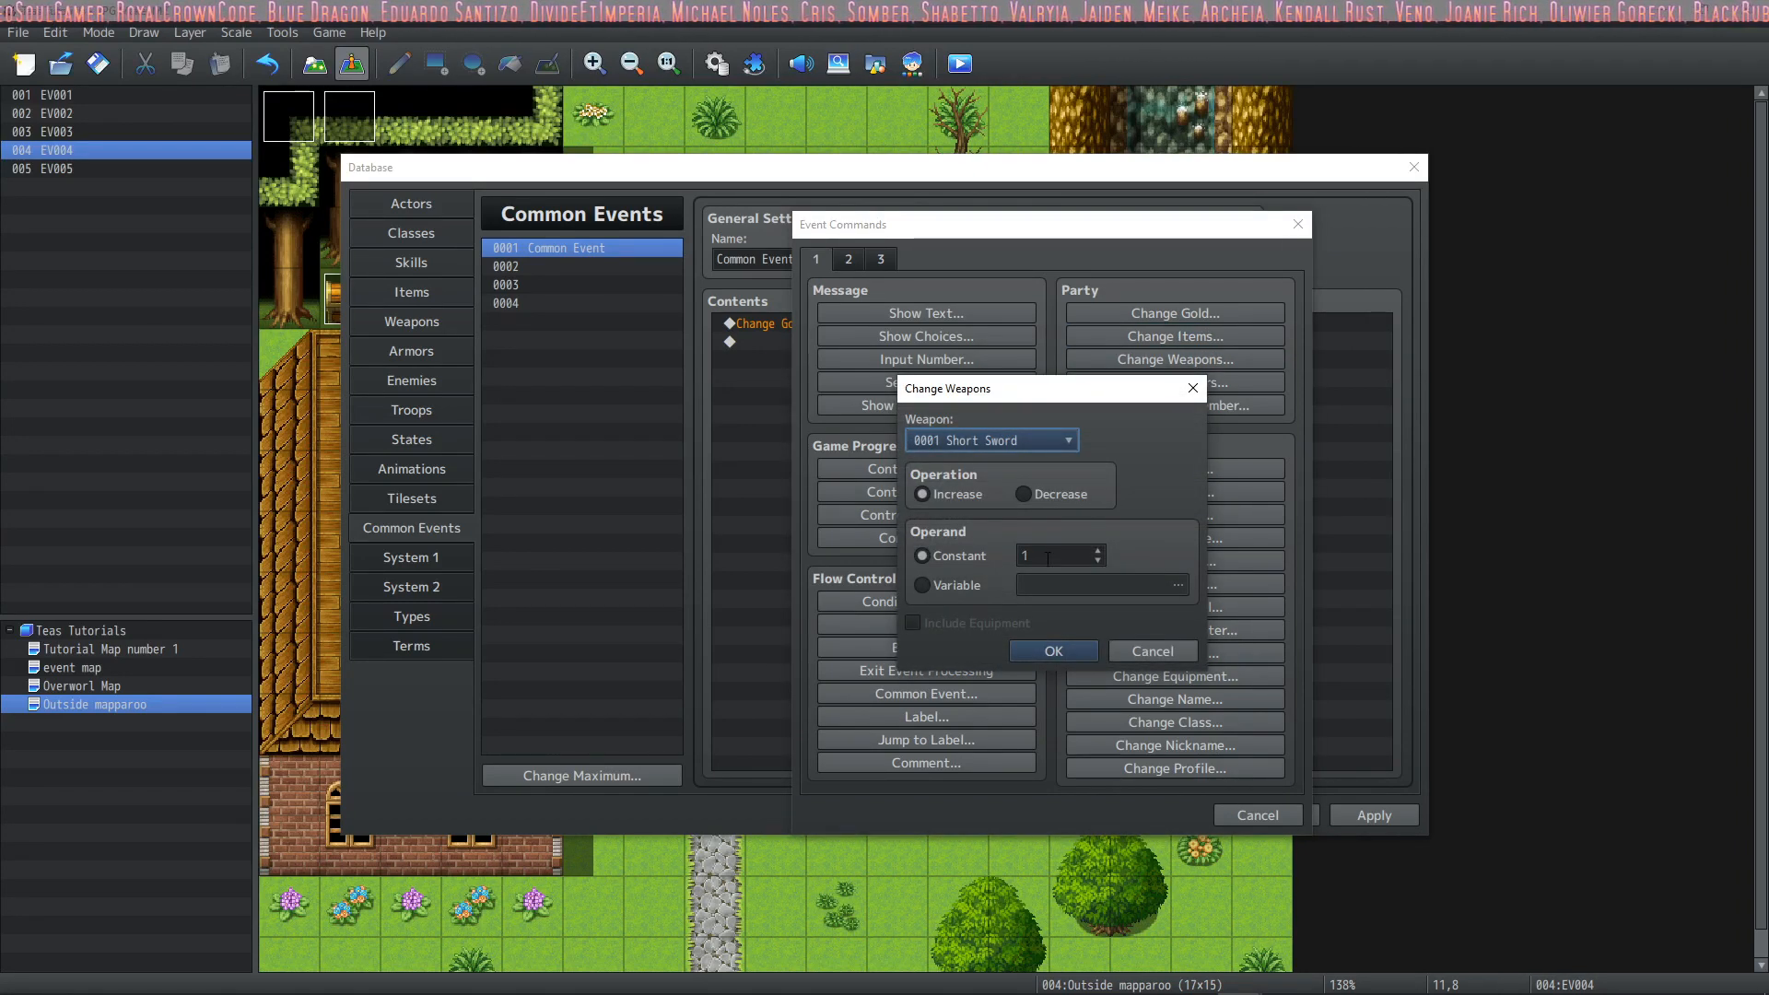
pyautogui.click(970, 439)
pyautogui.click(975, 522)
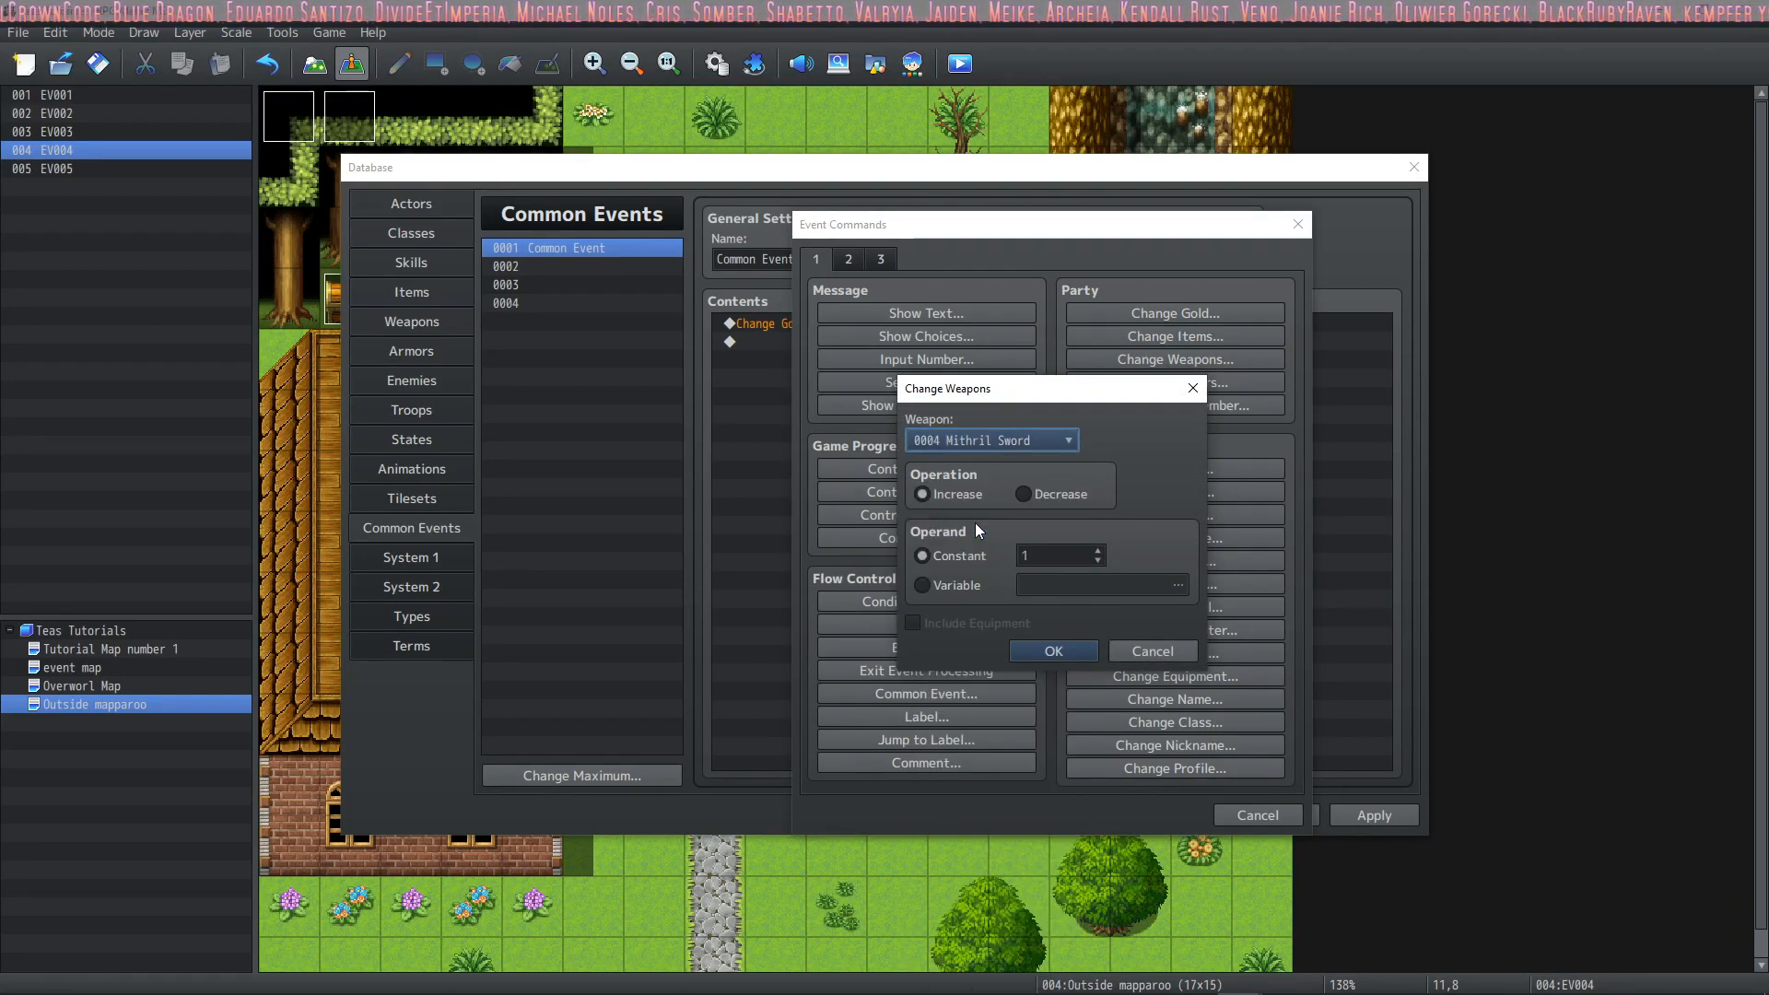
pyautogui.click(1053, 651)
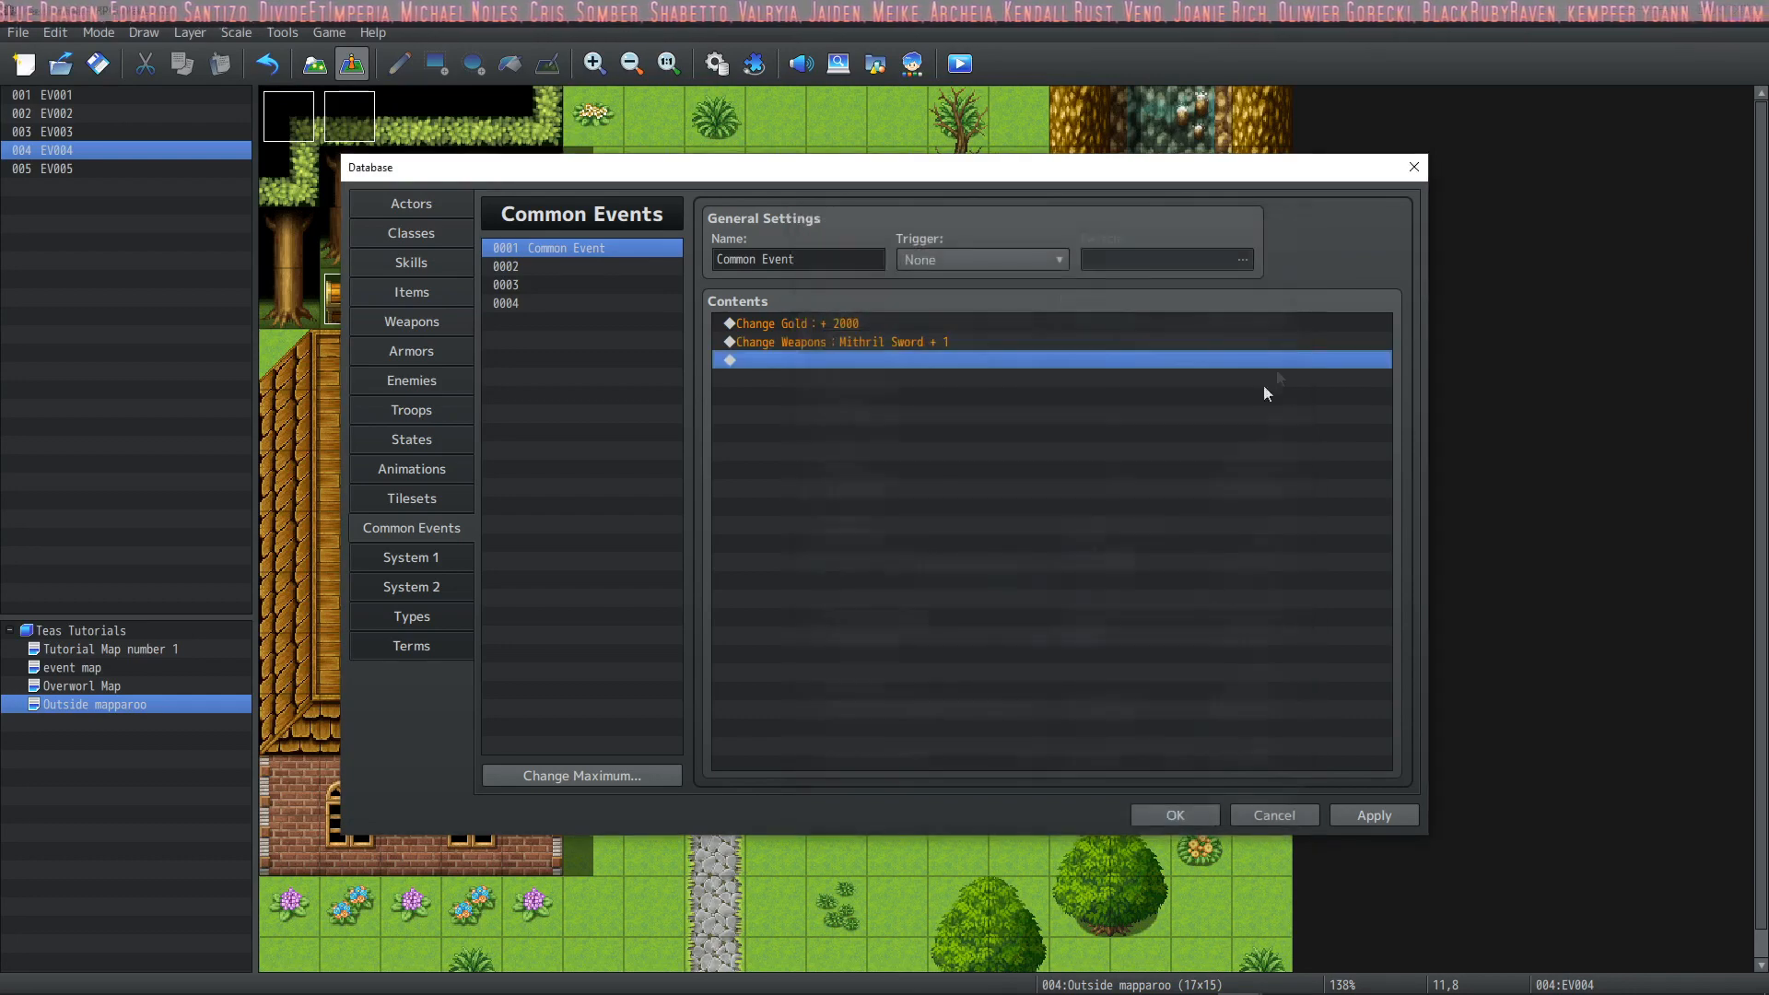
# Step: Below the weapon command, add a Change Armors command that increases 0013 Dragon Breastplate by a constant 3
pyautogui.doubleClick(834, 354)
pyautogui.click(1203, 384)
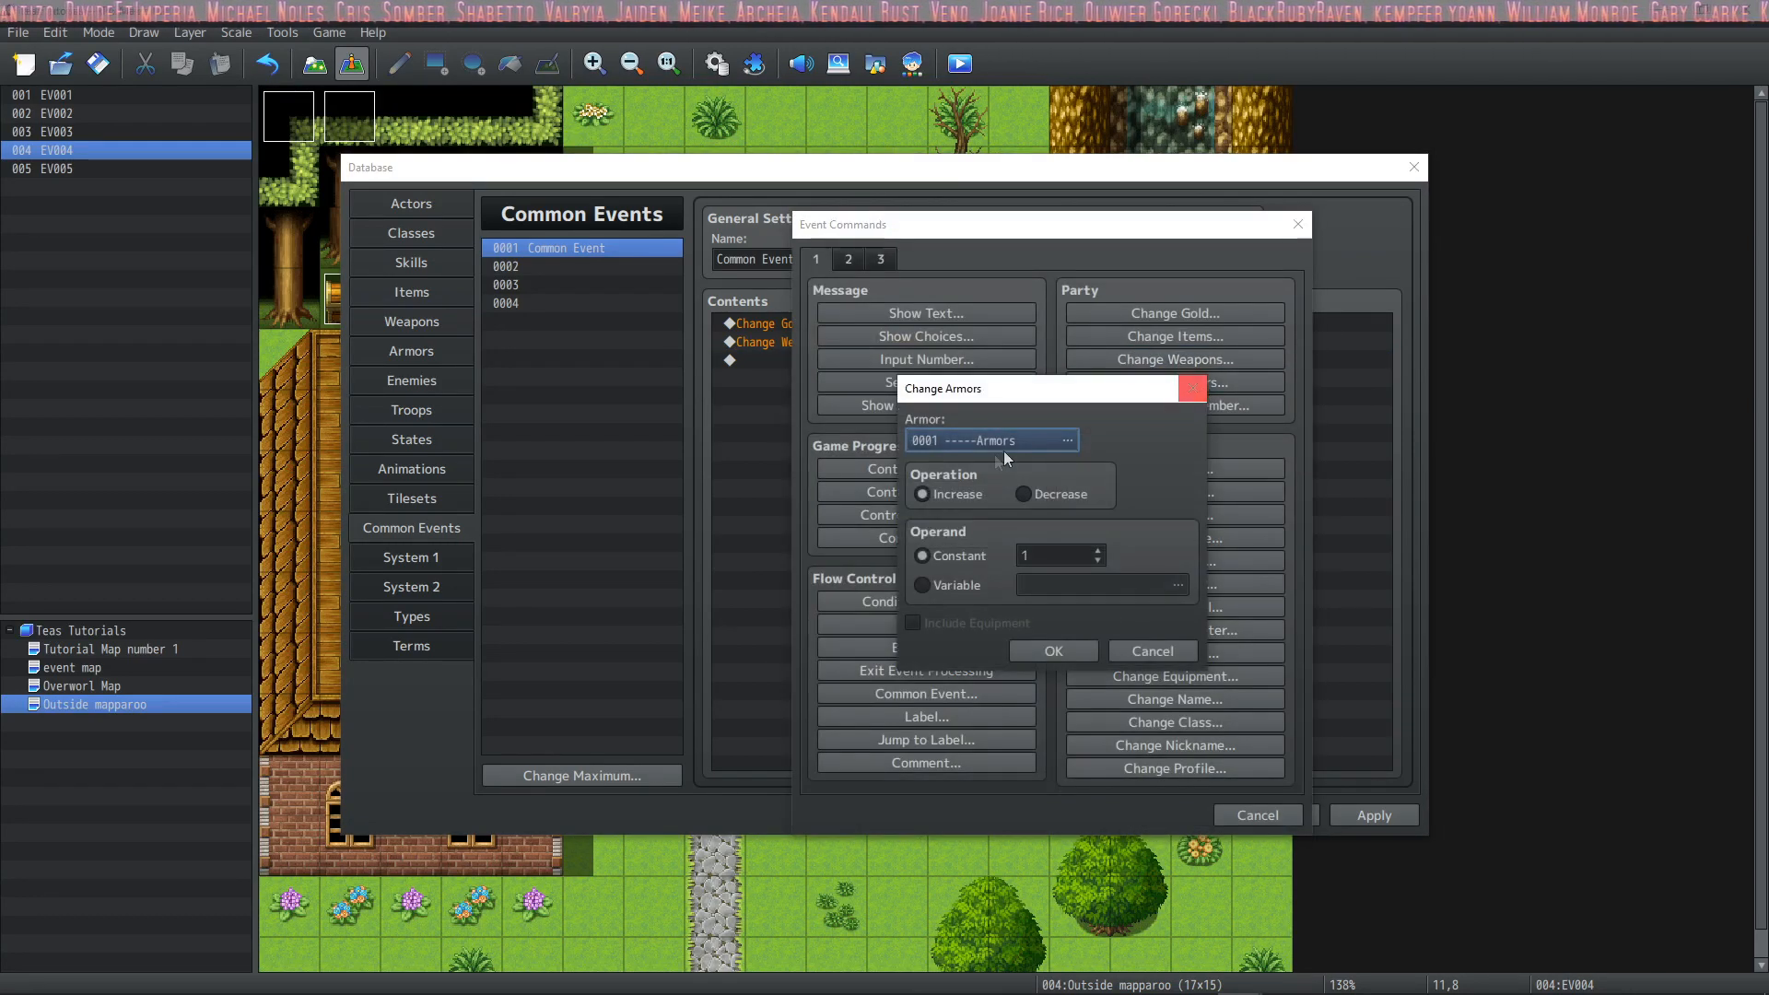
pyautogui.click(987, 438)
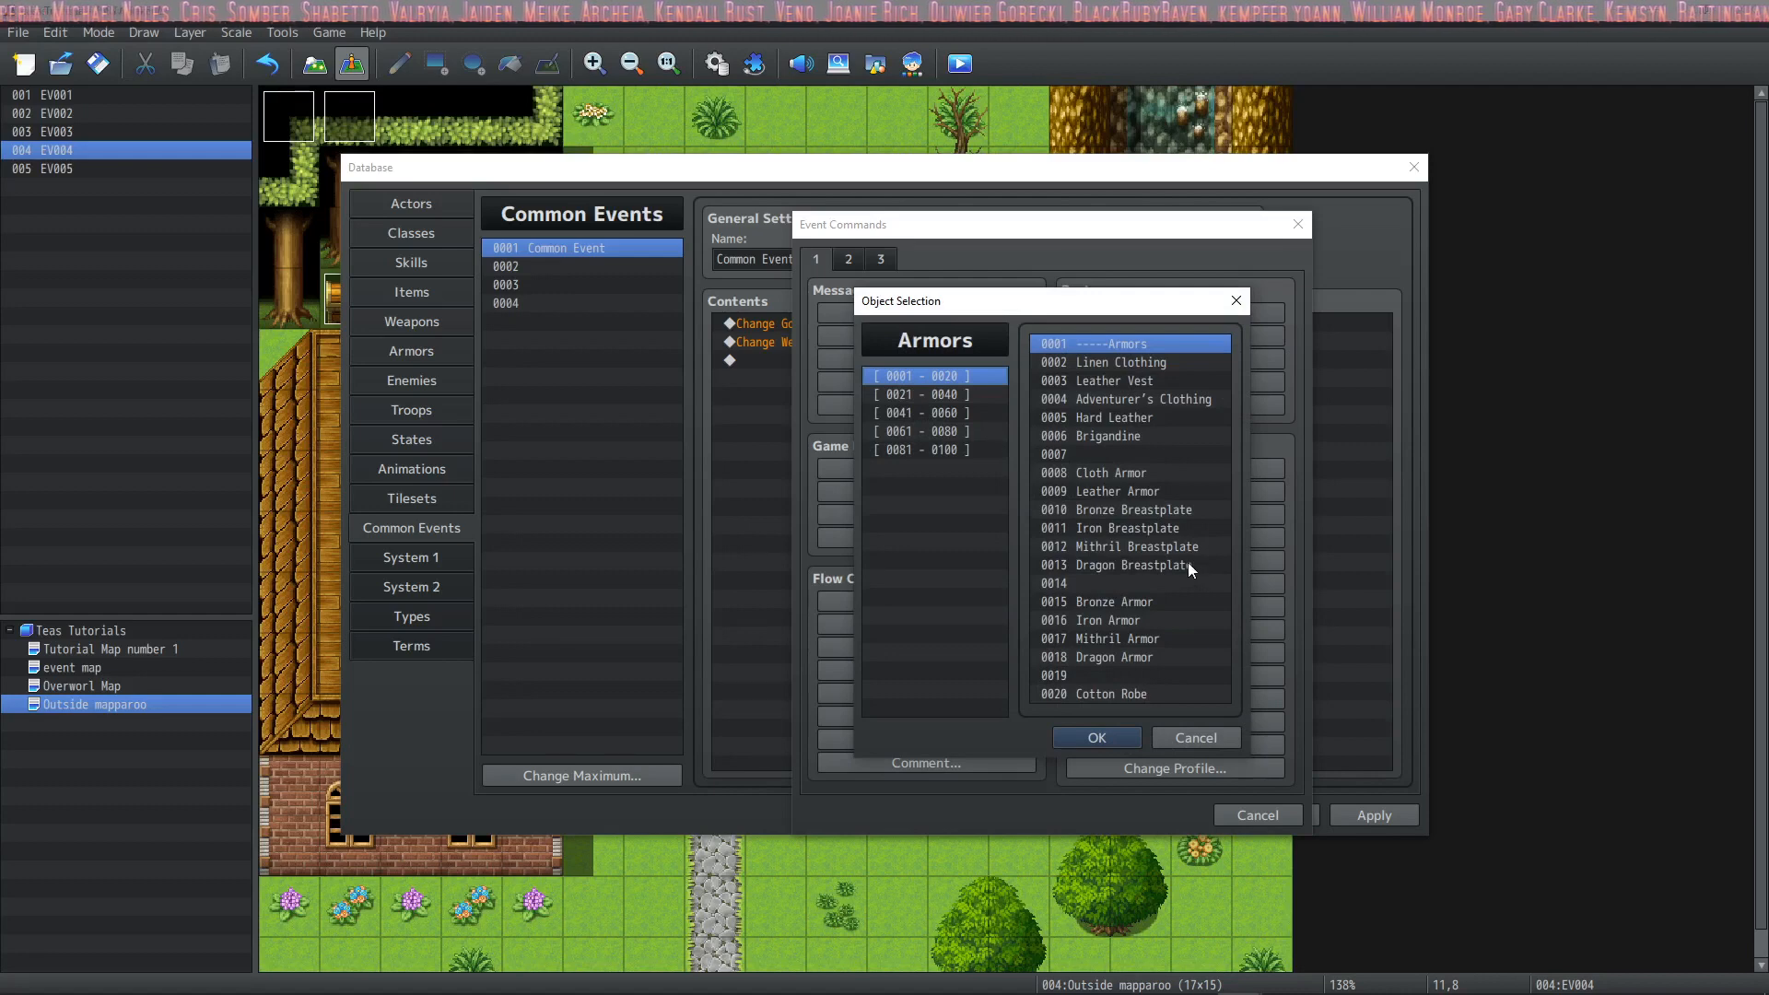
pyautogui.click(1187, 565)
pyautogui.click(1092, 737)
pyautogui.click(1054, 556)
pyautogui.write('3')
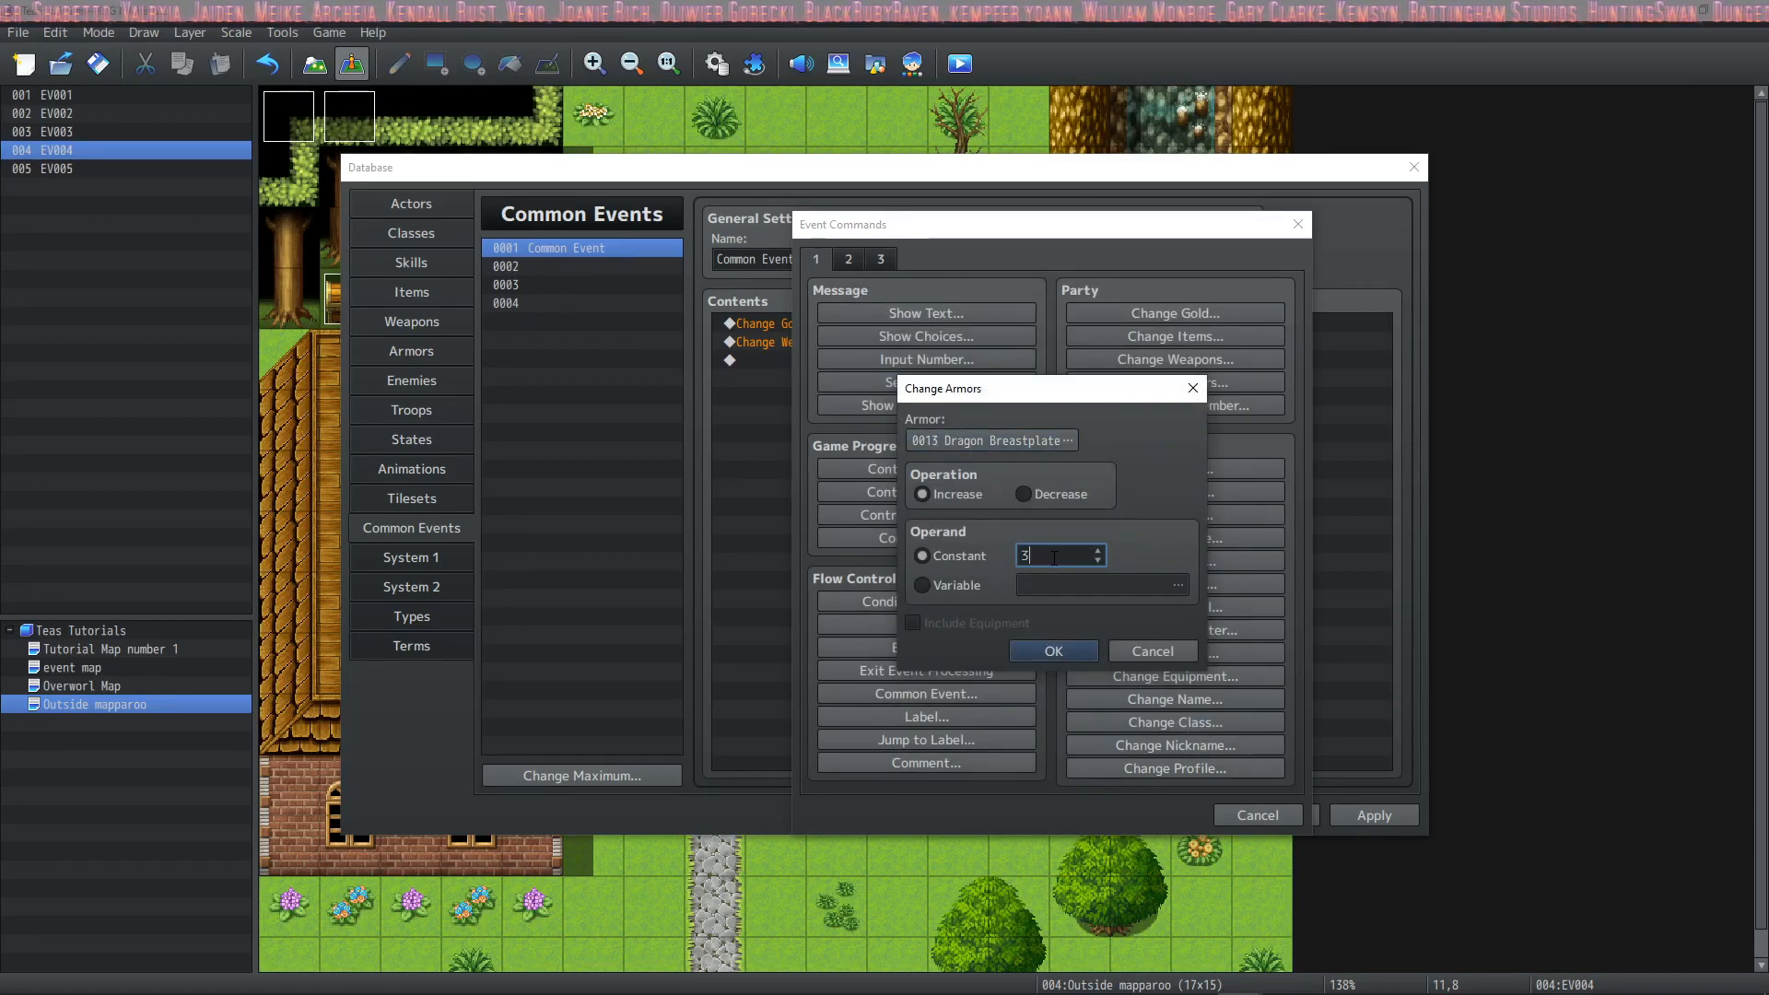
pyautogui.click(1040, 651)
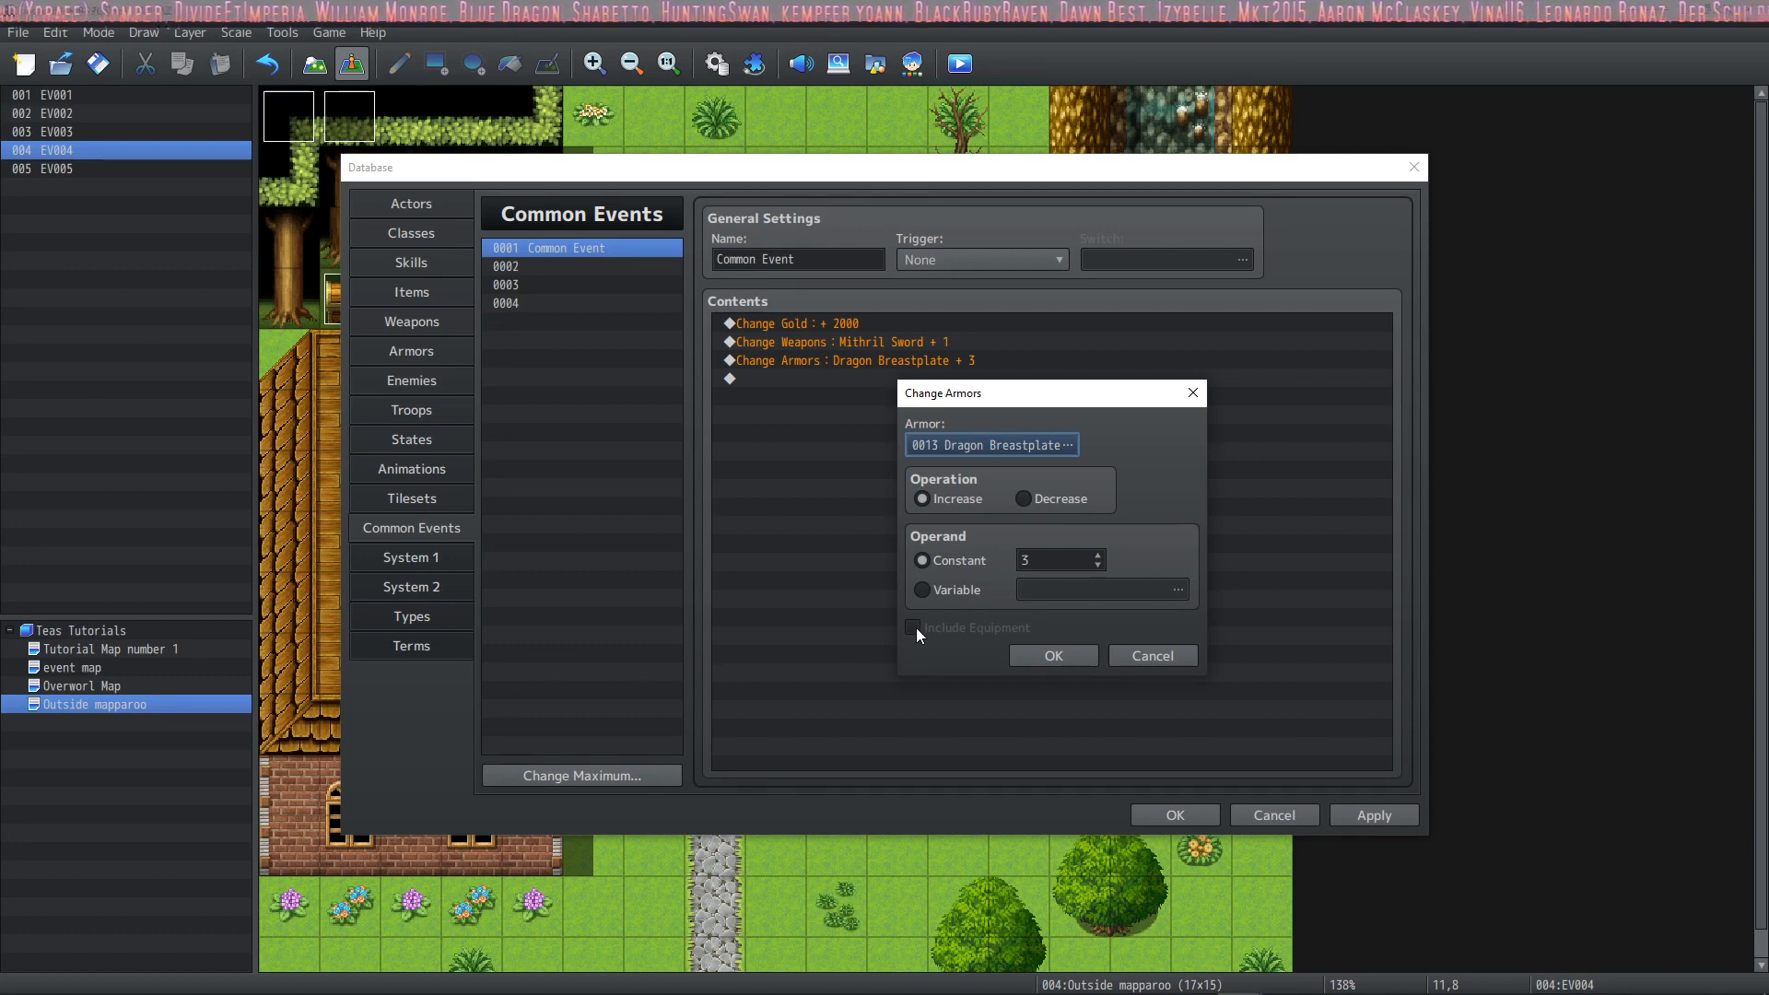
pyautogui.click(1056, 653)
# Step: Add a Change Party Member command to the common event that adds actor 0001 Reid without initializing
pyautogui.doubleClick(839, 381)
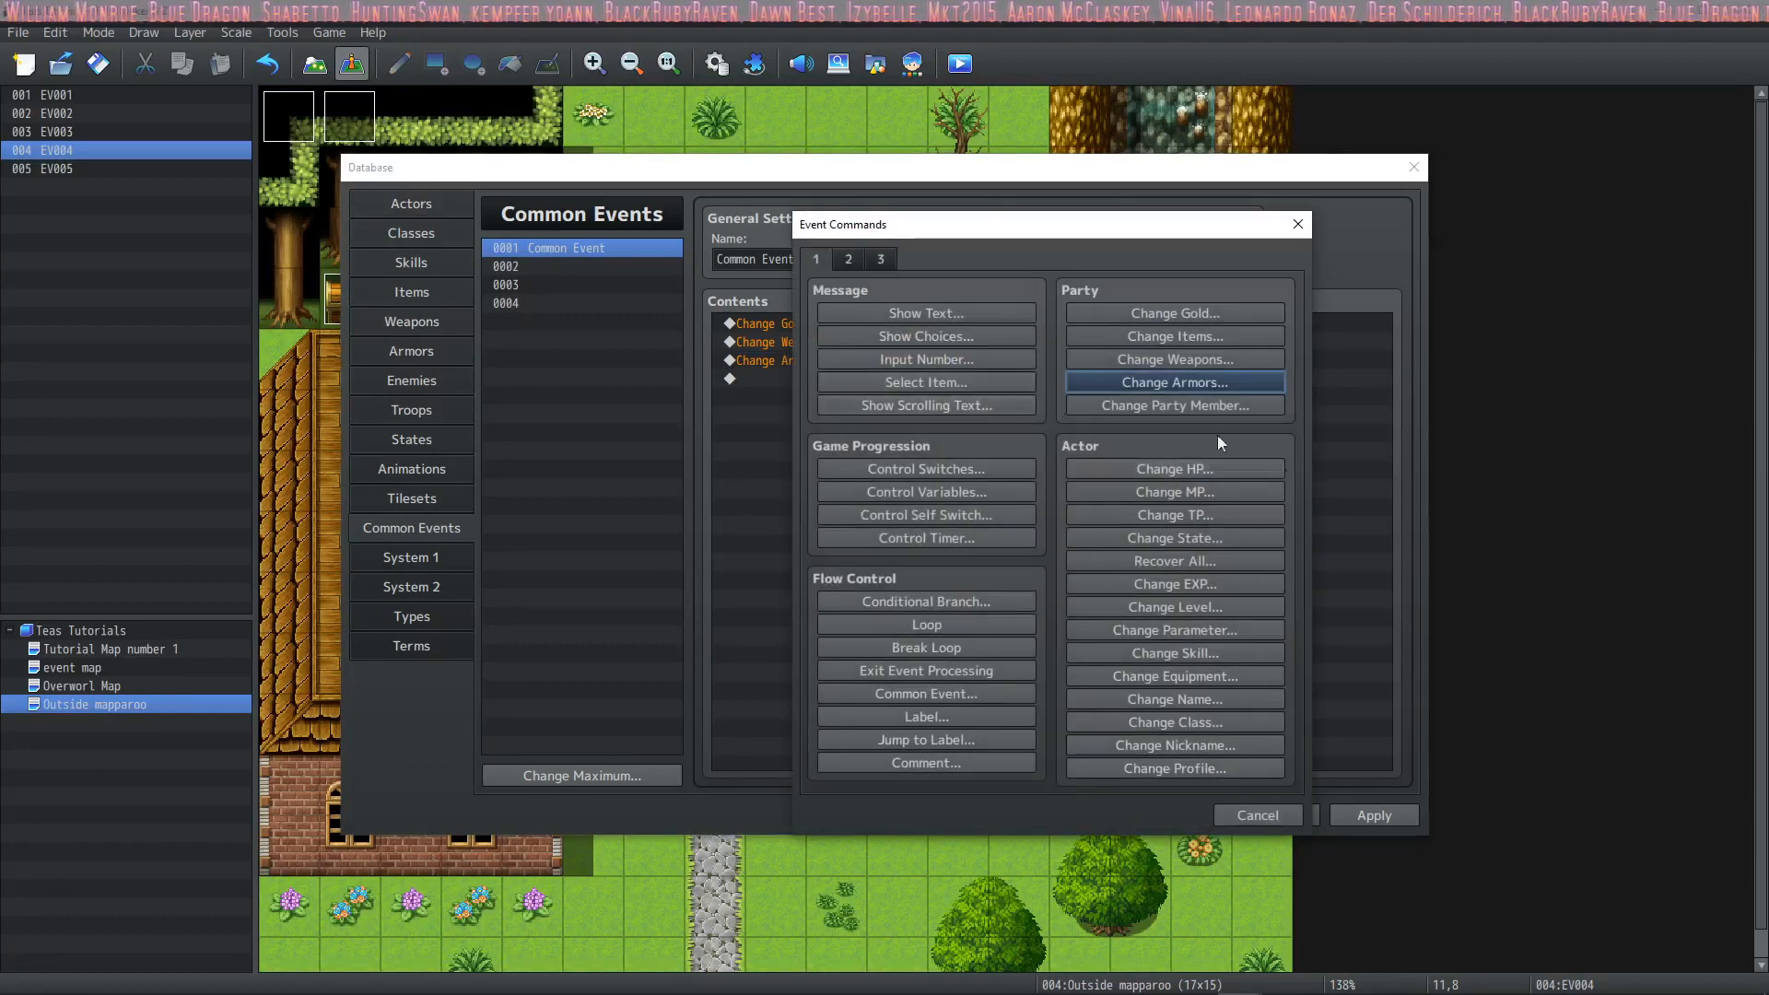
pyautogui.click(1212, 405)
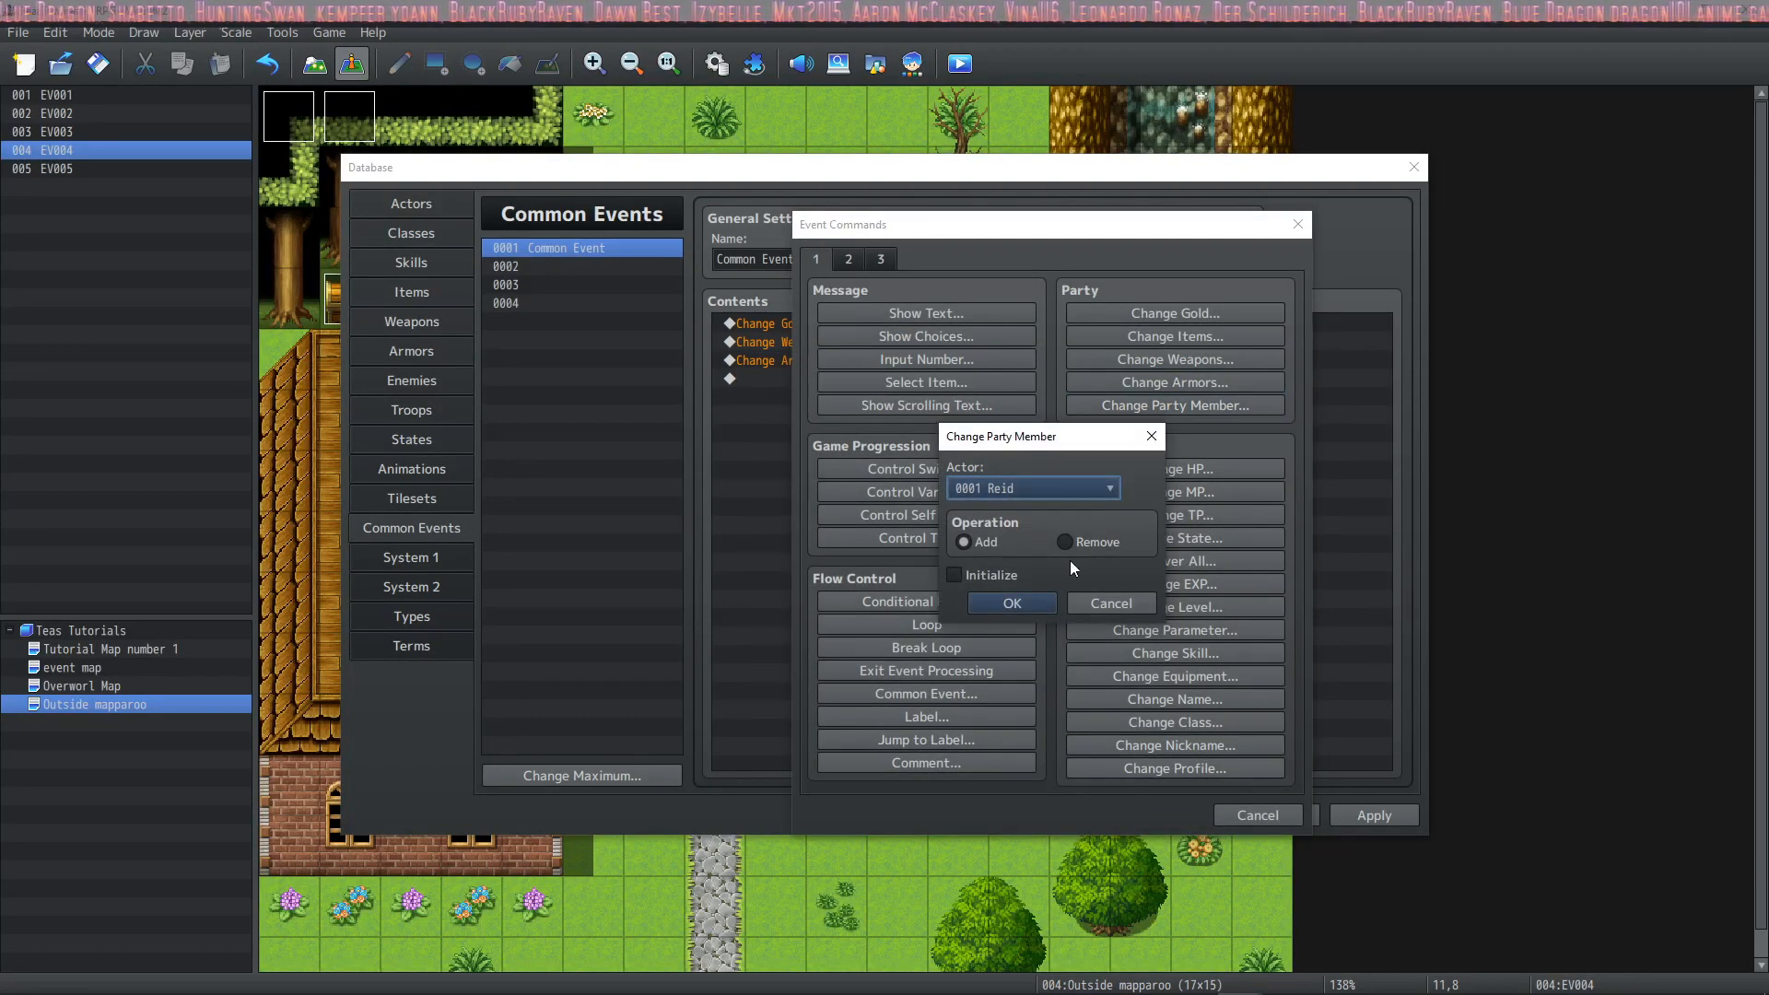
pyautogui.click(1012, 603)
# Step: Add another Change Party Member command that adds actor 0008 Roza with Initialize enabled, and save the database
pyautogui.click(1213, 405)
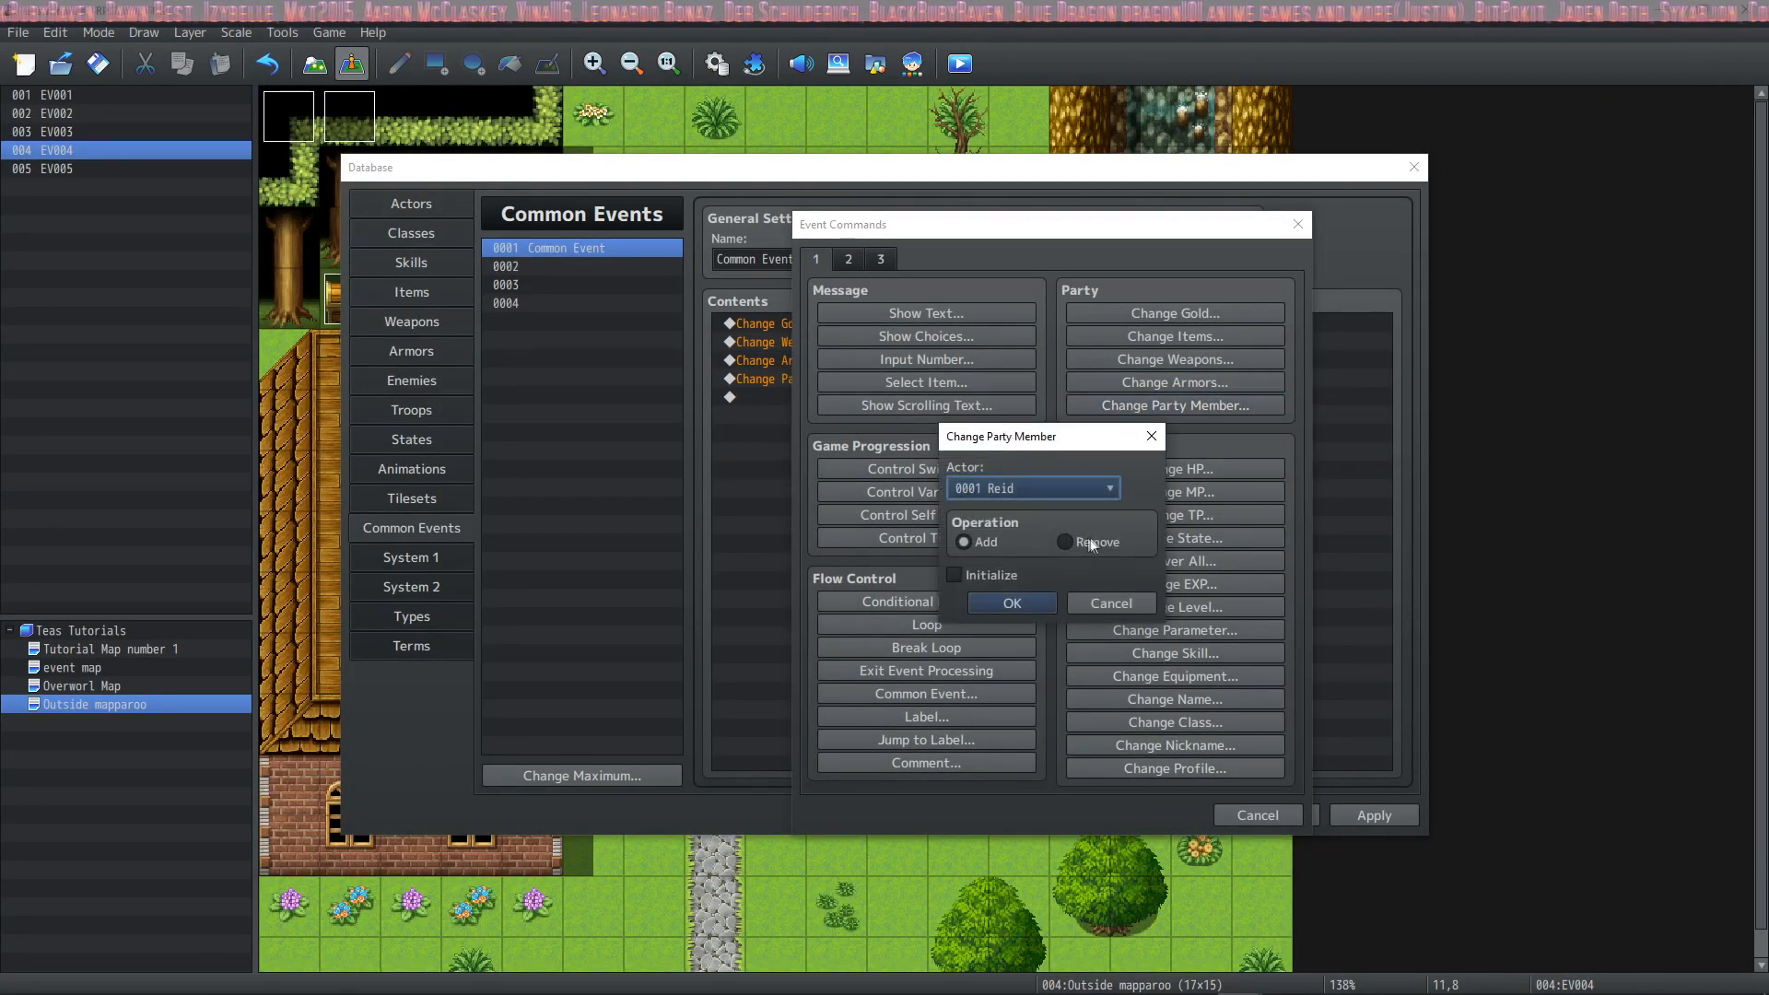
pyautogui.click(977, 487)
pyautogui.click(995, 661)
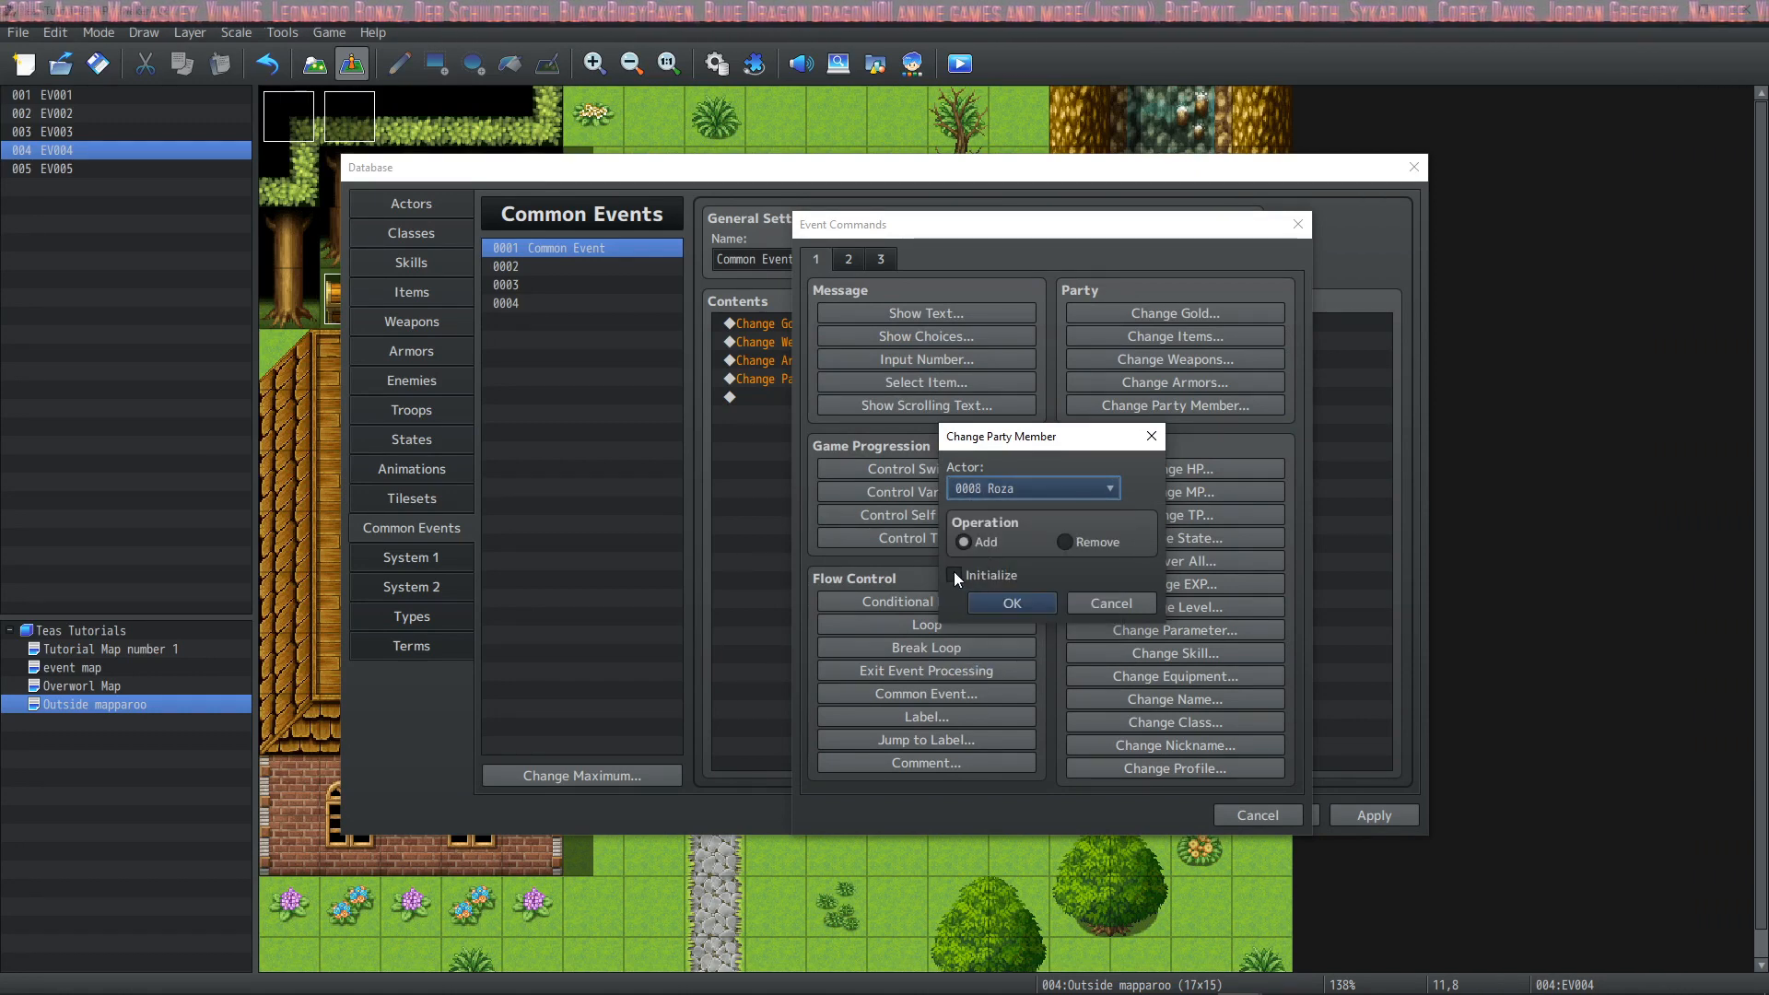
pyautogui.click(955, 573)
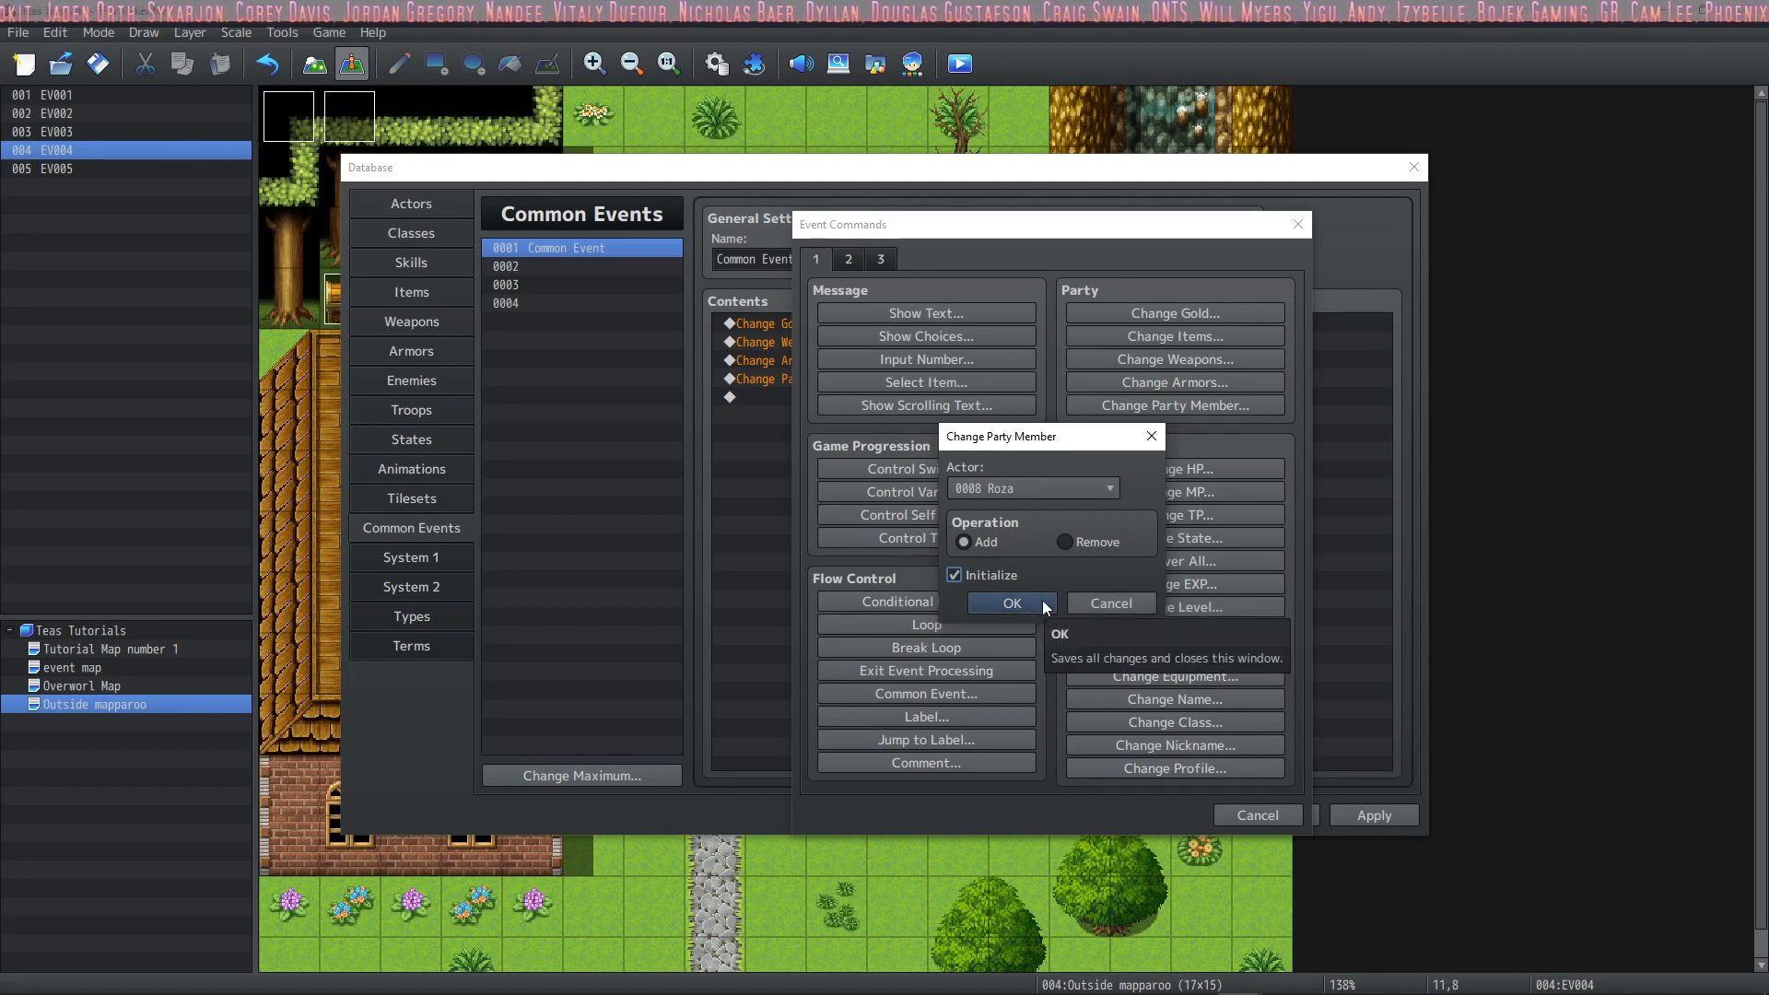
pyautogui.click(1042, 600)
pyautogui.click(1192, 817)
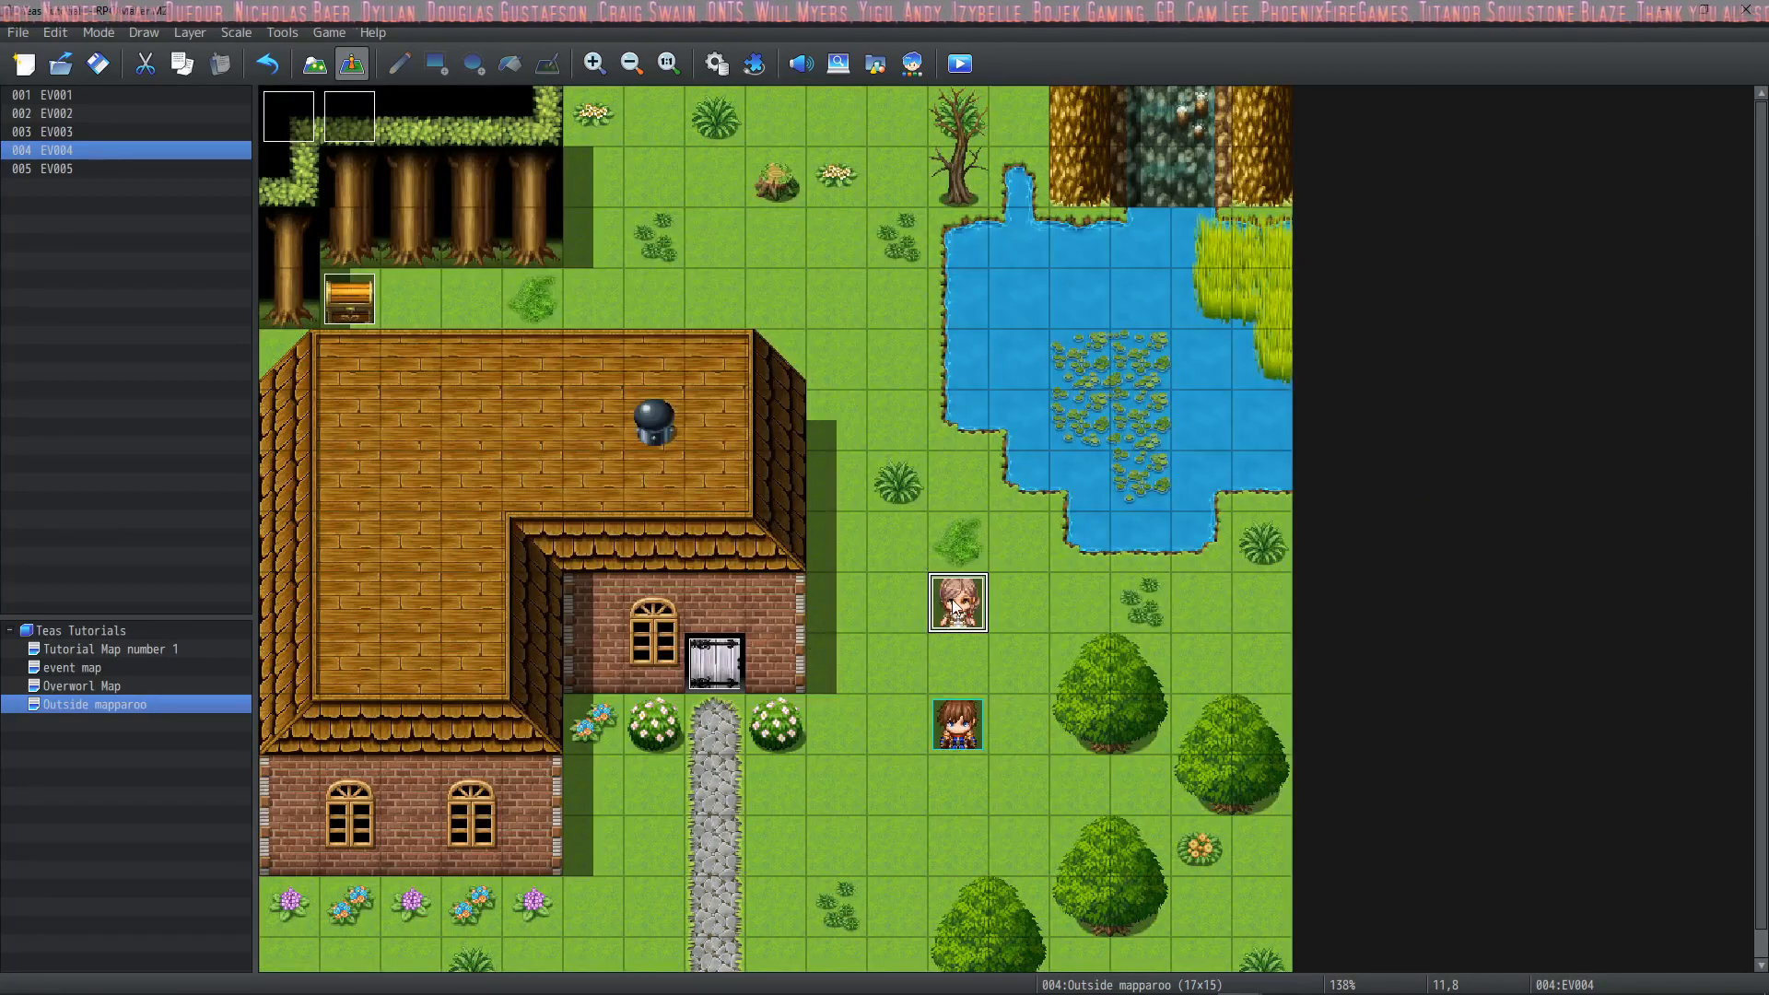
# Step: On page 2 of the NPC event EV004, add a label named "puppies" below the common event call
pyautogui.doubleClick(935, 608)
pyautogui.click(456, 254)
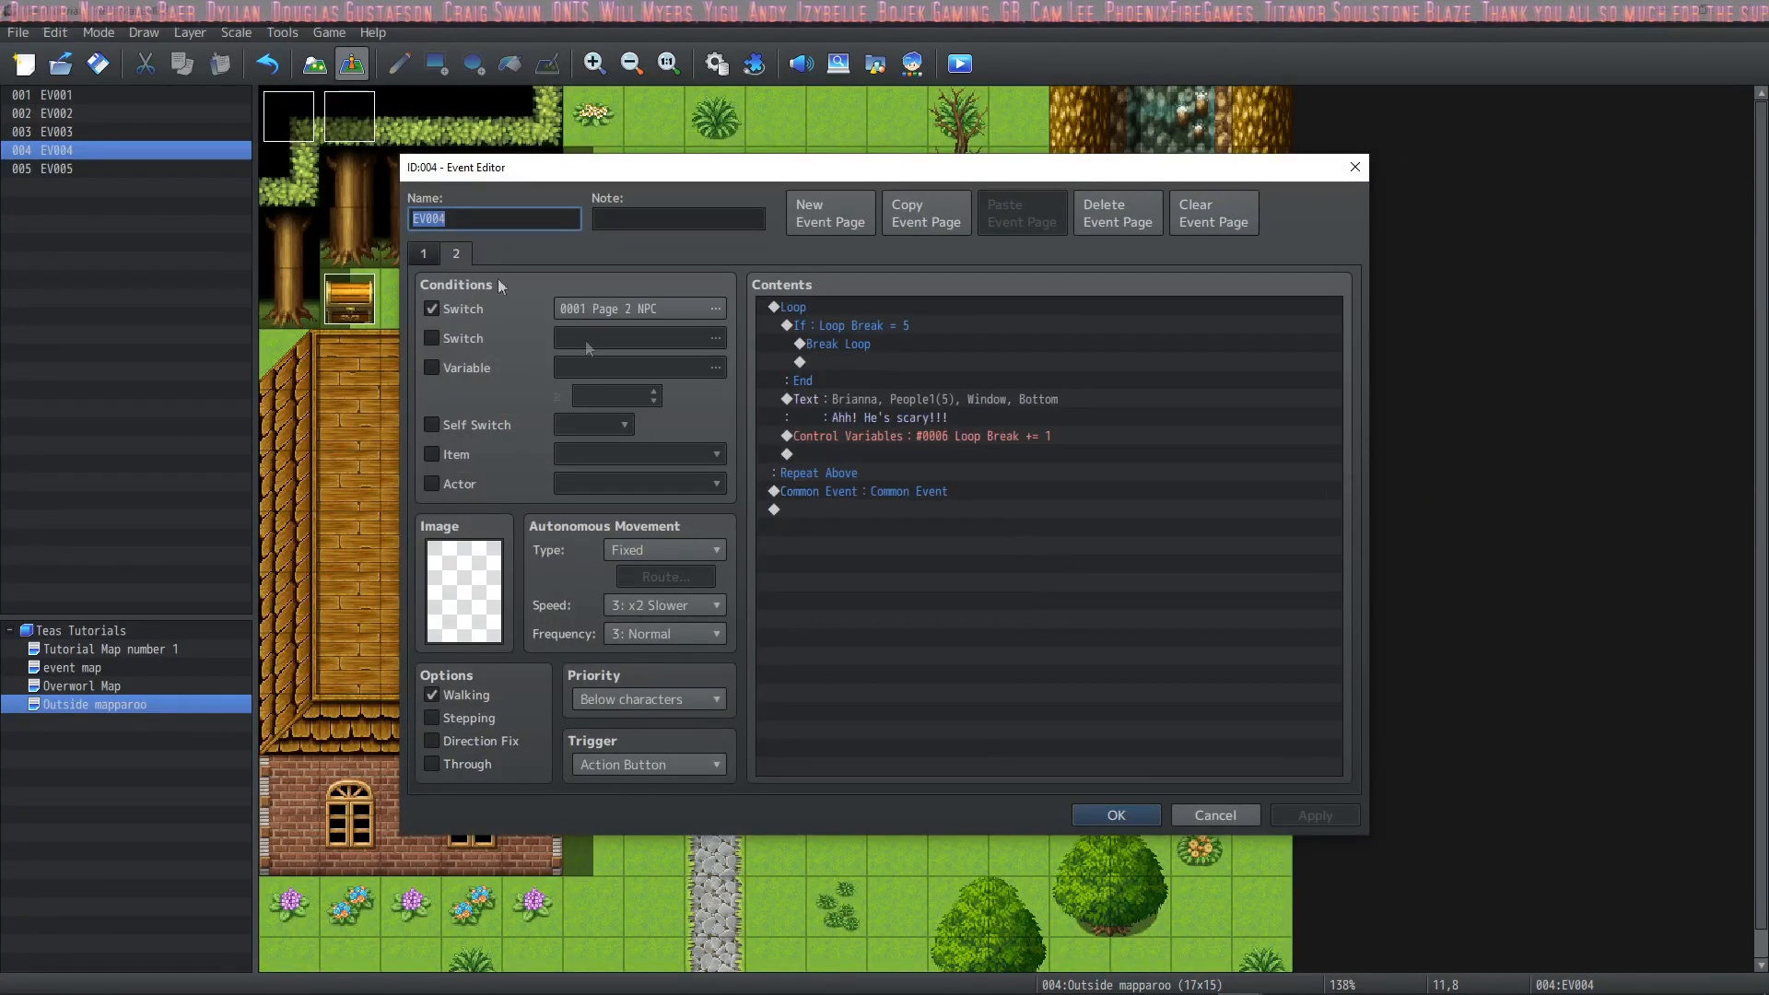
pyautogui.doubleClick(913, 511)
pyautogui.press('Escape')
pyautogui.doubleClick(835, 512)
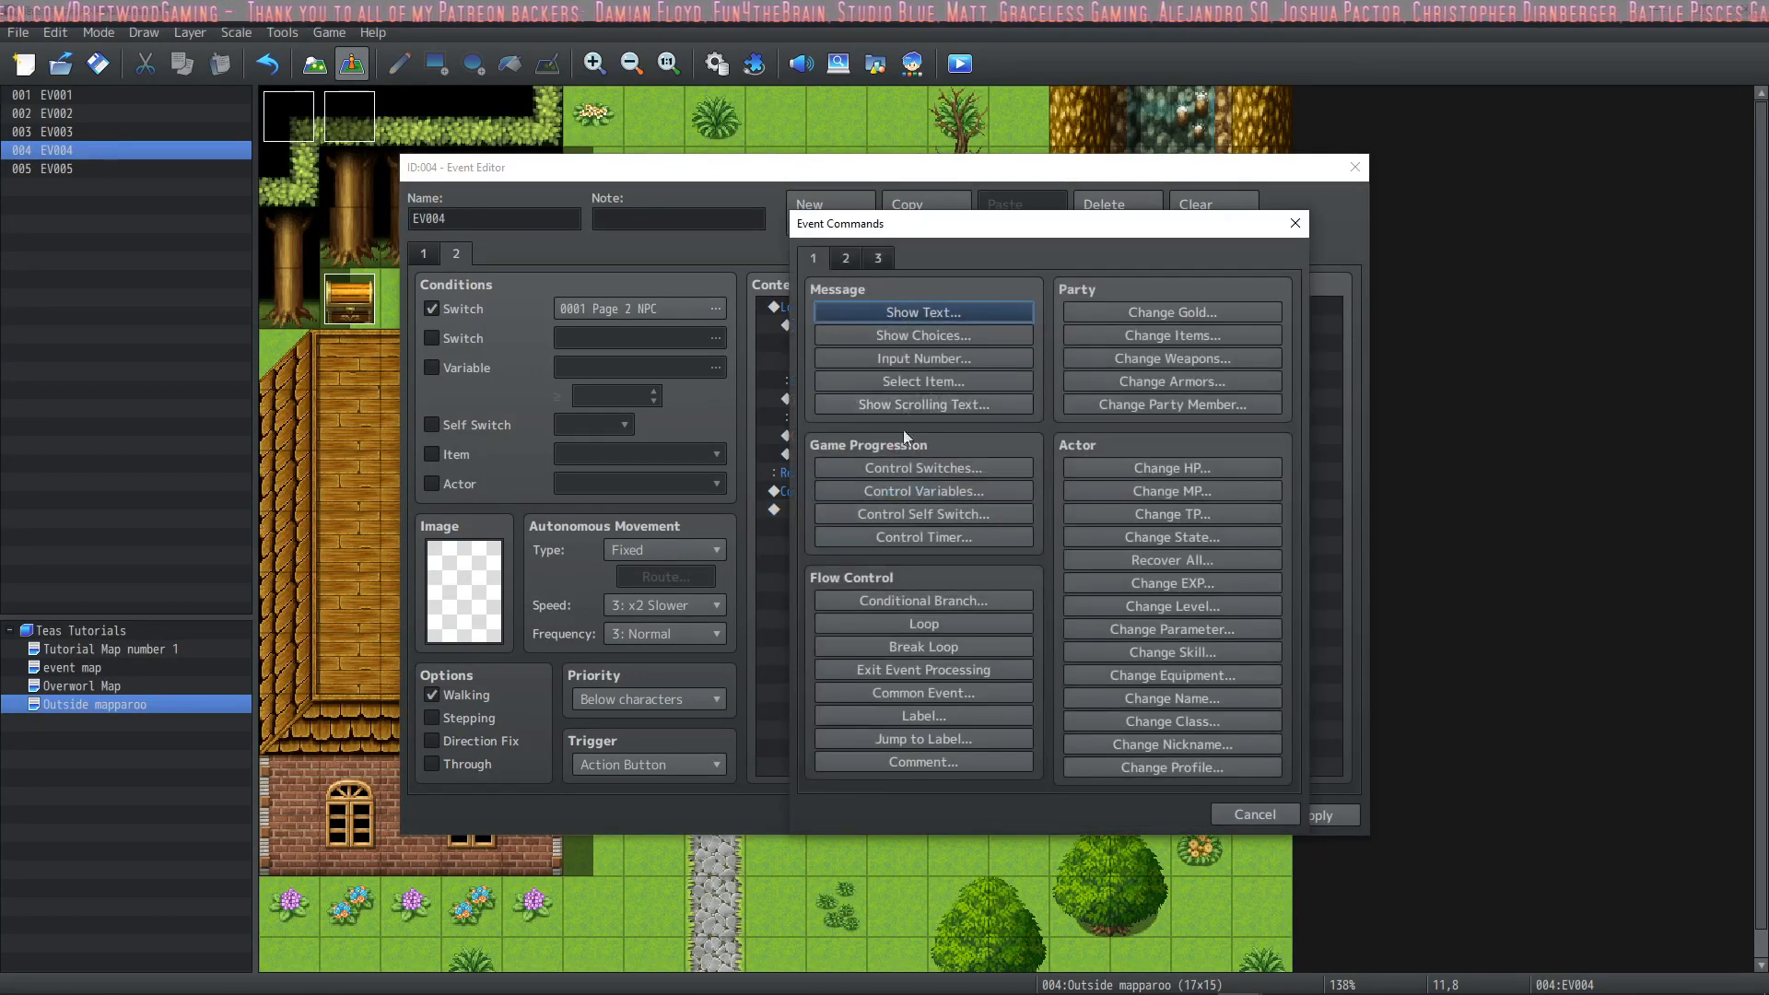
pyautogui.click(955, 712)
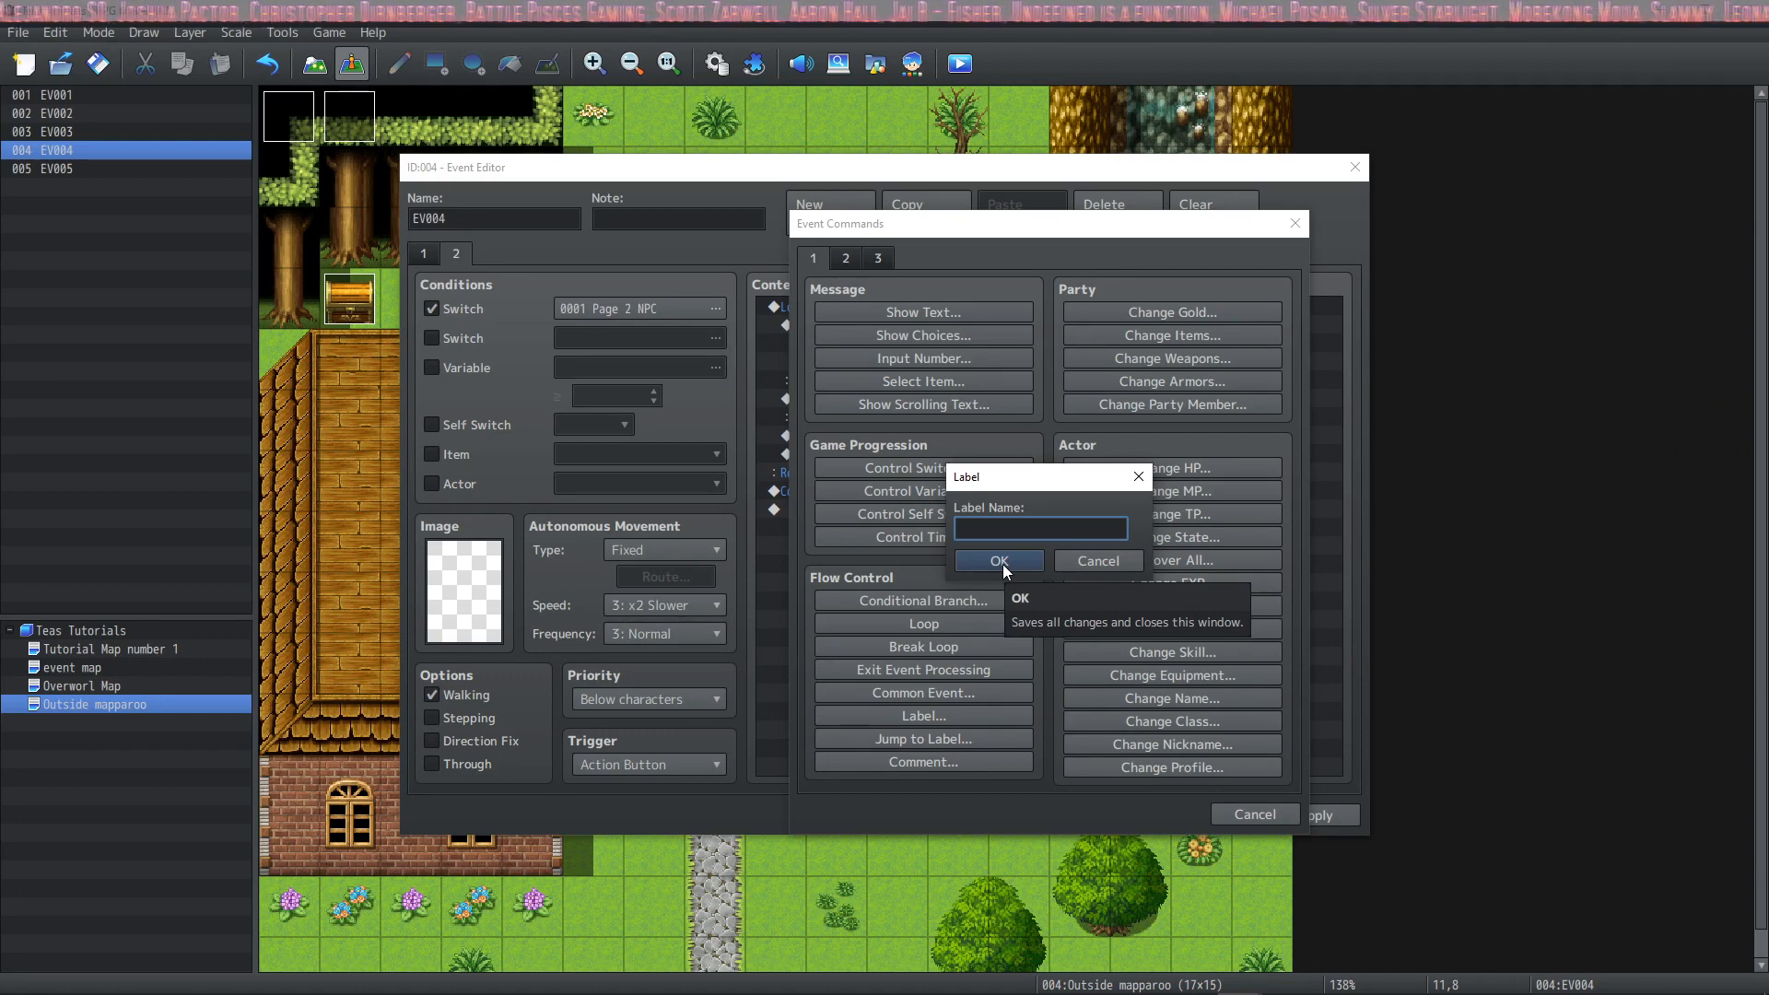
pyautogui.write('puppies')
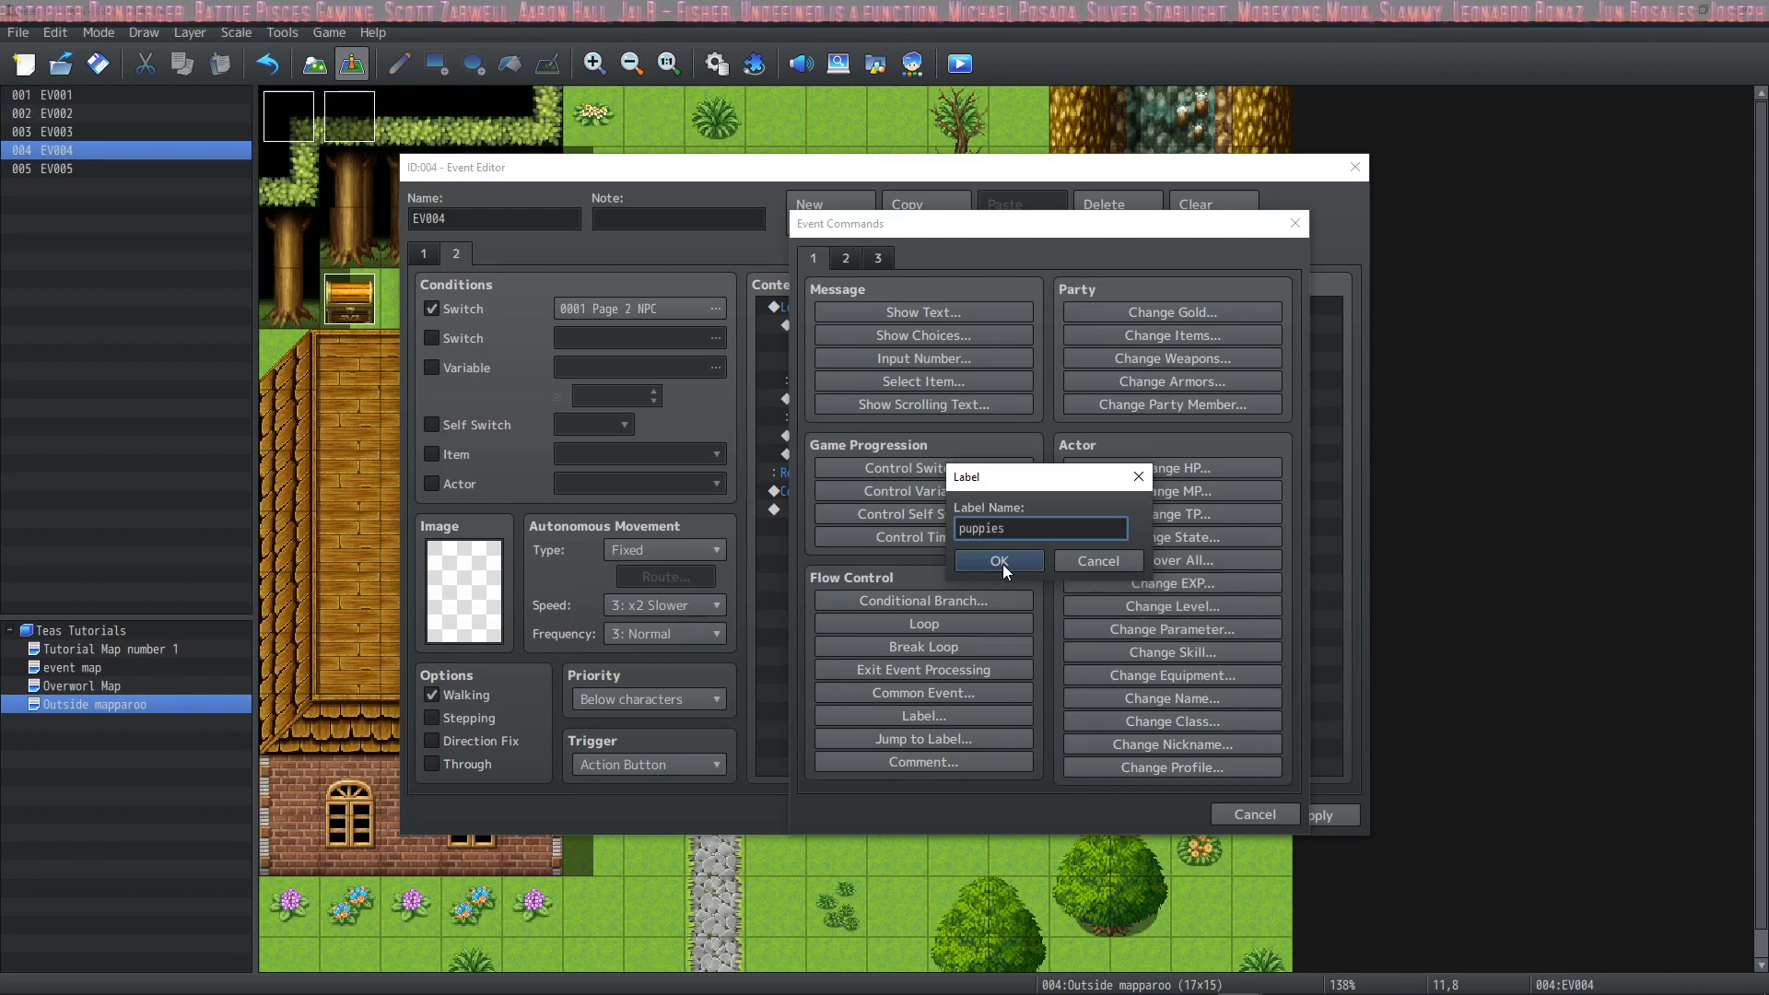
pyautogui.click(1000, 561)
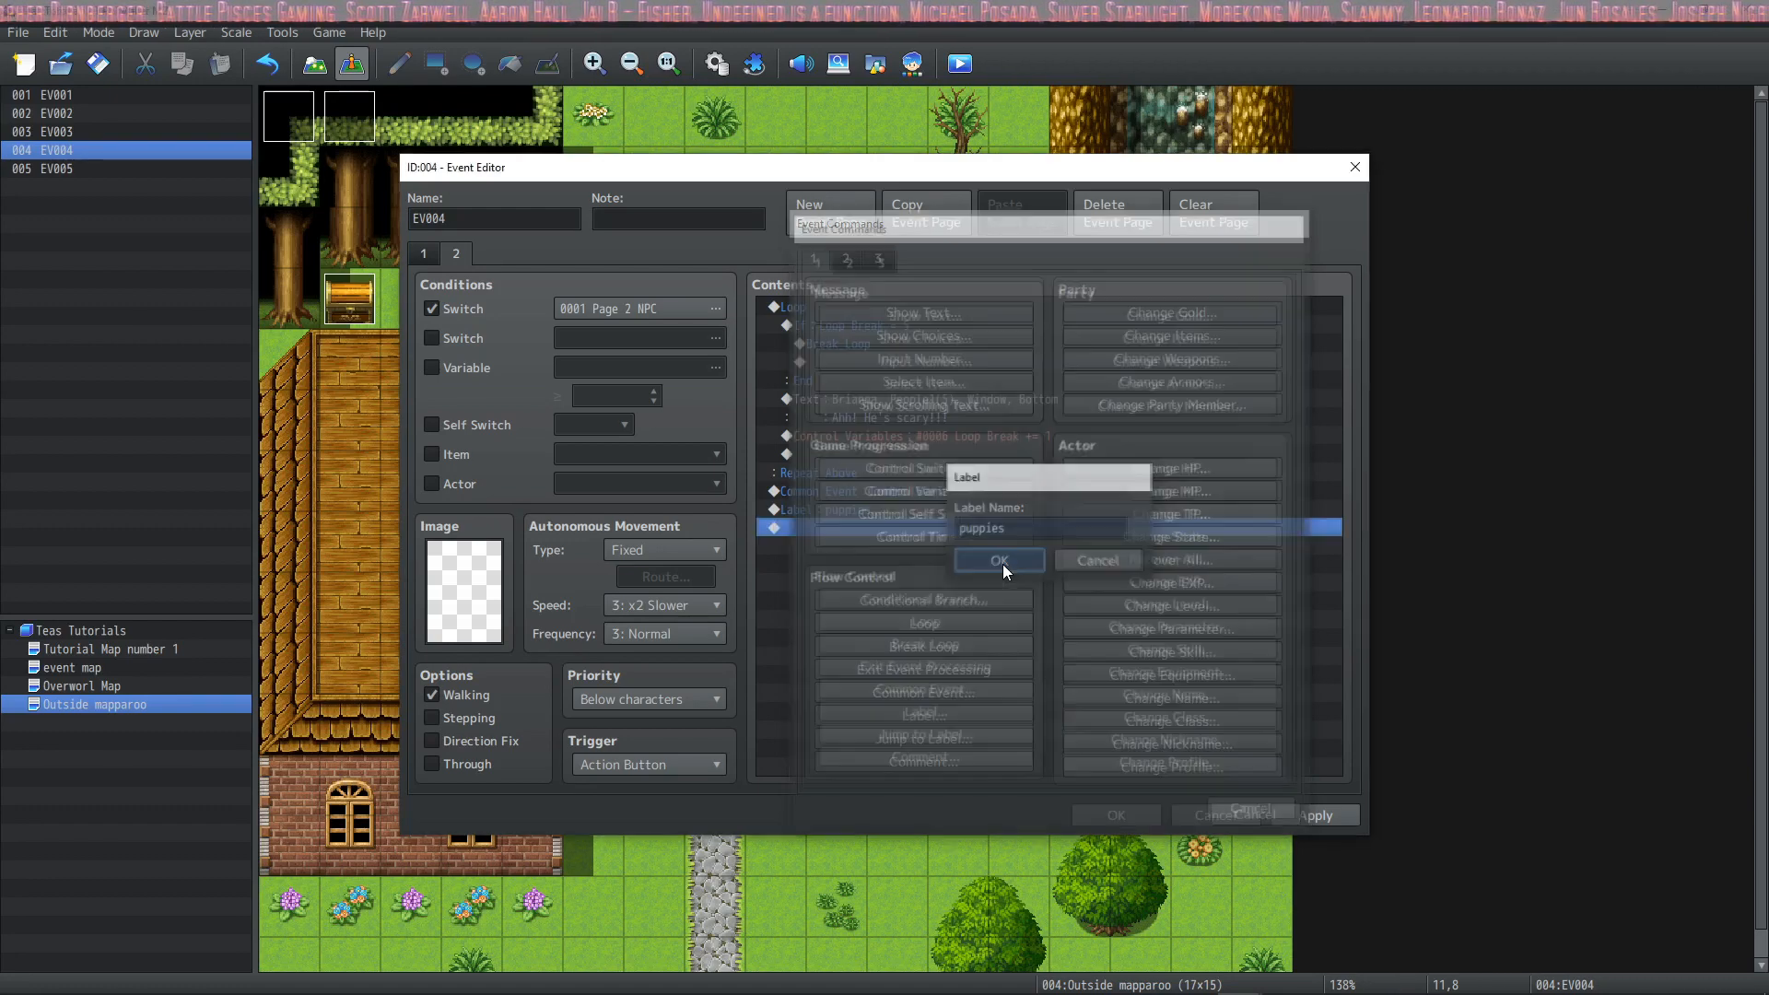
# Step: Below the label, add the comment "This is where we used the label, puppies"
pyautogui.doubleClick(883, 533)
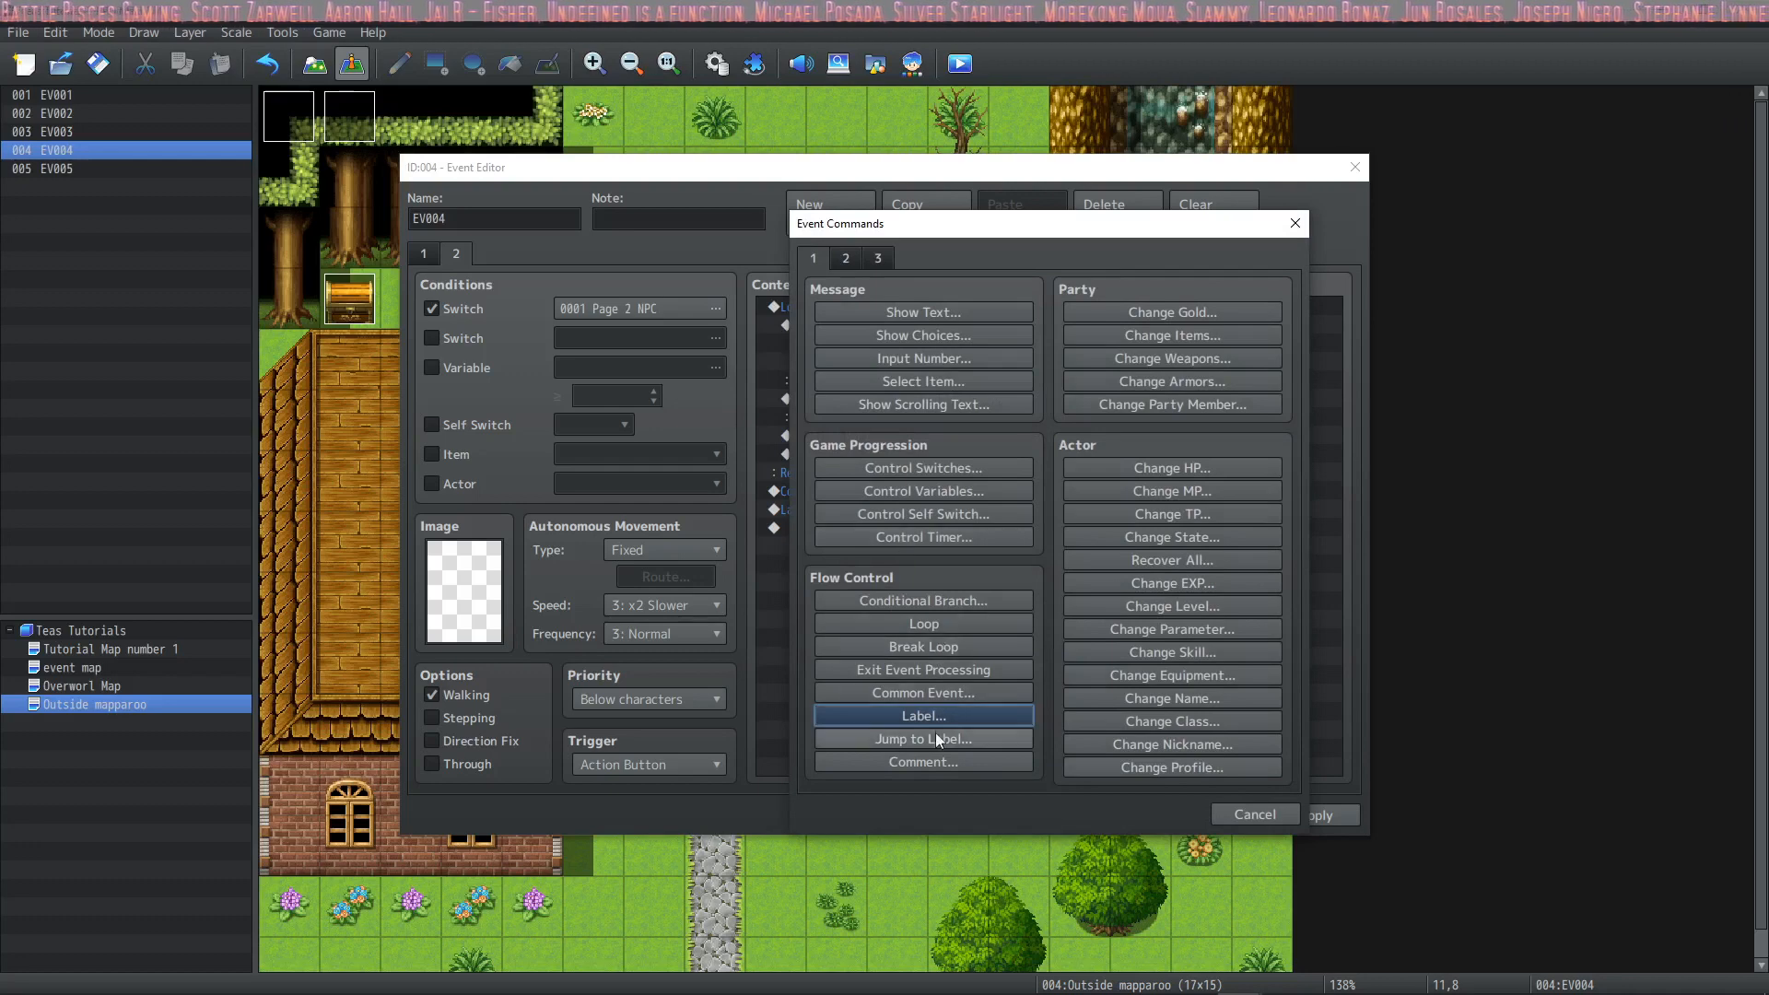
pyautogui.click(931, 763)
pyautogui.click(933, 761)
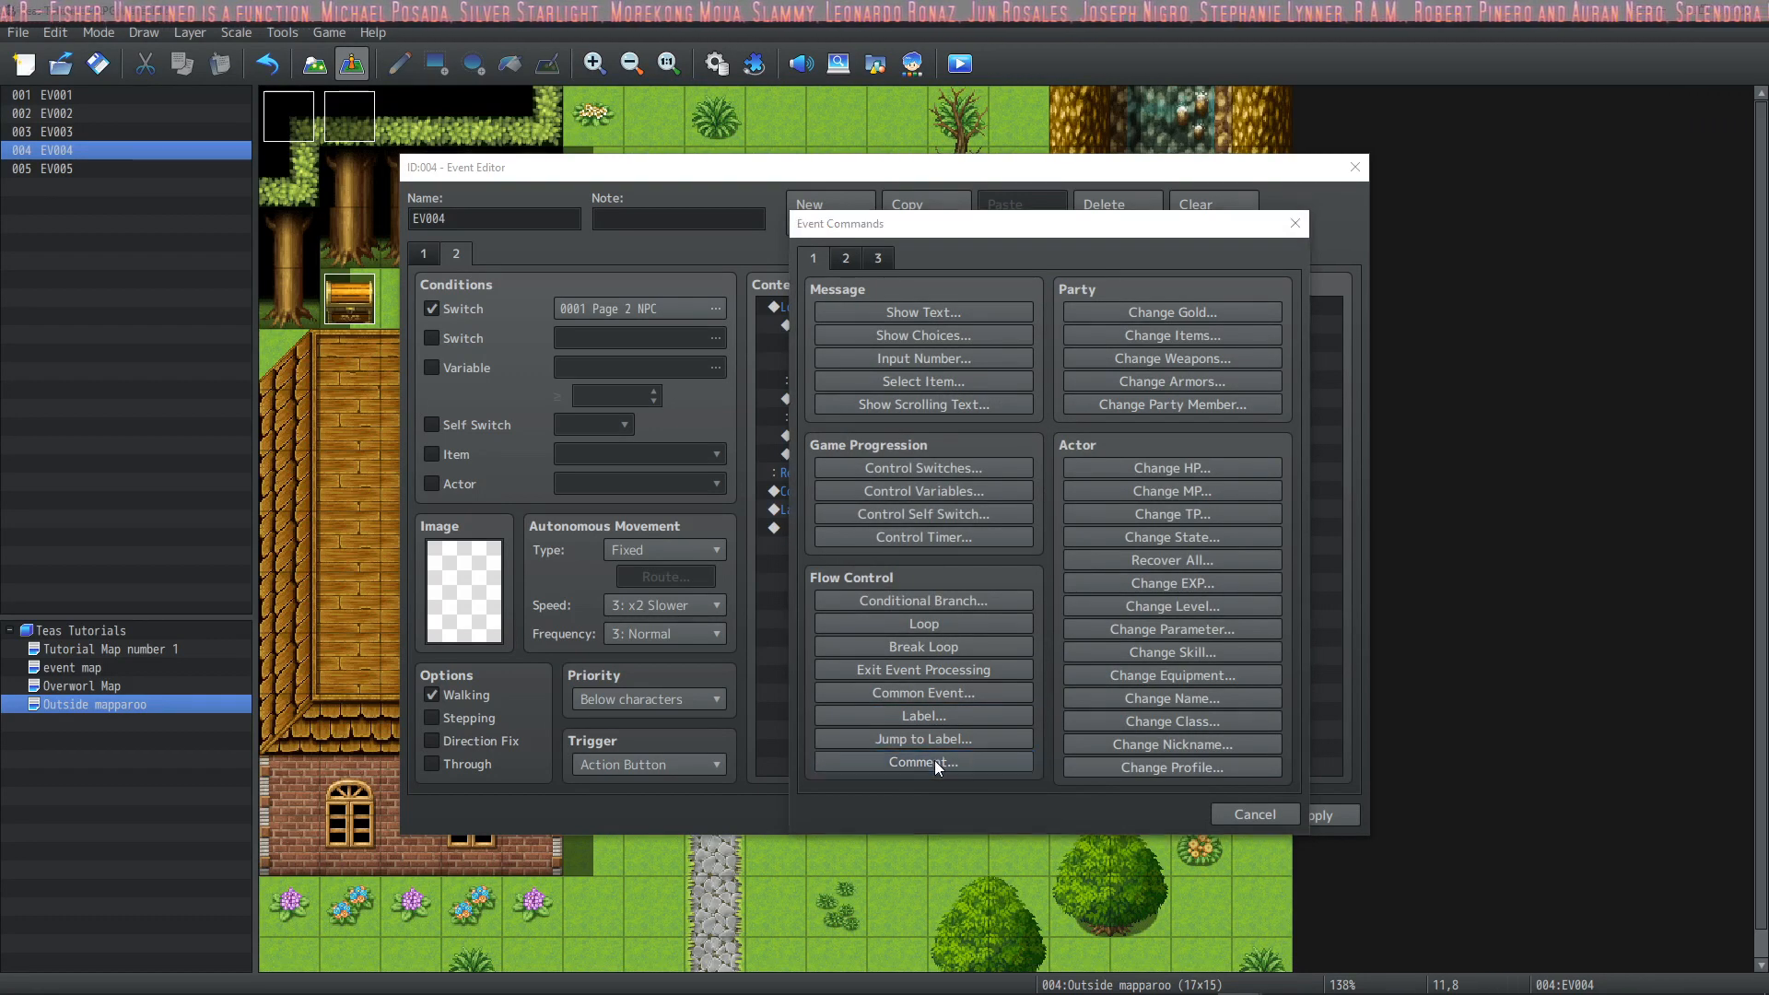
pyautogui.write('This is where we used the label, puppies')
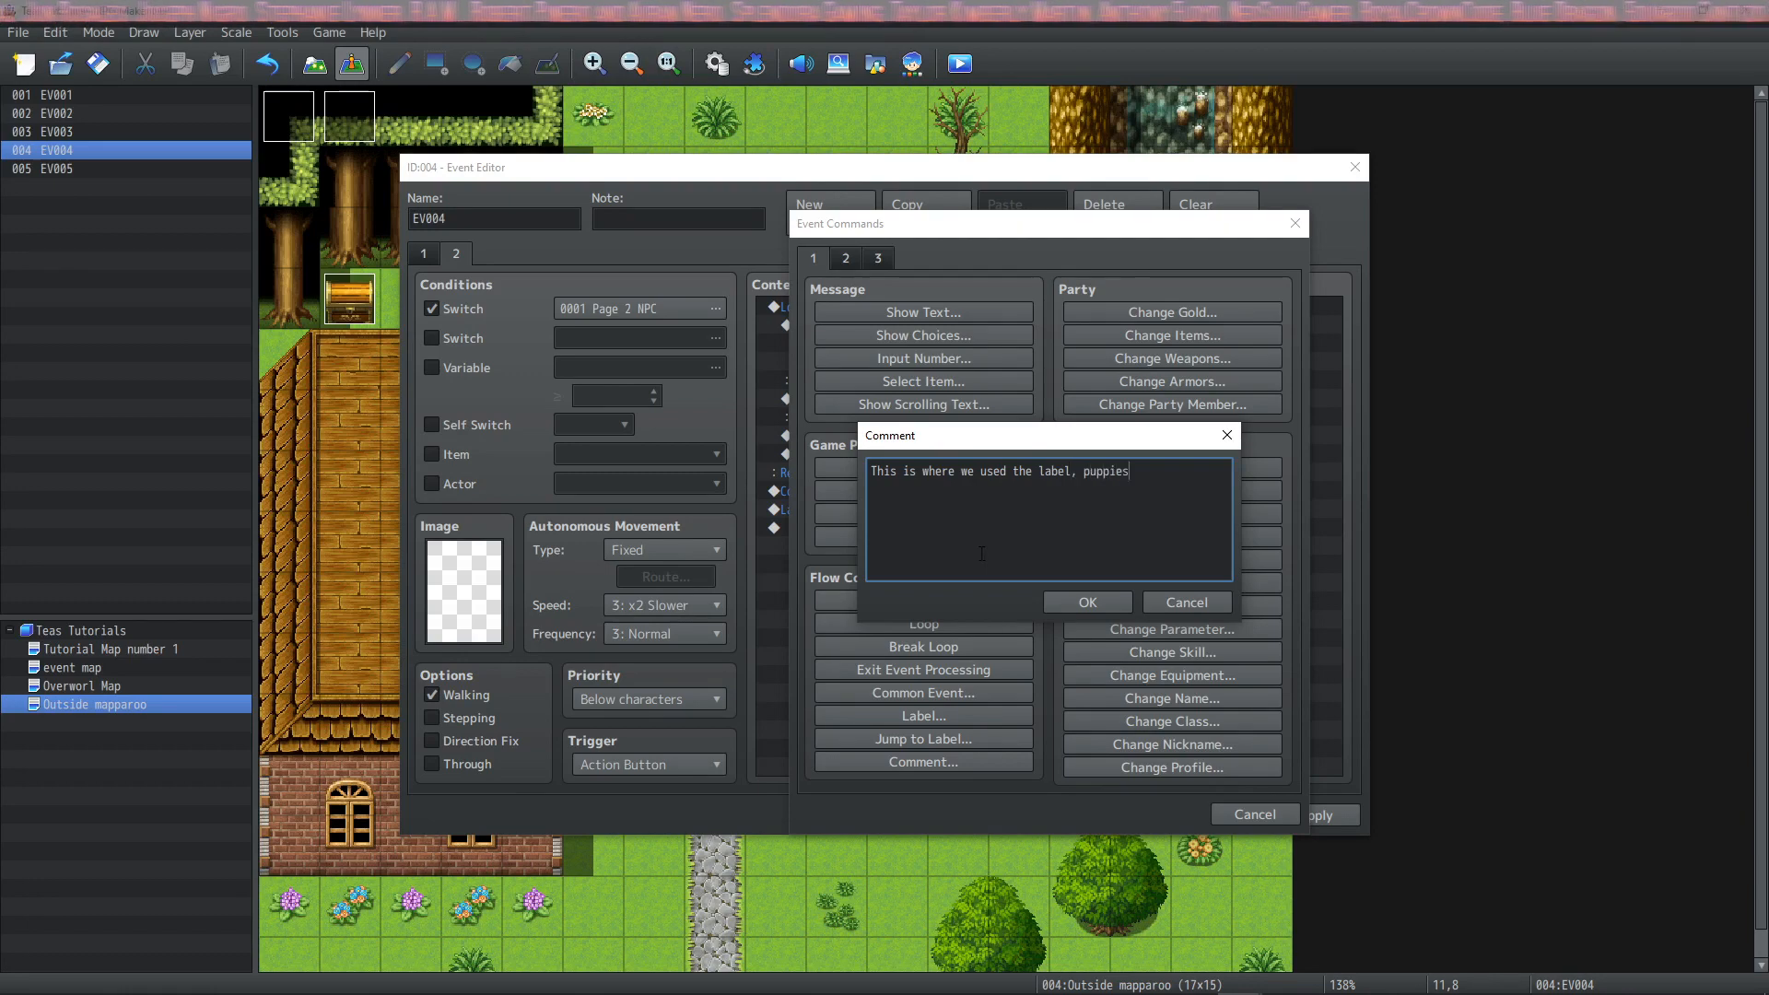
pyautogui.click(1080, 606)
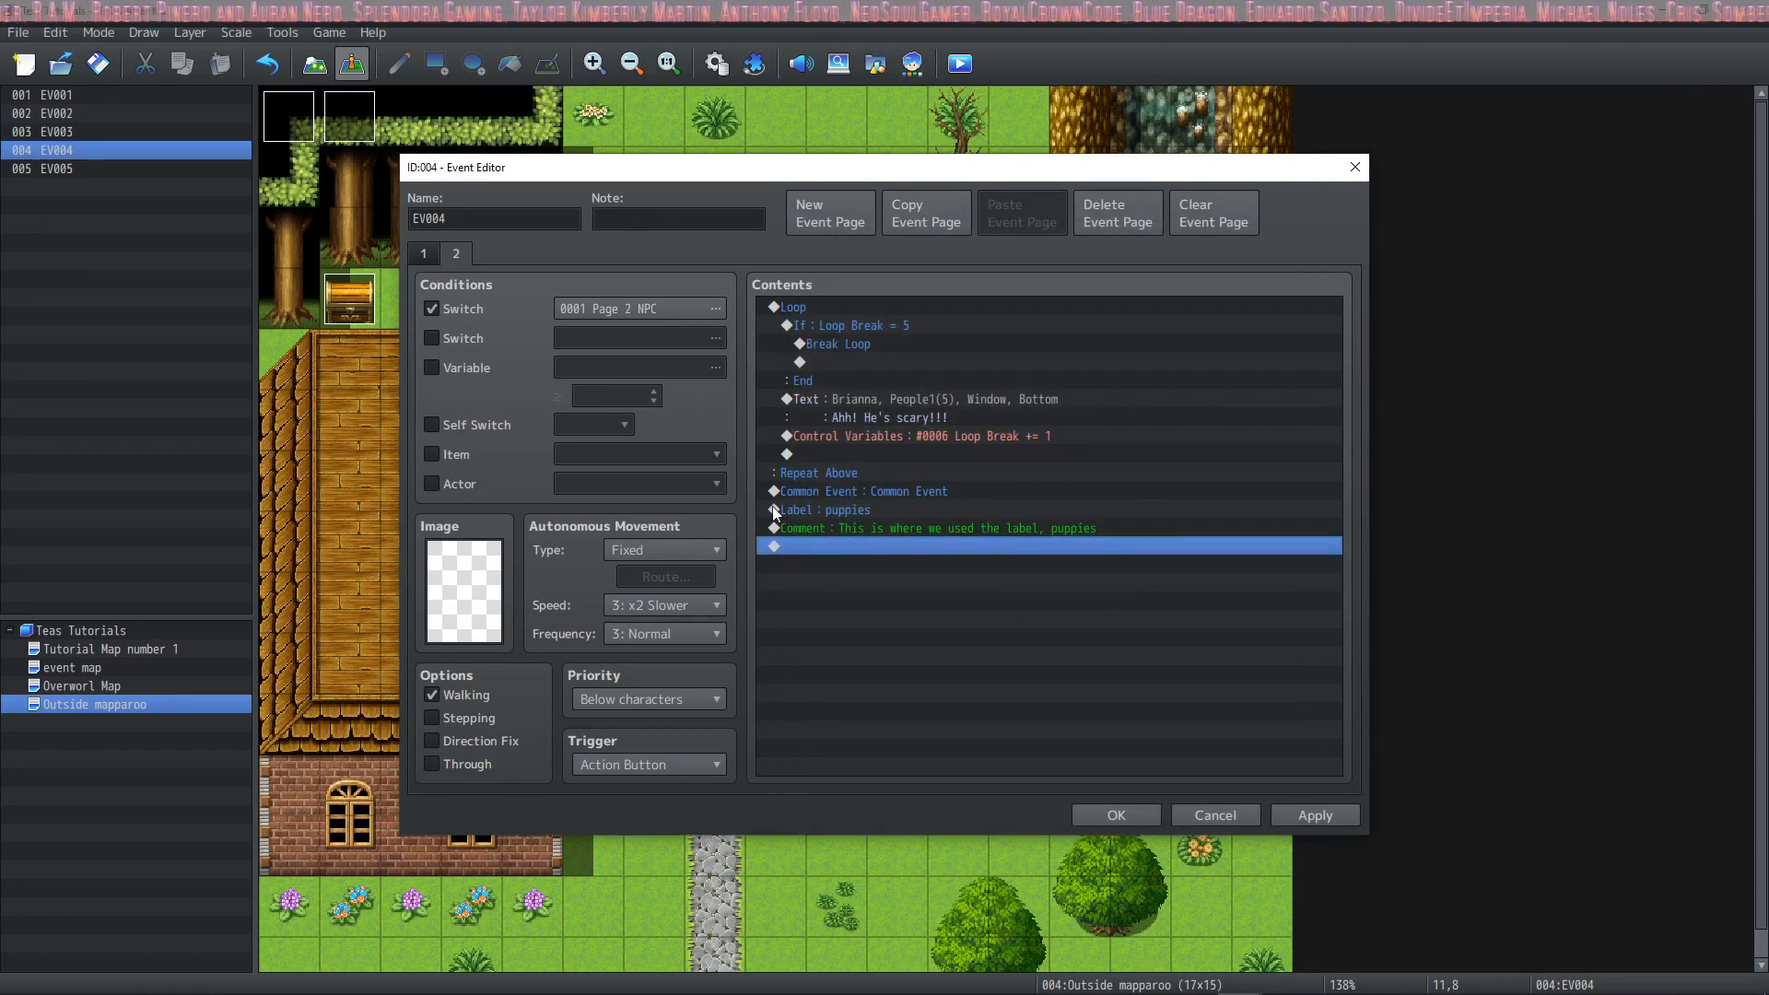
# Step: Examine the actor, operation and operand options of the Change HP, Change MP and Change TP commands without adding them
pyautogui.doubleClick(966, 550)
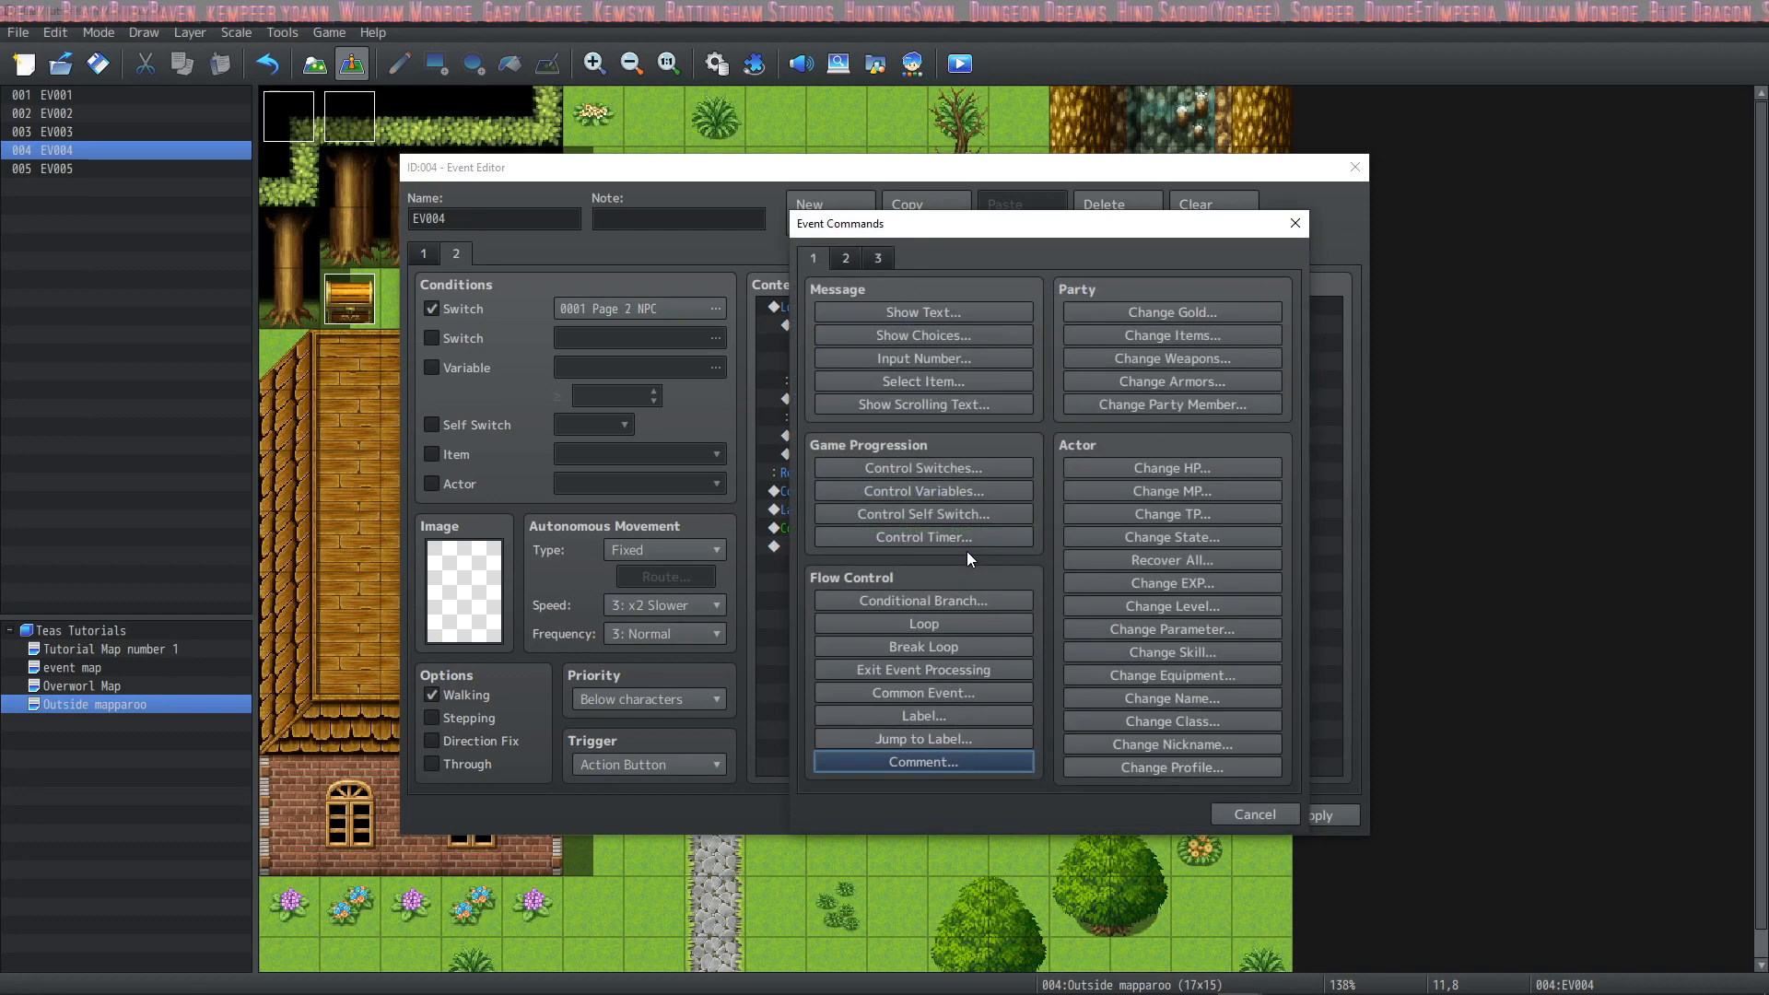
pyautogui.click(1215, 468)
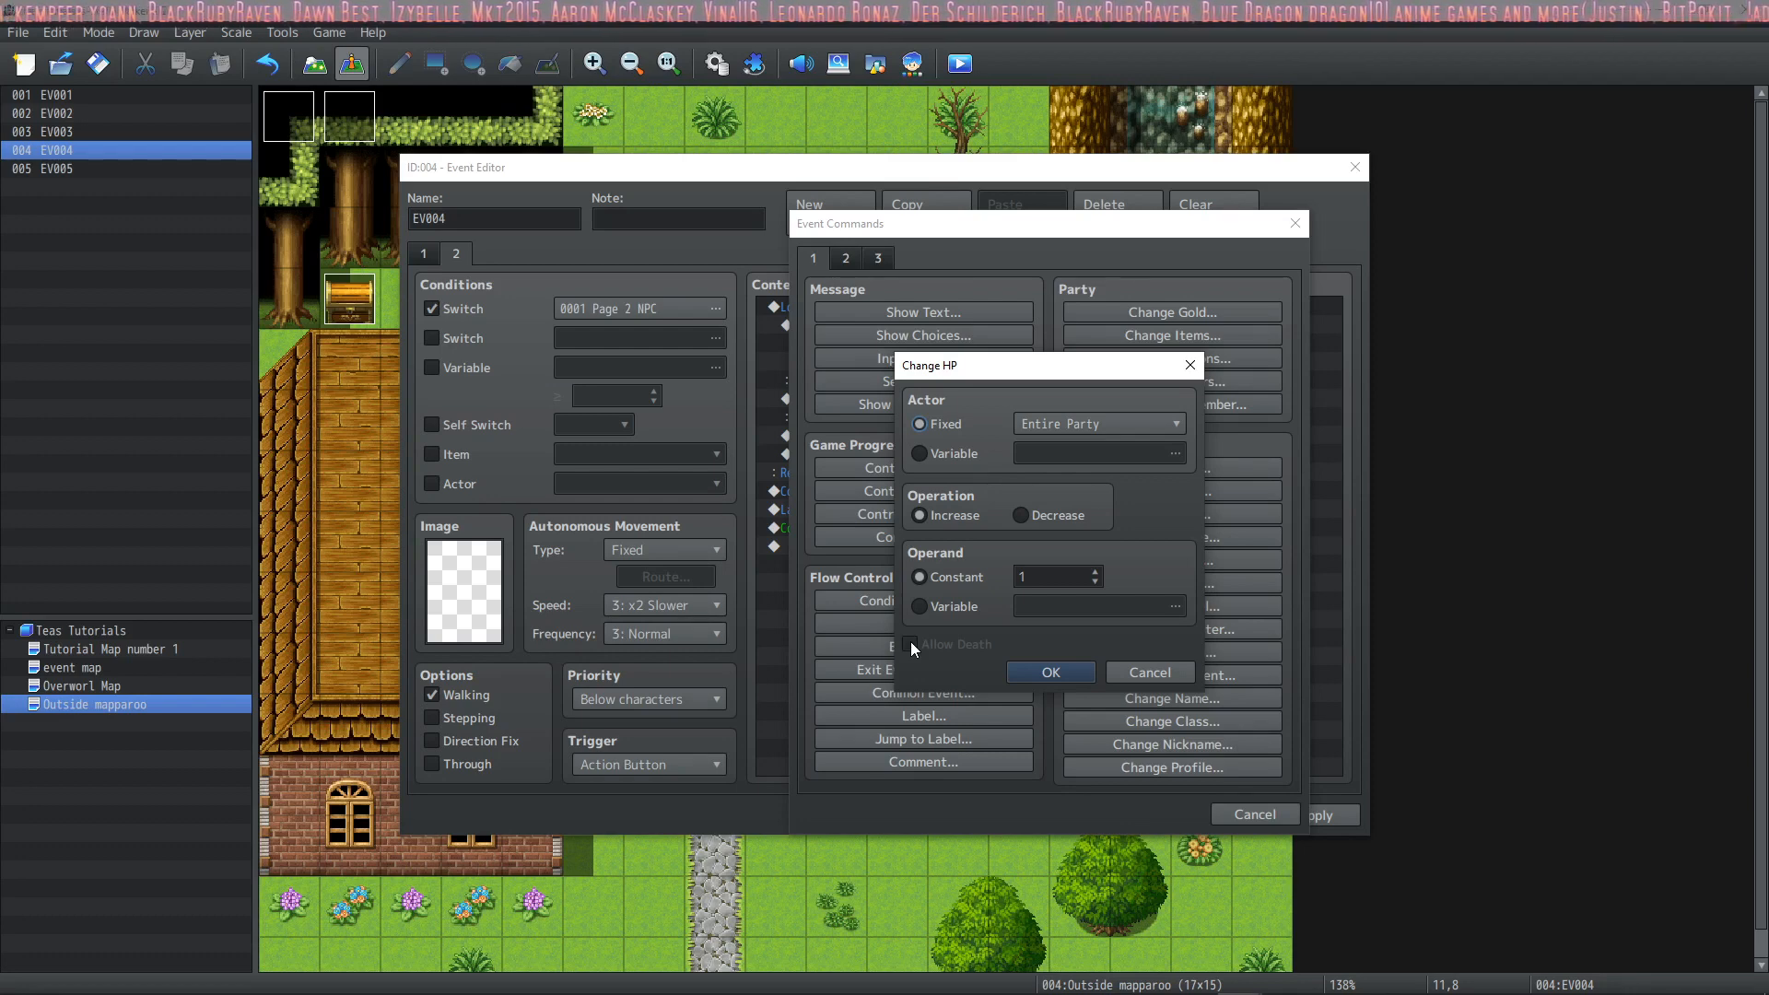
pyautogui.click(1153, 423)
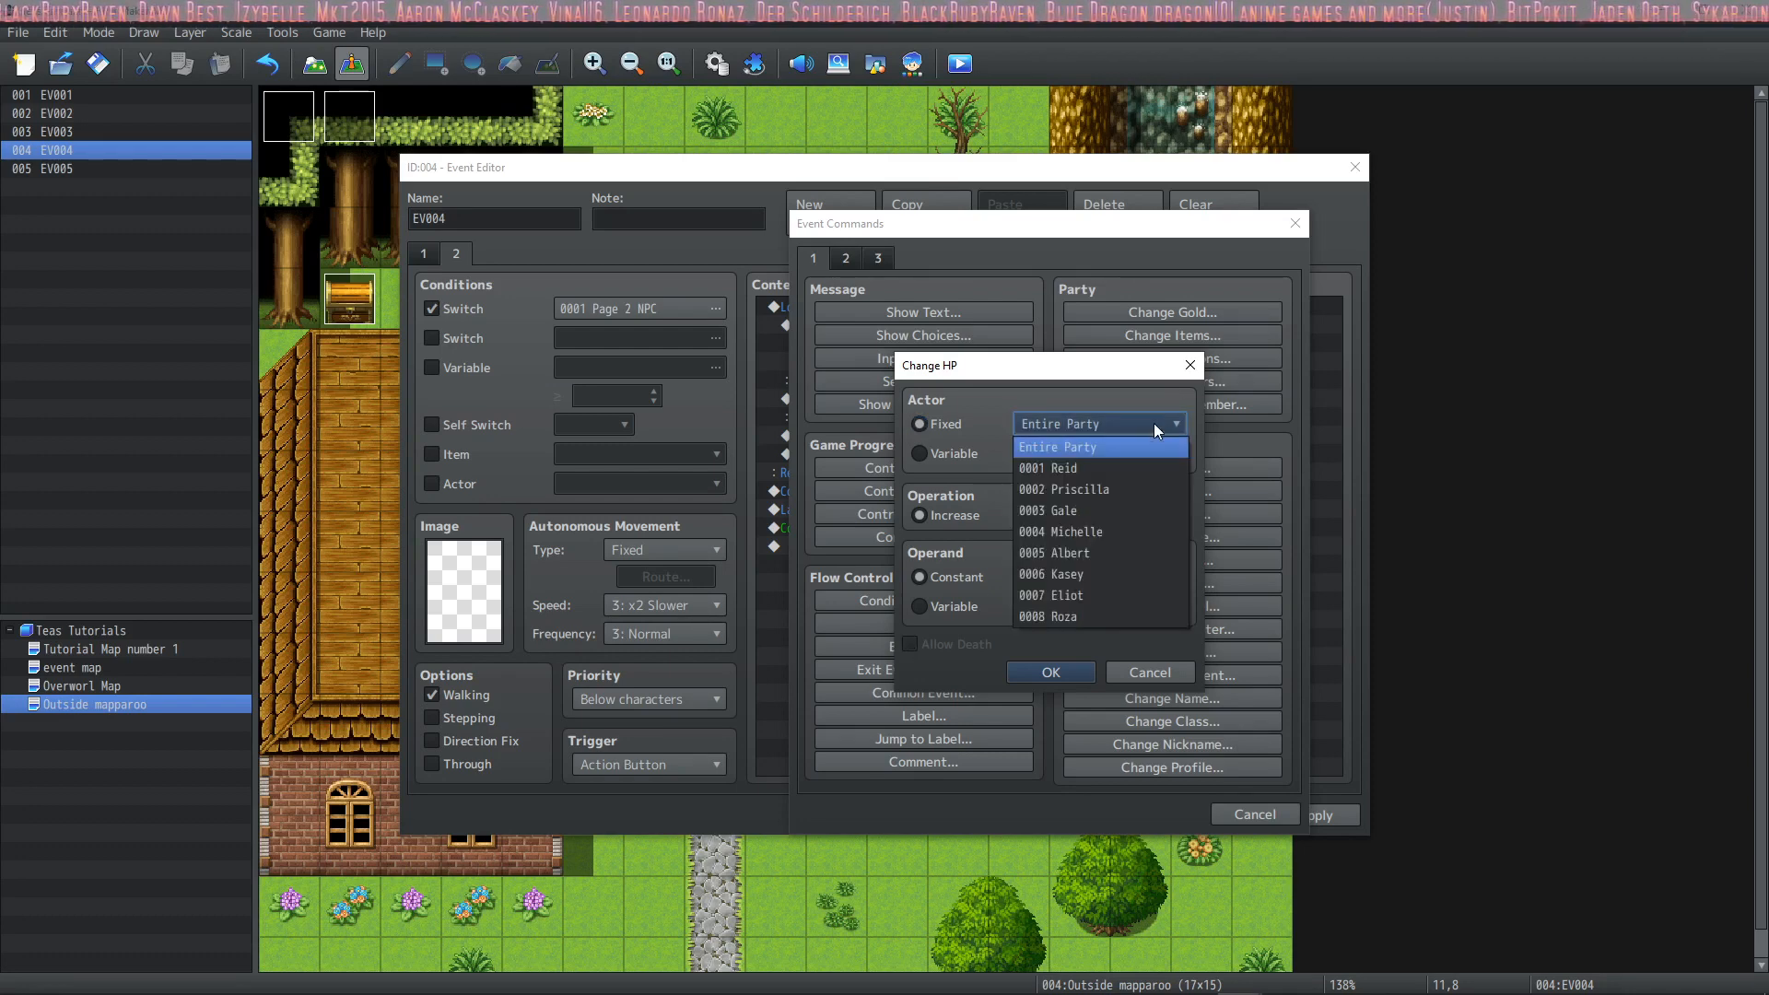
pyautogui.click(1095, 446)
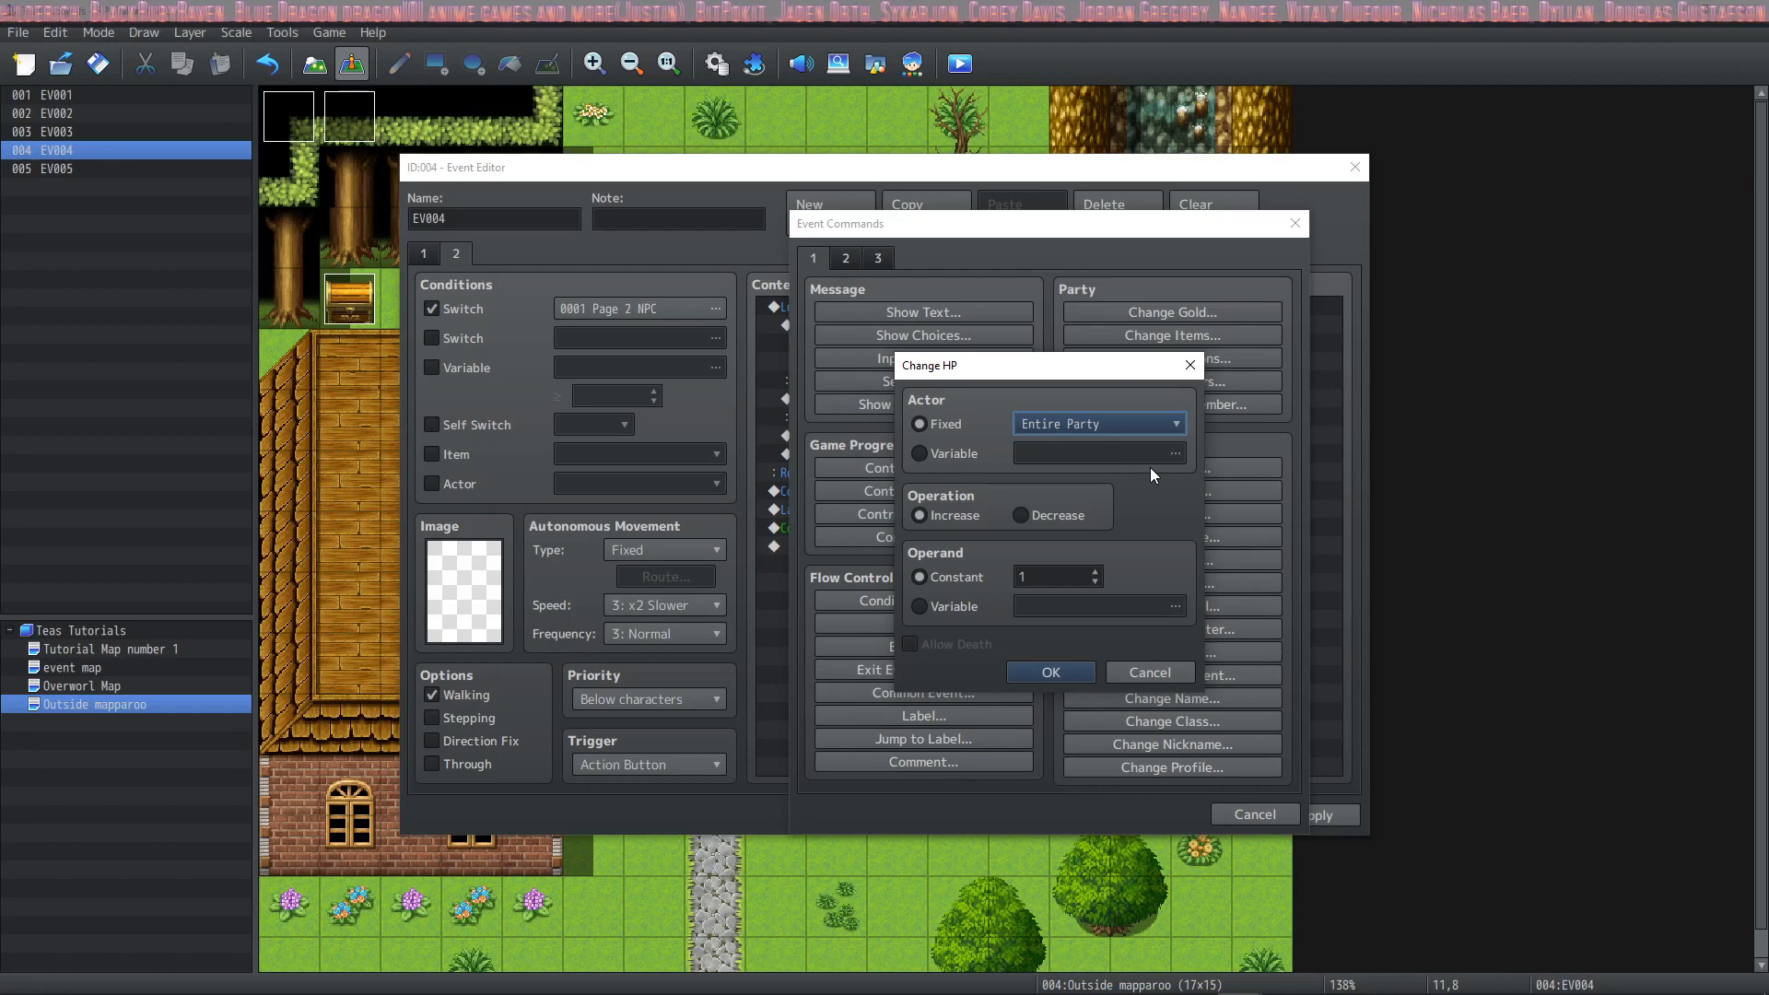
pyautogui.press('Escape')
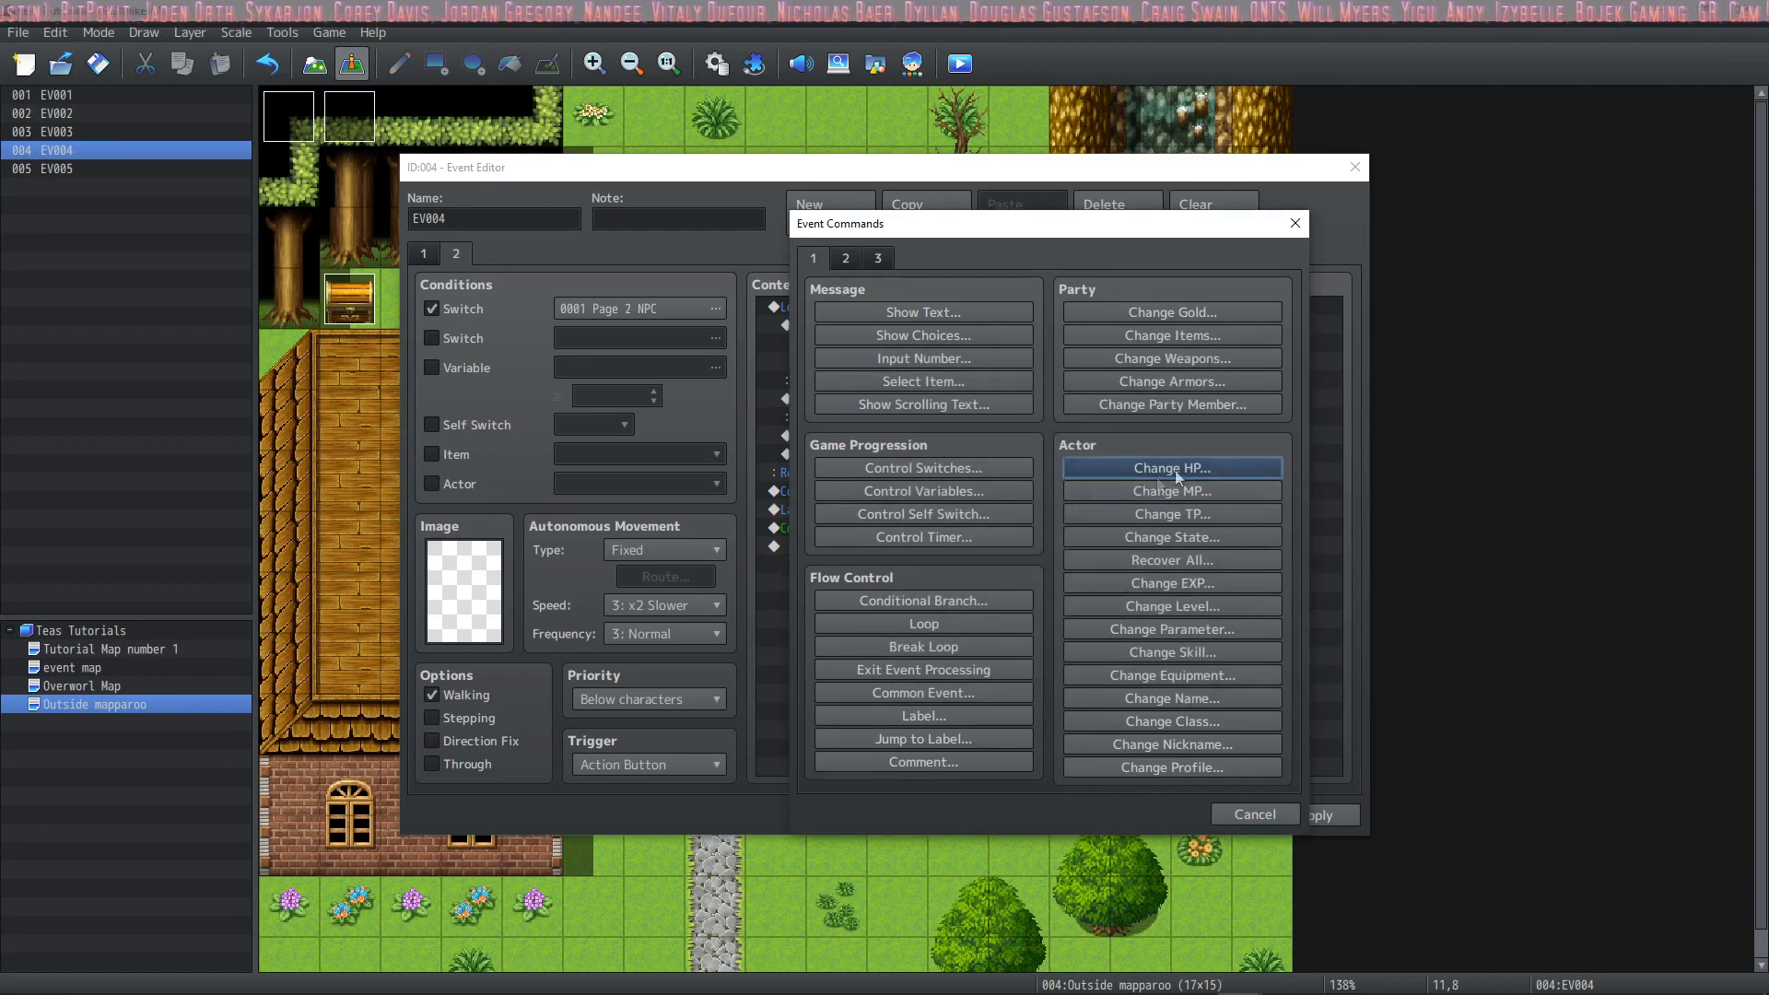
pyautogui.click(1242, 487)
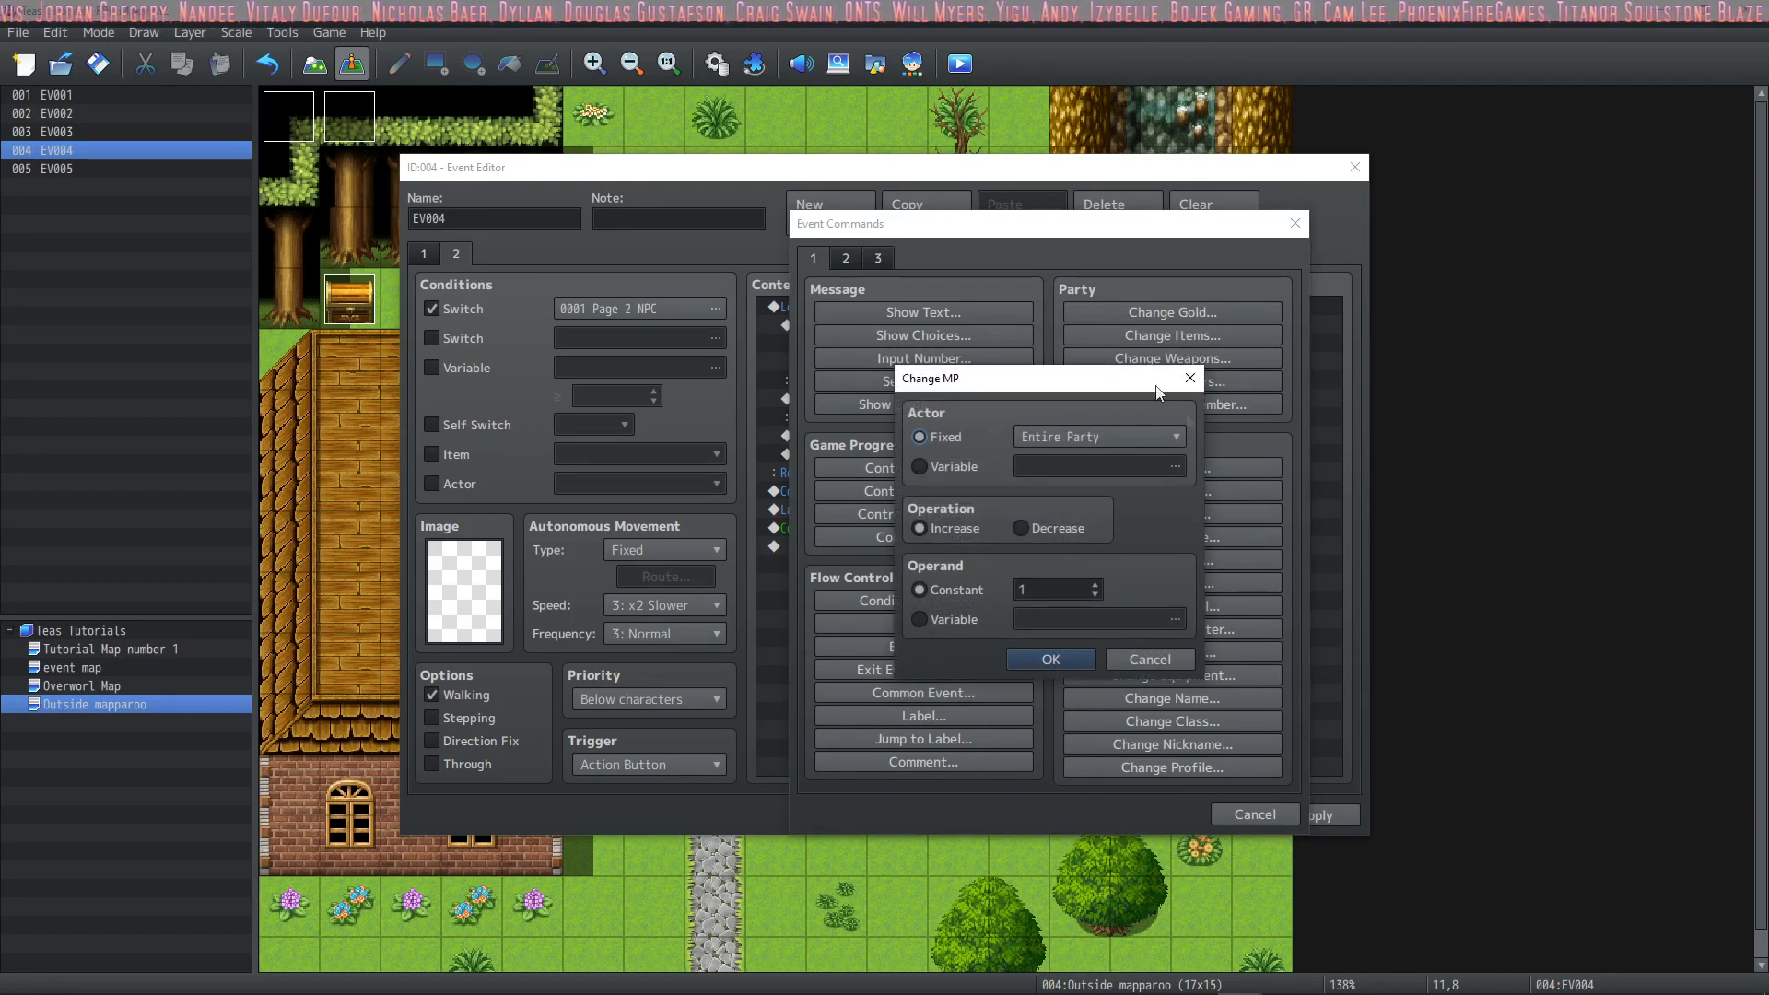
pyautogui.click(1115, 658)
pyautogui.click(1230, 512)
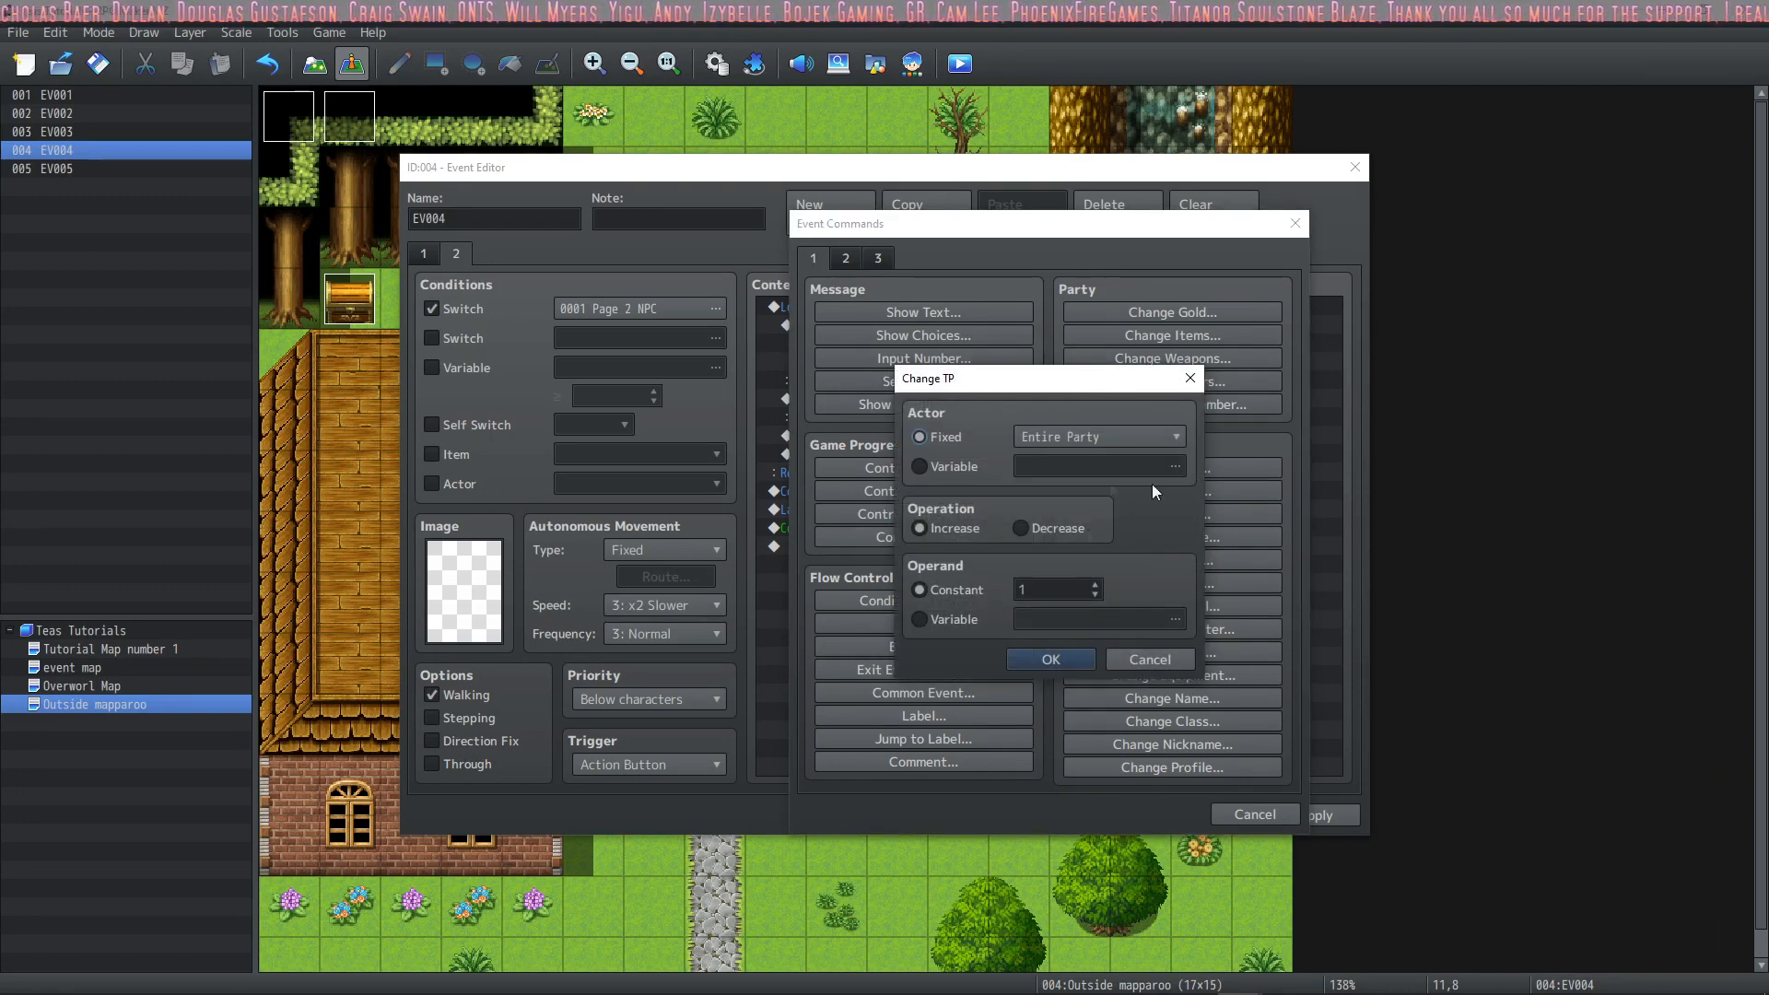
pyautogui.click(1150, 655)
# Step: Examine the actor, operation and other options of the Change State, Recover All, Change EXP and Change Level commands without adding them
pyautogui.click(1198, 533)
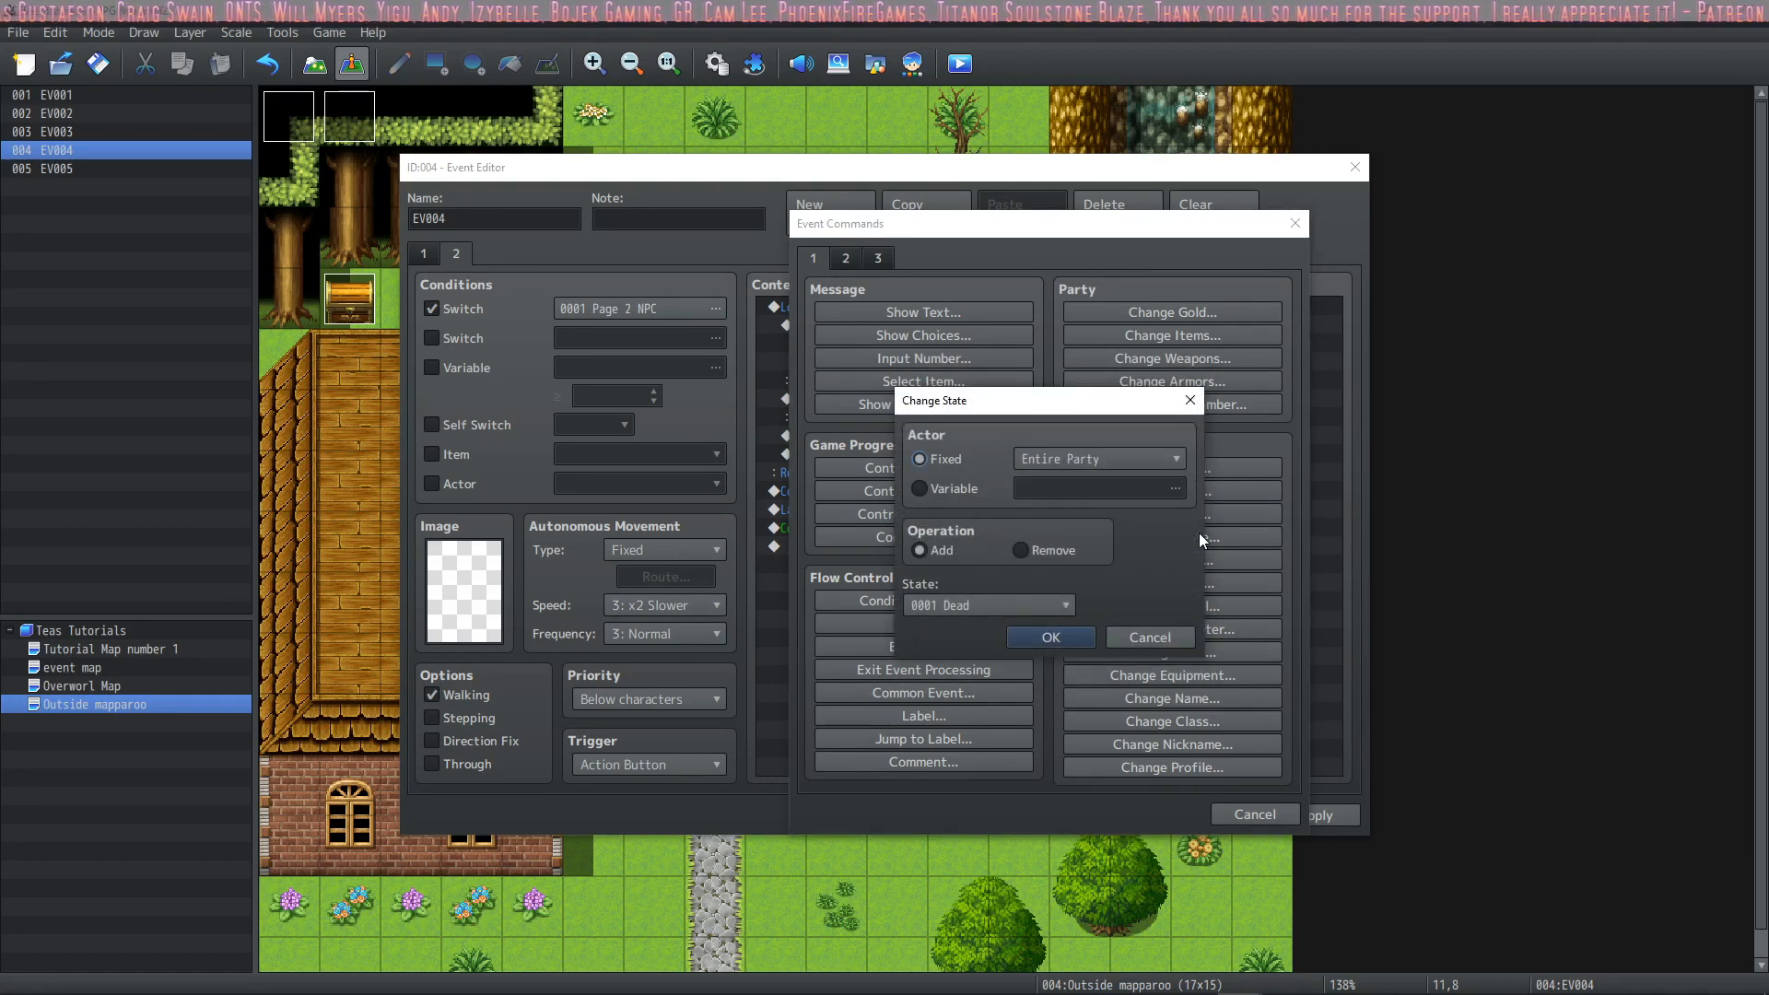
pyautogui.click(1106, 457)
pyautogui.click(1108, 456)
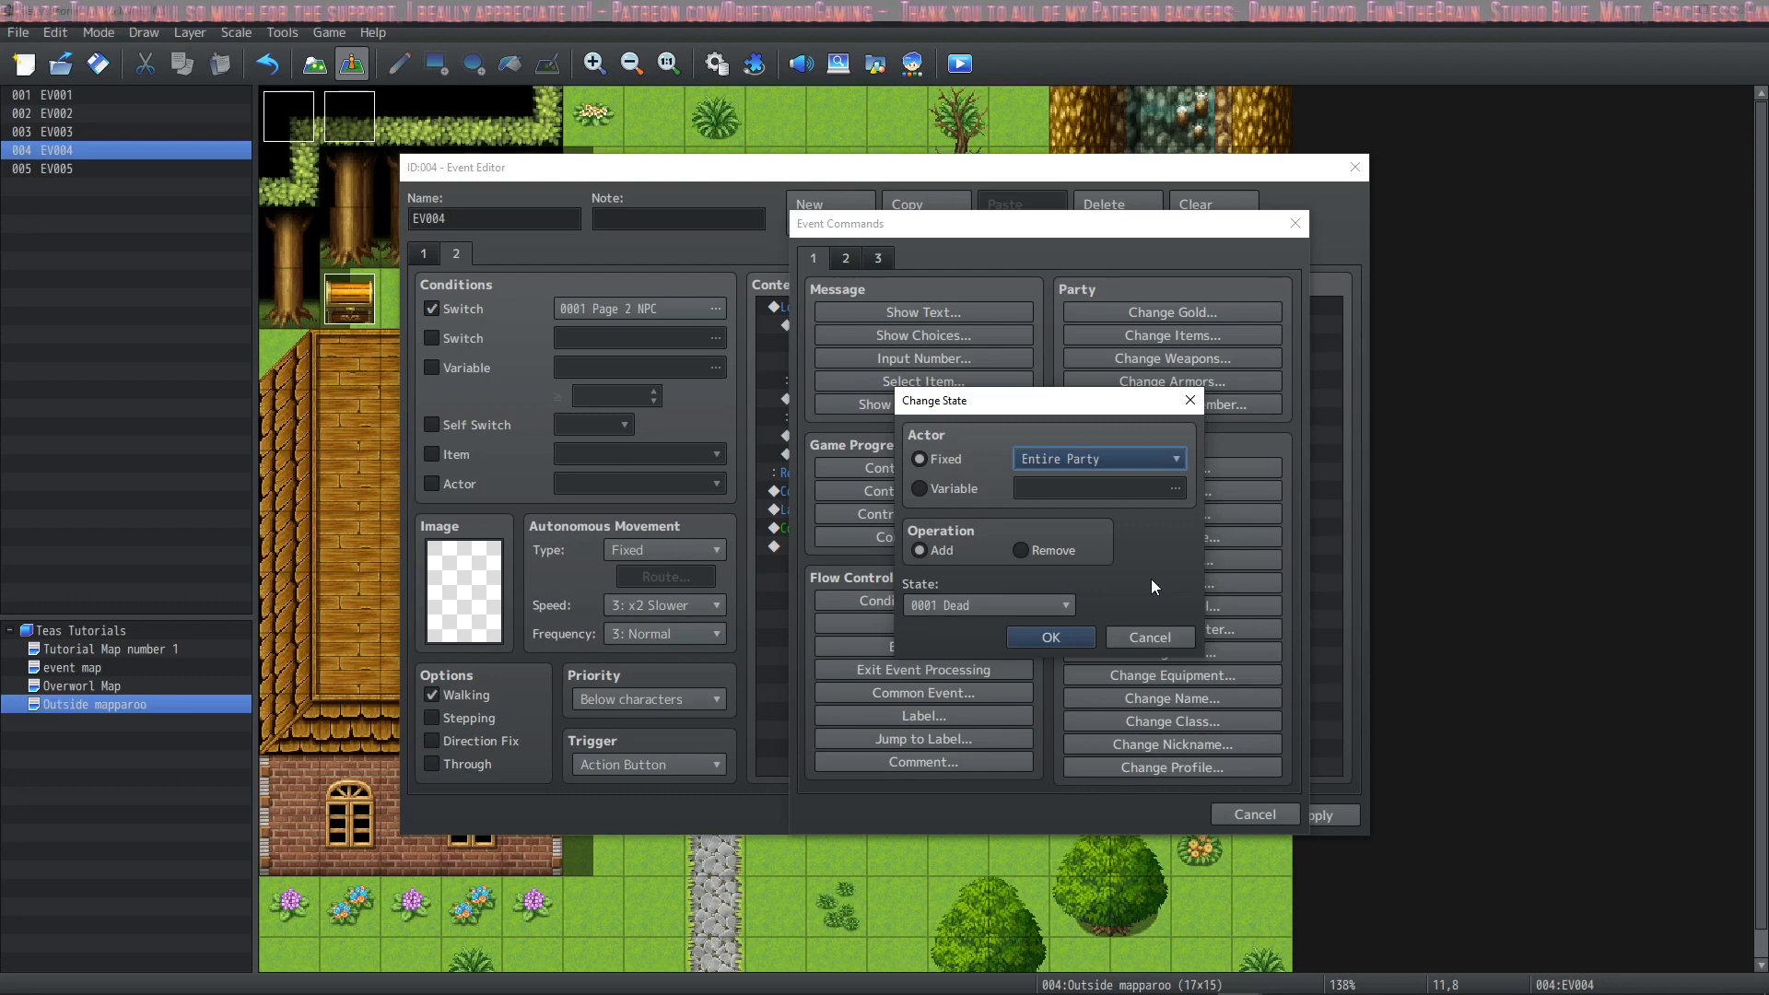
pyautogui.click(1154, 634)
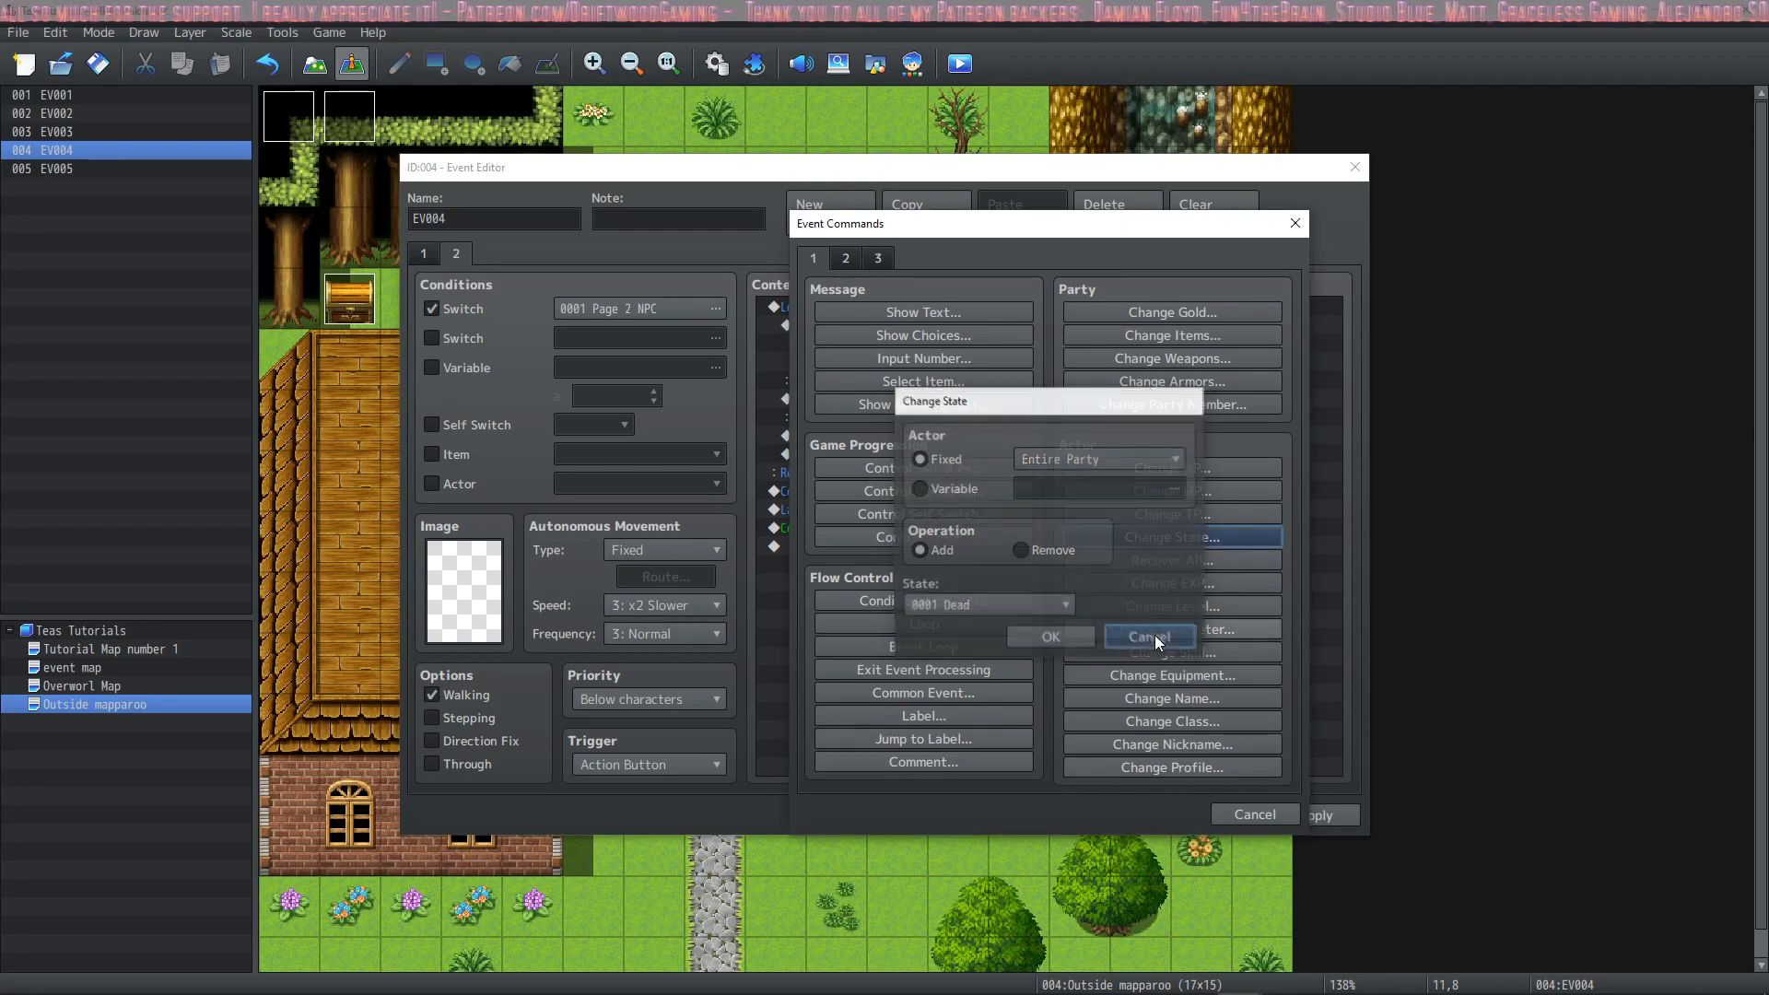
pyautogui.click(1170, 561)
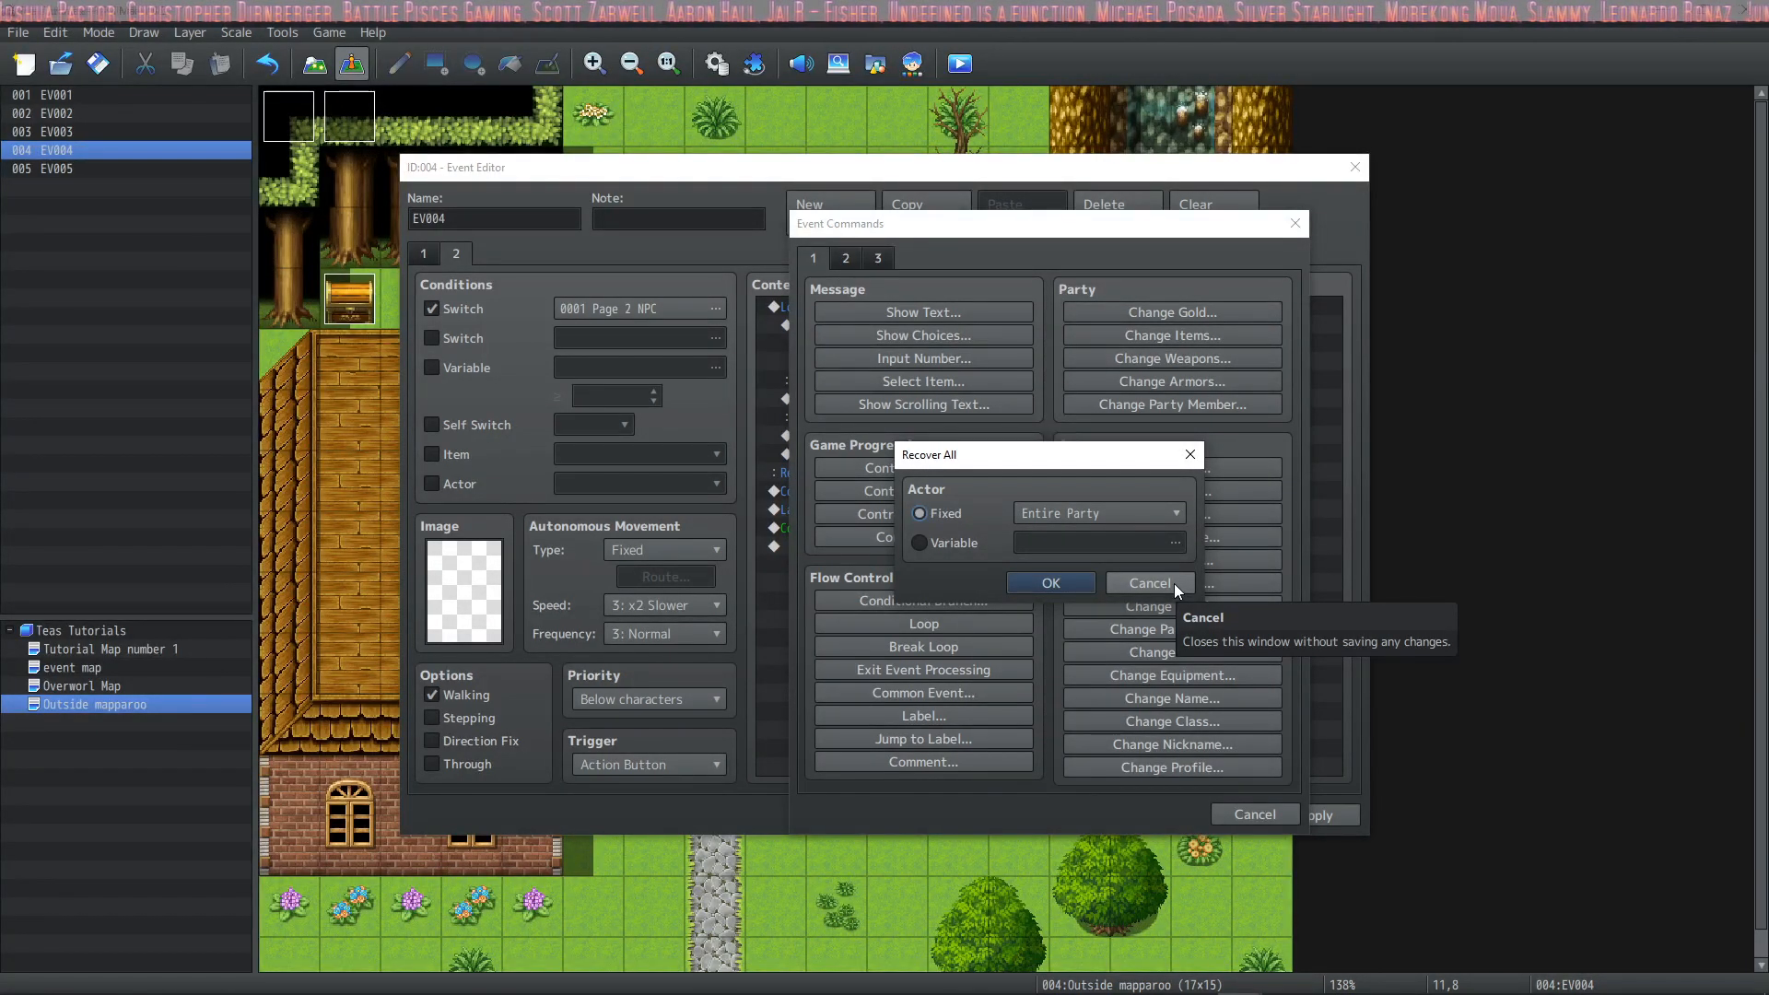
pyautogui.click(1174, 584)
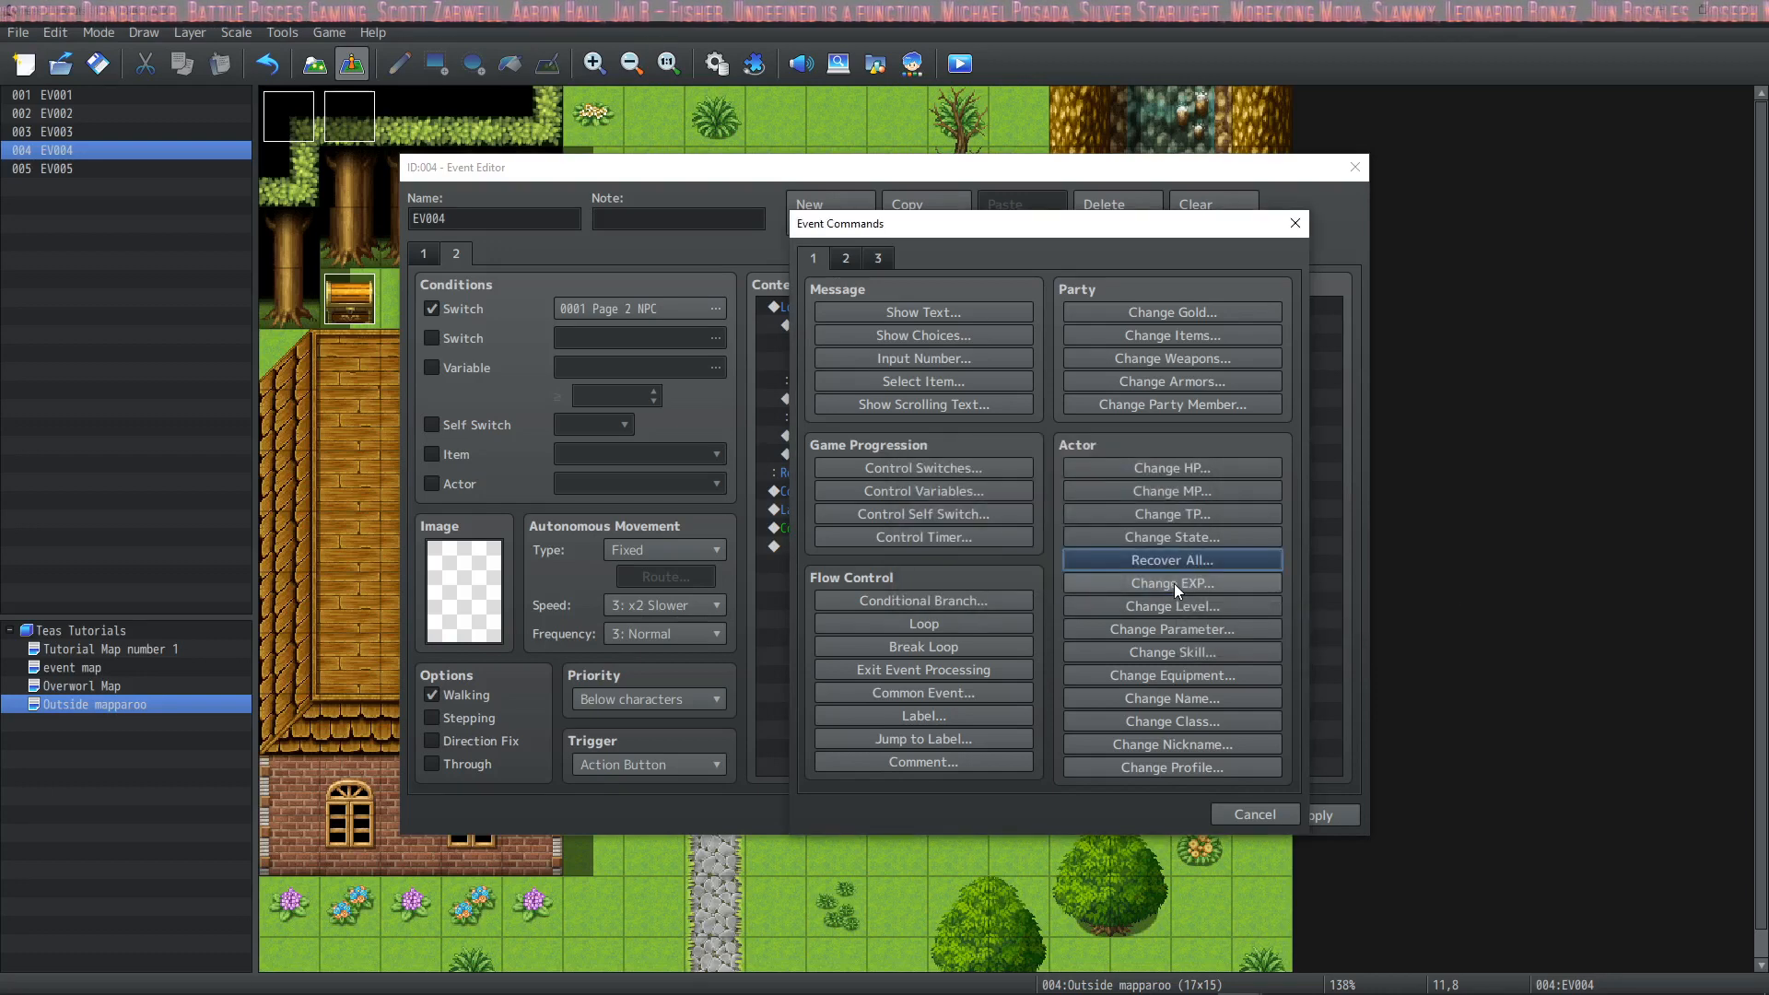
pyautogui.click(1174, 583)
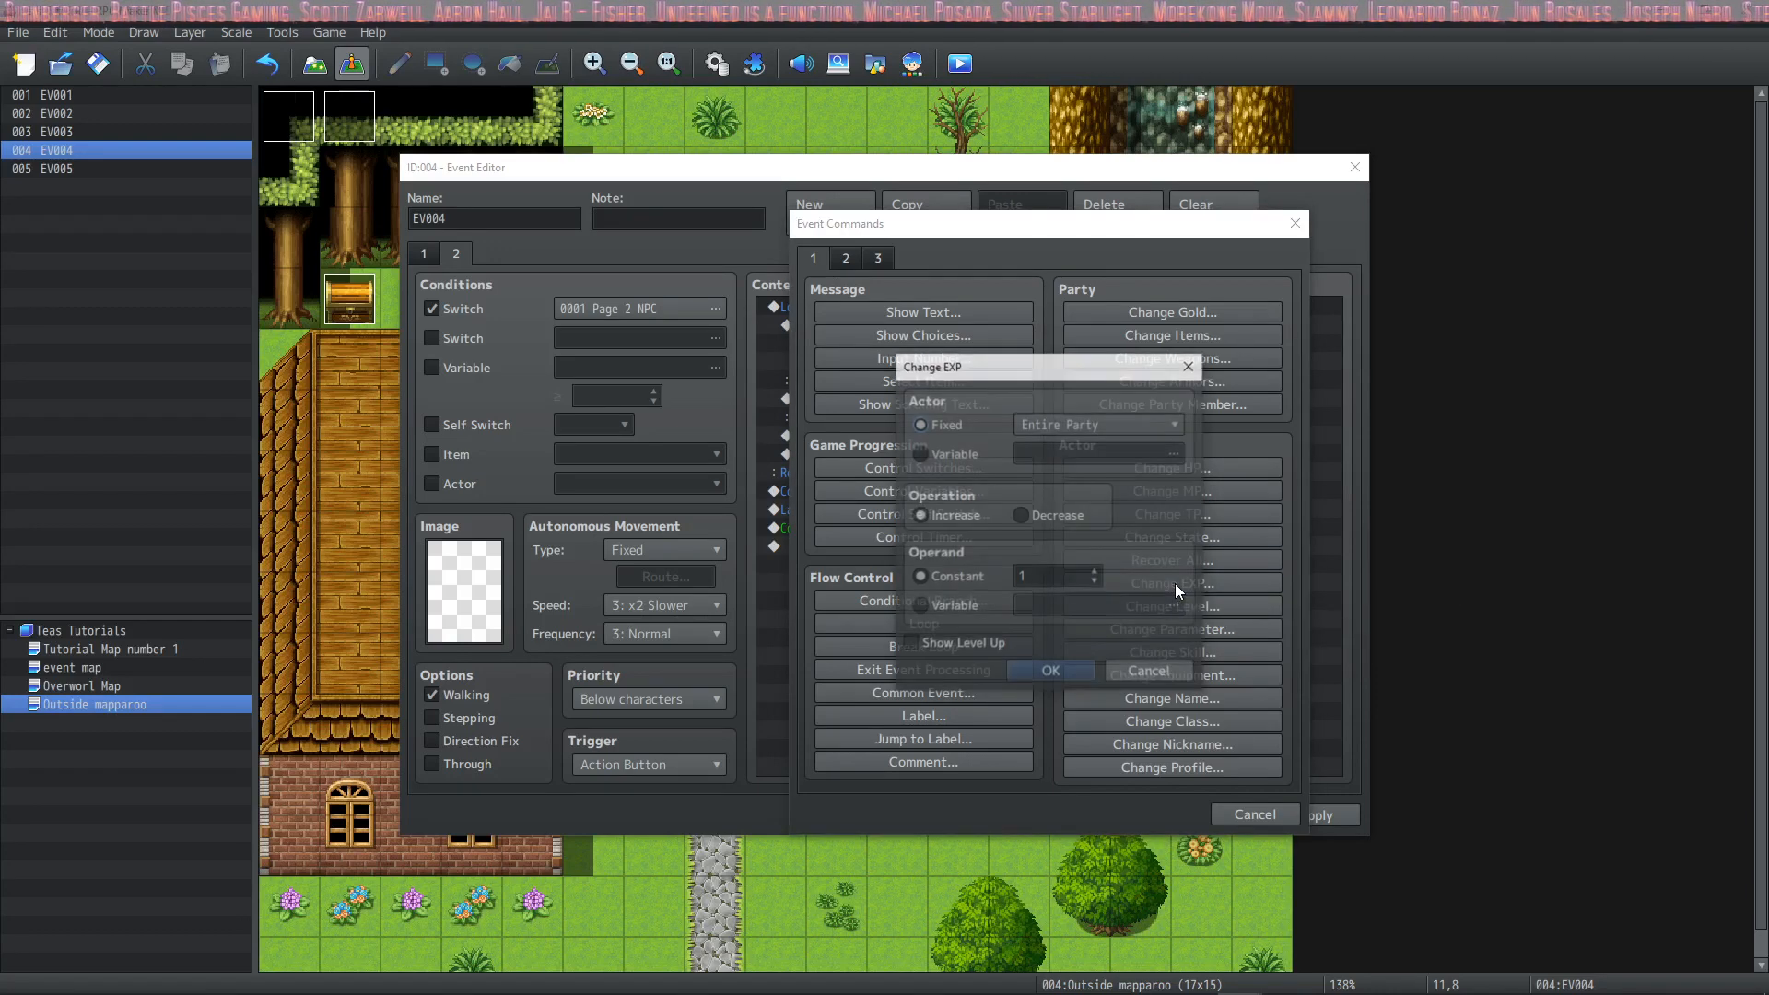
pyautogui.click(1170, 672)
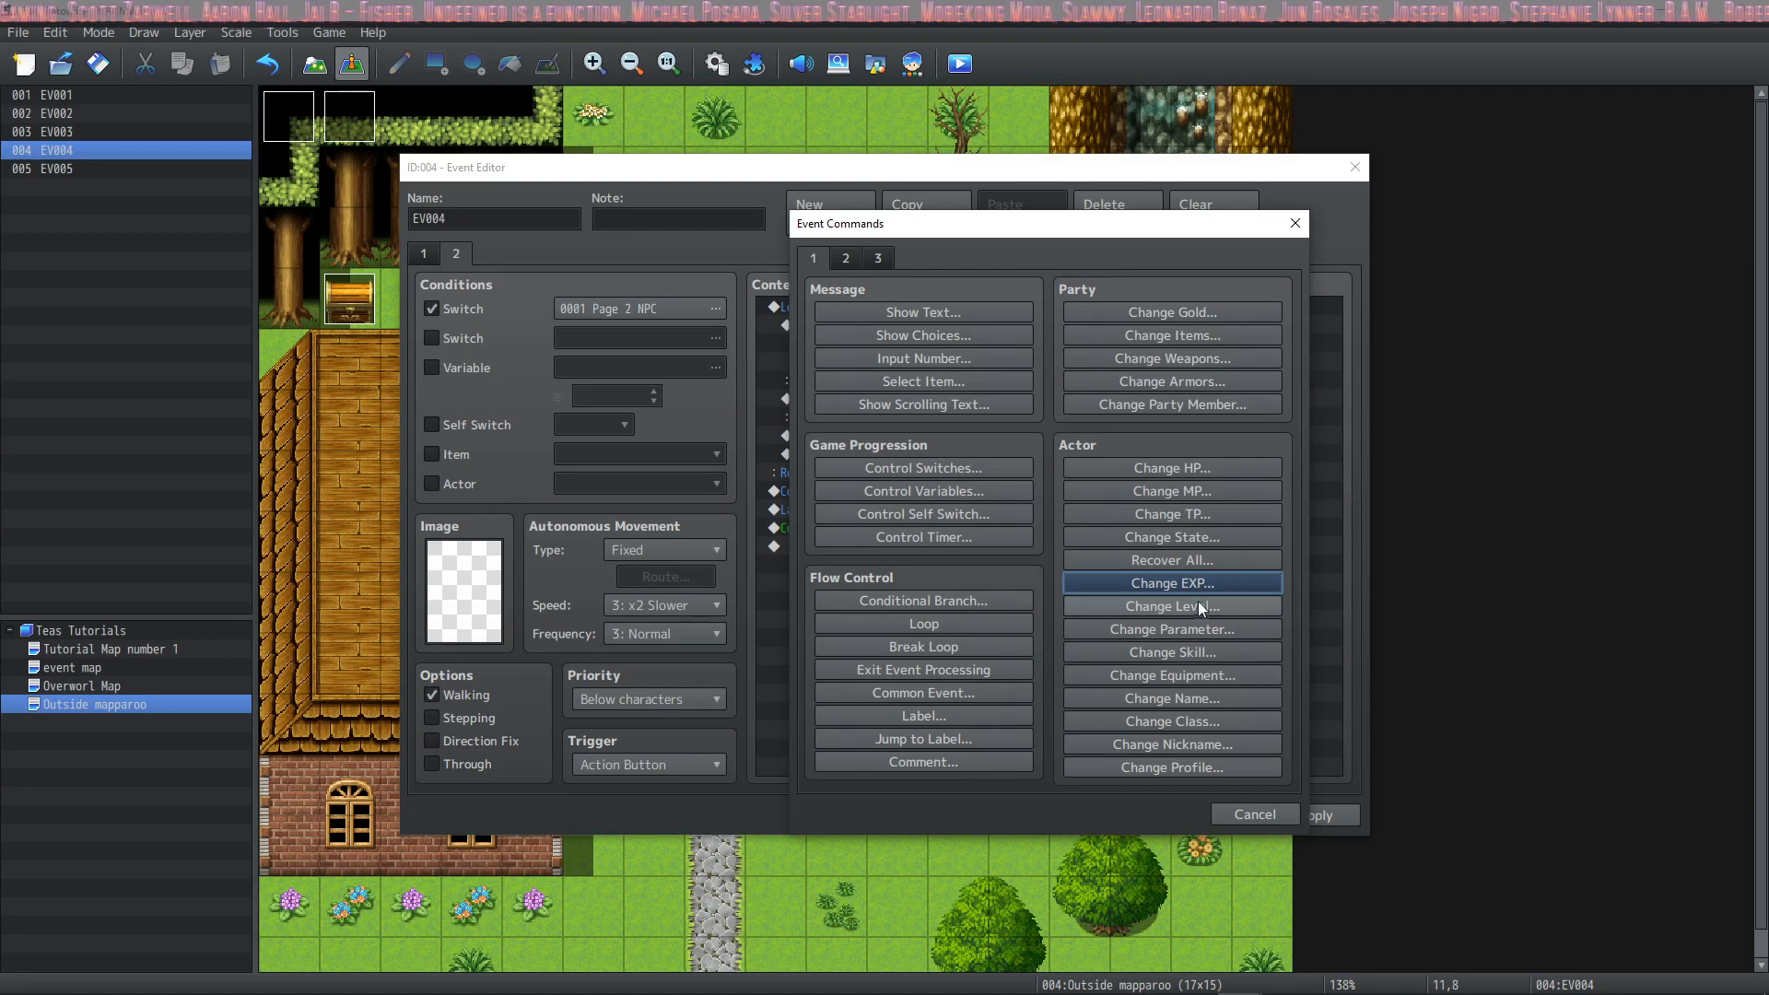
pyautogui.click(1198, 601)
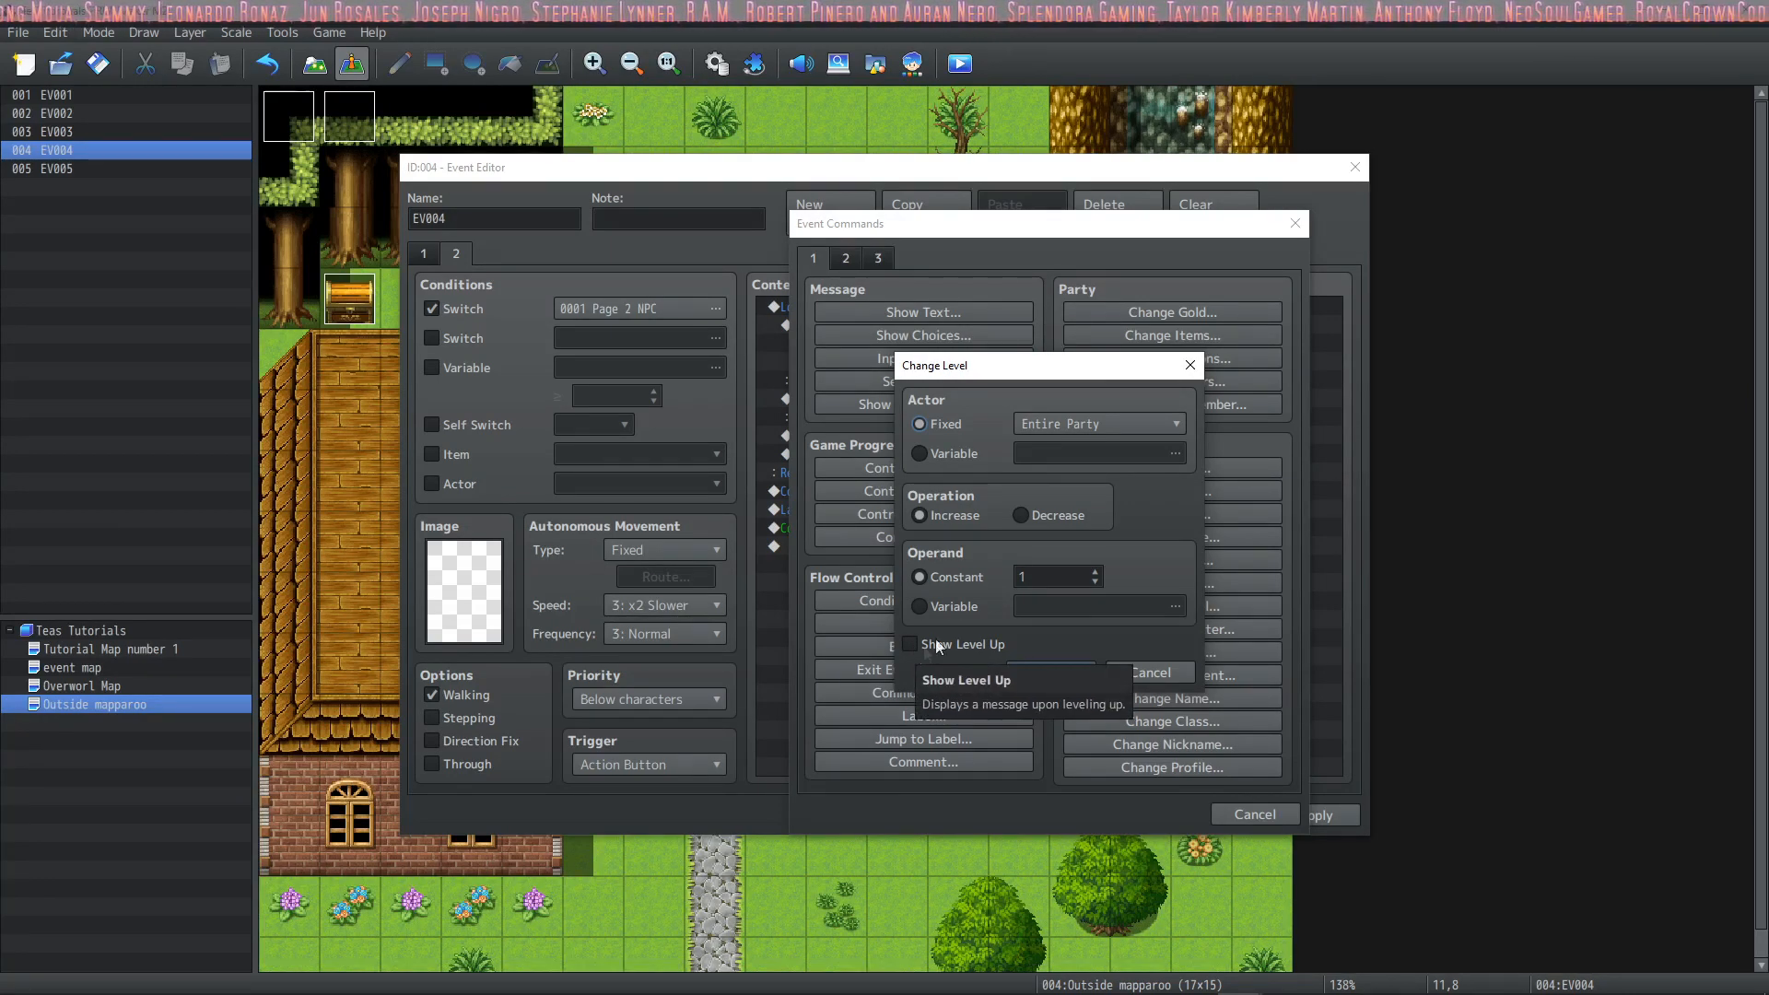
pyautogui.click(1136, 670)
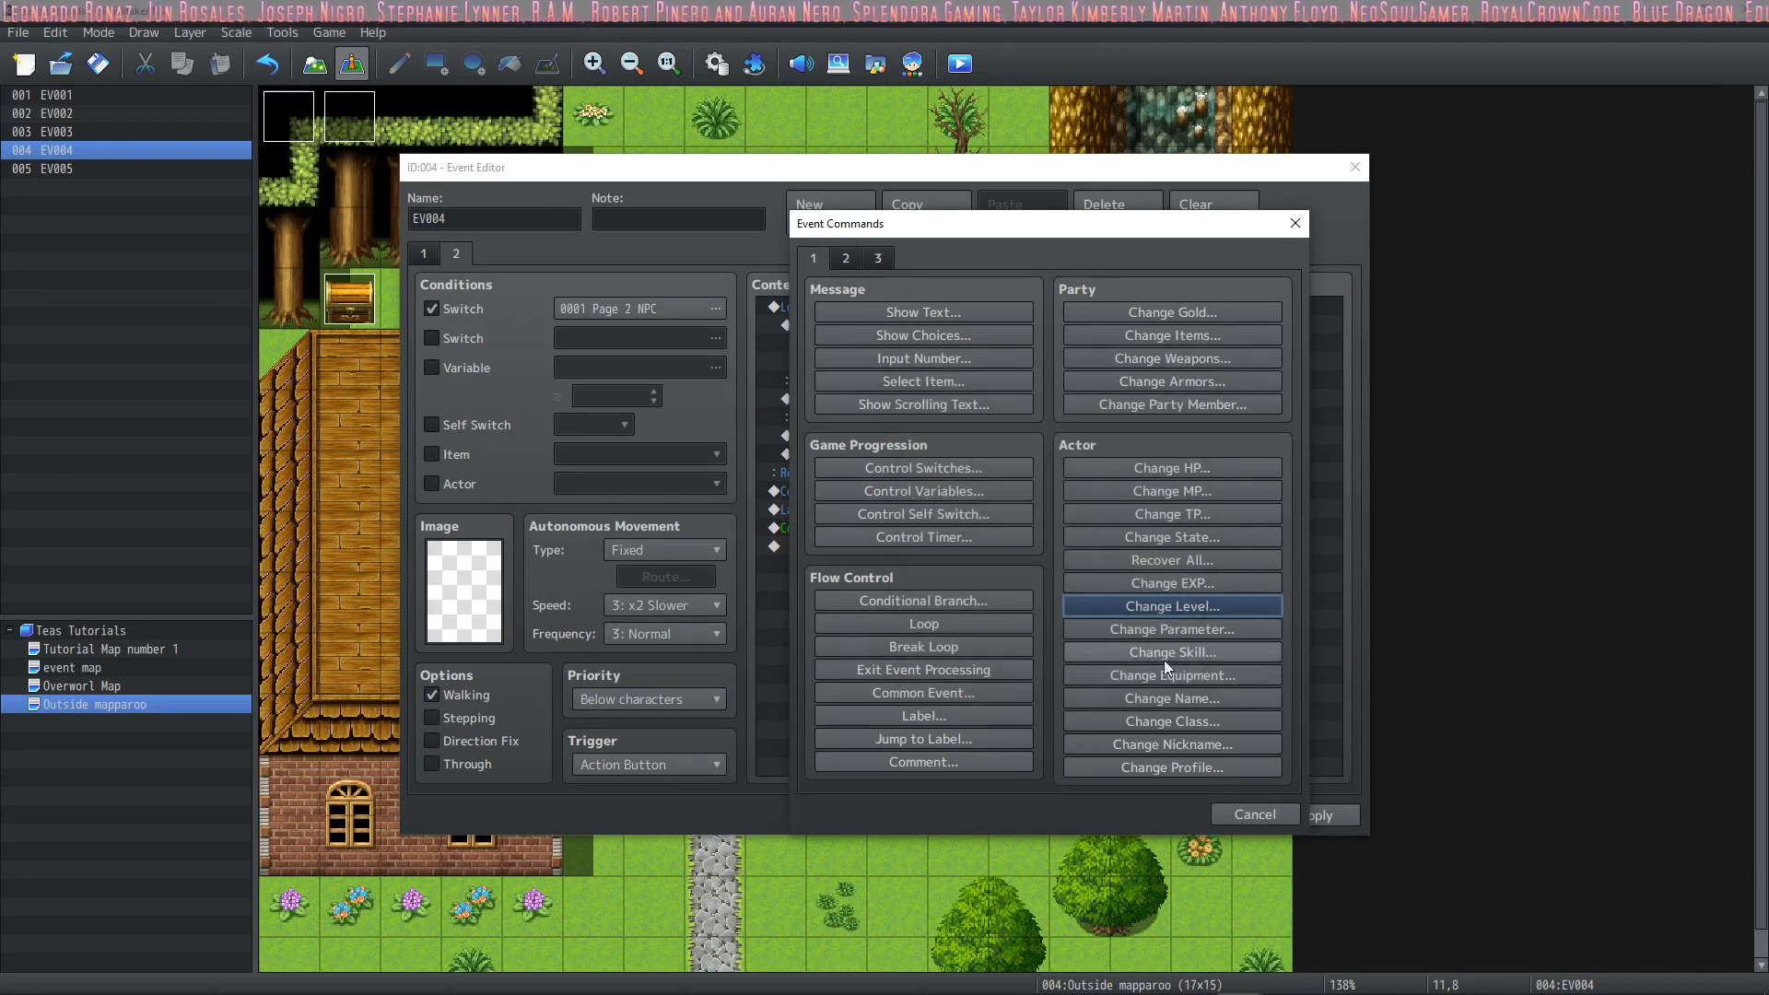
# Step: Examine the options of the Change Parameter, Skill, Equipment, Name, Class and Nickname commands without adding any of them
pyautogui.click(1183, 630)
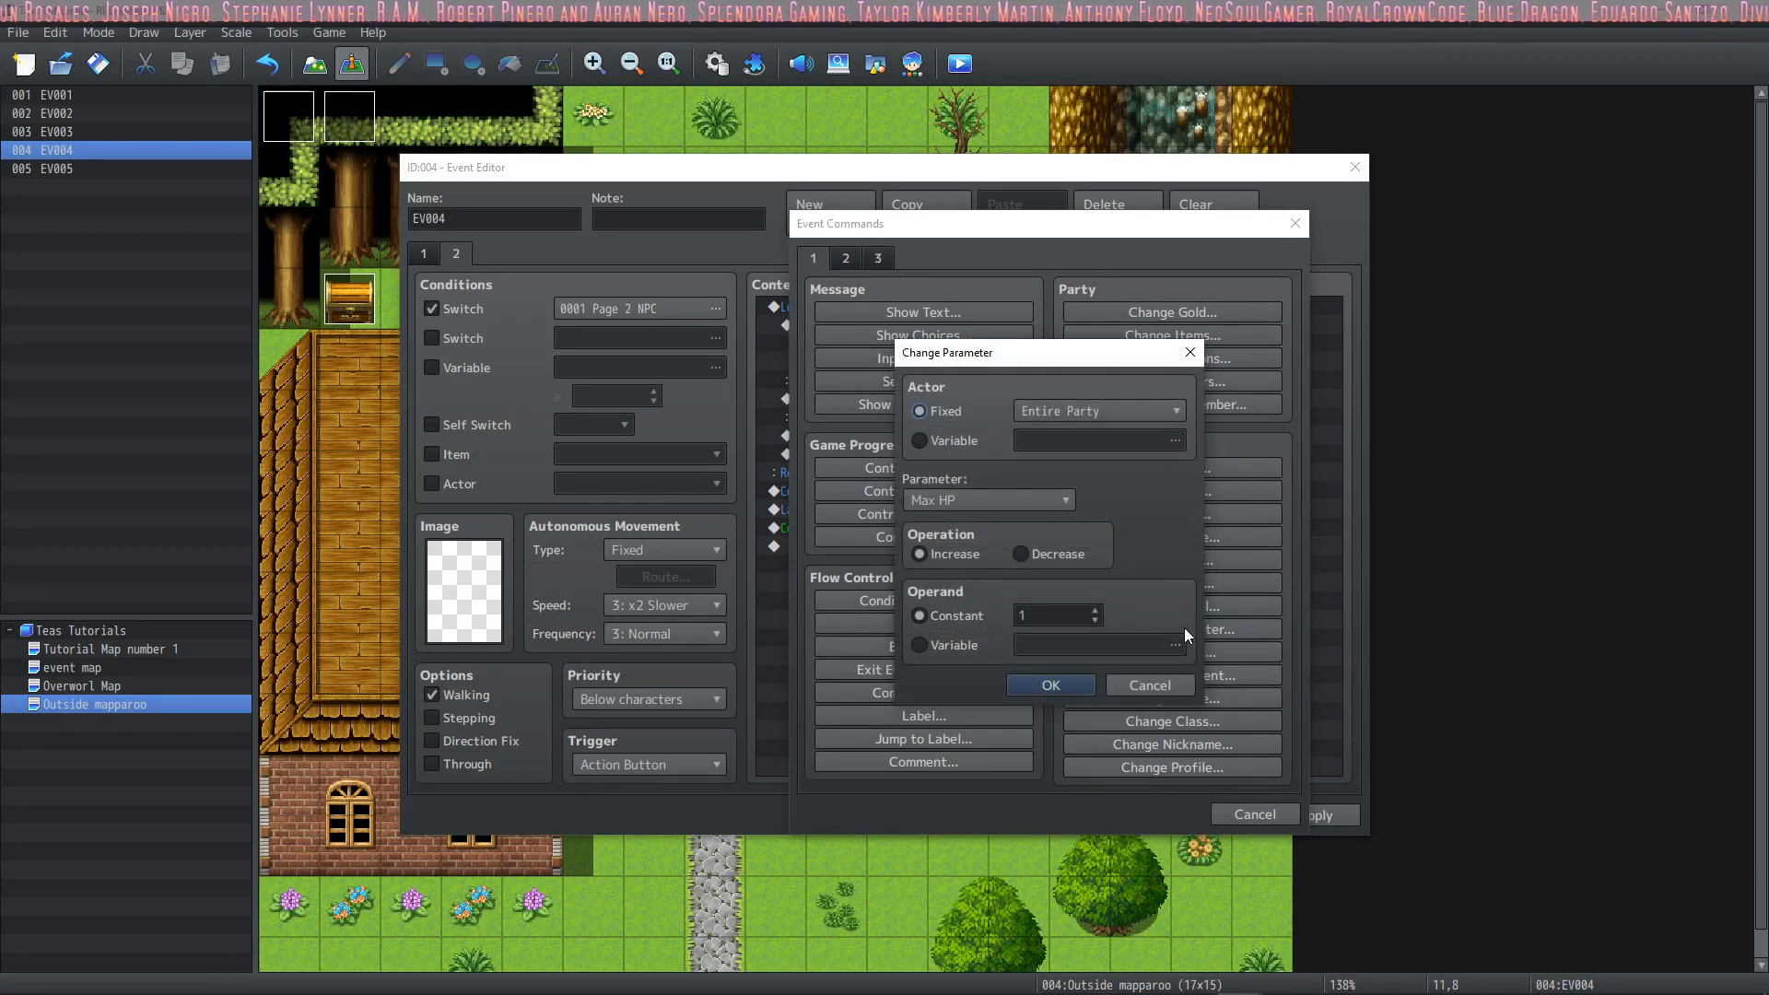
pyautogui.click(1162, 692)
pyautogui.click(1203, 655)
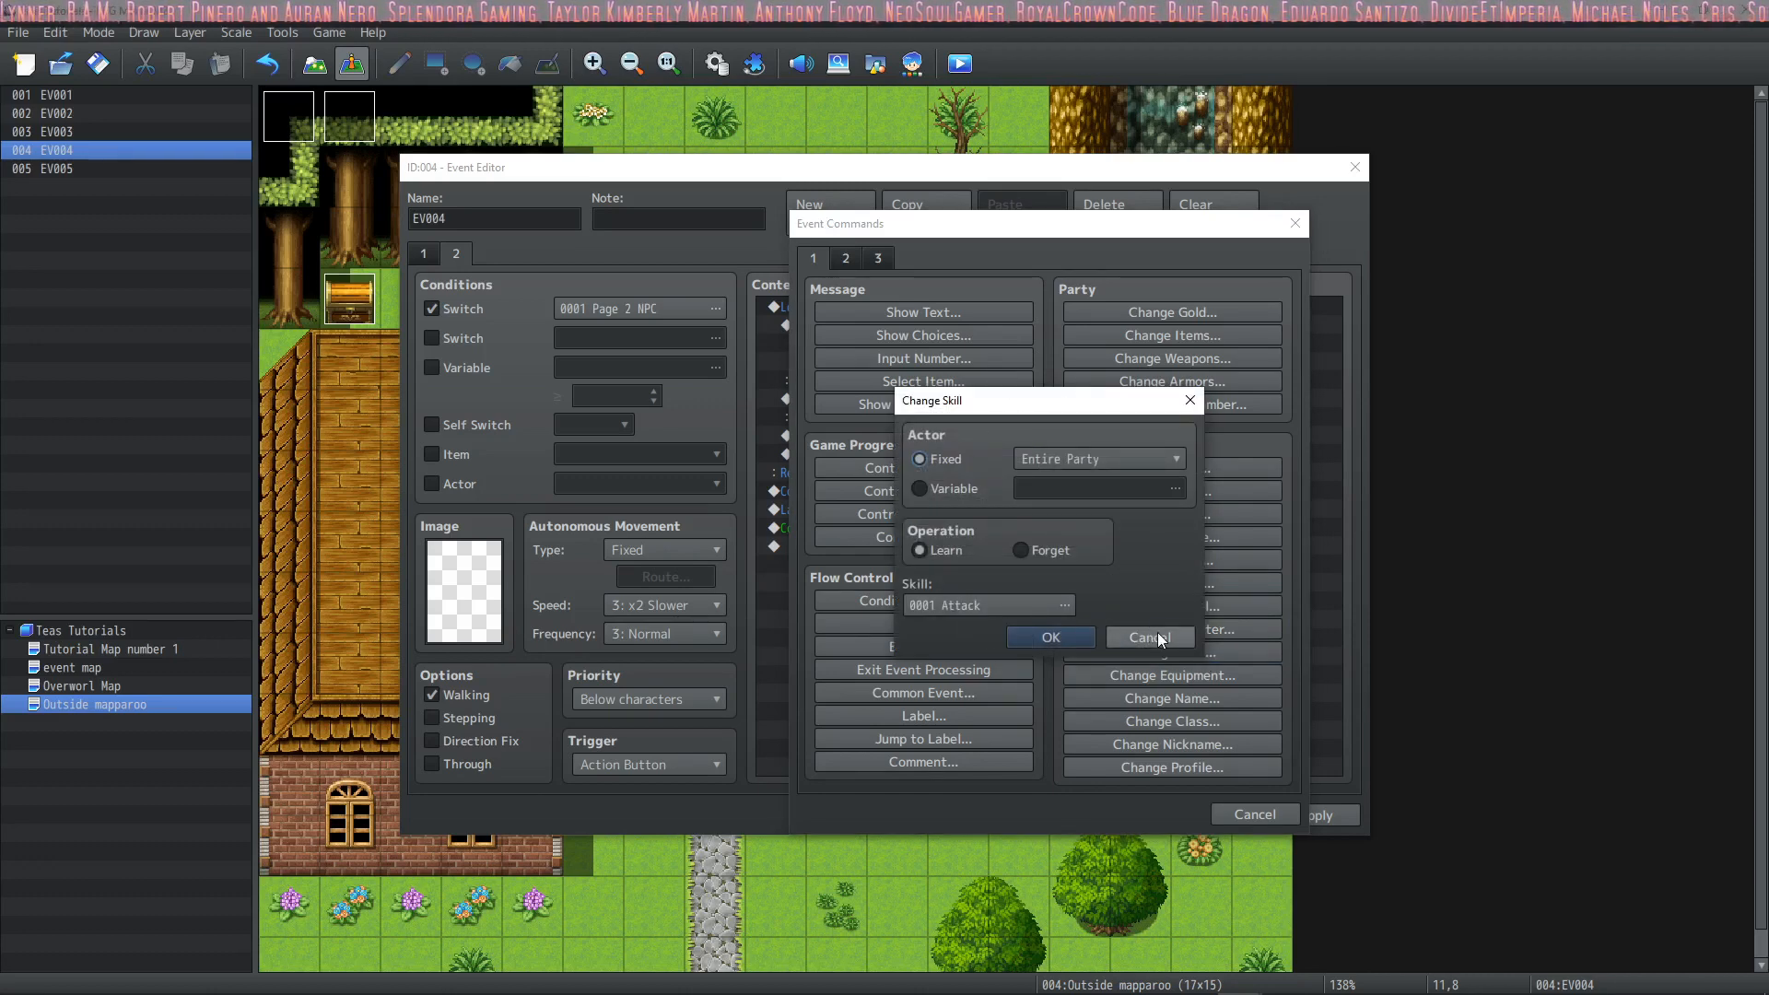
pyautogui.click(1158, 636)
pyautogui.click(1191, 674)
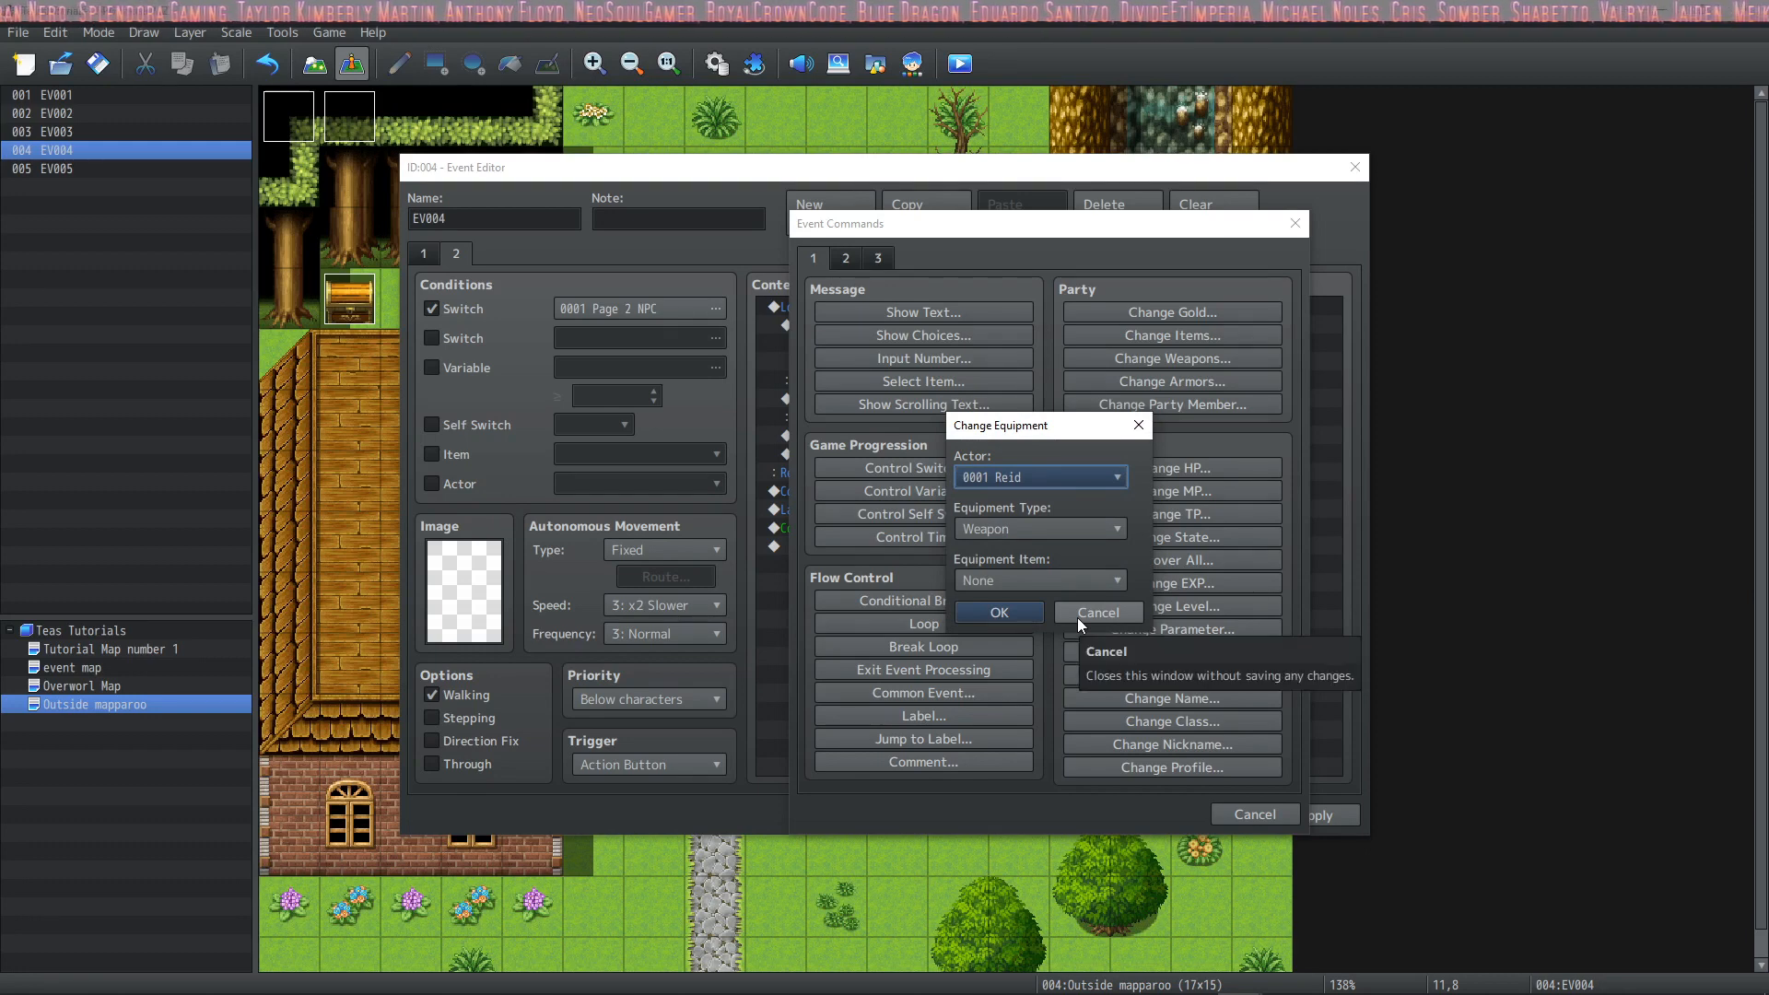
pyautogui.click(1078, 613)
pyautogui.click(1208, 698)
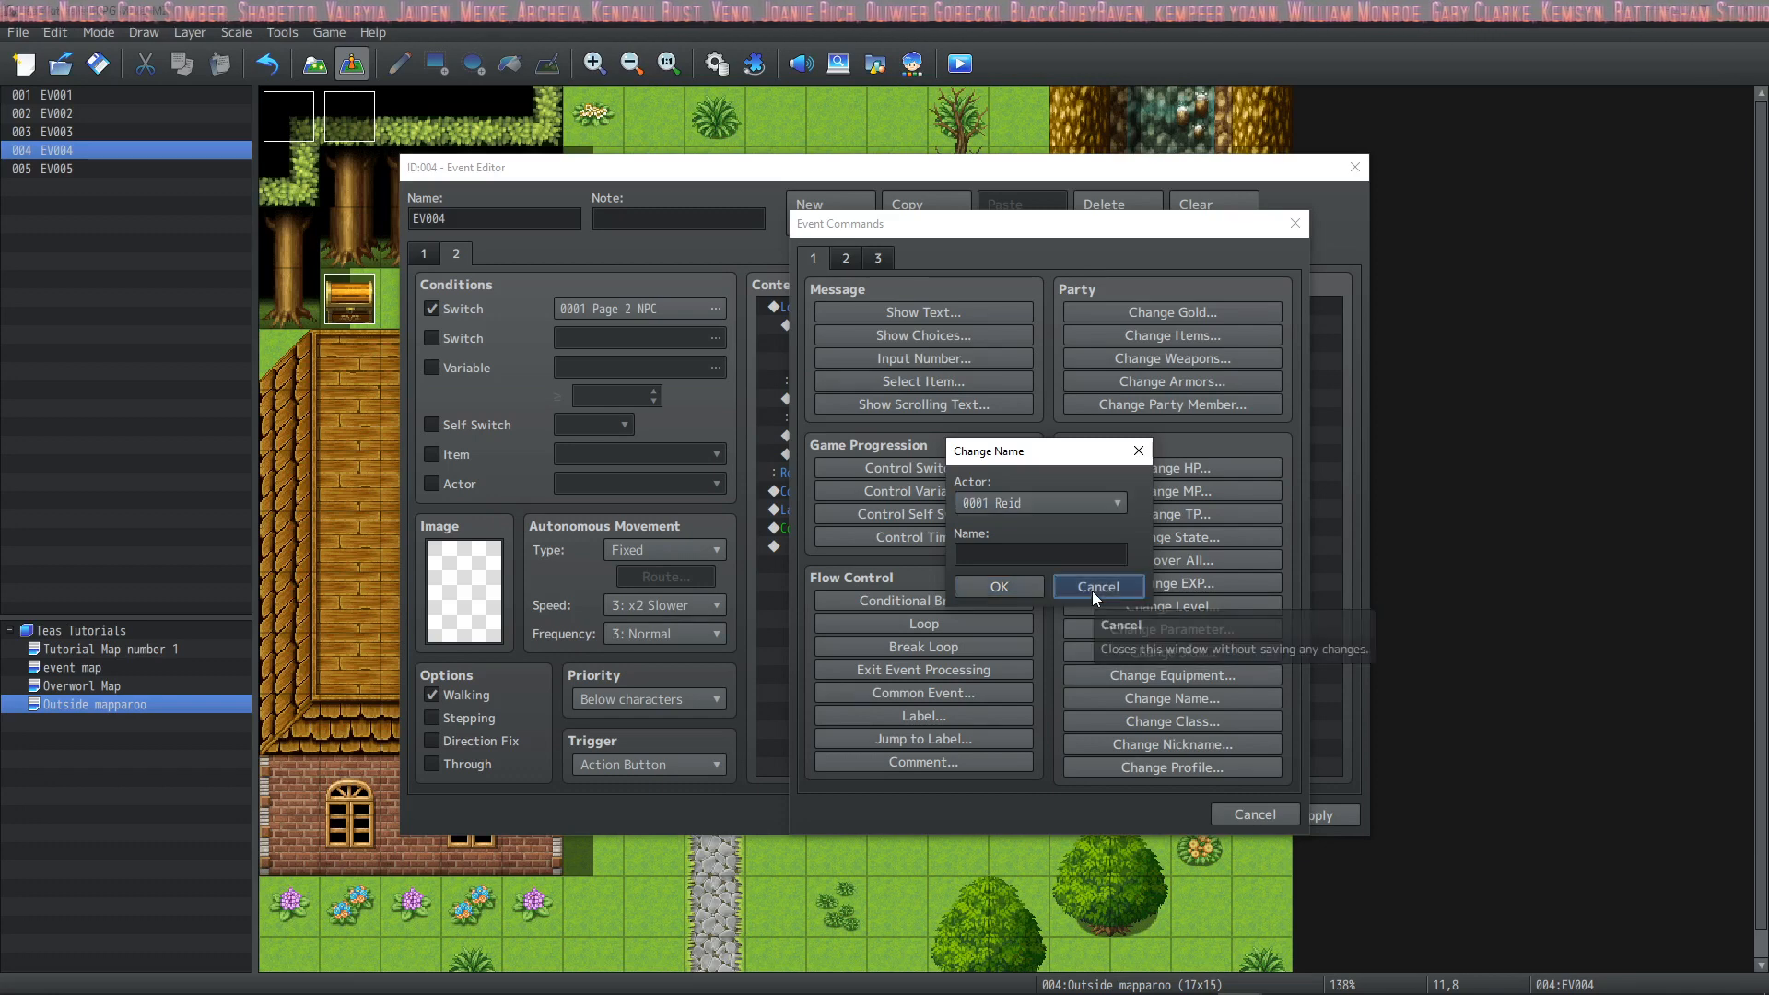
pyautogui.click(1092, 589)
pyautogui.click(1180, 721)
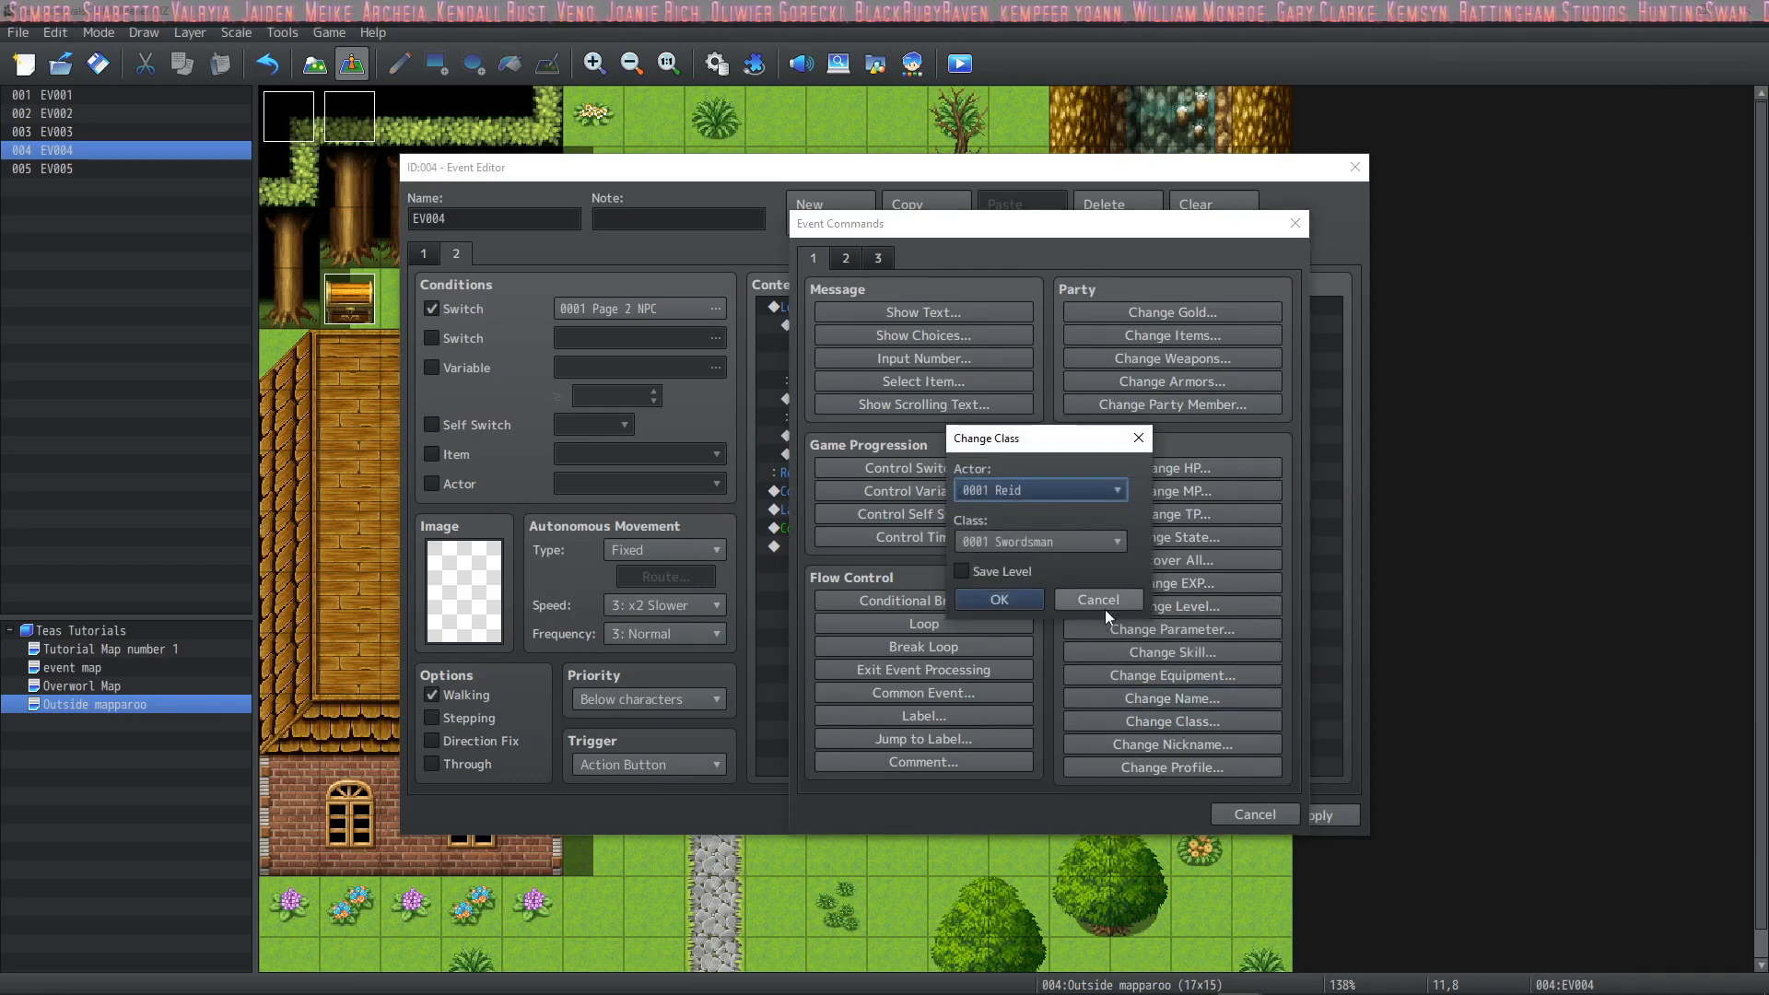
pyautogui.click(1108, 597)
pyautogui.click(1168, 744)
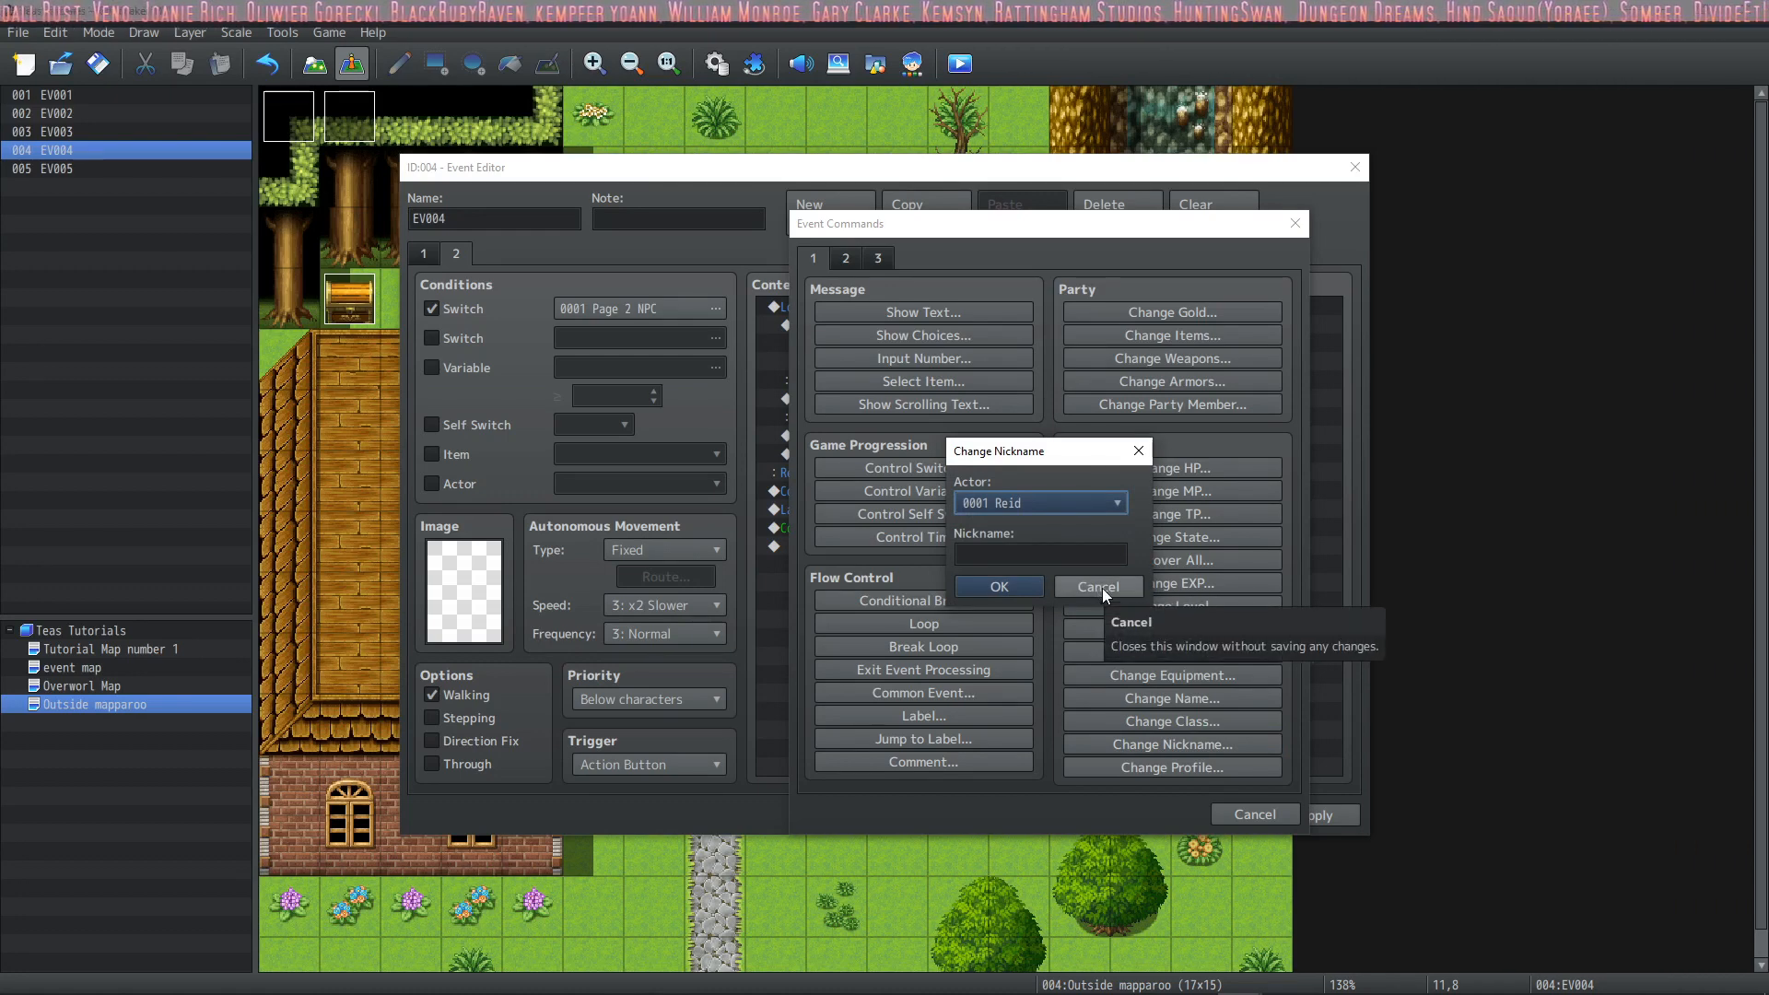
pyautogui.click(1102, 588)
# Step: Add a Change Profile command for actor 0004 Michelle with the profile text "I like waffles!" to page 2 of EV004
pyautogui.click(1154, 765)
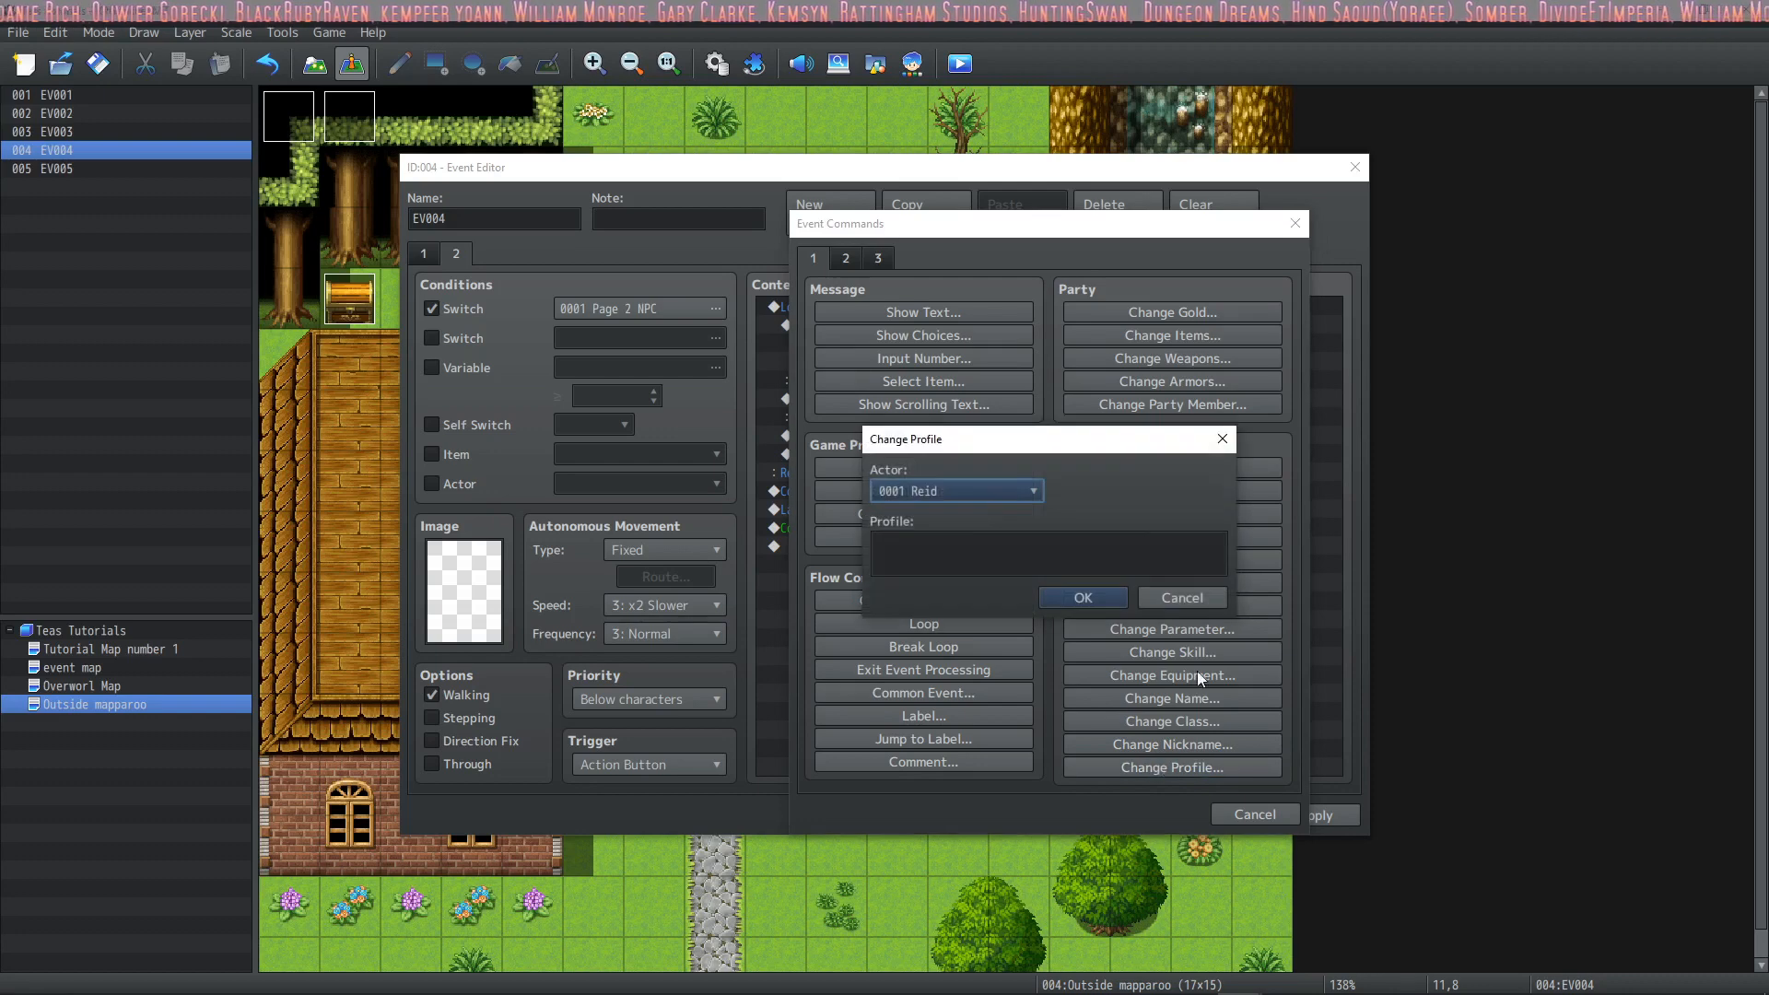
pyautogui.click(1141, 548)
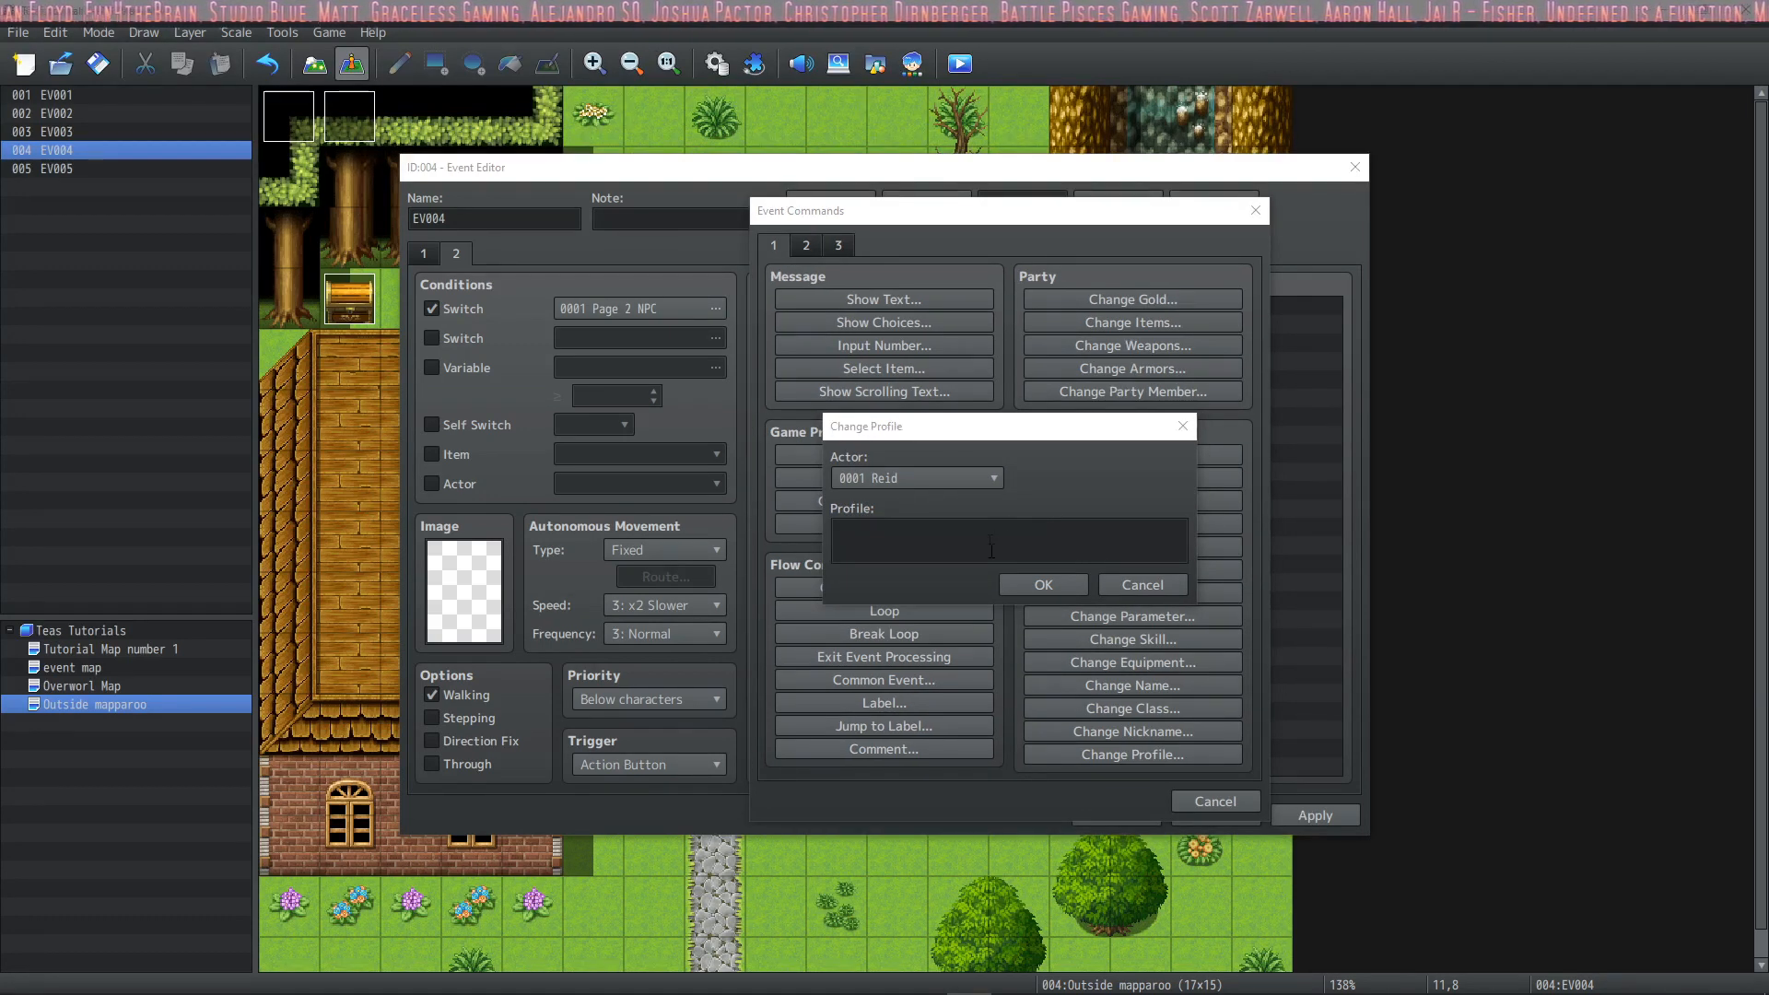
pyautogui.click(994, 478)
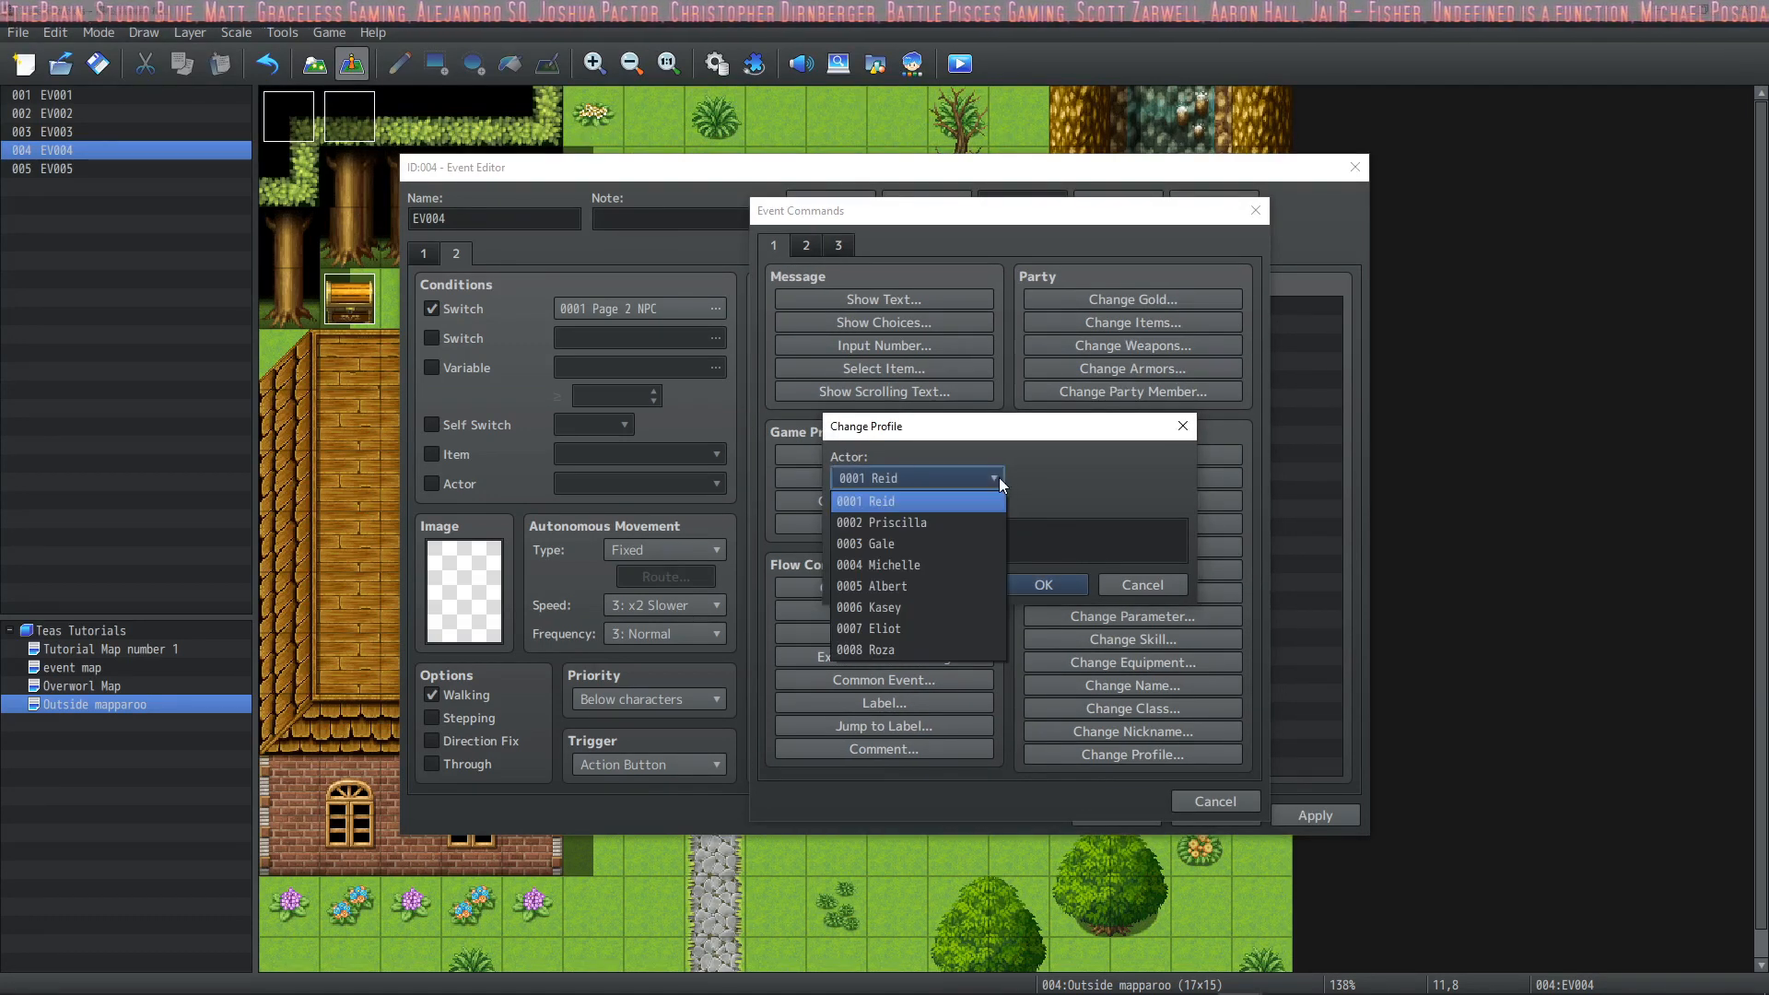
pyautogui.click(901, 565)
pyautogui.click(1056, 546)
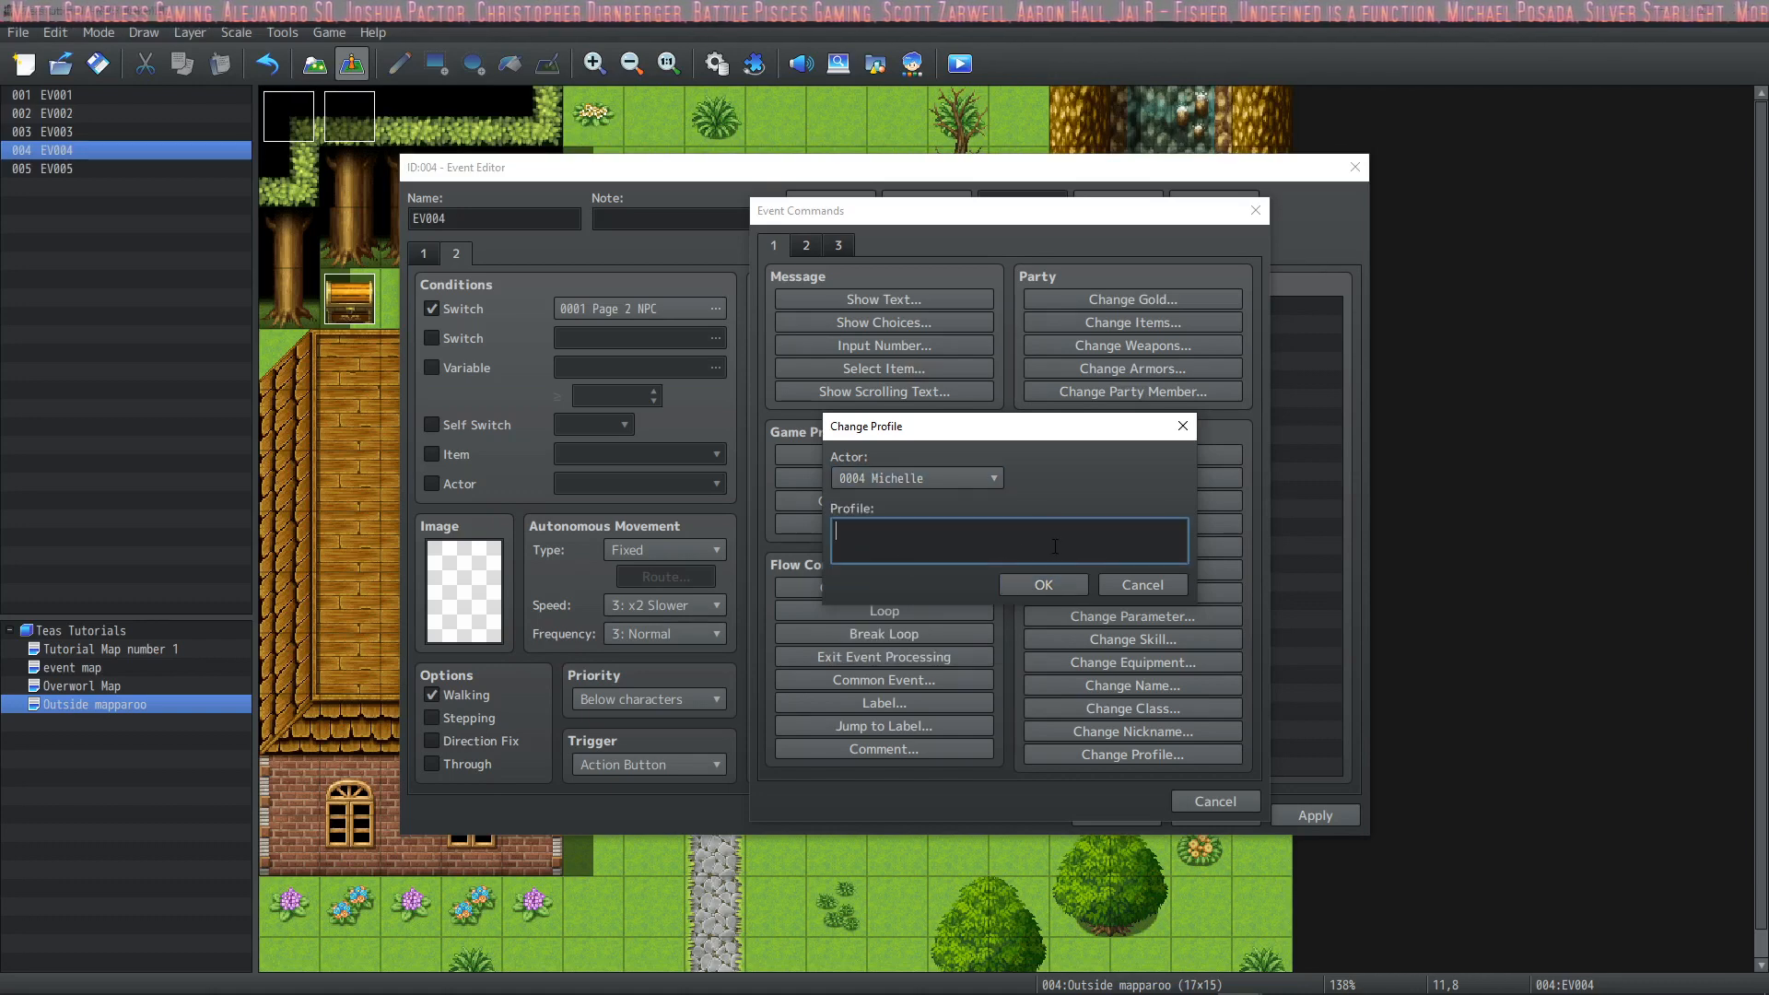
pyautogui.write('She')
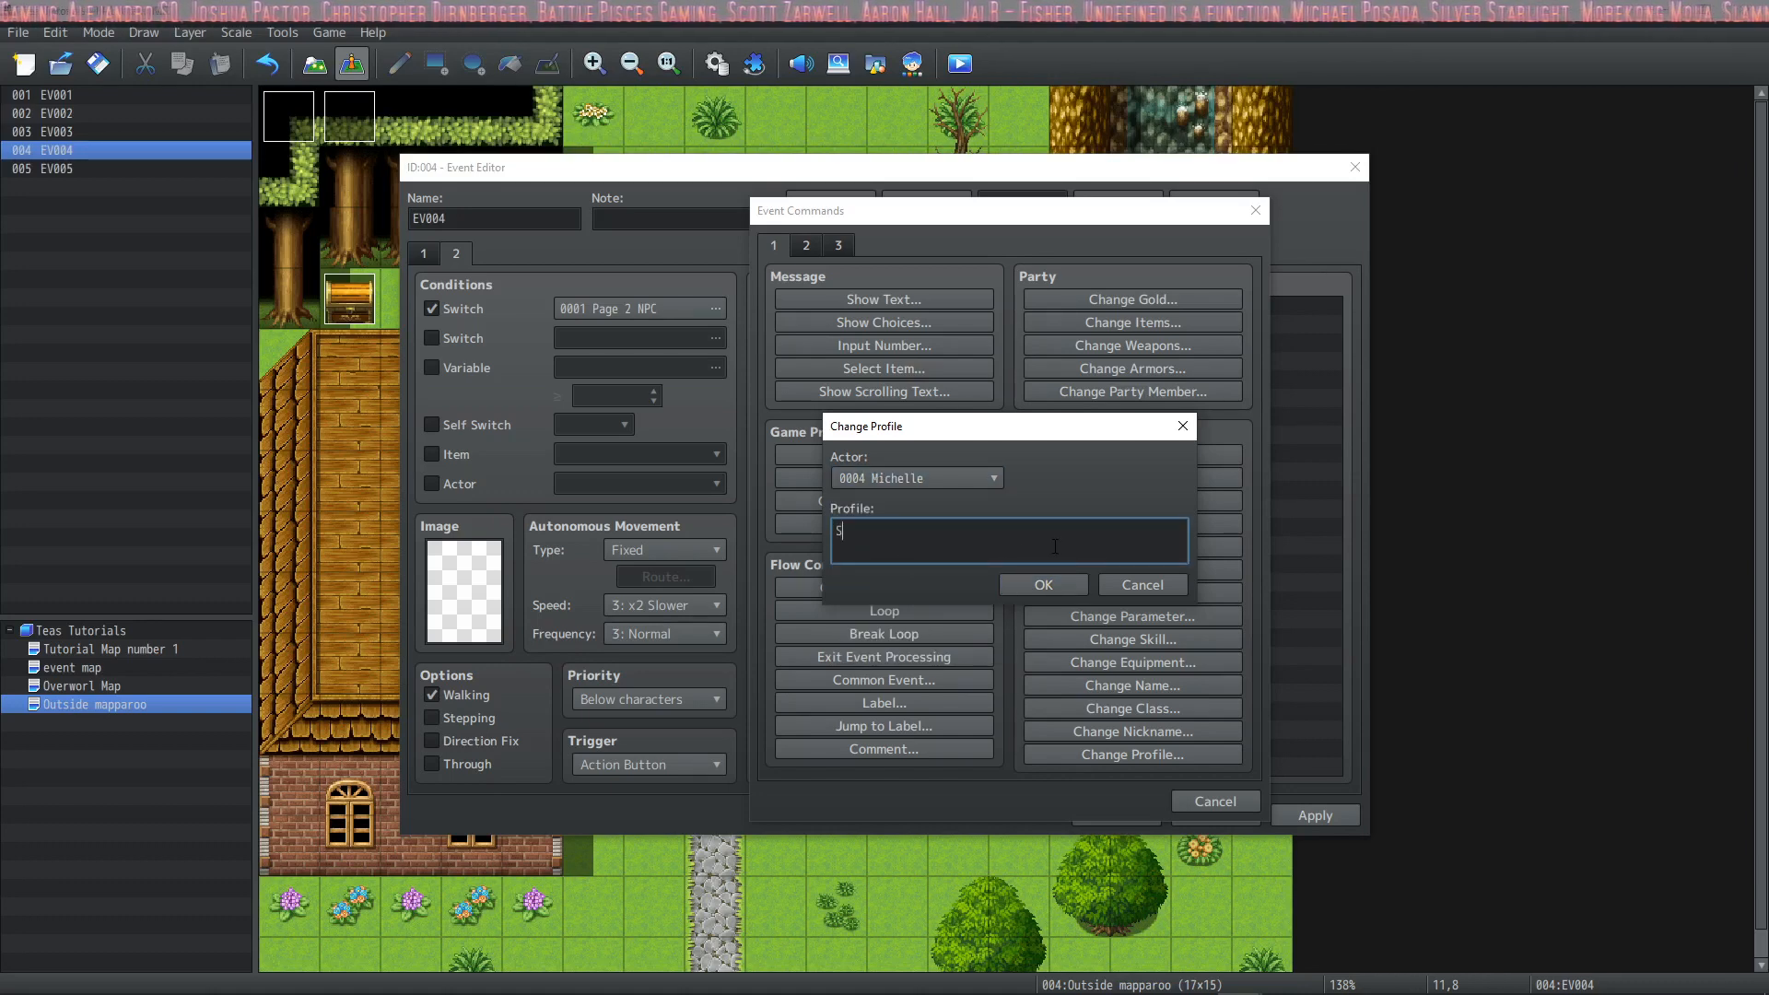
pyautogui.press('BackSpace')
pyautogui.press('BackSpace')
pyautogui.press('BackSpace')
pyautogui.write('I like waf')
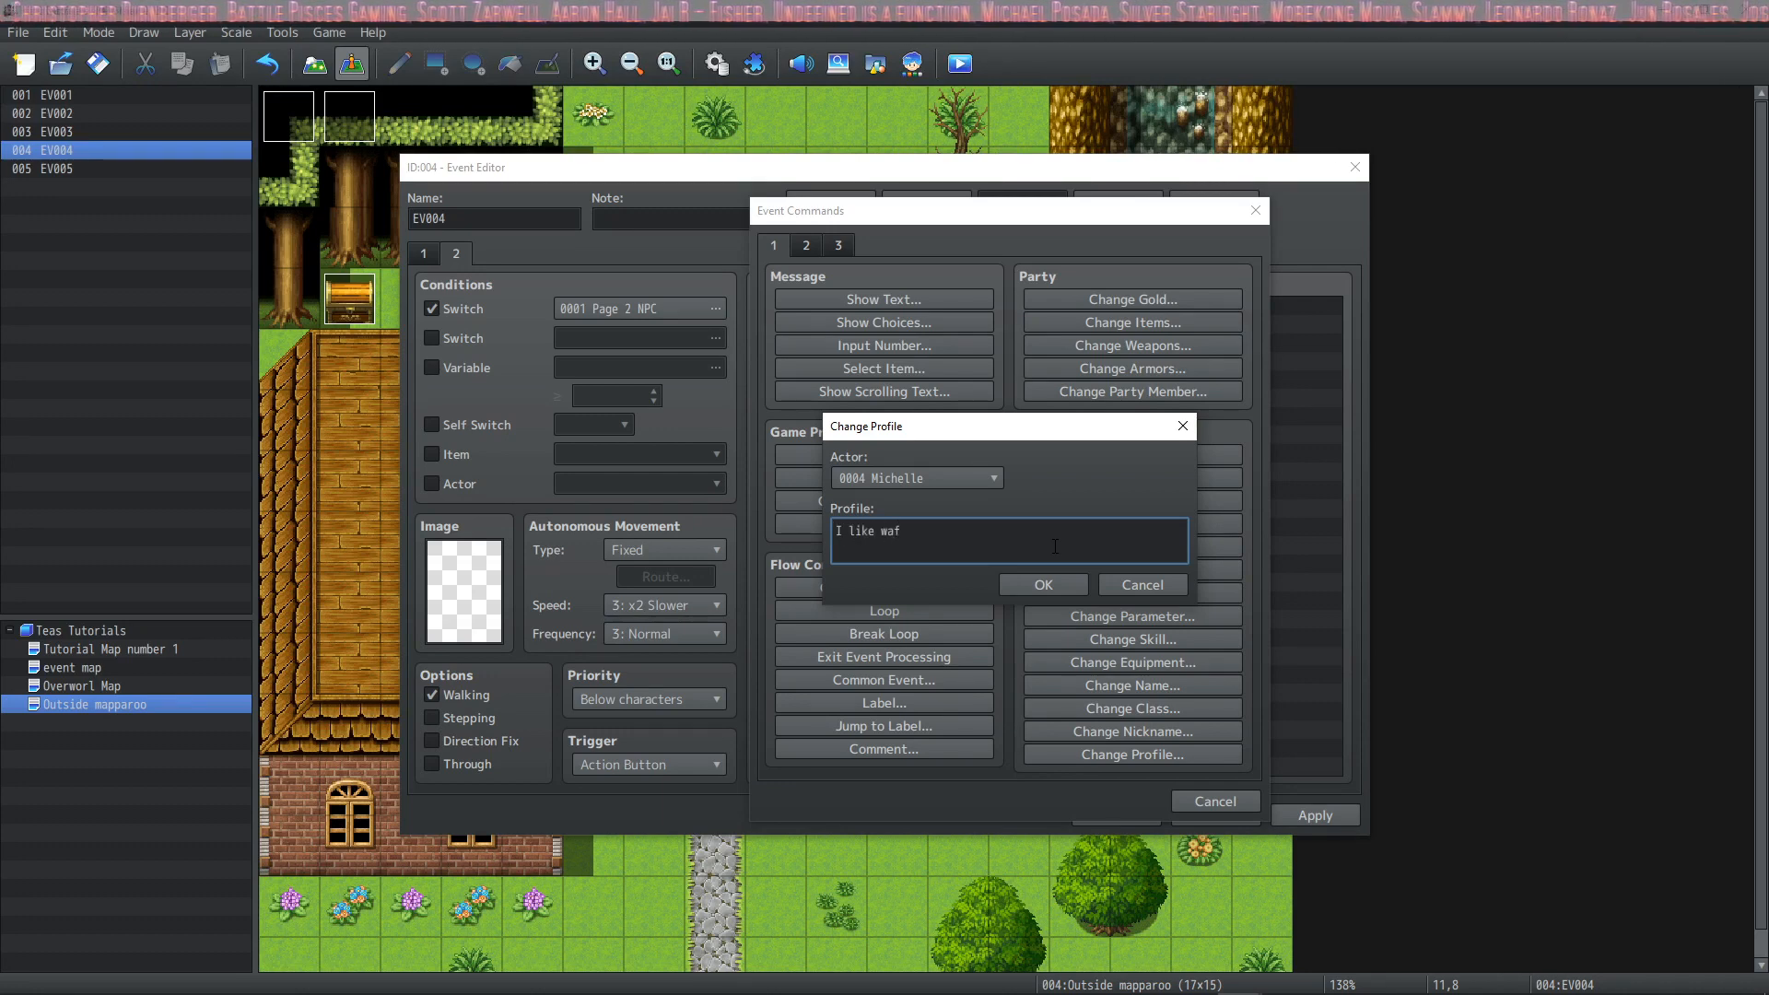
pyautogui.write('fles!')
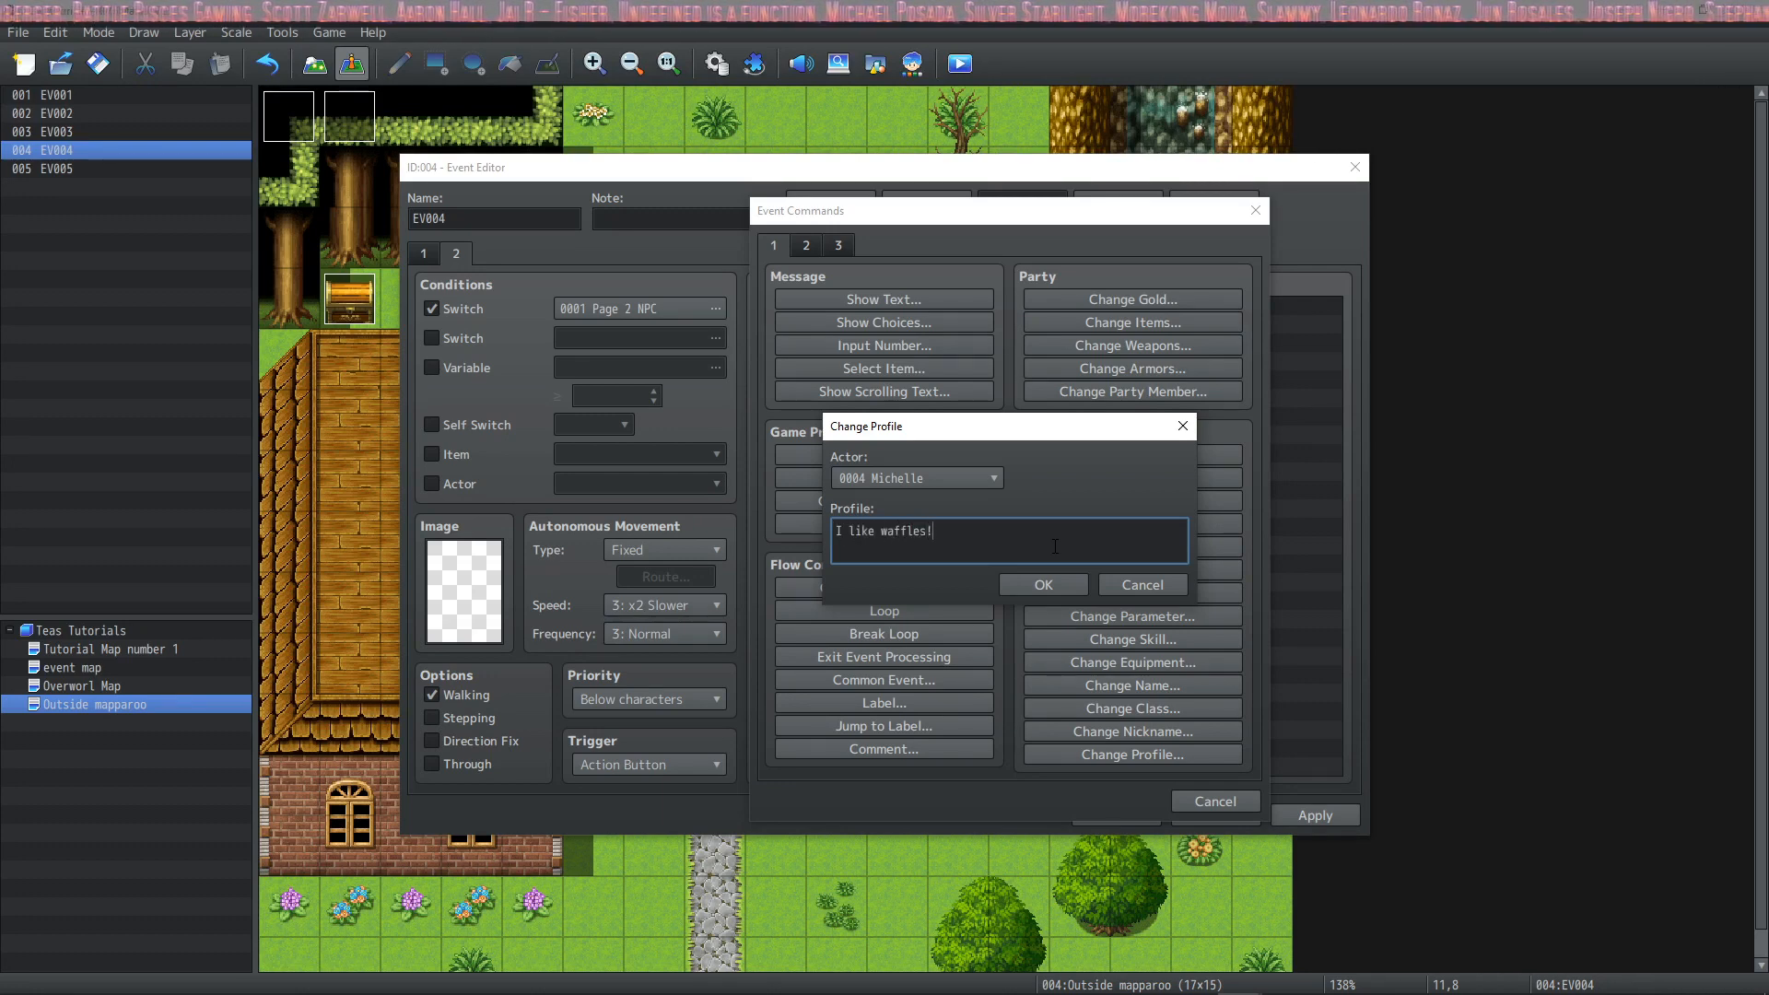
pyautogui.click(1042, 585)
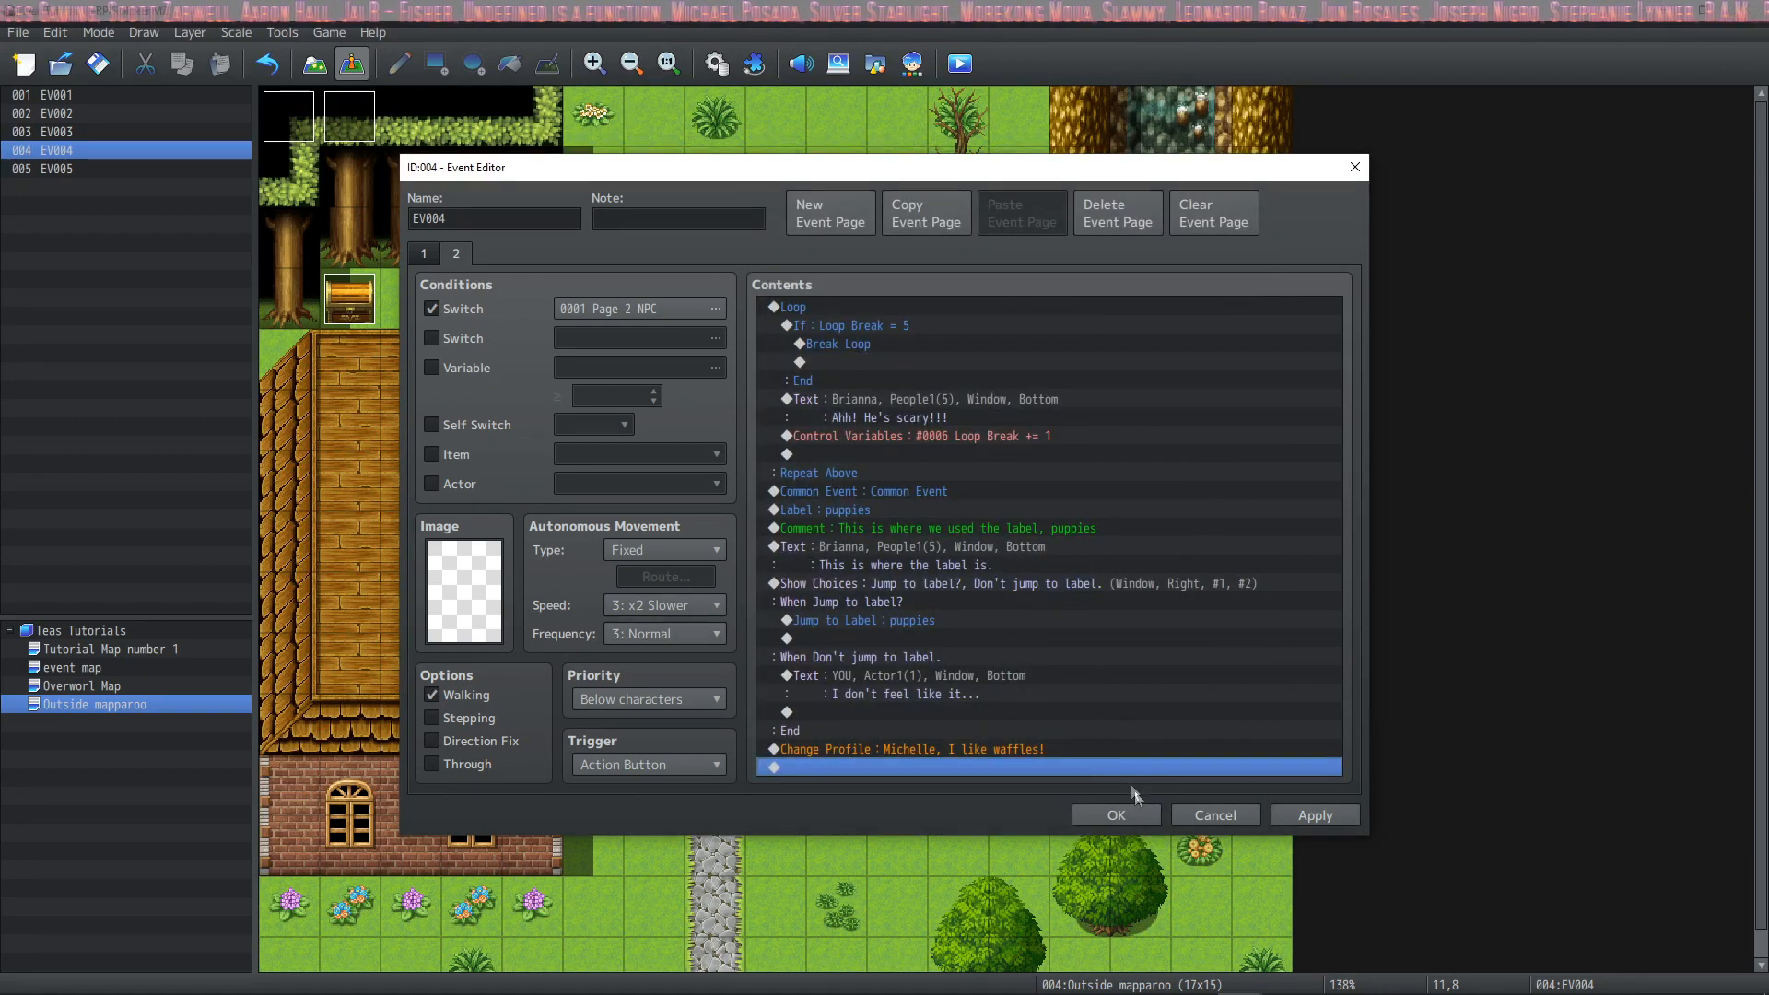
# Step: Create an Autorun event on the flower tile at 5,0 and paste into it the Change Profile command taken from page 2 of EV004
pyautogui.click(986, 752)
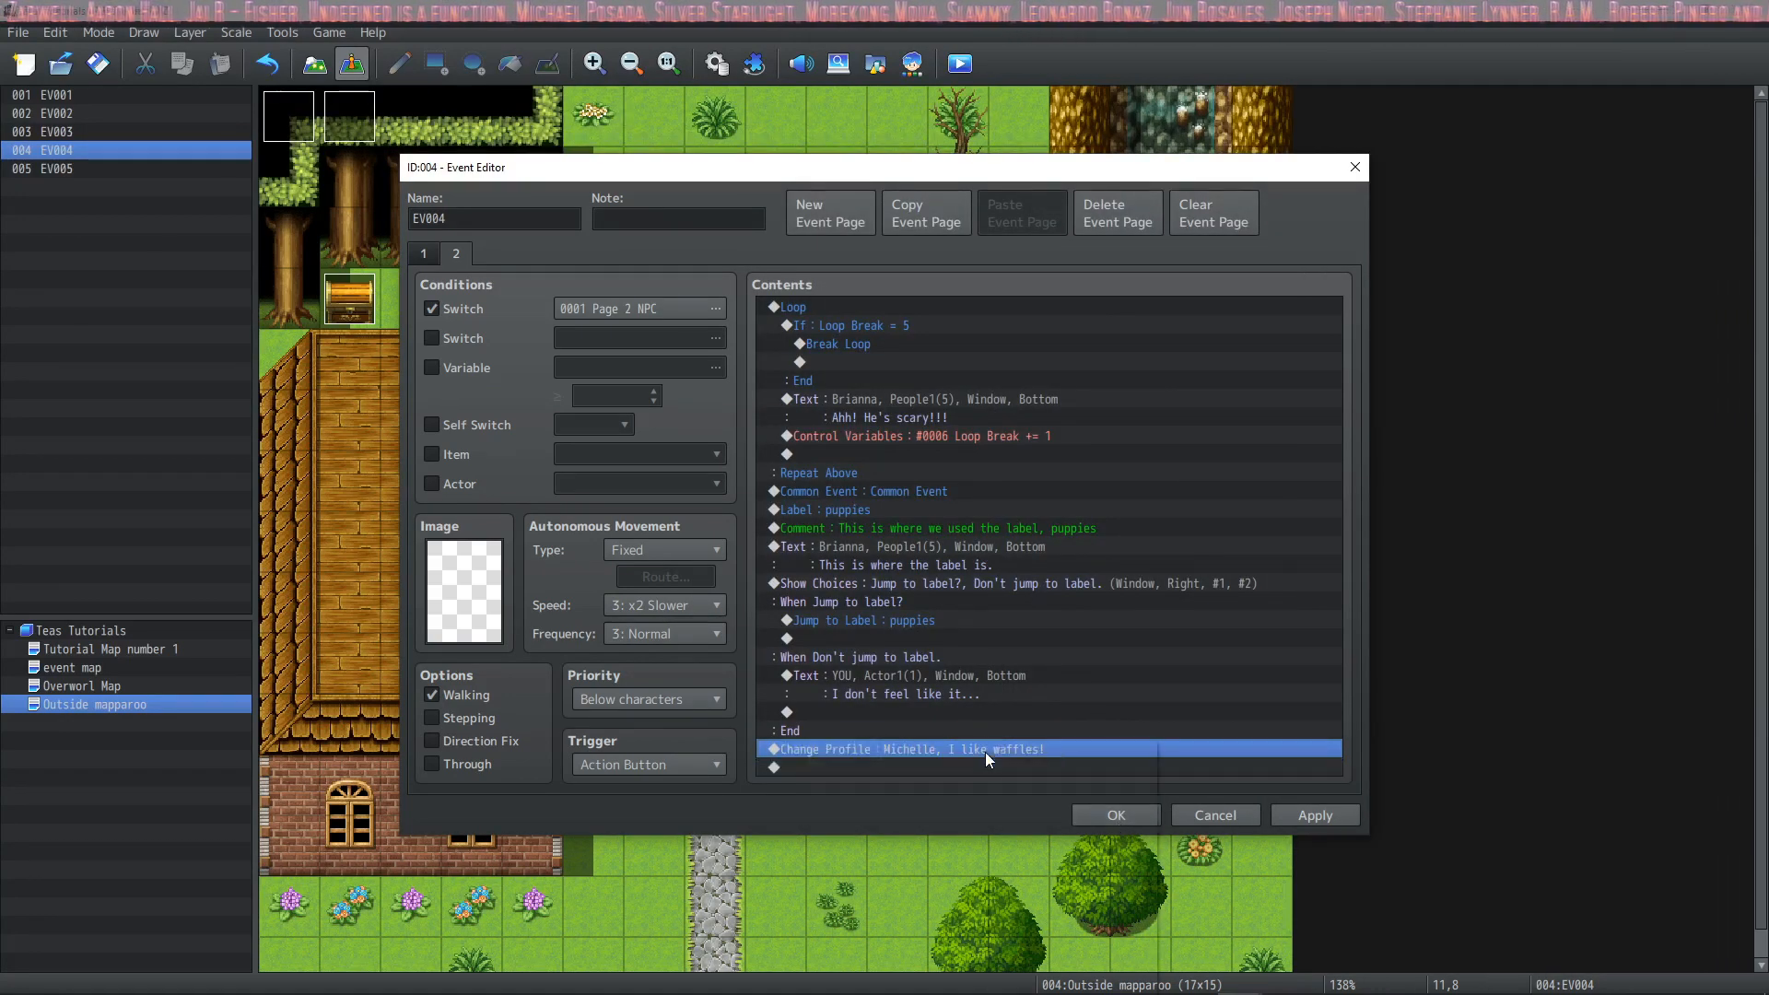
pyautogui.rightClick(986, 752)
pyautogui.click(1104, 818)
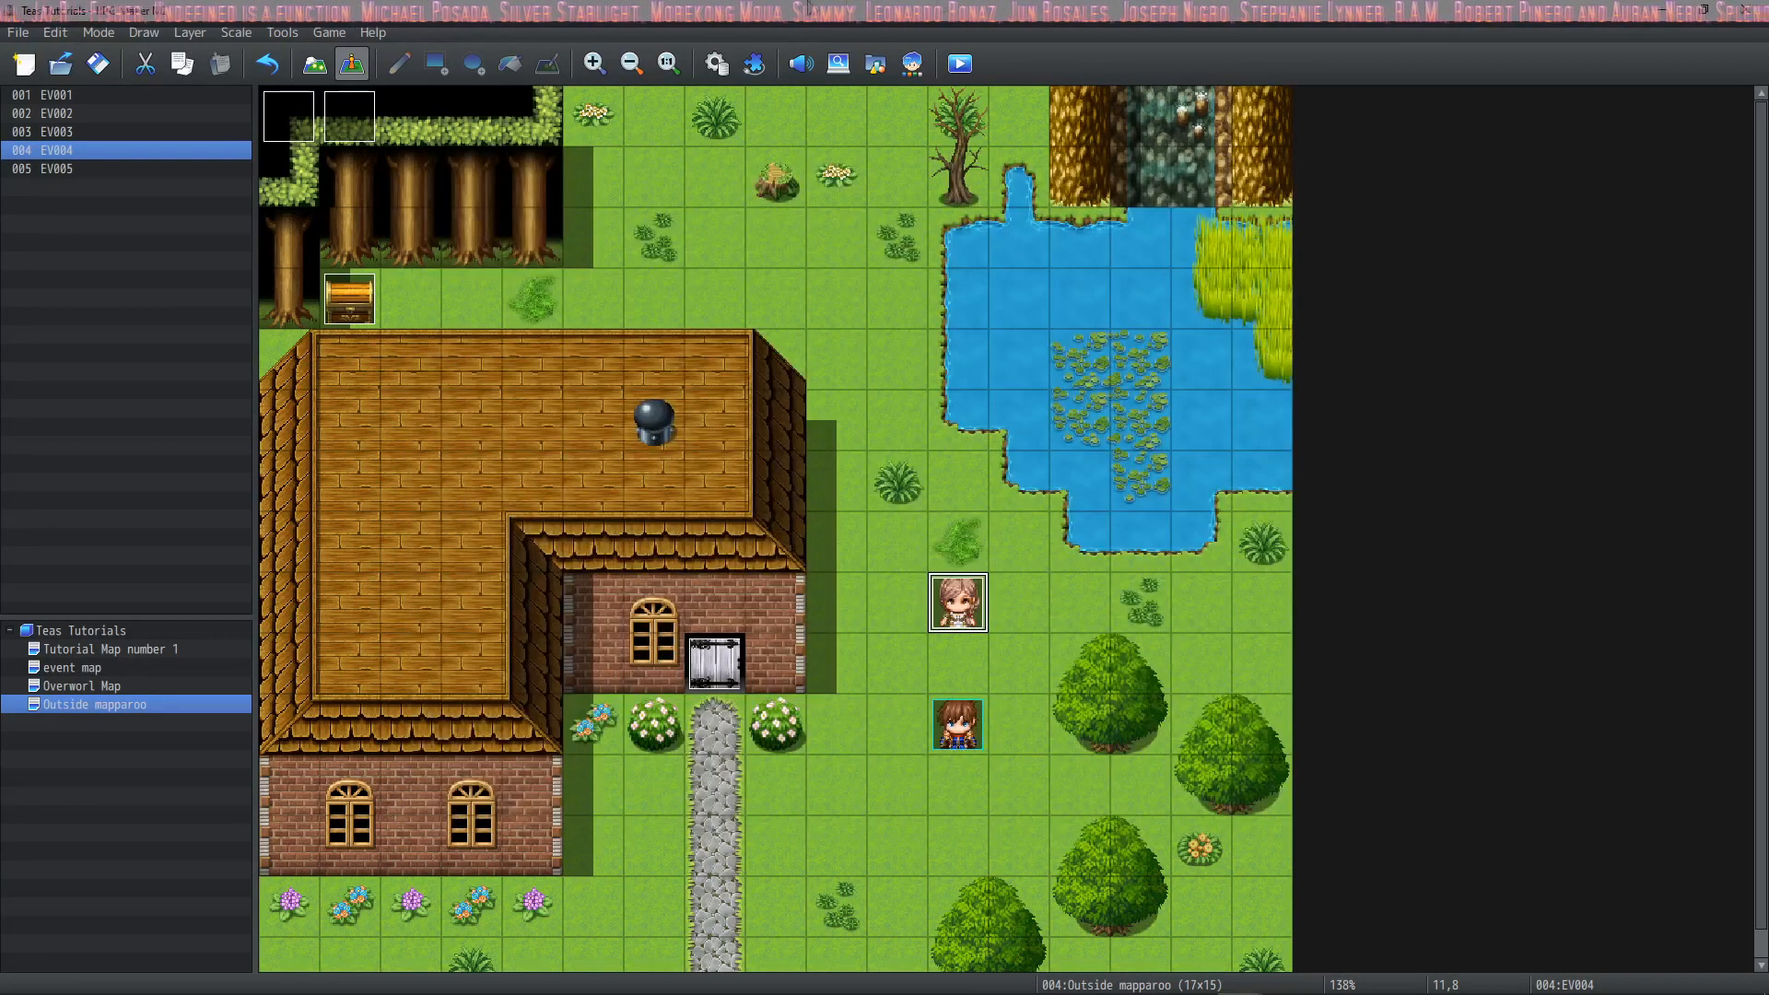
pyautogui.doubleClick(608, 129)
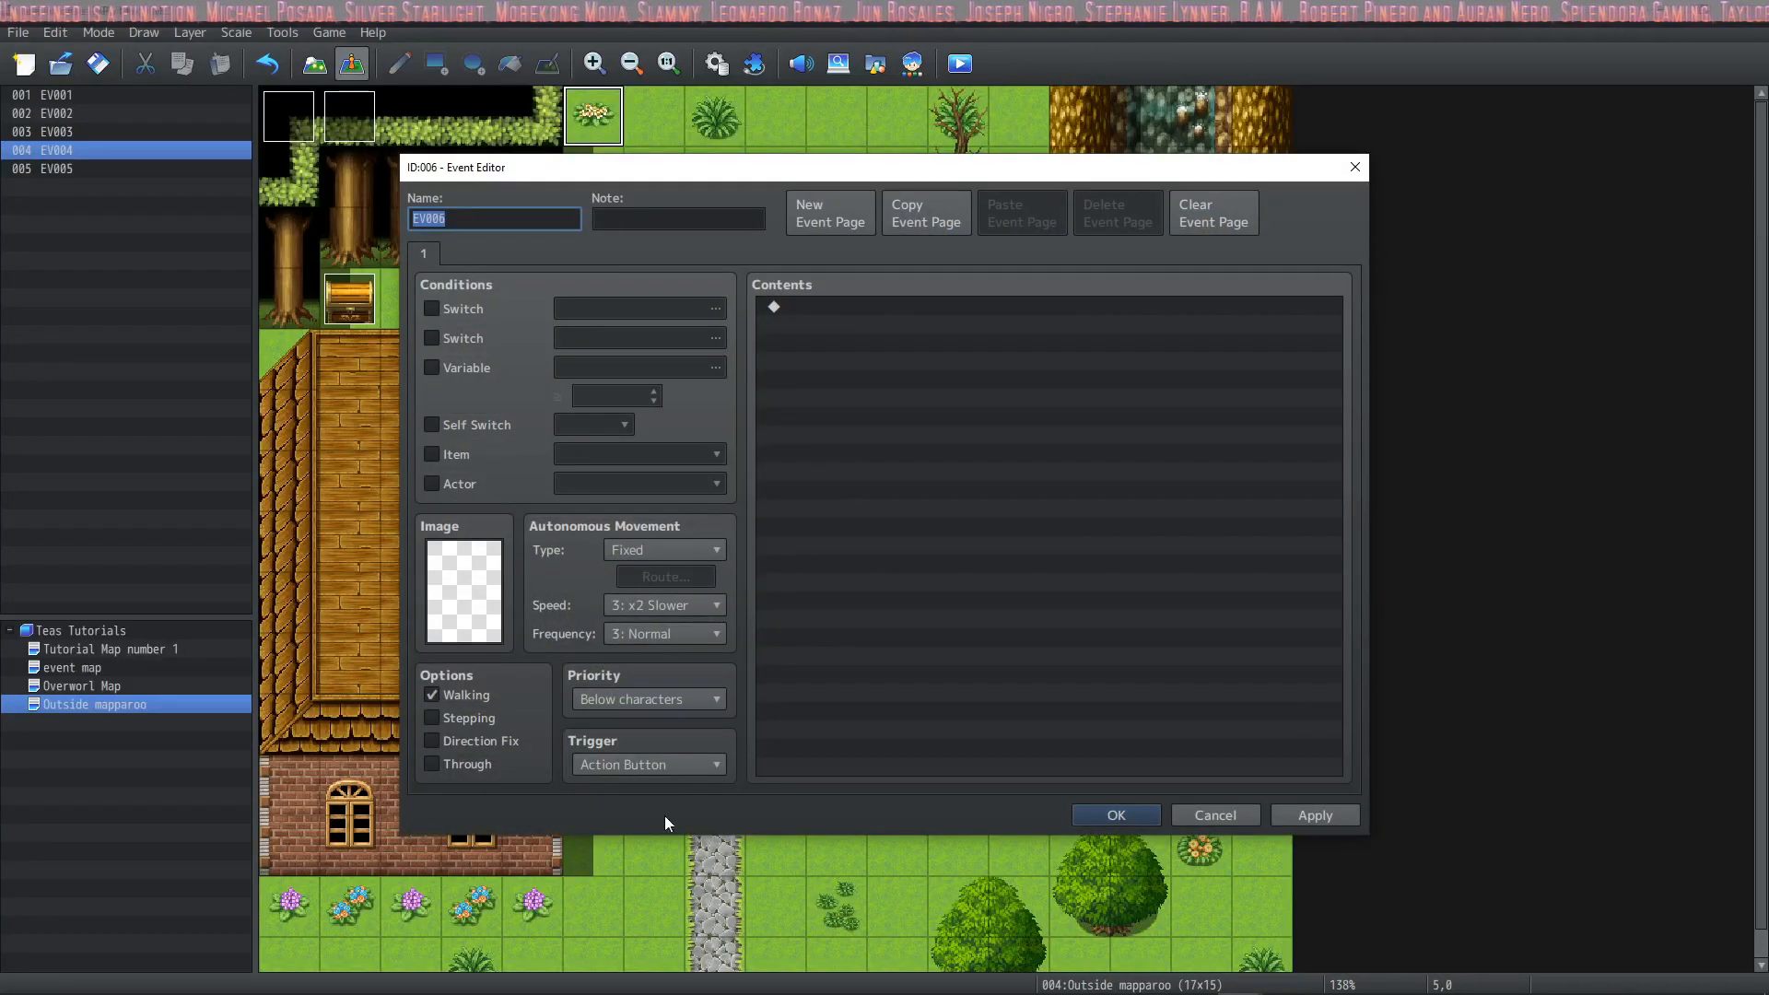
pyautogui.scroll(-3, 641, 769)
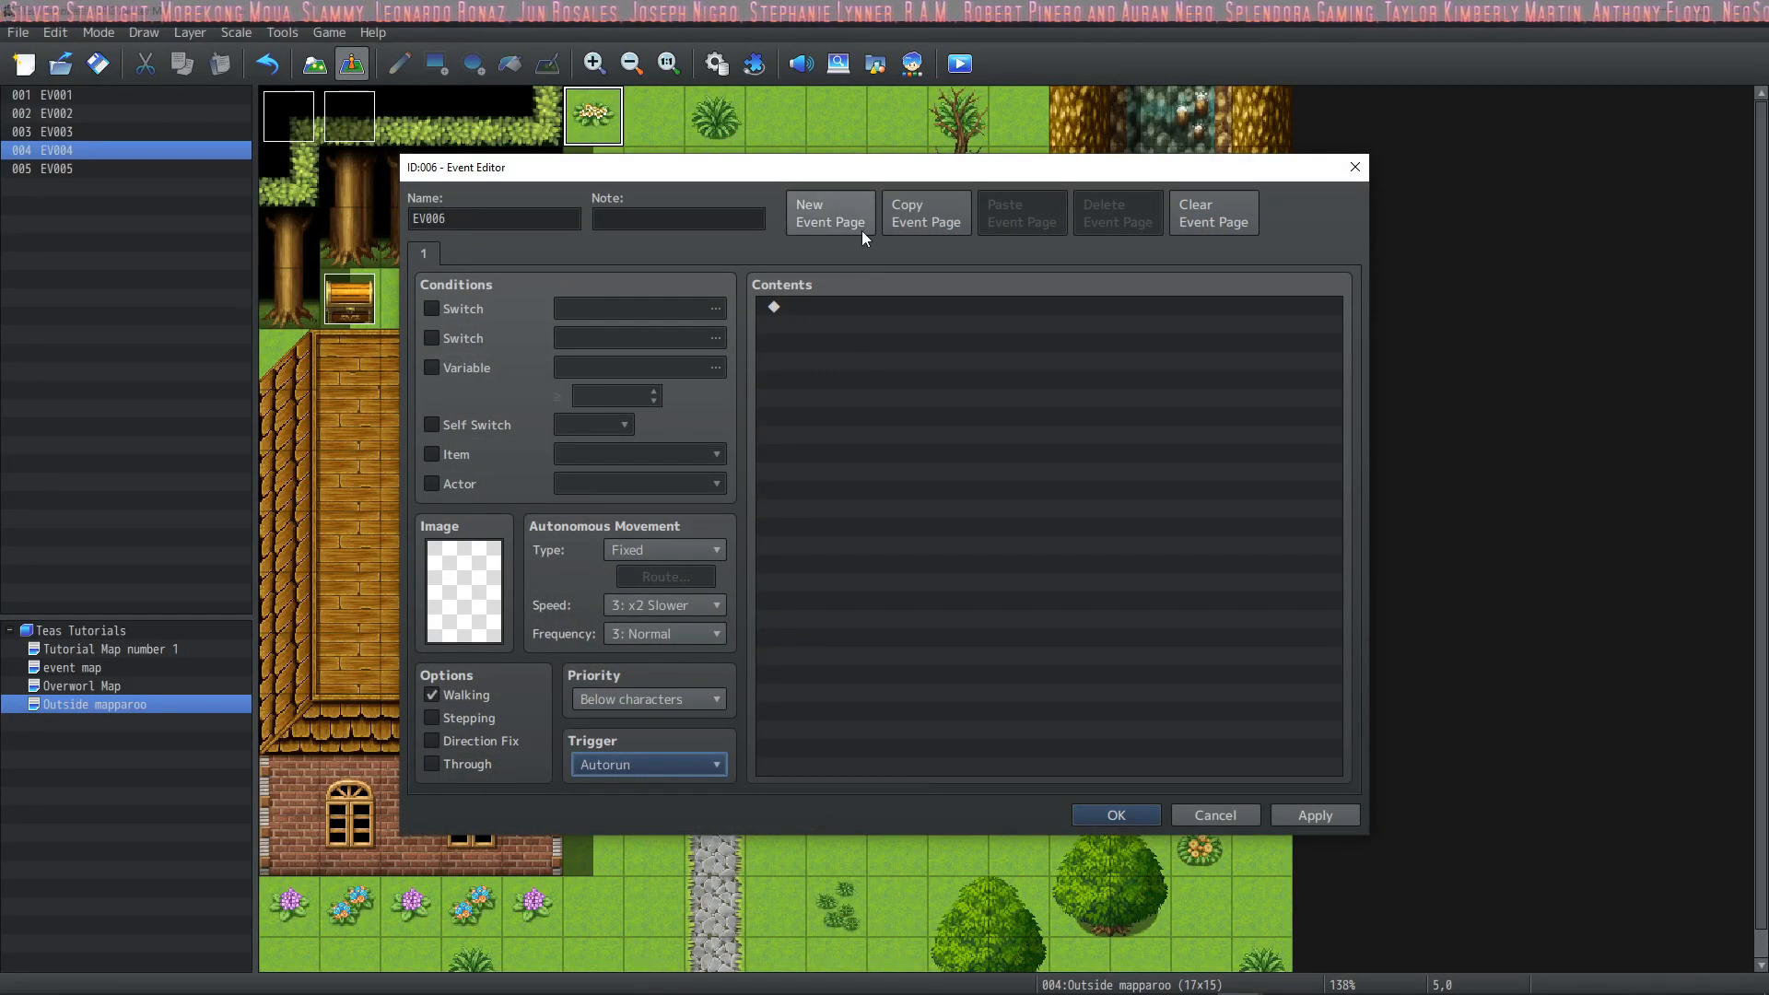
pyautogui.rightClick(842, 308)
pyautogui.click(921, 424)
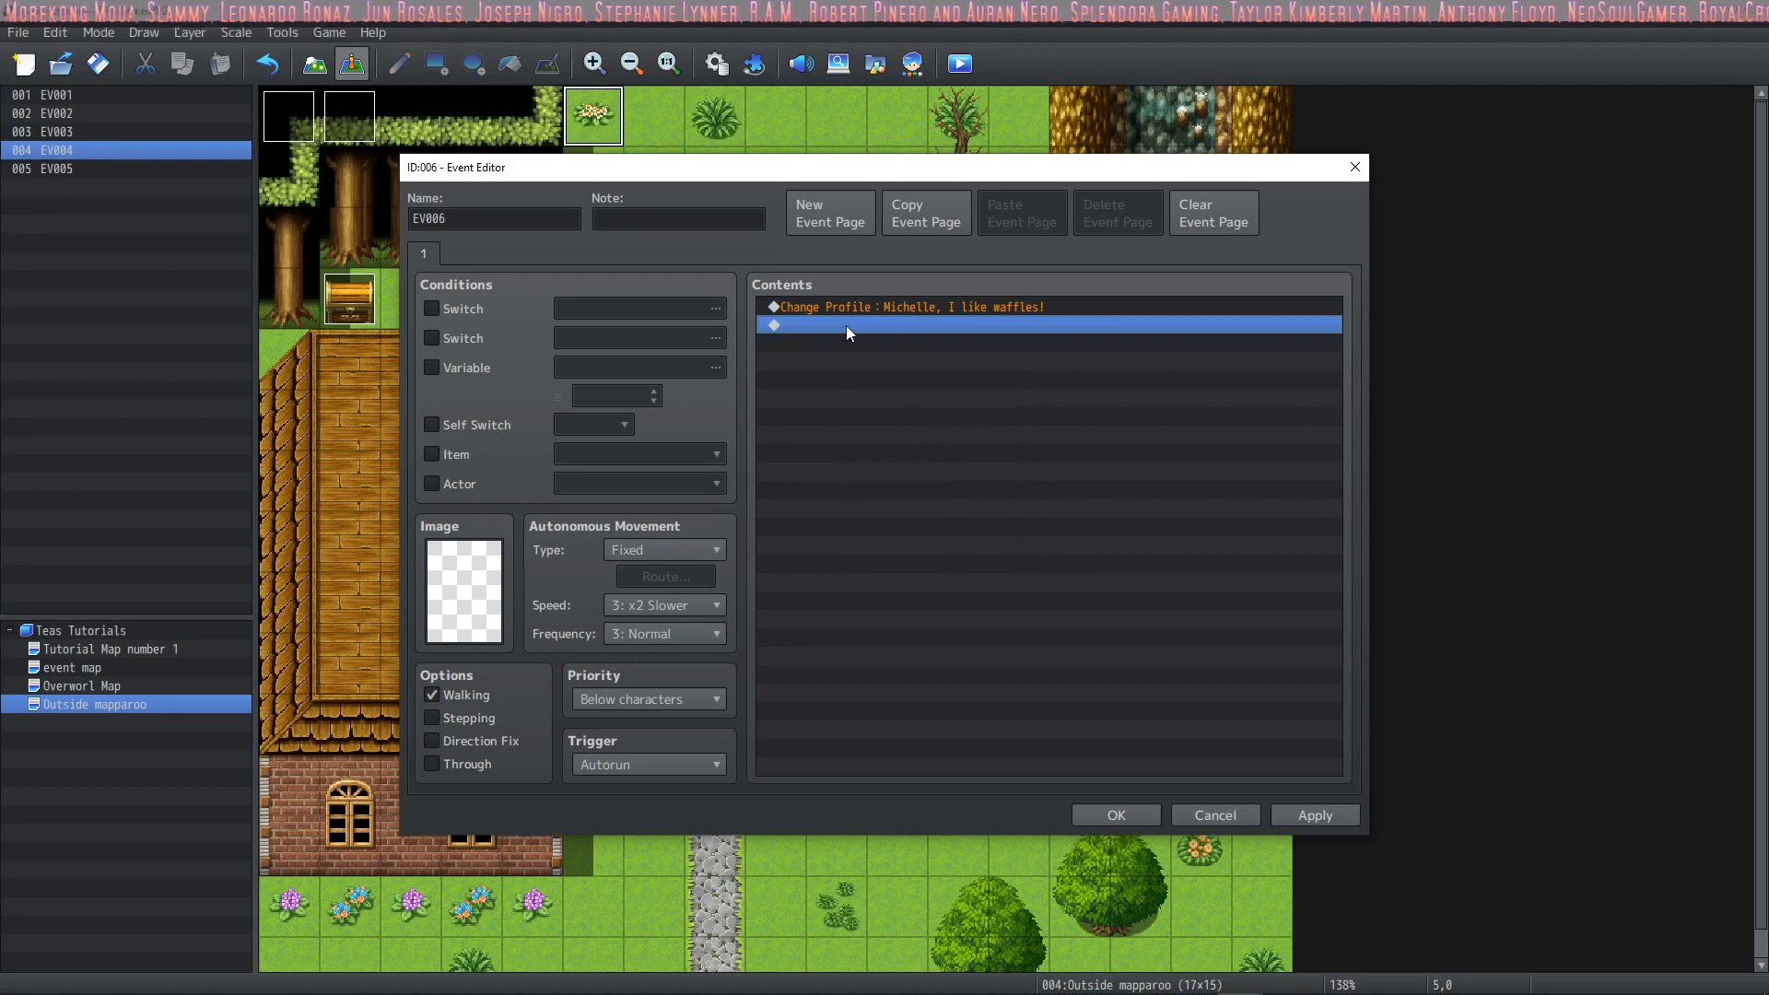
# Step: Turn self switch A on after the profile change, and add an empty second page to EV006 conditioned on self switch A
pyautogui.doubleClick(846, 324)
pyautogui.click(882, 514)
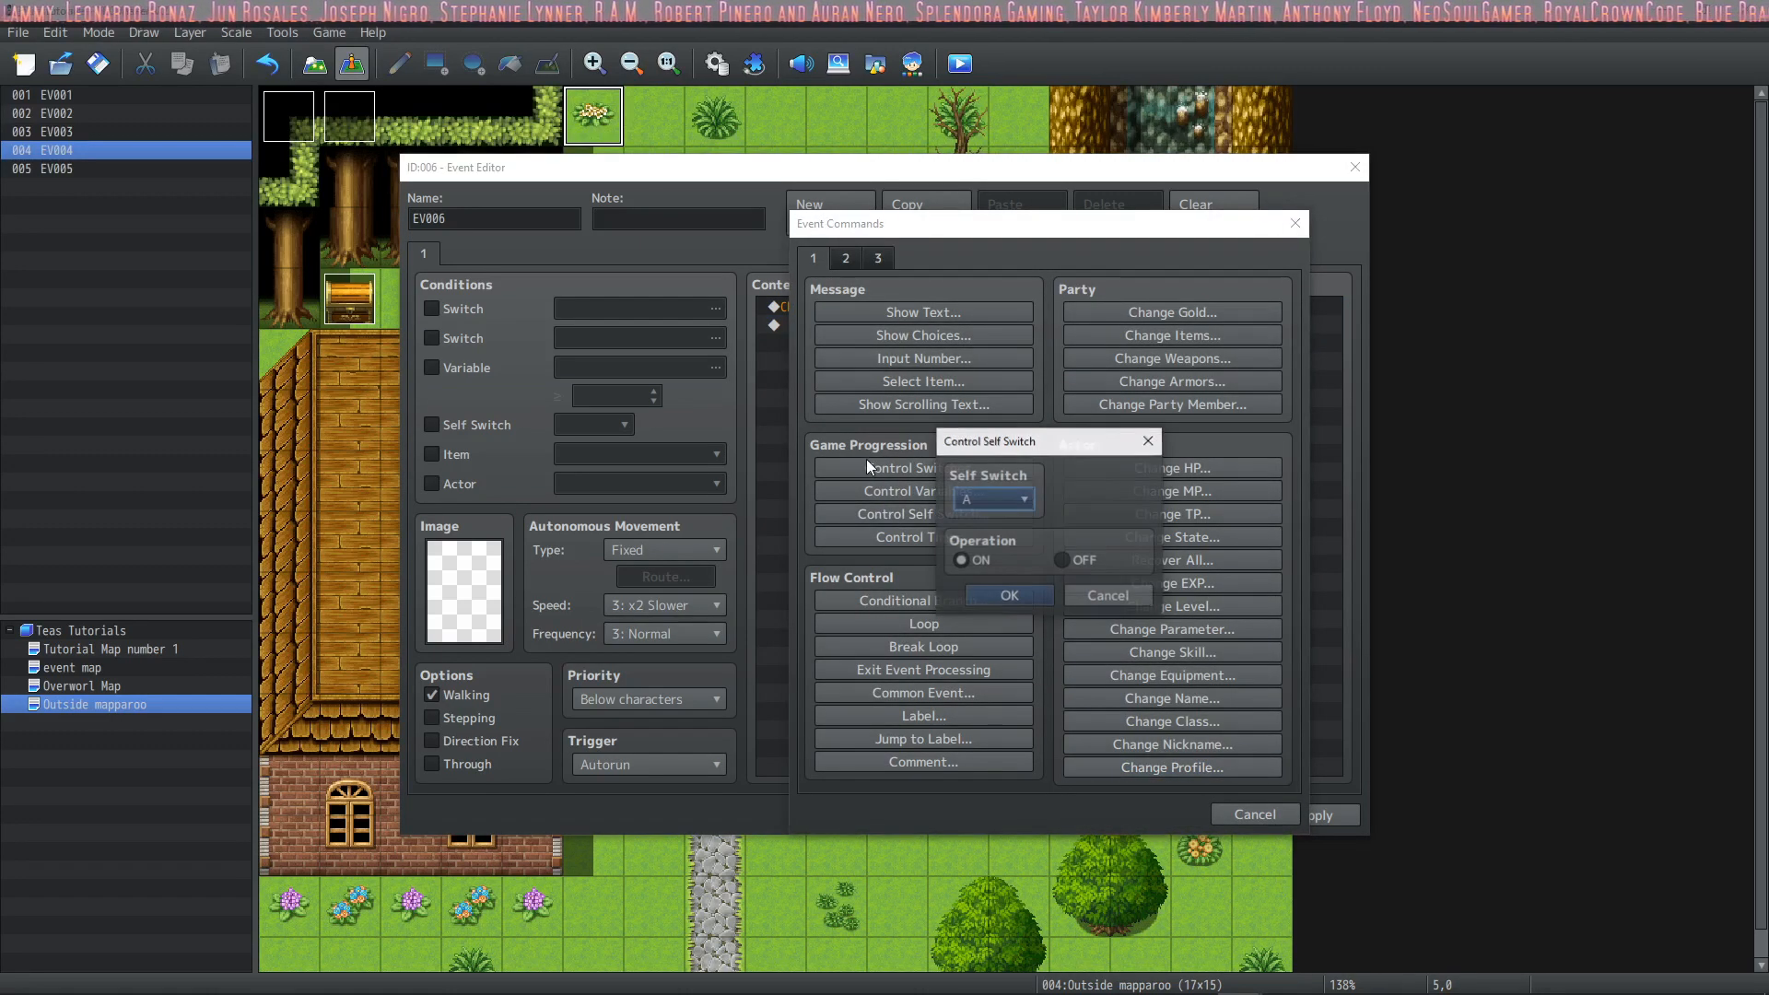
pyautogui.click(1019, 597)
pyautogui.click(825, 210)
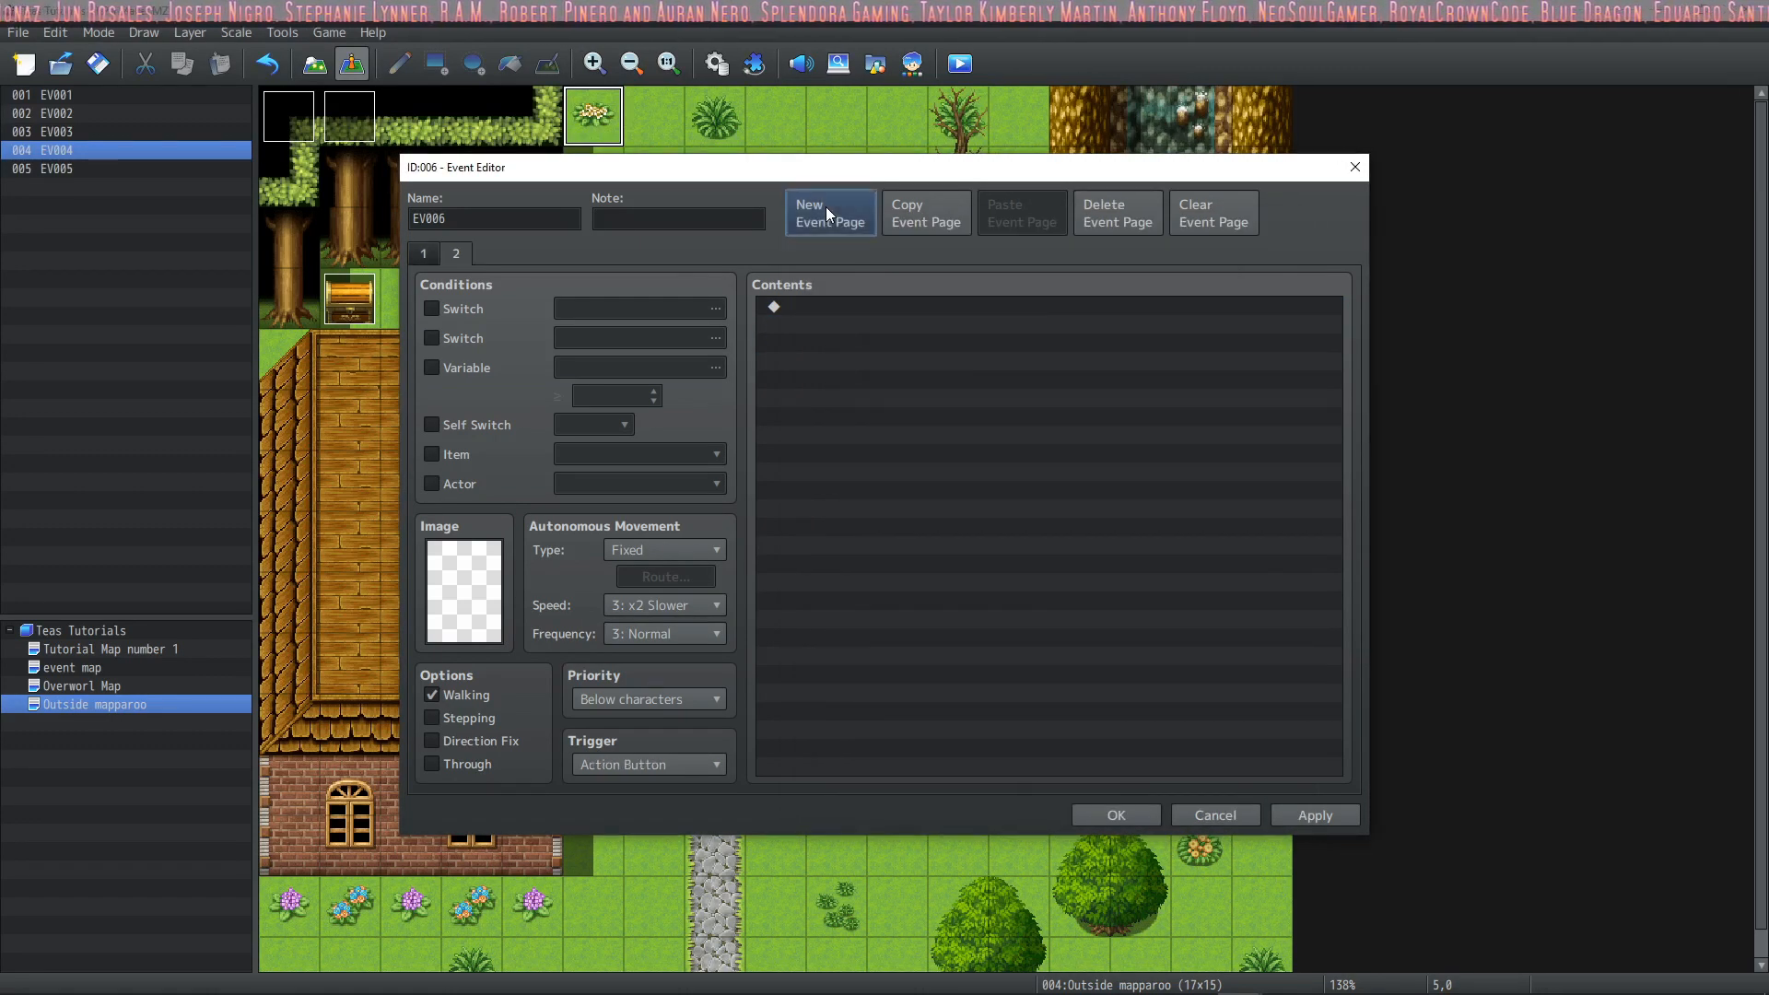
pyautogui.click(432, 425)
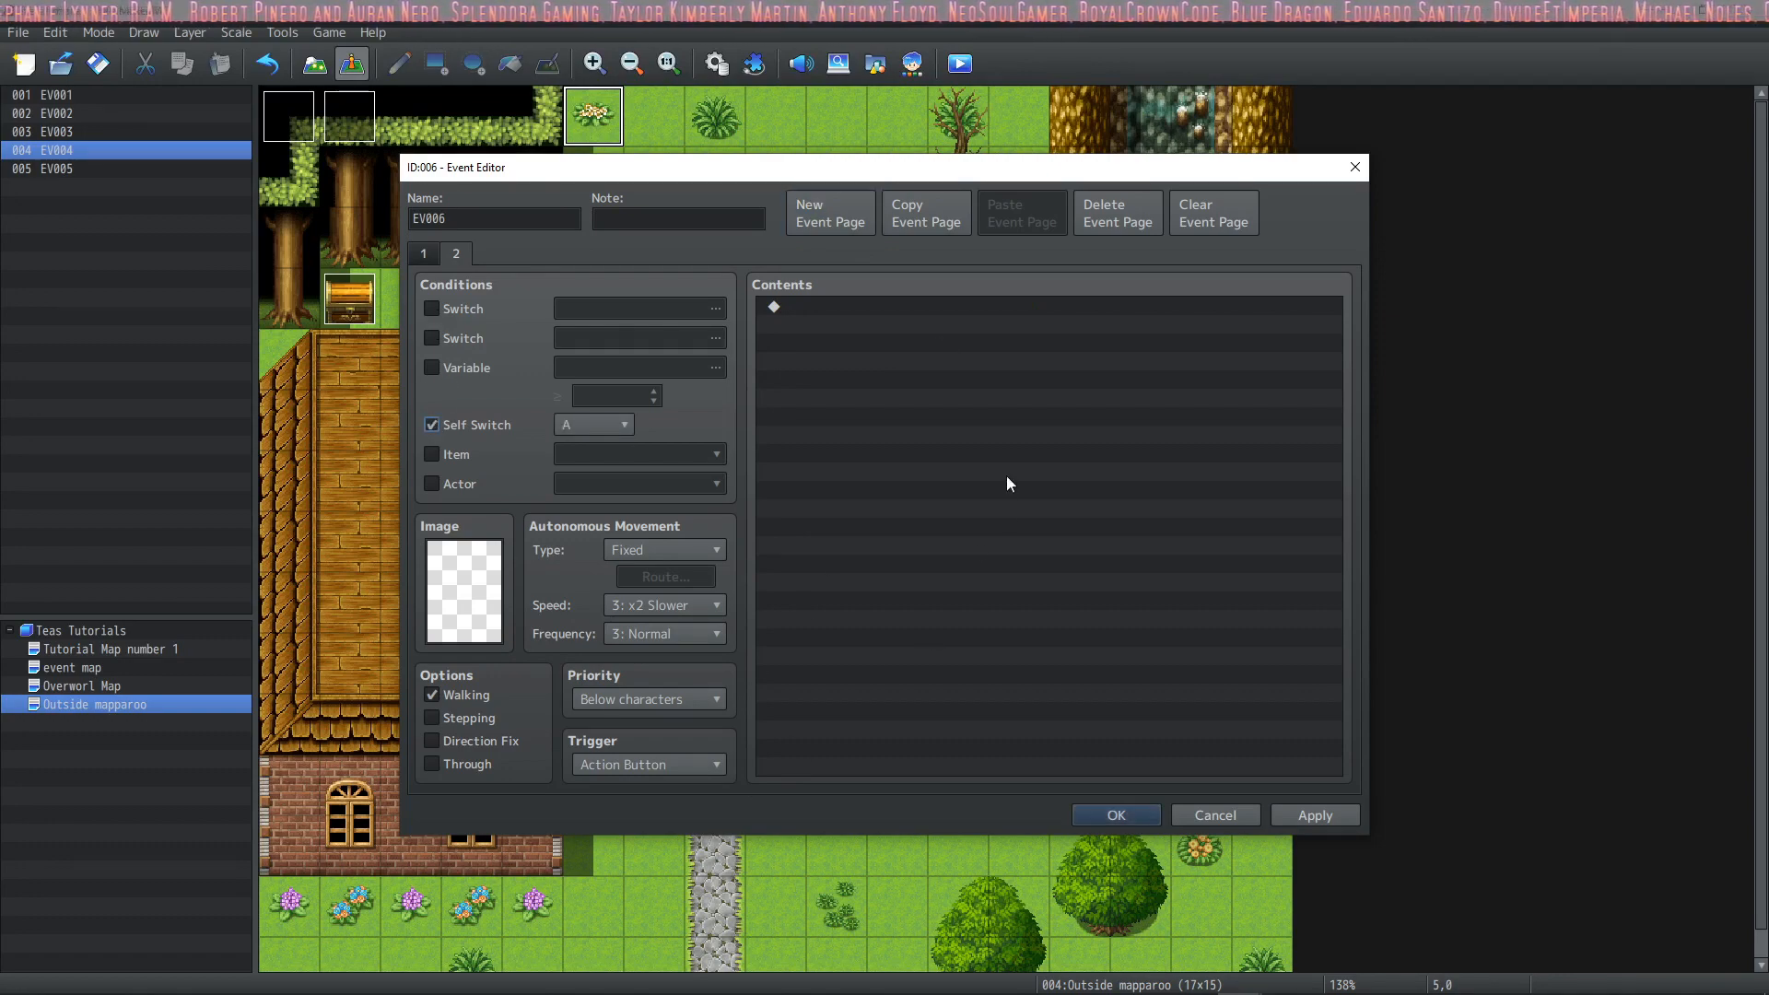
pyautogui.click(1099, 818)
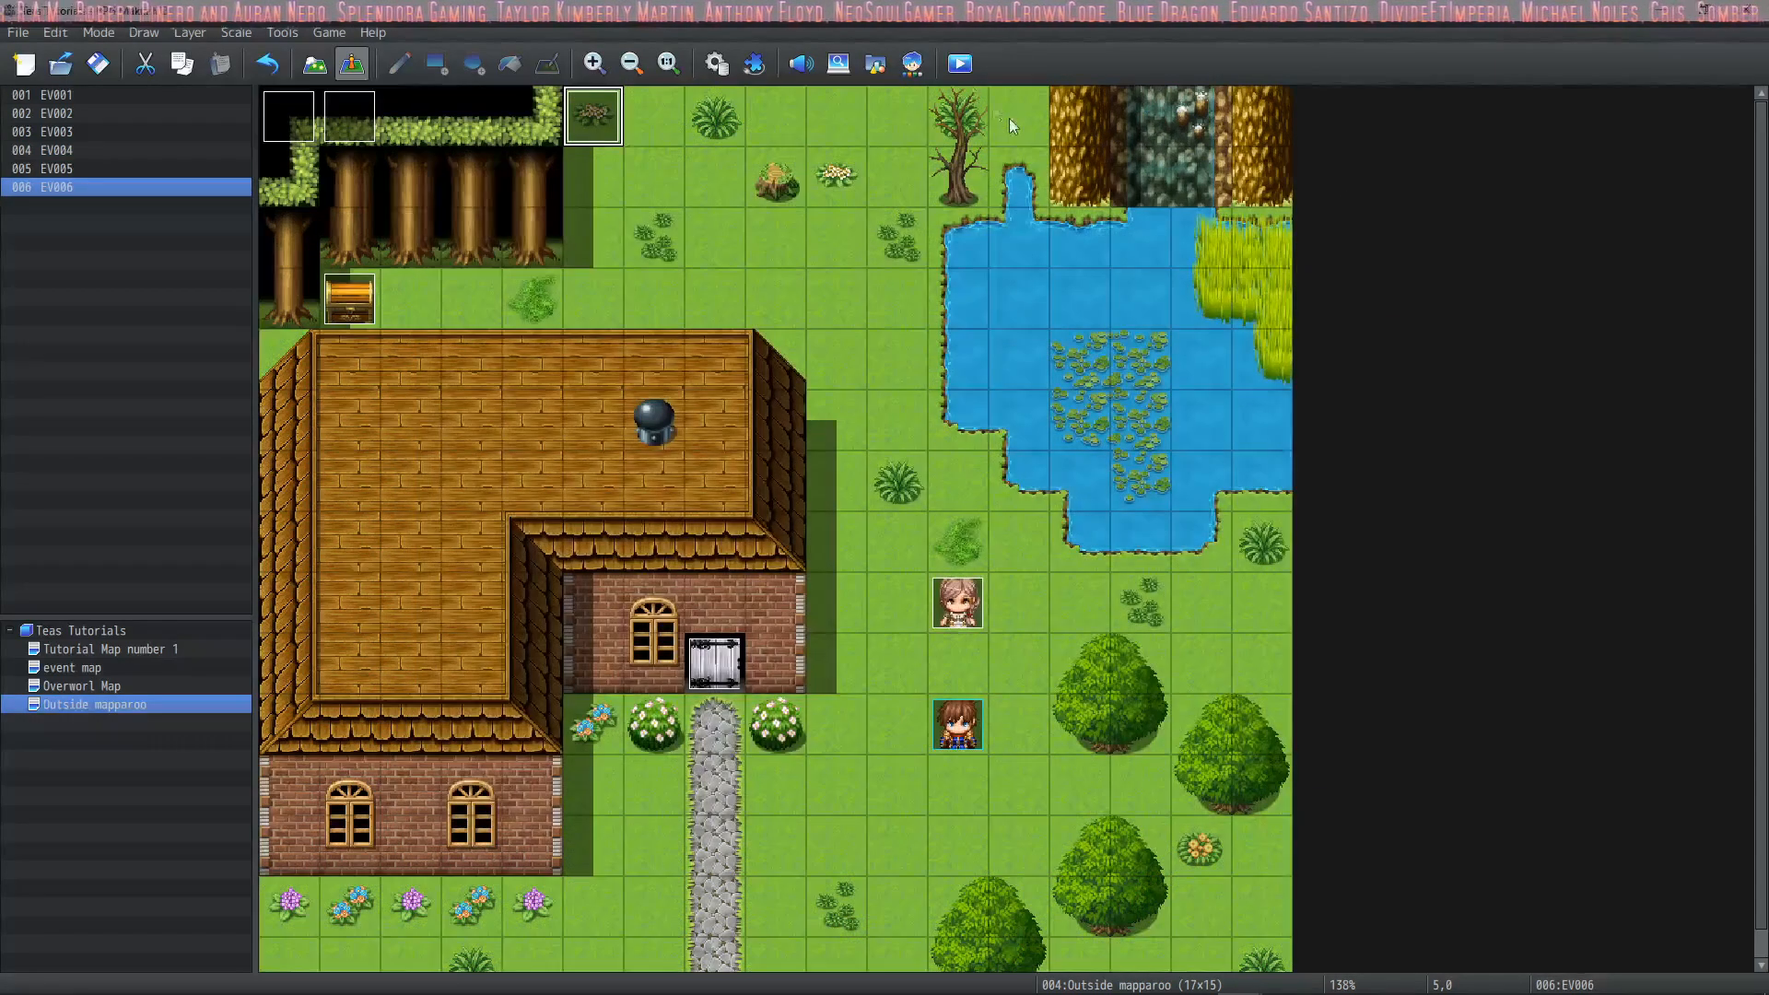
# Step: Start a playtest with a new game and open the in-game party menu
pyautogui.click(960, 64)
pyautogui.click(848, 535)
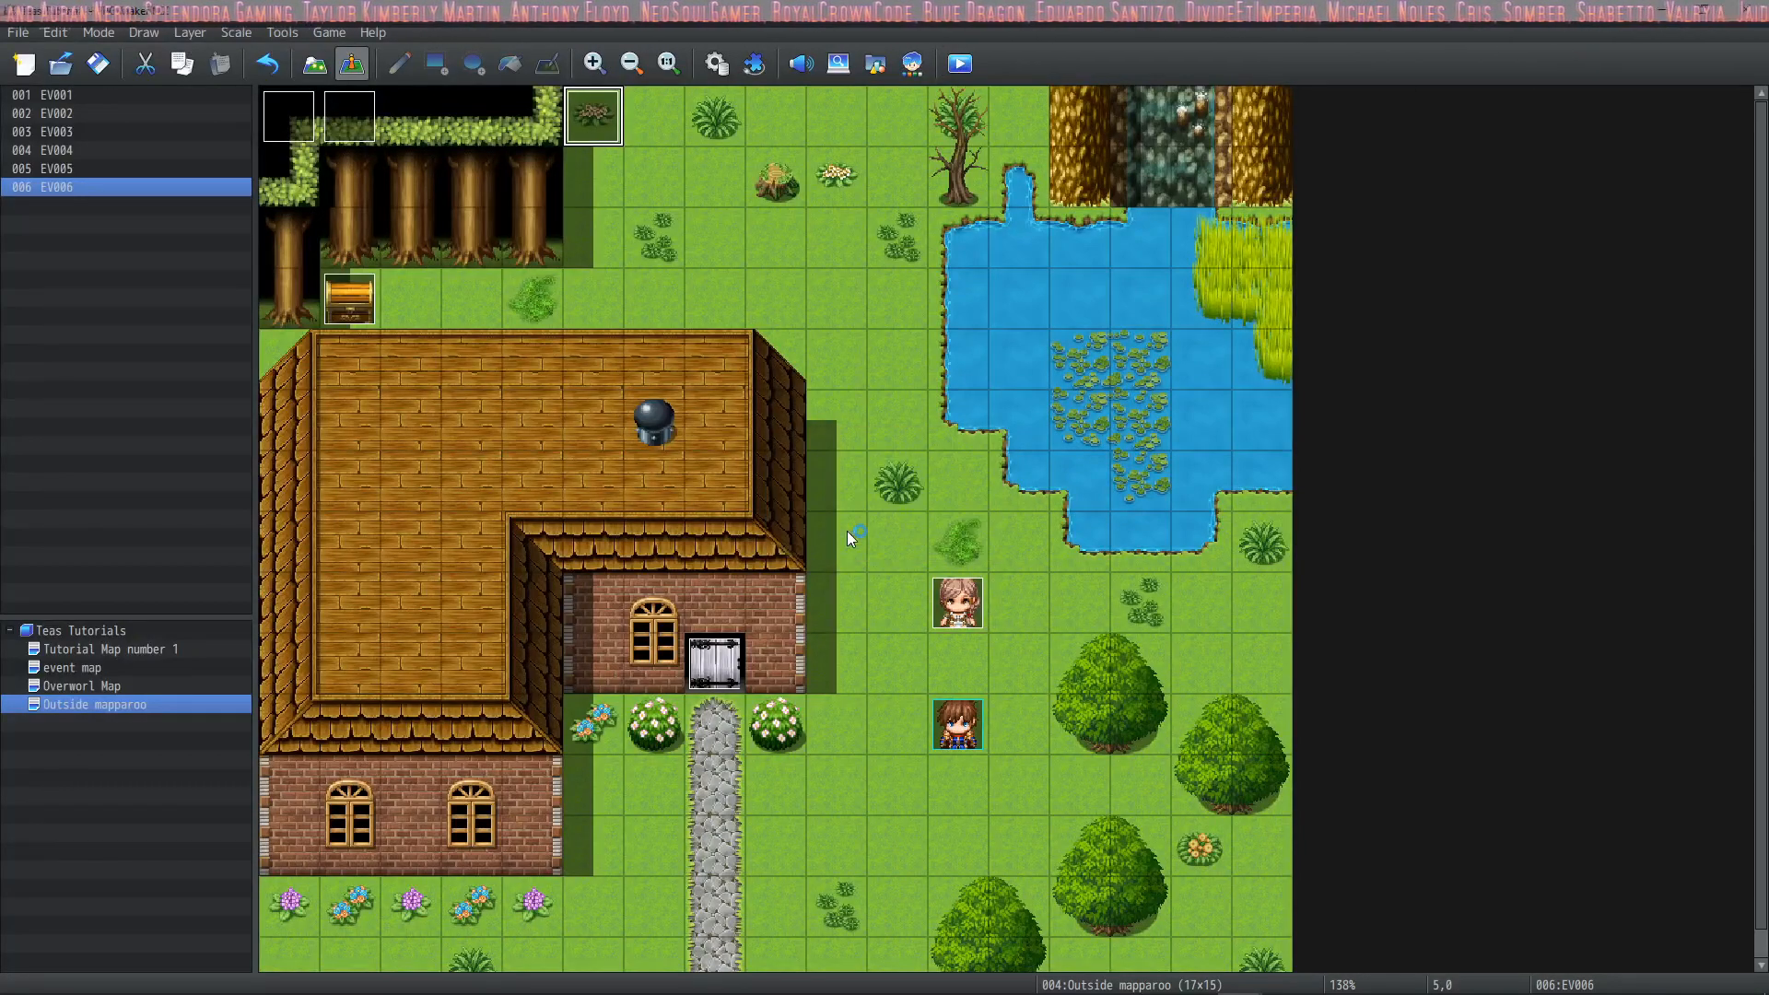
pyautogui.click(887, 597)
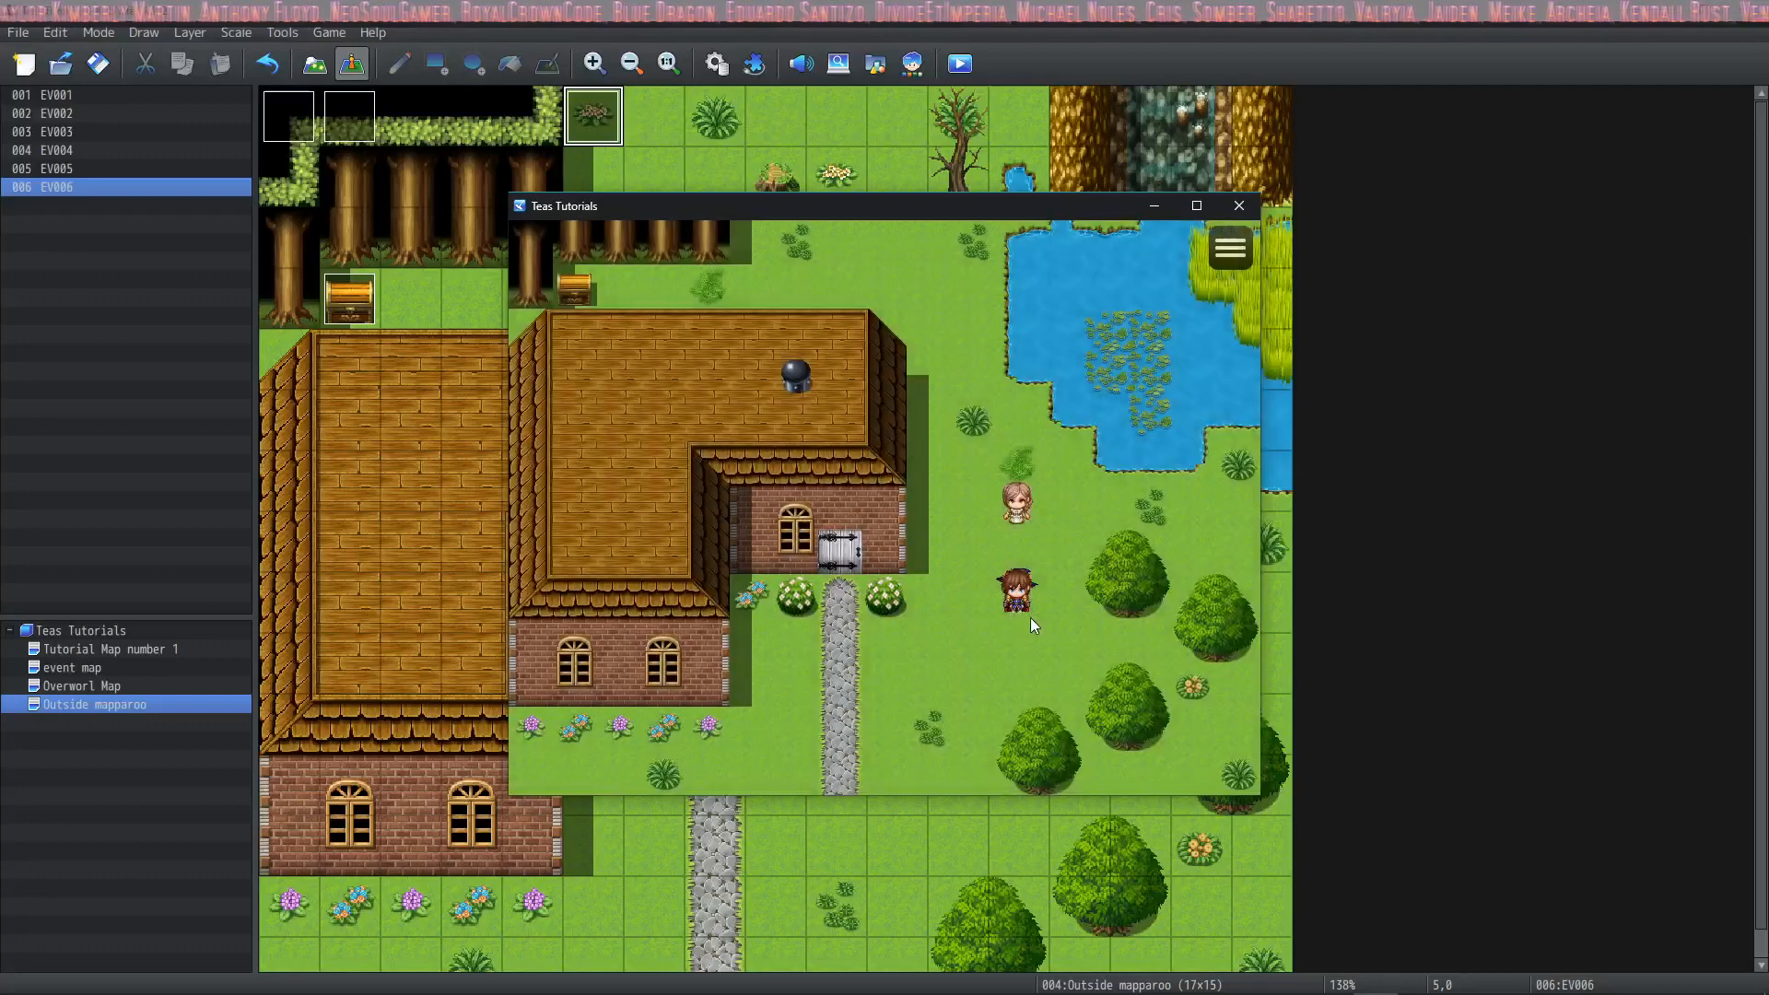
pyautogui.press('Escape')
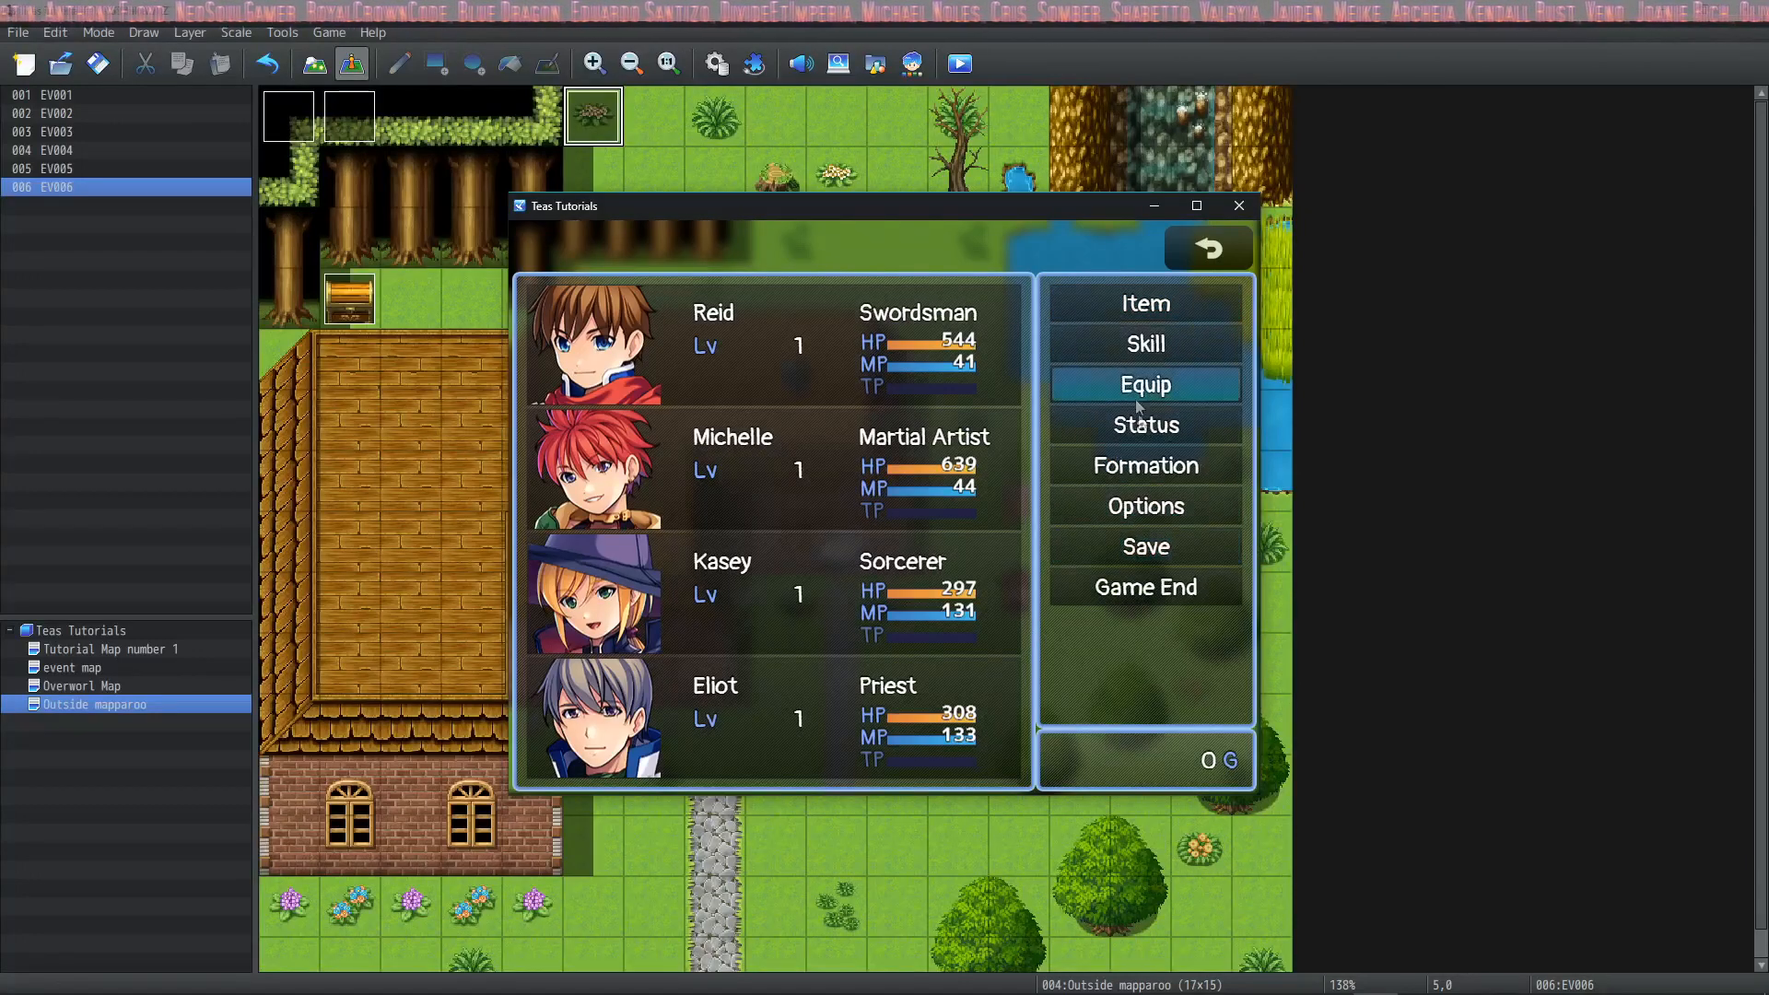
# Step: View Michelle's status screen from the party menu to check her profile text
pyautogui.click(1141, 424)
pyautogui.click(784, 503)
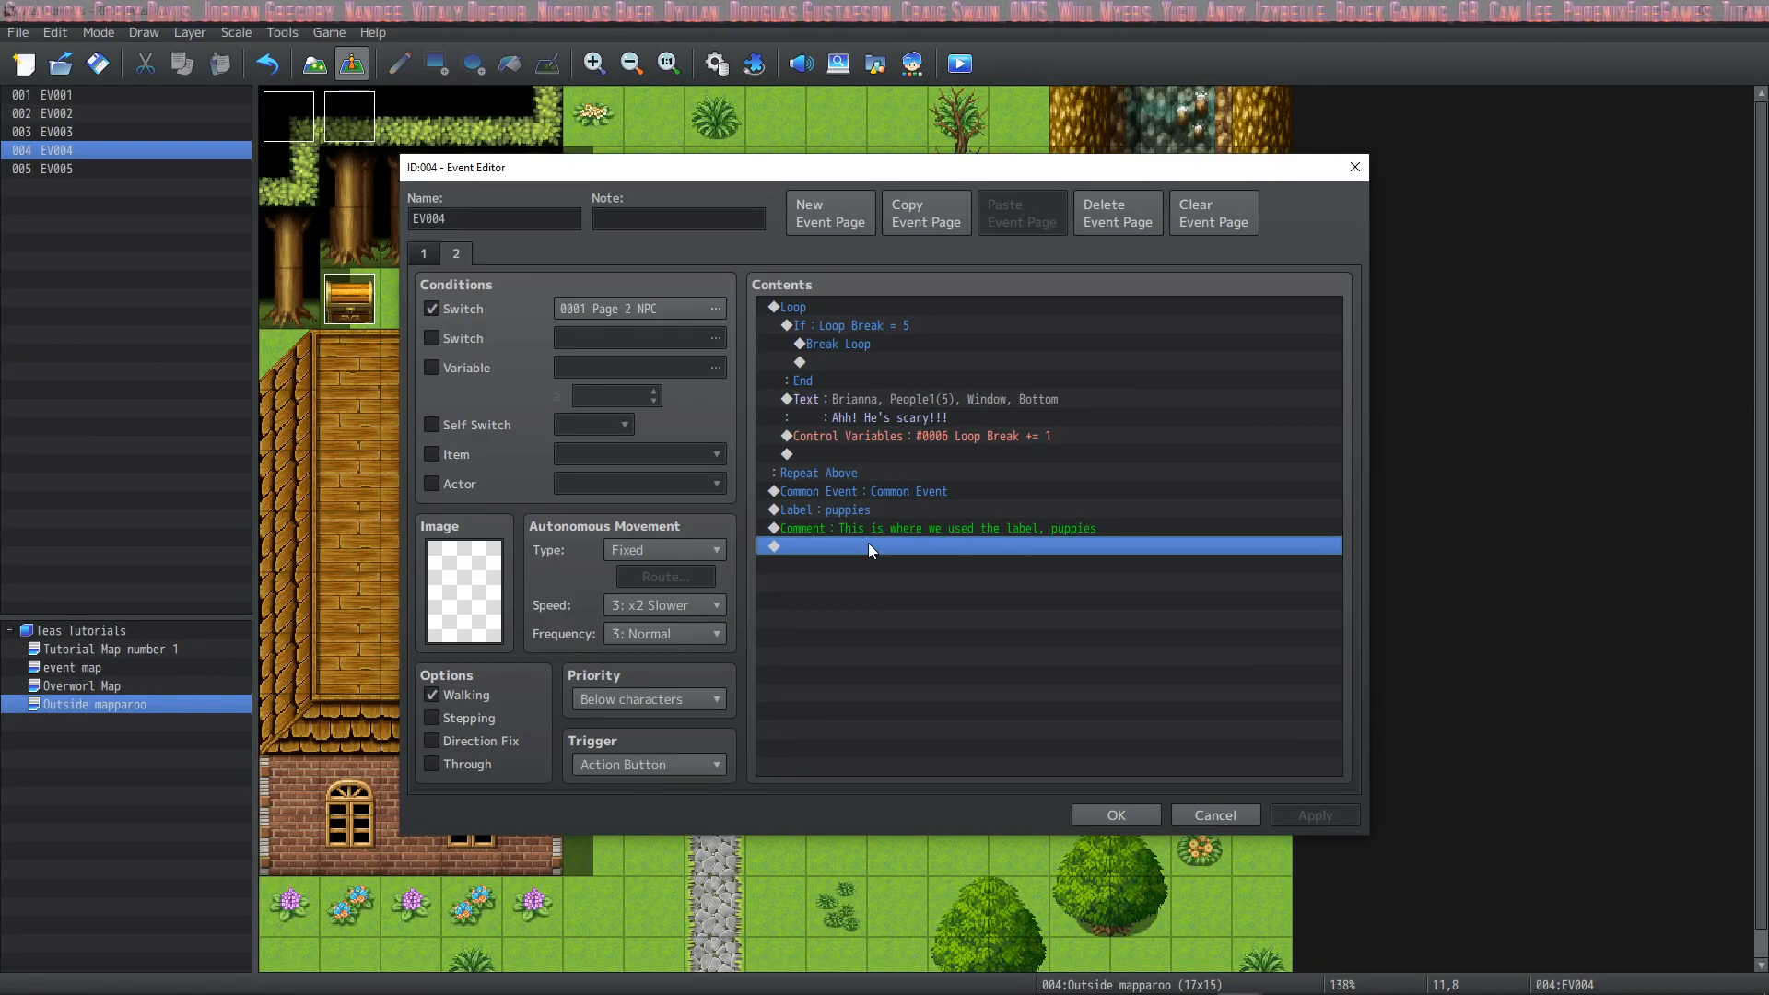
# Step: After the label comment on page 2 of EV004, add a Show Text with Brianna's name and face reading "This is where the label is."
pyautogui.doubleClick(869, 545)
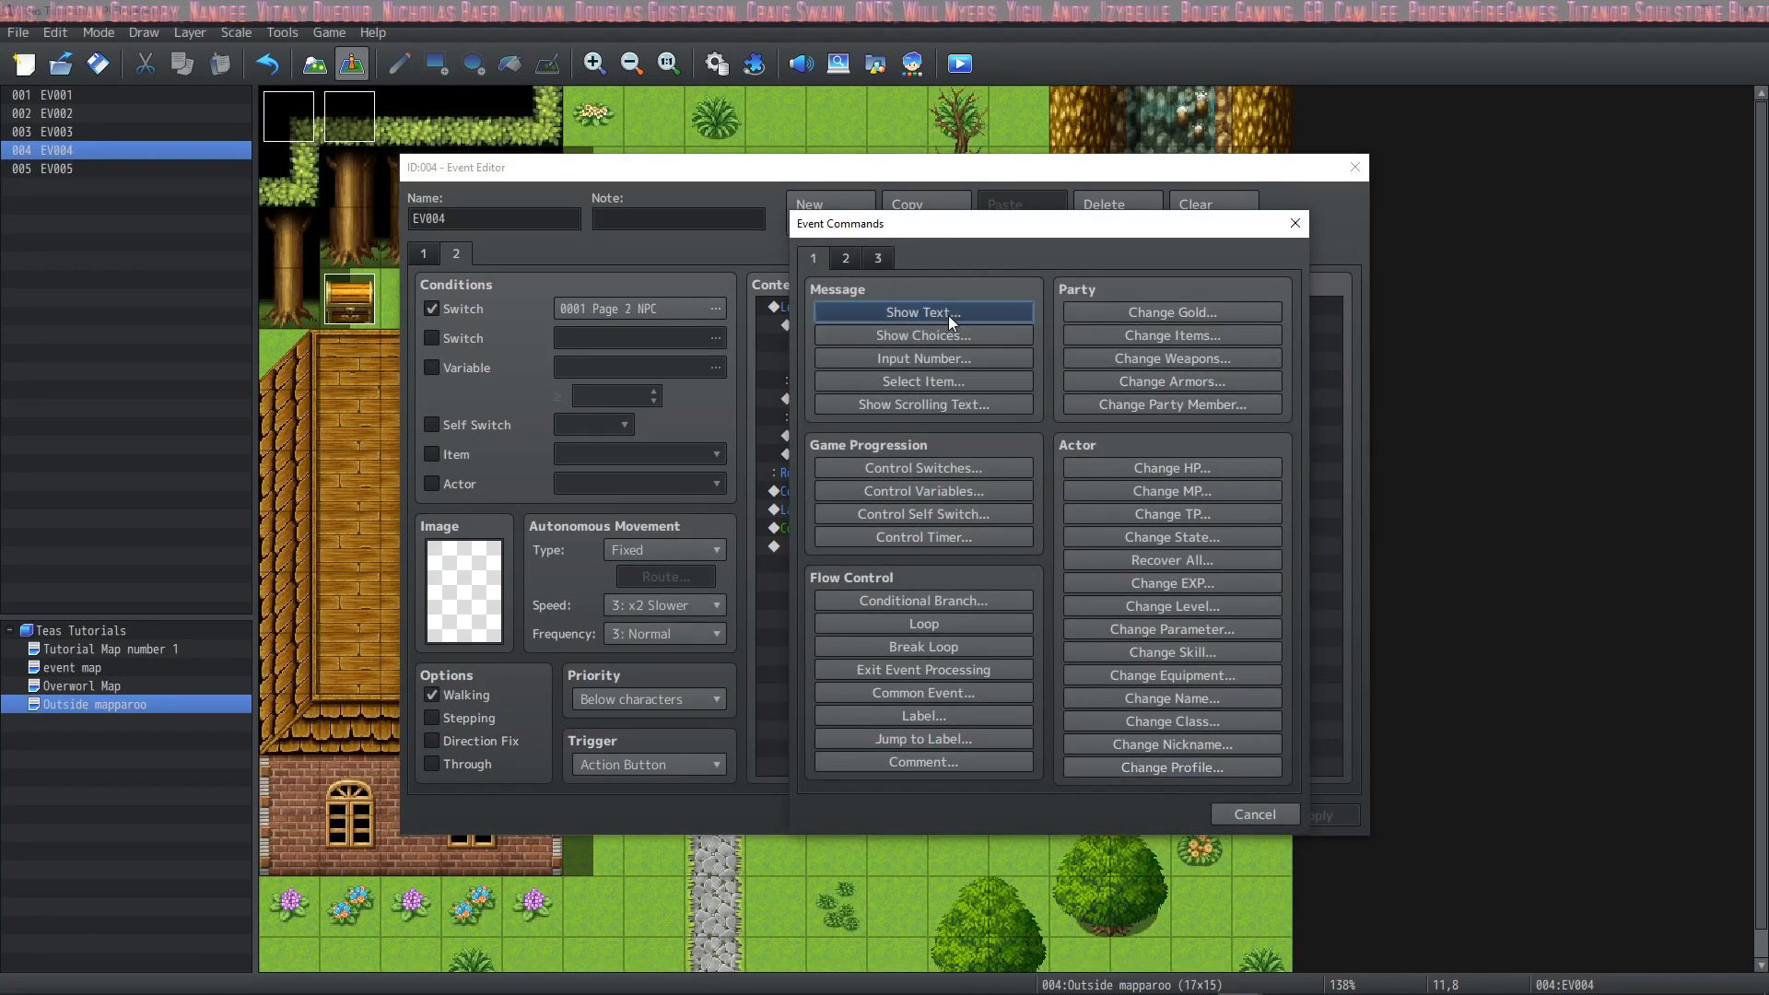
pyautogui.click(948, 314)
pyautogui.doubleClick(802, 500)
pyautogui.click(800, 472)
pyautogui.doubleClick(991, 491)
pyautogui.click(994, 493)
pyautogui.write('Th')
pyautogui.click(924, 580)
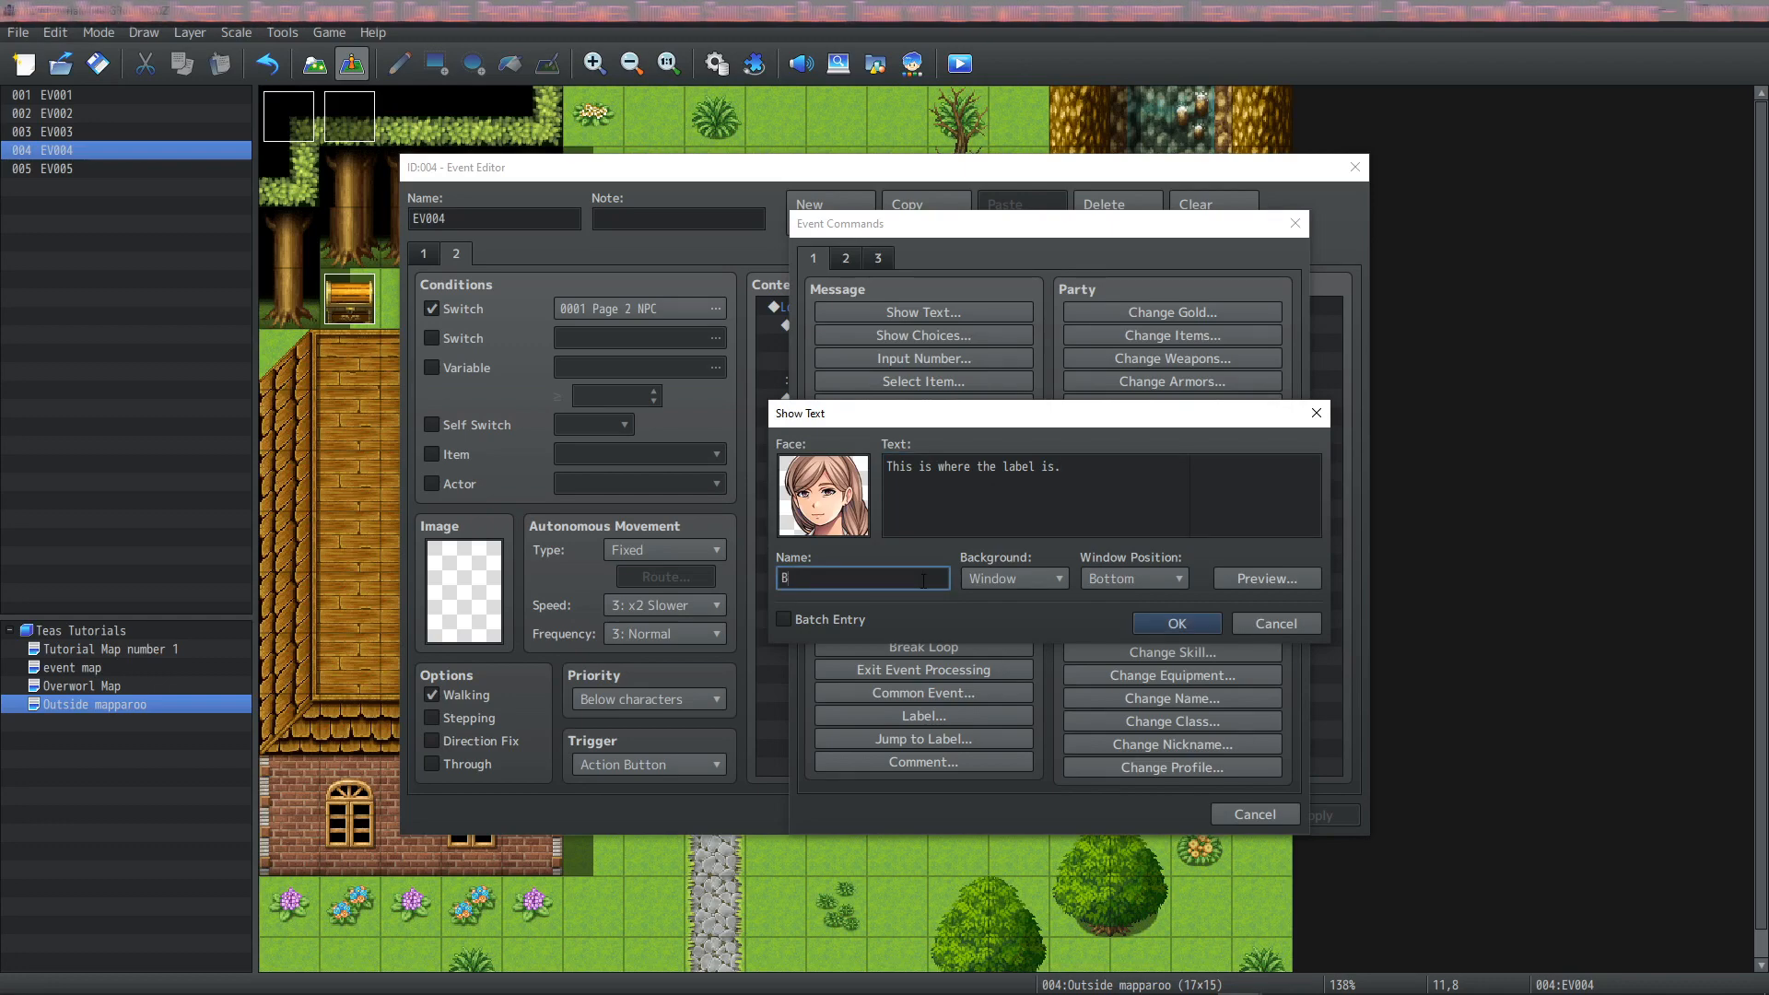
pyautogui.click(1177, 624)
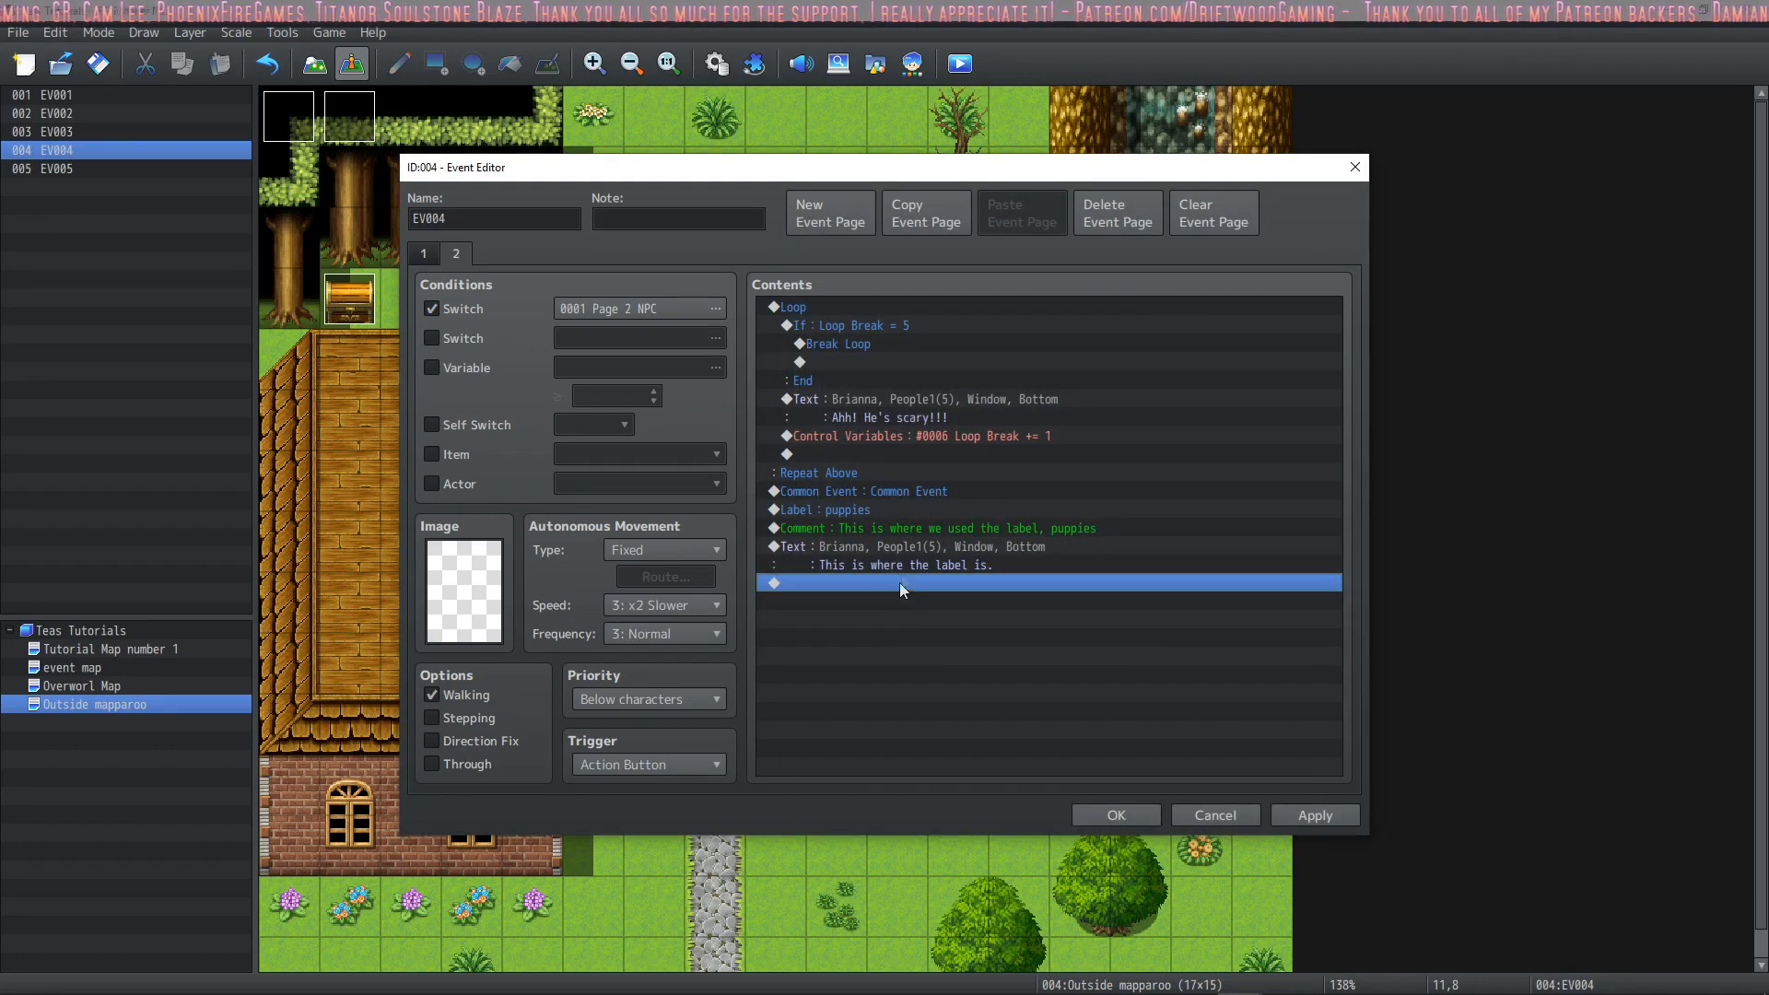
# Step: Add a Show Choices command below that text with the options "Jump to label?" and "Don't jump to label."
pyautogui.doubleClick(894, 584)
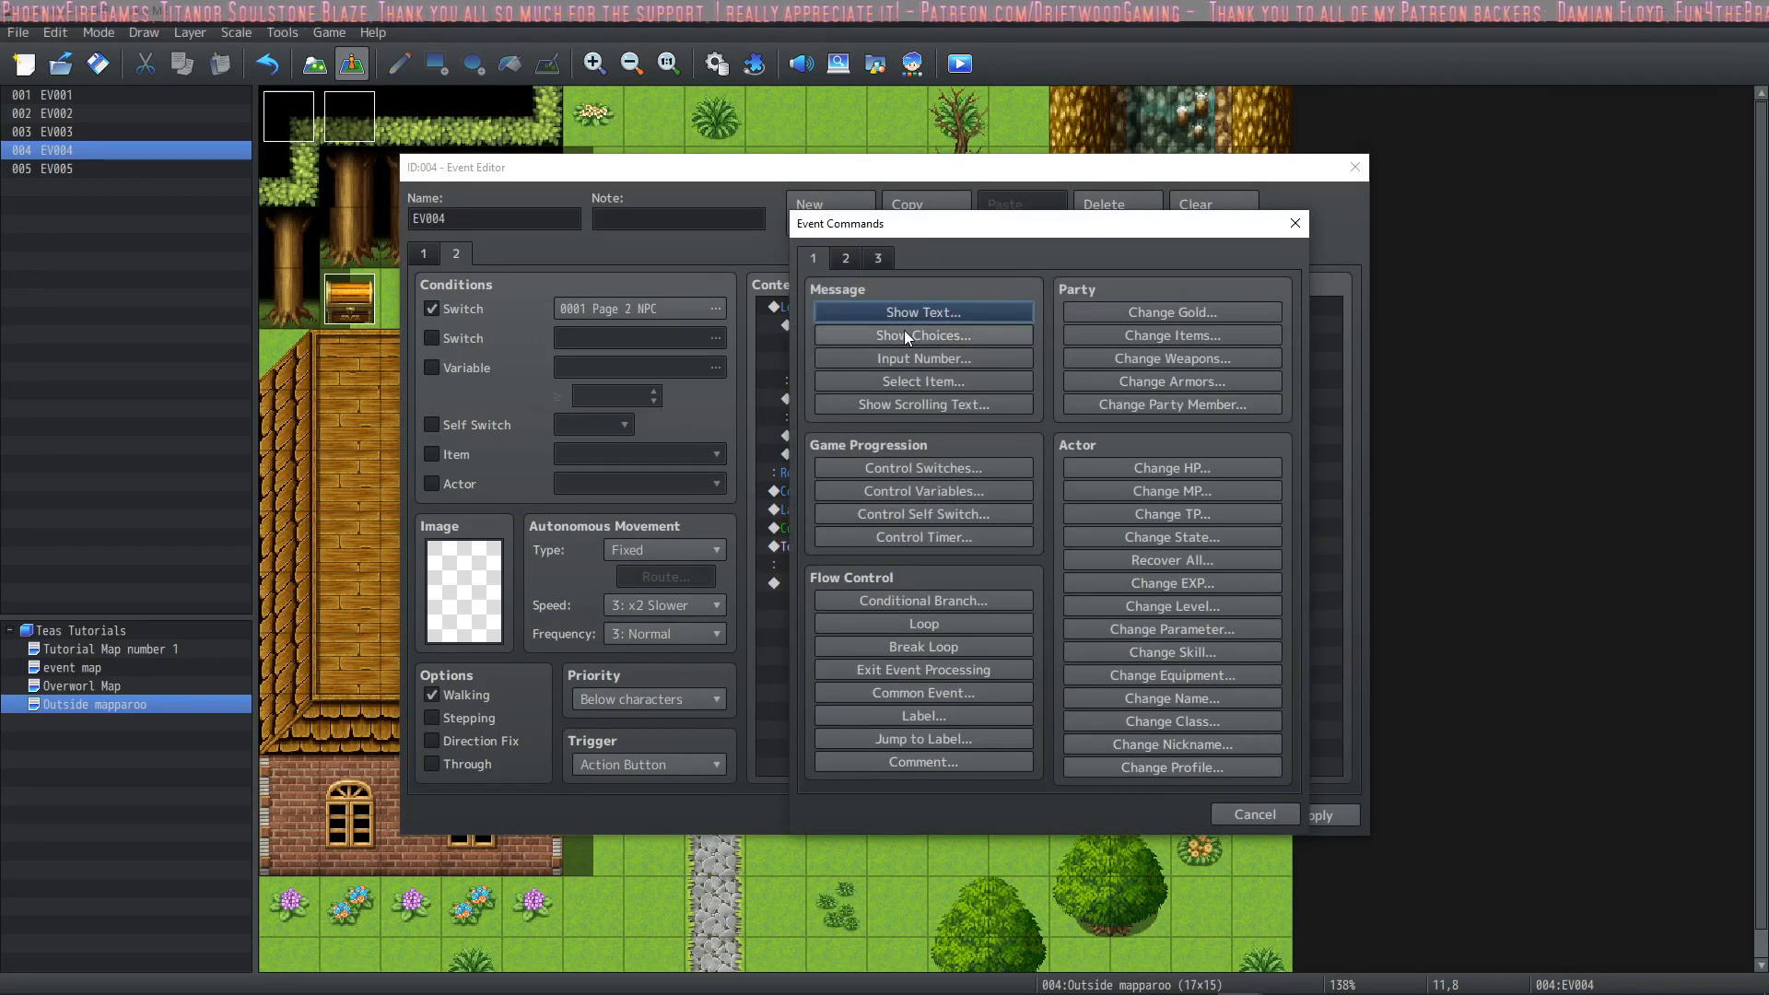
pyautogui.click(917, 335)
pyautogui.doubleClick(970, 458)
pyautogui.write('Jump tolabel')
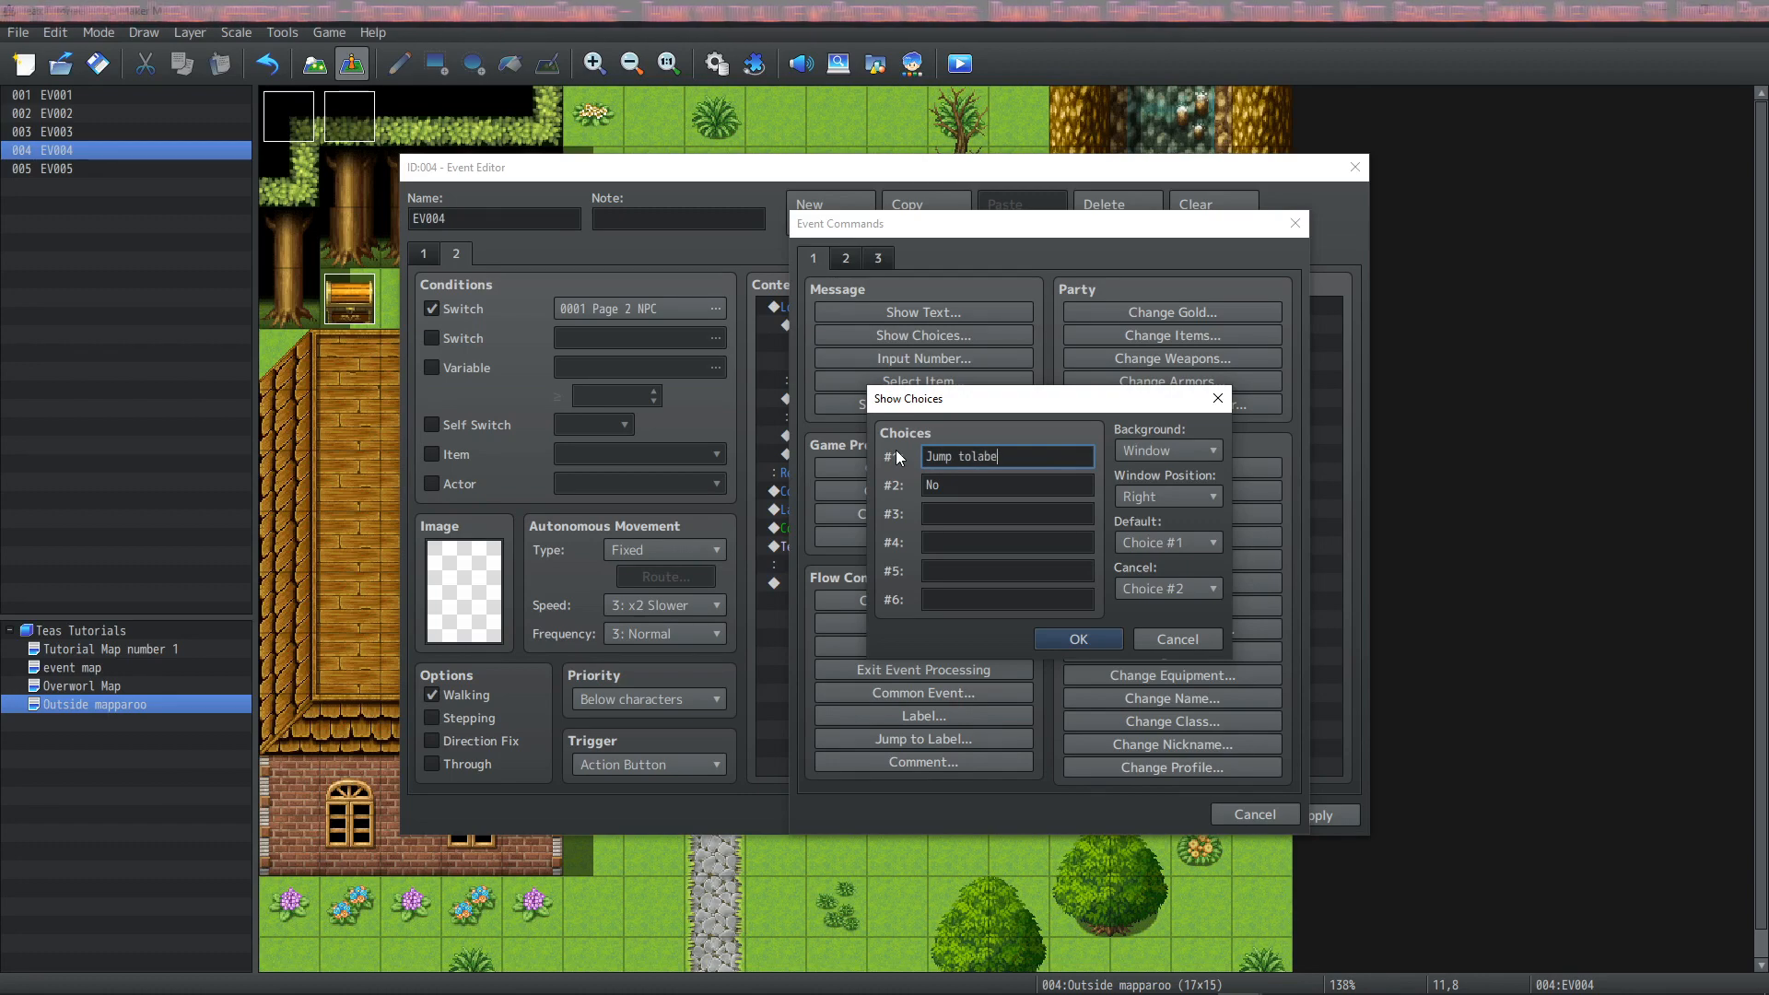
pyautogui.press('End')
pyautogui.write('?')
pyautogui.click(955, 481)
pyautogui.write("Don't jump to label.")
pyautogui.press('Return')
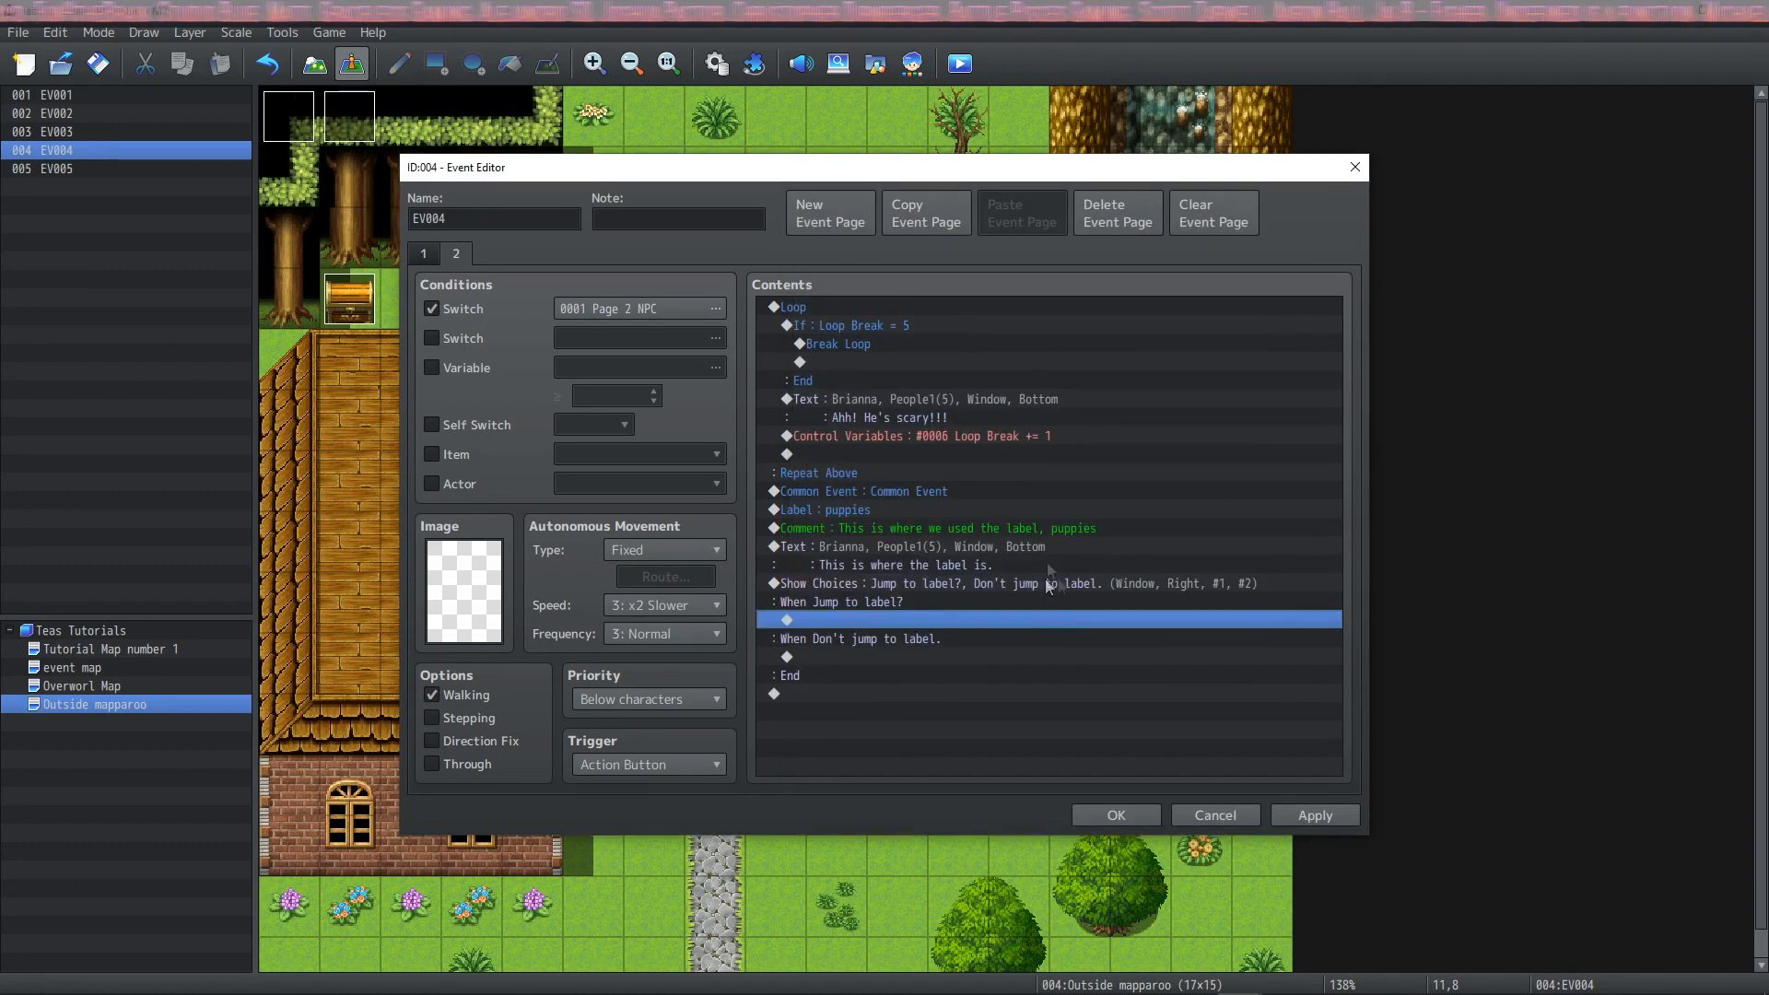
# Step: Insert a Jump to Label command targeting "puppies" in the "Jump to label?" branch
pyautogui.doubleClick(890, 619)
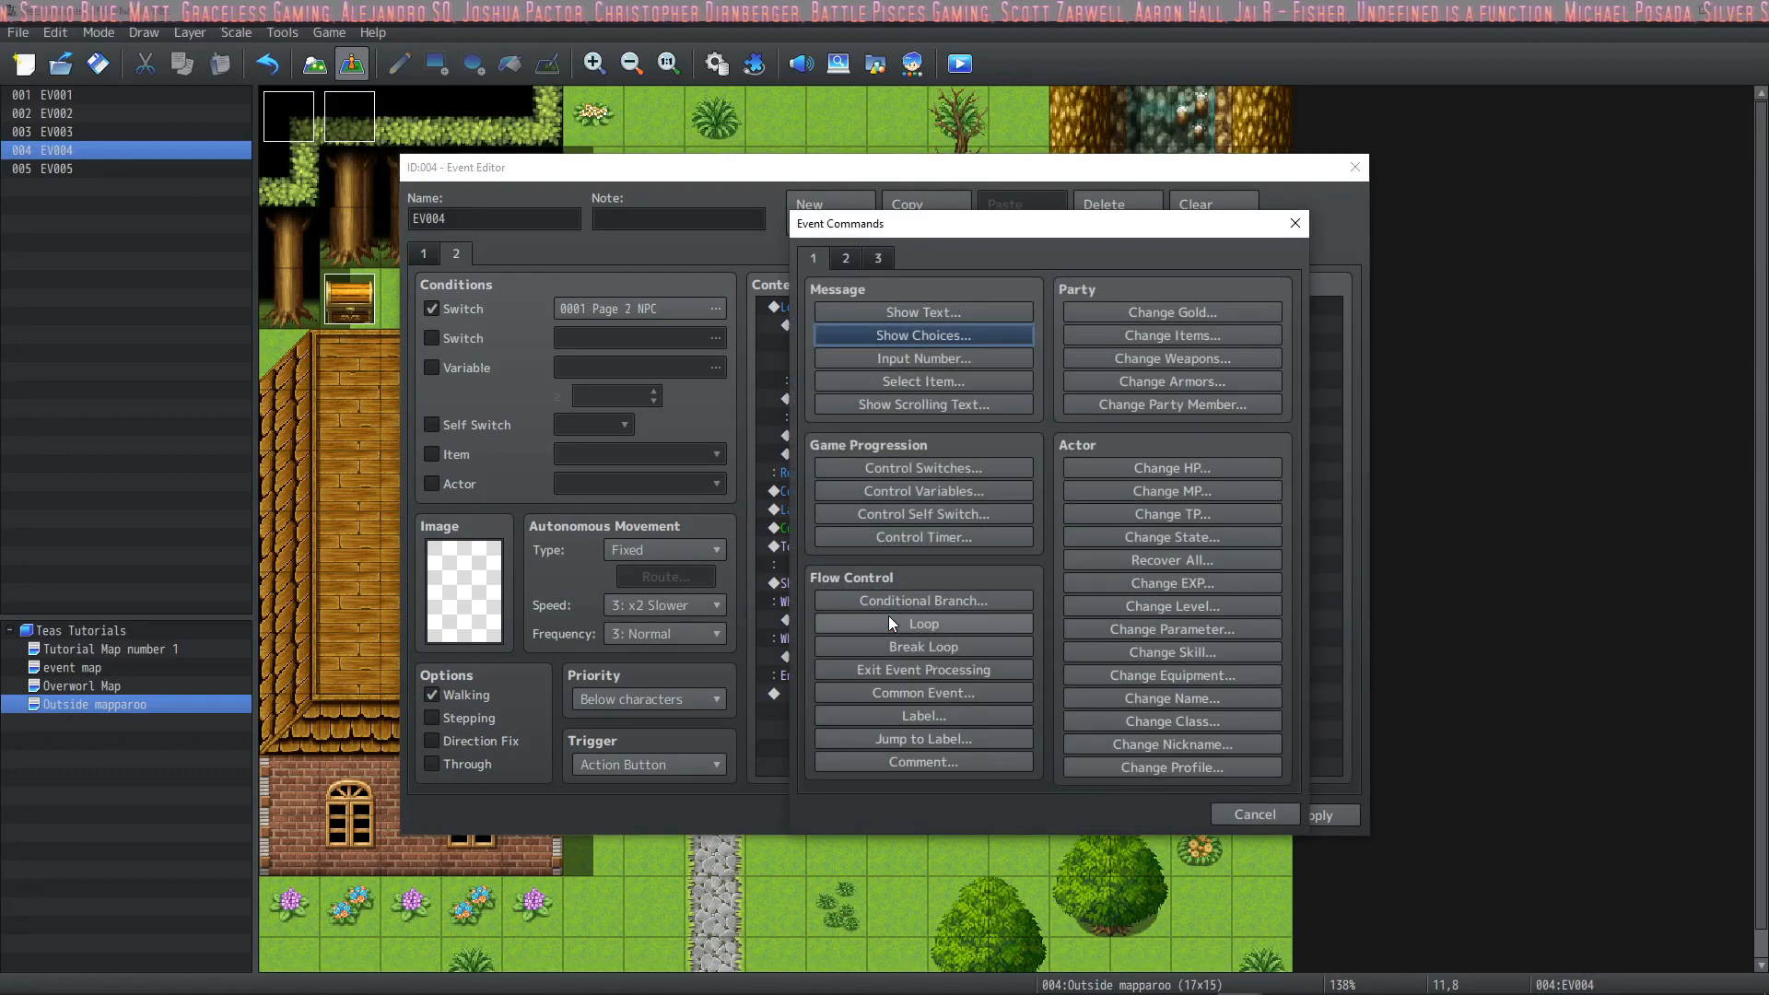
pyautogui.click(932, 738)
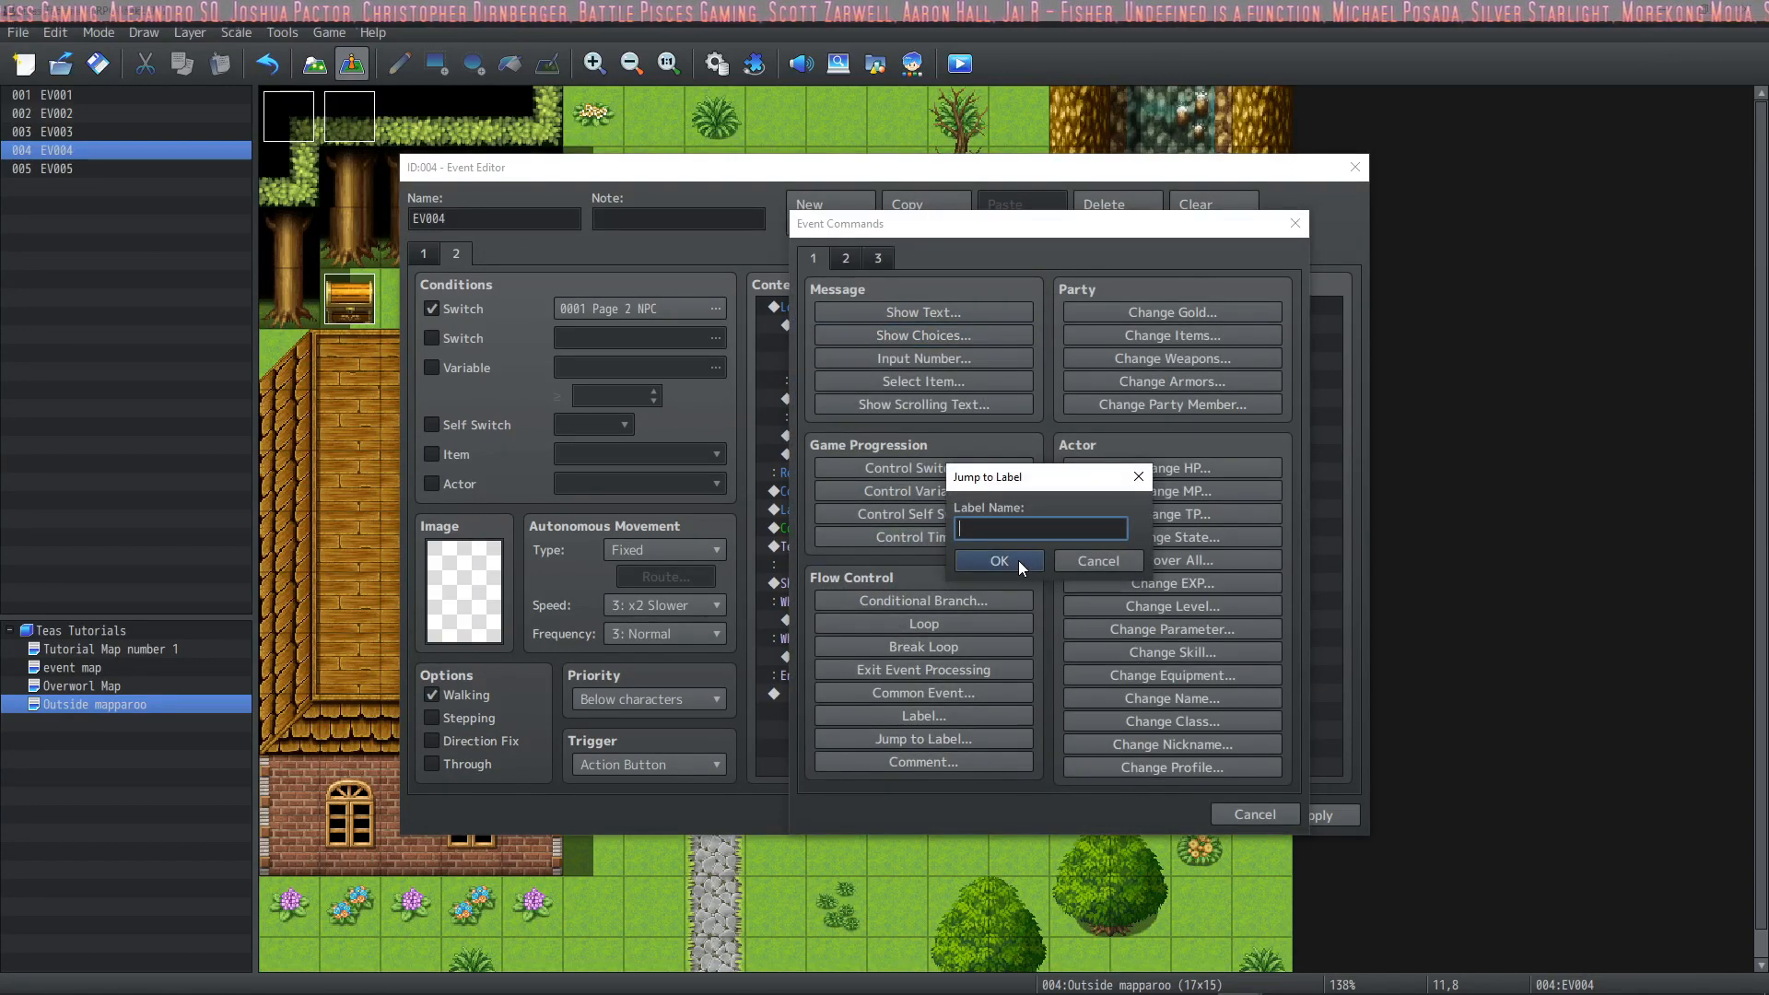
pyautogui.write('puppies')
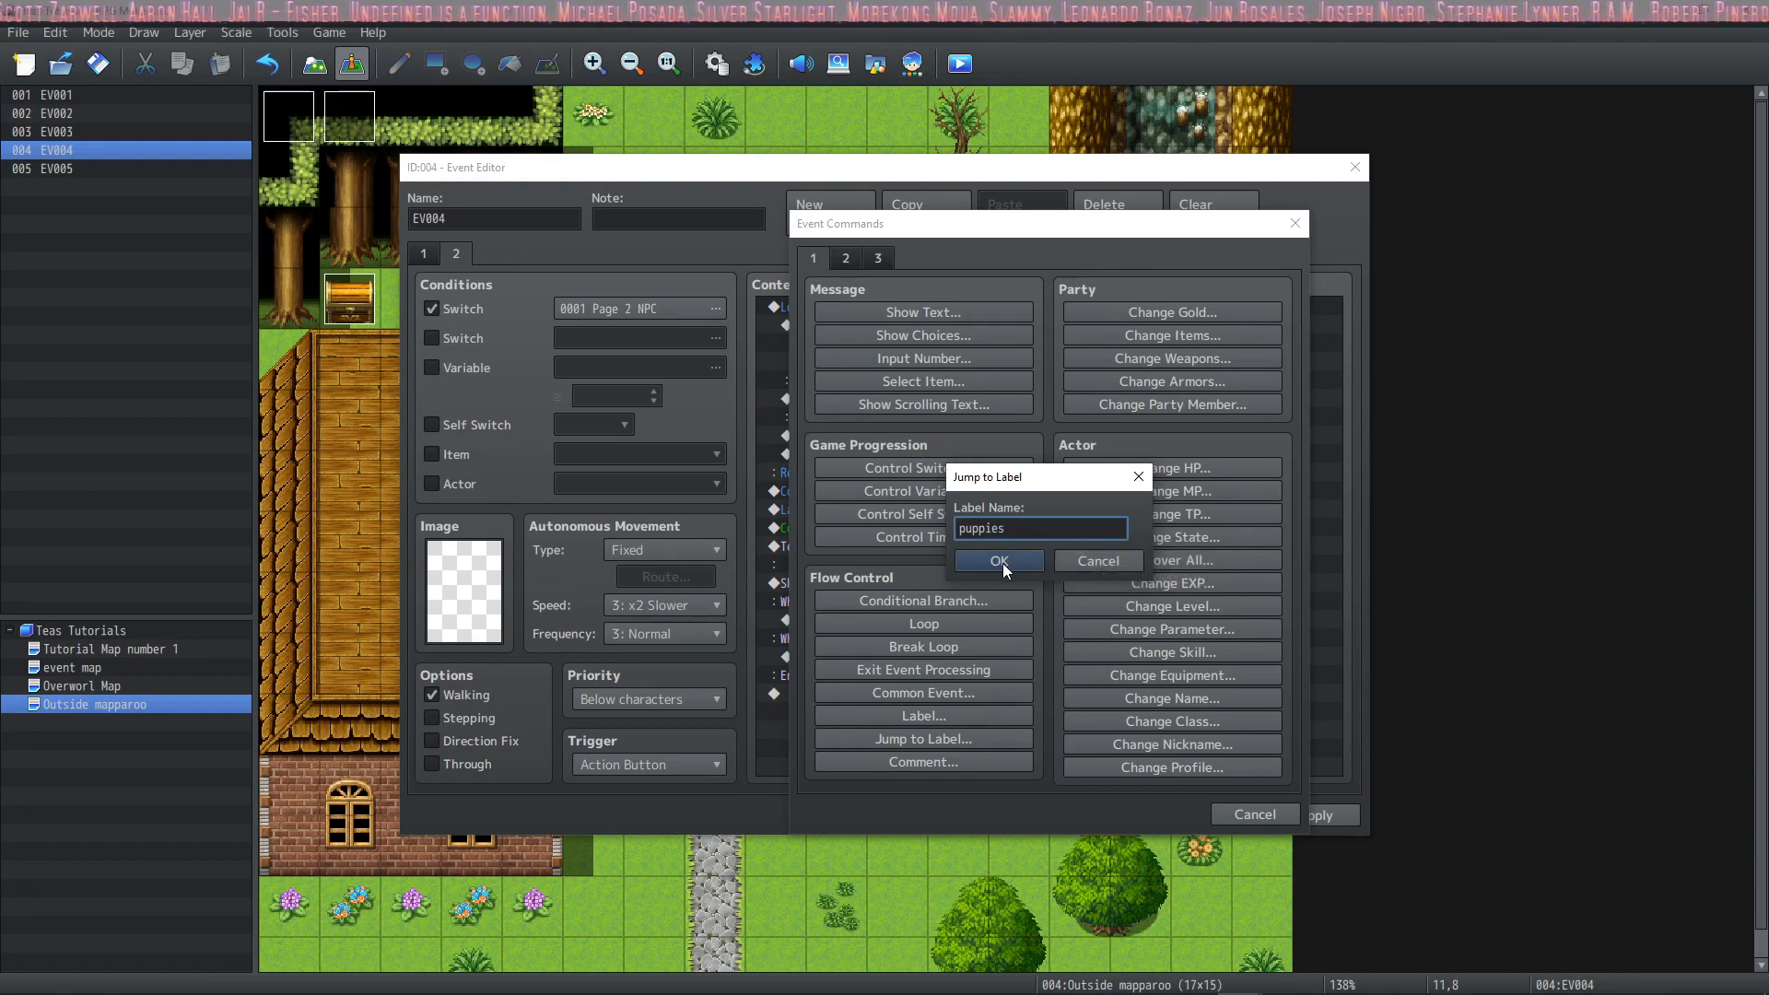
pyautogui.click(1000, 561)
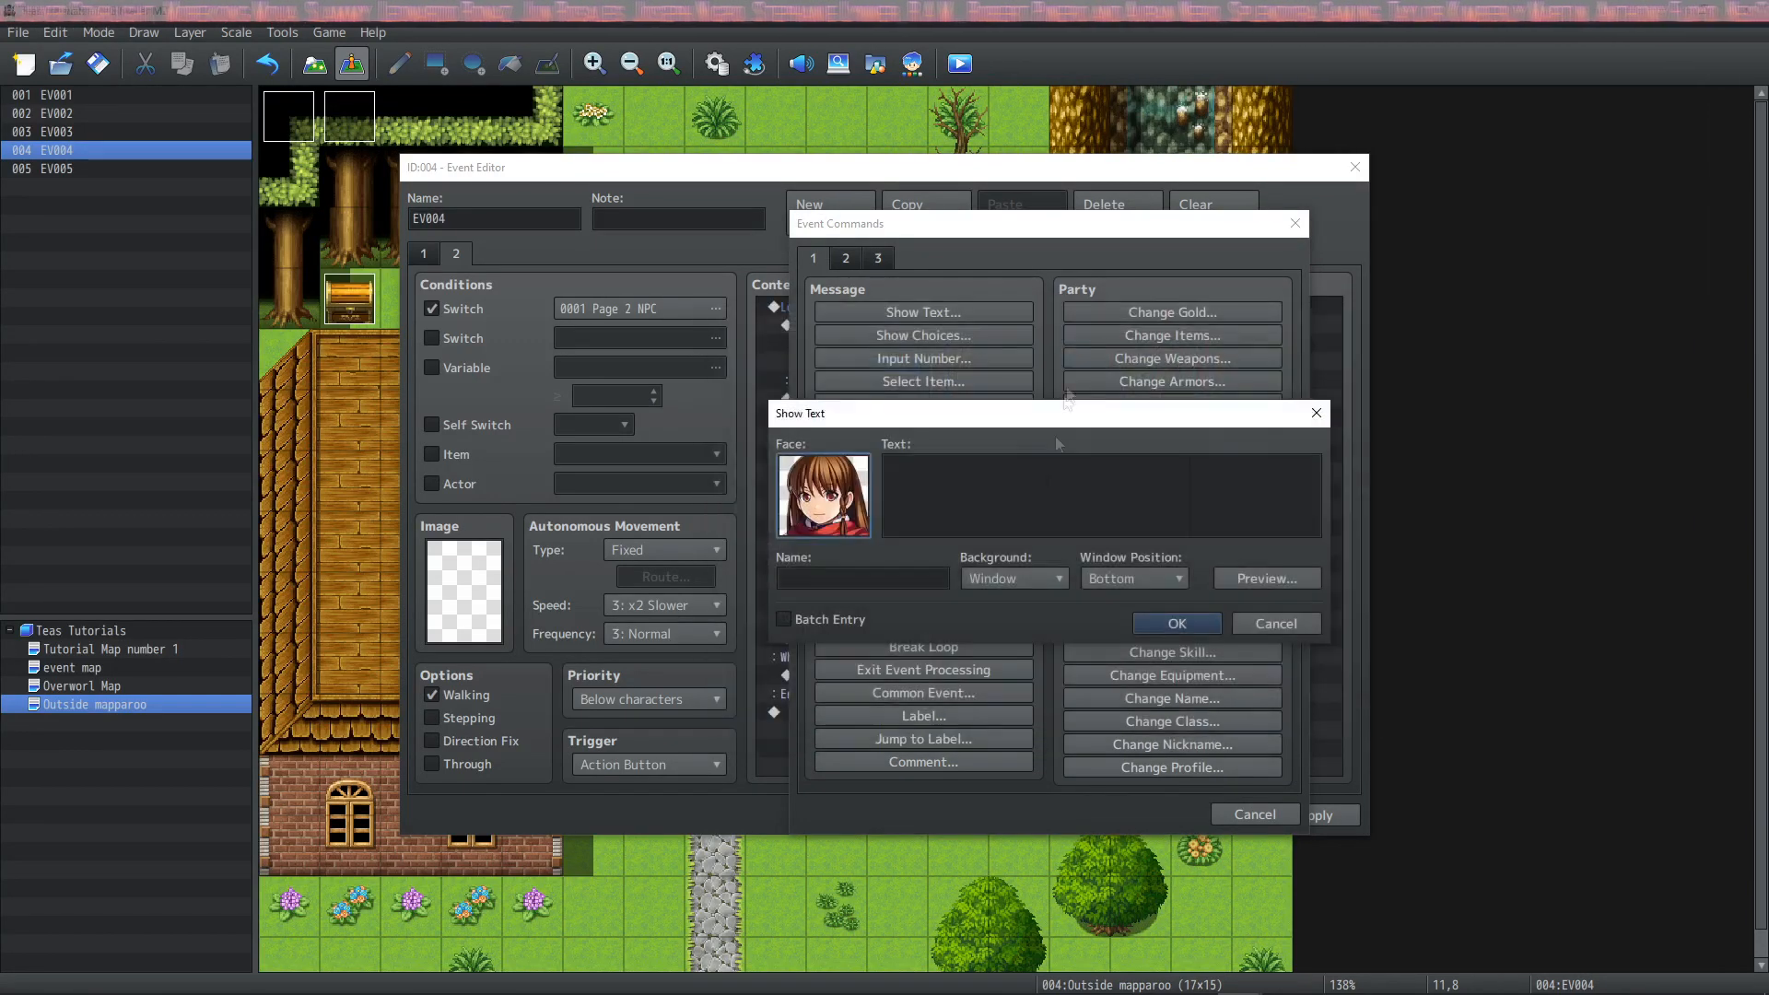
# Step: In the "Don't jump to label." branch, add a Show Text named YOU with a face image, reading "I don't feel like it..."
pyautogui.click(1043, 502)
pyautogui.write('I don')
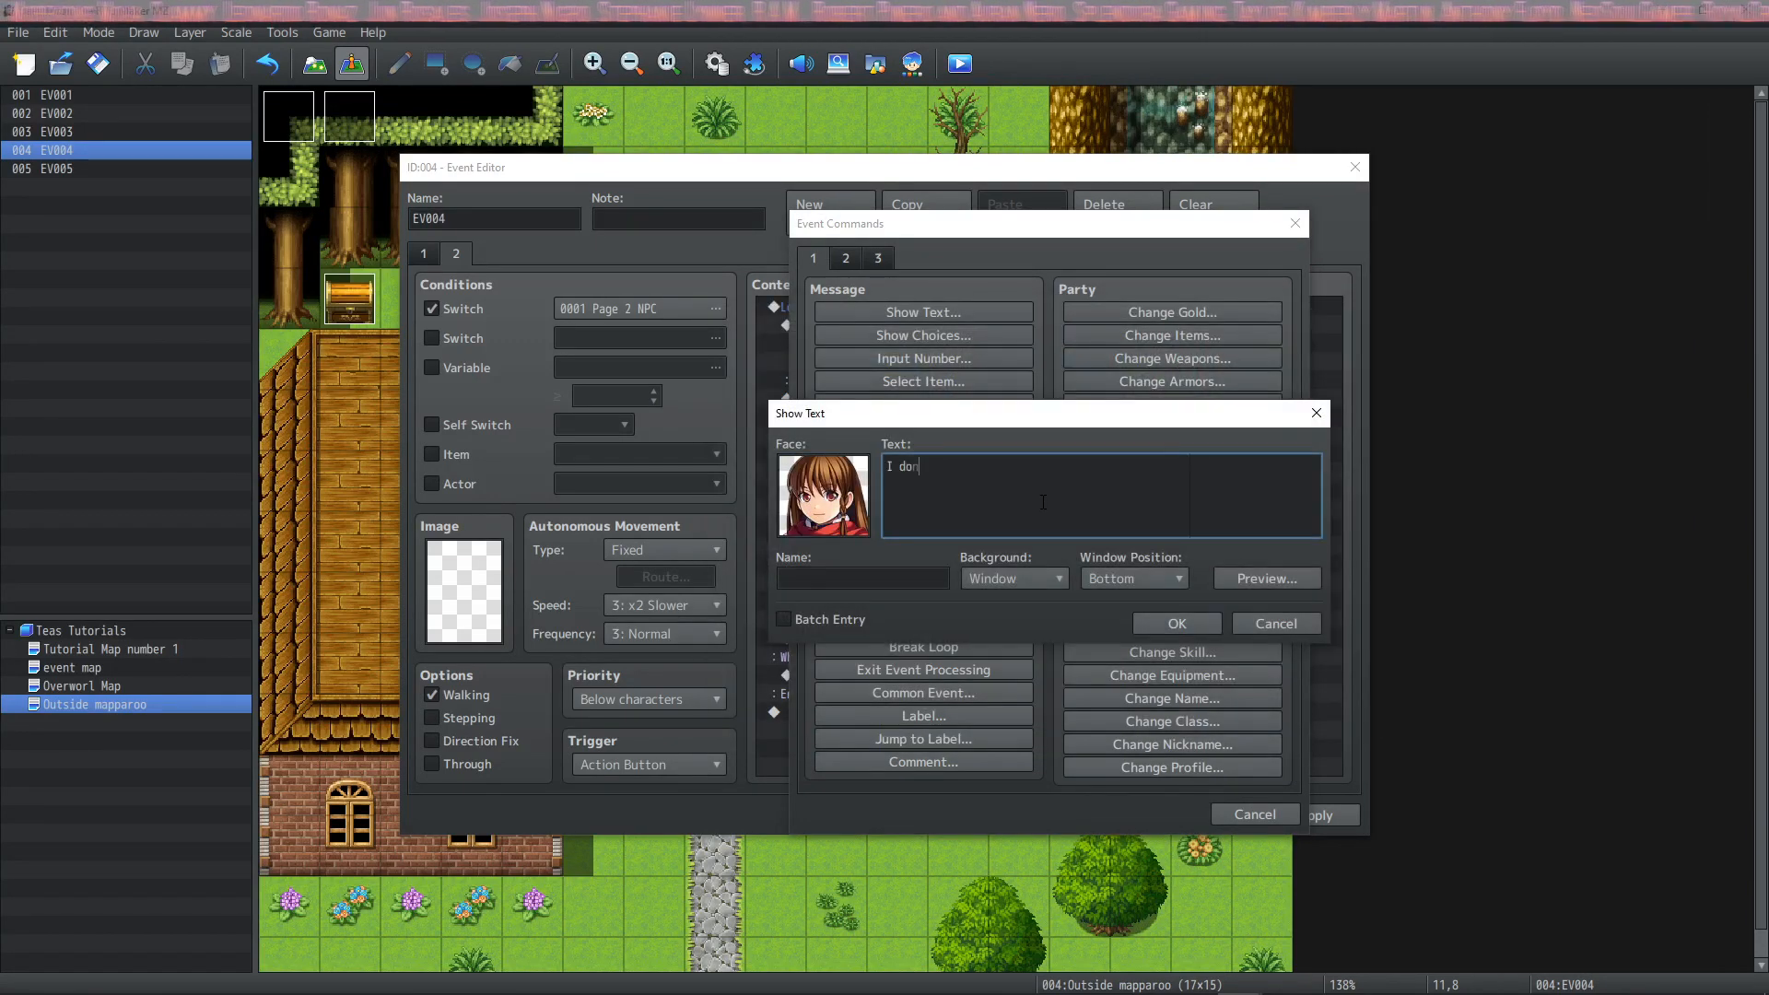
pyautogui.click(909, 579)
pyautogui.write('Y')
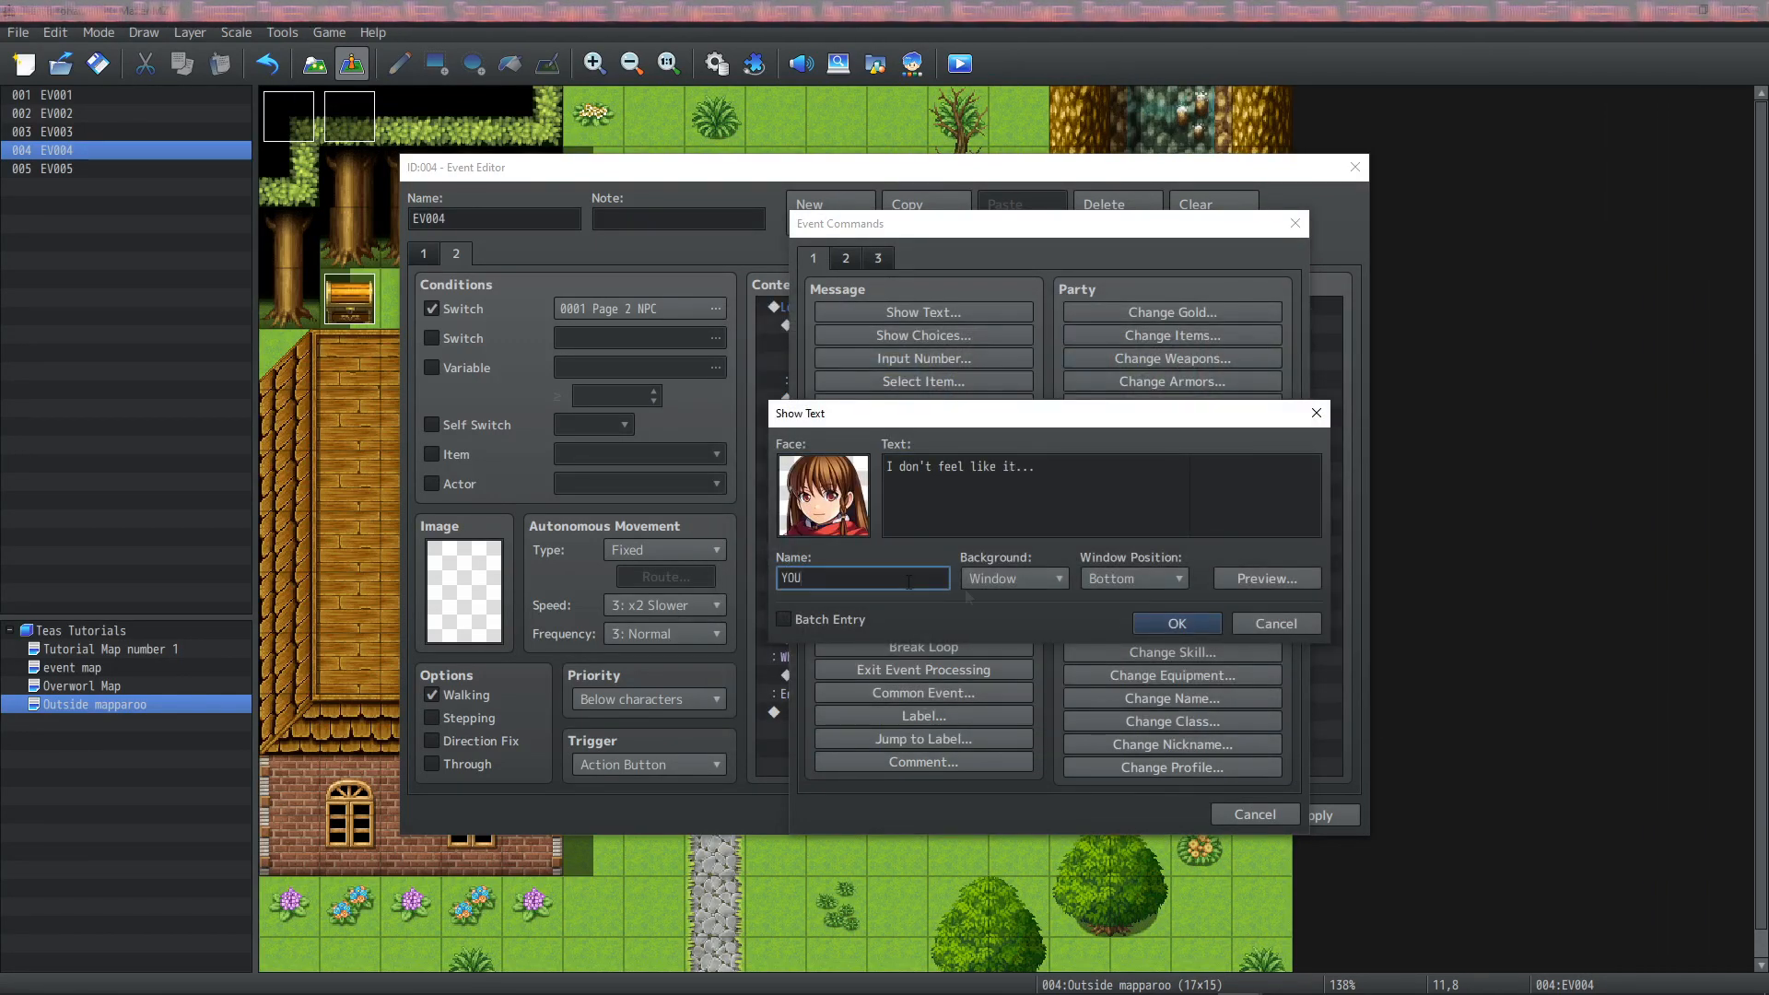
pyautogui.write('OU')
pyautogui.press('Return')
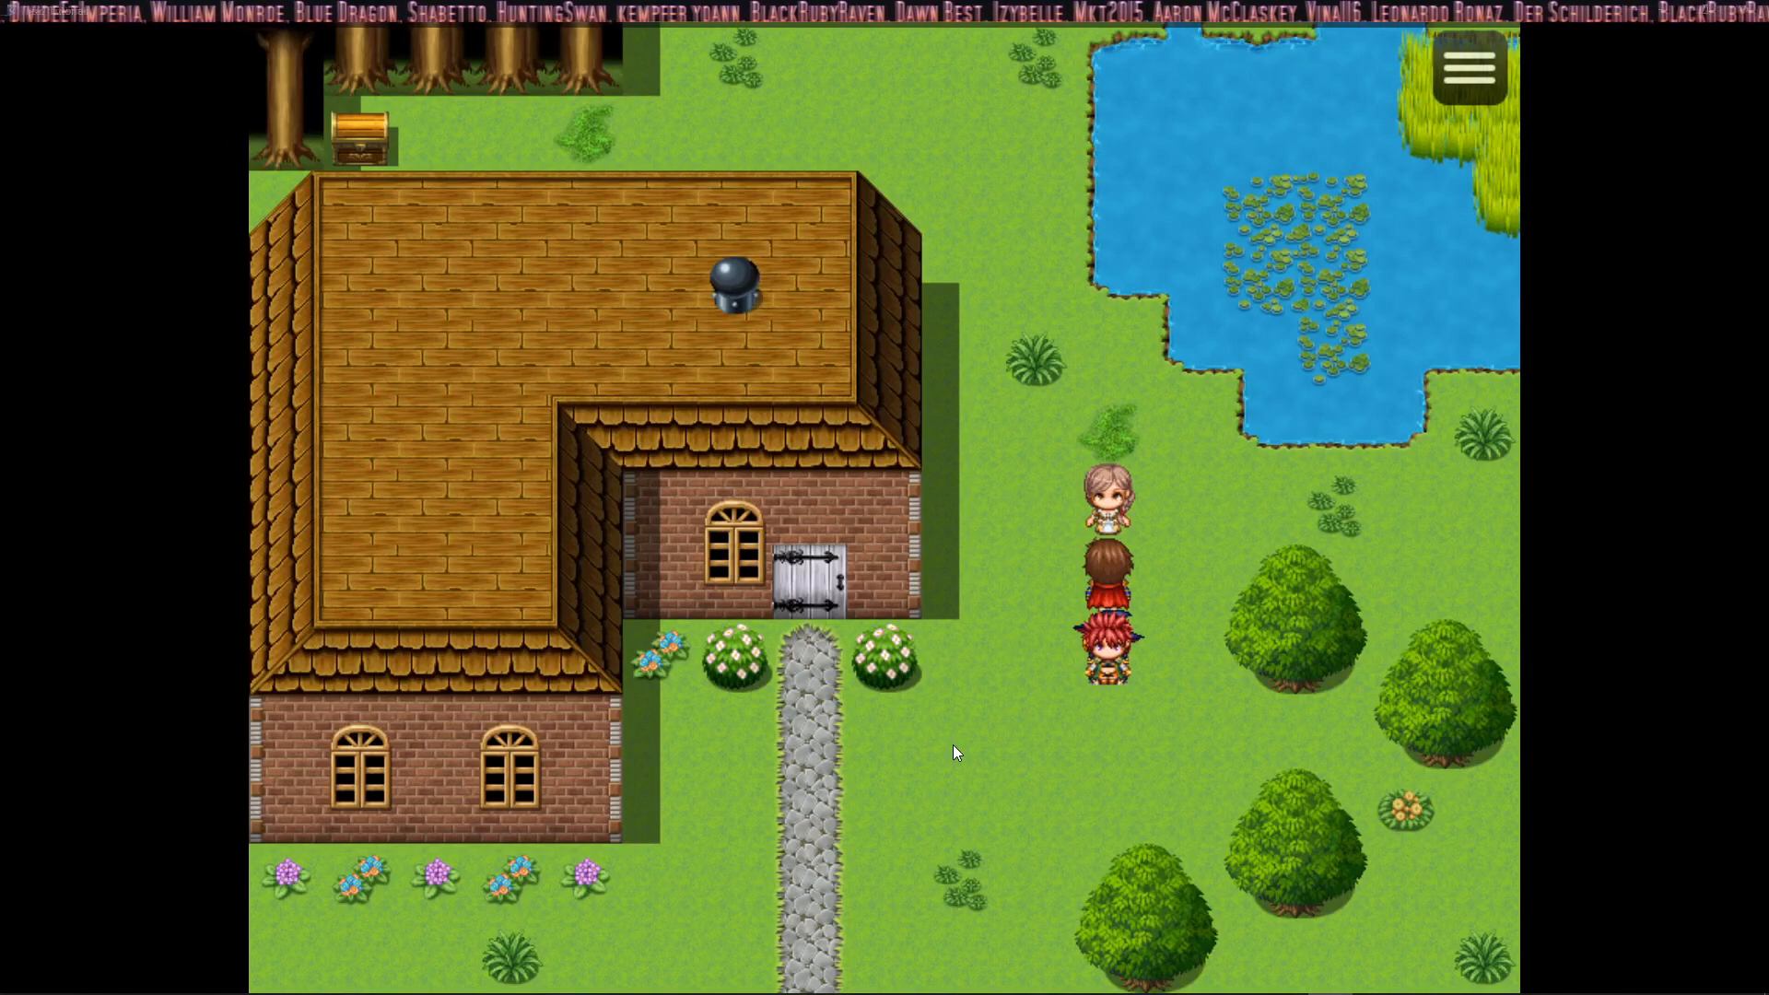
# Step: In the playtest, talk to the NPC, give the happy reply, select the Potion and dismiss Creepy Dude's message
pyautogui.press('Return')
pyautogui.press('Up')
pyautogui.press('Up')
pyautogui.press('Up')
pyautogui.press('Up')
pyautogui.press('Up')
pyautogui.press('Up')
pyautogui.press('Up')
pyautogui.press('Return')
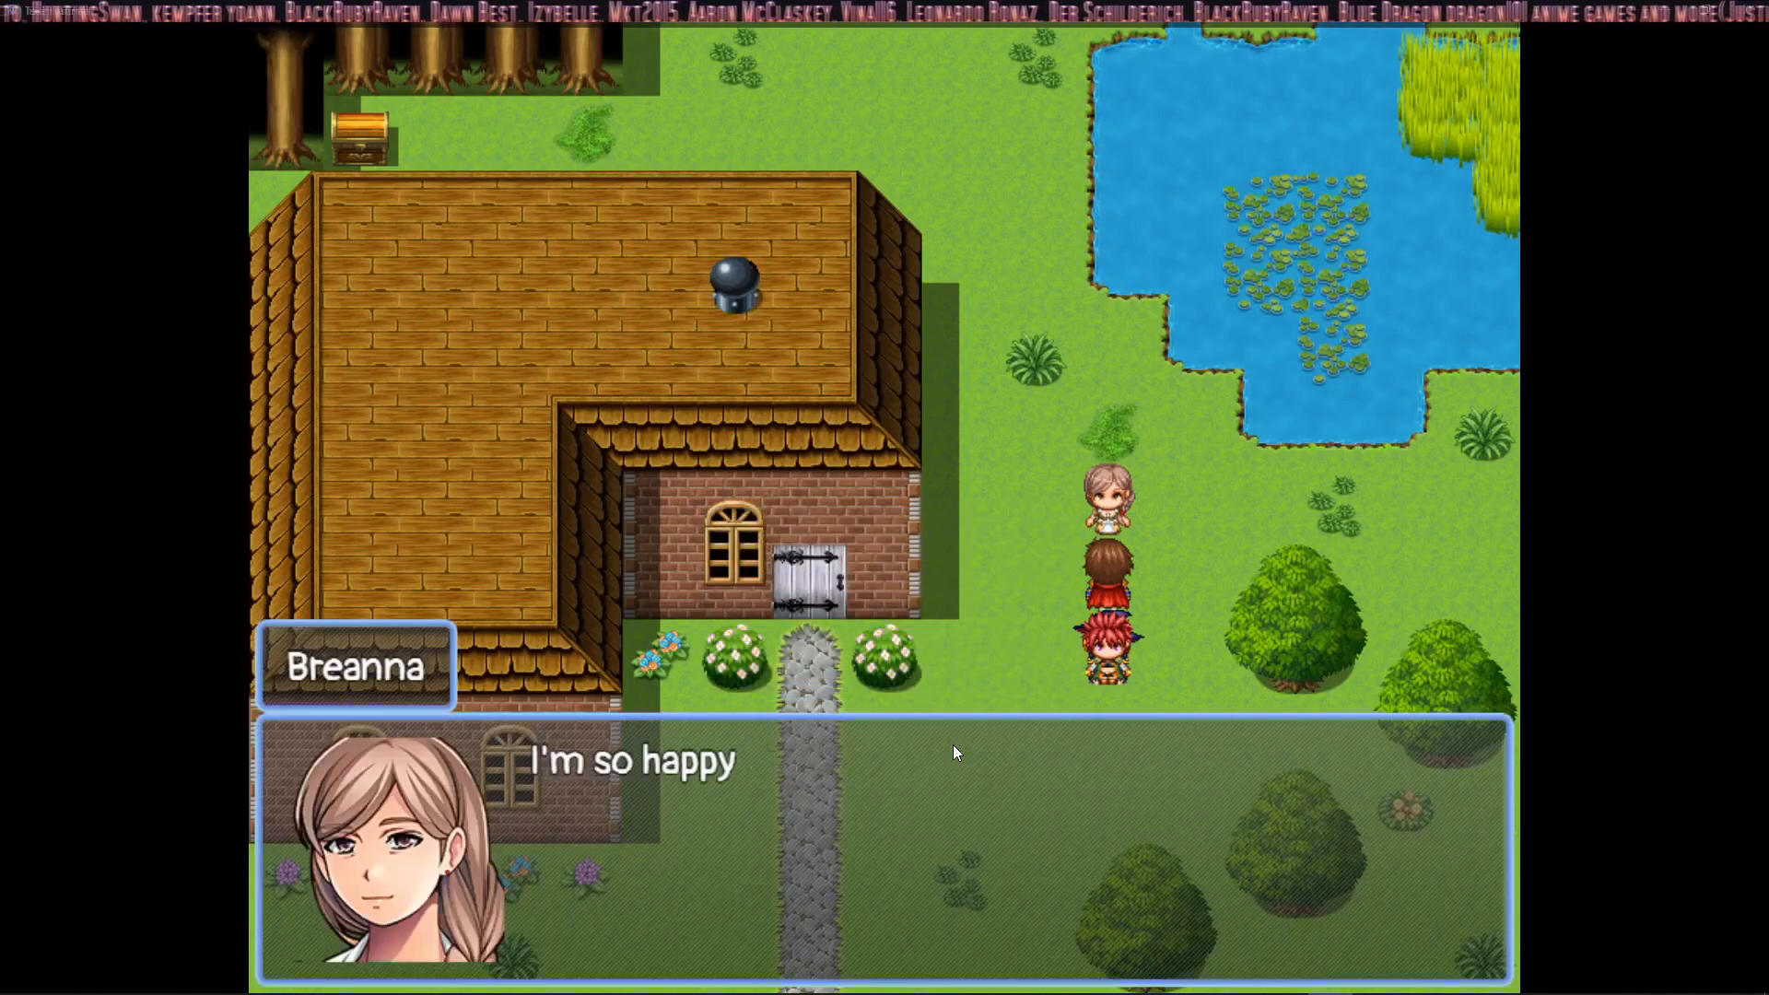
pyautogui.press('Return')
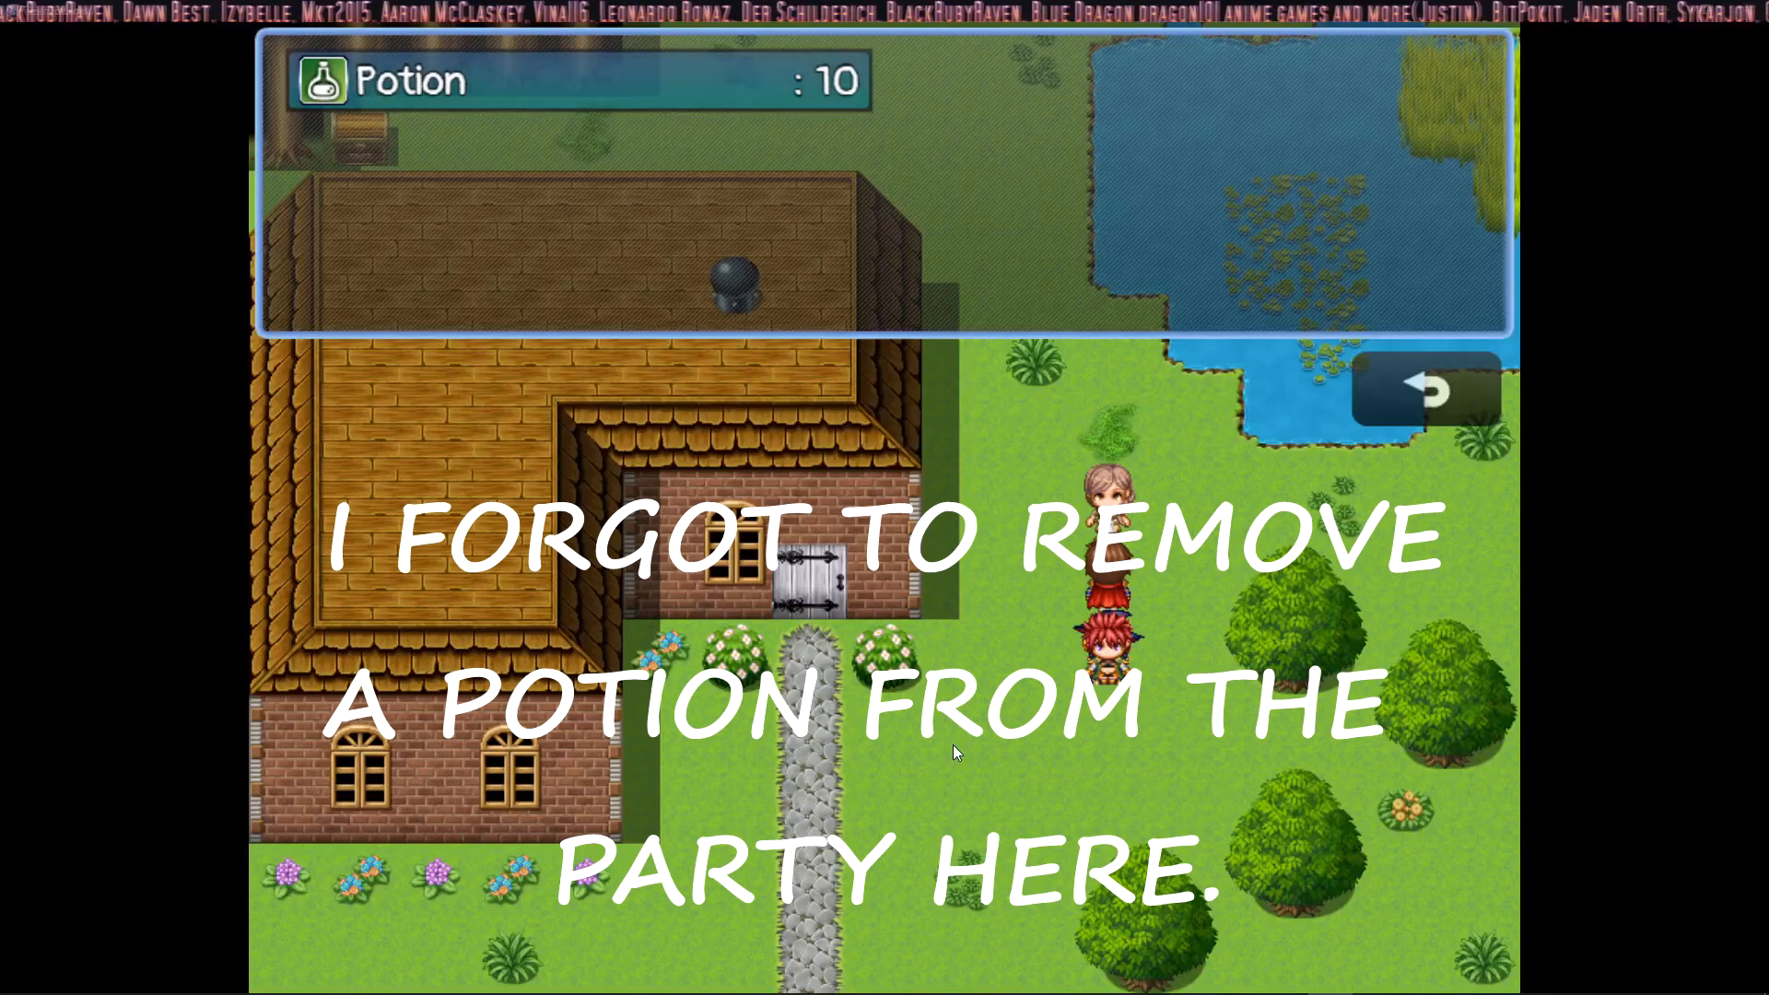
pyautogui.press('Return')
pyautogui.press('Return')
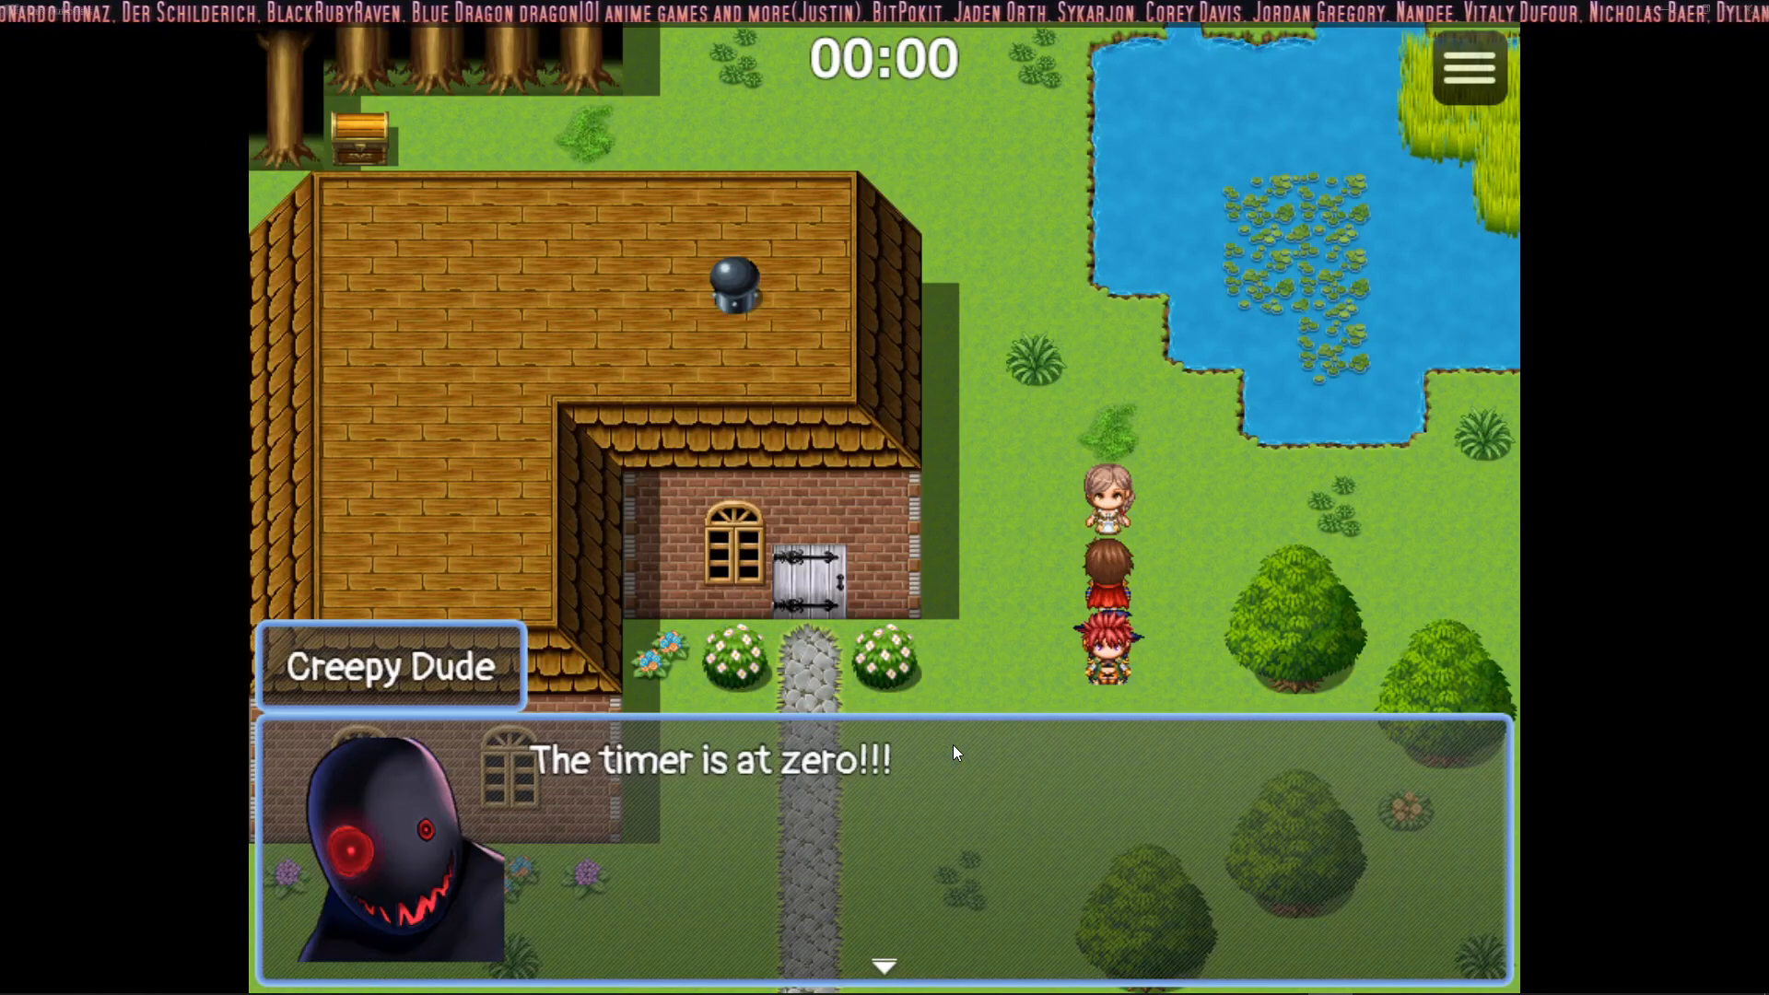
pyautogui.press('Return')
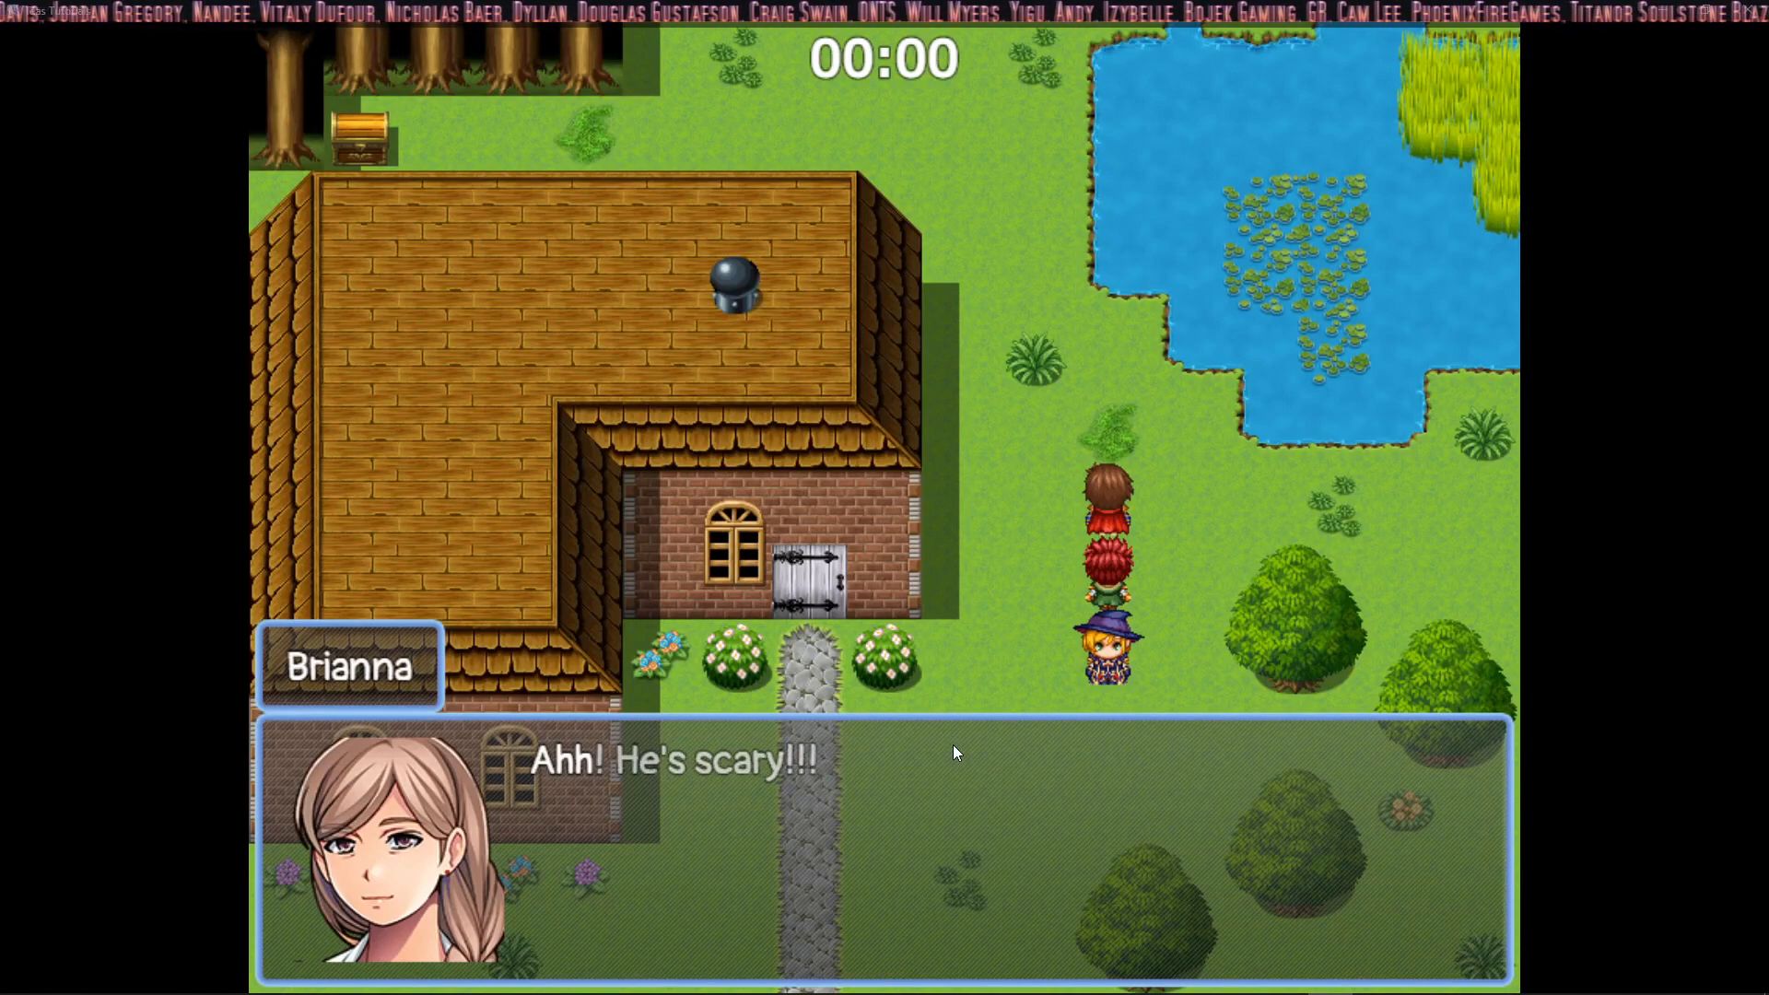
# Step: Advance through Brianna's repeated scared messages and test the "Jump to label?" choice more than once
pyautogui.press('Return')
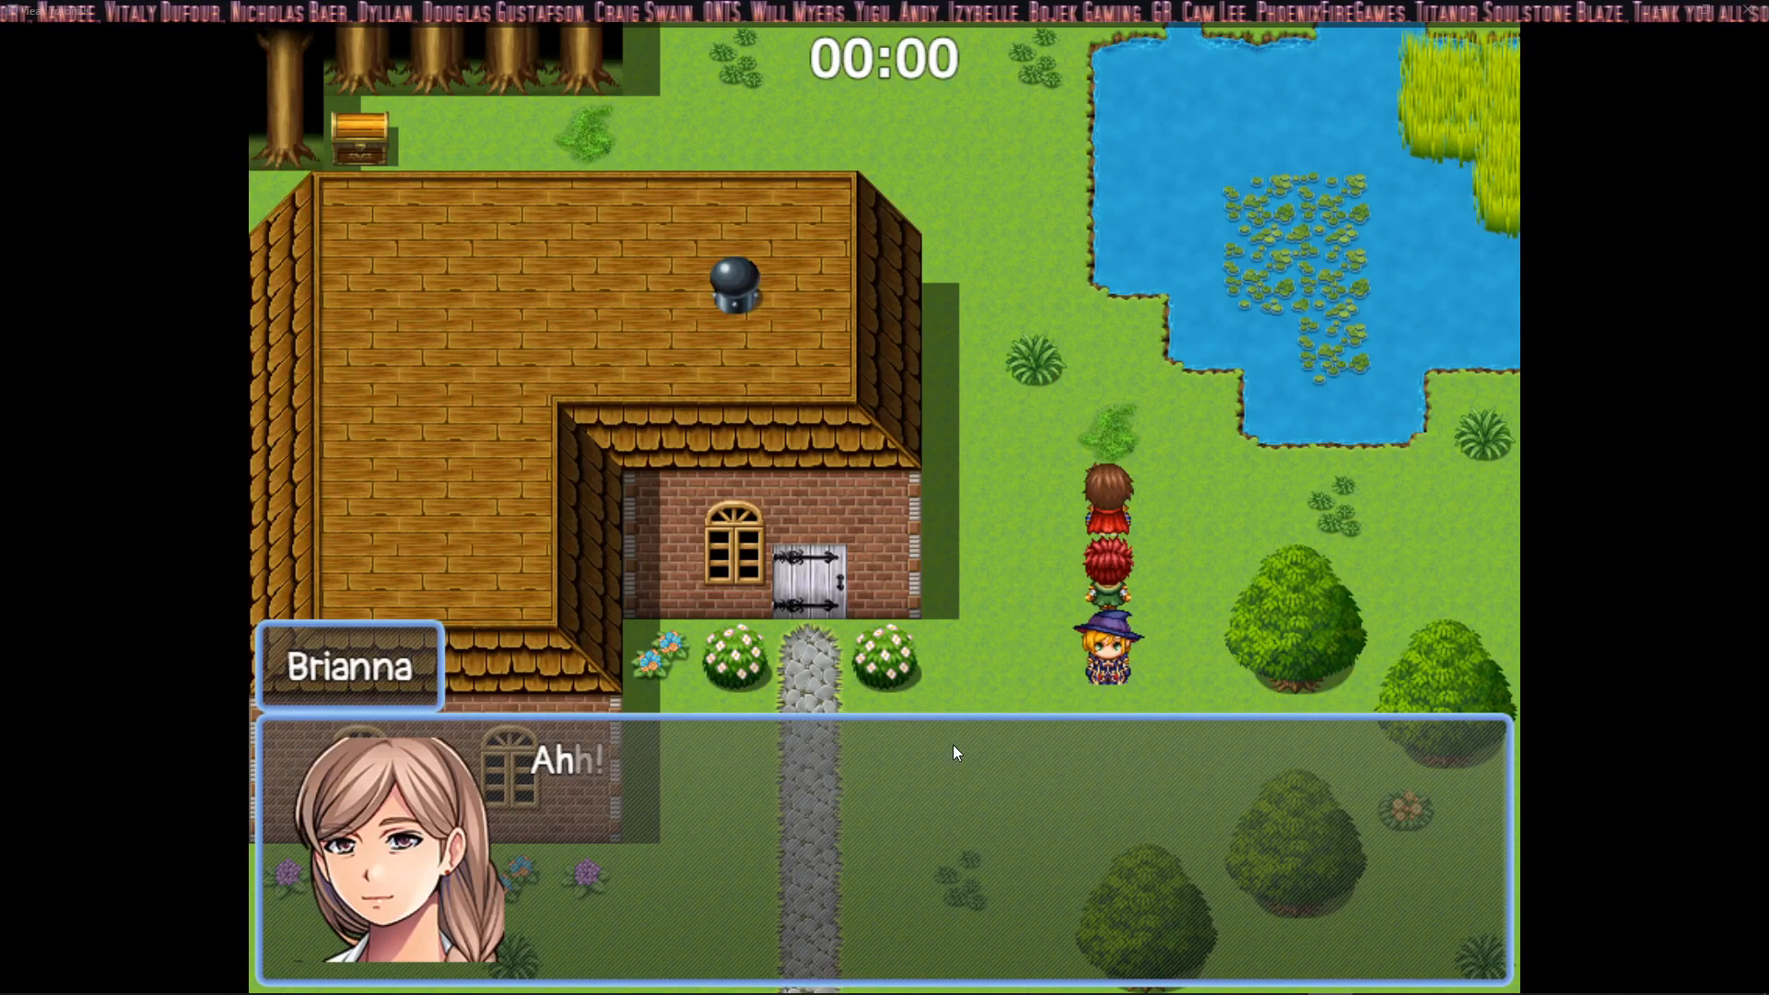
pyautogui.press('Return')
pyautogui.press('Return')
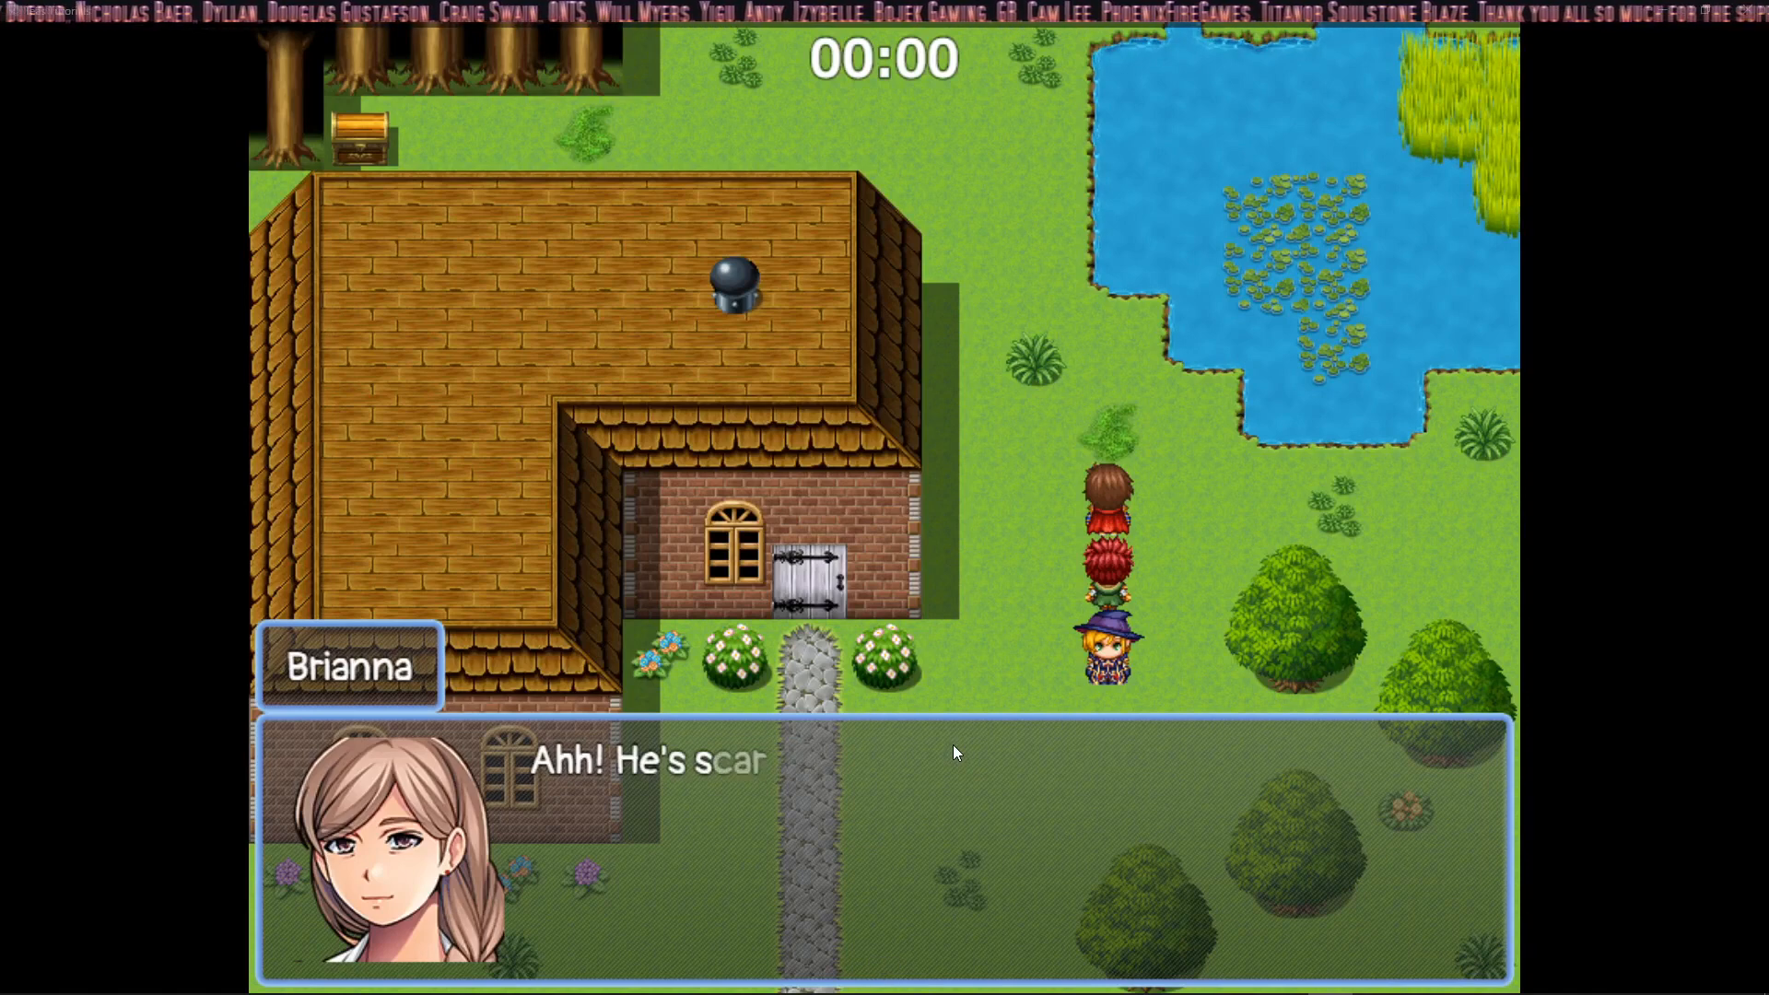
pyautogui.press('Return')
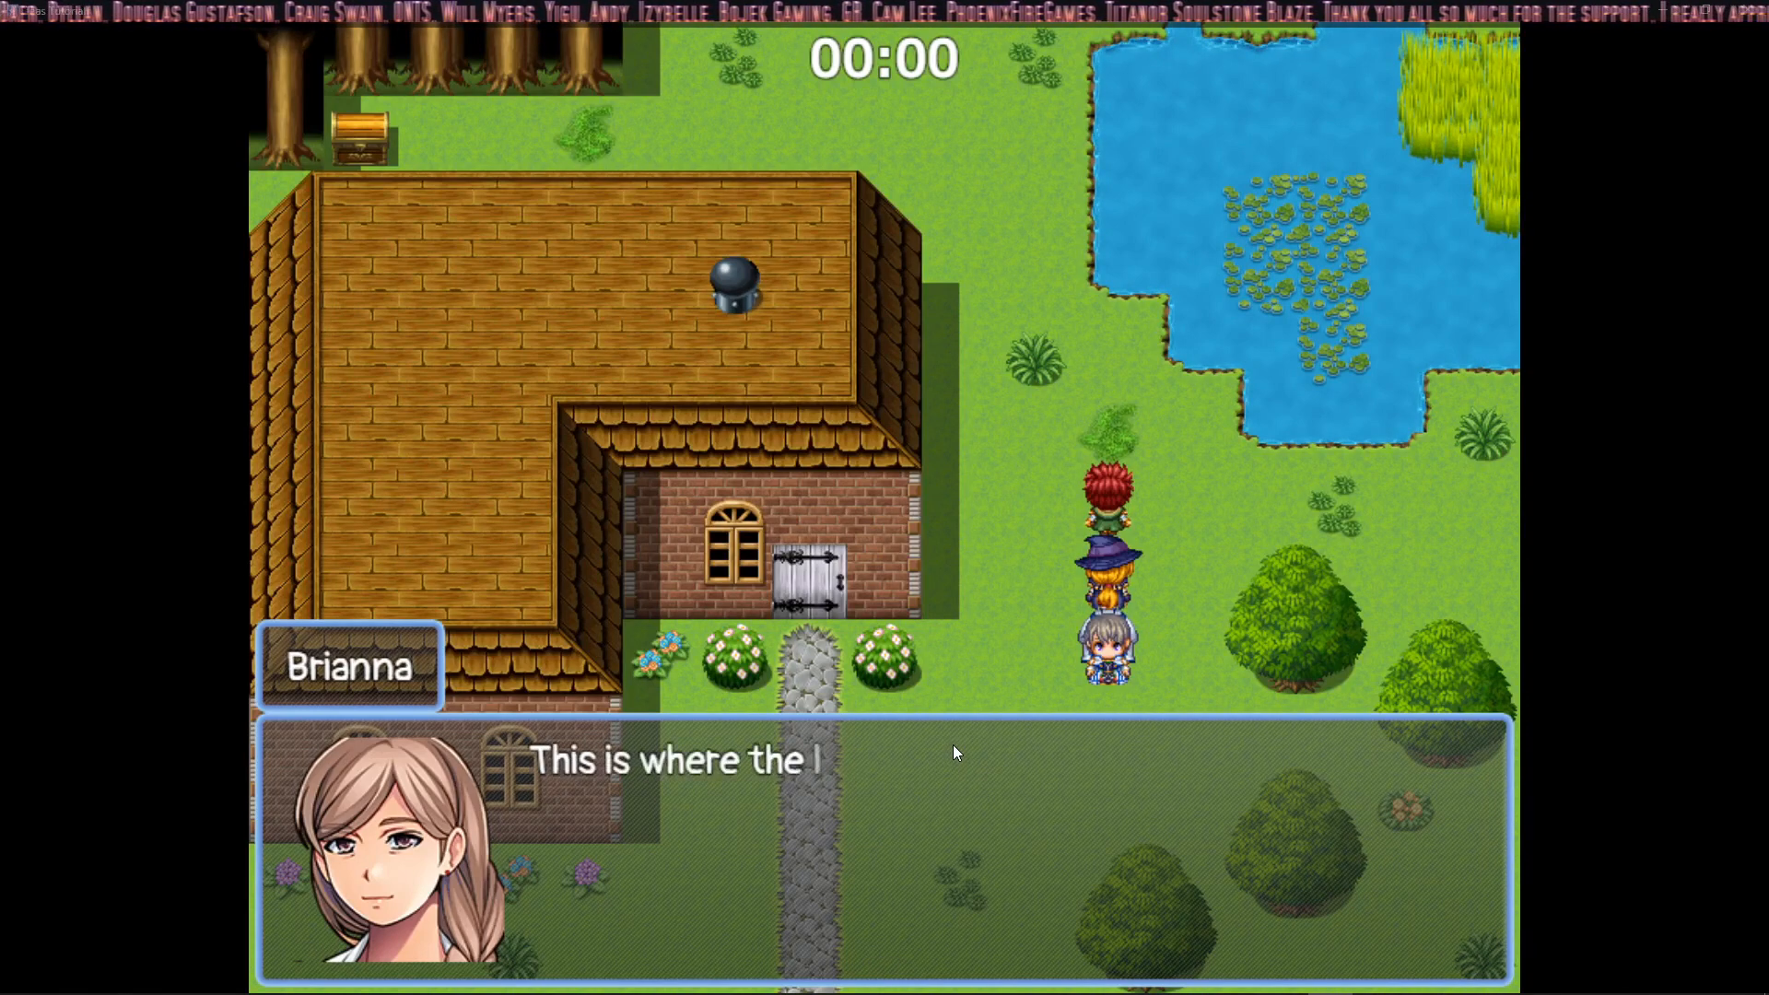
pyautogui.press('Down')
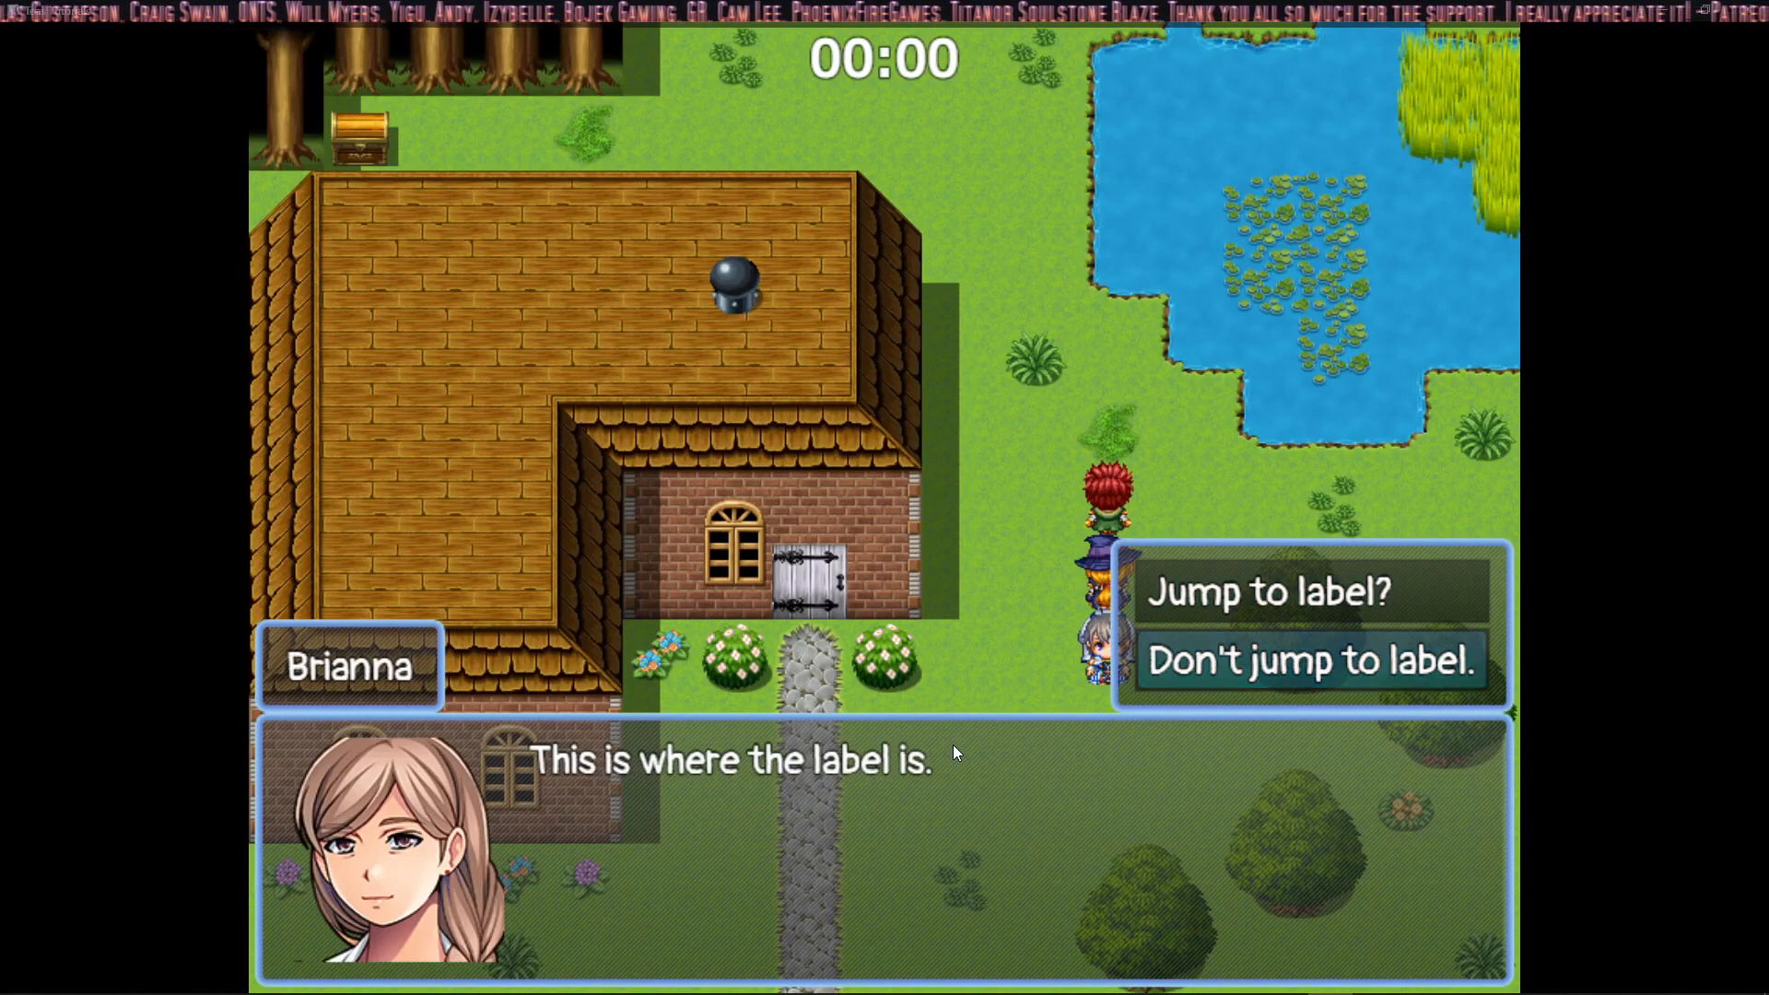
pyautogui.press('Up')
pyautogui.press('Return')
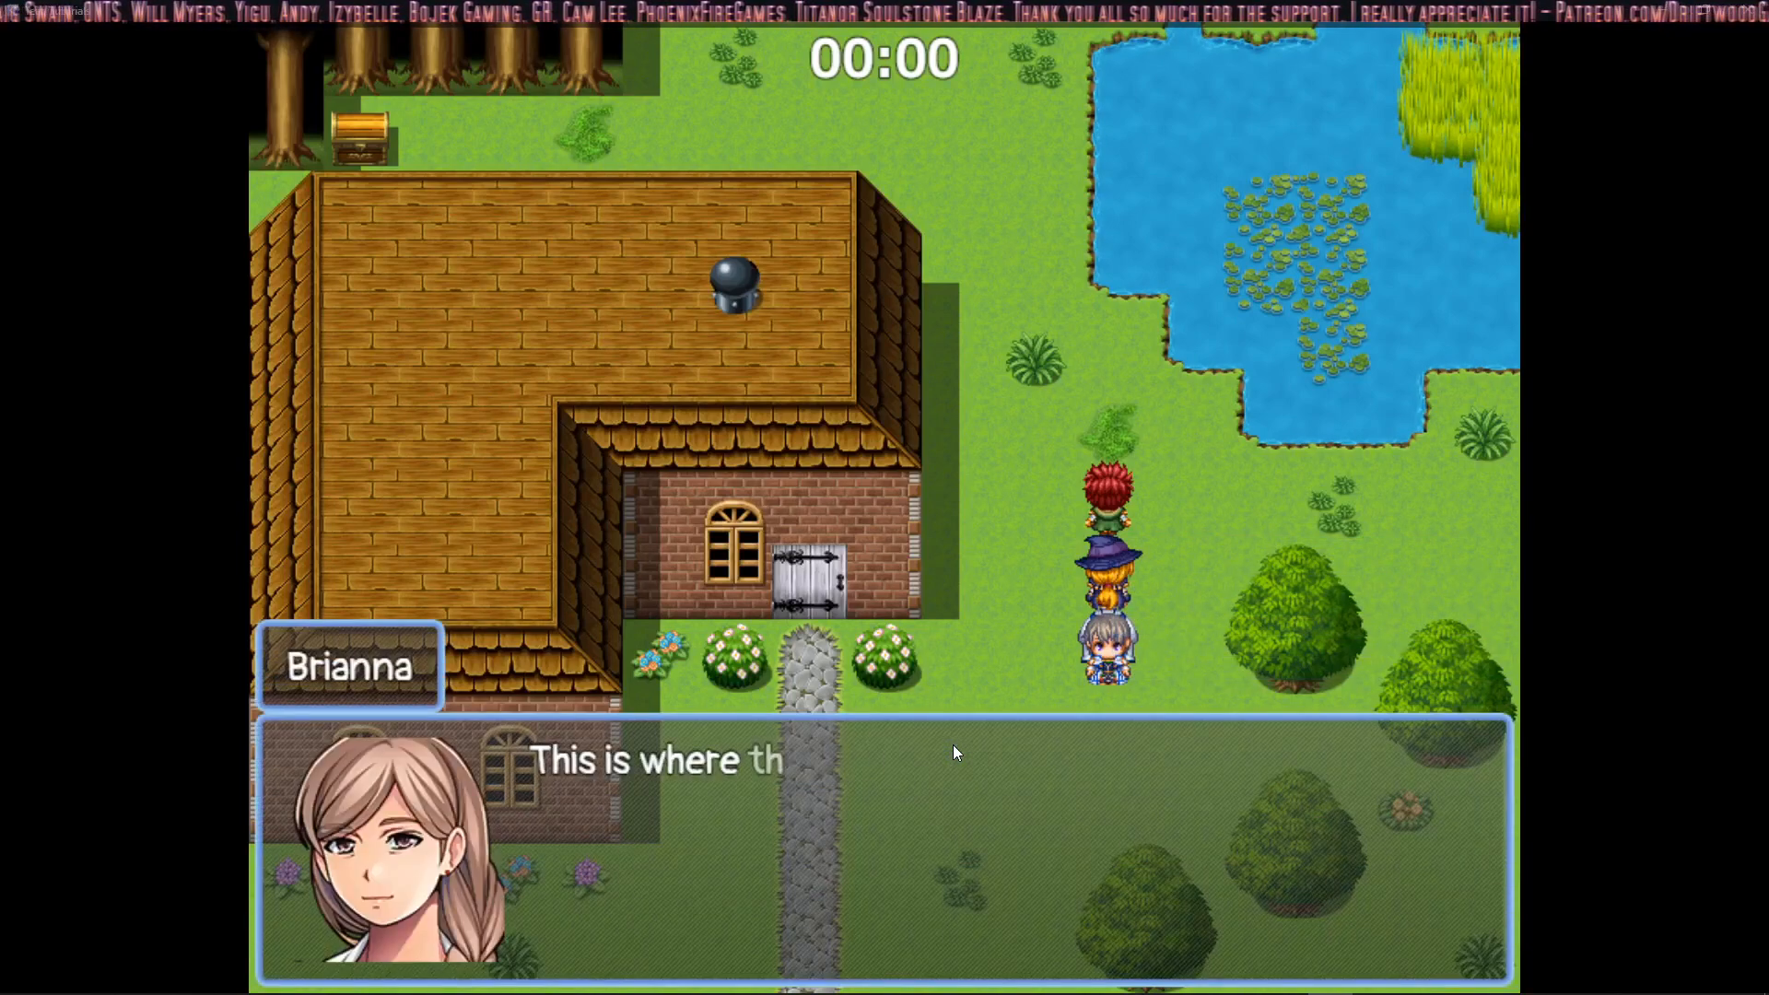
pyautogui.press('Return')
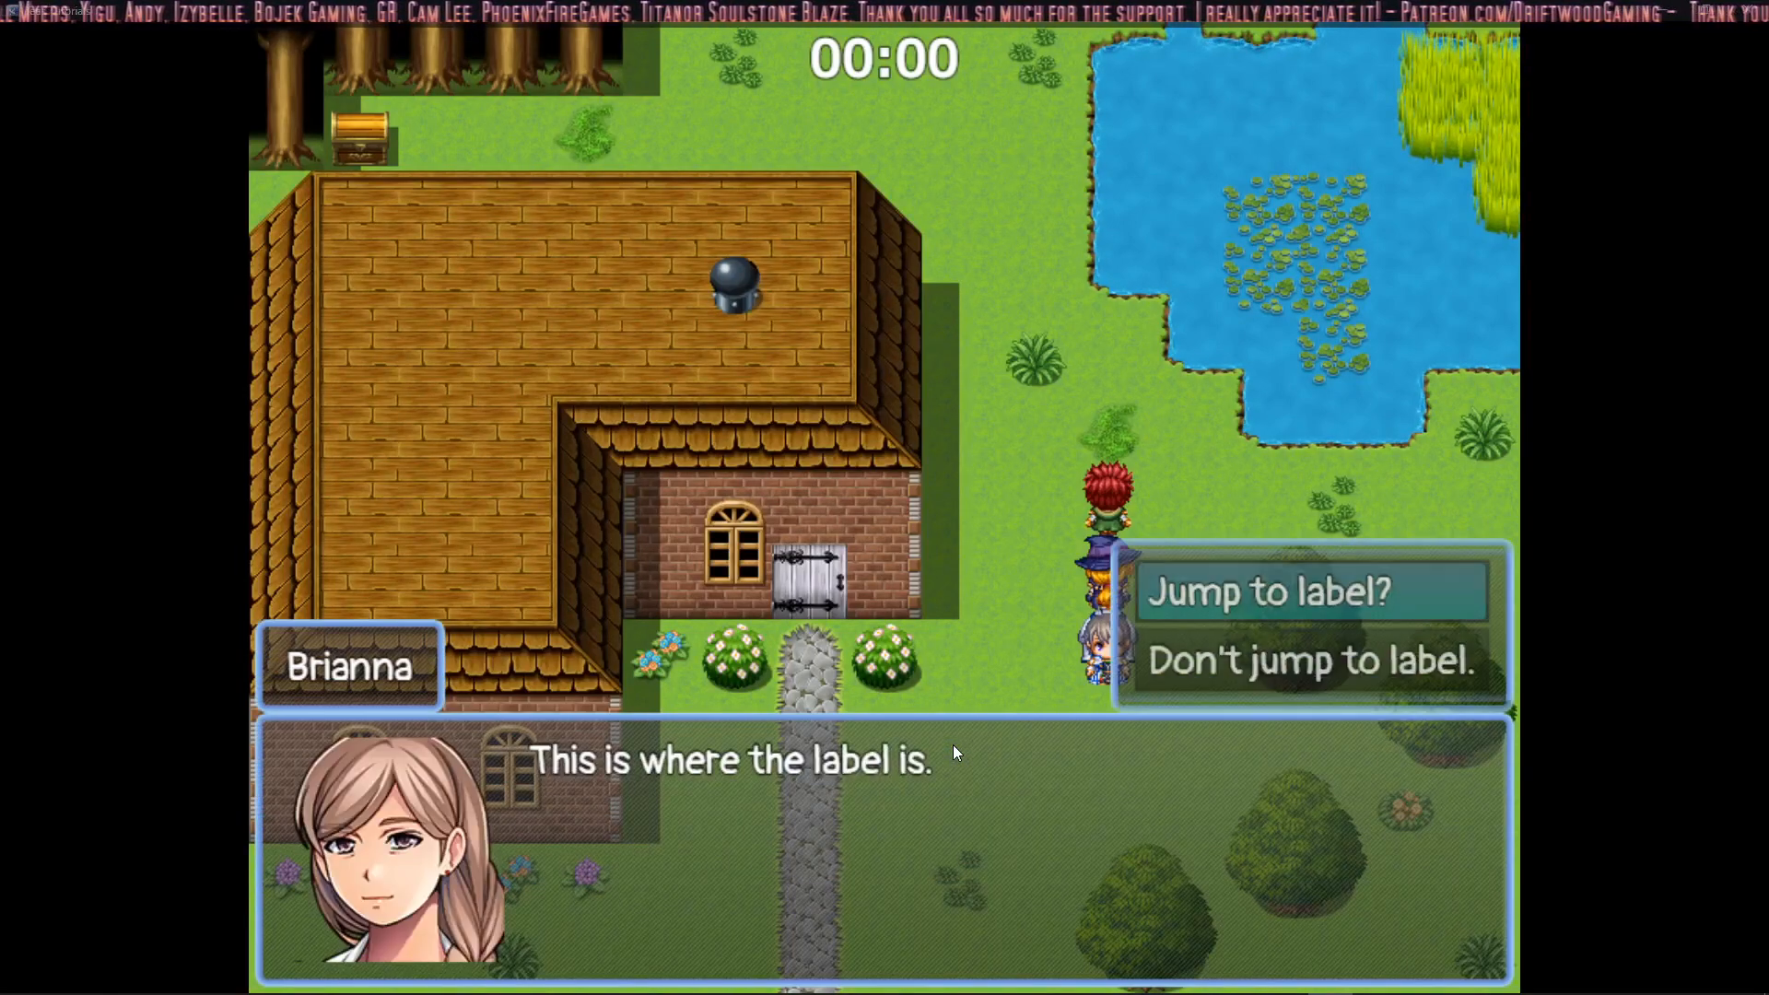
pyautogui.press('Return')
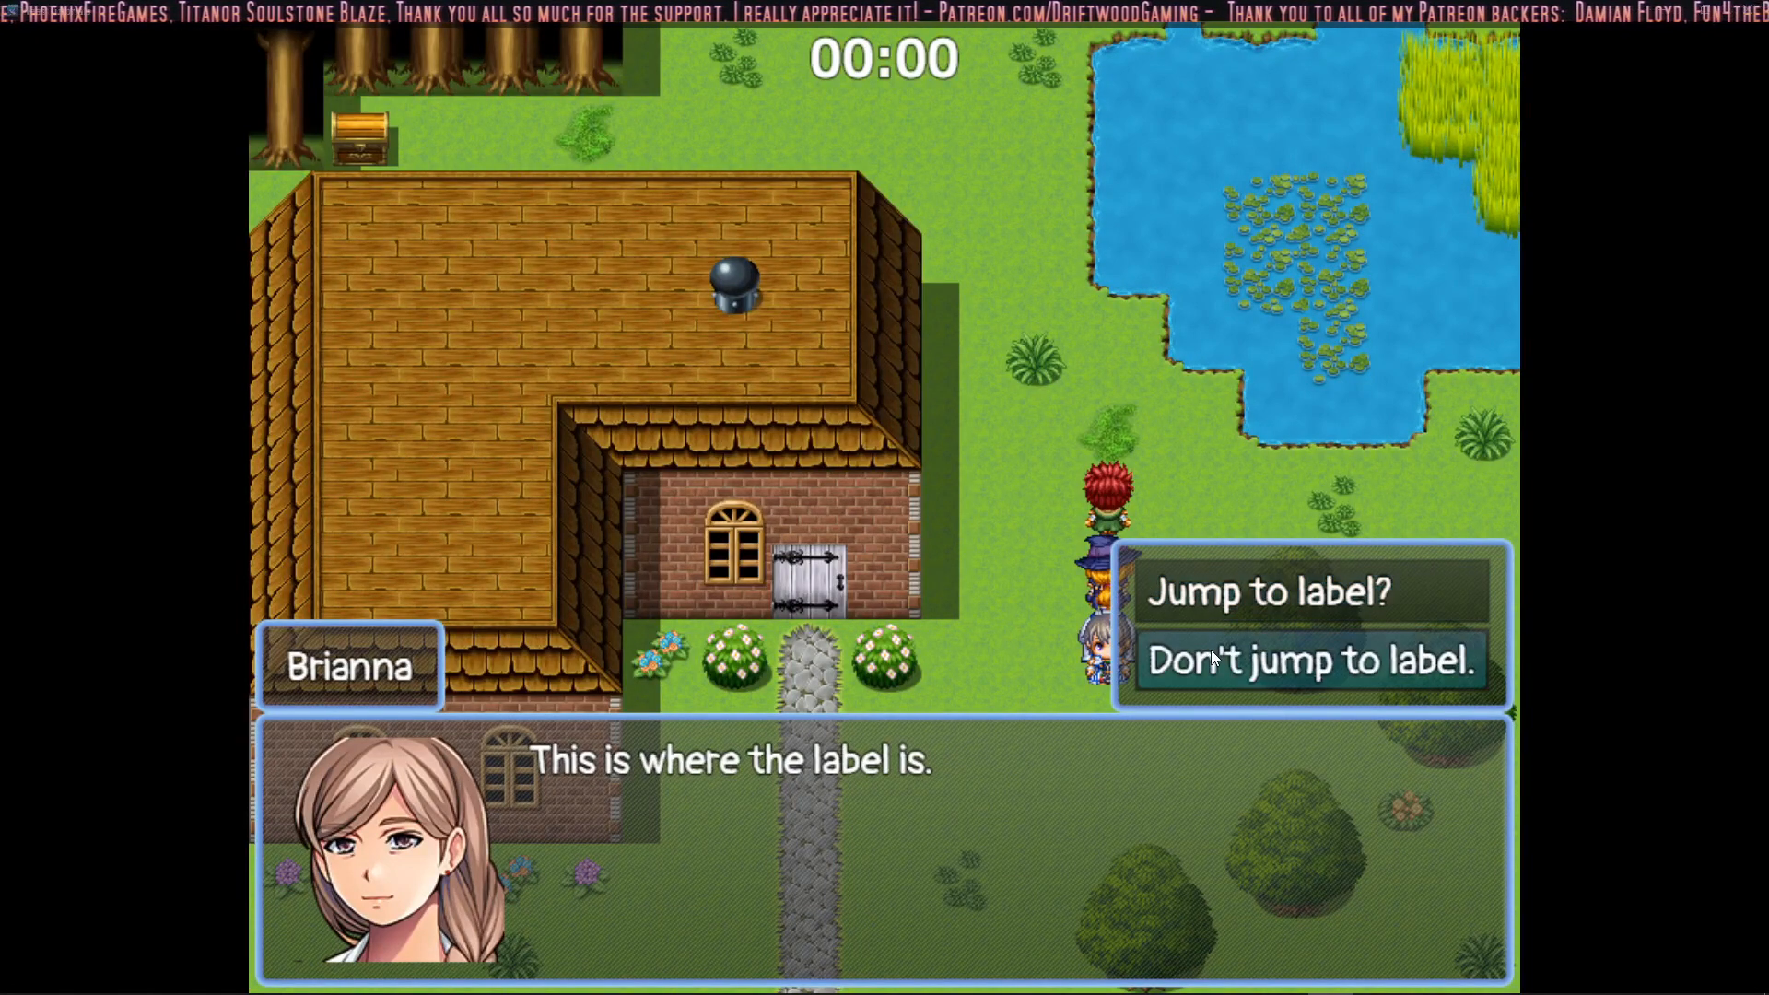
# Step: Close the playtest and give page 2 of EV004 the light-brown-haired woman's image from People1
pyautogui.click(1748, 9)
pyautogui.doubleClick(980, 620)
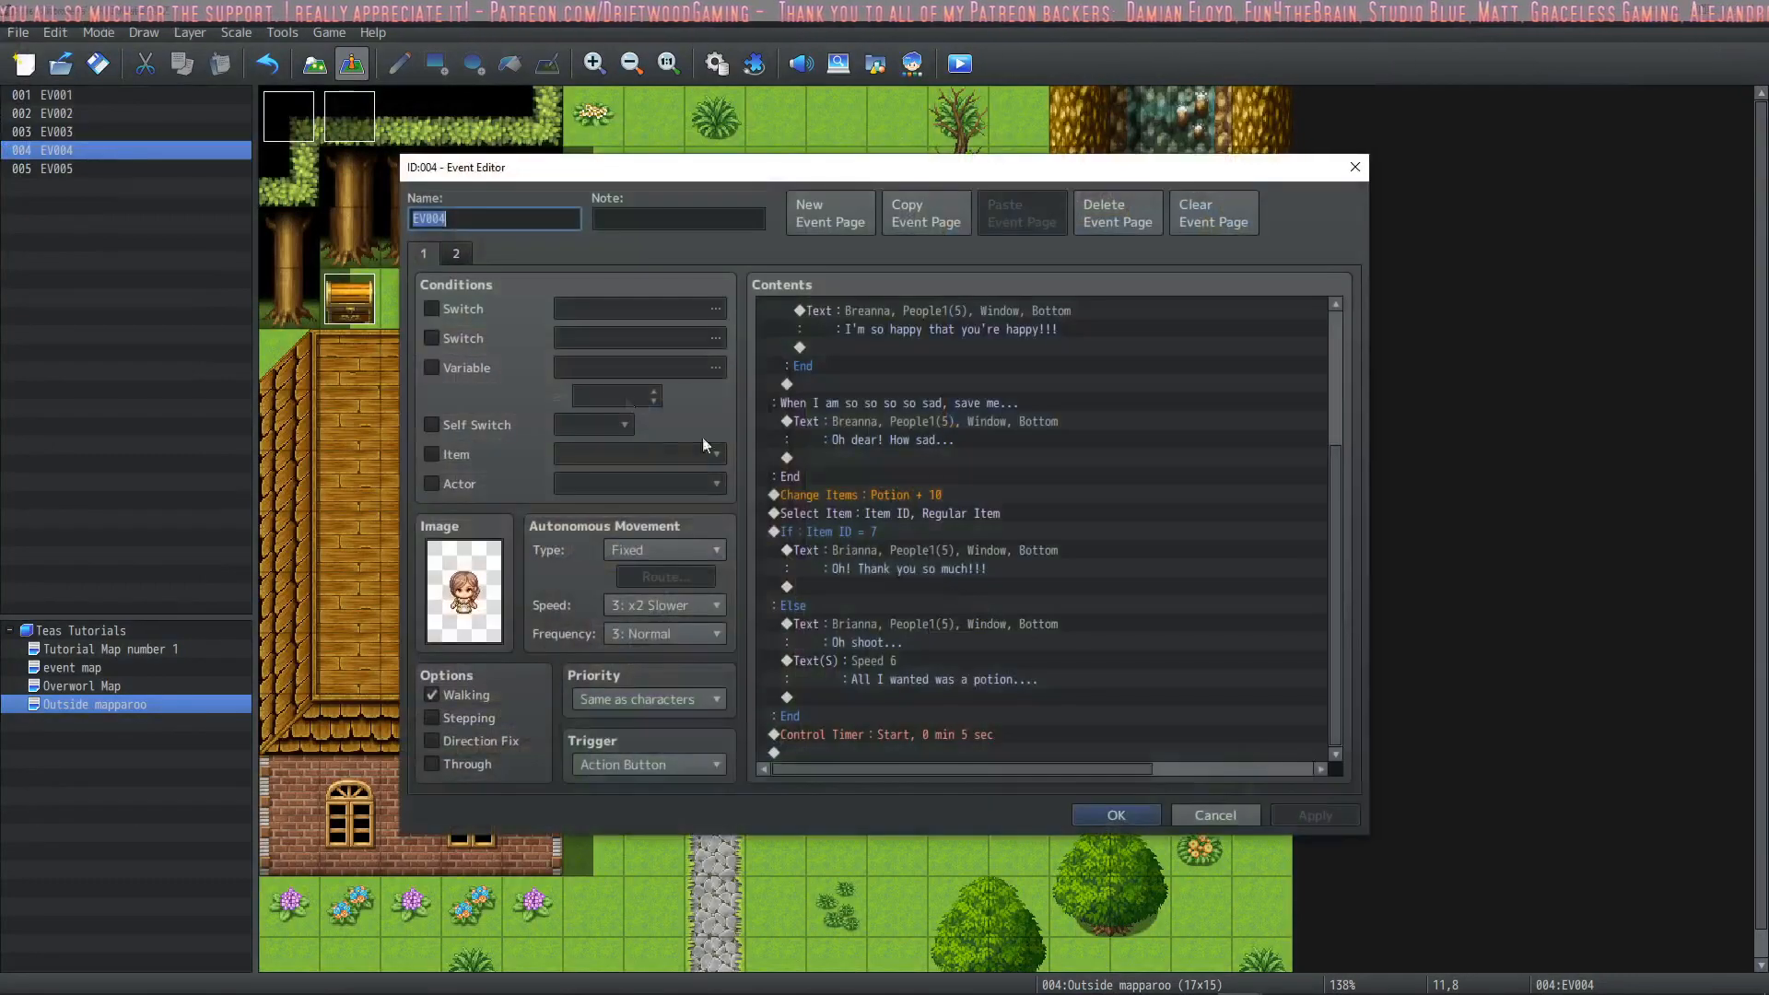
pyautogui.click(455, 251)
pyautogui.doubleClick(461, 587)
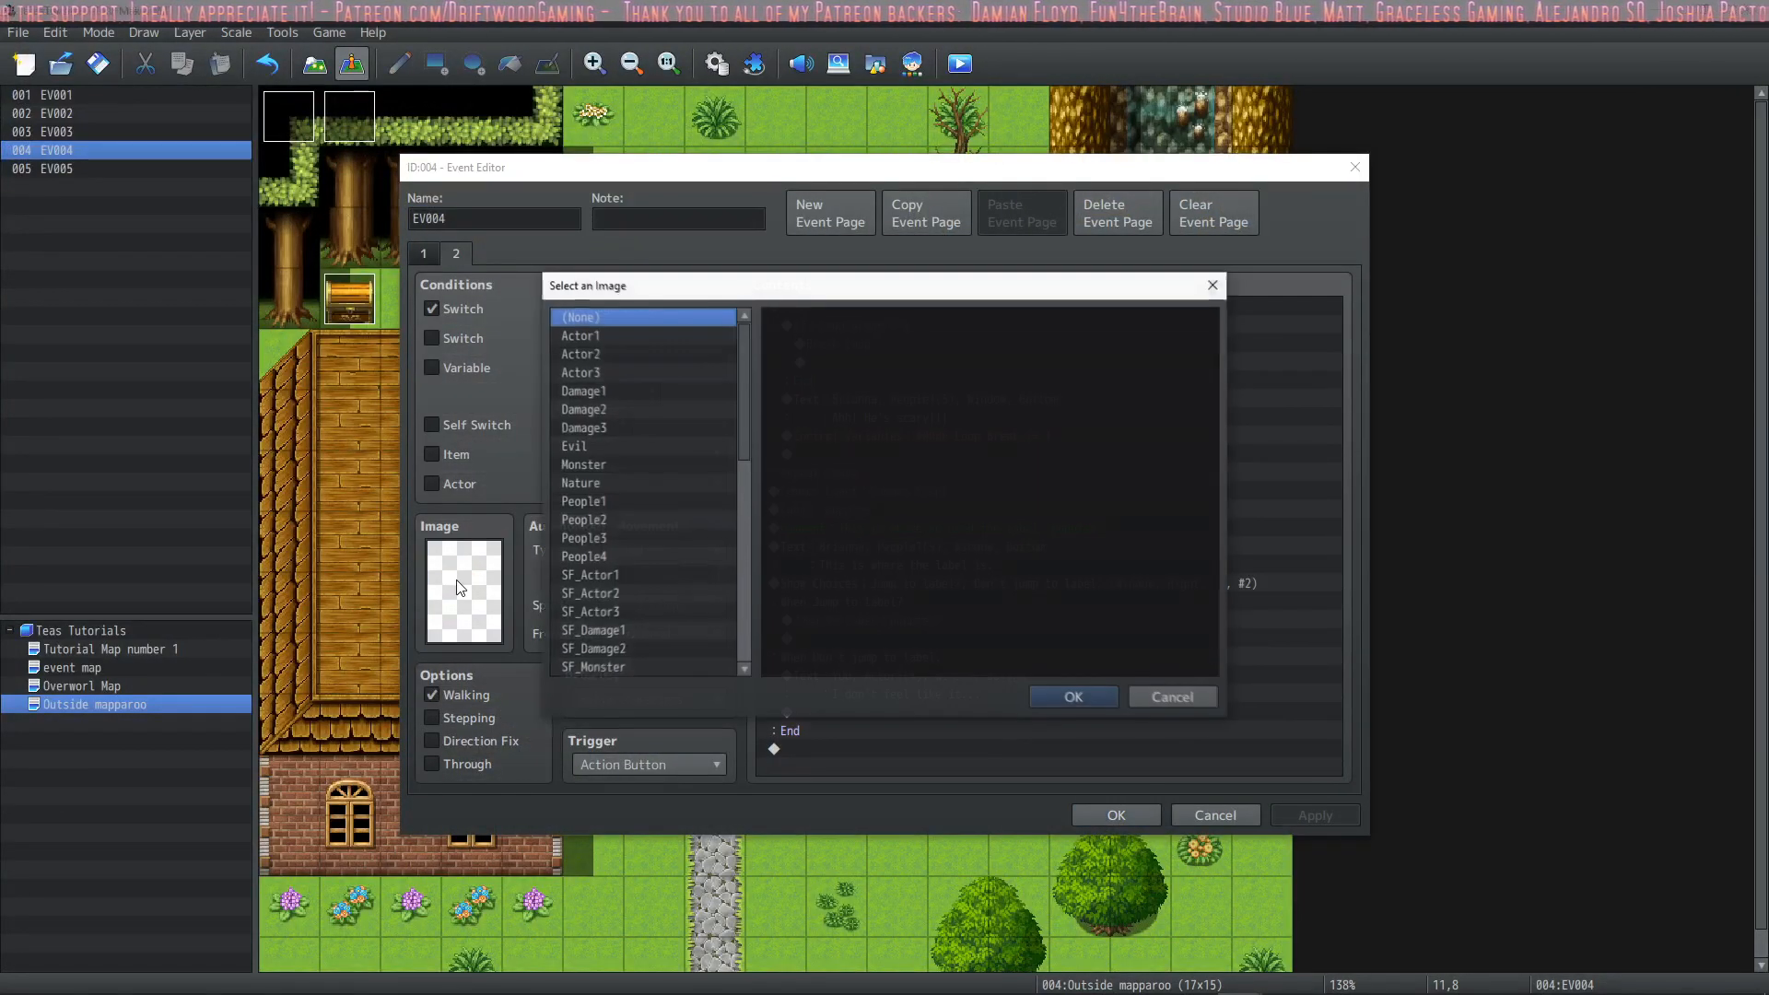
pyautogui.click(635, 502)
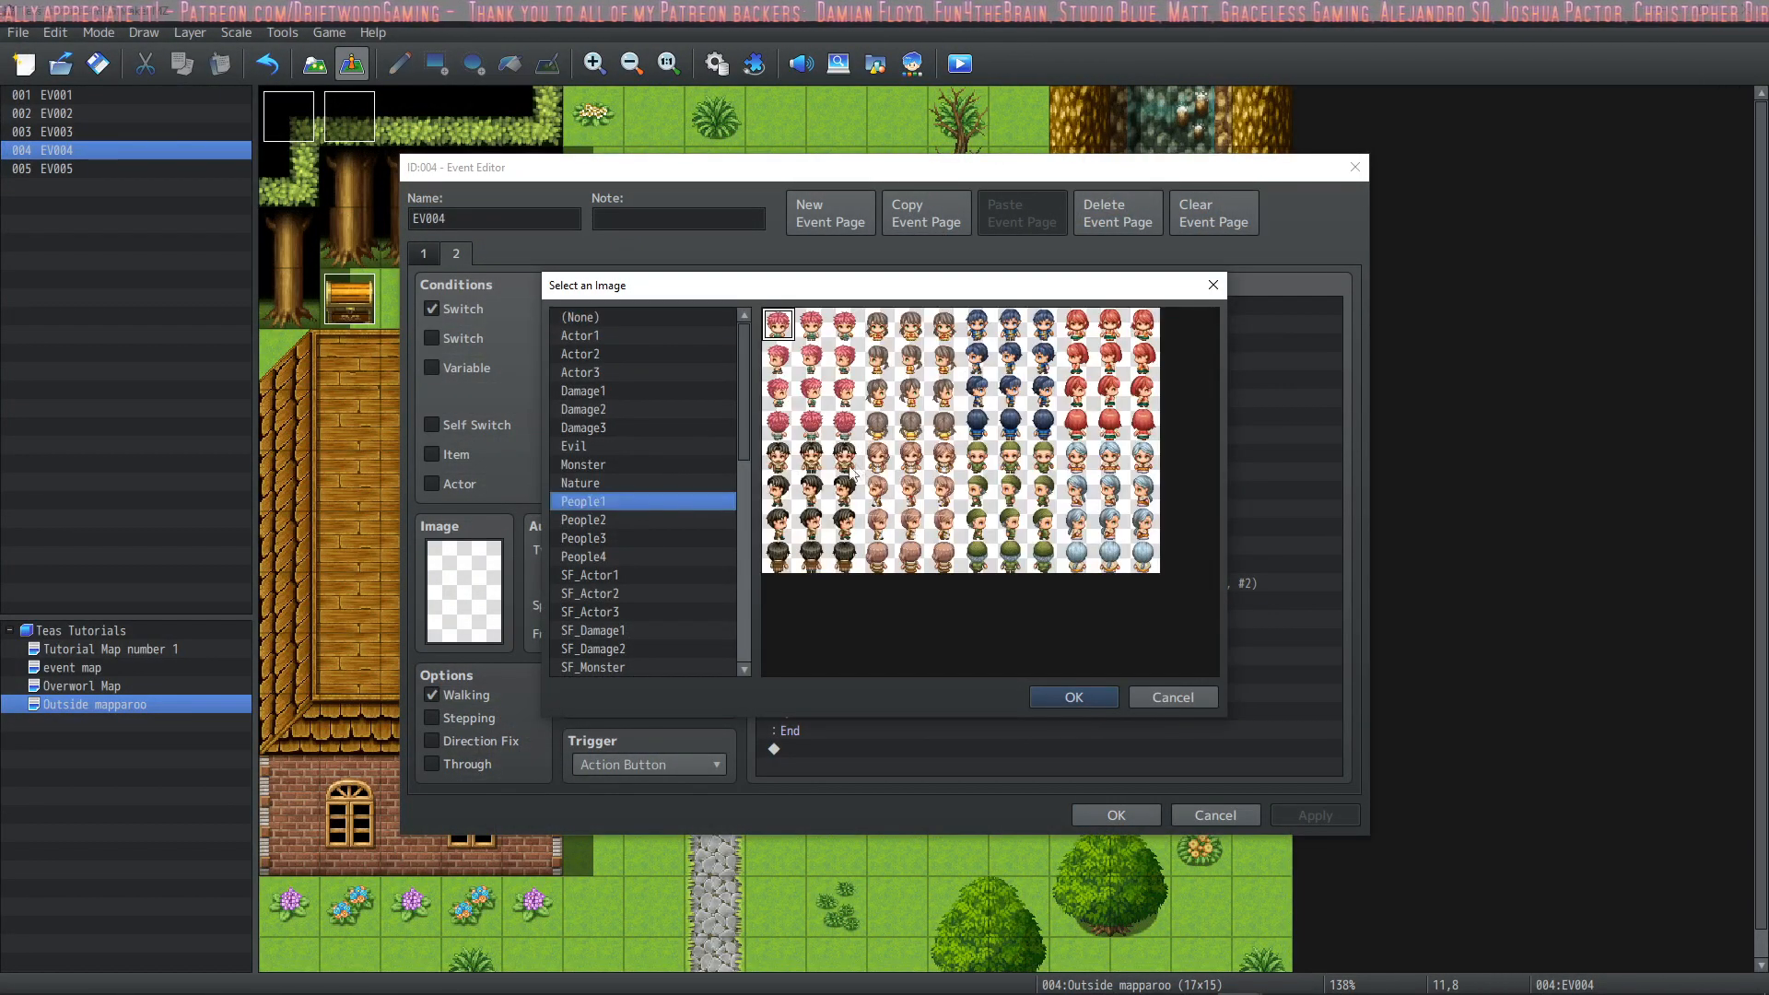
pyautogui.click(910, 458)
pyautogui.click(1074, 698)
pyautogui.click(1116, 815)
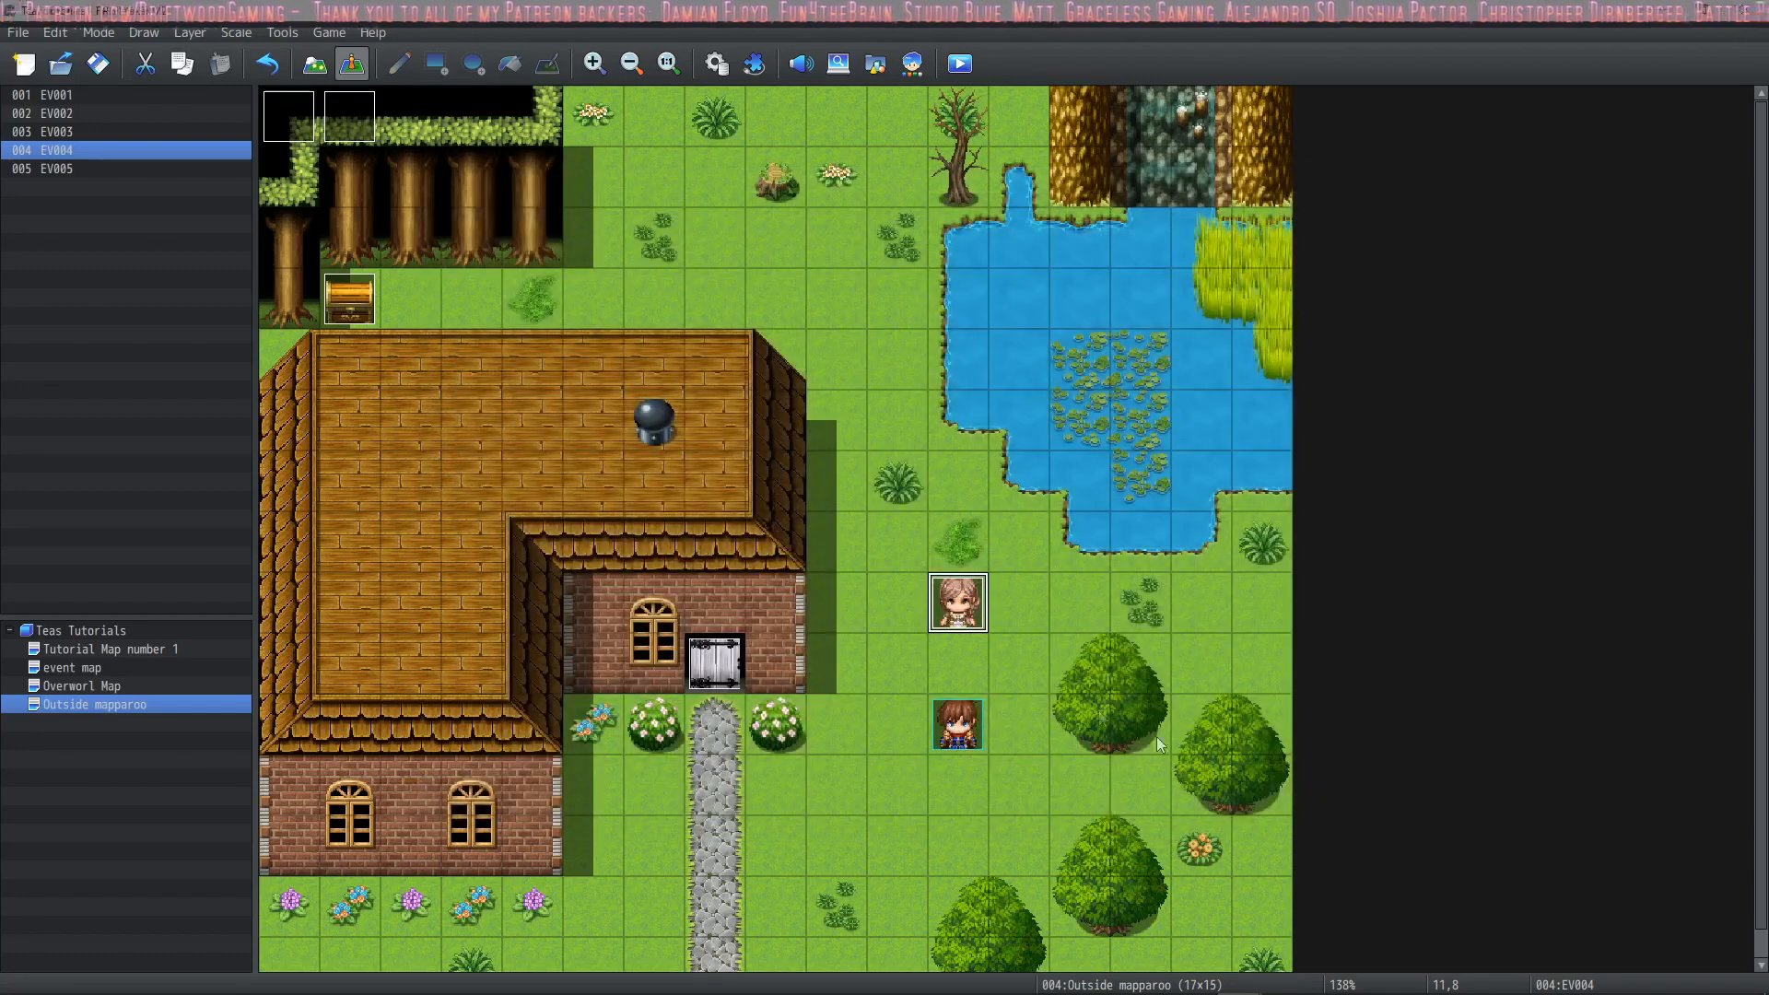
# Step: Start another playtest with a new game in a maximized window
pyautogui.click(960, 64)
pyautogui.click(857, 535)
pyautogui.click(1197, 205)
pyautogui.click(885, 648)
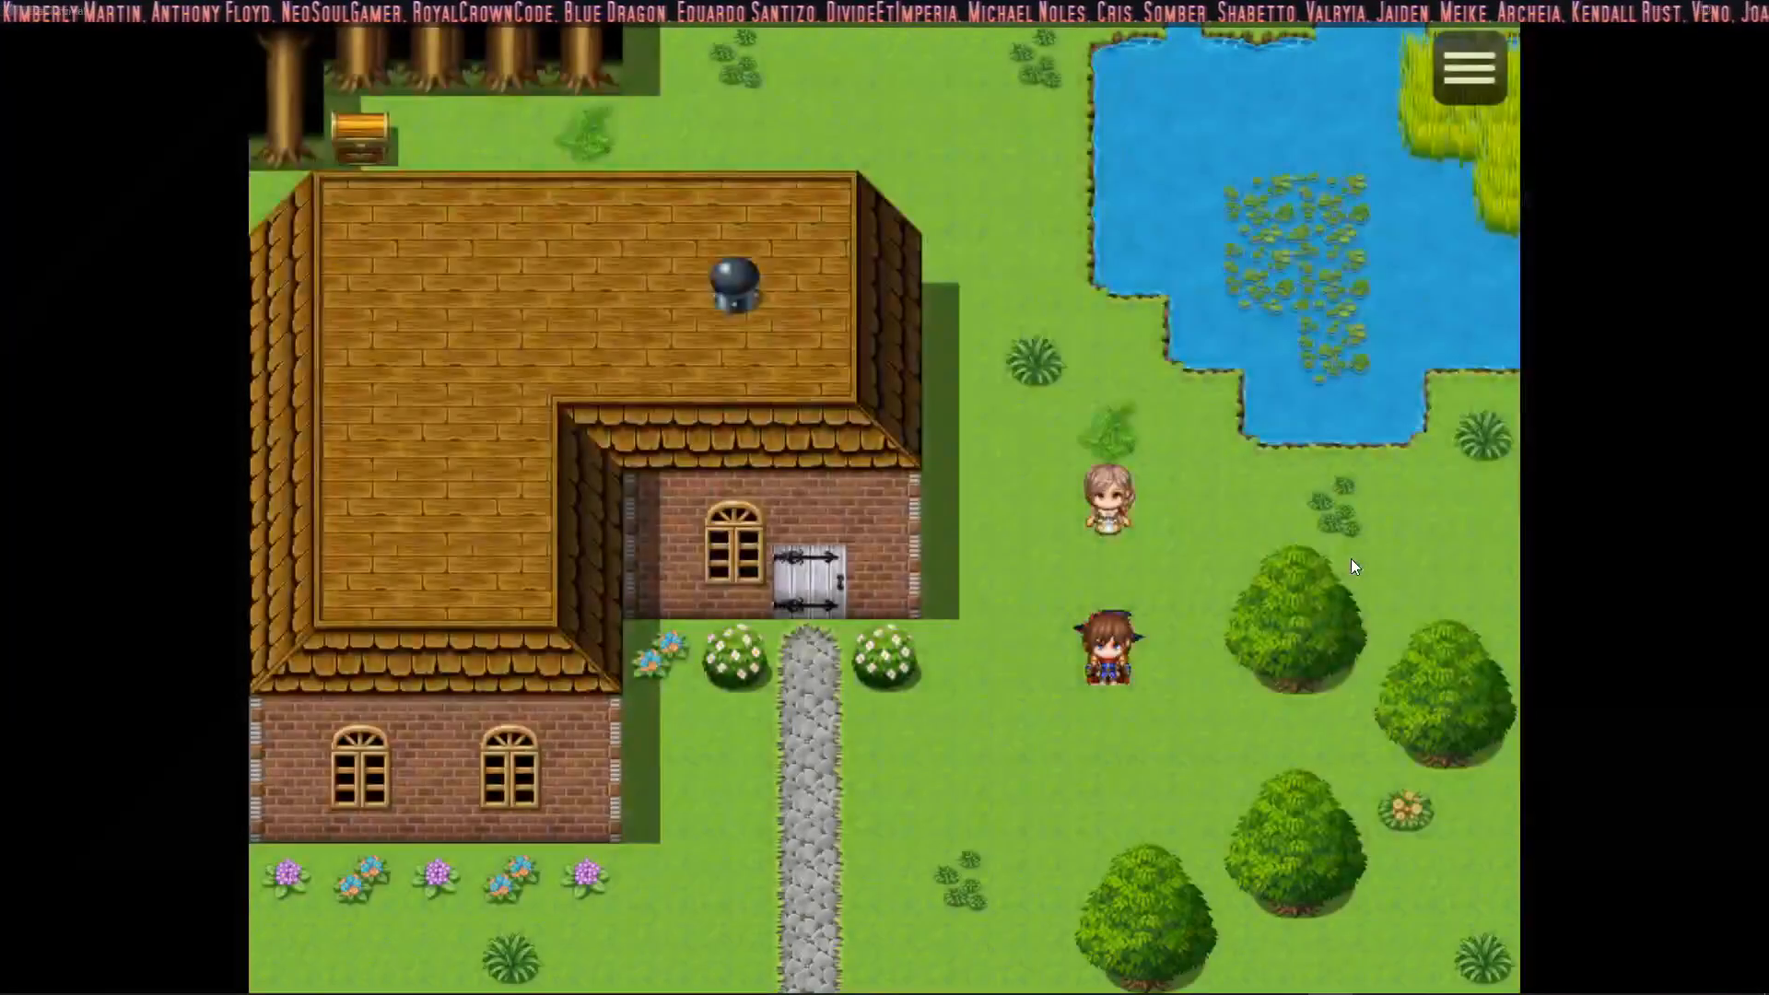
# Step: Talk to the NPC, choose the sad reply, select the Potion and dismiss Creepy Dude's timer message
pyautogui.press('Down')
pyautogui.press('Return')
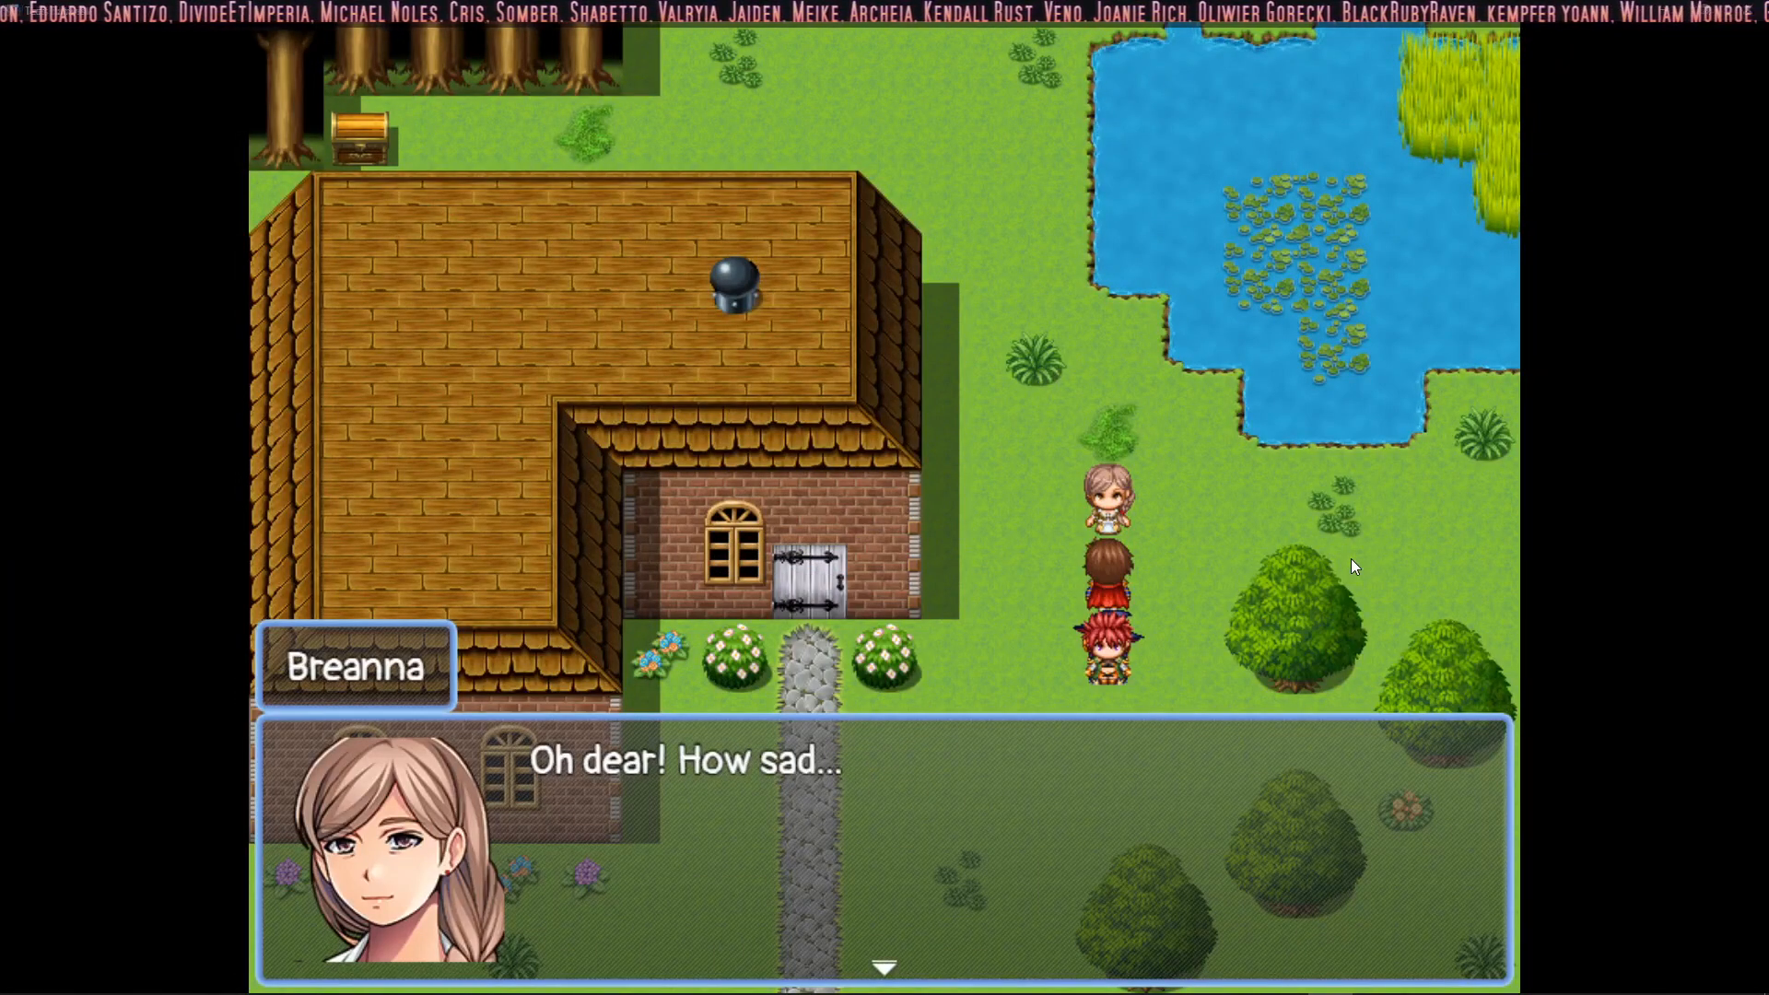
pyautogui.press('Return')
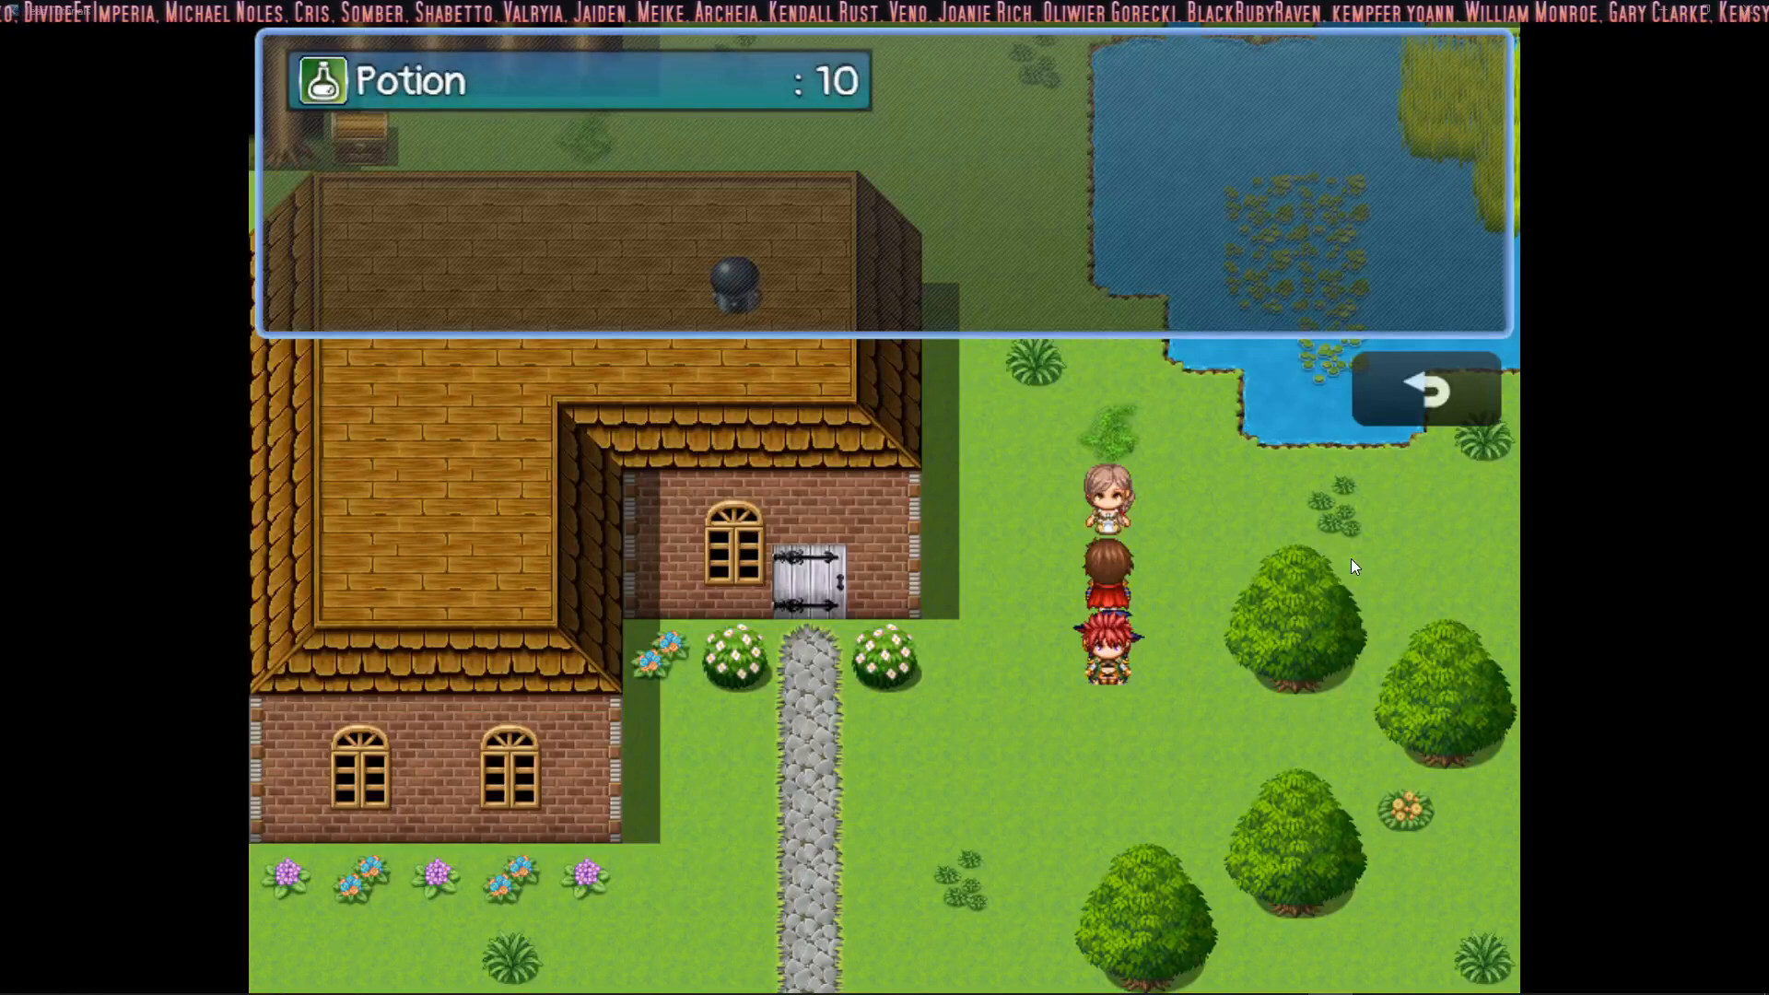
pyautogui.press('Return')
pyautogui.press('Return')
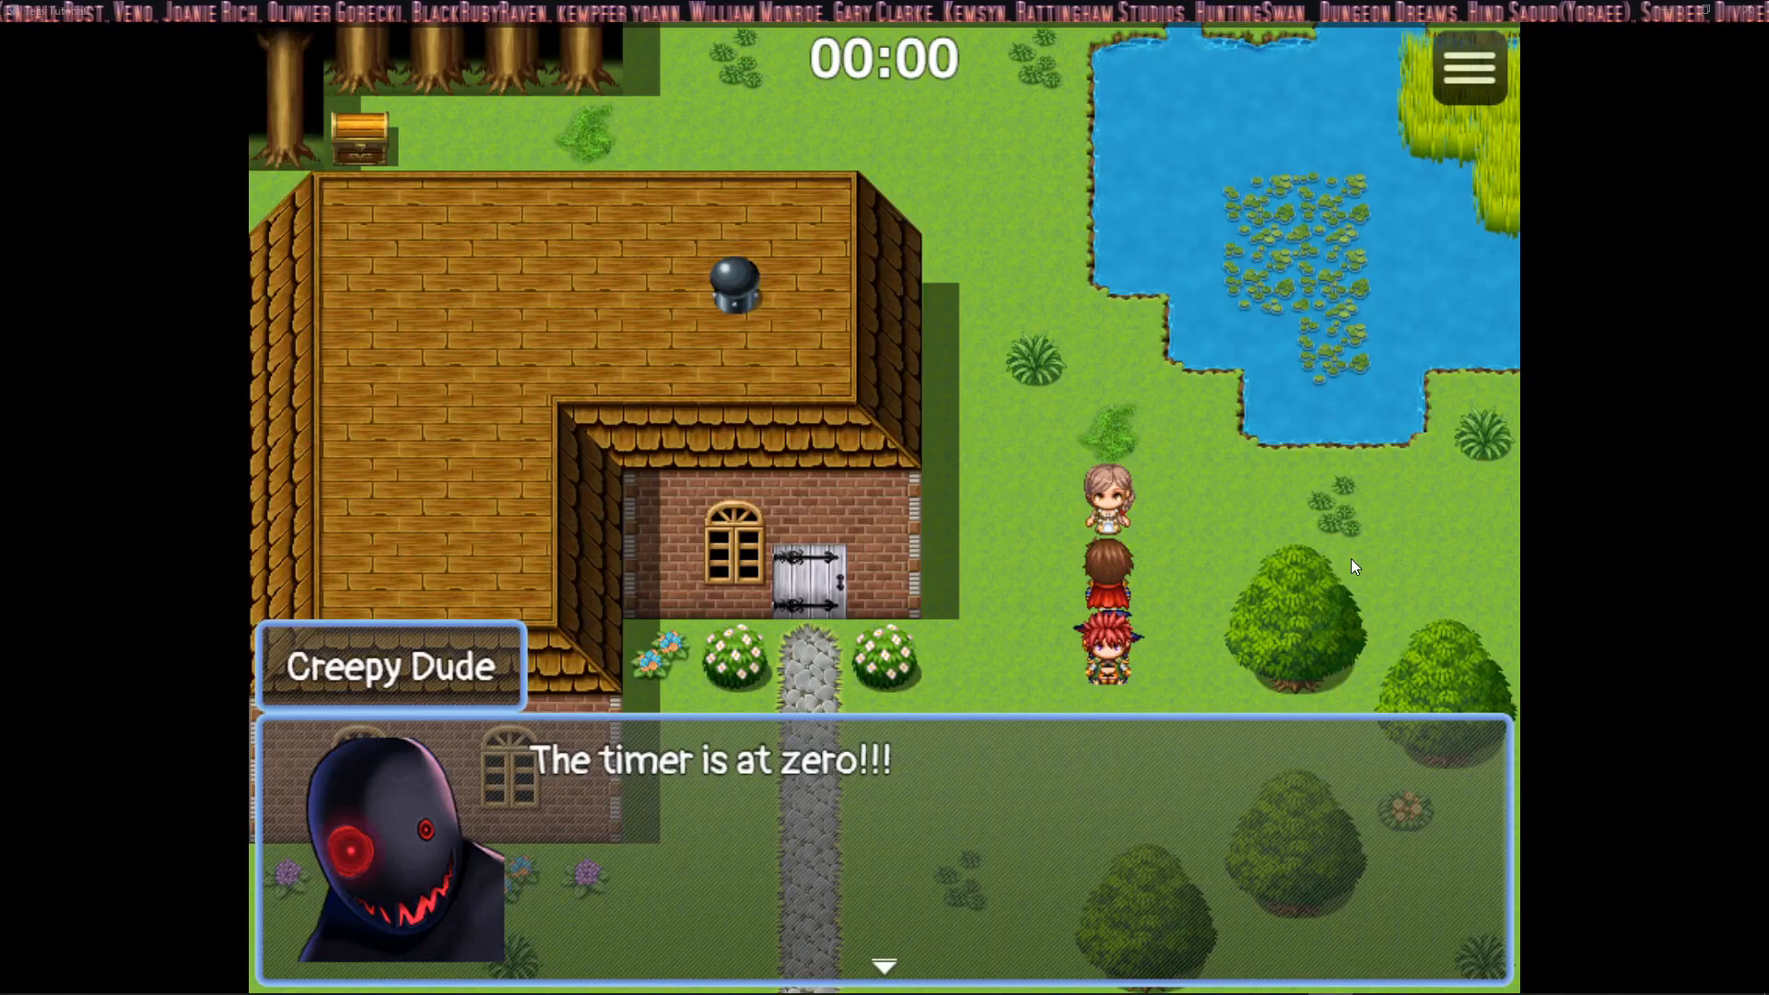
pyautogui.press('Return')
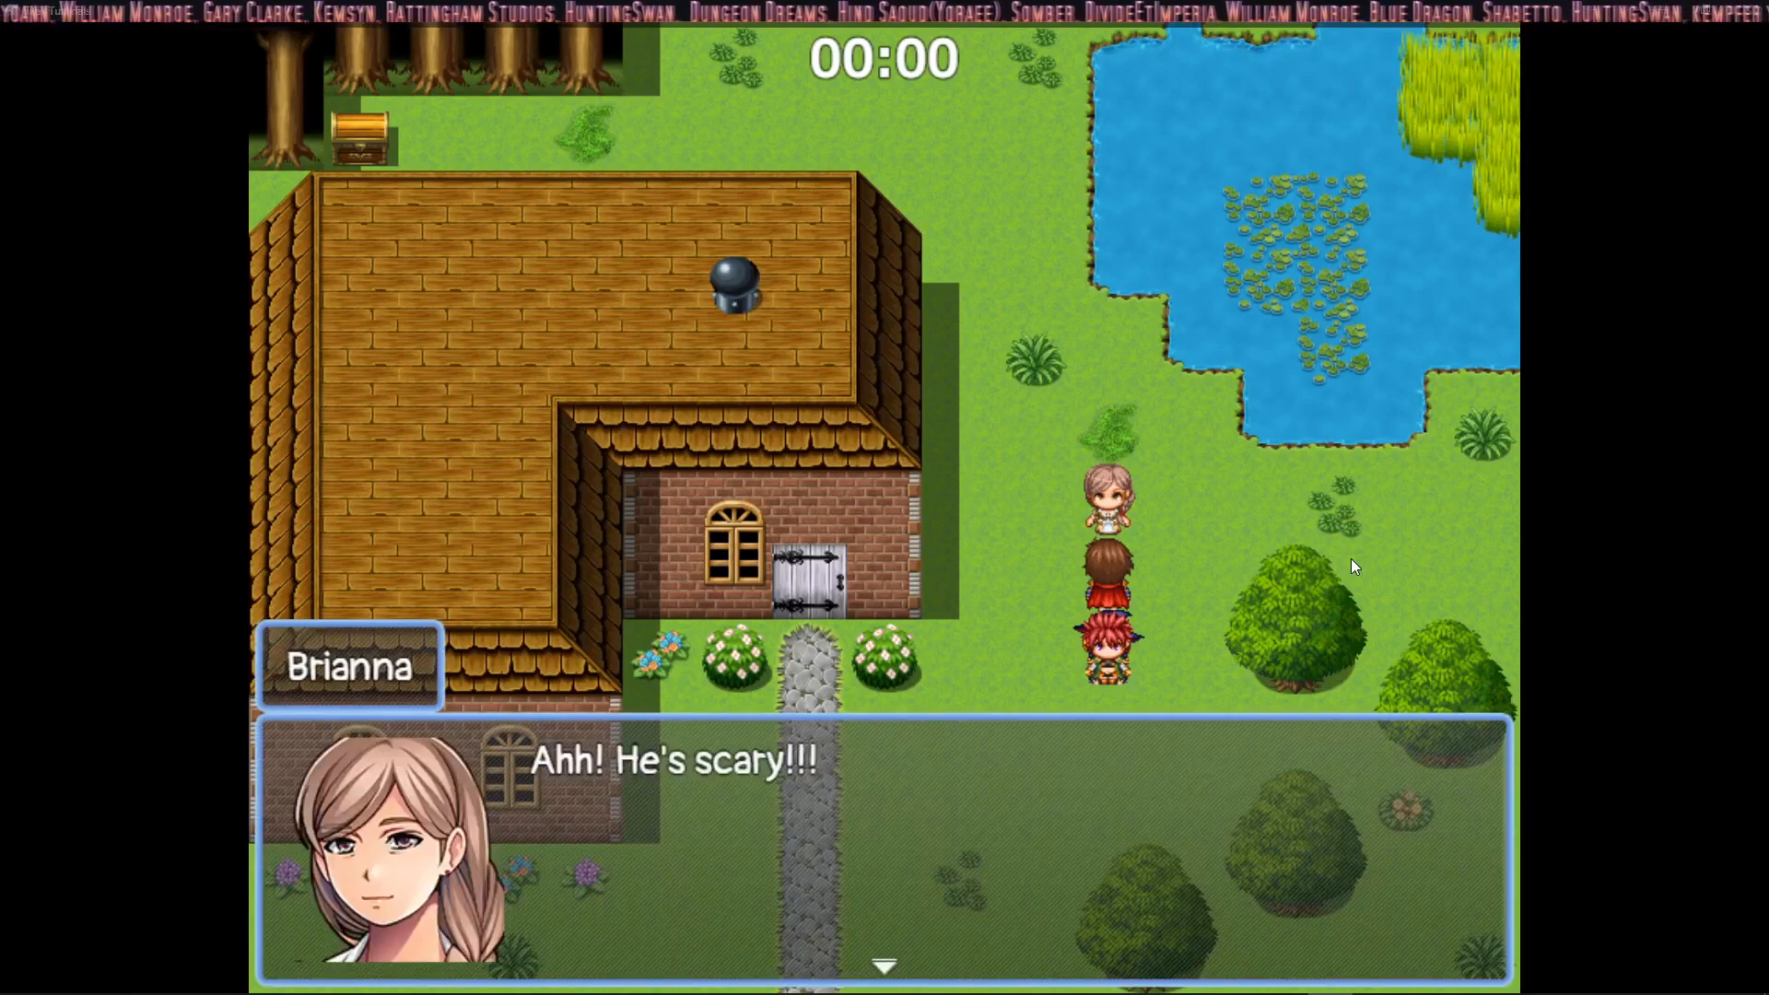
# Step: Advance through Brianna's looped messages, choose "Don't jump to label." and finish the conversation
pyautogui.press('Return')
pyautogui.press('Return')
pyautogui.press('Return')
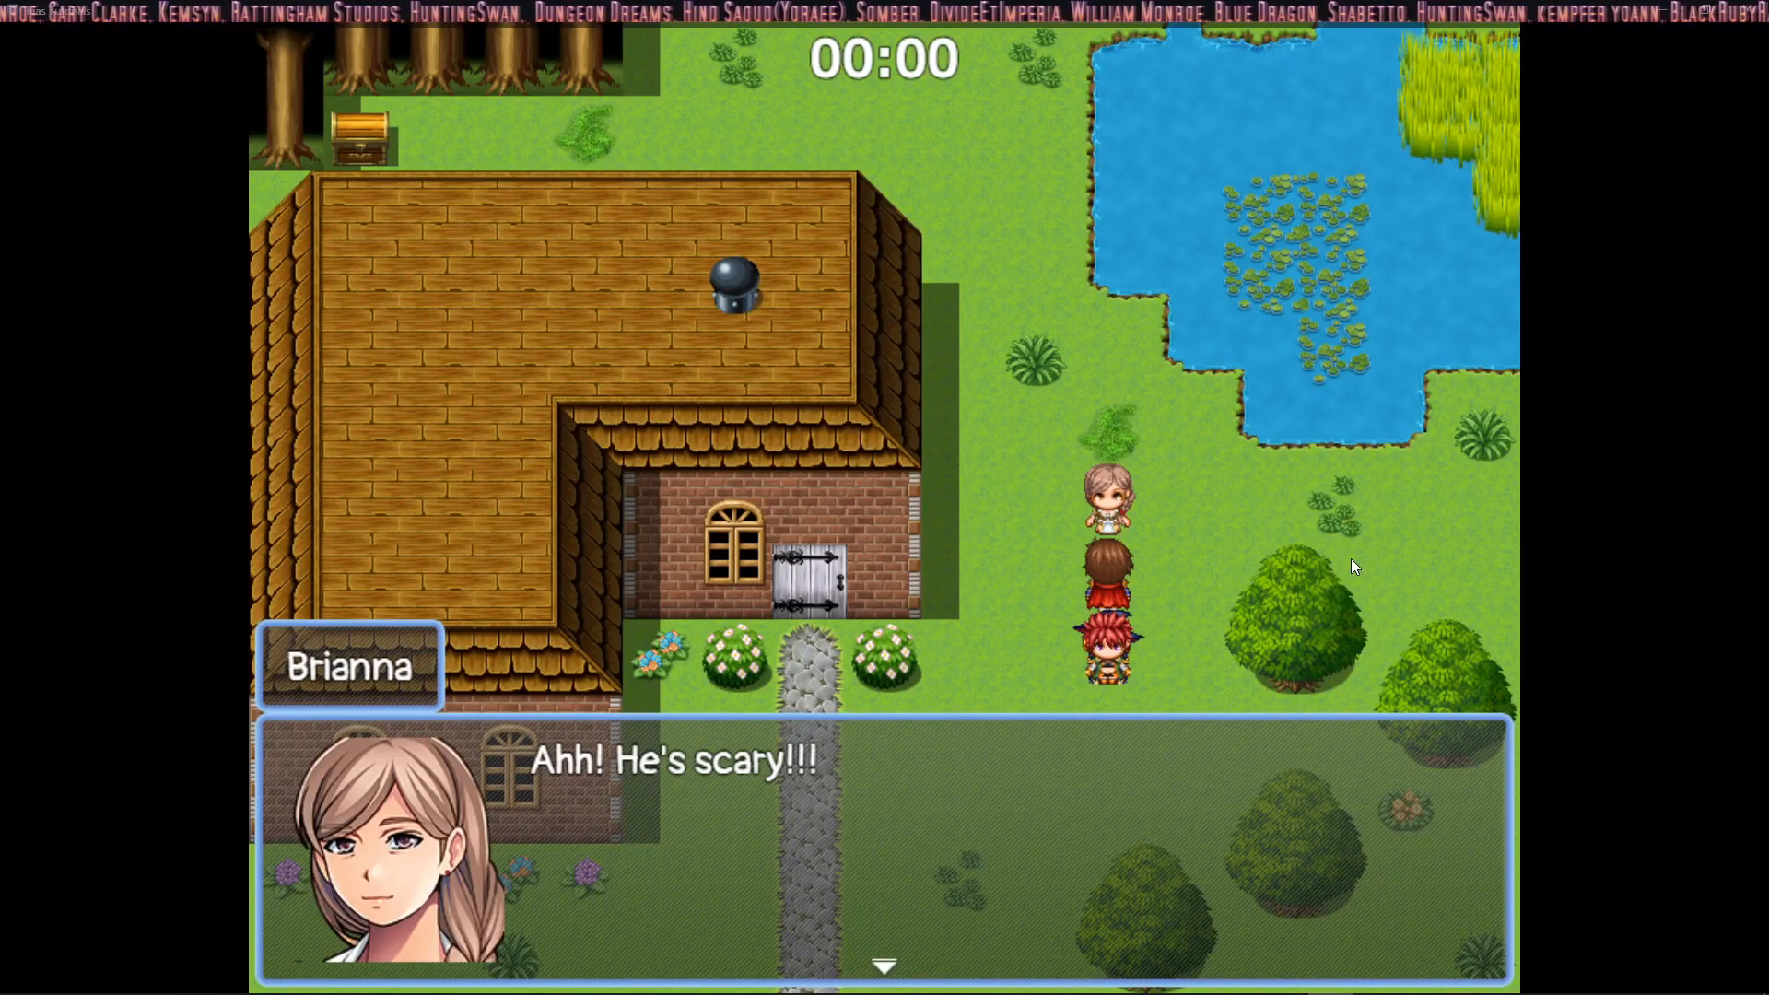
pyautogui.press('Return')
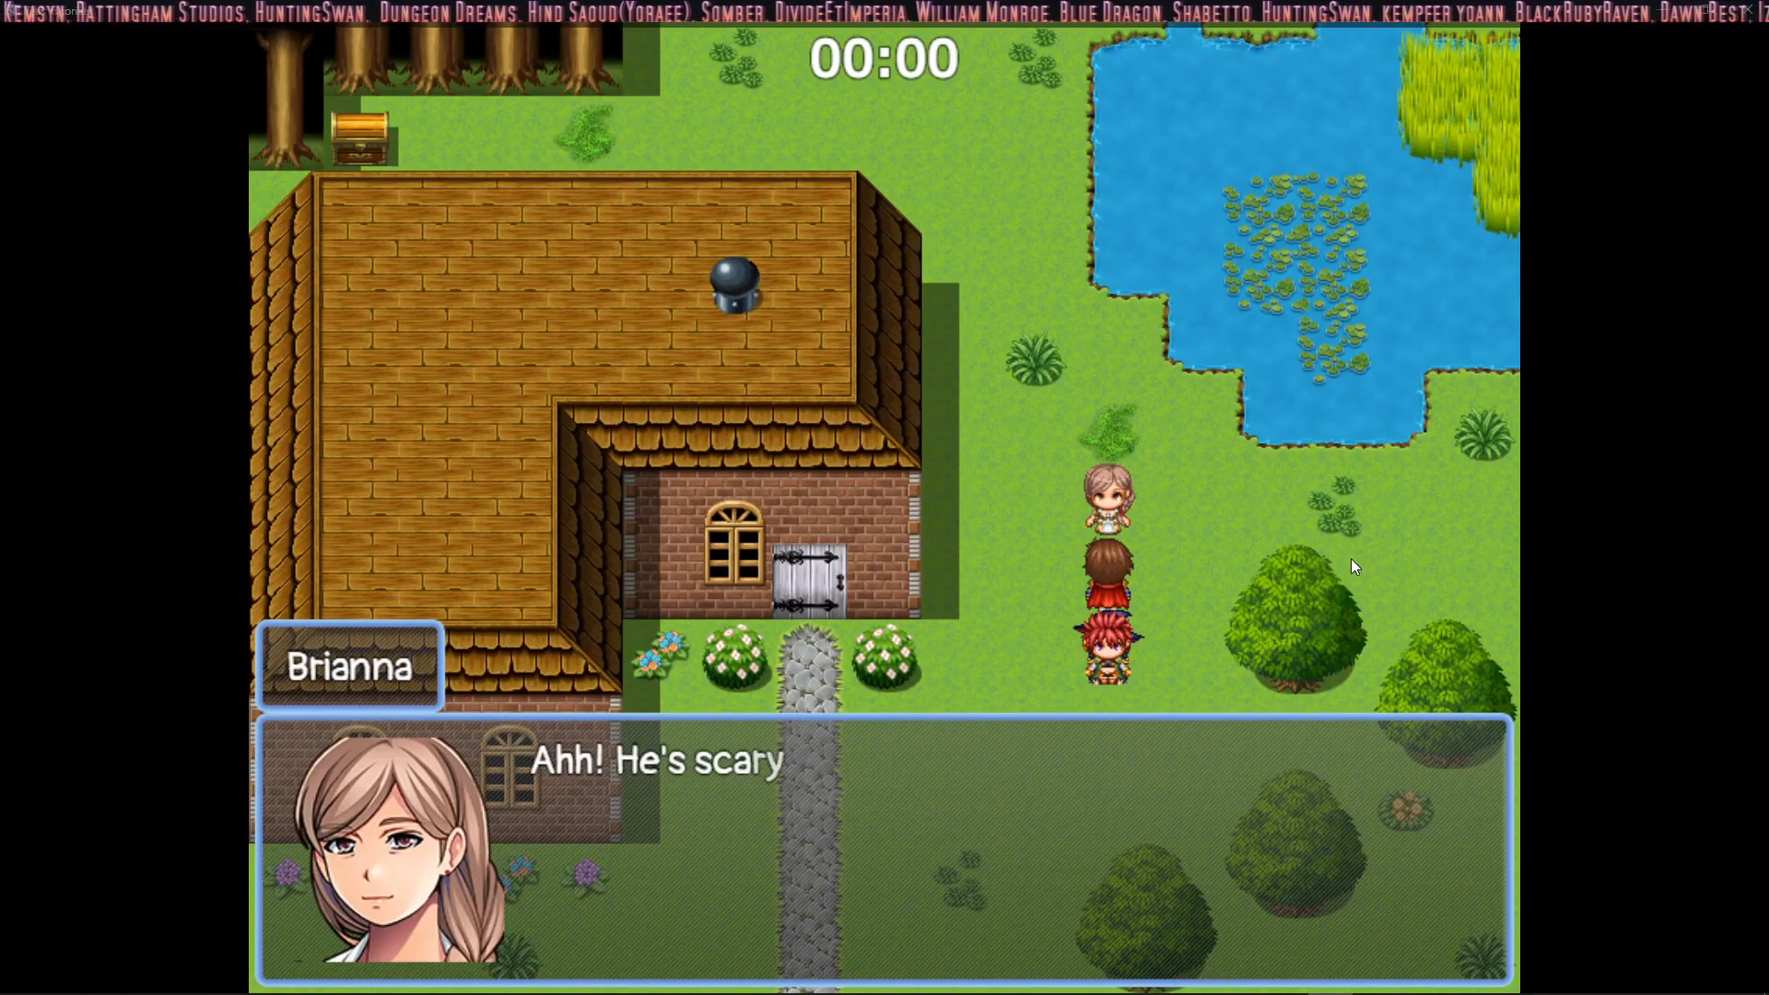
pyautogui.press('Return')
pyautogui.press('Down')
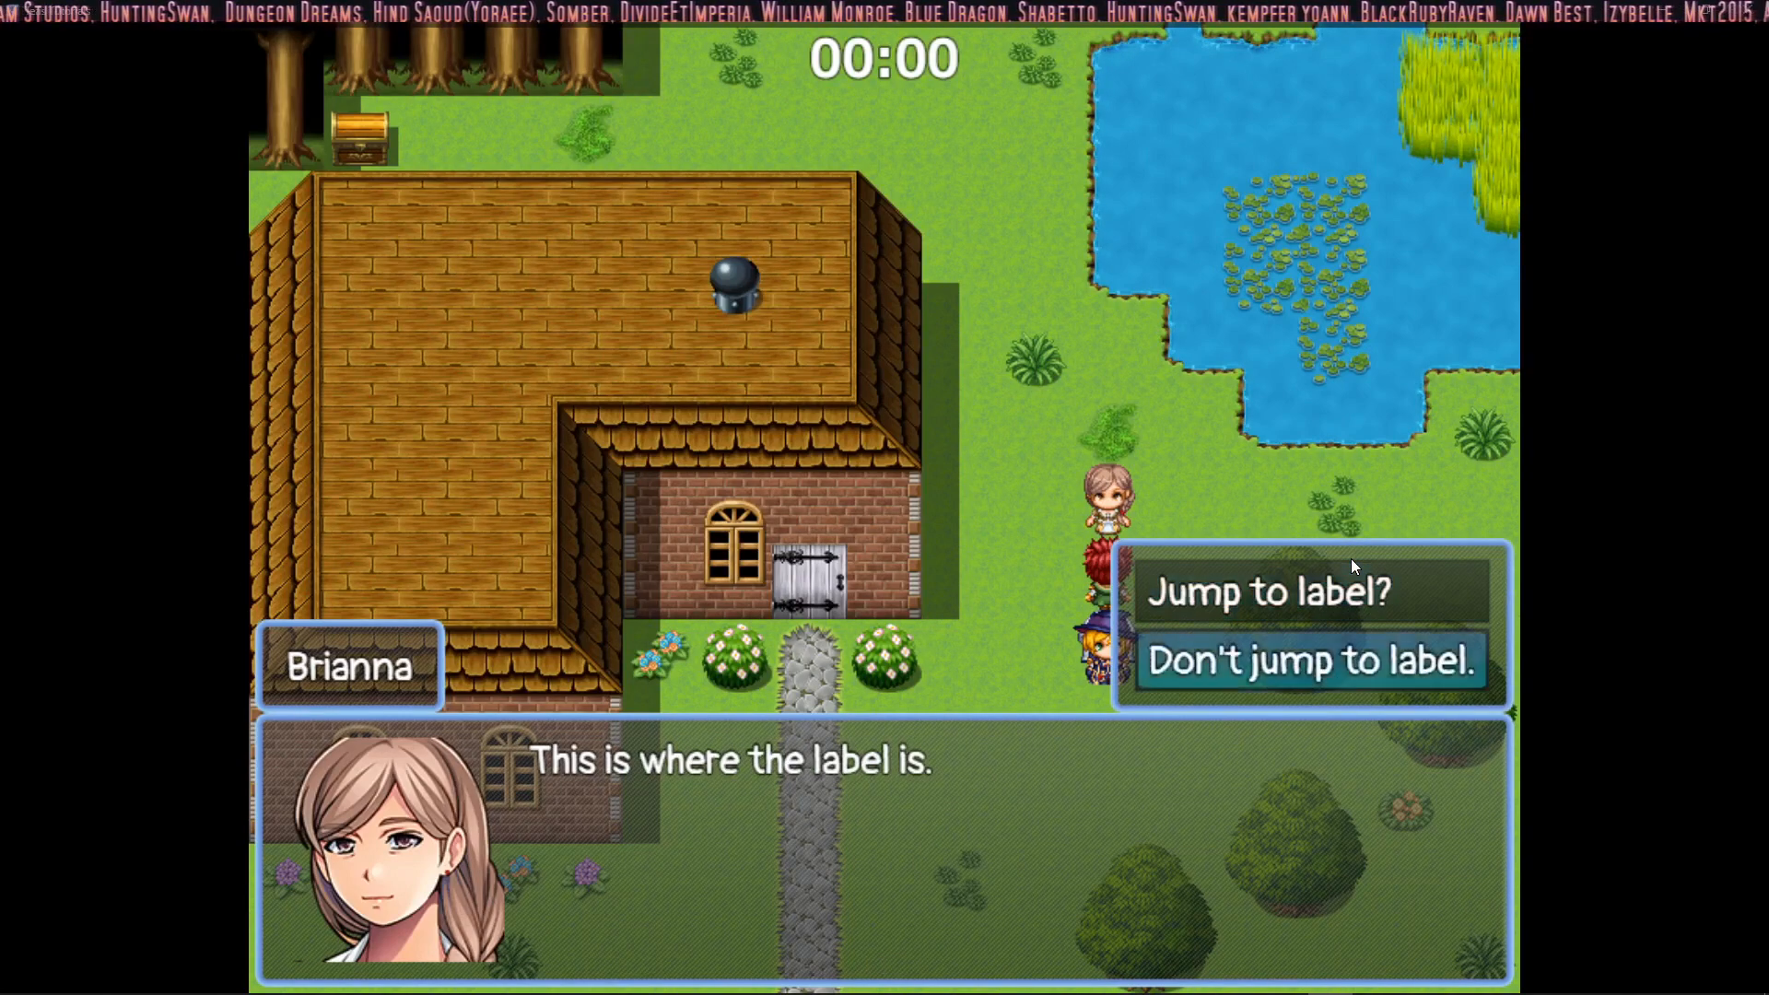
pyautogui.press('Return')
pyautogui.press('Return')
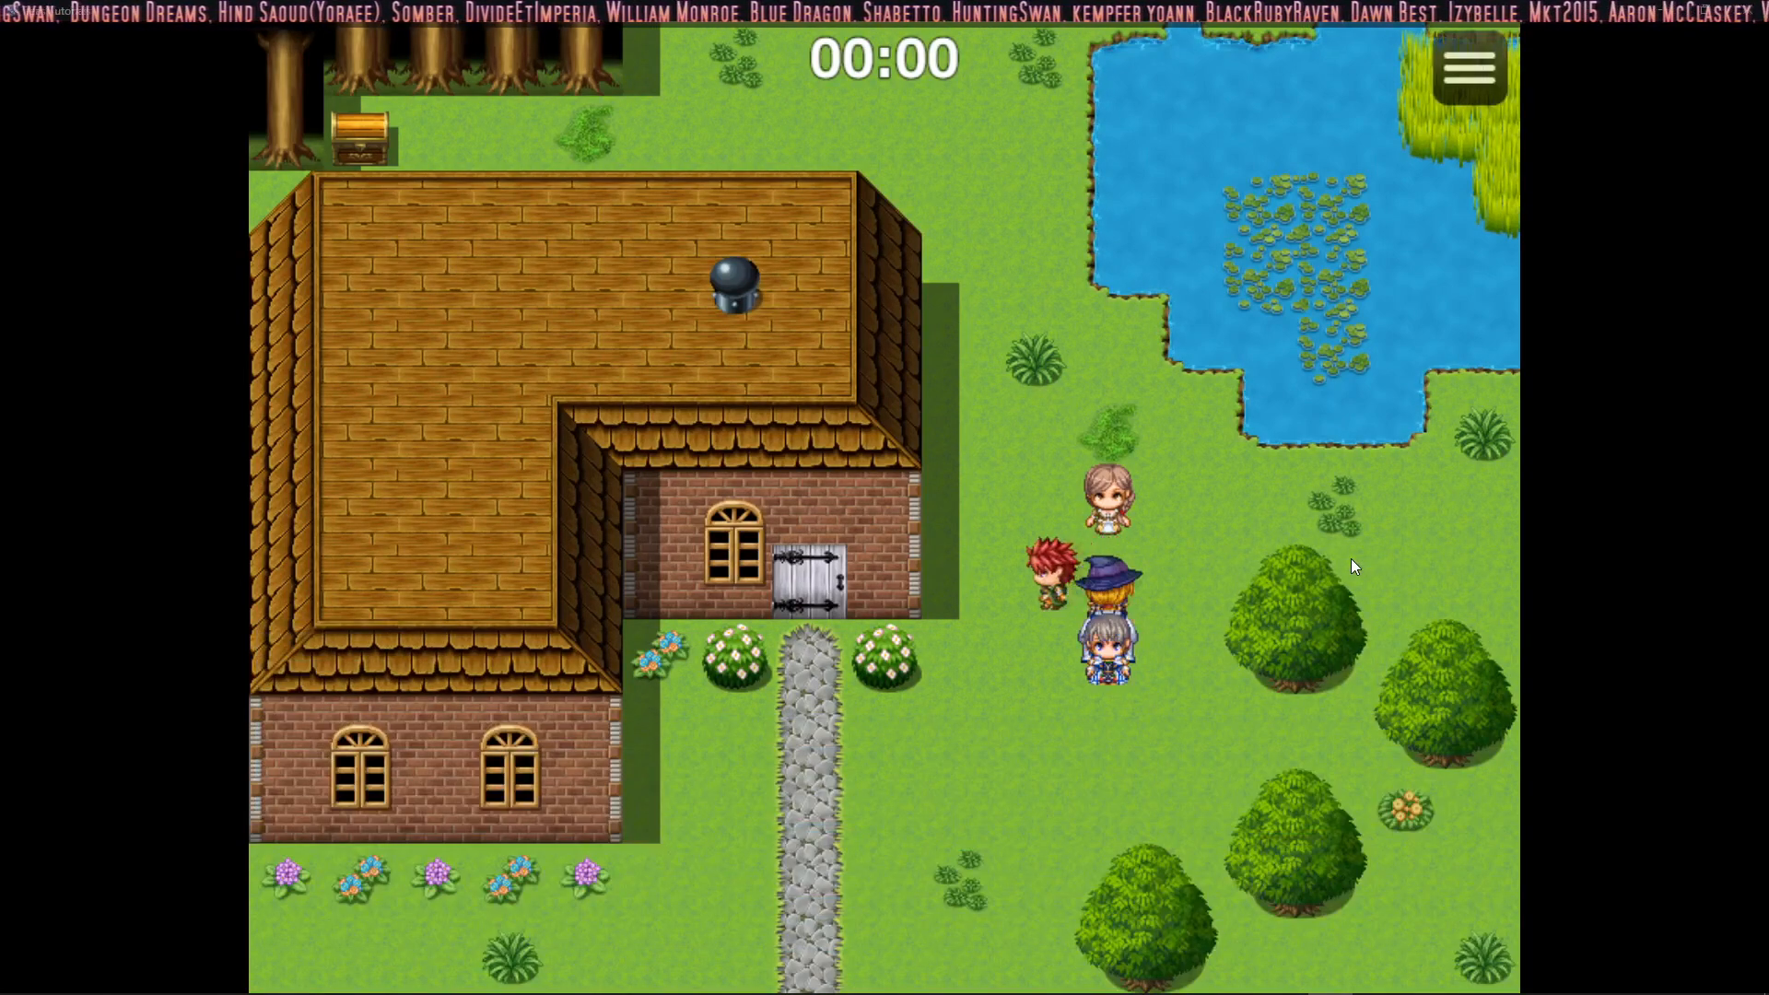